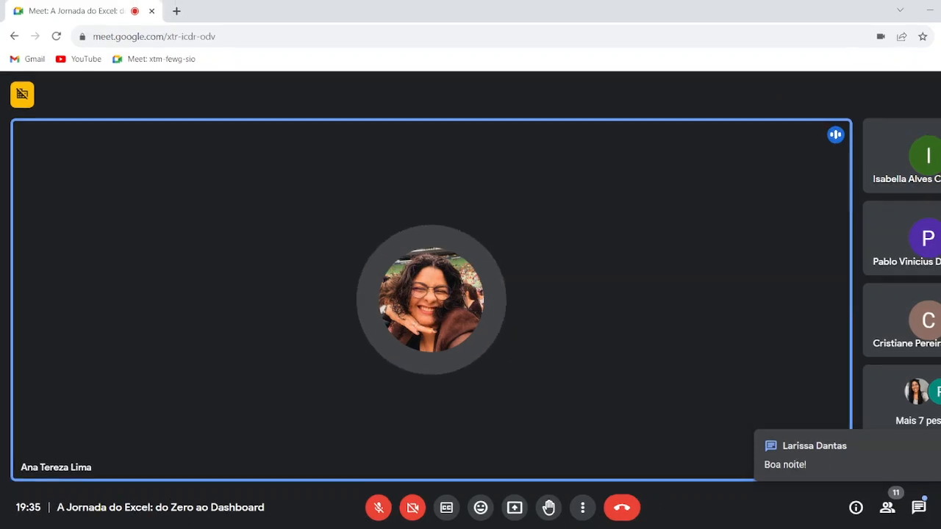
key("F11")
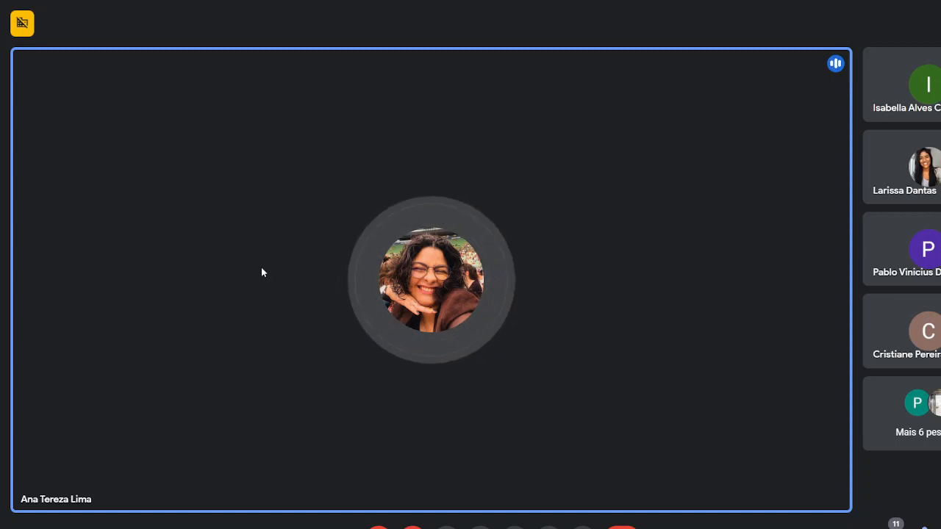
left_click(507, 59)
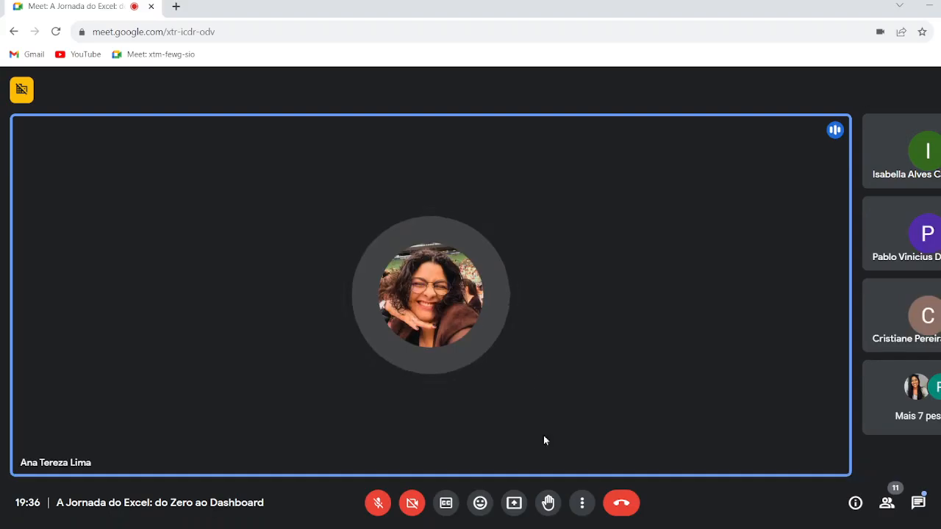
left_click(671, 527)
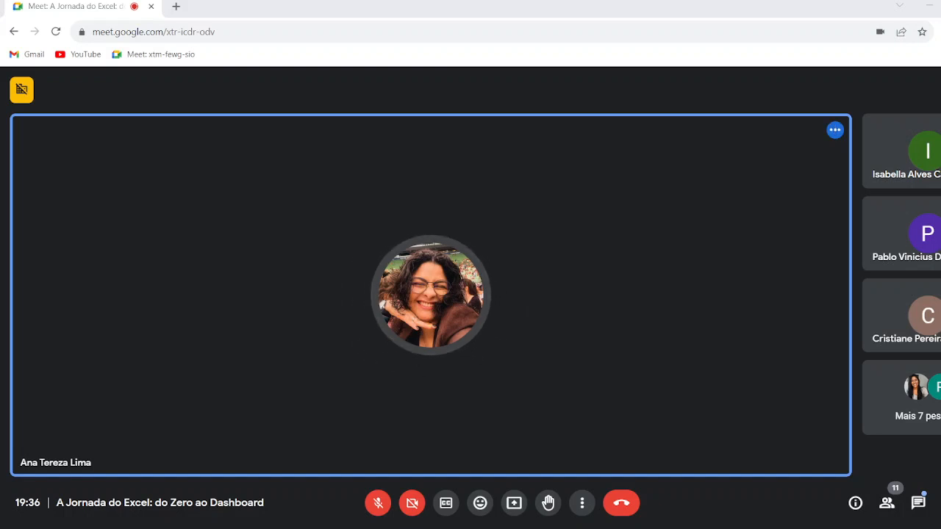
key("alt+Tab")
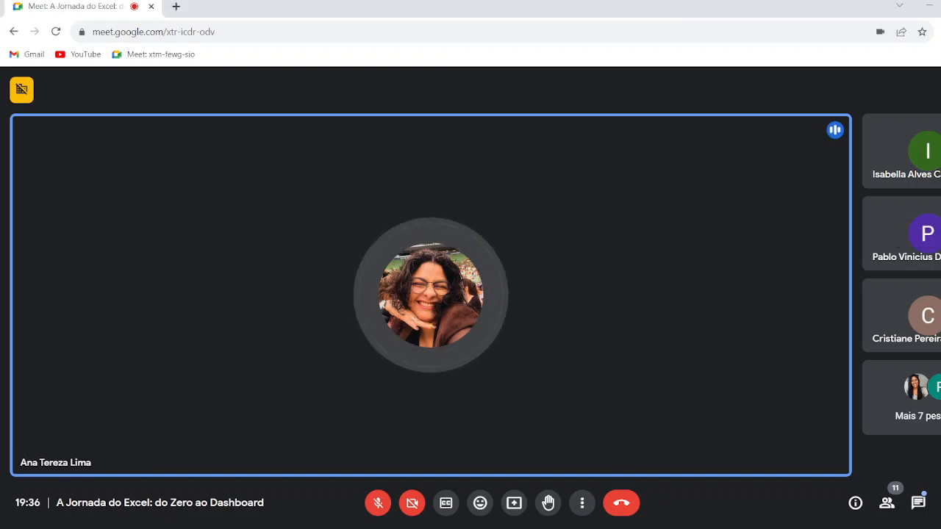
key("F11")
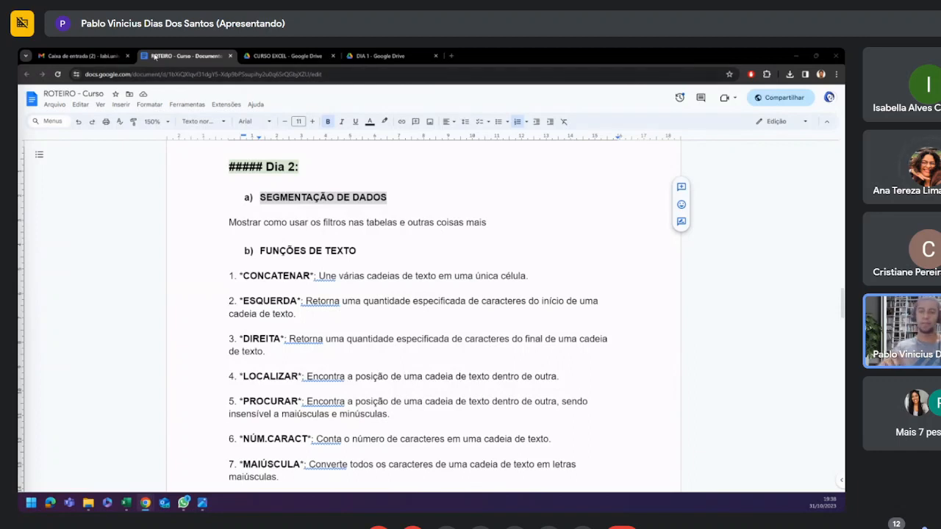
Switch from the course folders in Google Drive to the CONSOLIDADO workbook in Excel.
left_click(298, 52)
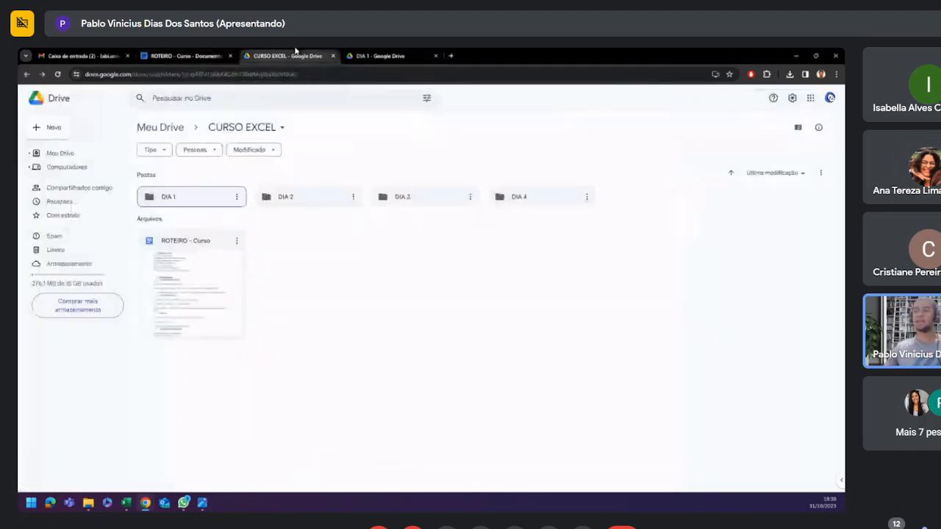
left_click(394, 51)
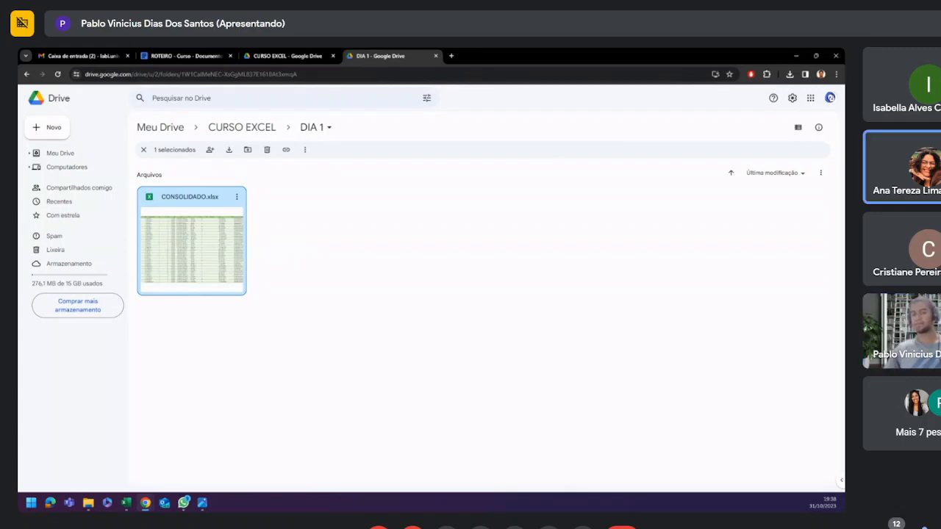
left_click(127, 503)
left_click(119, 478)
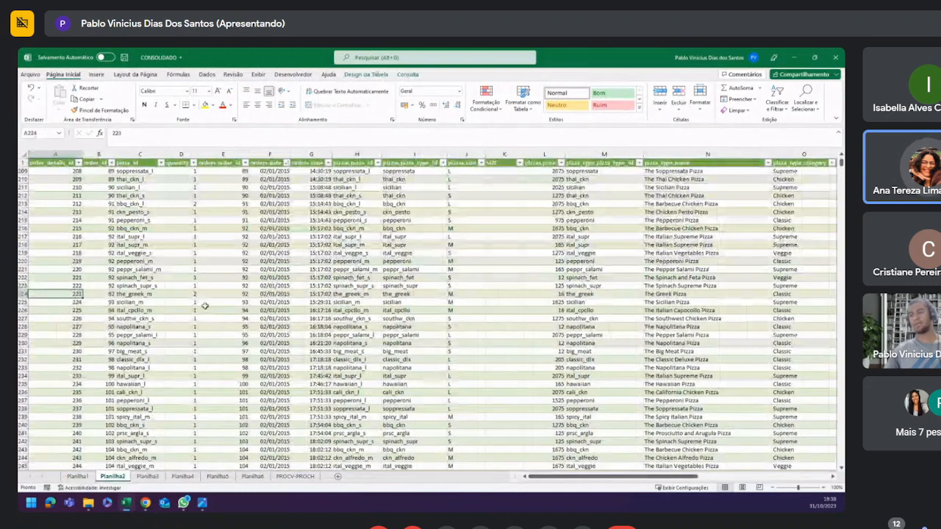
left_click(355, 211)
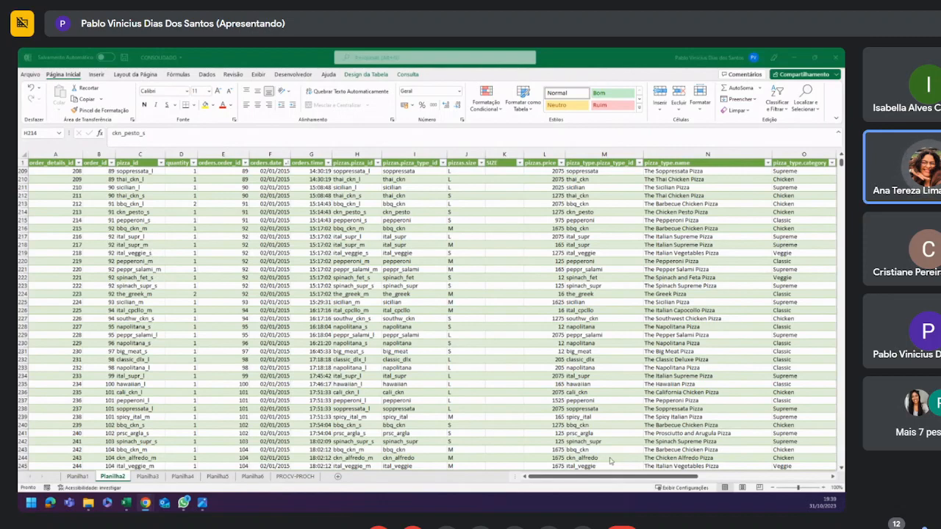
left_click(515, 480)
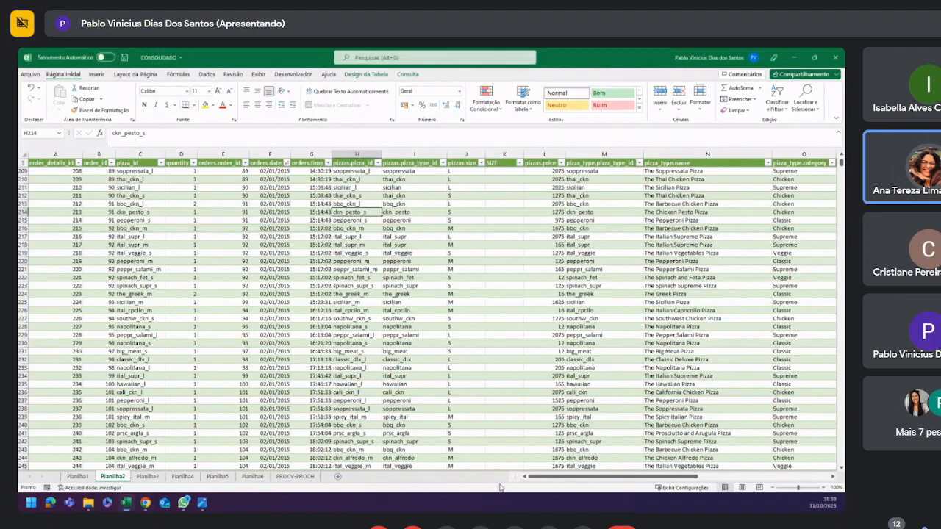
left_click_drag(515, 480, 420, 476)
left_click(167, 277)
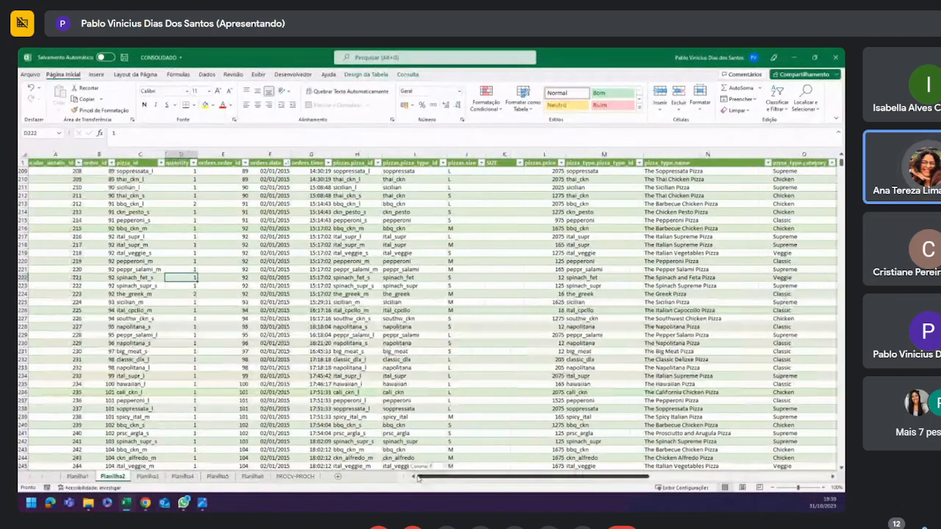
Insert a slicer for the pizzas.size field of the pizza orders table on Planilha2.
left_click(93, 252)
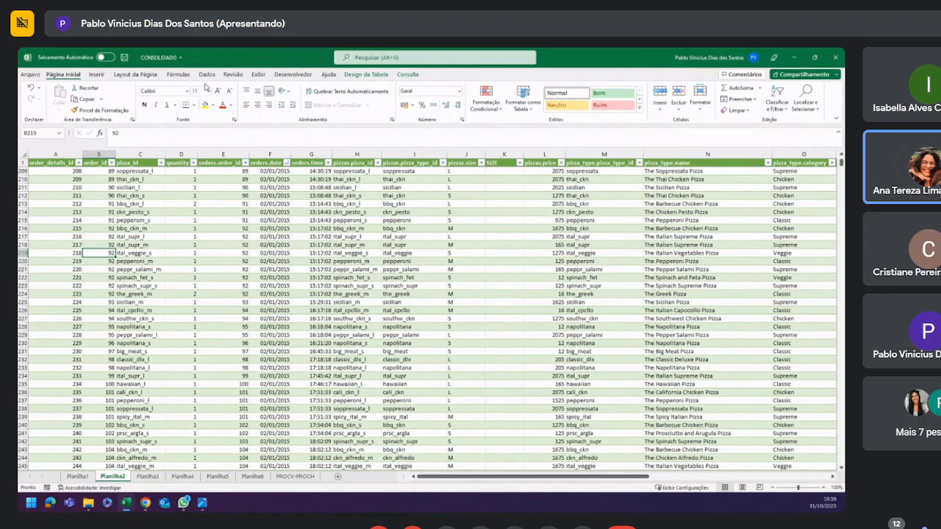
left_click(96, 74)
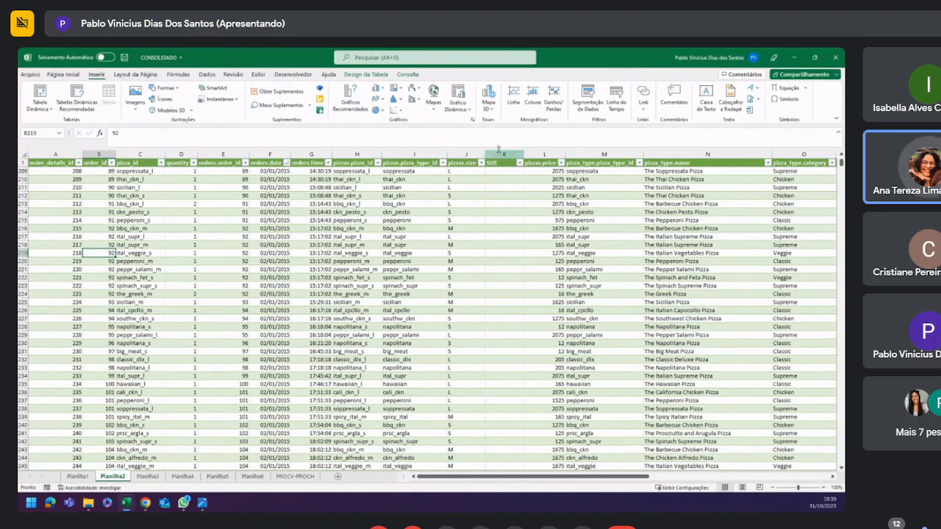
left_click(589, 100)
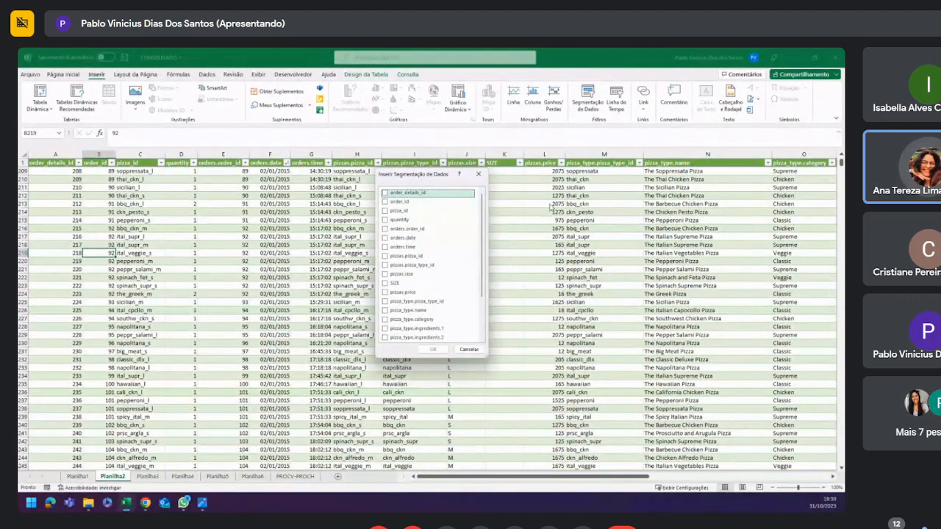
left_click_drag(485, 358, 476, 416)
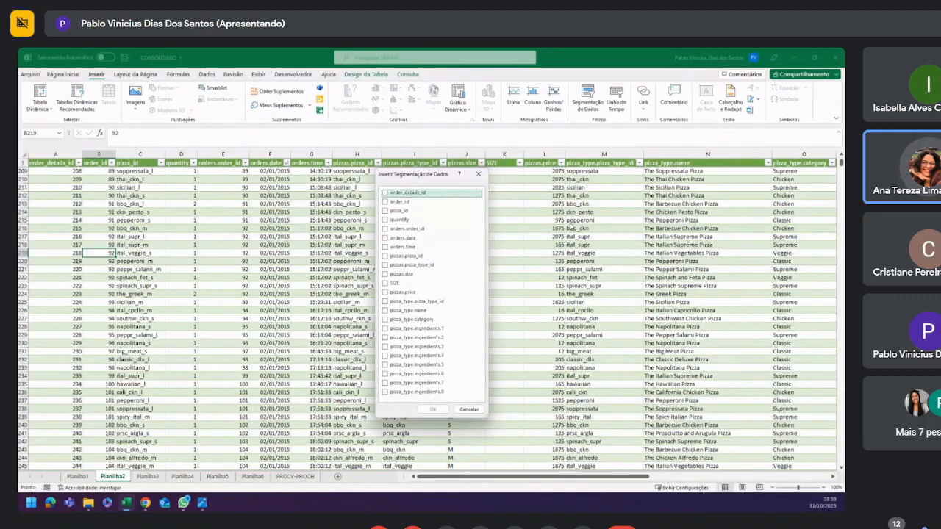
left_click(385, 193)
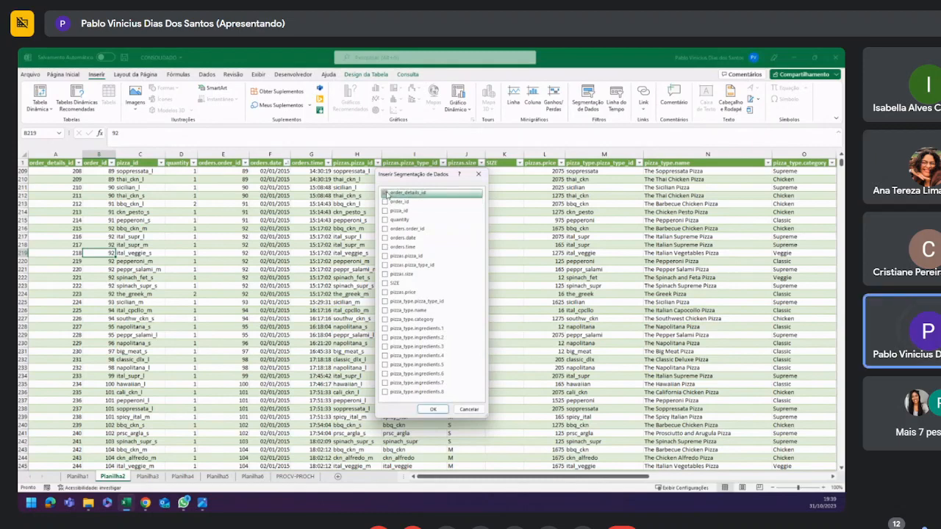
left_click(385, 193)
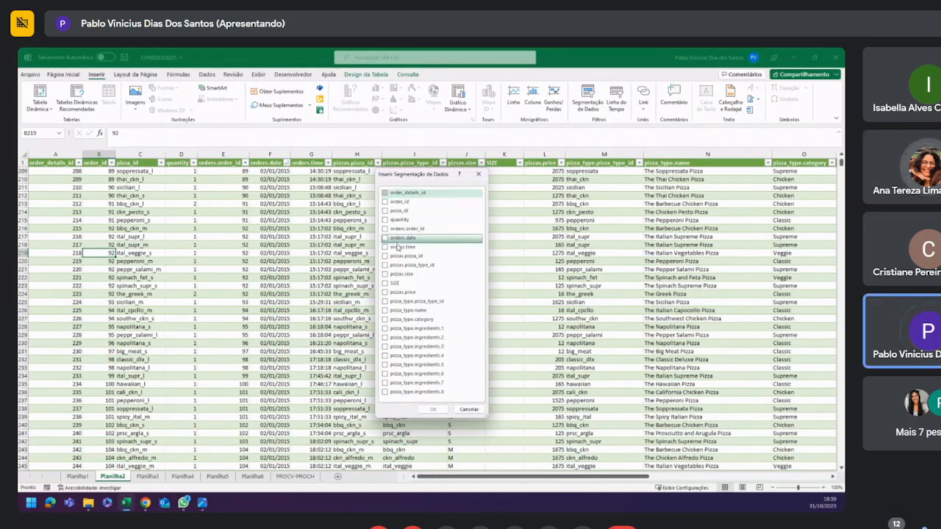
left_click(384, 274)
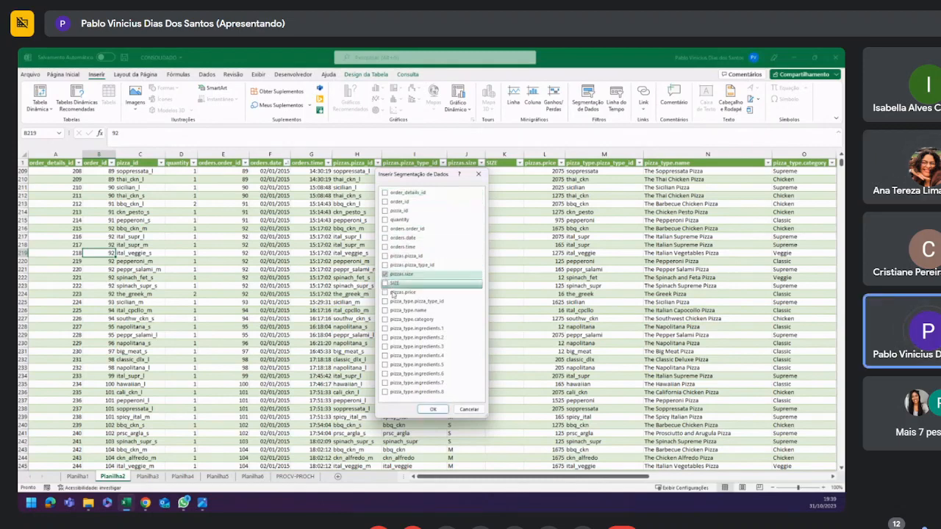
left_click(432, 410)
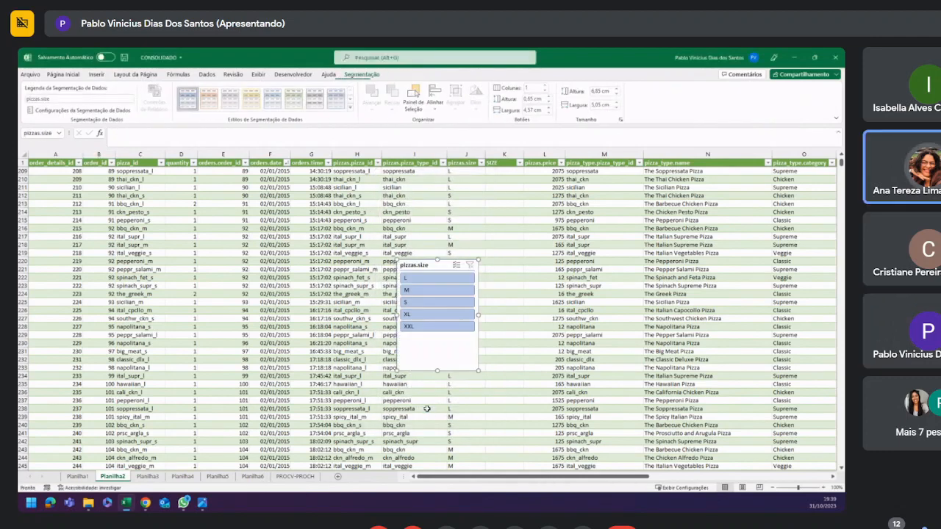
Move the pizzas.size slicer over the pizza_id column and use it to filter the table to size L.
left_click_drag(418, 267, 113, 206)
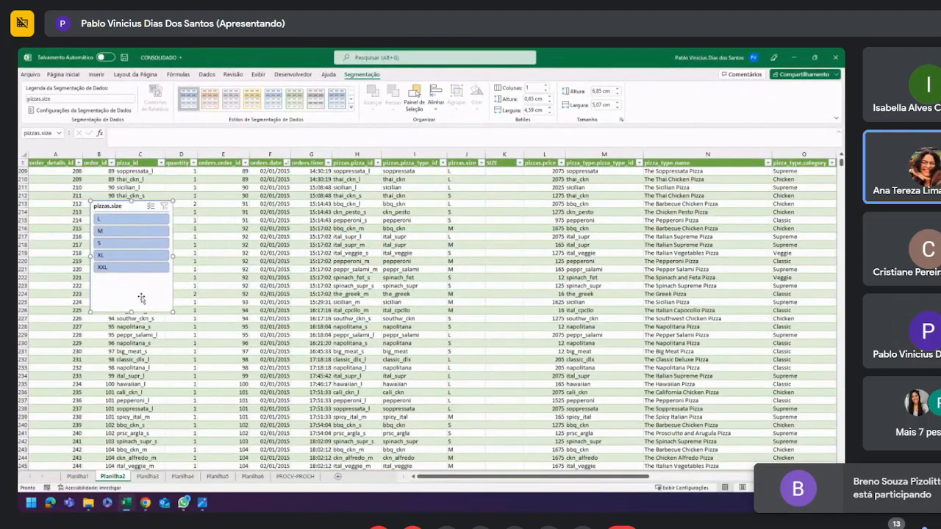
left_click_drag(142, 298, 160, 301)
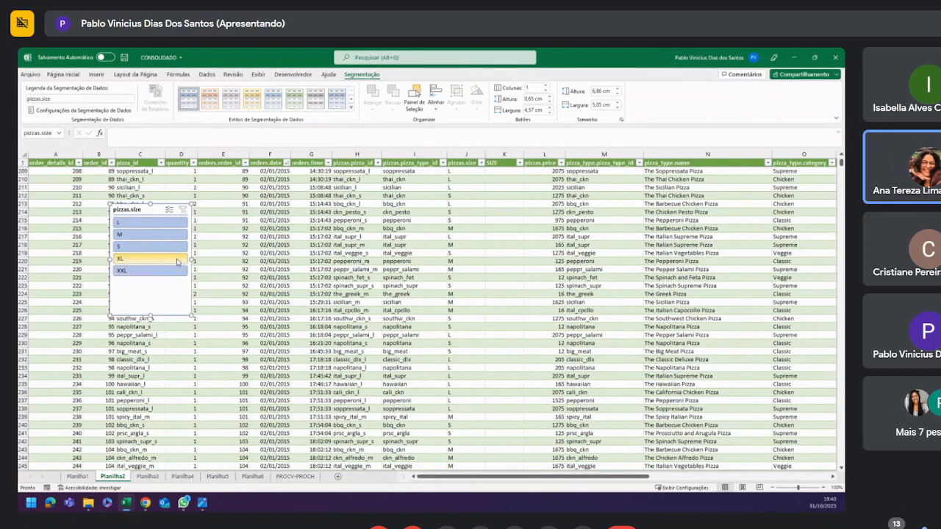
left_click(140, 222)
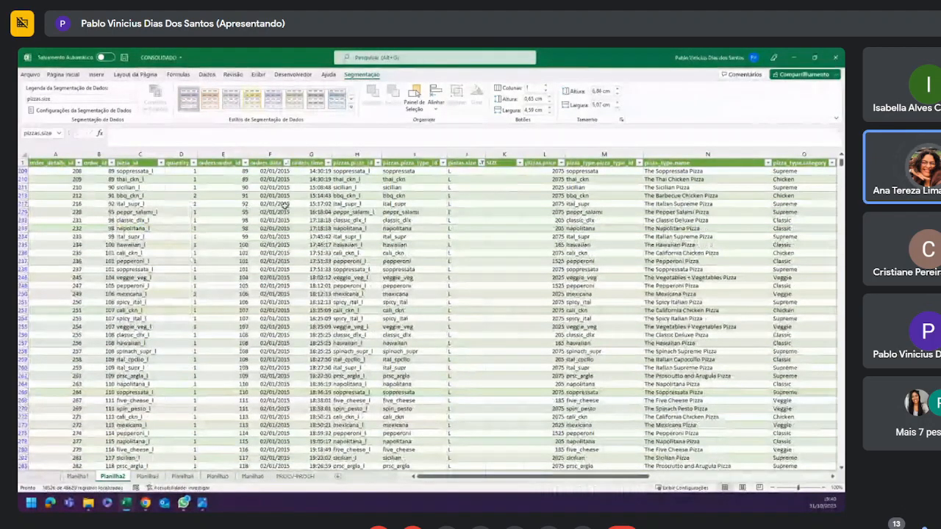
left_click(498, 235)
scroll(478, 240, "up", 15)
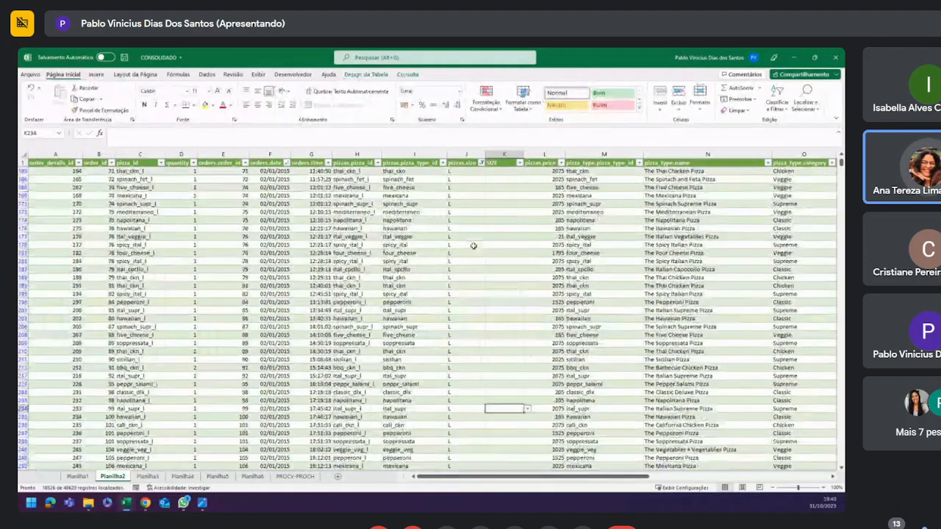
scroll(458, 245, "down", 6)
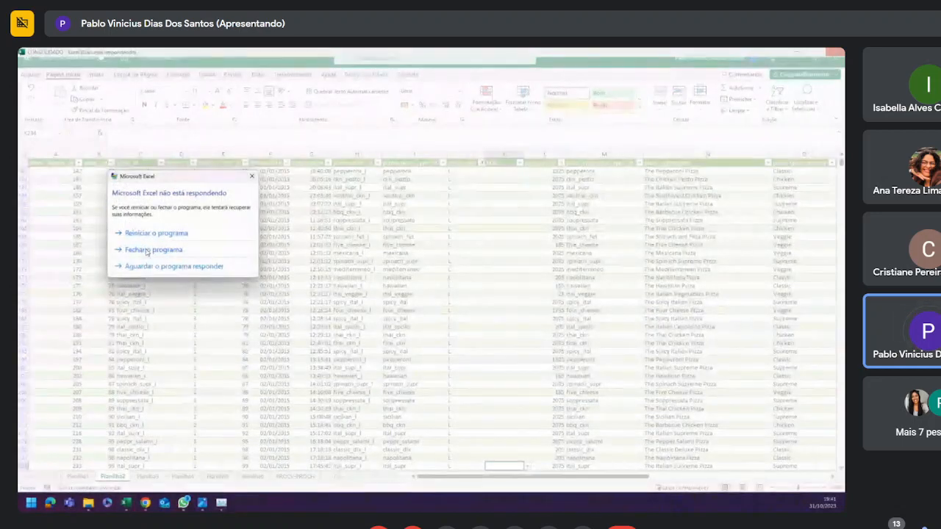
Close the unresponsive Excel program and reopen the CONSOLIDADO workbook from the Músicas folder.
left_click(143, 249)
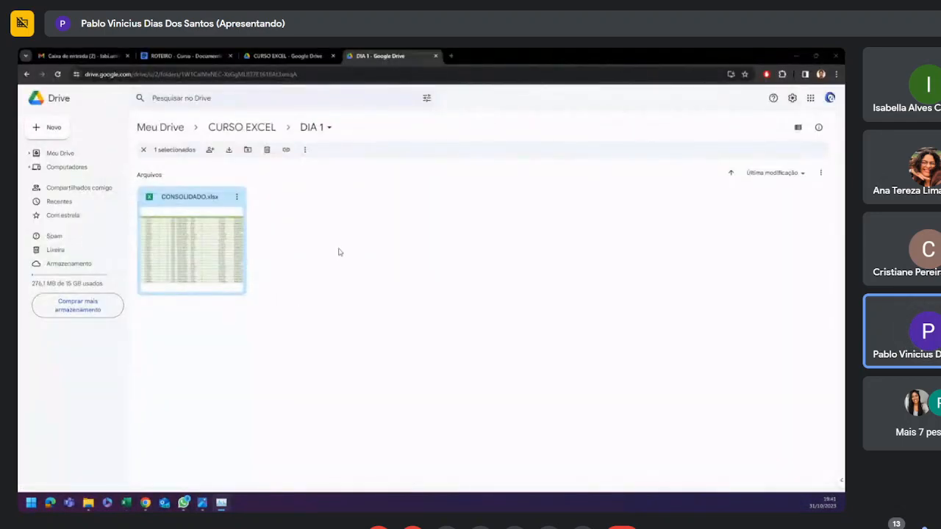
left_click(339, 252)
left_click(88, 503)
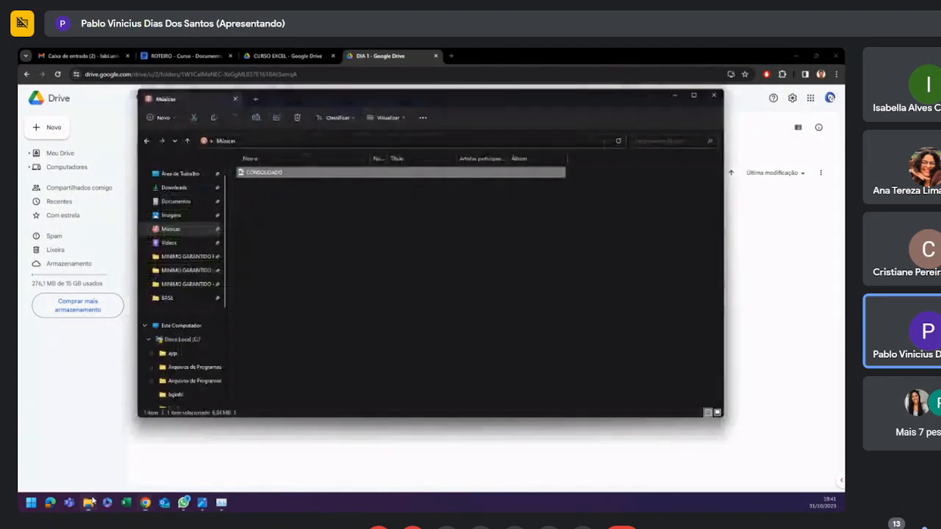
double_click(271, 175)
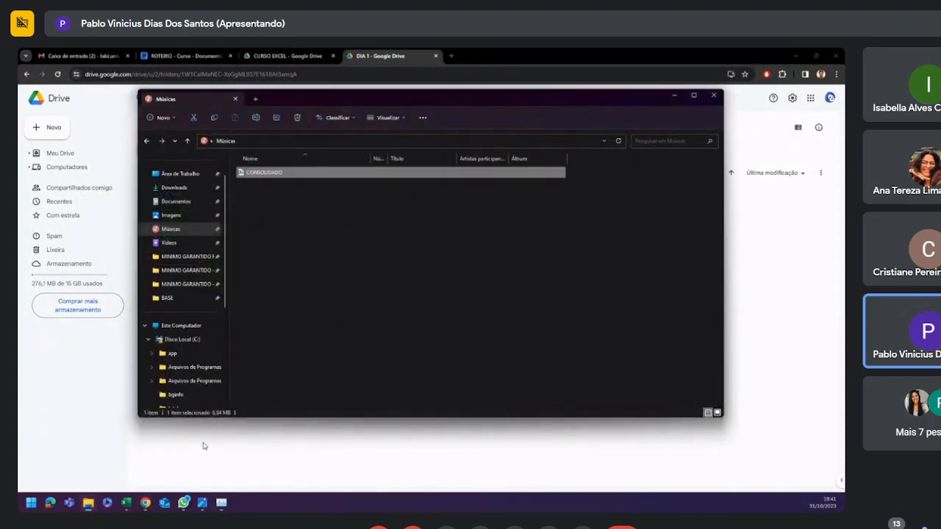
left_click(126, 504)
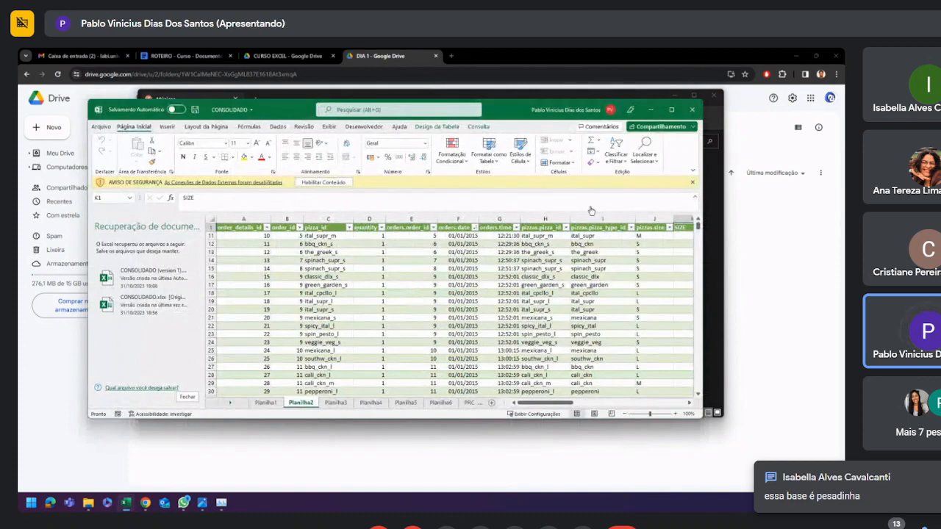
Maximize the workbook window, dismiss document recovery with the recovered files removed, and close the feedback pane.
left_click(671, 109)
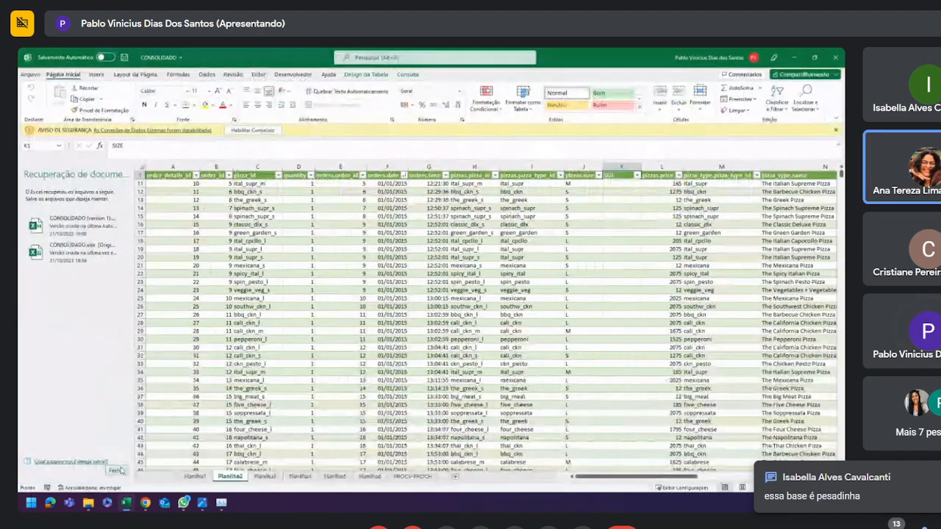
left_click(121, 470)
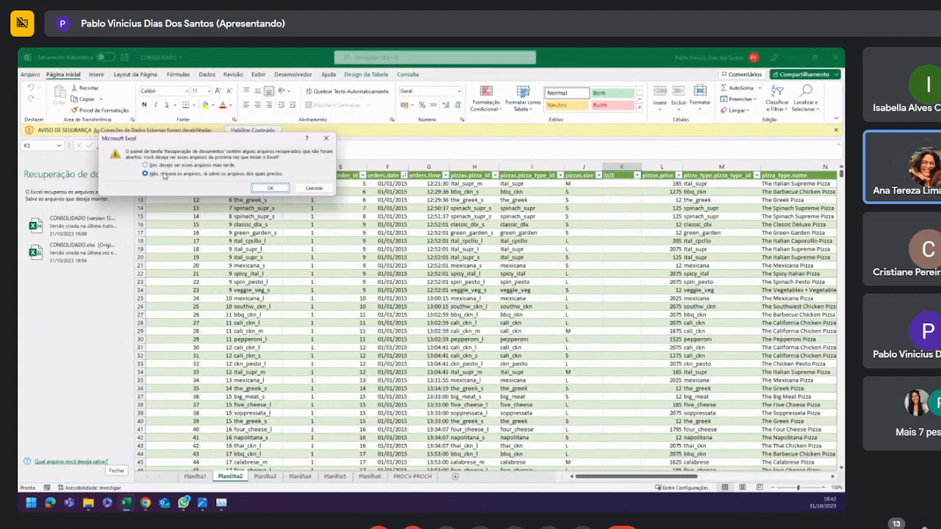
left_click(259, 187)
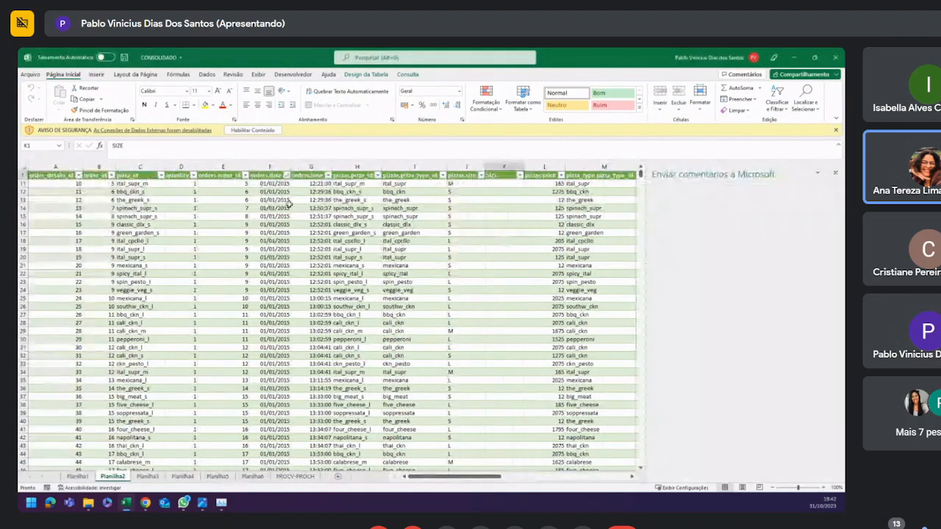
left_click(834, 172)
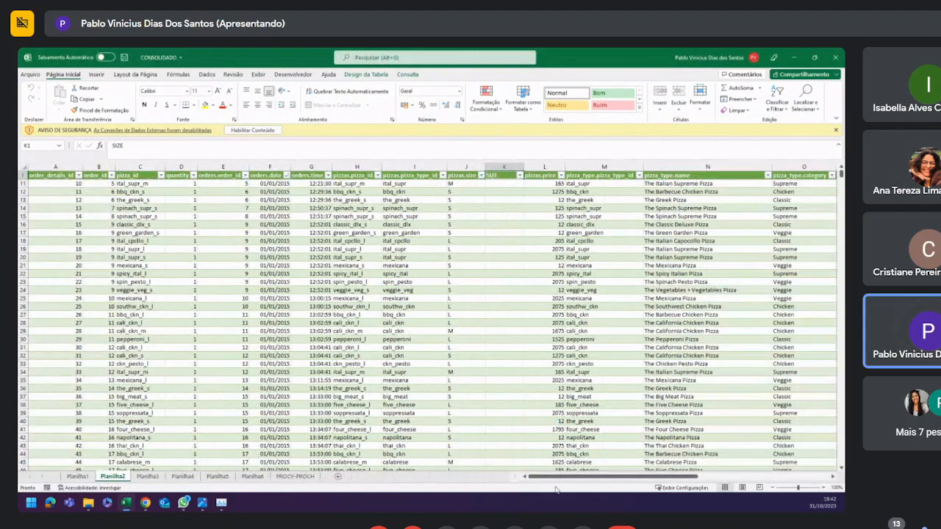
Insert two blank rows above the header row of the pizza orders table.
left_click(147, 233)
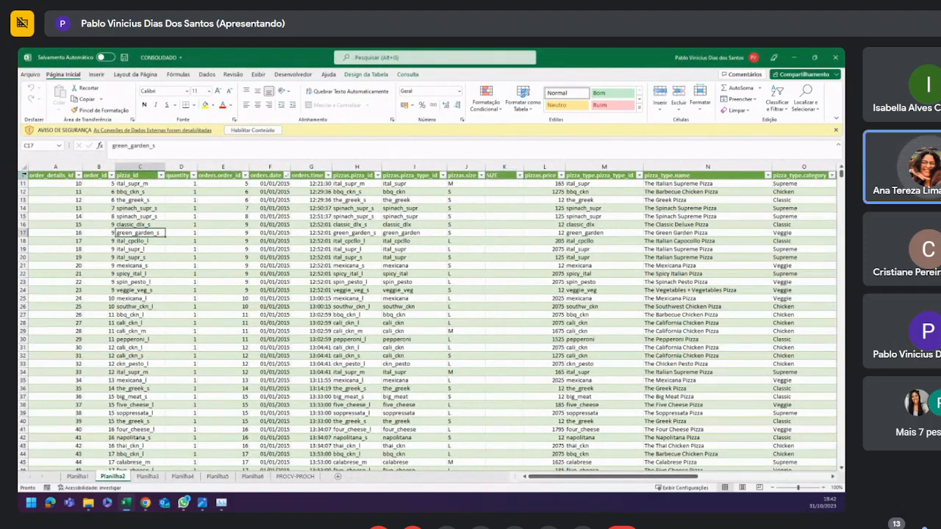
right_click(23, 176)
left_click(51, 260)
scroll(34, 221, "up", 3)
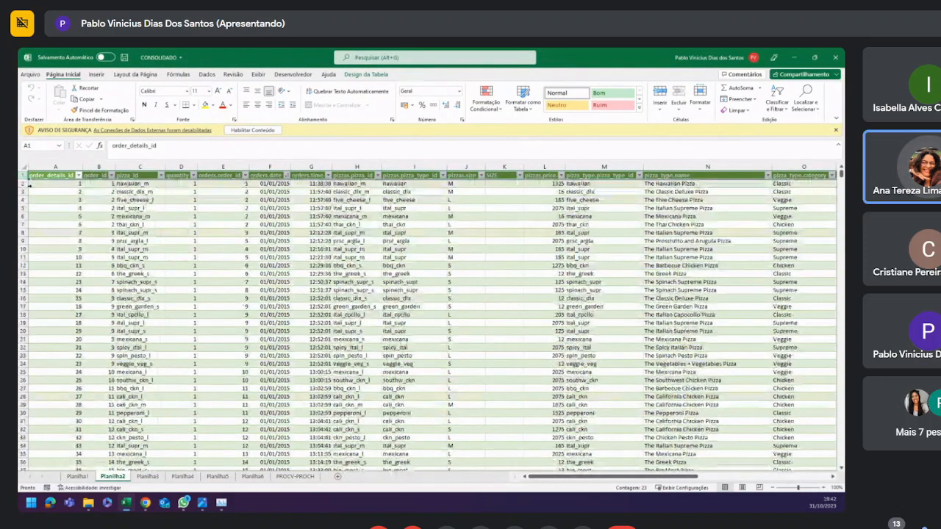
right_click(23, 175)
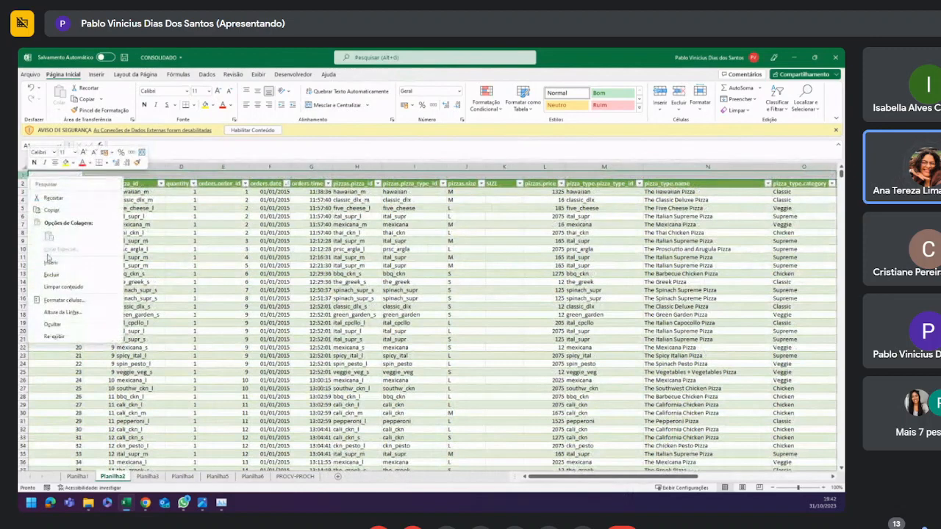
left_click(48, 260)
left_click(53, 216)
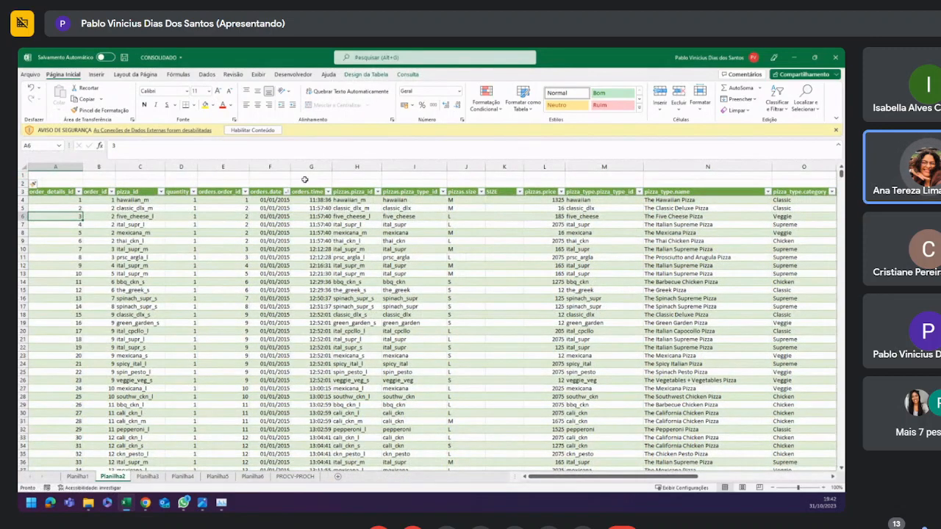
Insert a slicer for the pizzas.size field of the pizza orders table below the two blank rows.
left_click(302, 265)
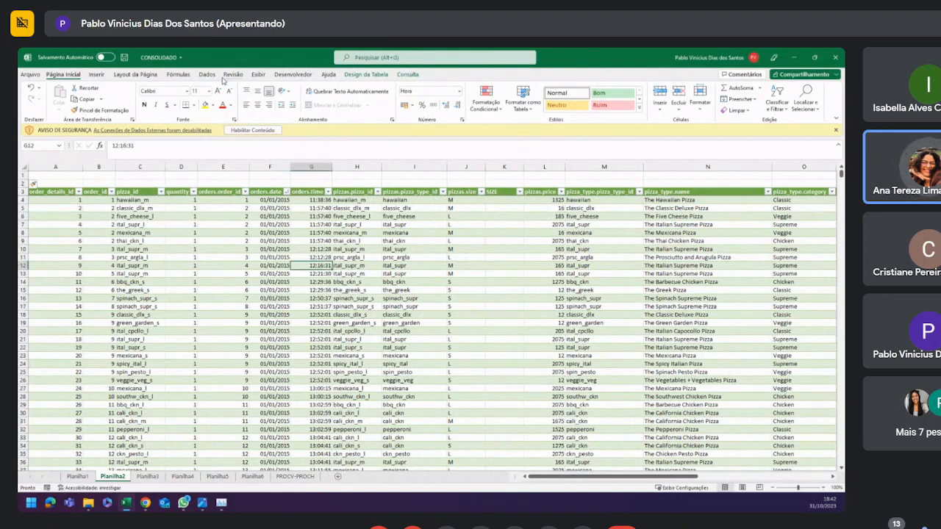
left_click(207, 75)
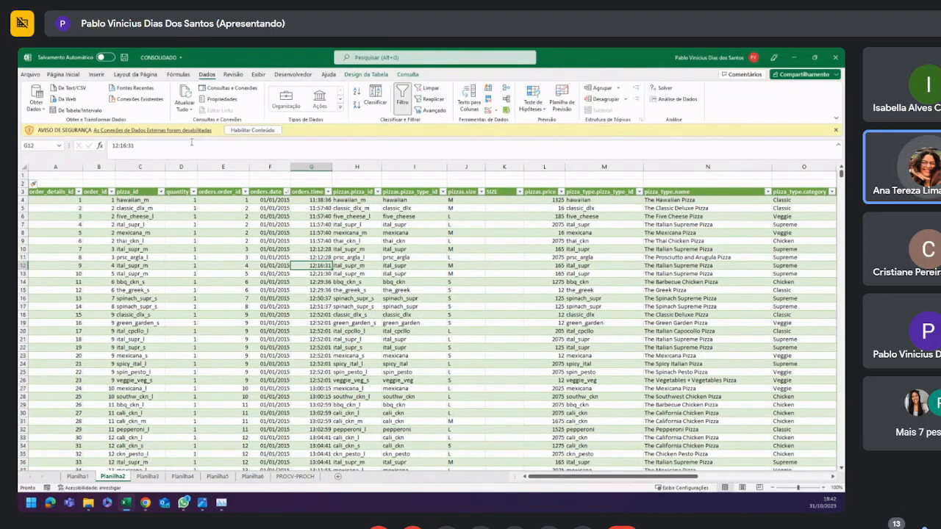
left_click(96, 74)
left_click(593, 104)
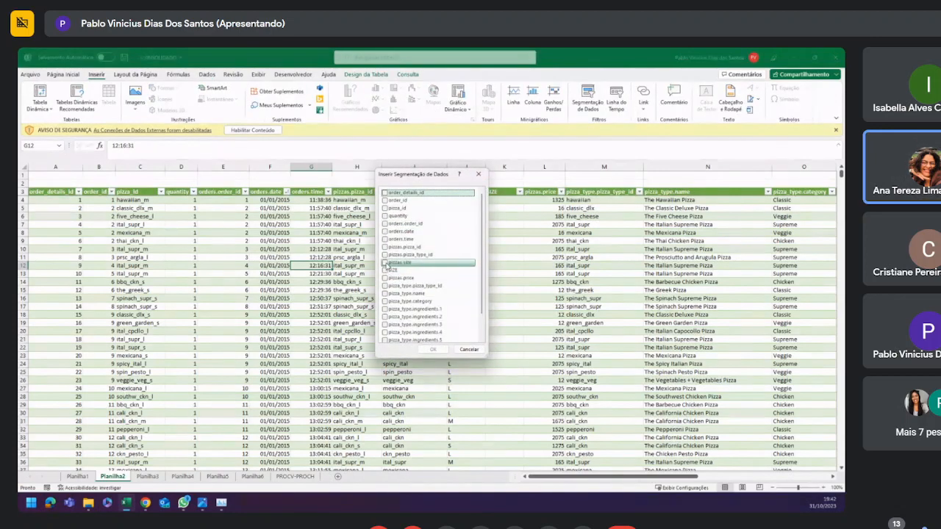
left_click(385, 262)
left_click(432, 353)
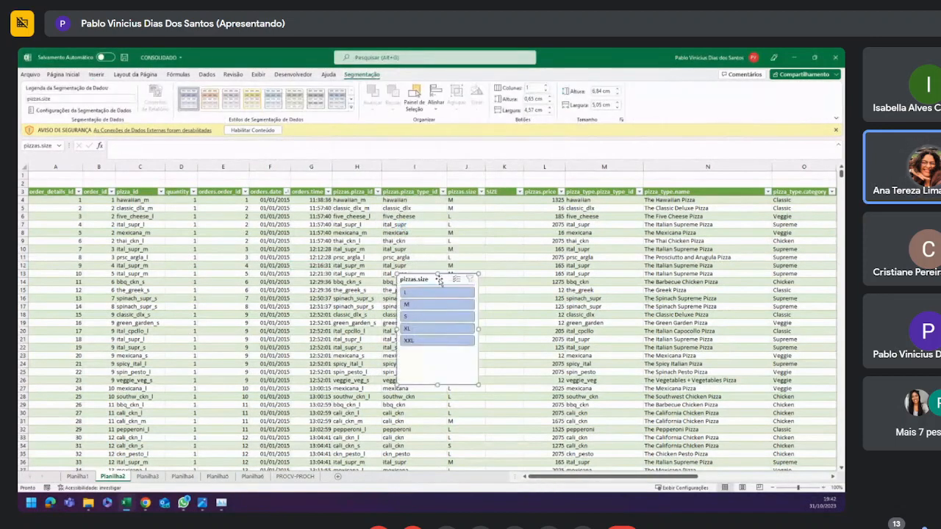
Move the pizzas.size slicer over the orders.time column and apply the last of the light slicer styles.
left_click_drag(430, 280, 298, 218)
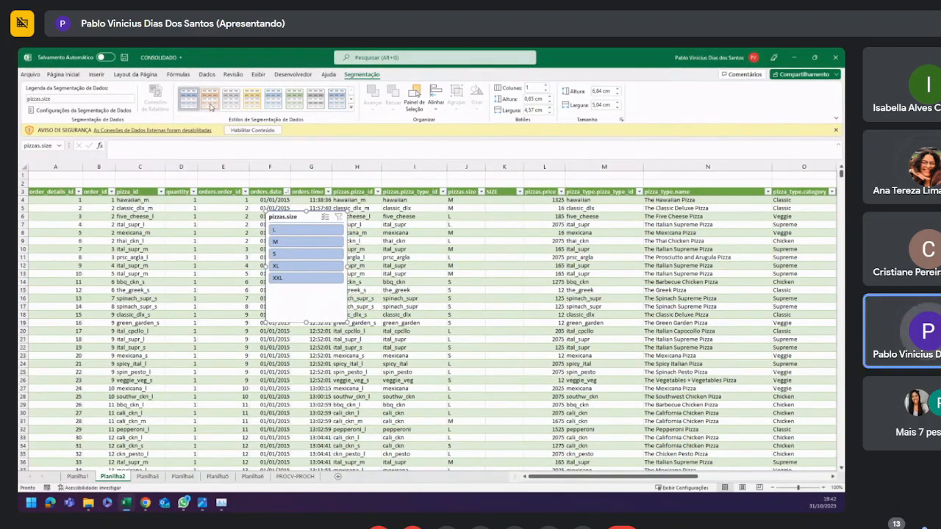
left_click(211, 104)
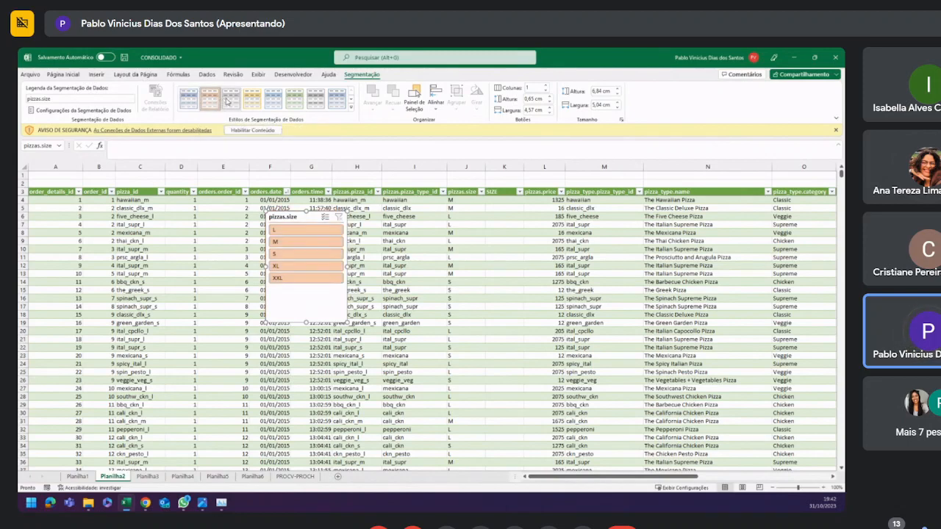
left_click(273, 103)
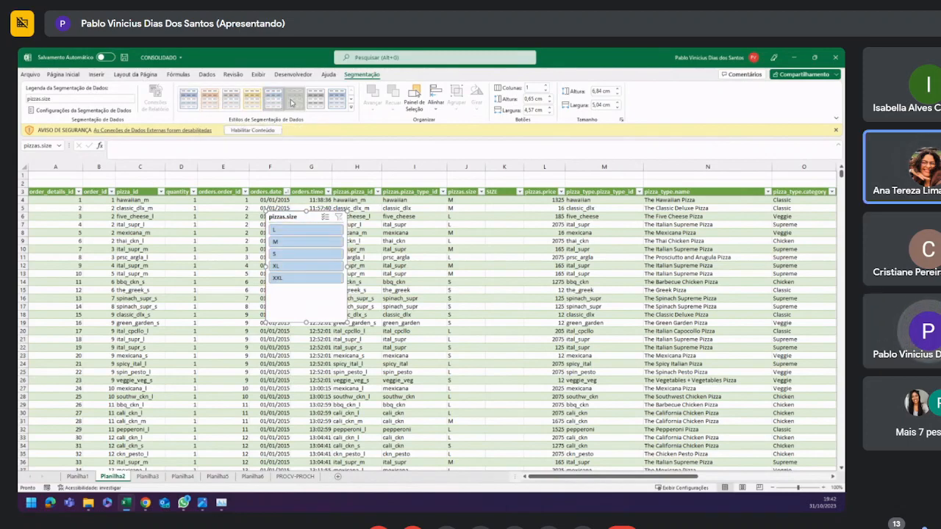
left_click(350, 108)
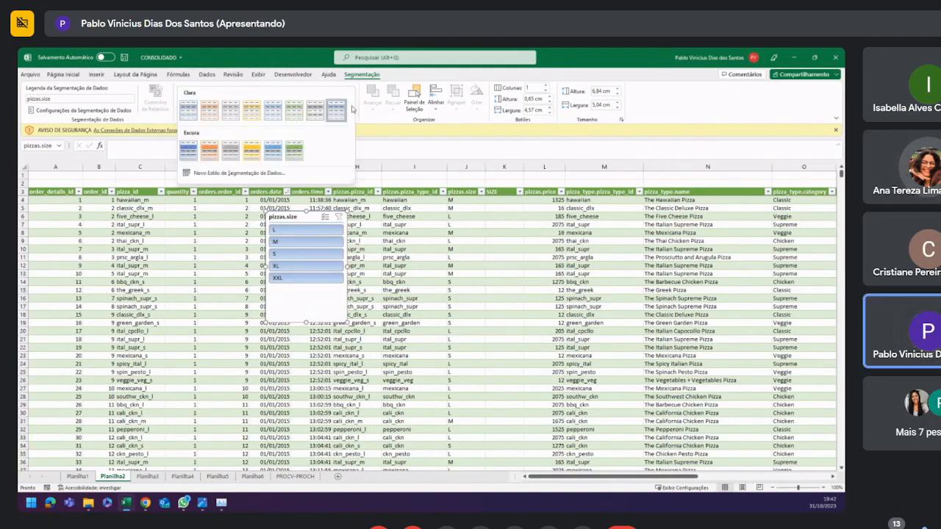
Arrange the slicer buttons in 5 columns and resize the slicer to about 1.72 cm high and 12.26 cm wide.
left_click(549, 86)
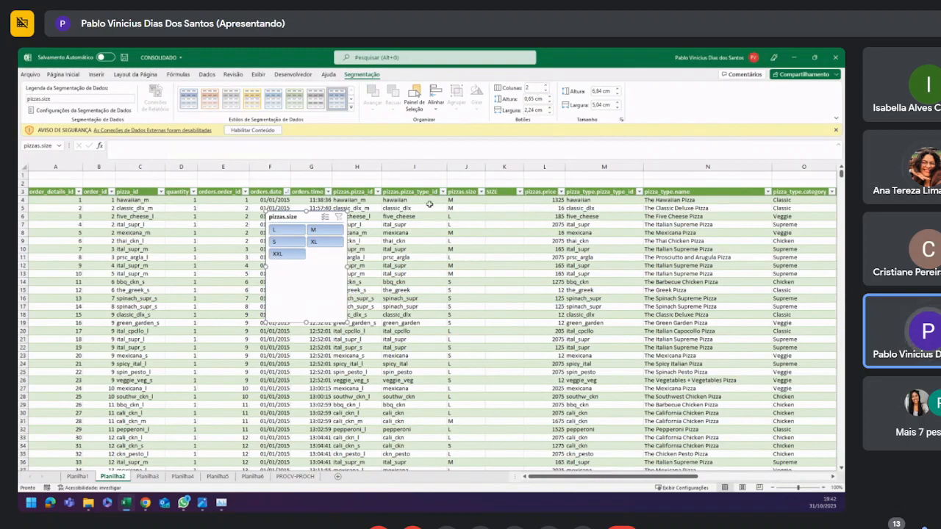
left_click_drag(344, 266, 494, 266)
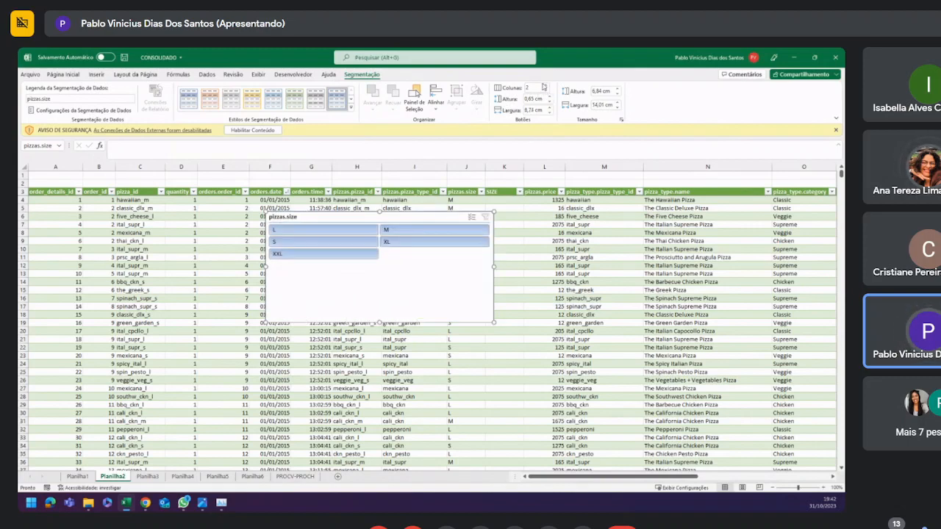
left_click(547, 86)
left_click(547, 86)
left_click(547, 86)
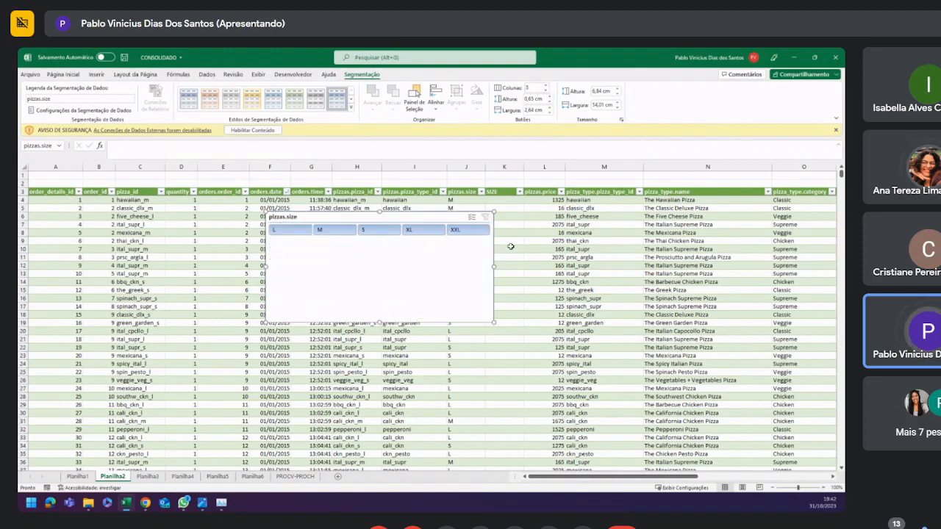
left_click_drag(378, 321, 372, 239)
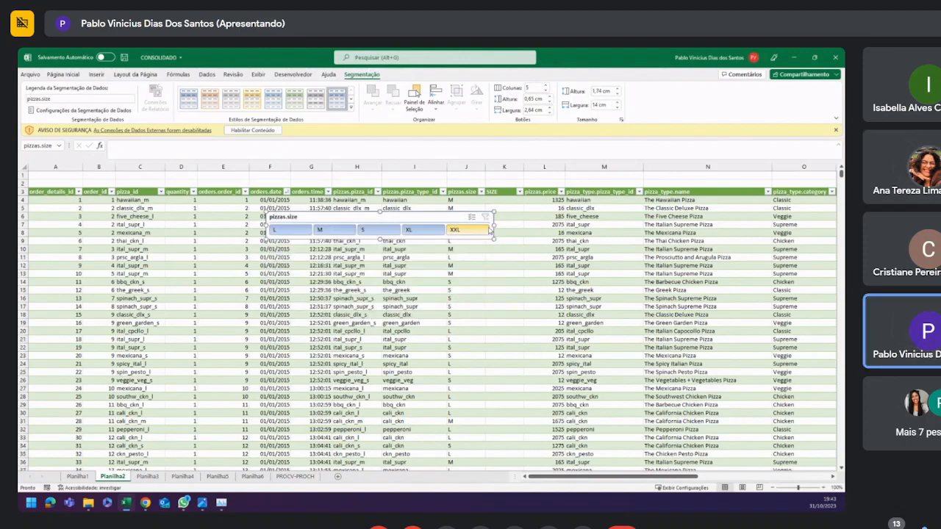
left_click_drag(494, 225, 465, 225)
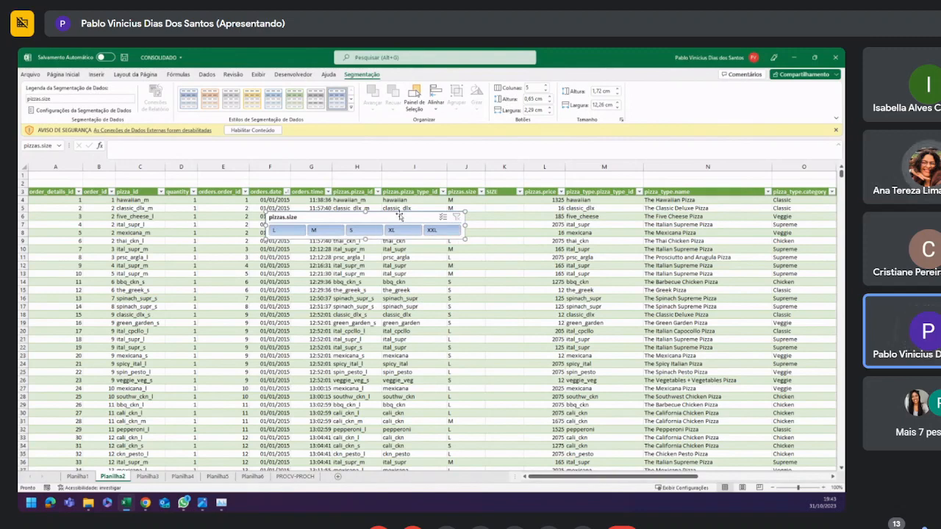
Move the pizzas.size slicer to the blank rows at the sheet's start and insert two more rows so it sits above the table header.
left_click_drag(402, 217, 171, 177)
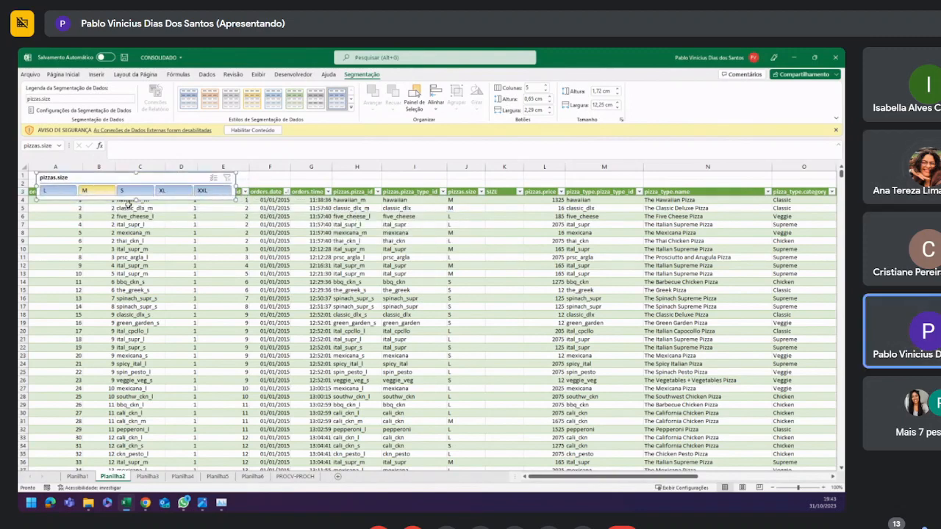
left_click(127, 241)
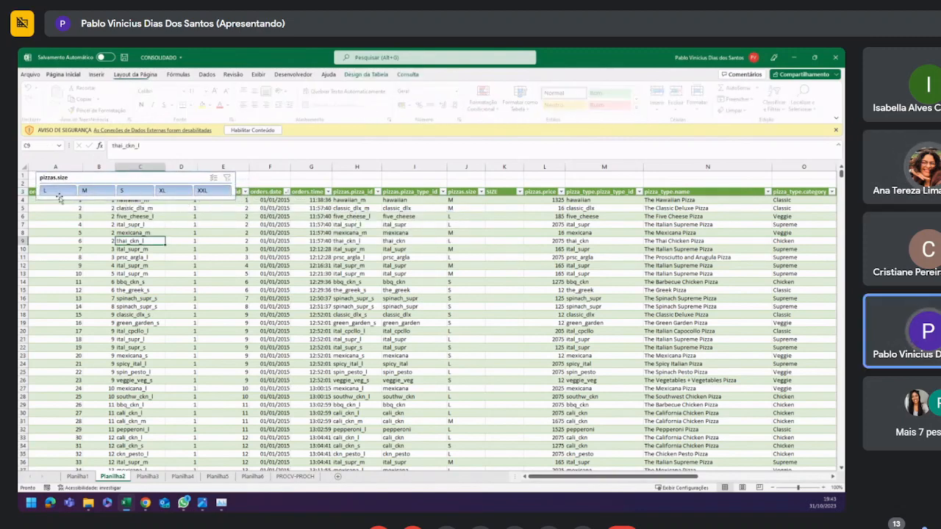
left_click_drag(22, 176, 21, 184)
right_click(22, 184)
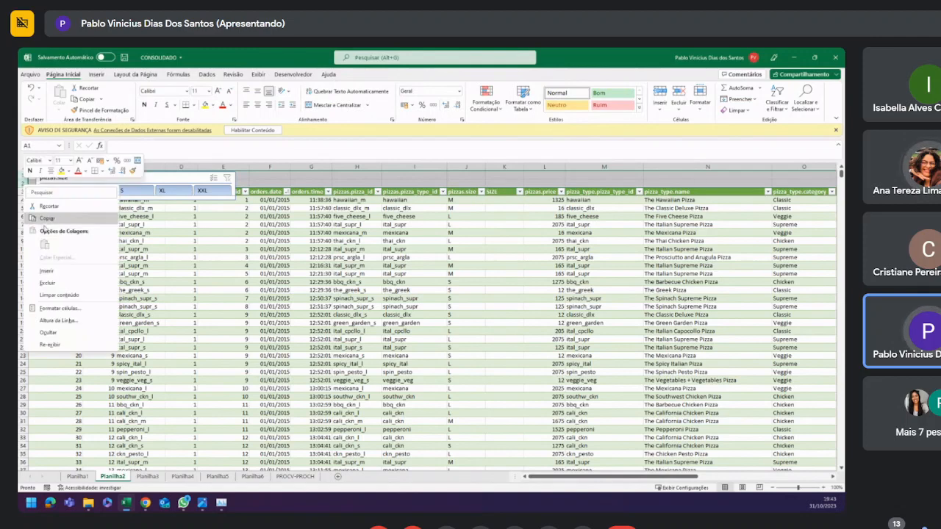
left_click(55, 271)
left_click_drag(107, 181, 103, 182)
left_click(136, 249)
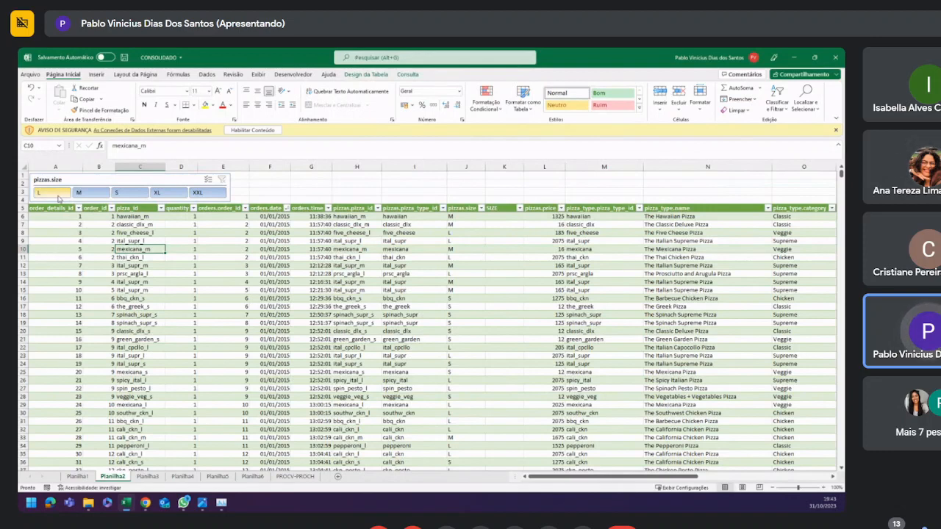
Filter the table with the slicer by sizes M, S, XL, L, M and XL one after another, and clear the filter.
left_click(80, 192)
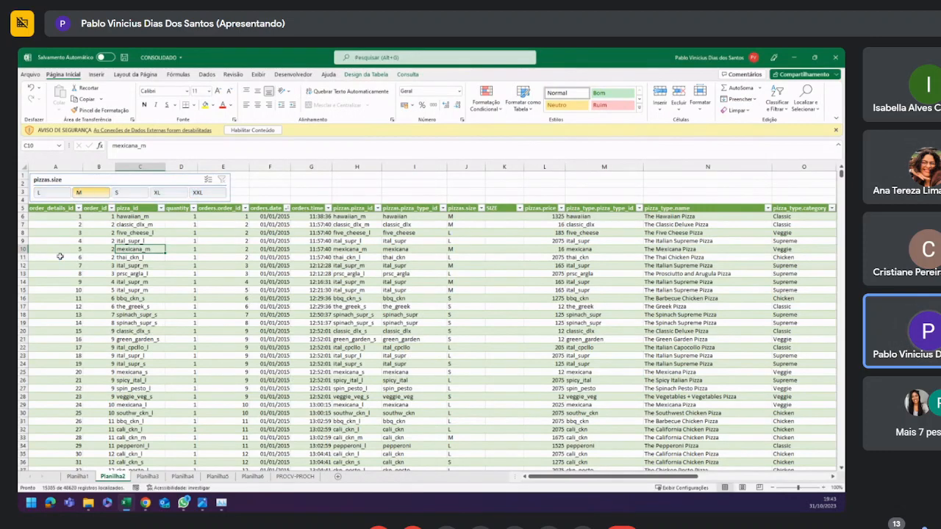
left_click(137, 193)
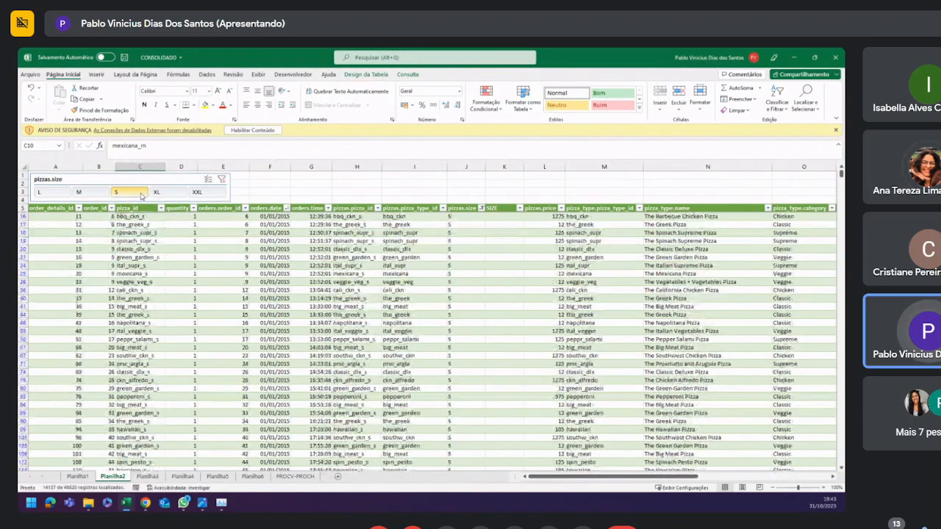
left_click(166, 194)
left_click(60, 191)
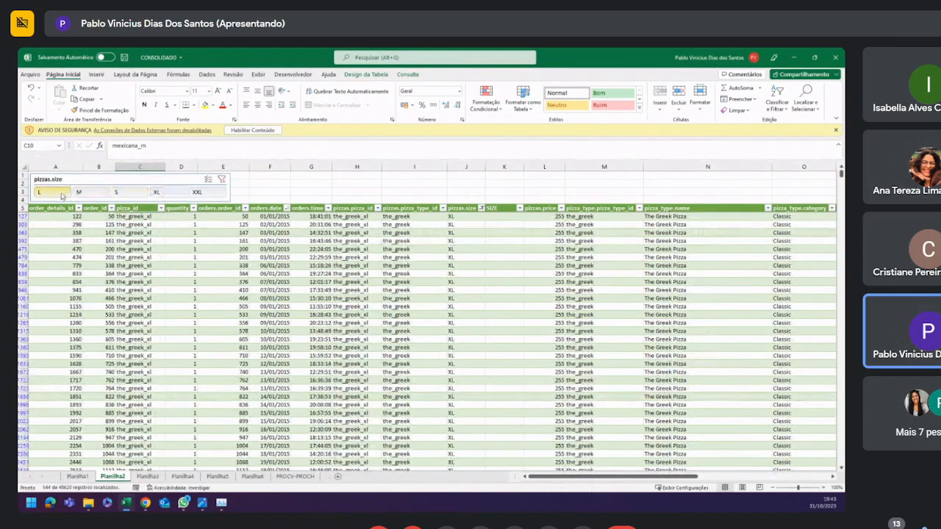
left_click(98, 194)
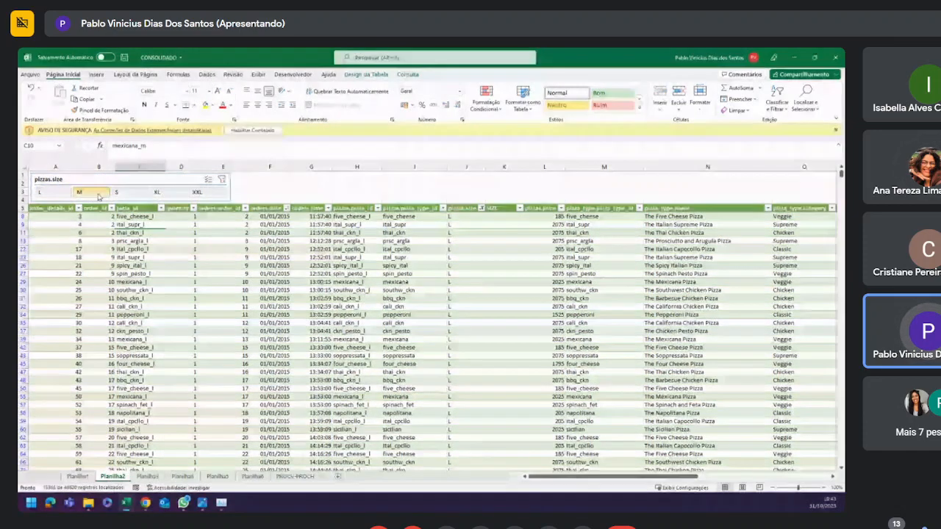
left_click(165, 194)
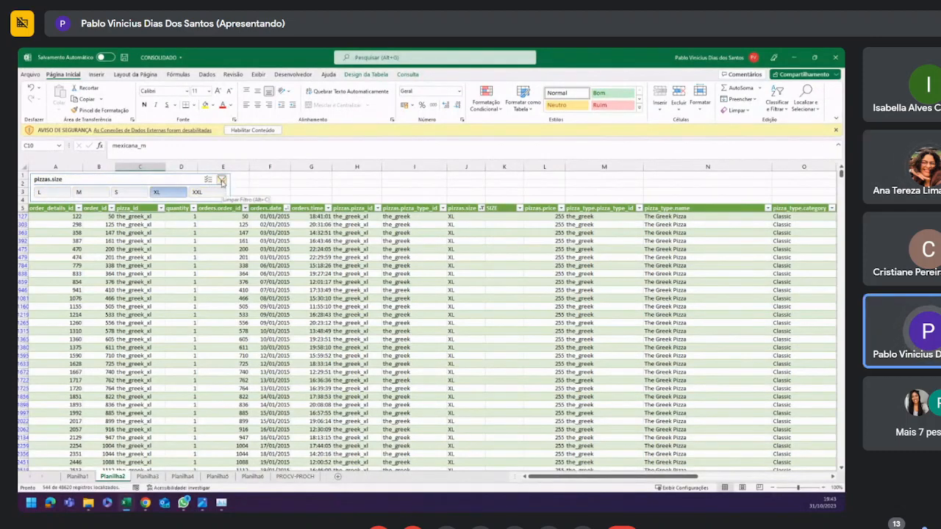
scroll(221, 182, "up", 8)
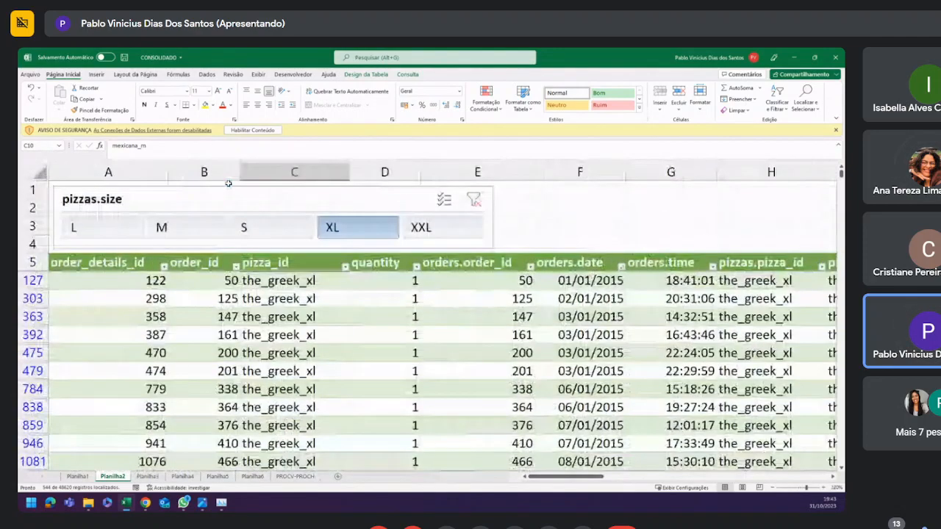
left_click(474, 200)
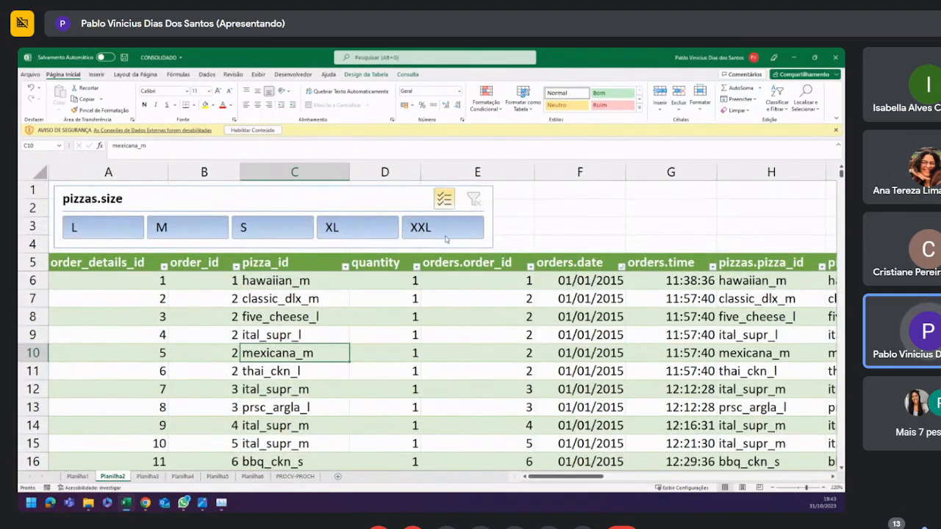
Enable multiple selection in the pizzas.size slicer and filter the table to sizes L, M, S and XL together.
left_click(135, 227)
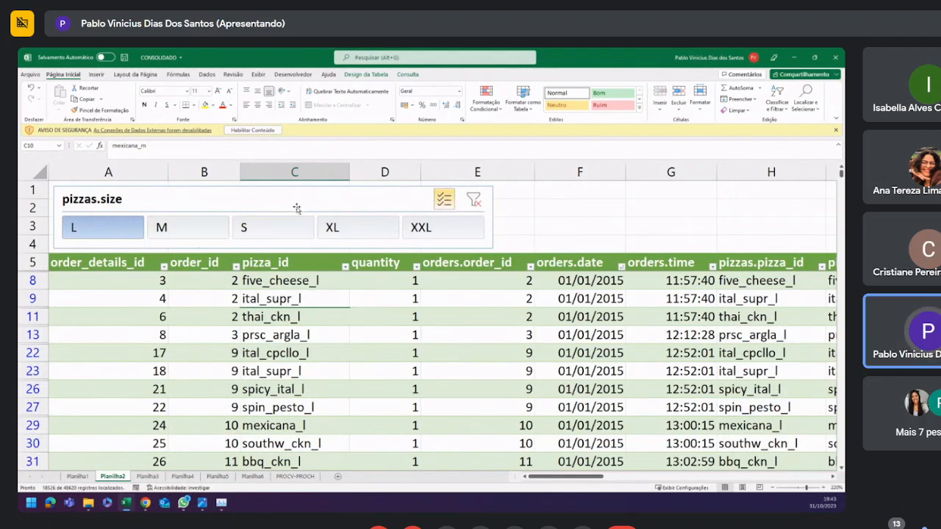
left_click(184, 232)
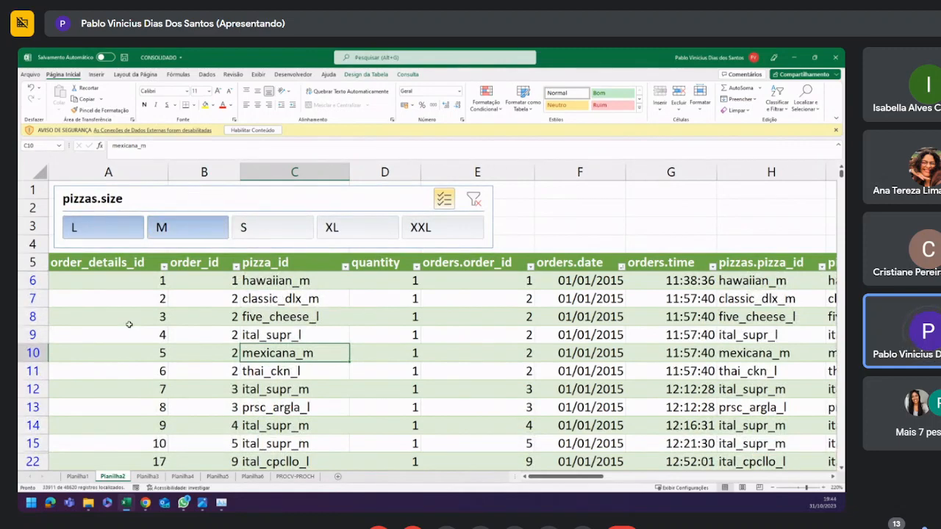
left_click(362, 230)
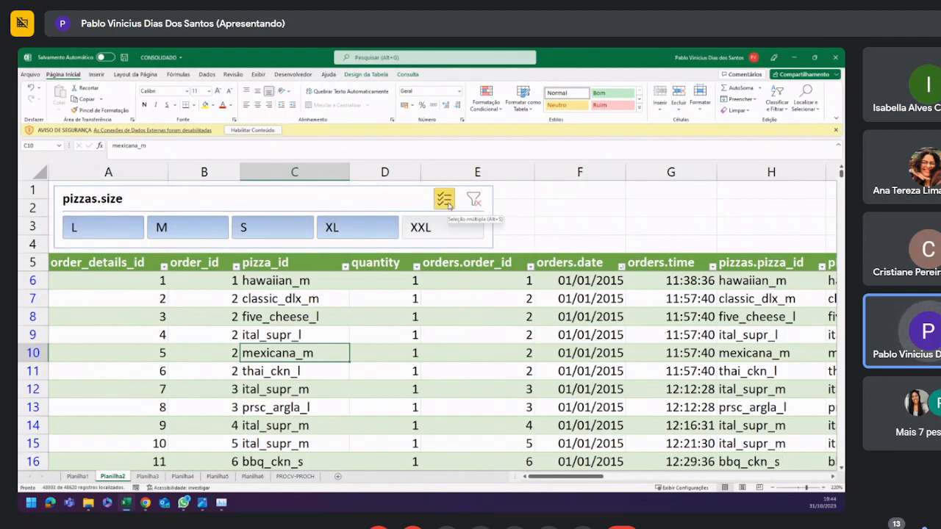
Disable multiple selection, filter the table by sizes XXL, L and M one at a time, and clear the slicer filter.
left_click(410, 235)
left_click(118, 232)
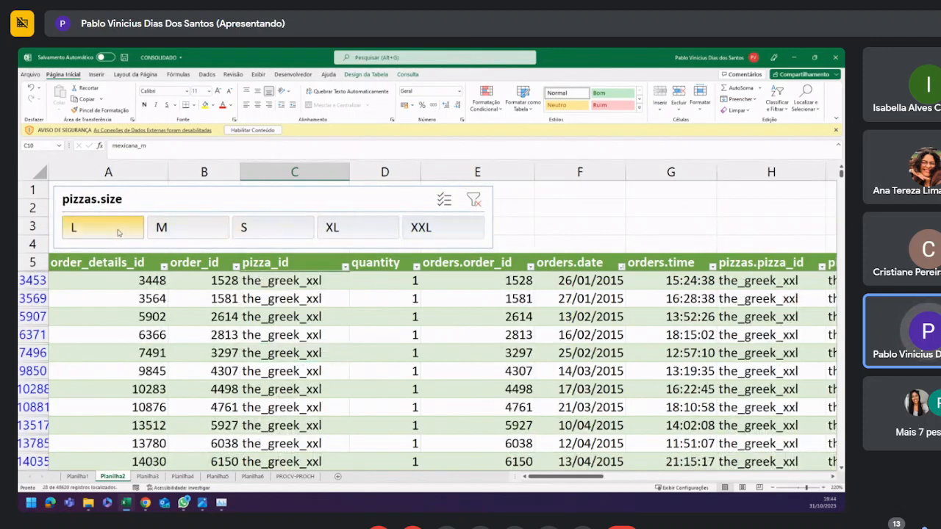
left_click(196, 228)
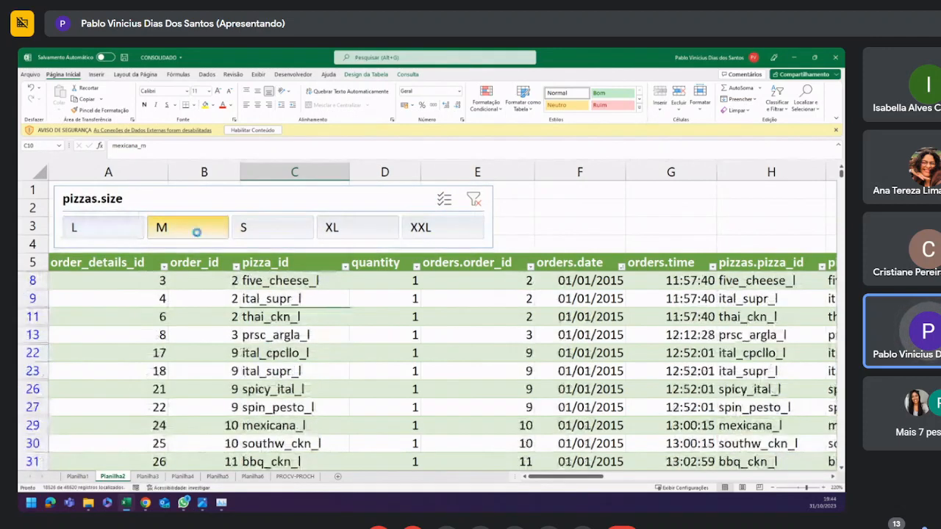
left_click(472, 201)
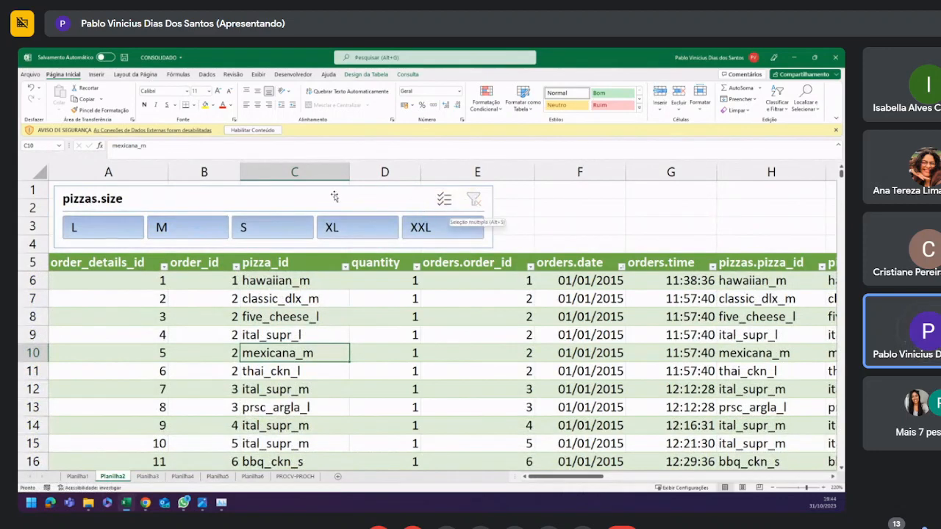
Change the header caption of the pizzas.size slicer to "Tamanho pizza" in its settings.
right_click(293, 205)
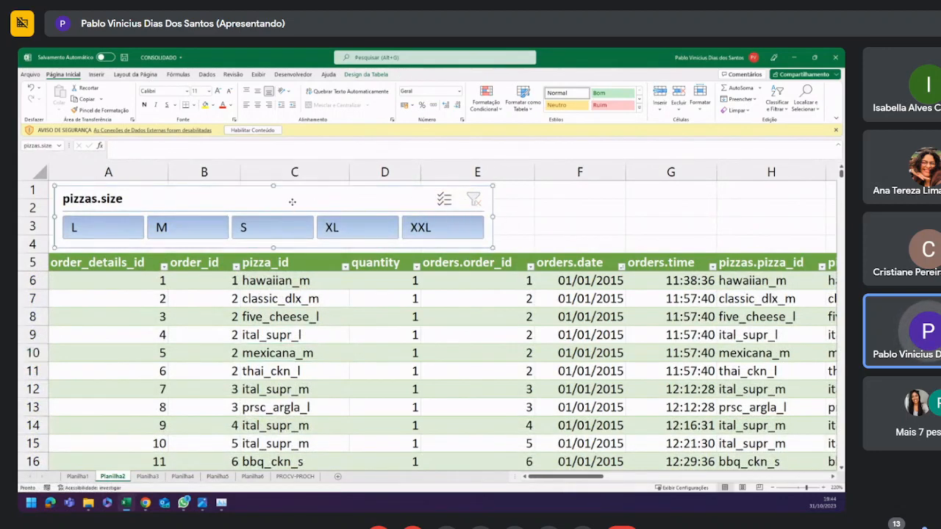
left_click(233, 197)
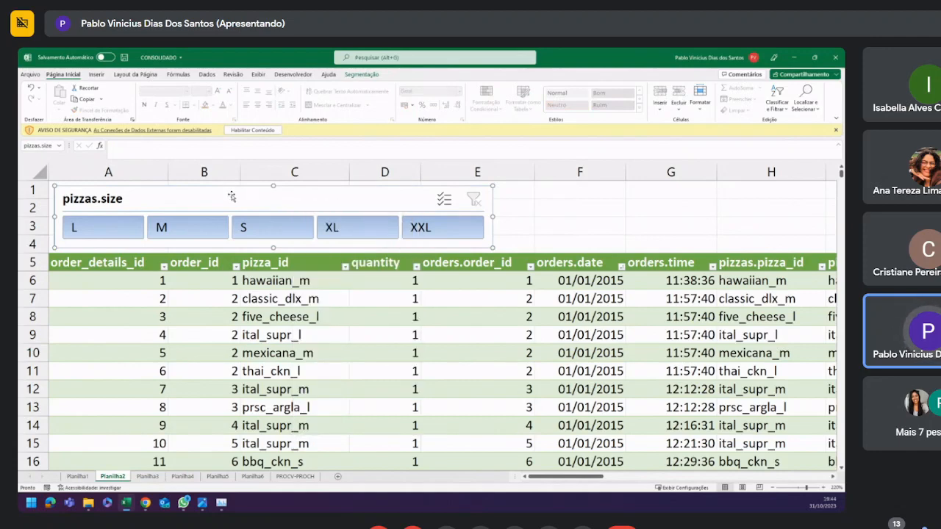
right_click(233, 197)
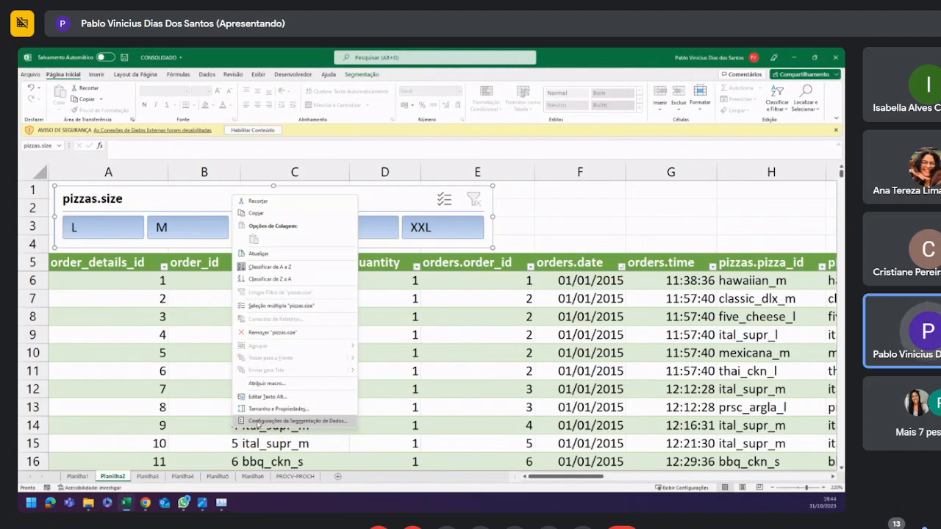
left_click(307, 422)
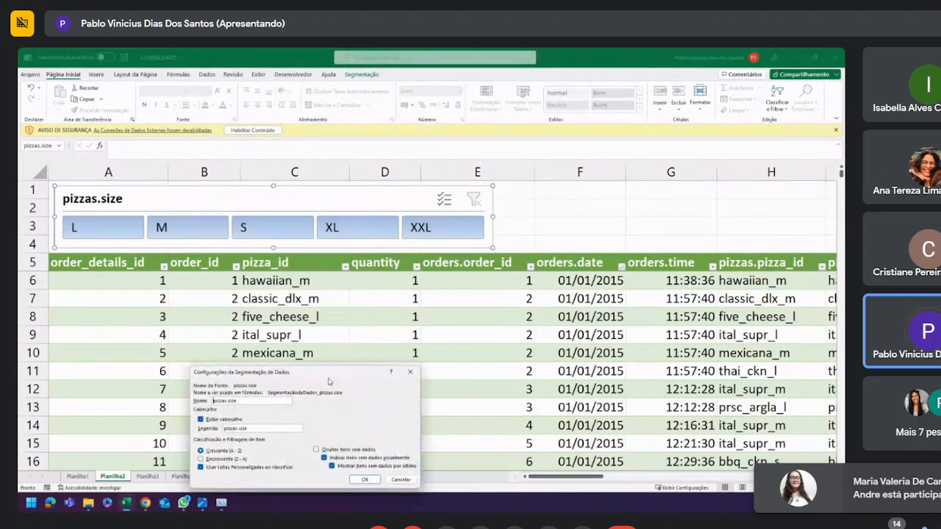
left_click_drag(320, 378, 252, 206)
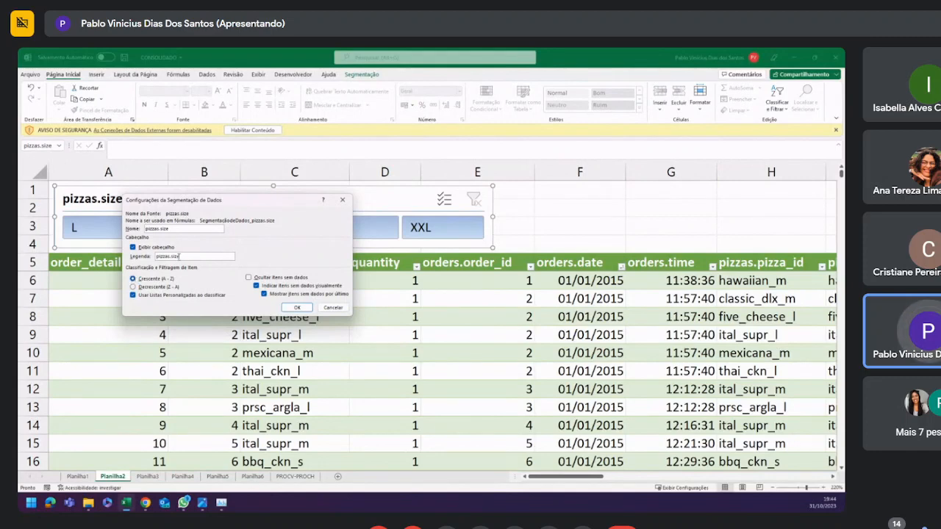
left_click_drag(179, 256, 156, 259)
type("Tamanho pizza")
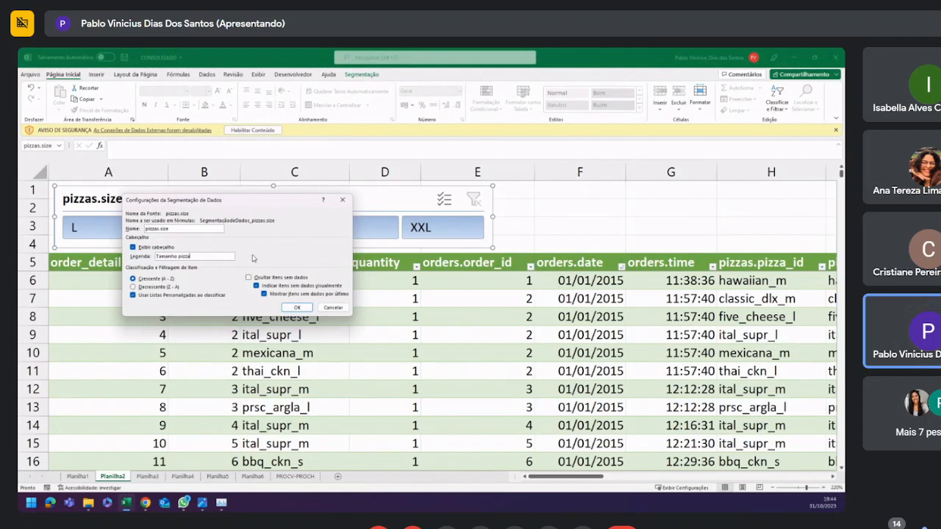
left_click(297, 307)
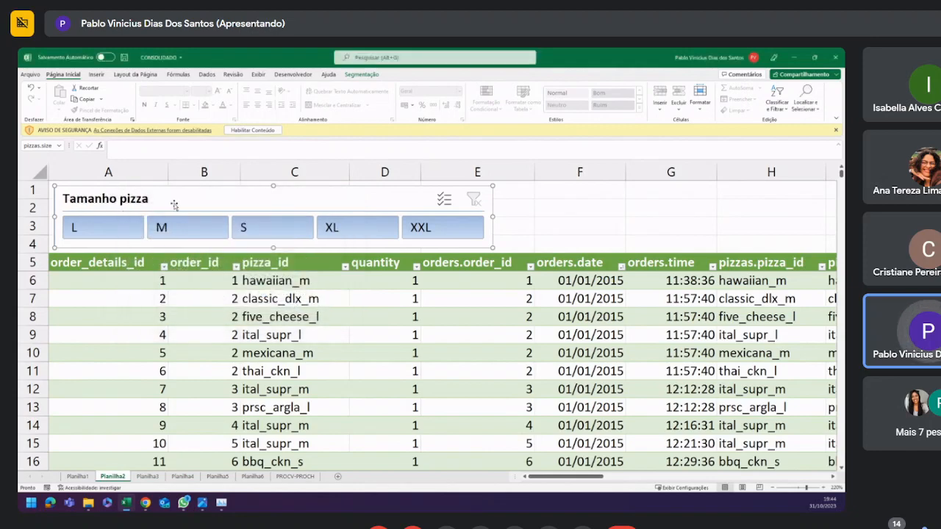
Review the sorting and no-data item options in the Tamanho pizza slicer's settings, leaving them as they are.
right_click(359, 205)
left_click(412, 430)
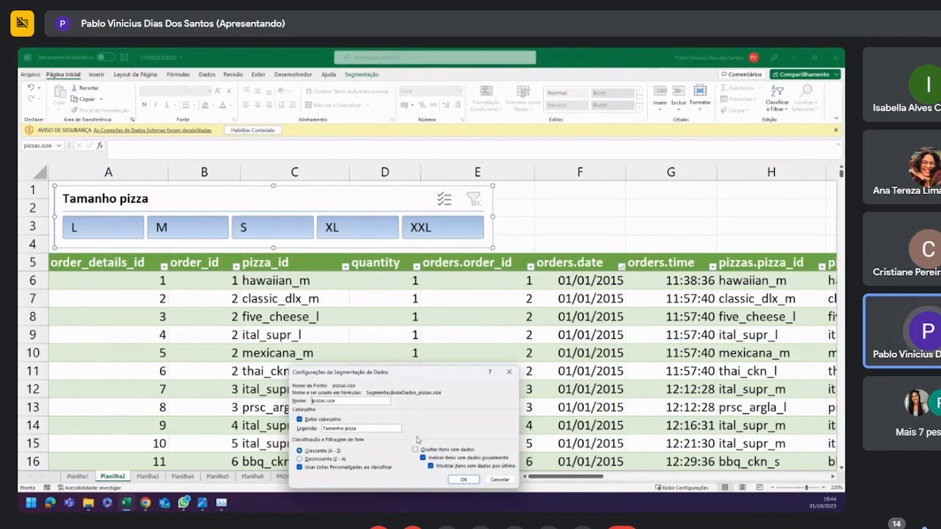
left_click_drag(414, 380, 282, 165)
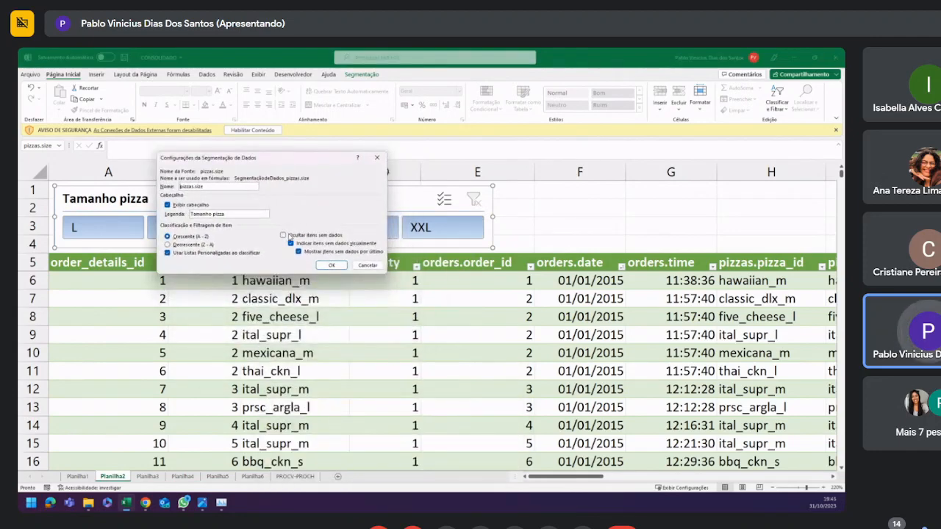
left_click_drag(276, 160, 182, 301)
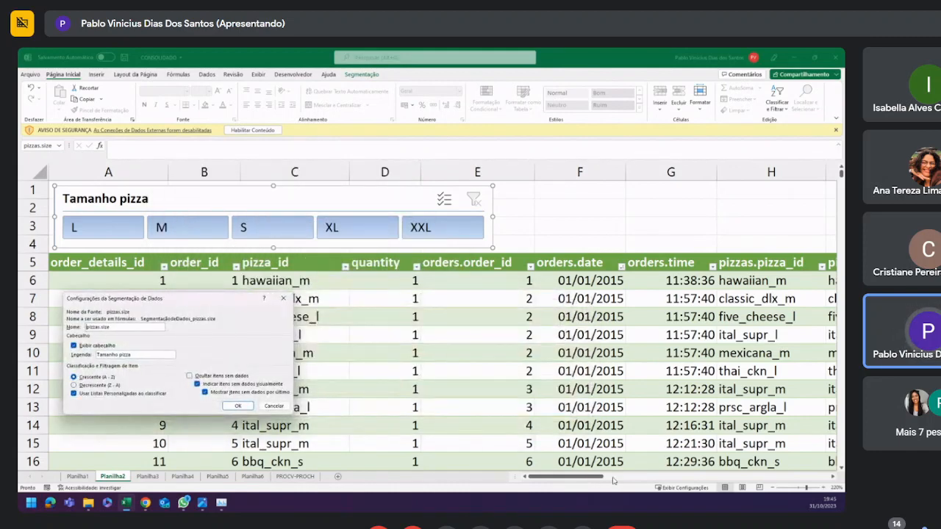
left_click(283, 298)
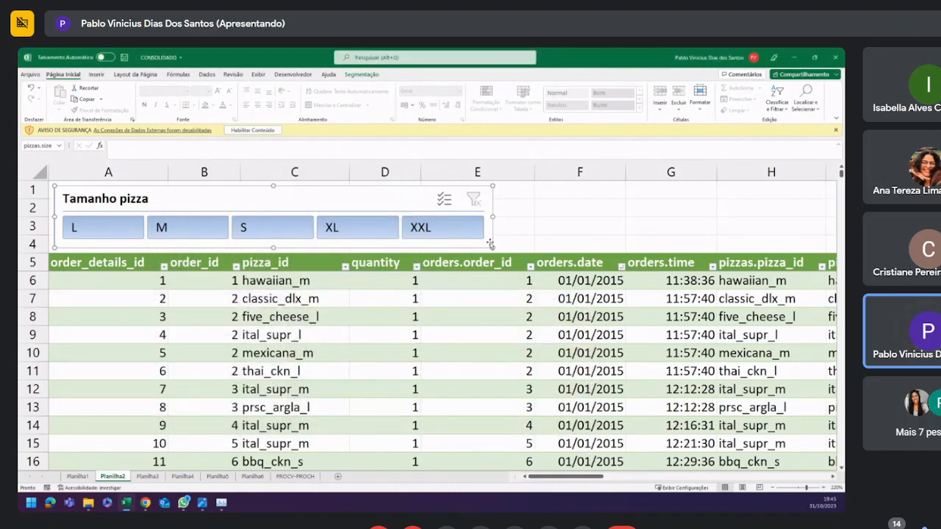
Examine the filter value list of the pizzas.size column without applying a filter.
left_click_drag(548, 476, 599, 476)
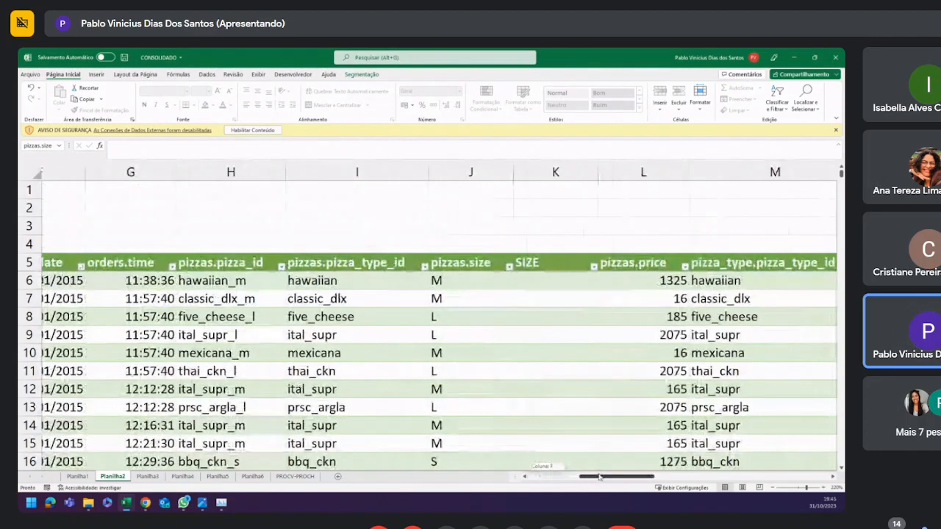
left_click(471, 285)
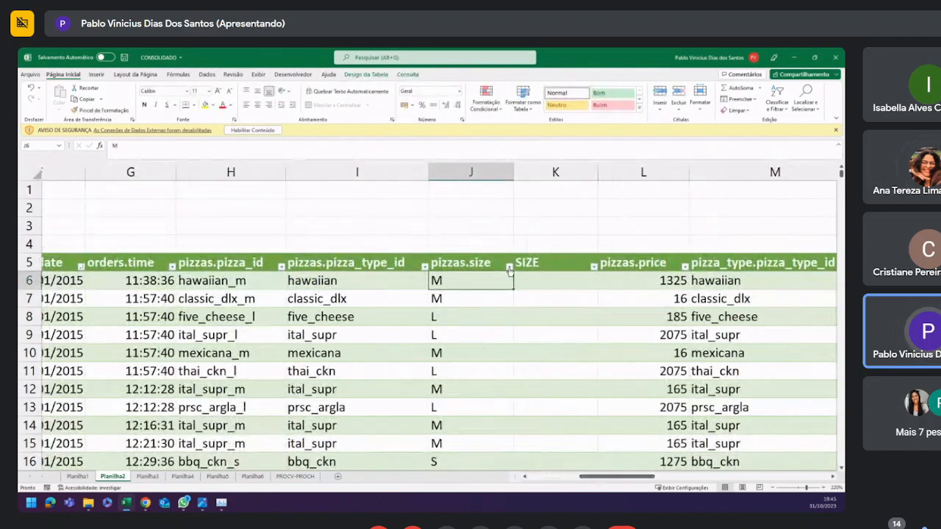
left_click(508, 266)
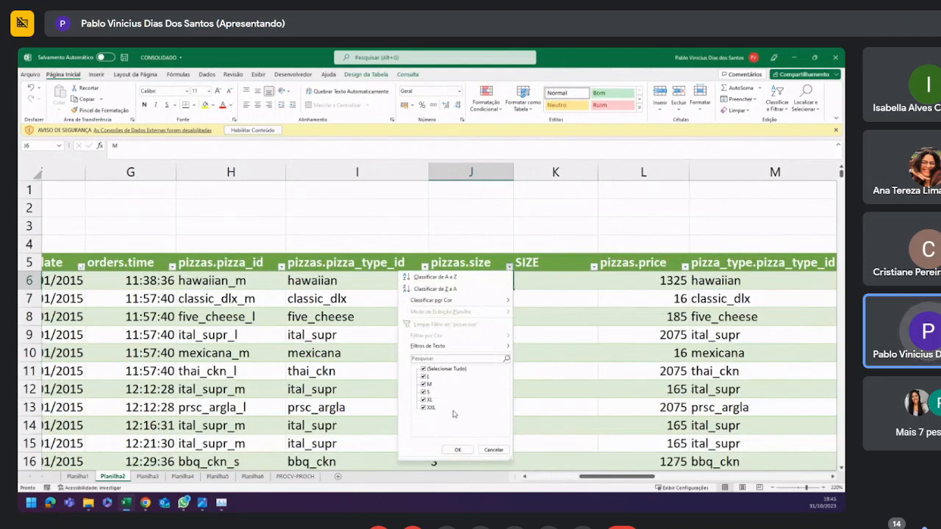
left_click(543, 380)
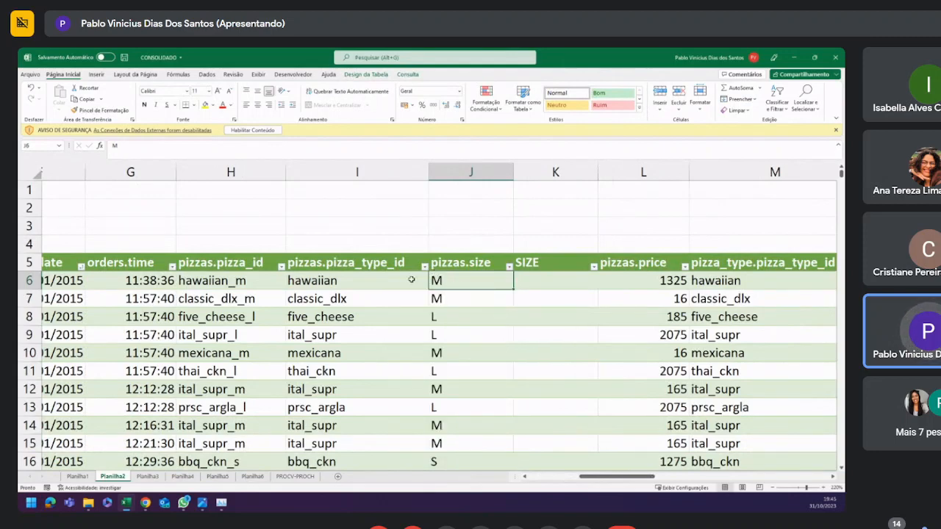
Insert a blank table row above the first order record, directly below the header.
left_click(144, 283)
left_click_drag(611, 477, 537, 477)
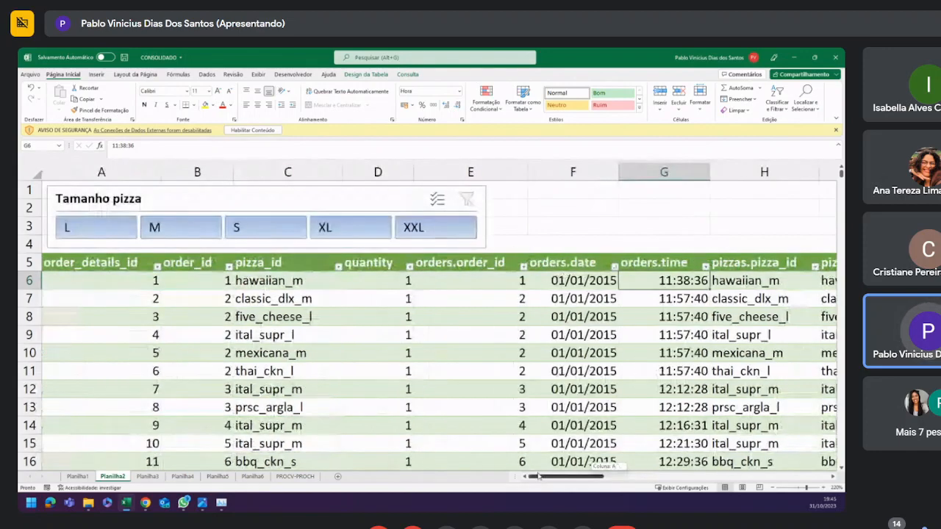
left_click(52, 280)
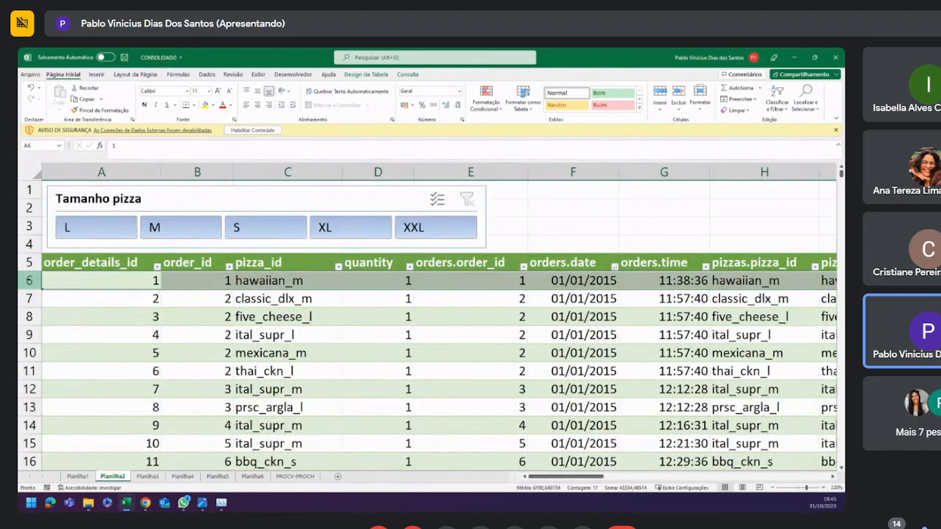
left_click(67, 282)
right_click(71, 282)
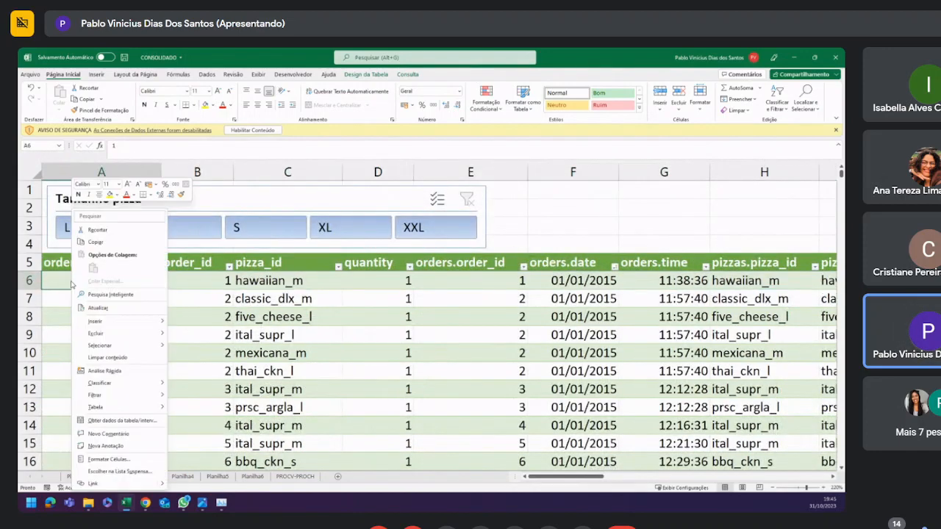
mouse_move(105, 323)
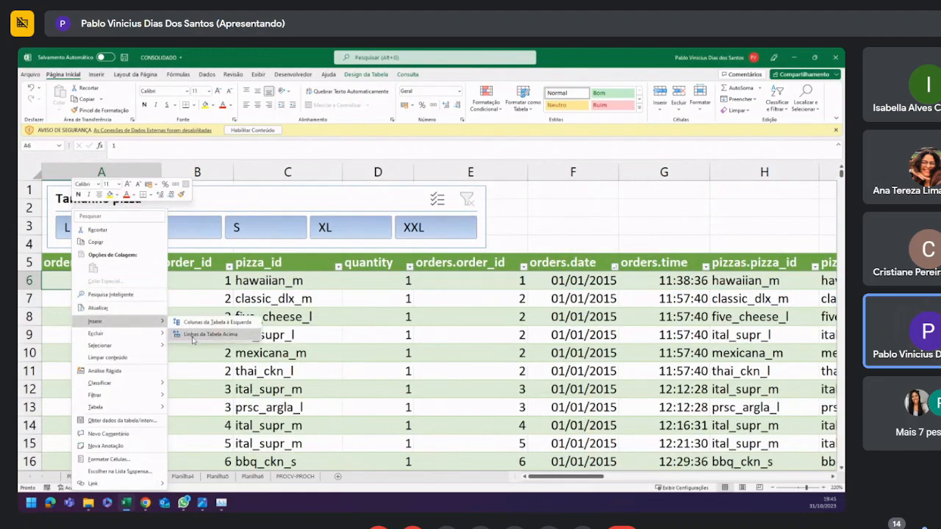
left_click(193, 338)
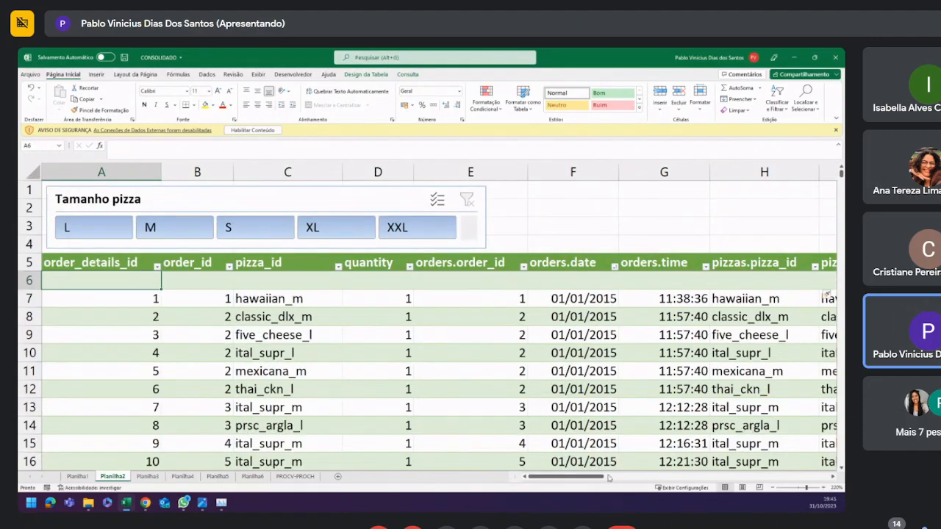
Enter P as the pizzas.size value in the blank row 6.
left_click_drag(589, 480, 654, 479)
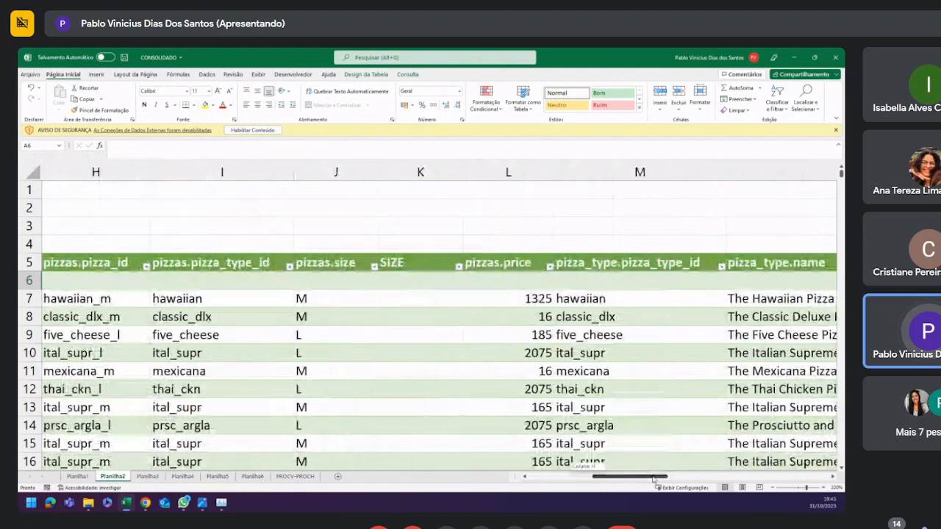
left_click(344, 283)
type("P")
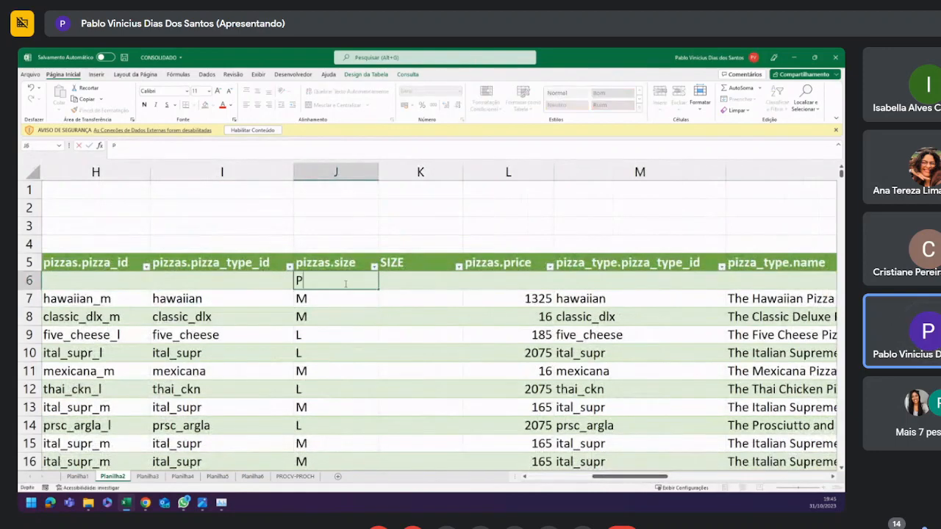
key("Return")
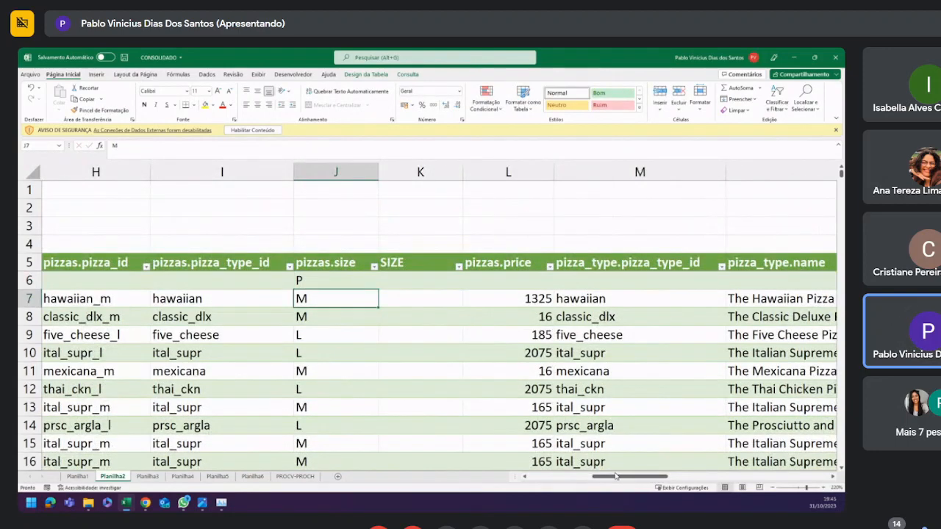
Widen the Tamanho pizza slicer into column F, then filter the table by size P and clear the filter.
left_click_drag(616, 477, 550, 477)
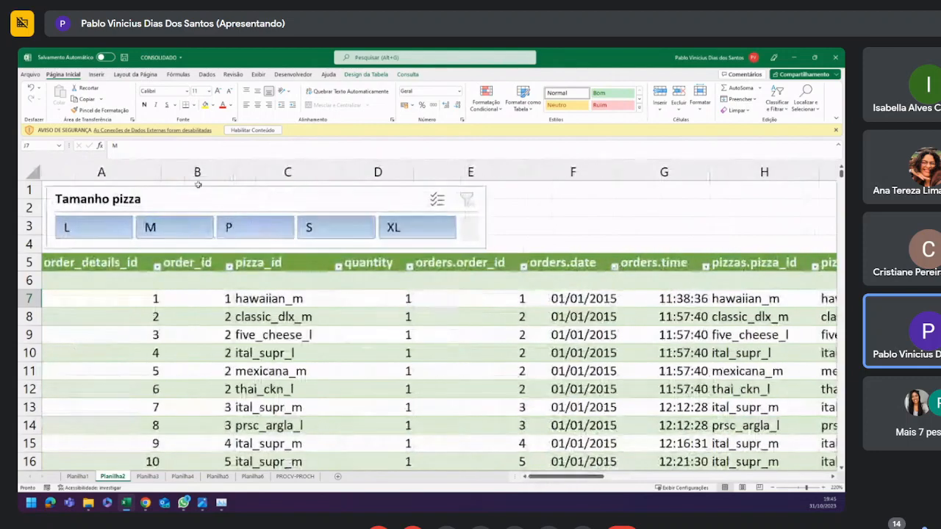
left_click(360, 197)
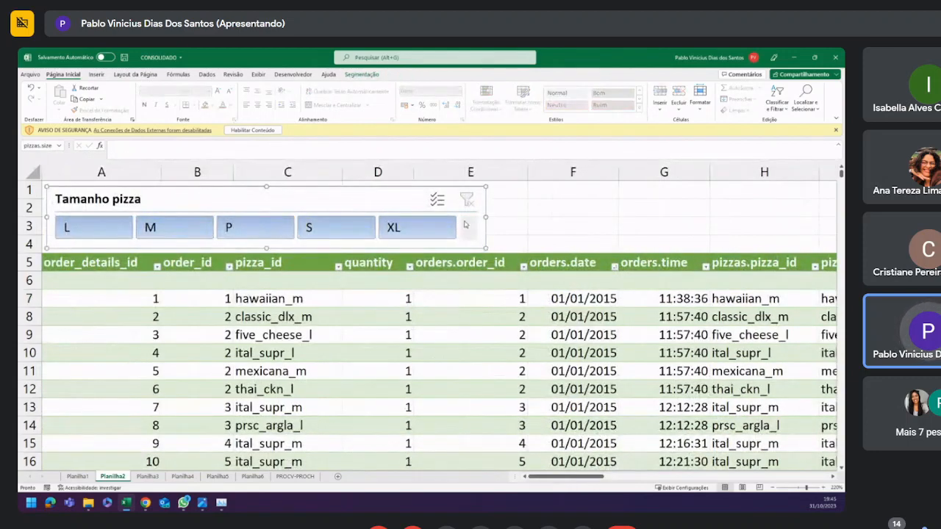
left_click_drag(485, 216, 594, 217)
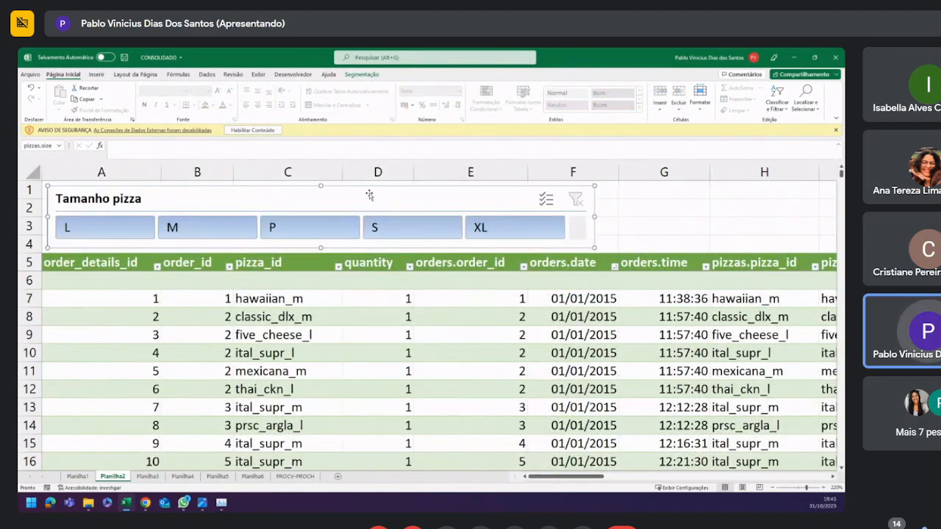
left_click(329, 227)
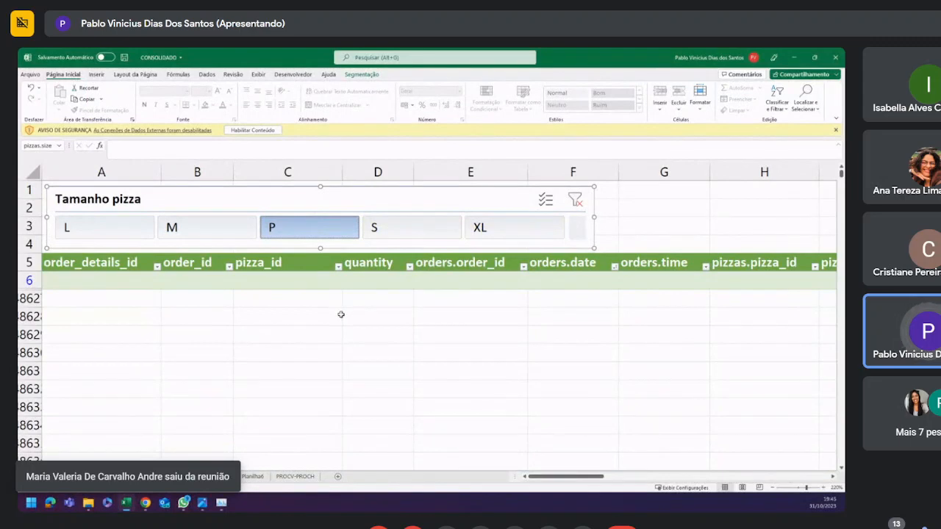
left_click(574, 205)
Turn on the option to hide items with no data in the Tamanho pizza slicer's settings.
right_click(416, 199)
left_click(466, 423)
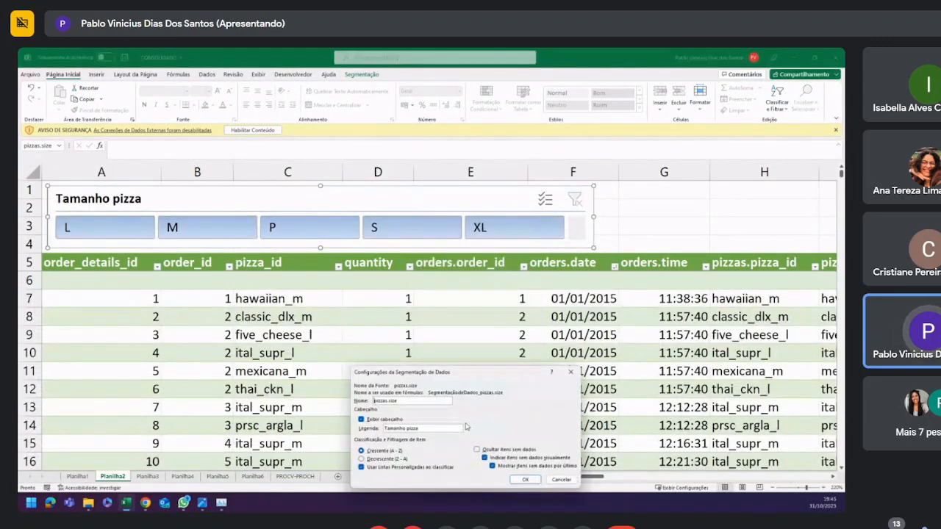
left_click(479, 450)
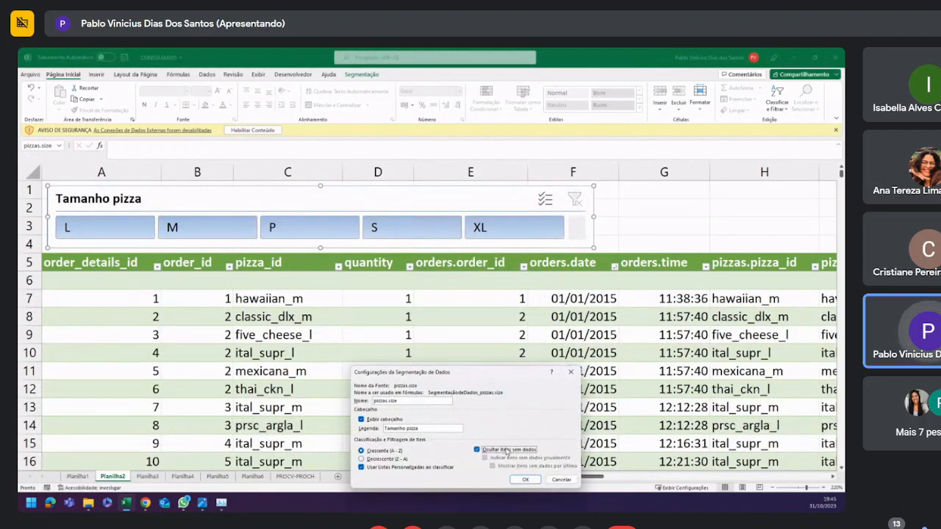
left_click(520, 479)
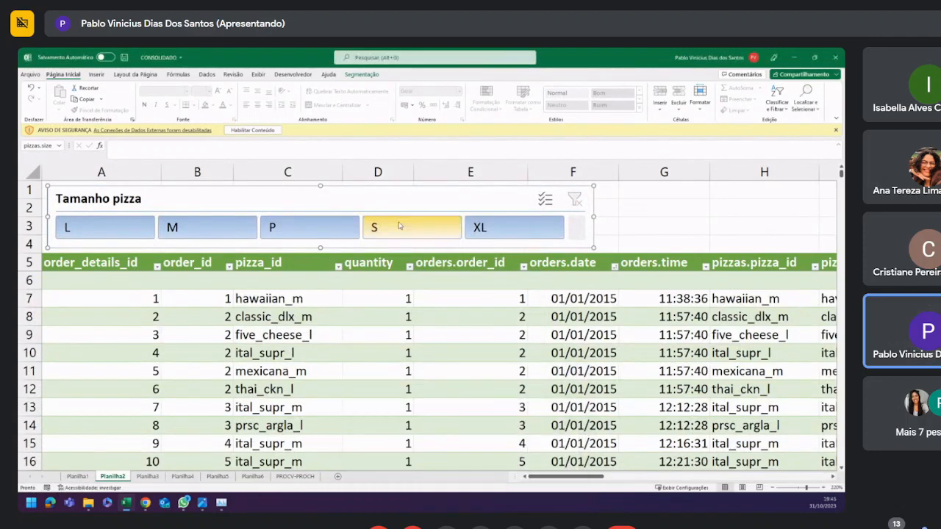
Filter the table by sizes P, S and XL one at a time with the slicer, and clear the filter.
left_click(328, 227)
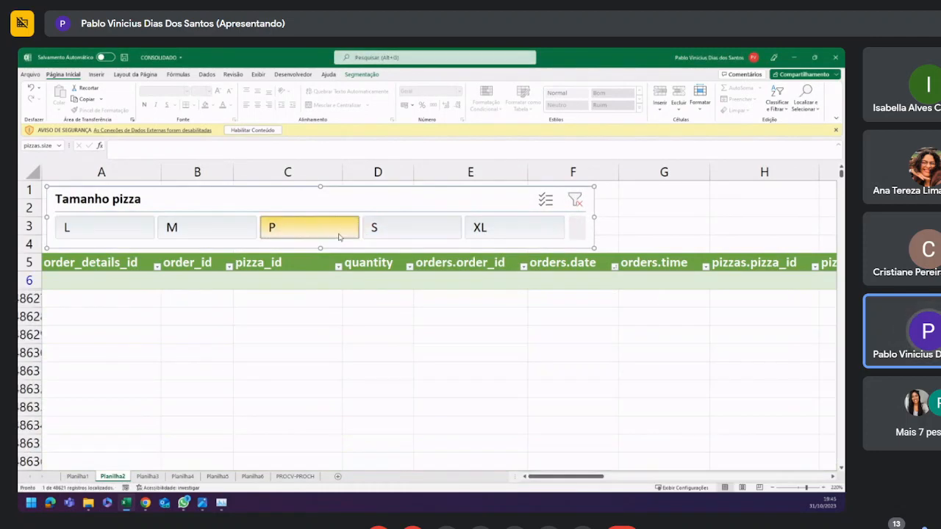
left_click(390, 229)
left_click(522, 229)
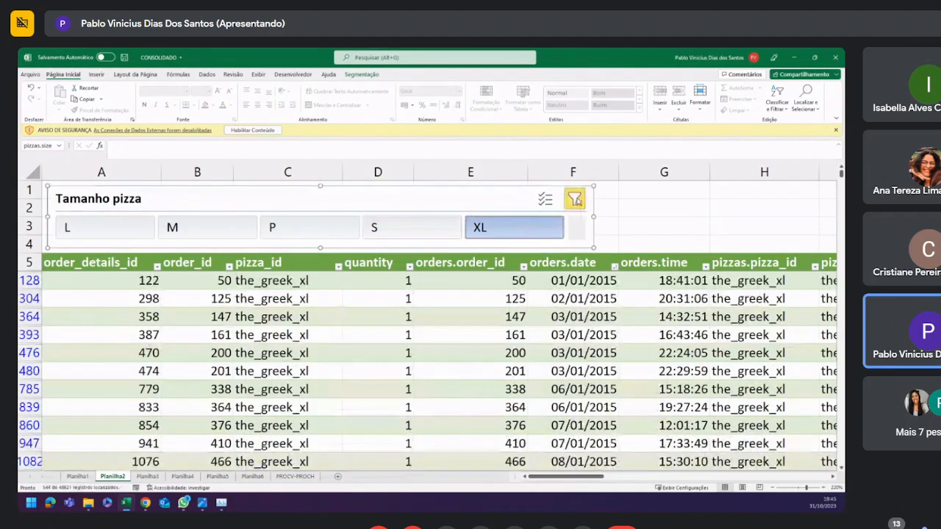
left_click(574, 199)
Delete the P value from the pizzas.size cell in row 6 and select the Tamanho pizza slicer.
left_click_drag(544, 481, 598, 481)
left_click(373, 281)
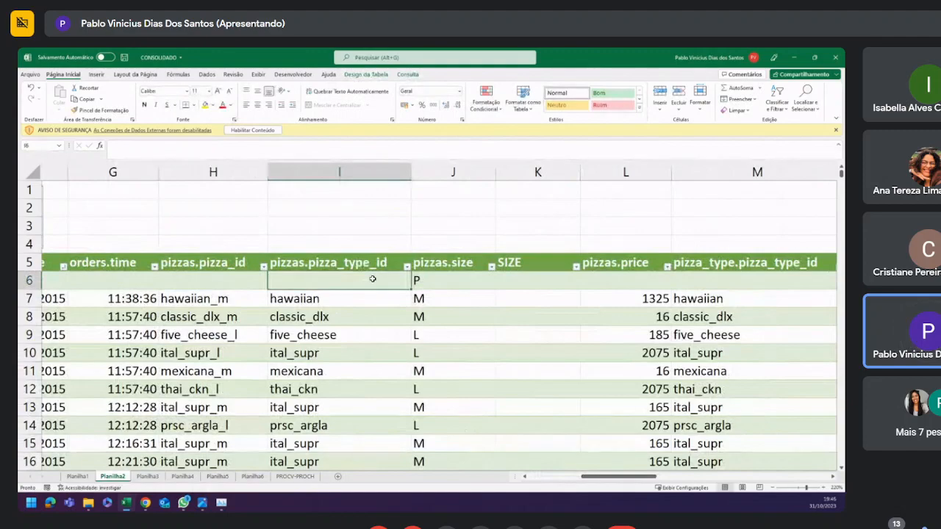
left_click(441, 282)
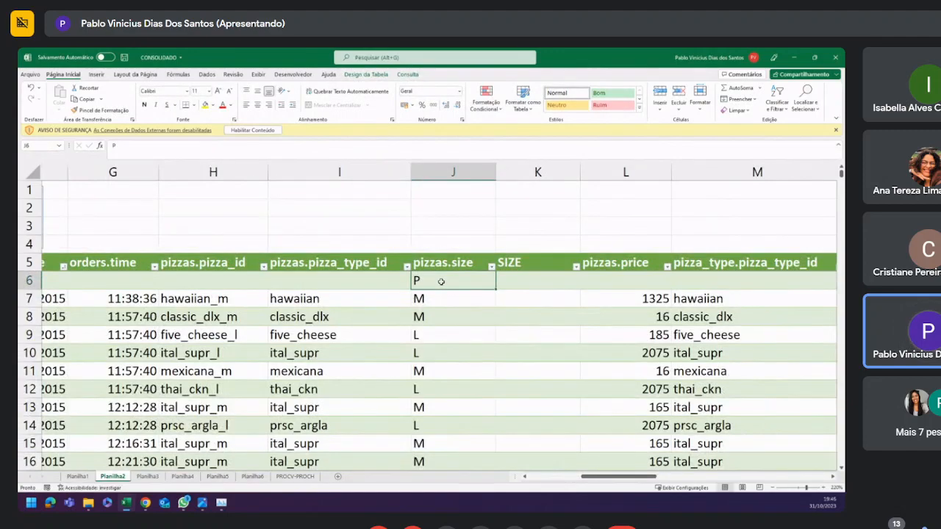
key("Delete")
left_click_drag(596, 478, 538, 477)
left_click(496, 206)
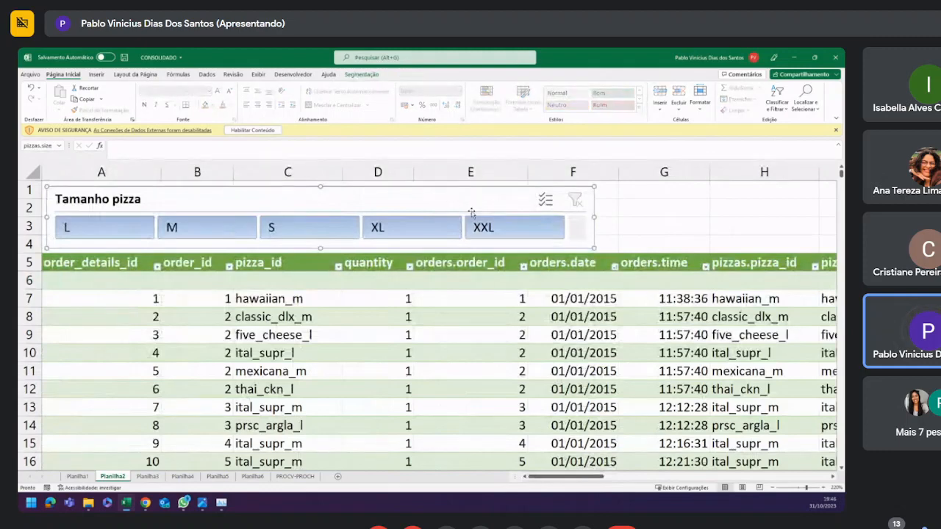
Enlarge the Tamanho pizza slicer down over row 6, filter the table by (vazio), and shift the slicer slightly up.
left_click_drag(318, 248, 316, 292)
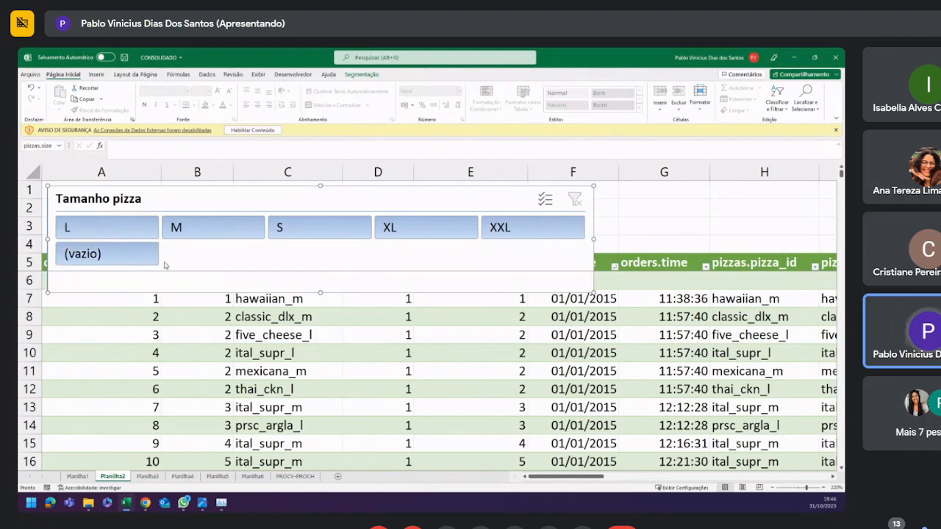
left_click(91, 257)
left_click_drag(434, 261, 350, 191)
Toggle the hide-items-with-no-data option off and on again in the Tamanho pizza slicer's settings, and clear the (vazio) filter.
right_click(350, 193)
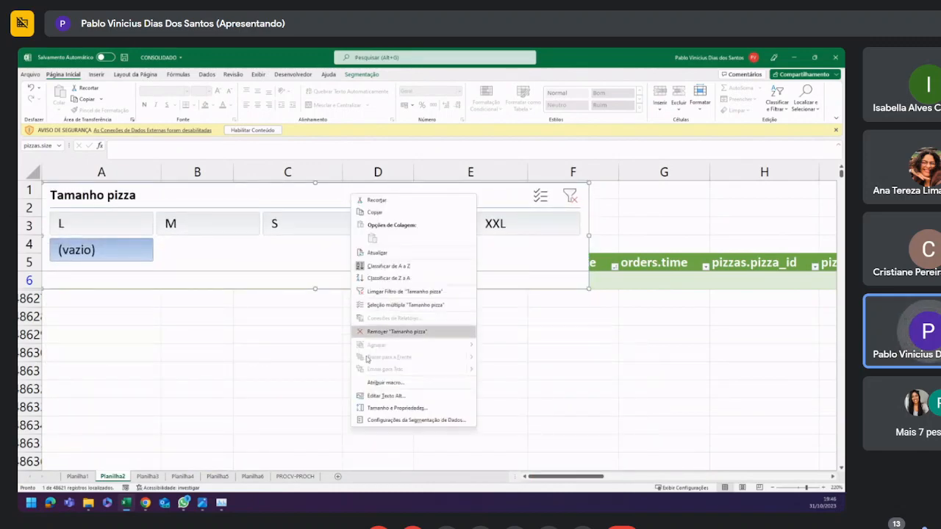
left_click(390, 419)
left_click_drag(434, 376, 419, 325)
left_click(390, 400)
left_click(387, 401)
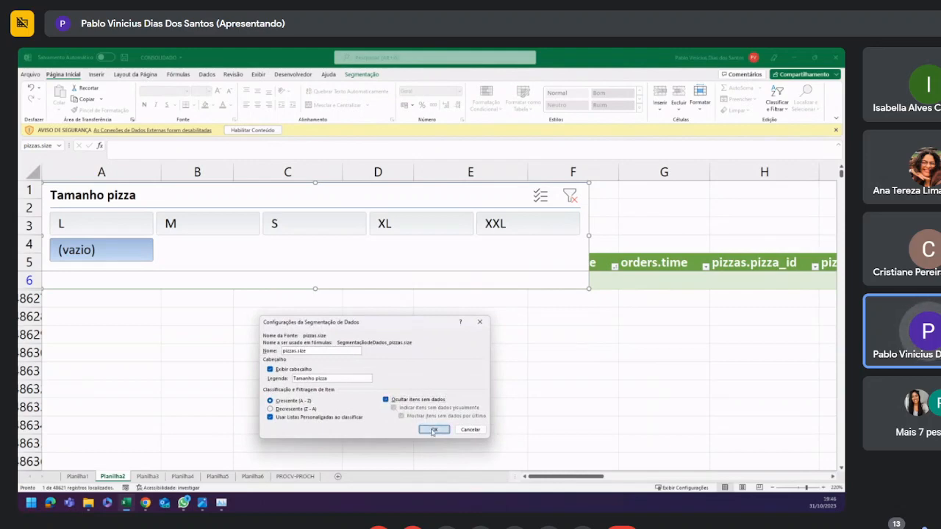
left_click(421, 429)
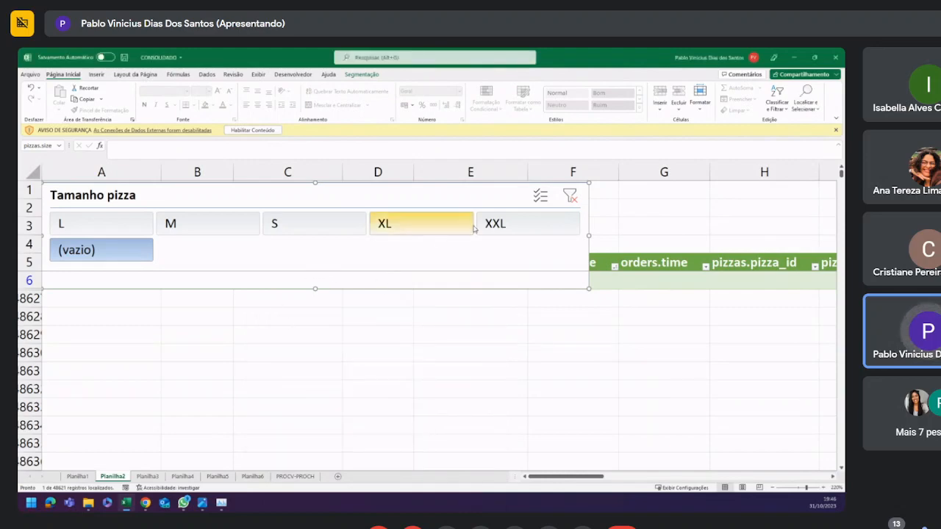
left_click(570, 196)
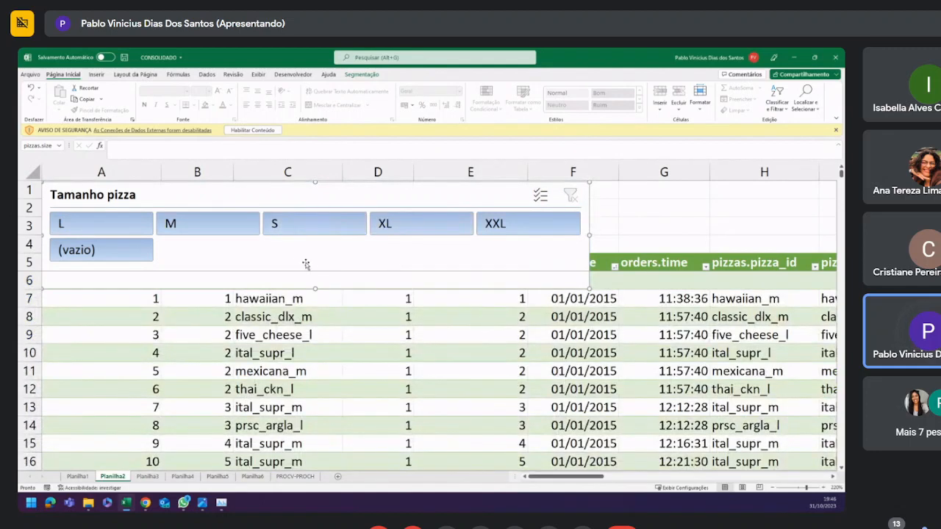
Shorten the Tamanho pizza slicer to end at the bottom of row 5 and align it near column A's edge.
left_click_drag(314, 289, 313, 271)
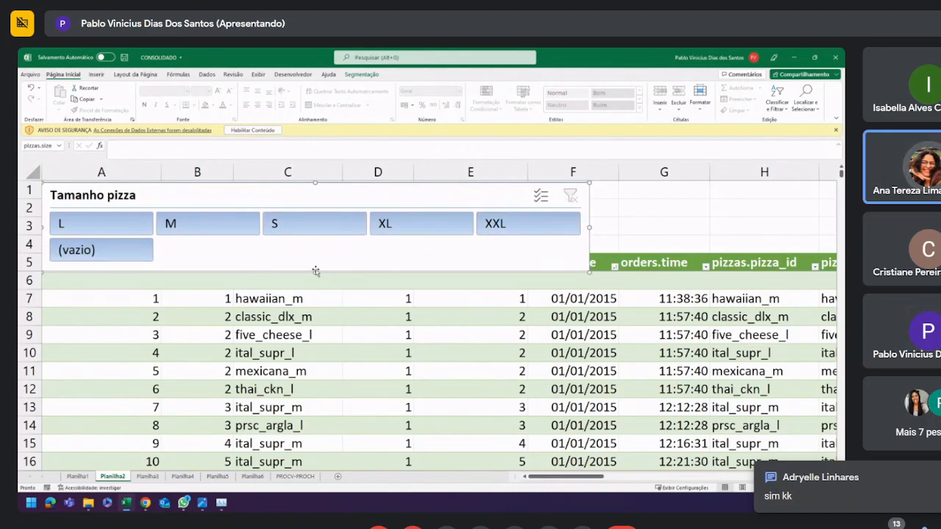
mouse_move(315, 272)
left_mouse_down()
mouse_move(311, 261)
mouse_move(314, 272)
left_mouse_up()
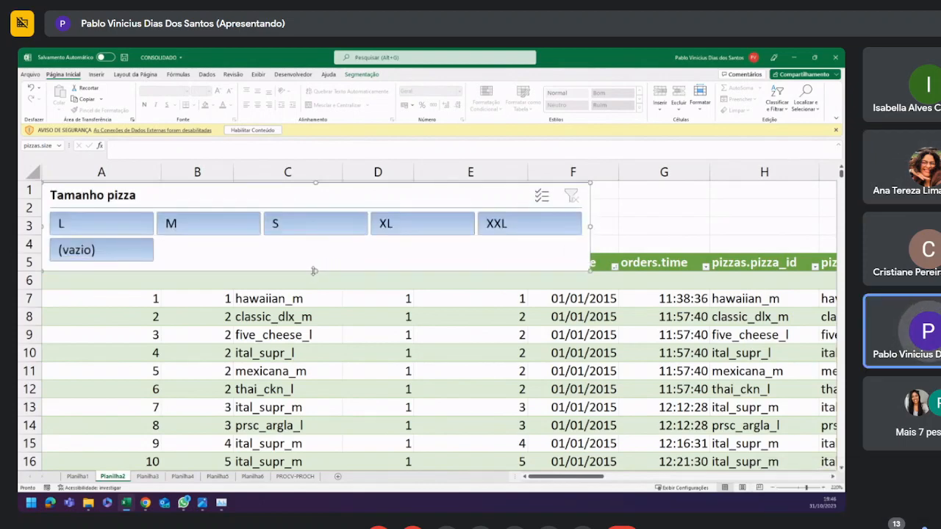
left_click_drag(343, 195, 355, 197)
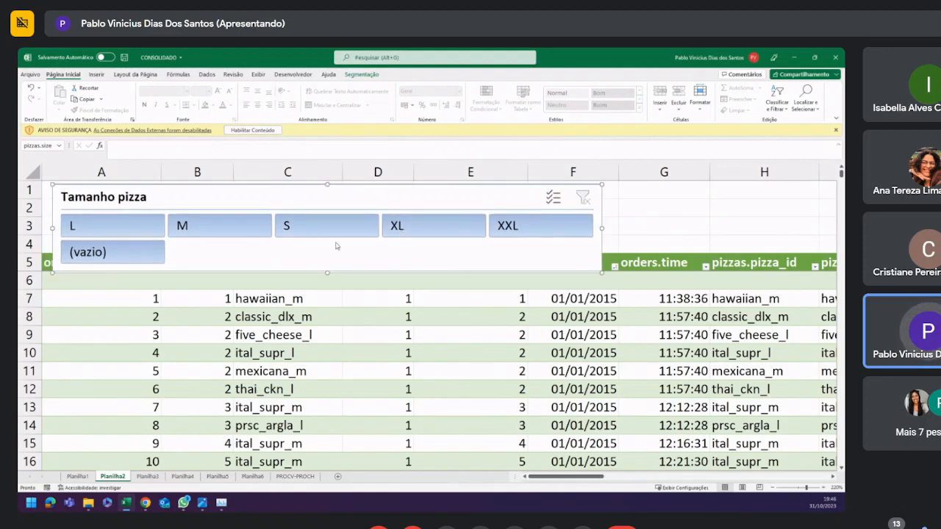
left_click_drag(480, 199, 459, 200)
Examine the elements that can be formatted in a new slicer style, and close the dialog without creating one.
left_click(378, 75)
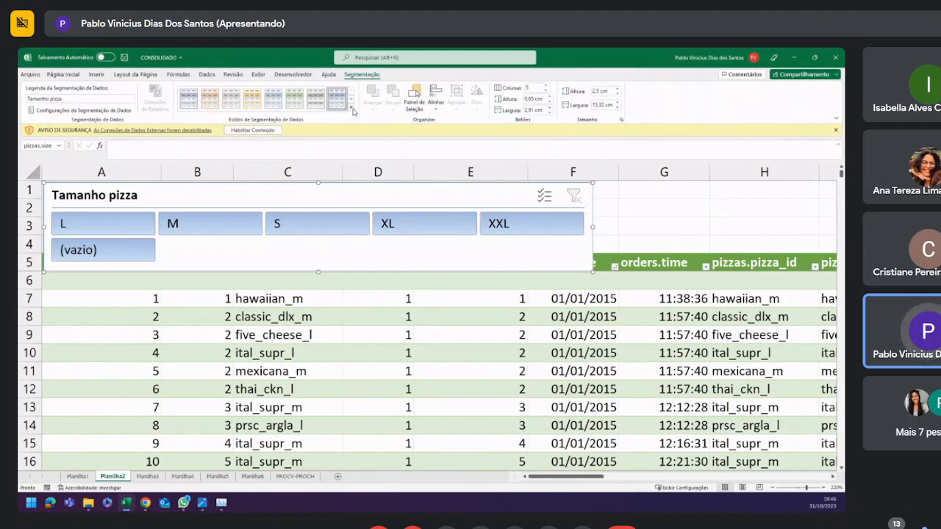
left_click(352, 109)
left_click(255, 173)
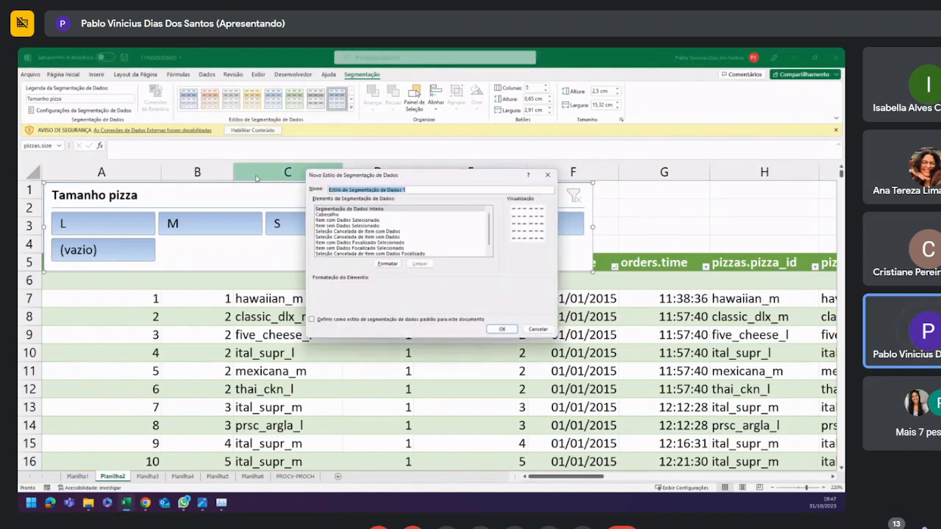
left_click_drag(425, 178, 420, 176)
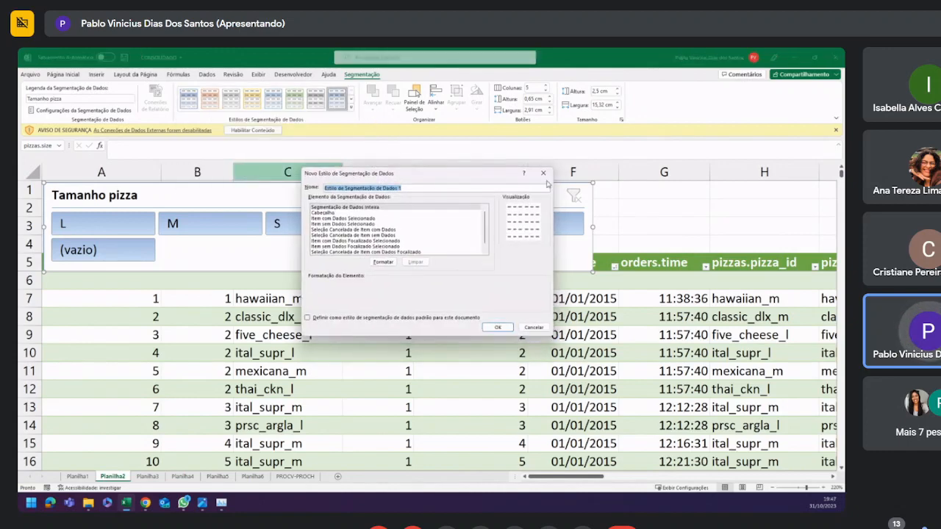
left_click(543, 174)
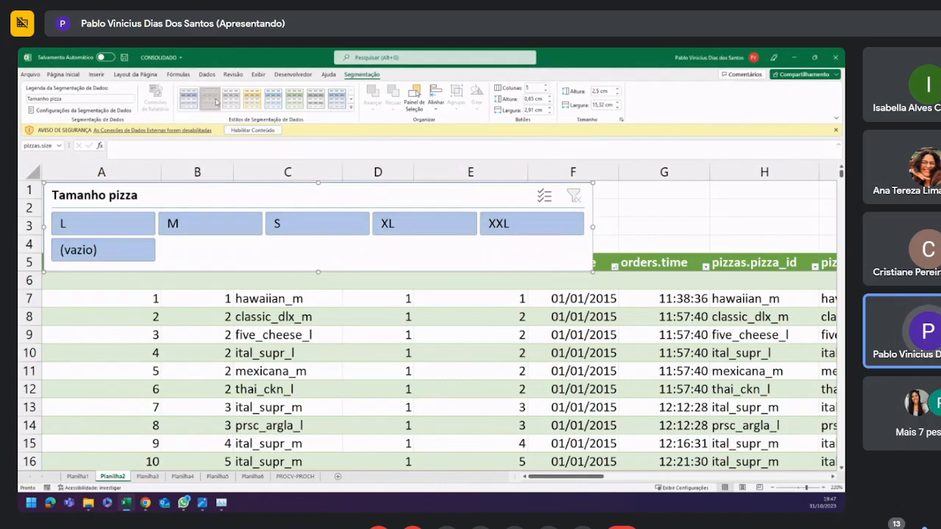
left_click(351, 109)
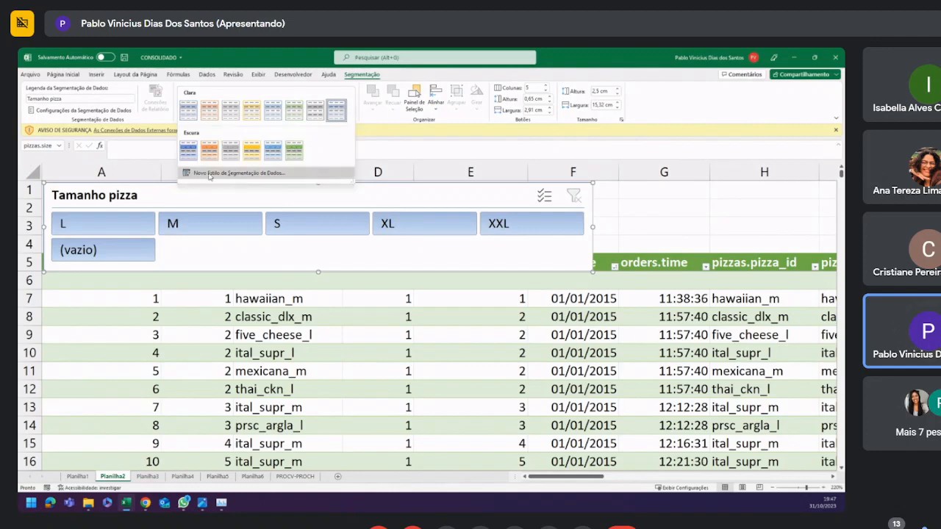
left_click(233, 174)
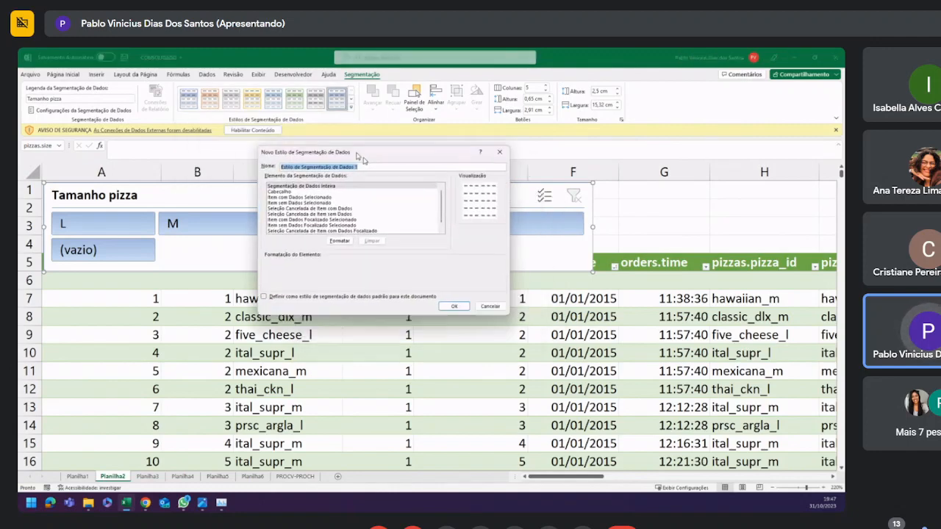
left_click(263, 163)
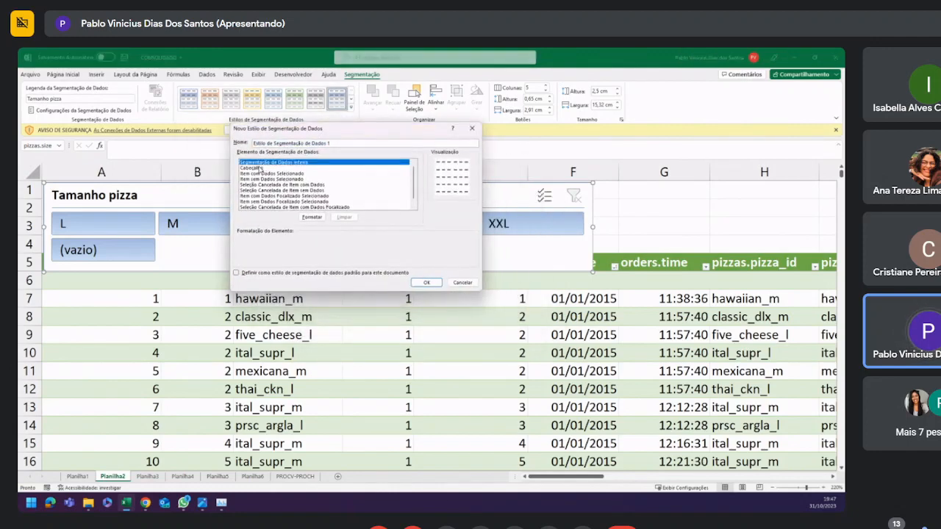
left_click(261, 168)
left_click(261, 174)
left_click(261, 178)
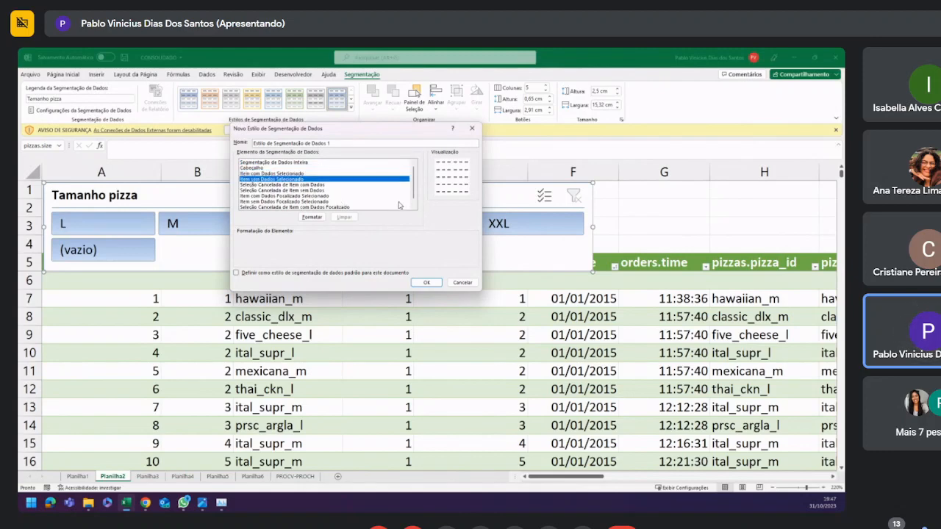
left_click(471, 129)
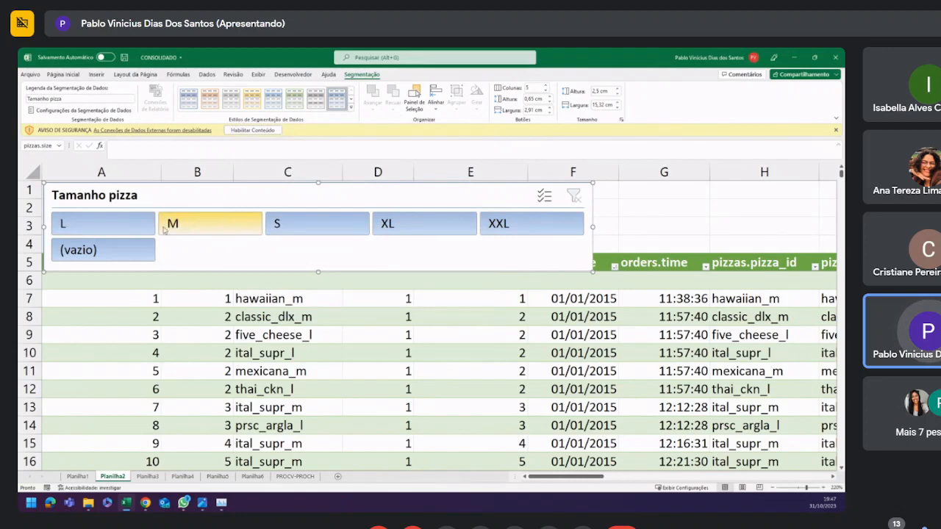
Filter the table by size L, M and L again with the slicer, and clear the filter.
left_click(125, 228)
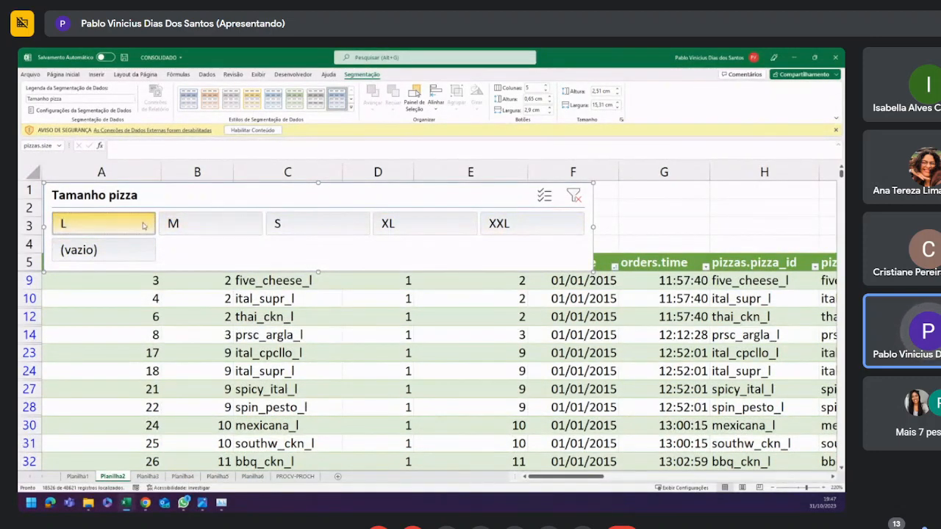
left_click(177, 230)
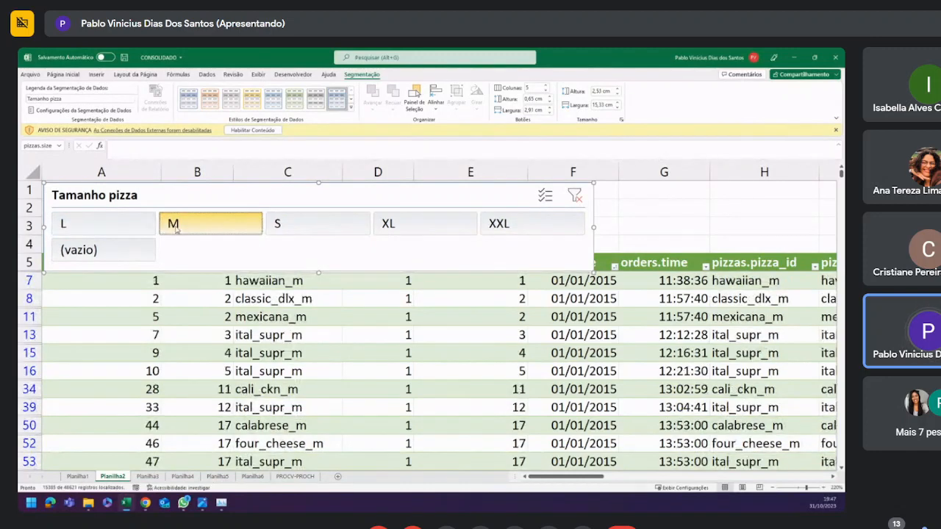
left_click(96, 222)
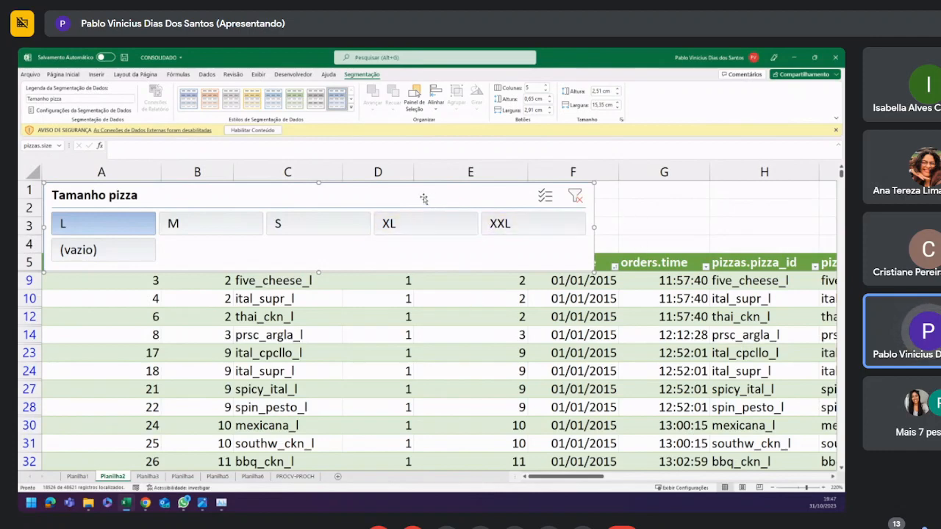
mouse_move(154, 195)
left_mouse_down()
mouse_move(177, 205)
mouse_move(159, 198)
left_mouse_up()
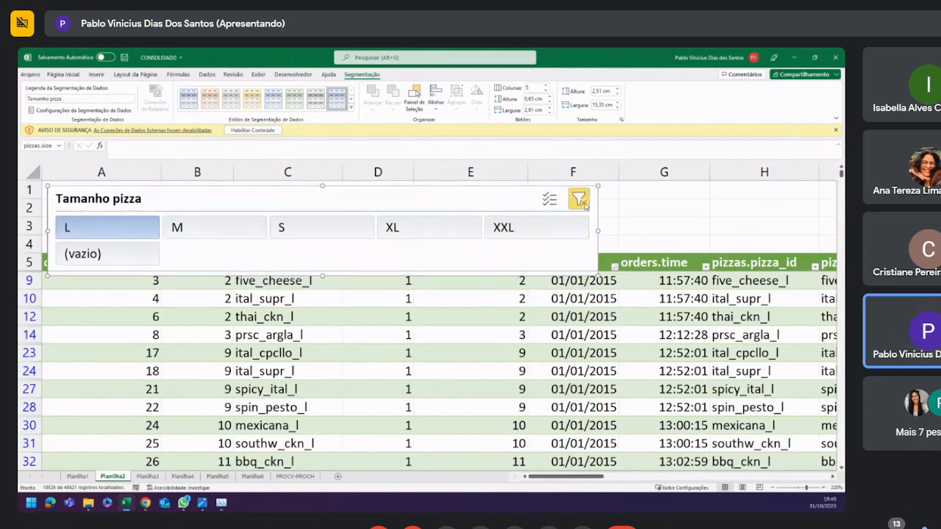
left_click(580, 202)
Move the Tamanho pizza slicer up and shorten it so that it no longer covers the table's header row.
left_click(663, 297)
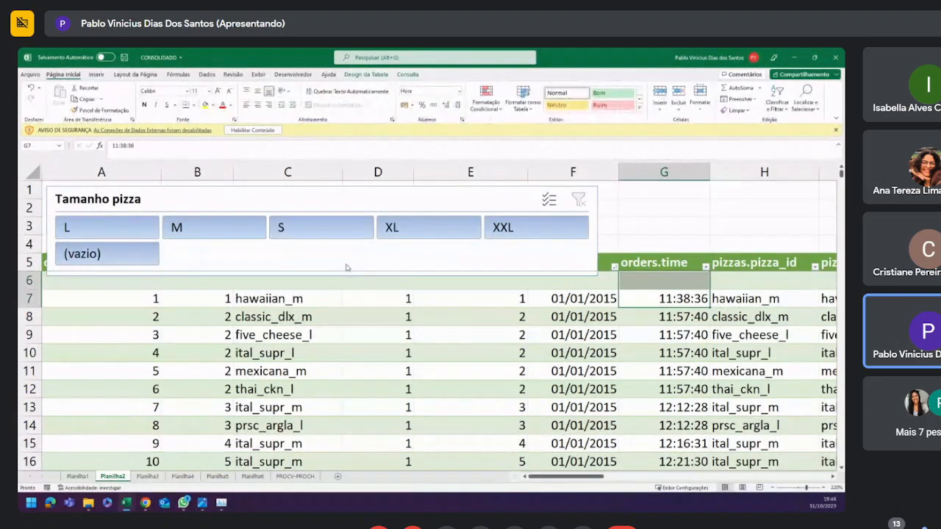
left_click_drag(343, 208, 341, 196)
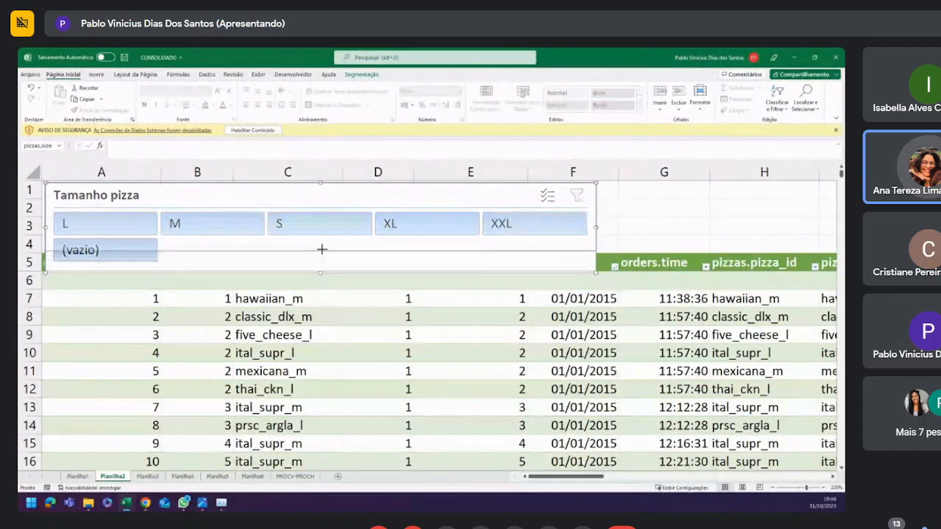
left_click_drag(321, 249, 321, 240)
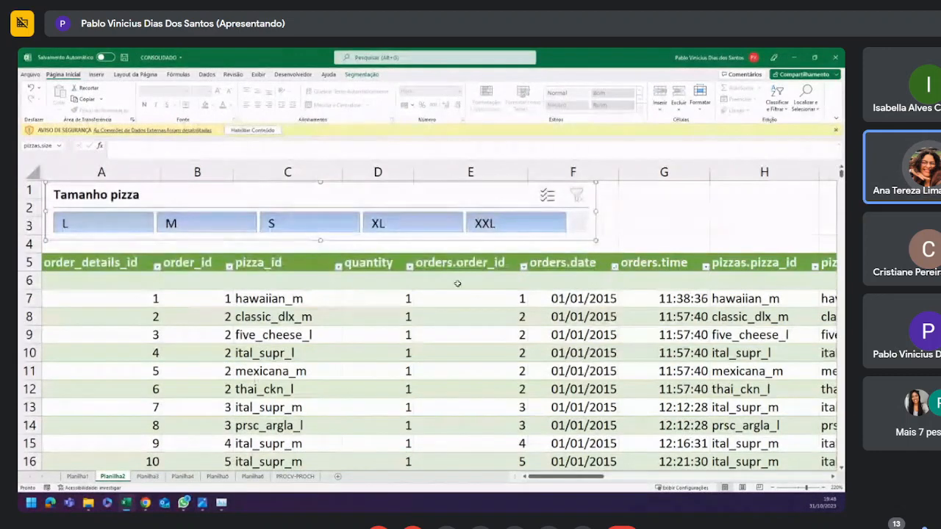
Delete the blank table row in row 6.
left_click(457, 283)
right_click(457, 283)
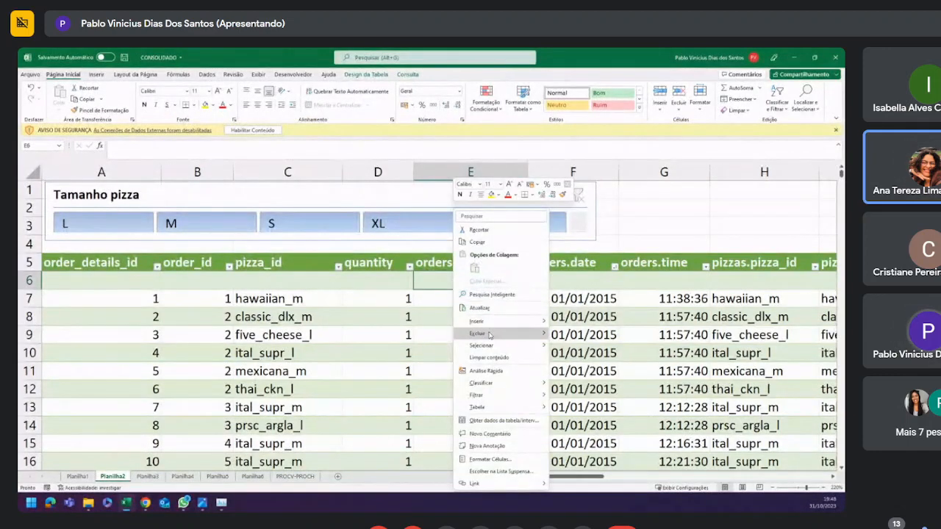
mouse_move(489, 334)
left_click(566, 348)
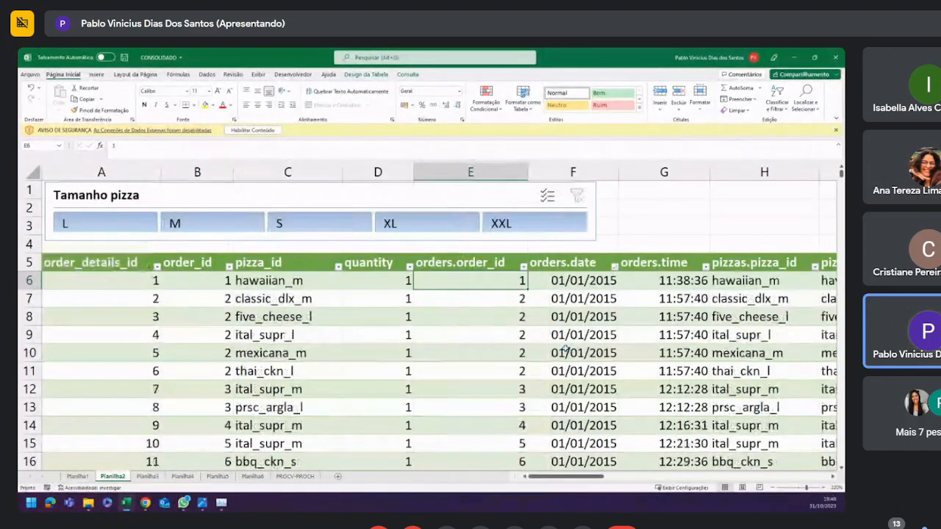
Extend the Tamanho pizza slicer's height to just above the table's header row.
left_click(195, 315)
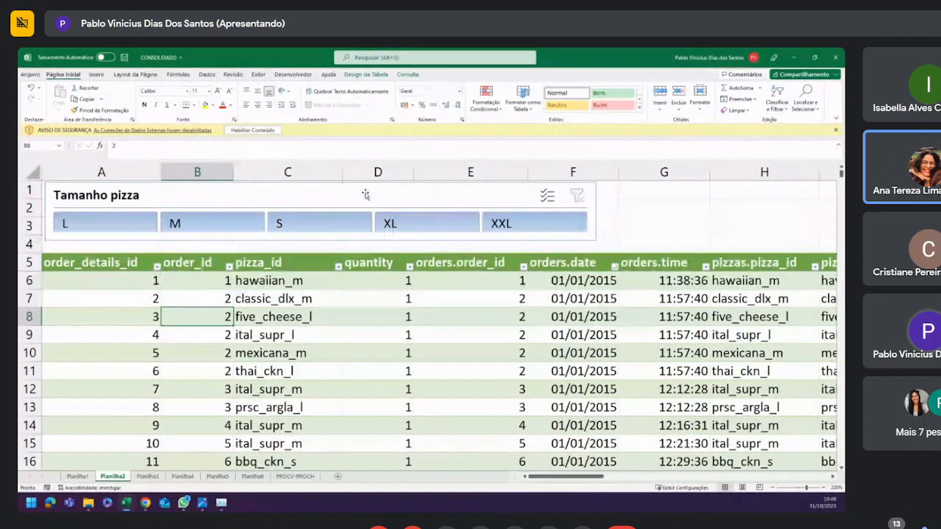
left_click(318, 238)
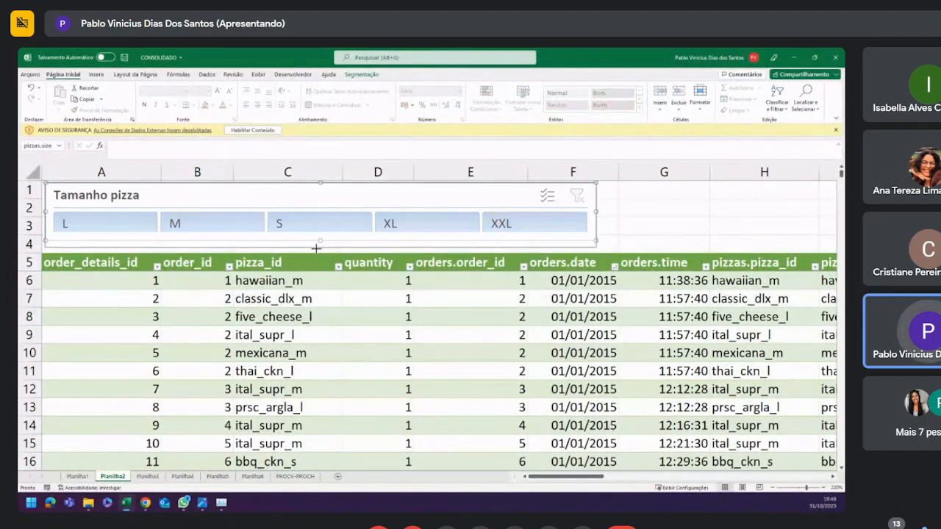
left_click_drag(316, 249, 321, 250)
Filter the order_details_id column so that only the values 1 and 2 are shown.
left_click(157, 266)
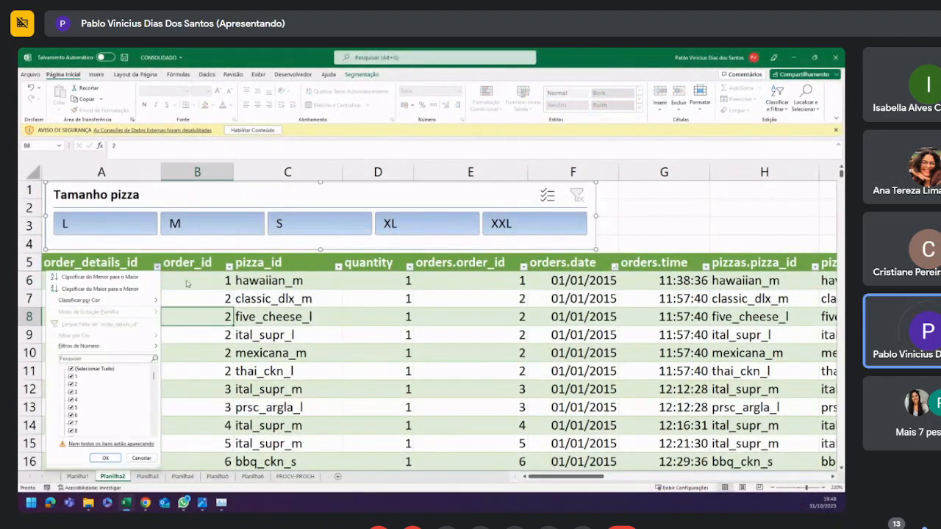
left_click(157, 267)
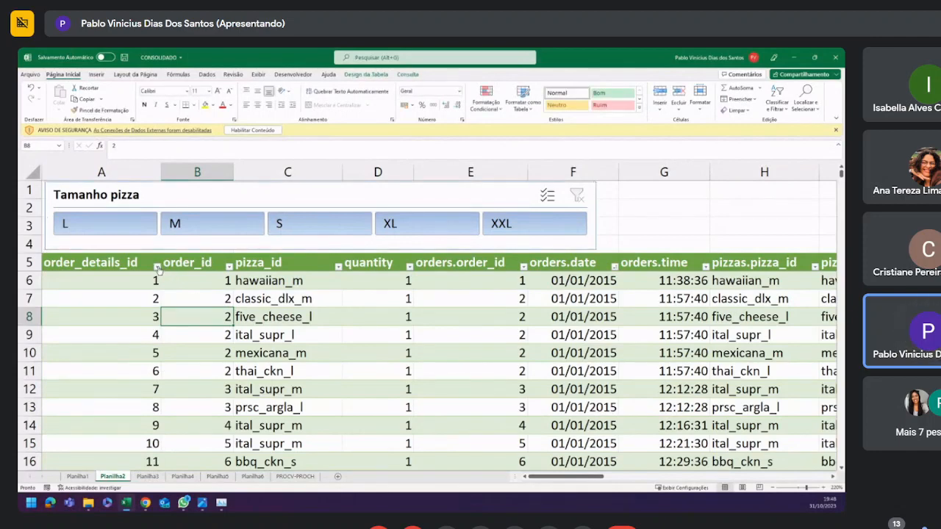
left_click(157, 267)
left_click(157, 266)
left_click(157, 266)
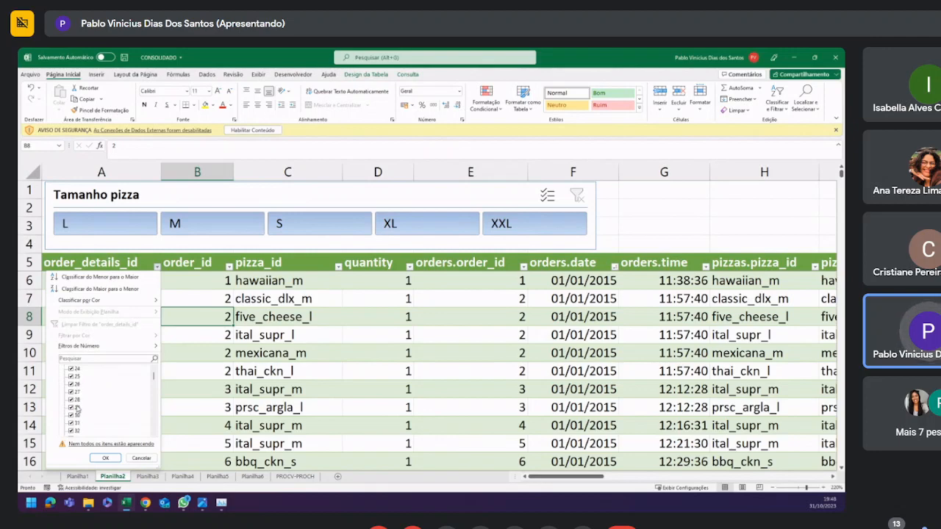
scroll(79, 410, "down", 20)
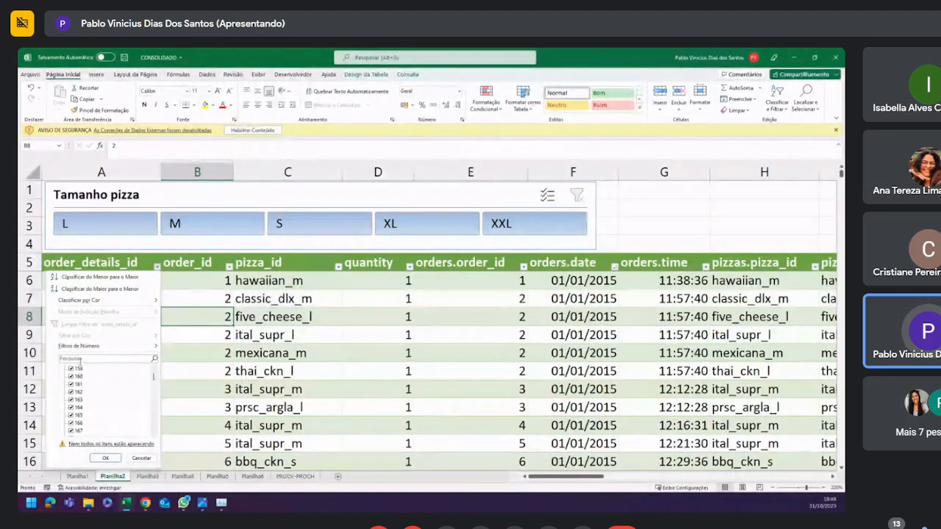
scroll(92, 390, "up", 20)
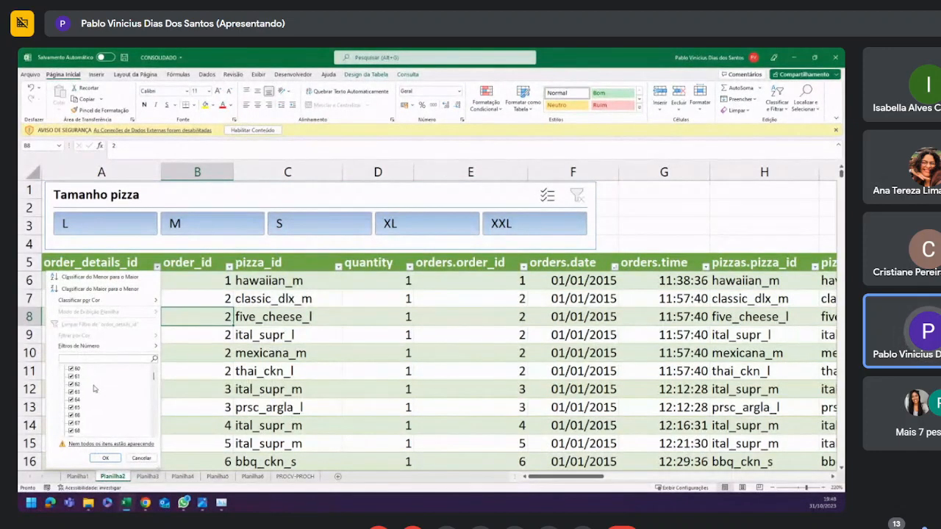
scroll(92, 388, "up", 15)
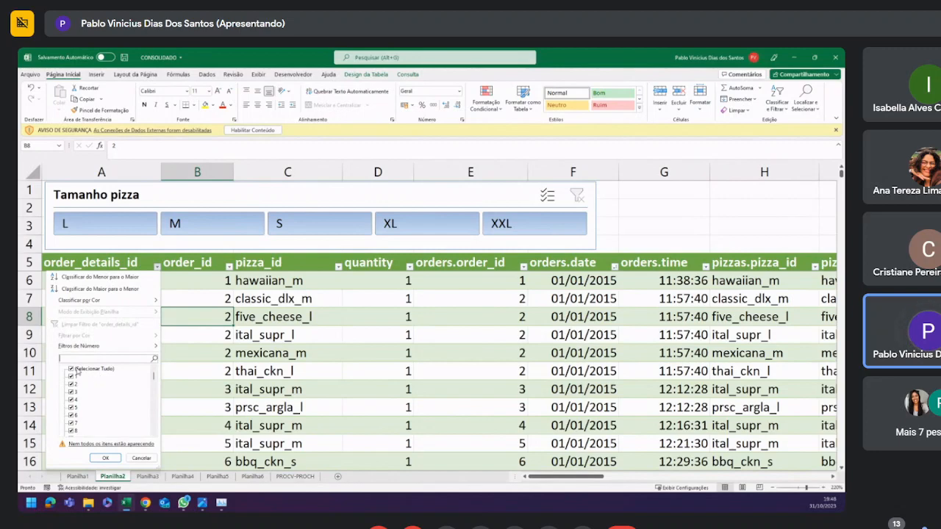
left_click(79, 372)
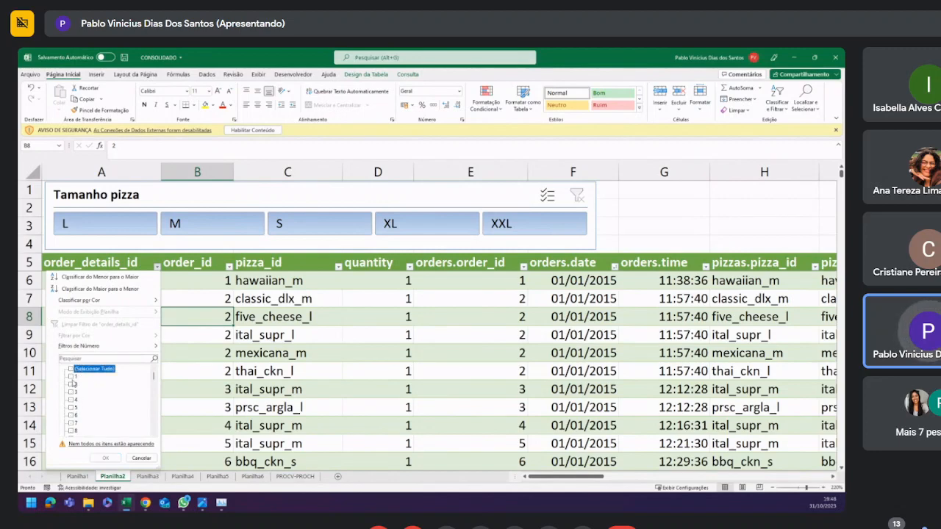
left_click(71, 377)
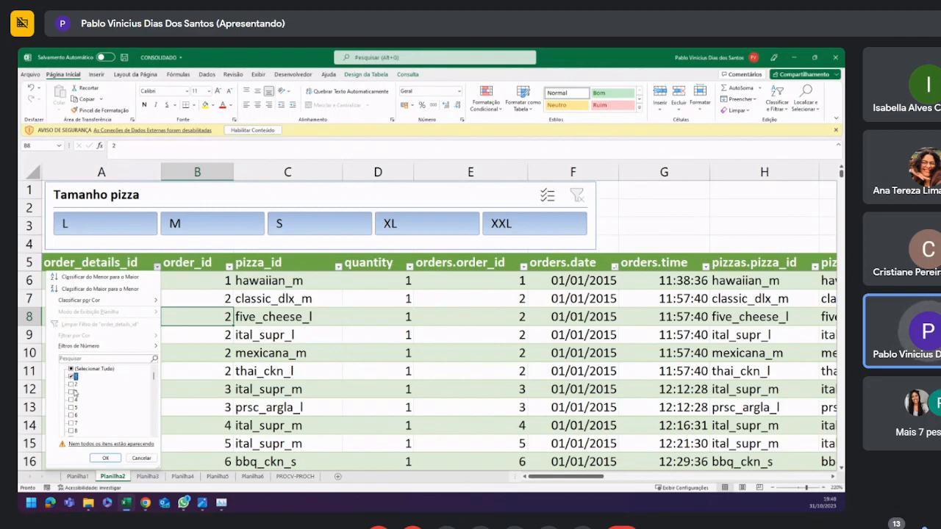
left_click(71, 385)
left_click(113, 457)
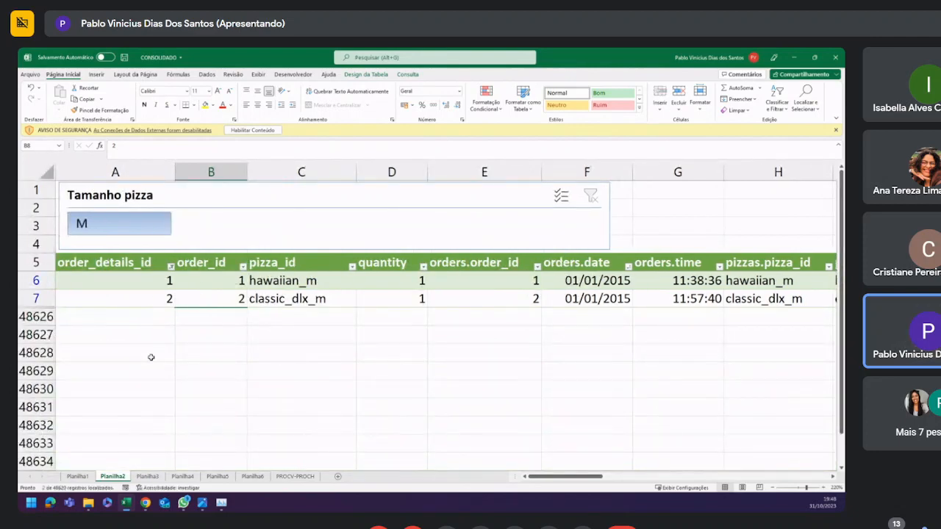
Review the filter options of the order_details_id column and close them without changes.
left_click(171, 266)
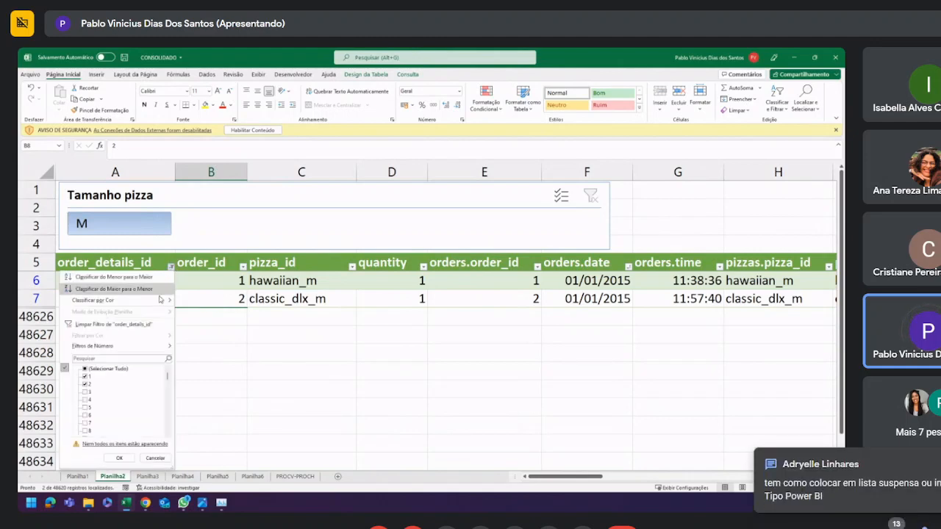
mouse_move(161, 301)
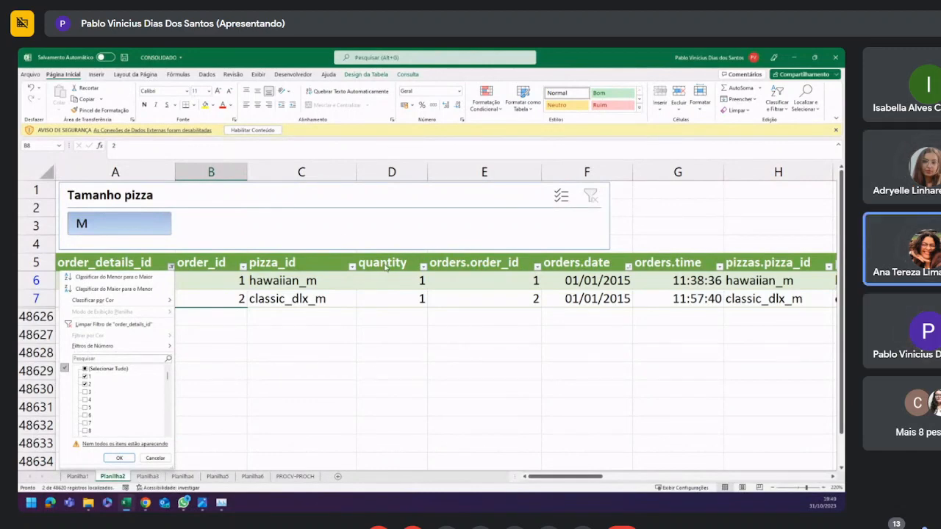
left_click(325, 269)
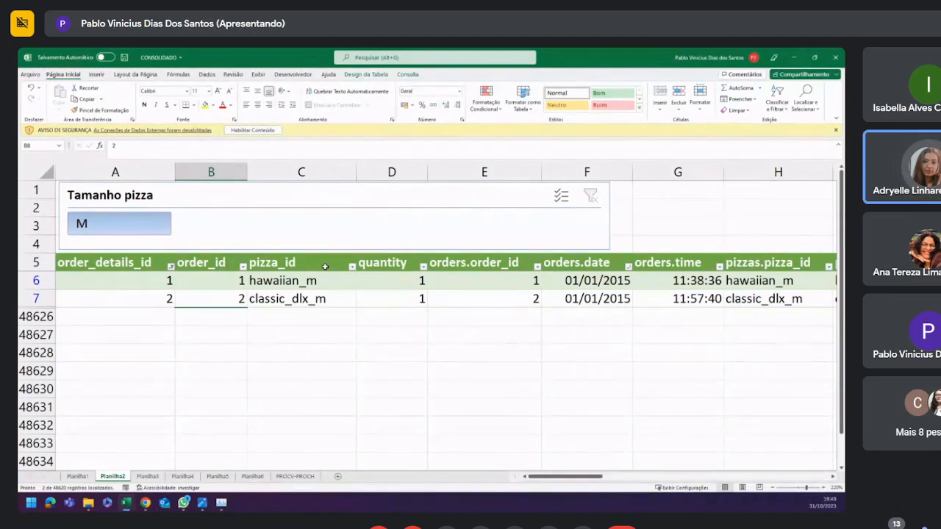
Center the contents of all cells in the worksheet horizontally.
left_click(48, 173)
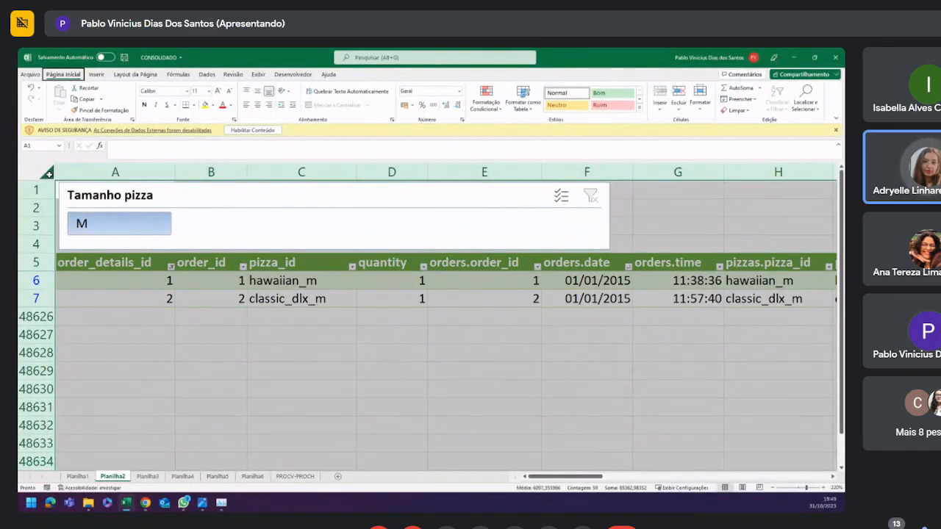
left_click(257, 105)
left_click(204, 301)
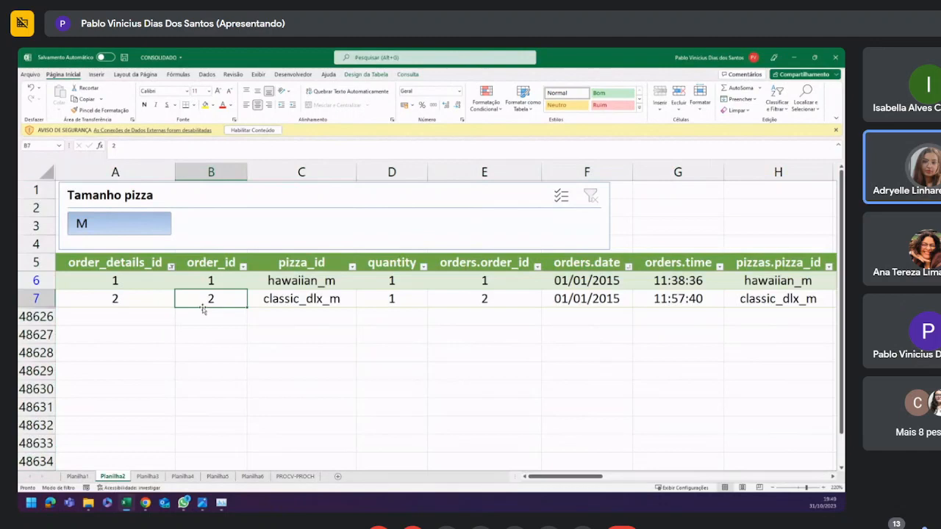
left_click(213, 365)
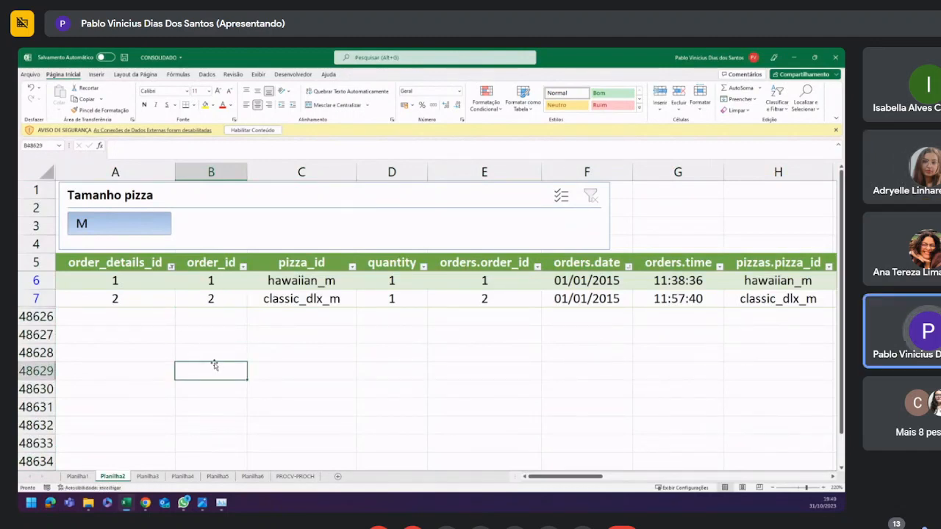
left_click(216, 276)
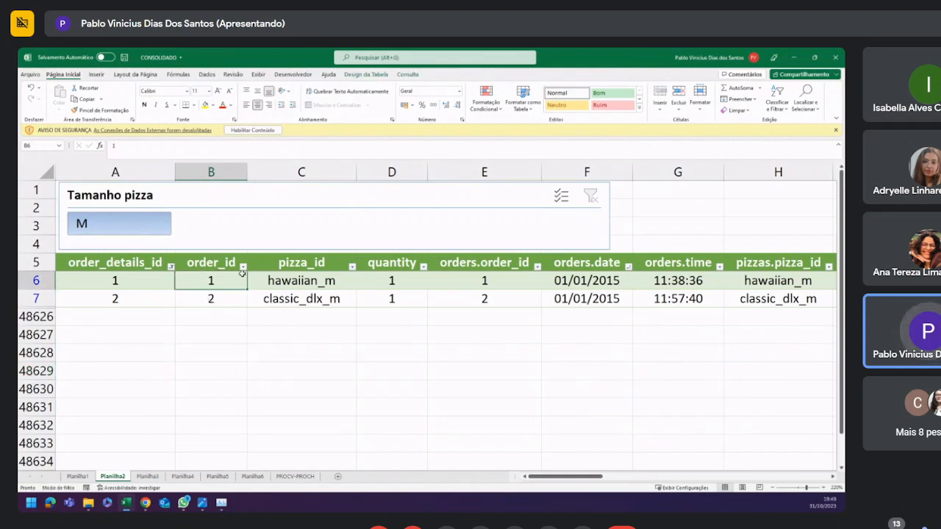
left_click(198, 261)
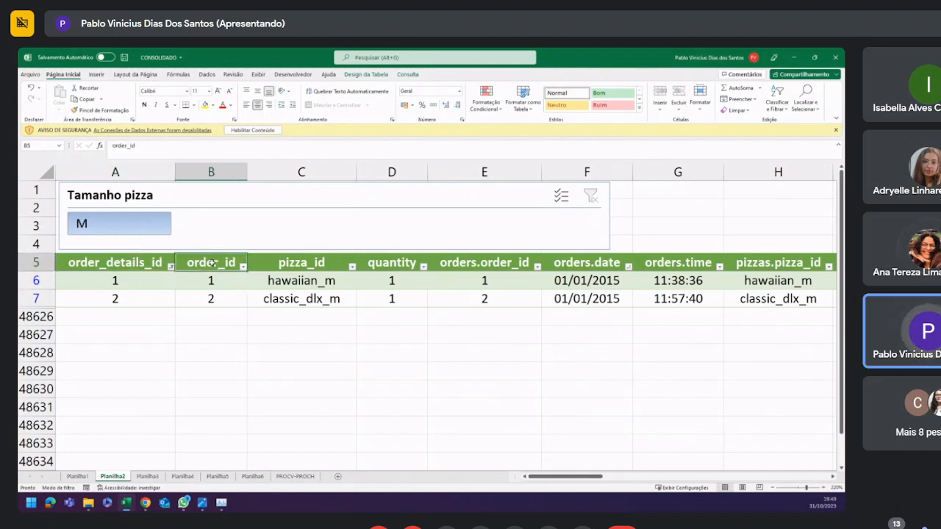
left_click(222, 324)
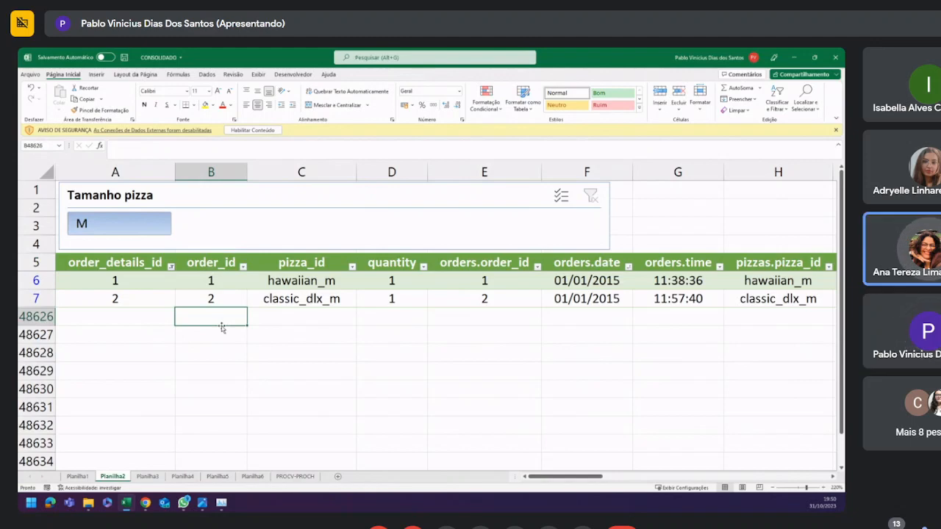
left_click(221, 342)
left_click(220, 349)
left_click(164, 348)
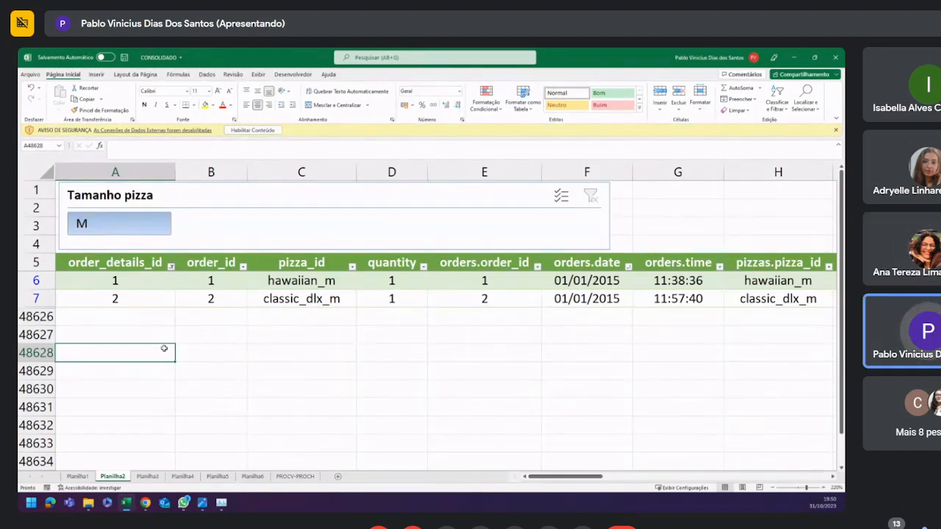
type("=")
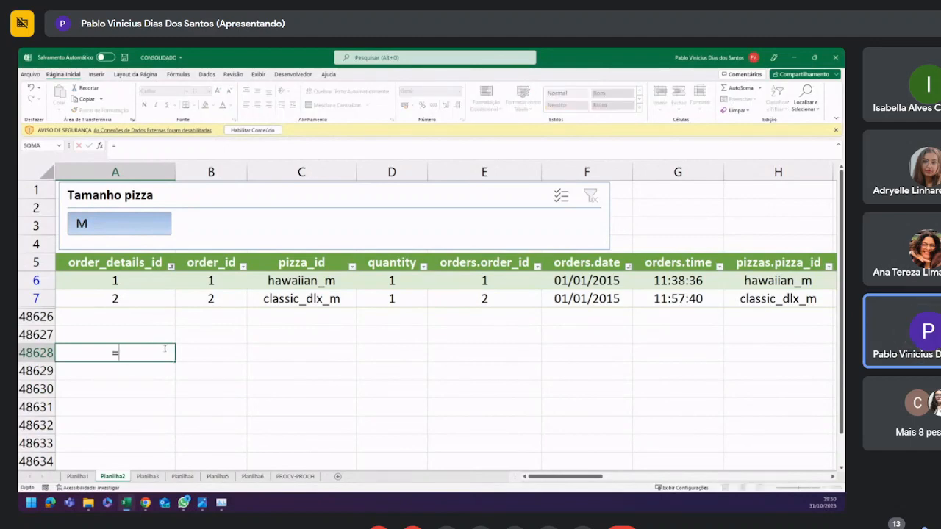
type("filtro")
key("Tab")
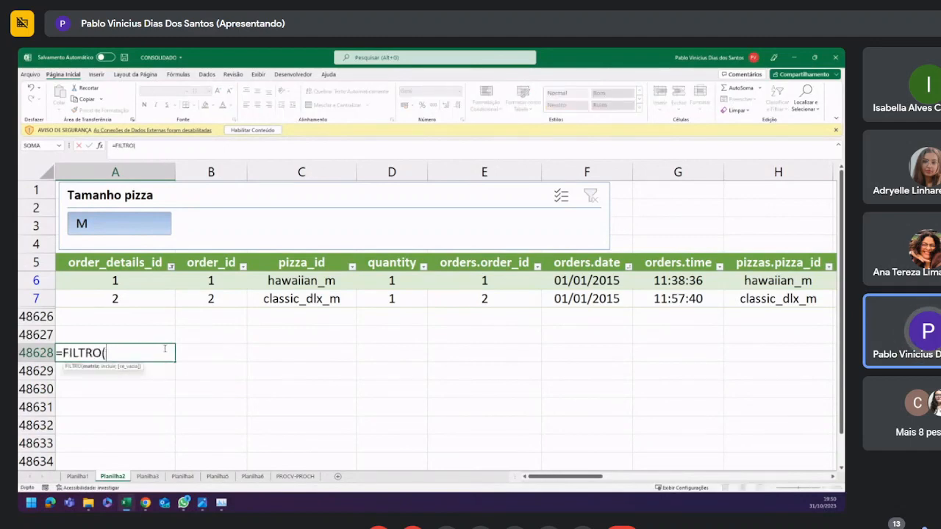
left_click(166, 286)
key("Escape")
left_click(214, 261)
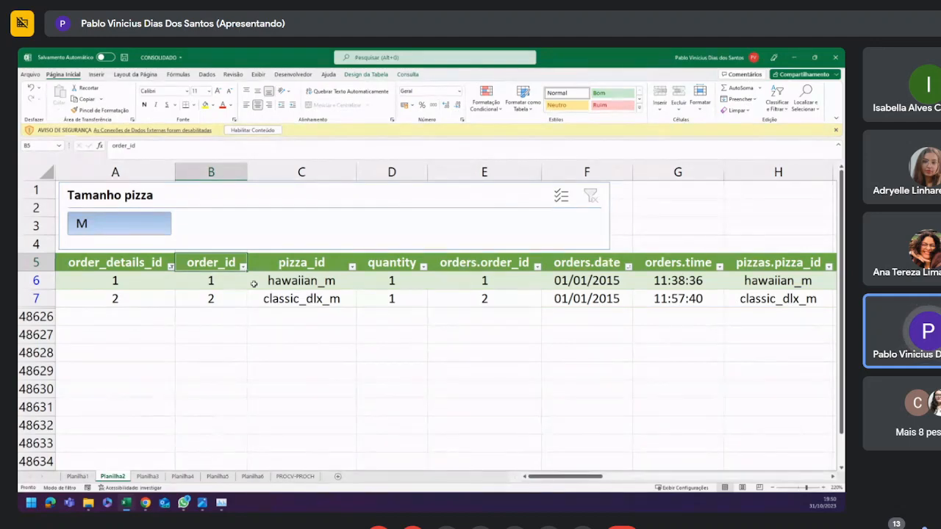
Begin a FILTRO formula in cell A48627 with the orders_details__principal table as its array argument.
left_click(153, 338)
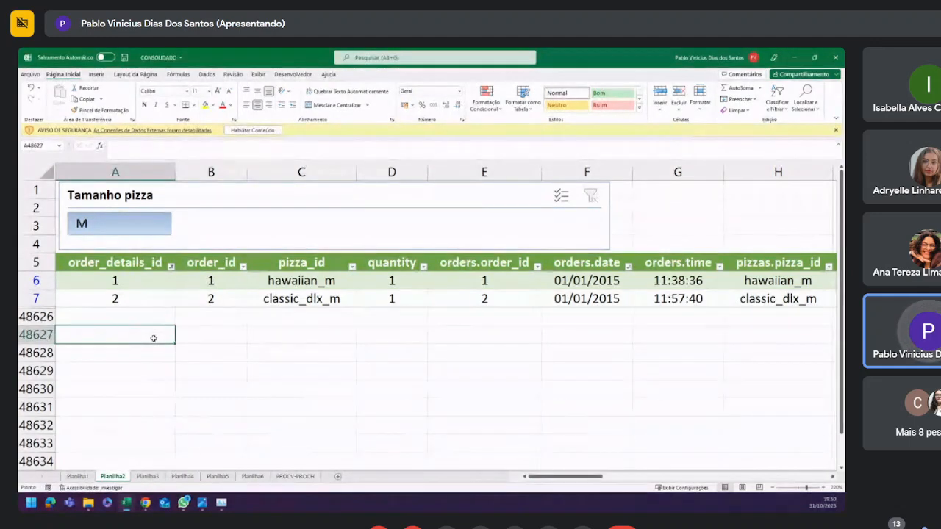
type("=filtrar")
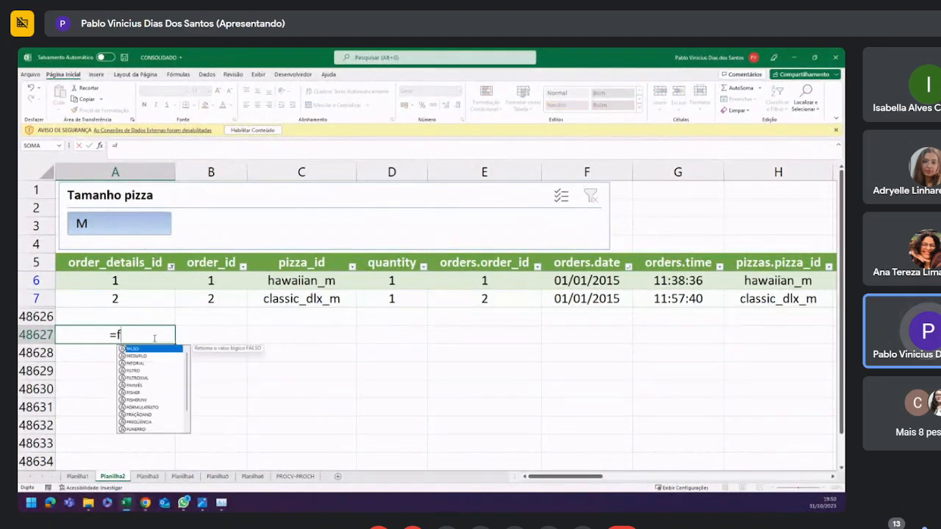
key("BackSpace")
key("BackSpace")
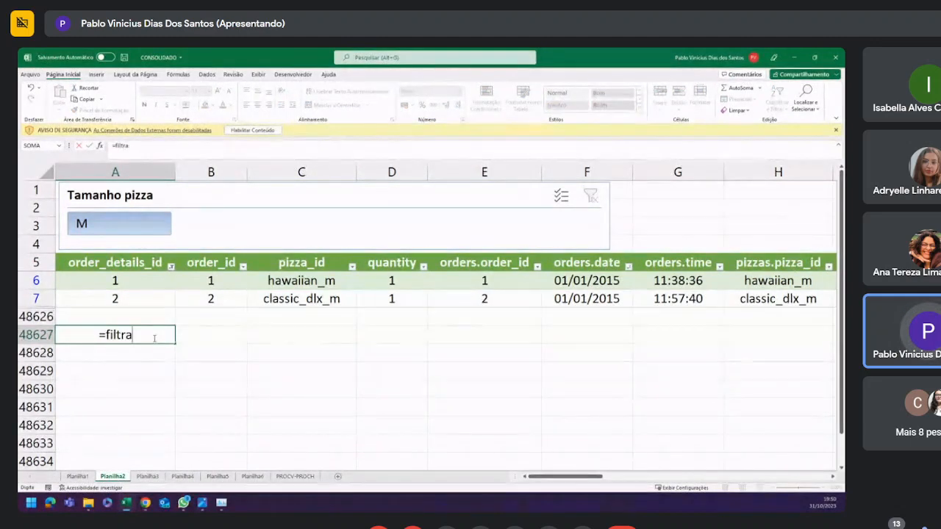
type("o")
key("Tab")
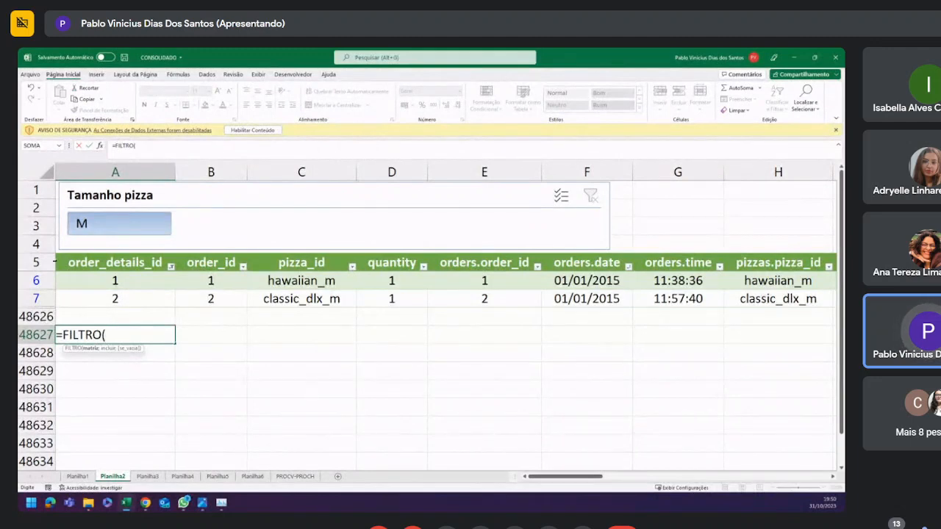
left_click(59, 255)
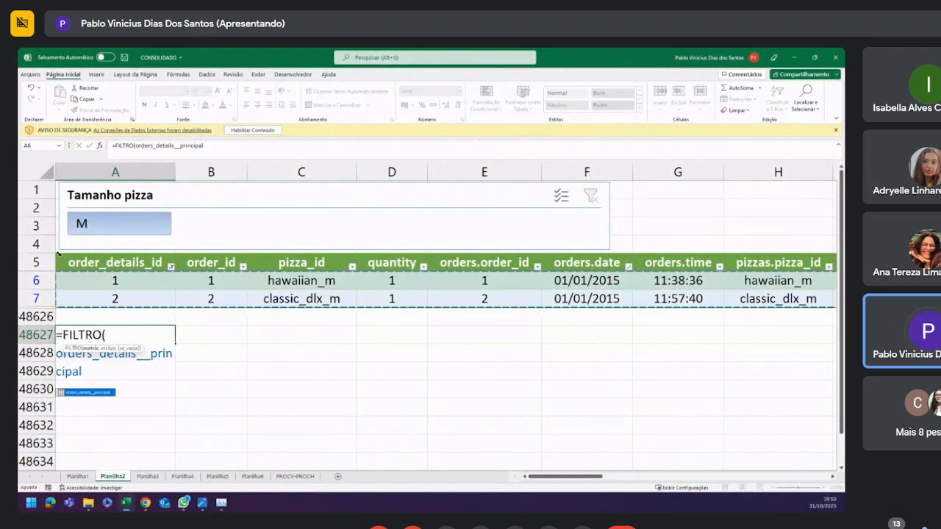
left_click(166, 146)
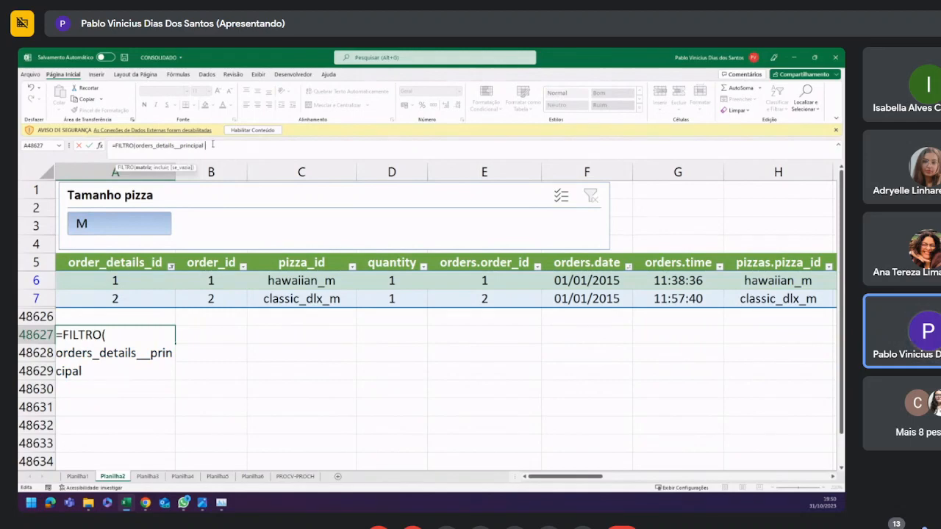
type(";")
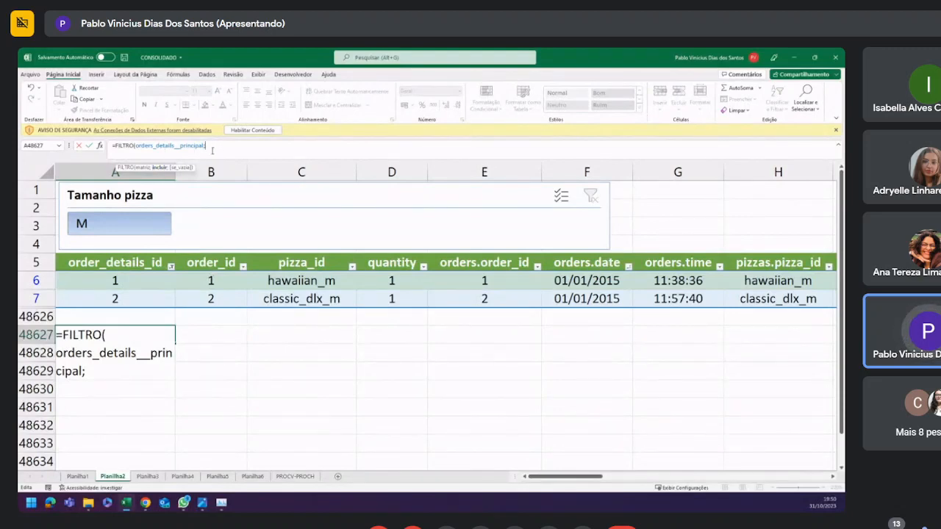
Set the FILTRO include condition to the order_details_id column being equal to cell A48626.
left_click(132, 252)
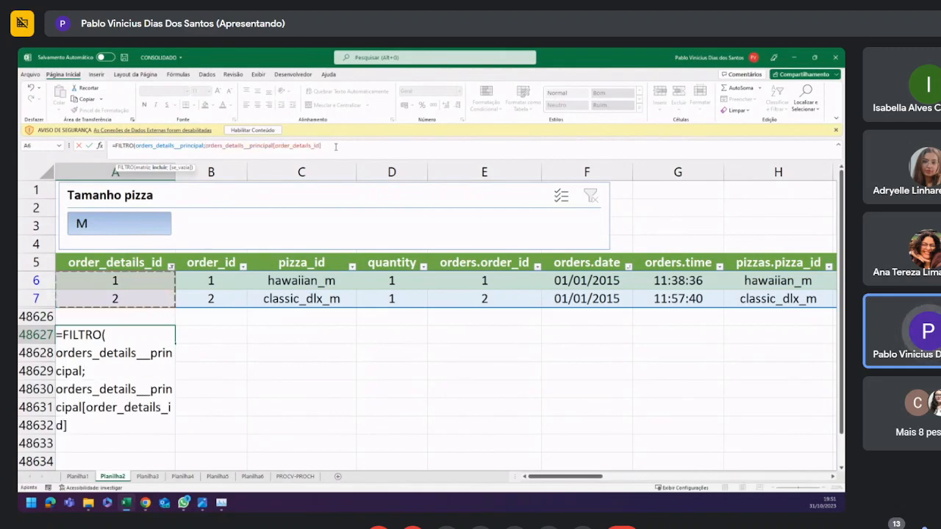
left_click(335, 146)
type("=")
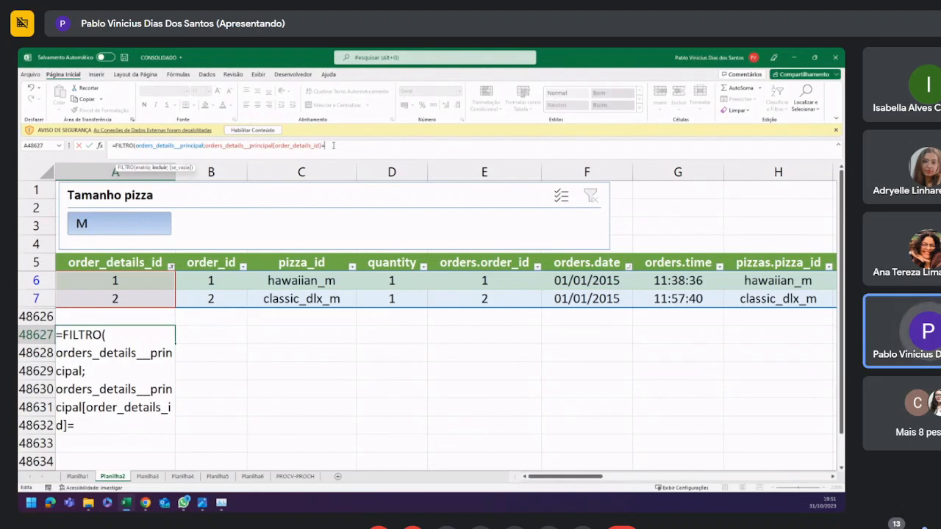
left_click(582, 527)
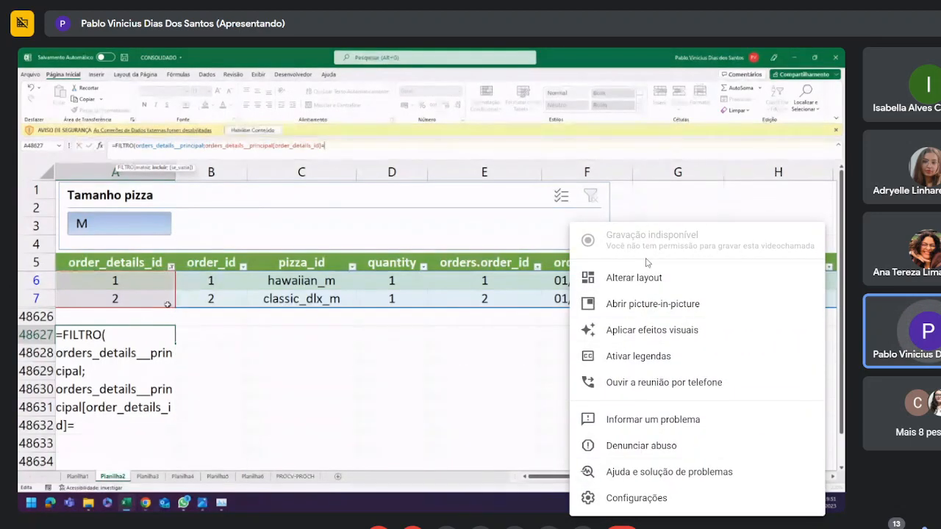
left_click(142, 318)
Change the Google Meet call layout from the sidebar view to Destaque and close the layout settings.
left_click(648, 285)
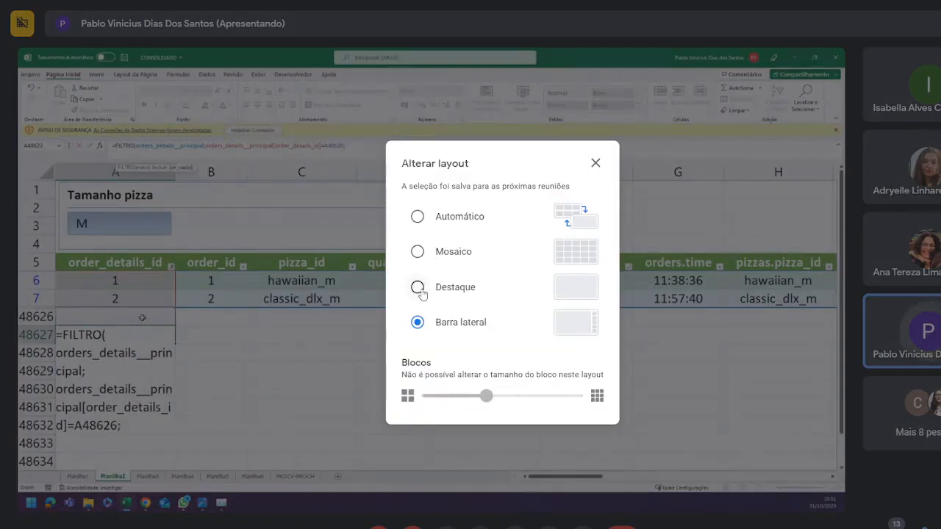
left_click(419, 290)
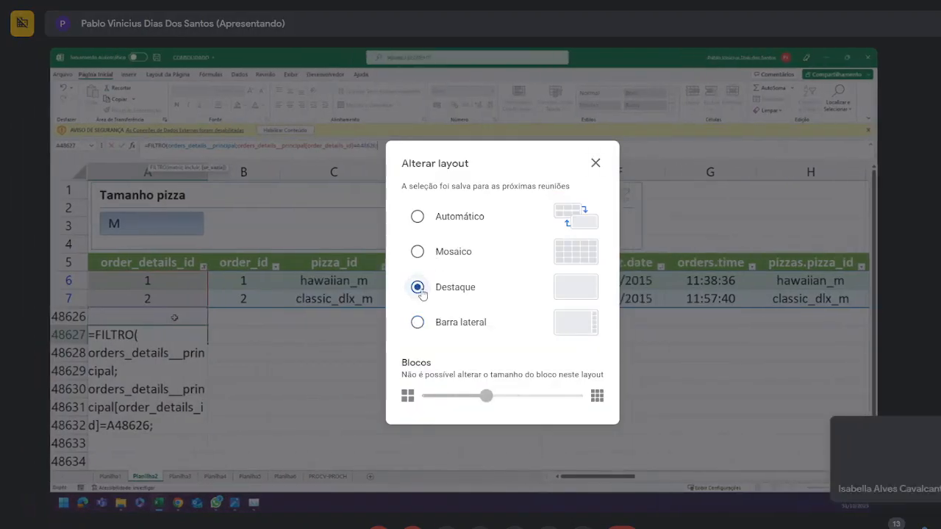
left_click(597, 161)
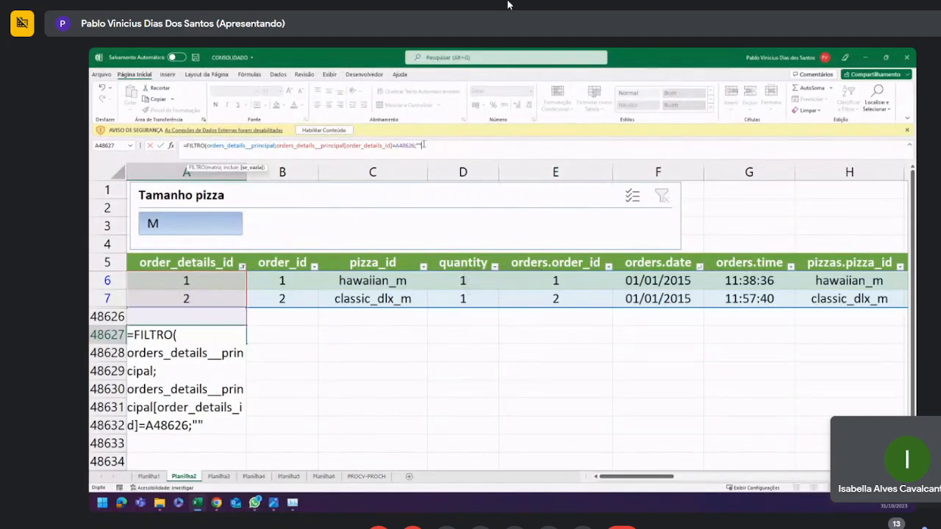
Return the Meet call to full screen and minimize the participant's floating video tile.
left_click(502, 35)
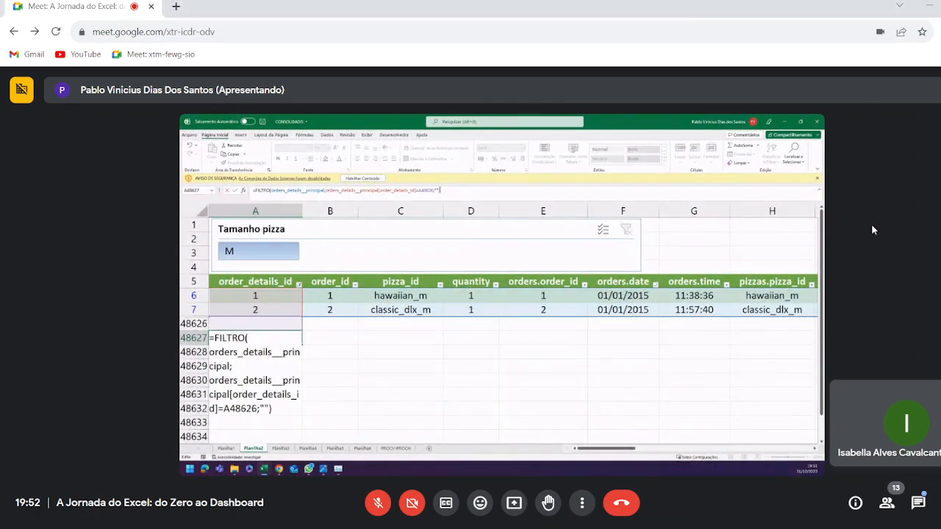
key("F11")
mouse_move(876, 462)
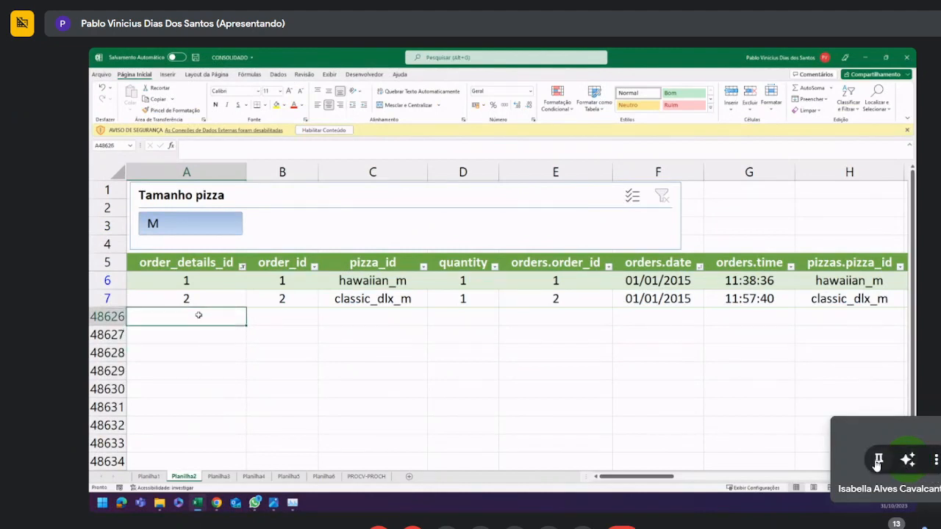
left_click(936, 462)
left_click(862, 522)
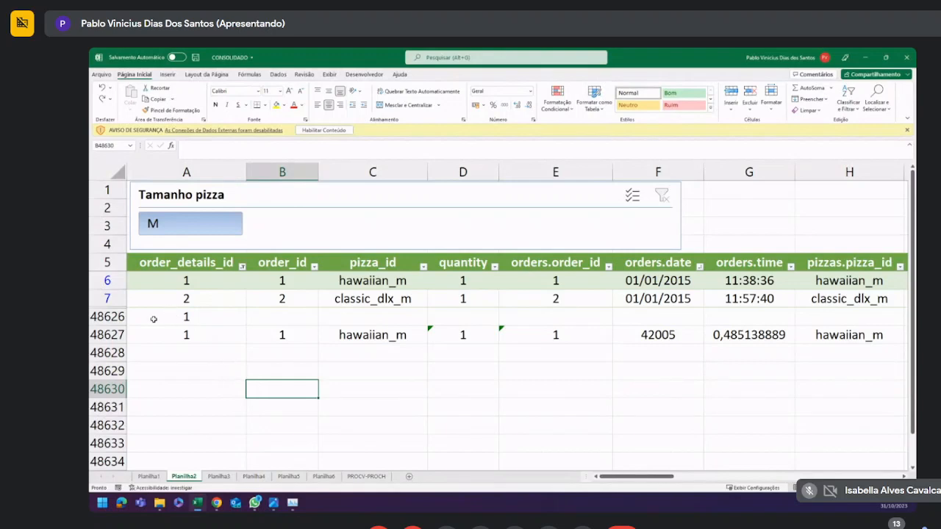
Fill rows 48626 and 48627 with yellow and review the FILTRO formula in cell A48627.
left_click(276, 104)
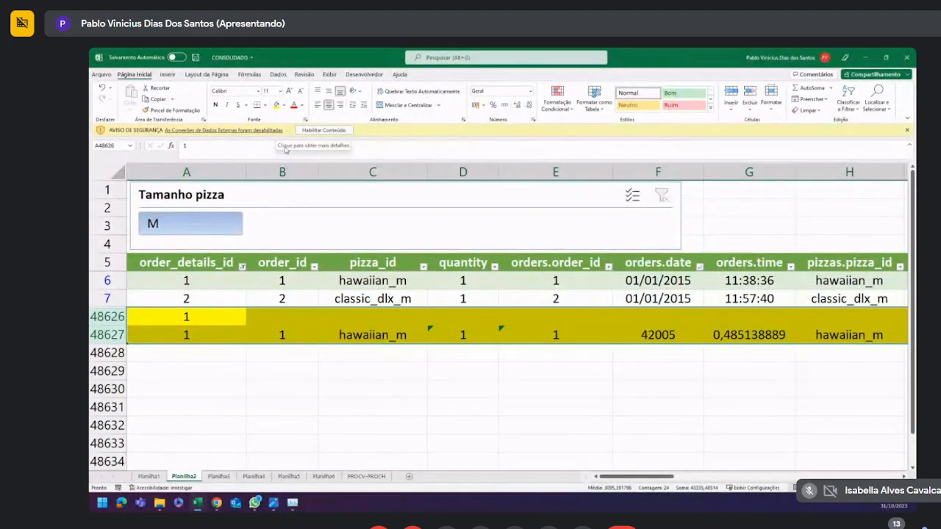
left_click(188, 335)
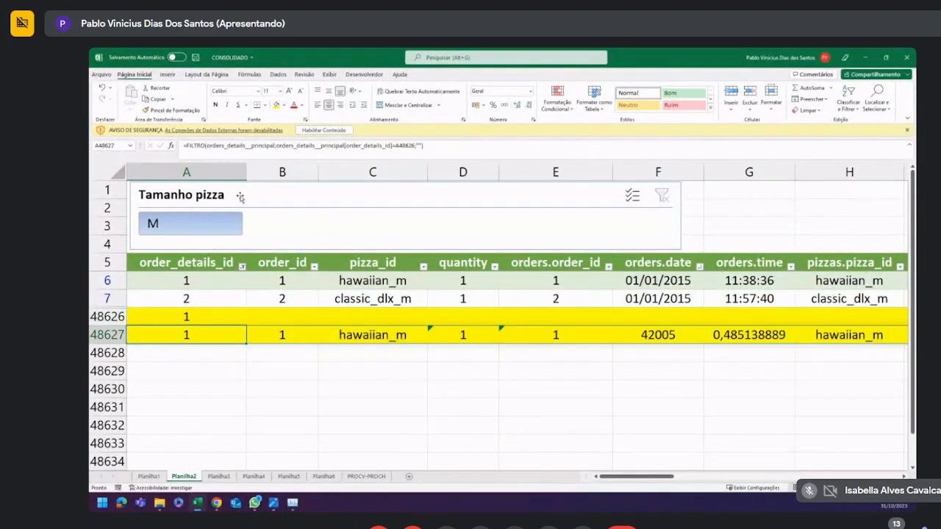
left_click_drag(184, 146, 424, 145)
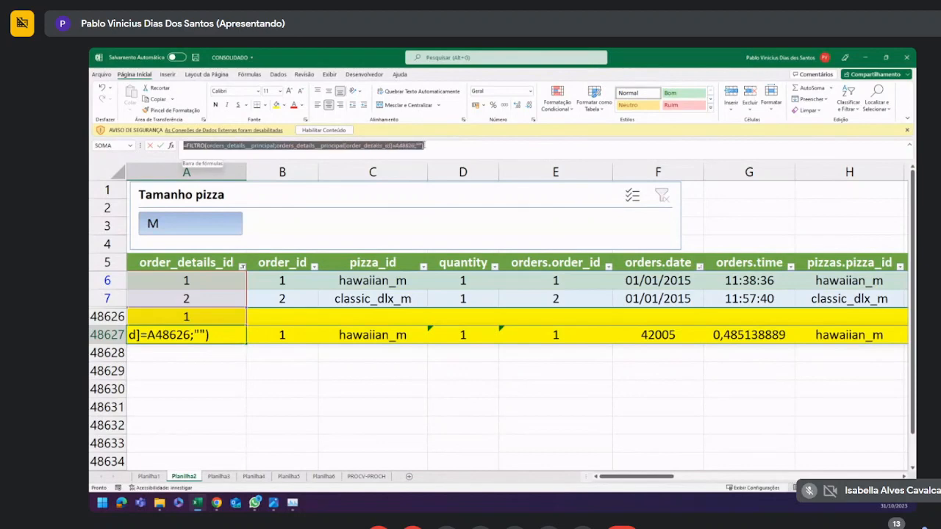
key("Escape")
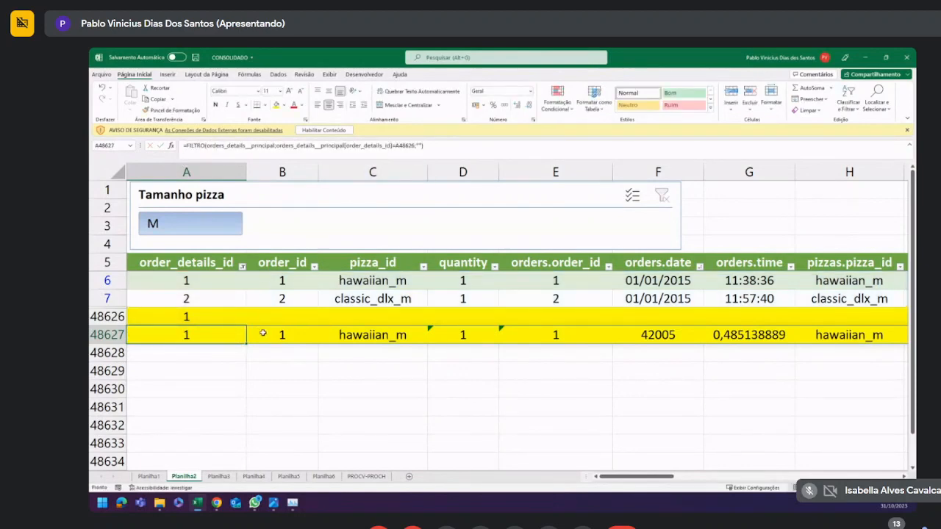
Examine the cells of row 48627 to see how the FILTRO formula spills across the columns.
left_click(261, 333)
left_click(370, 336)
left_click(450, 386)
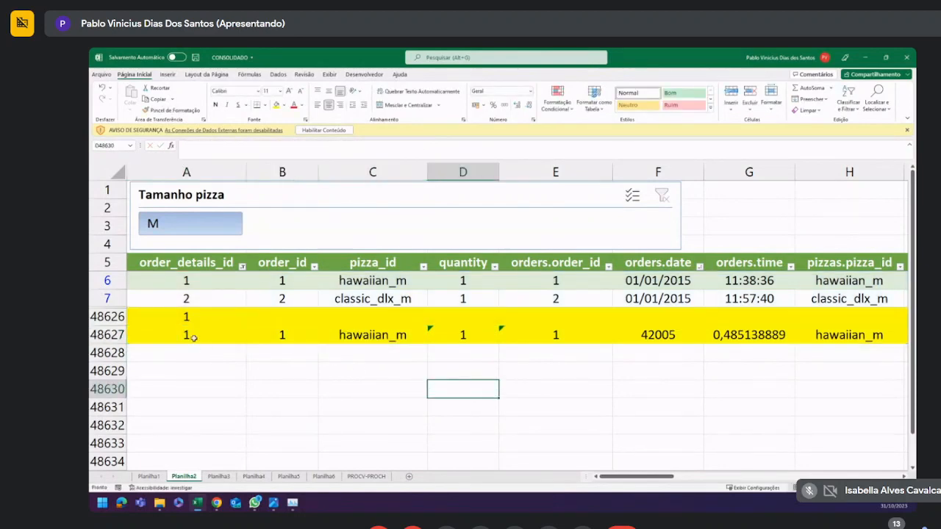
left_click(193, 338)
left_click(269, 332)
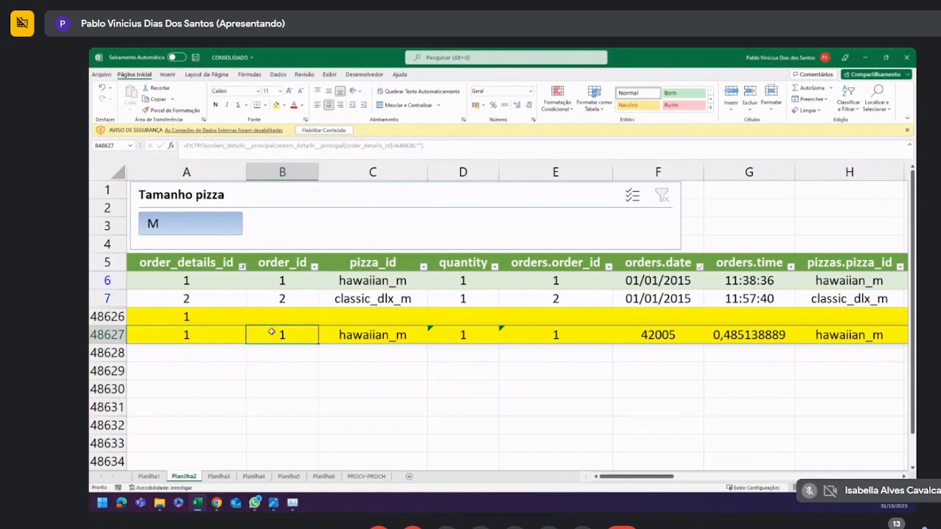
left_click(250, 364)
left_click(241, 335)
left_click(257, 332)
left_click_drag(286, 334, 820, 332)
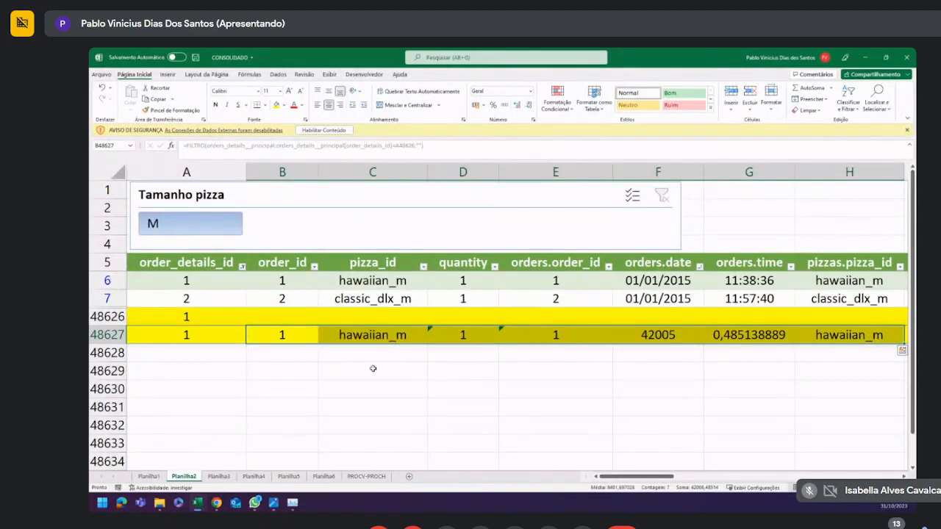
left_click(300, 336)
left_click(302, 372)
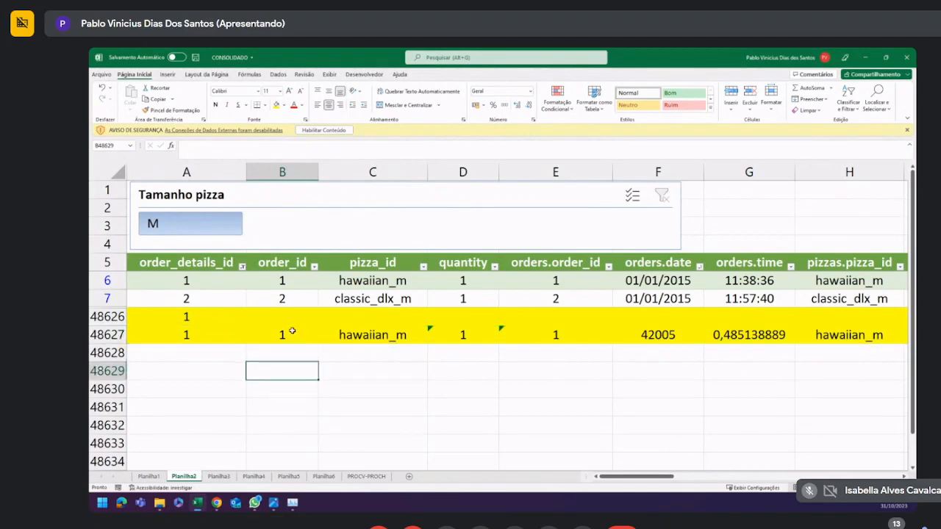
left_click(286, 333)
left_click(351, 334)
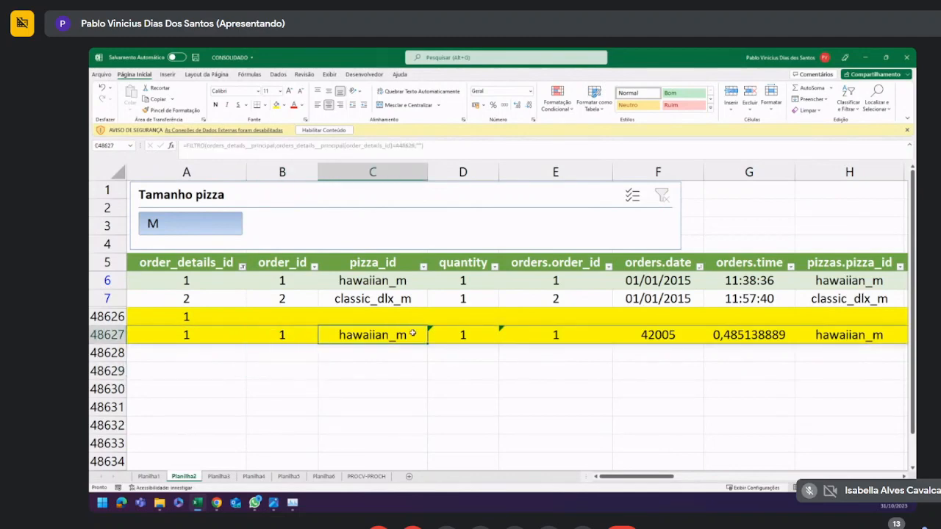
left_click(449, 333)
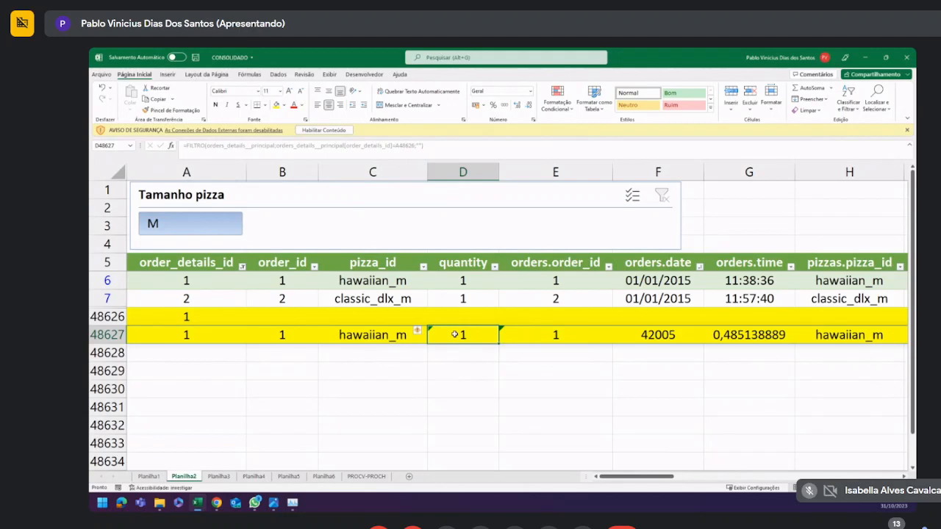
Set the FILTRO lookup value in cell A48626 to 2.
left_click(187, 316)
type("1")
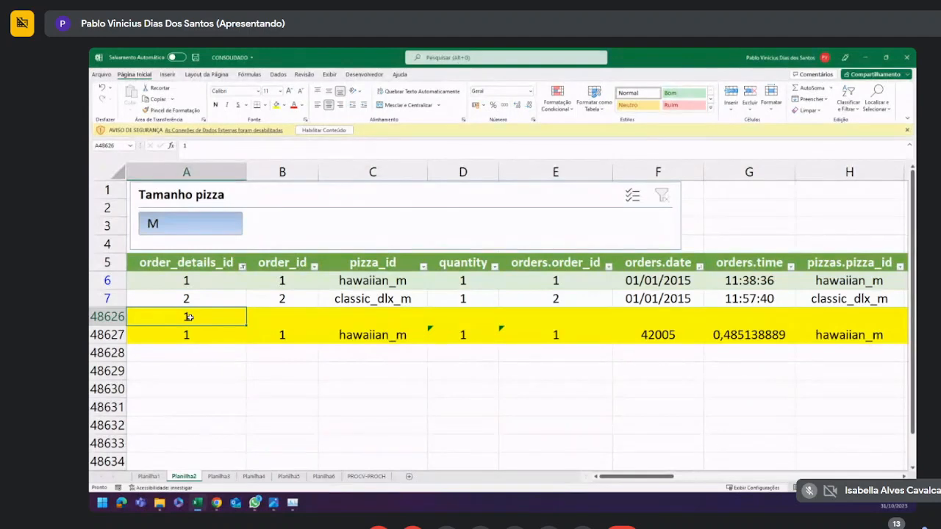
type("2")
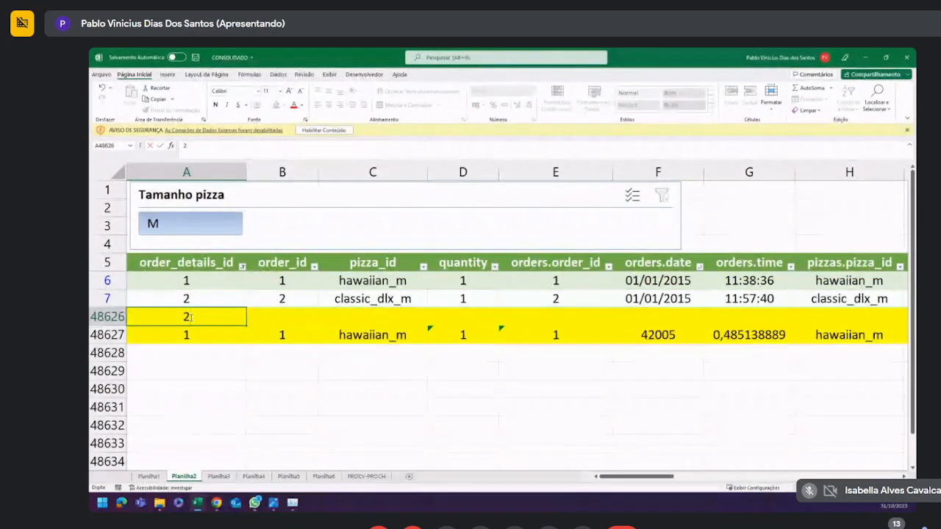
key("Return")
left_click(226, 392)
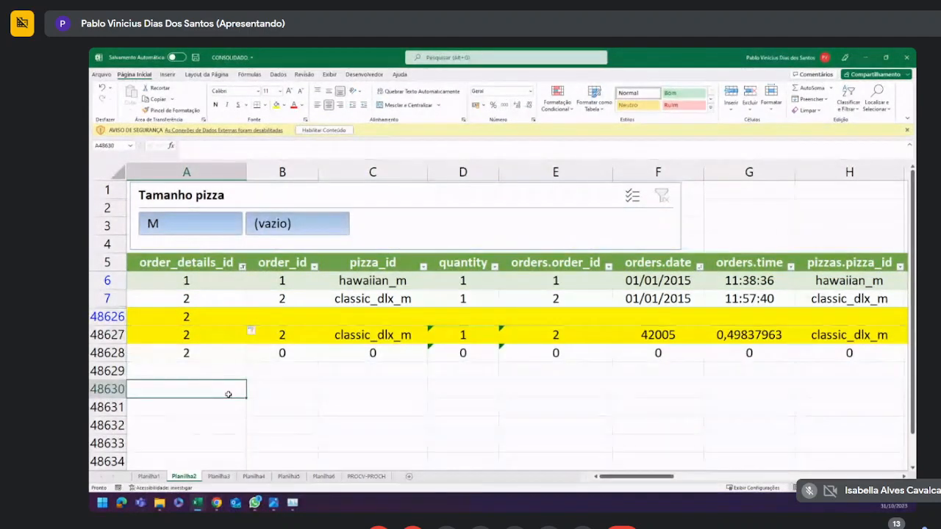
Compare the lookup cell A48626 with the rows the FILTRO formula returns below it.
left_click(197, 319)
left_click(223, 350)
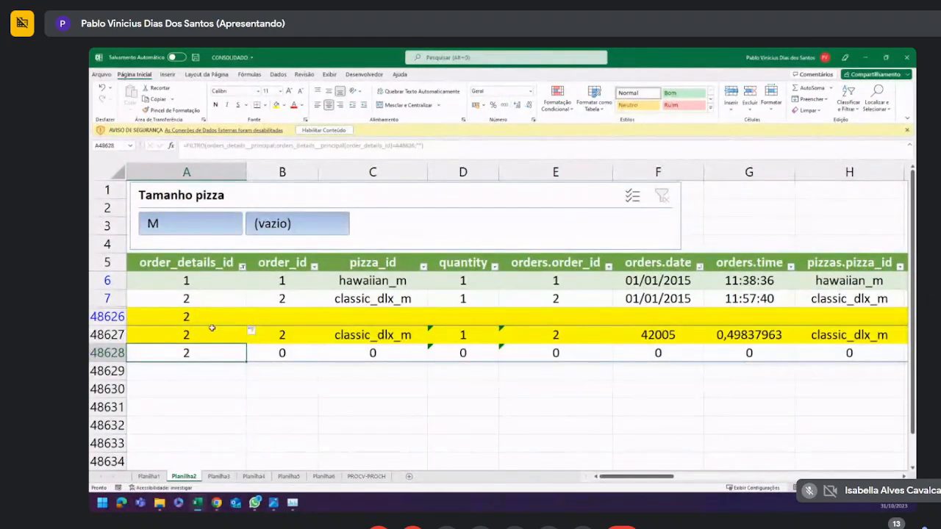
left_click(127, 334)
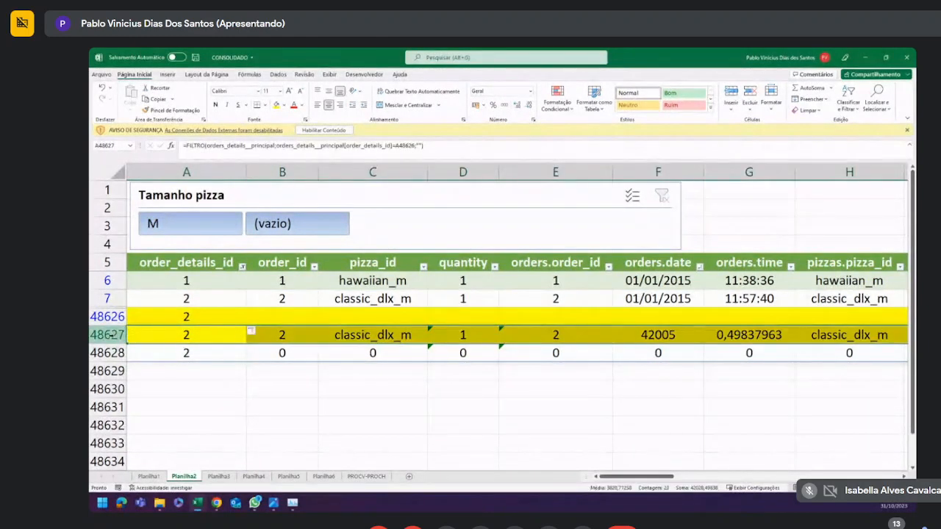
left_click(256, 422)
Try entering 1 in cell A48627 over the FILTRO formula.
left_click(190, 317)
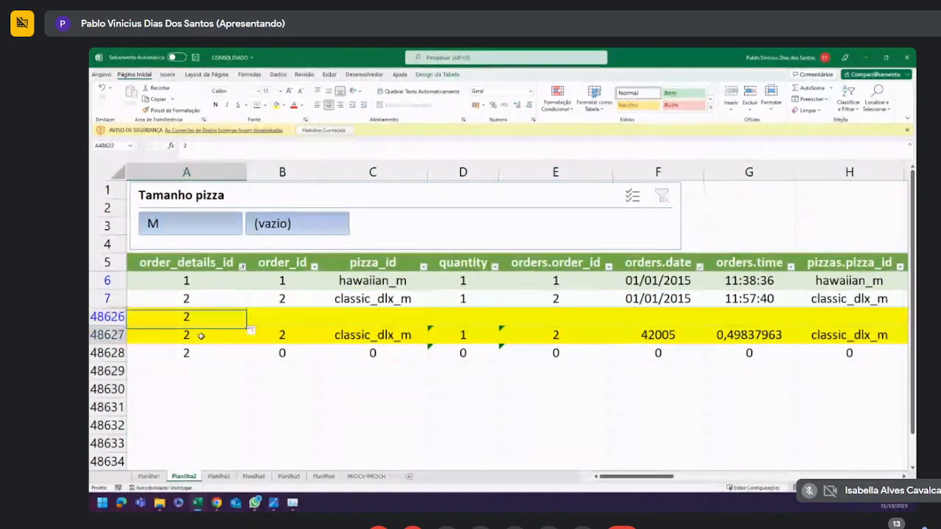
left_click(200, 335)
type("1")
key("Return")
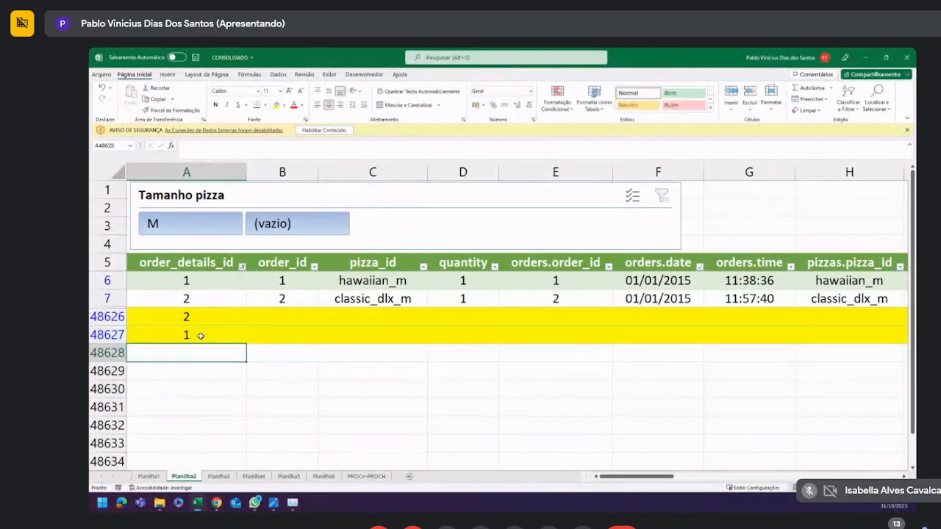
Undo the entry in cell A48627 and the automatic expansion of the table into row 48626.
key("ctrl+z")
key("ctrl+z")
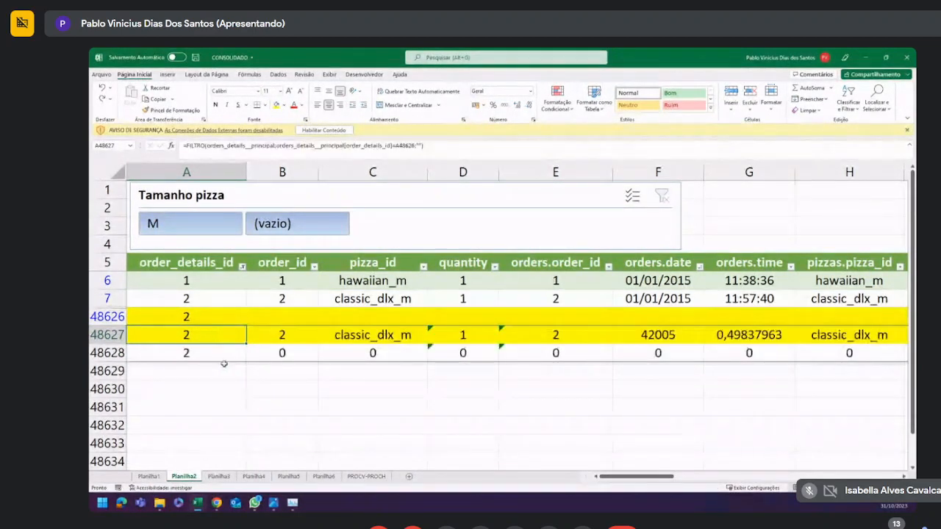
key("ctrl+z")
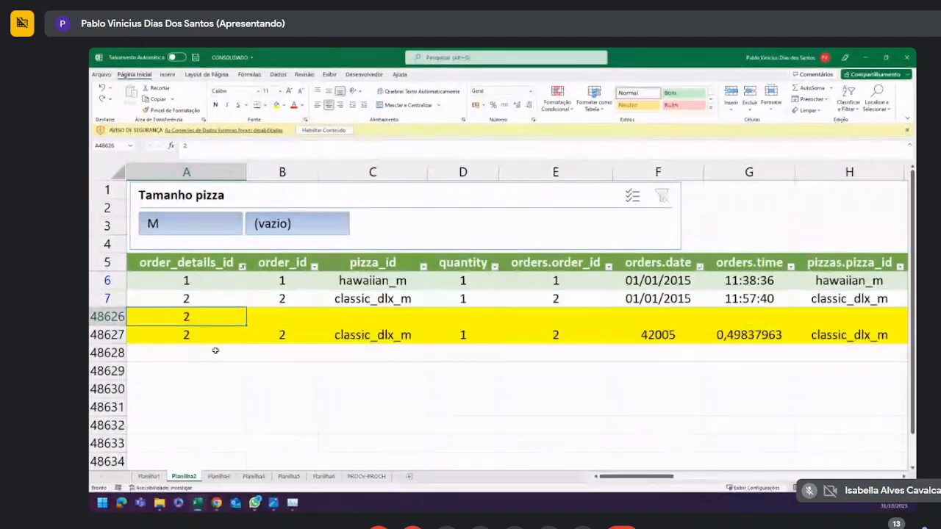
left_click(200, 370)
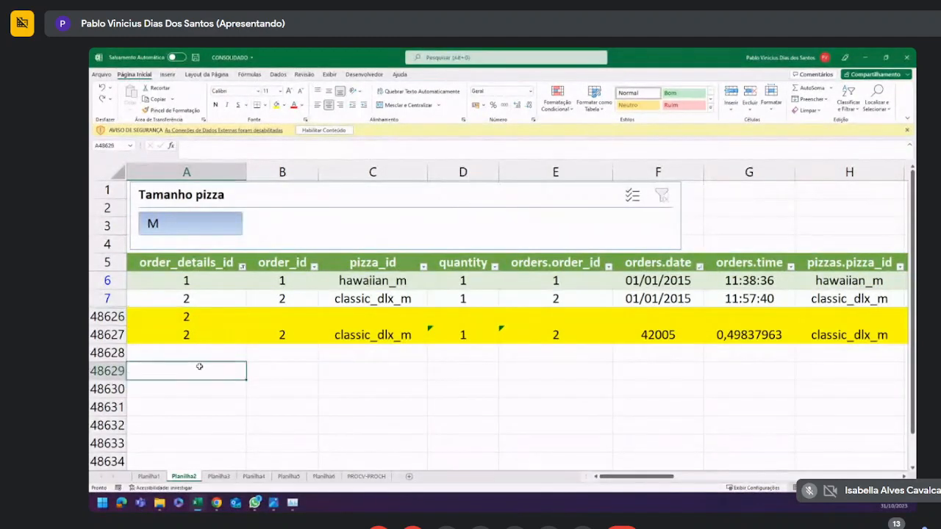
Clear the lookup value from cell A48626.
left_click(192, 314)
left_click(202, 334)
left_click(201, 316)
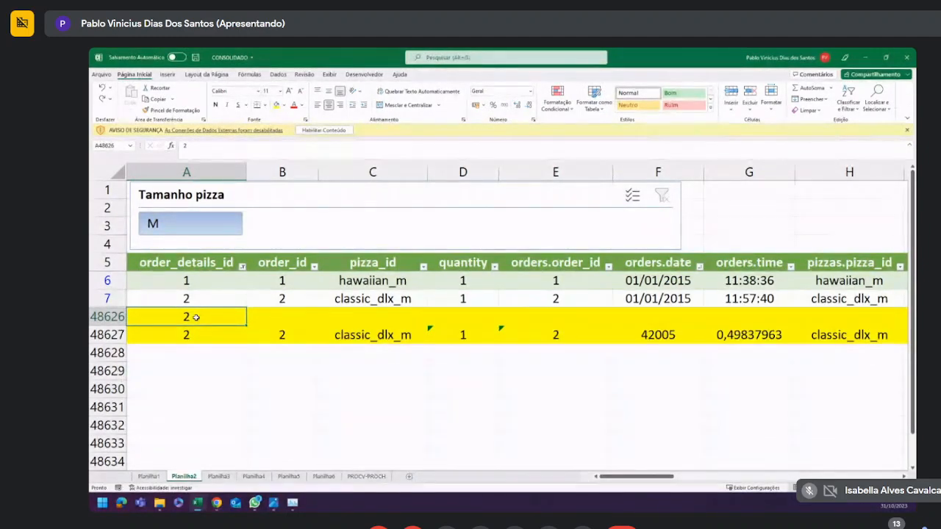
key("Delete")
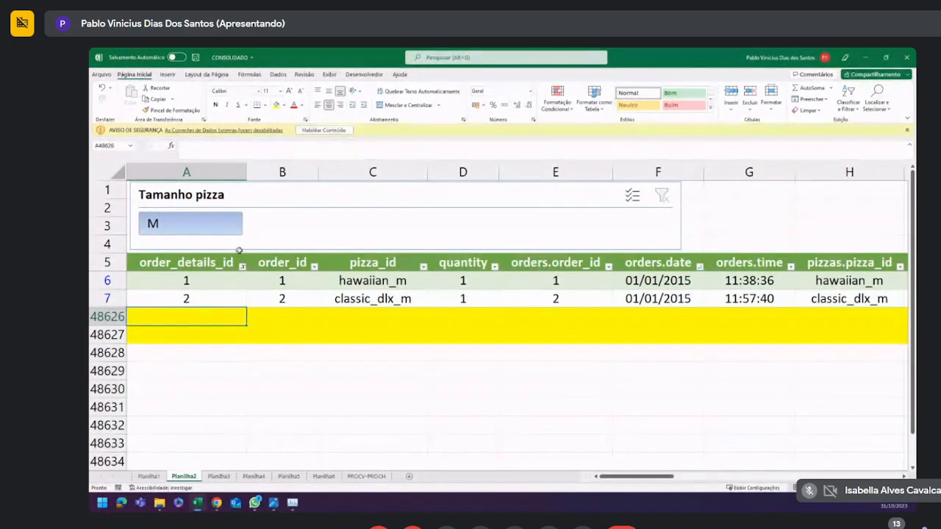
Start a data validation rule for cell A48626 that allows a list (Lista).
left_click(279, 76)
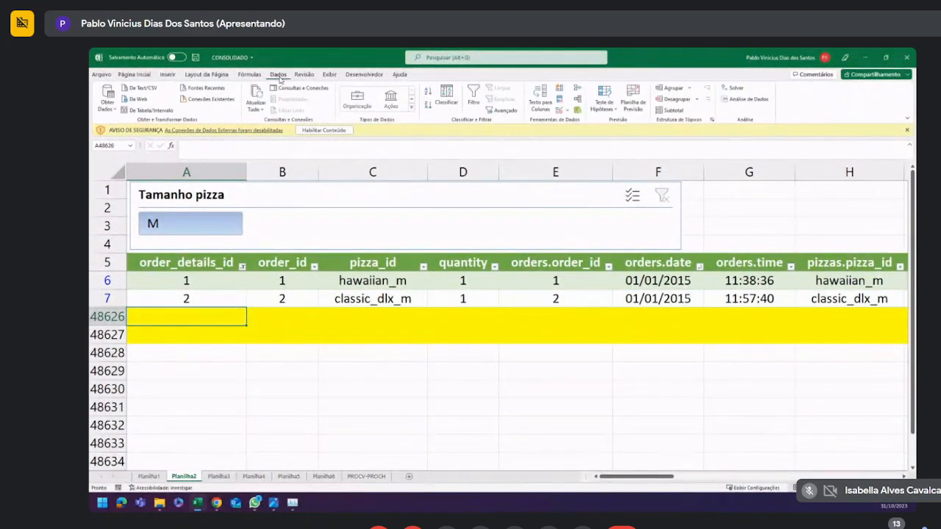
left_click(568, 110)
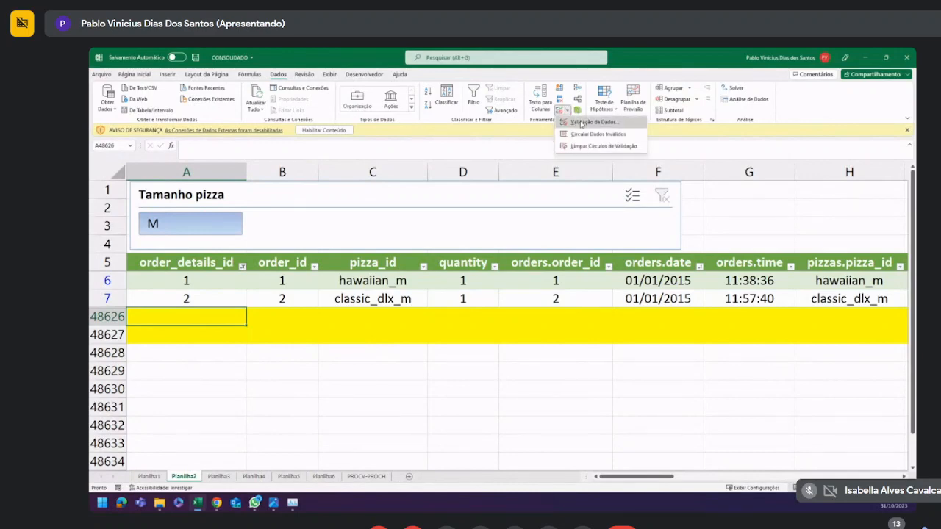
left_click(581, 123)
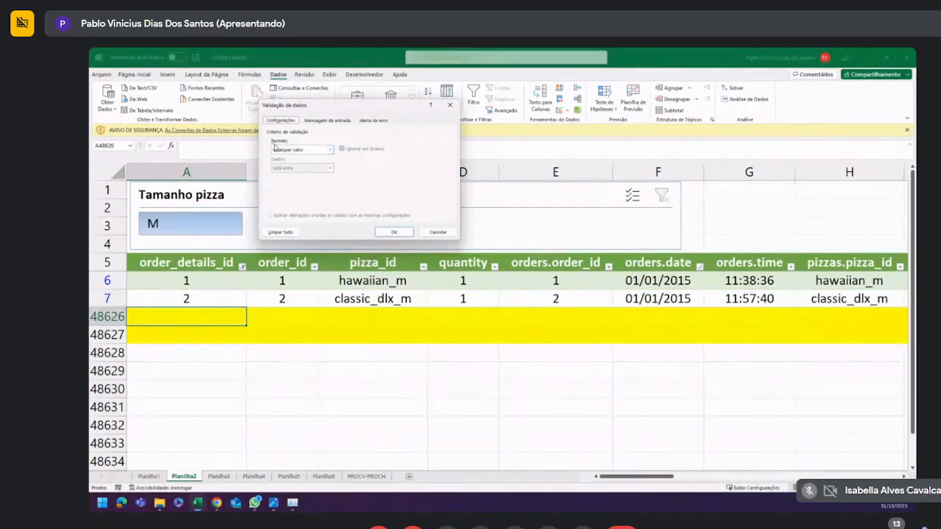
left_click(329, 150)
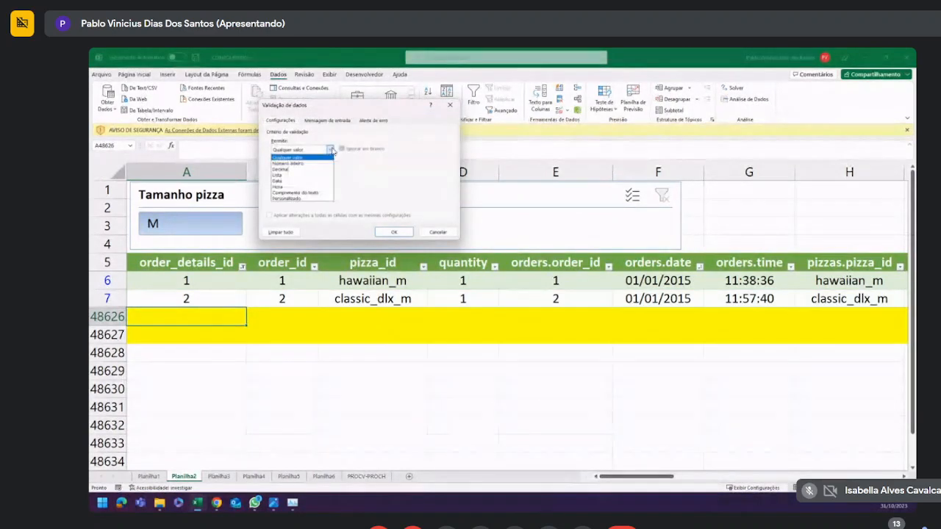
left_click(290, 175)
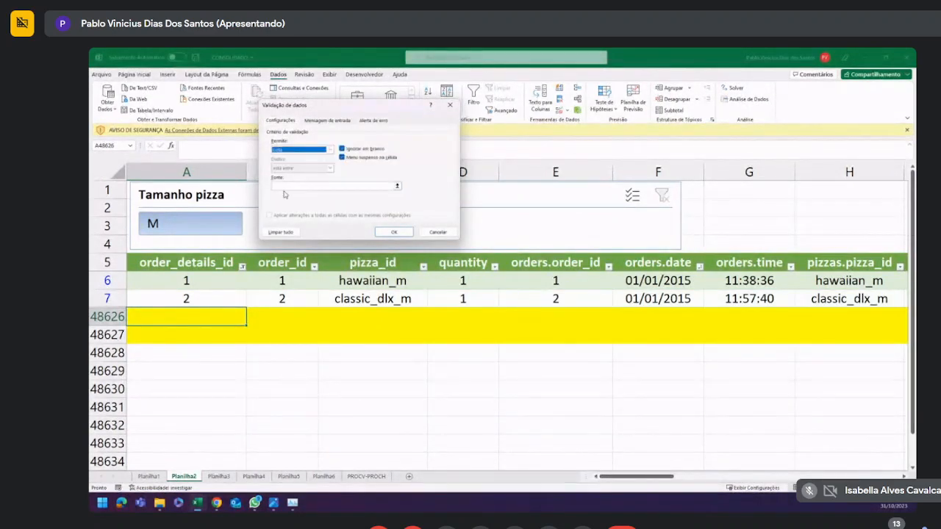
Set the validation list's source to the range $G$1:$G$2 and apply the rule to cell A48626.
left_click(296, 186)
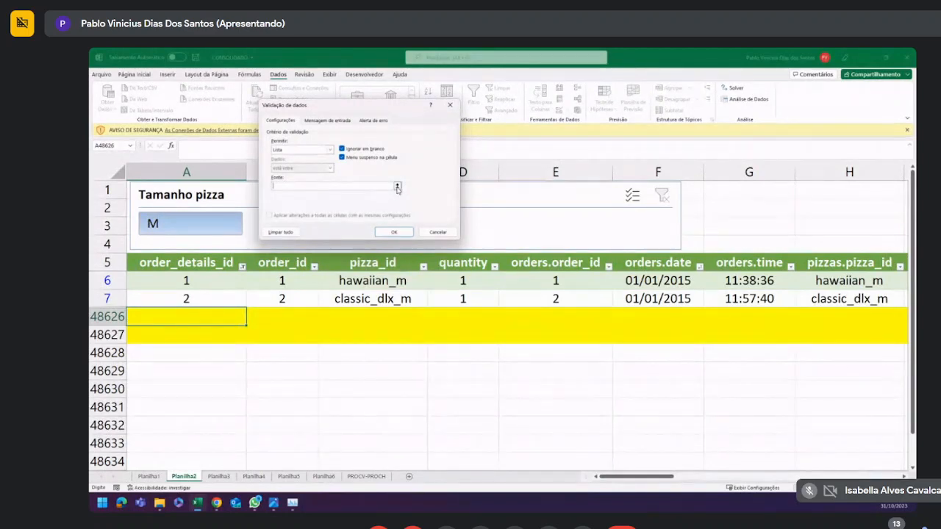
left_click(397, 188)
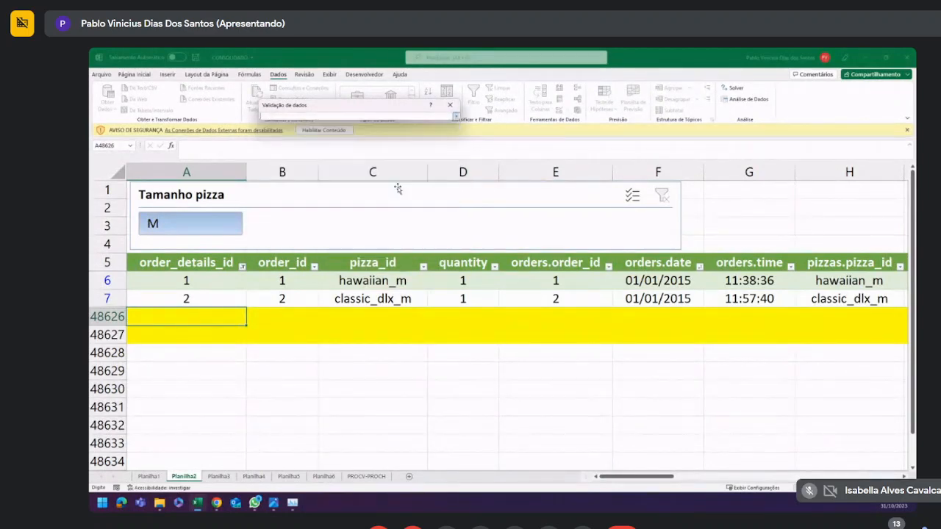
left_click(727, 194)
left_click_drag(728, 194, 727, 208)
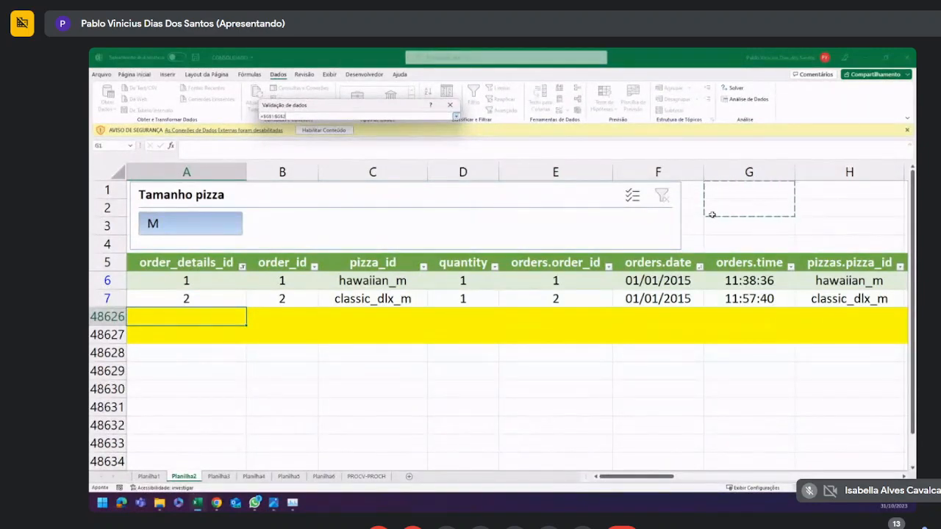
left_click(456, 117)
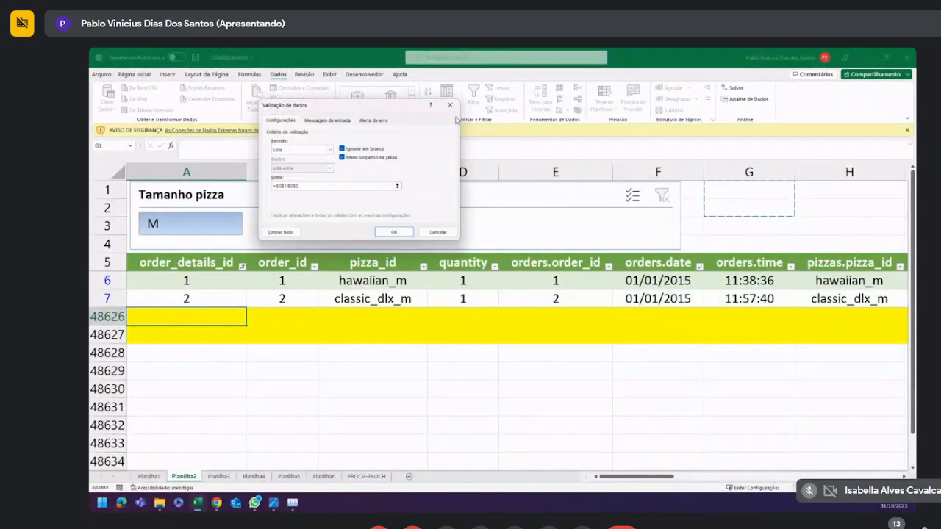
left_click(394, 232)
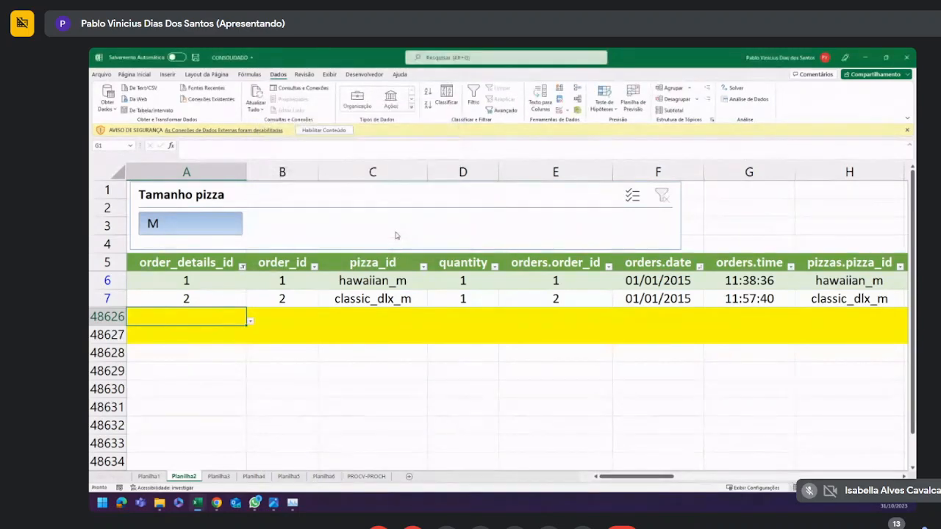
Inspect the options offered by the validation list in cell A48626.
left_click(231, 356)
left_click(228, 318)
left_click(250, 321)
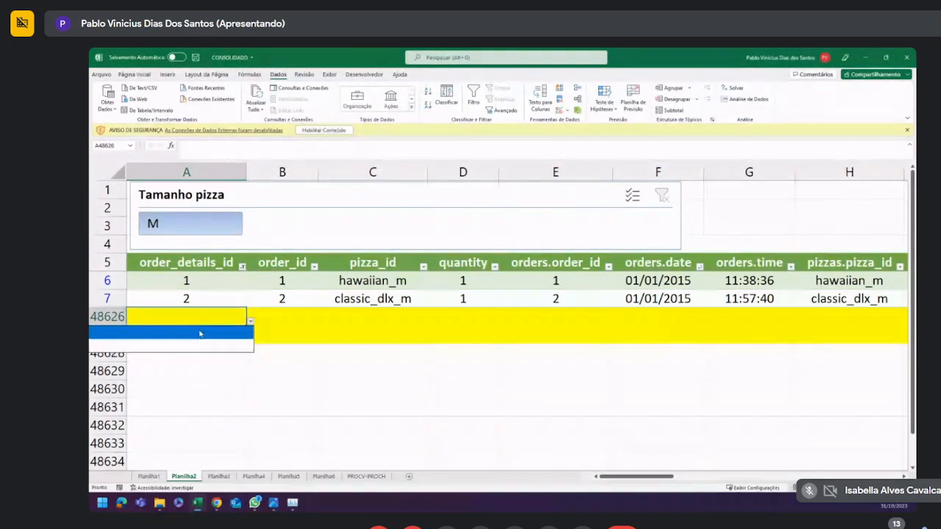
left_click(723, 328)
Fill the list's source cells by entering 1 in G1 and 2 in G2.
left_click(740, 208)
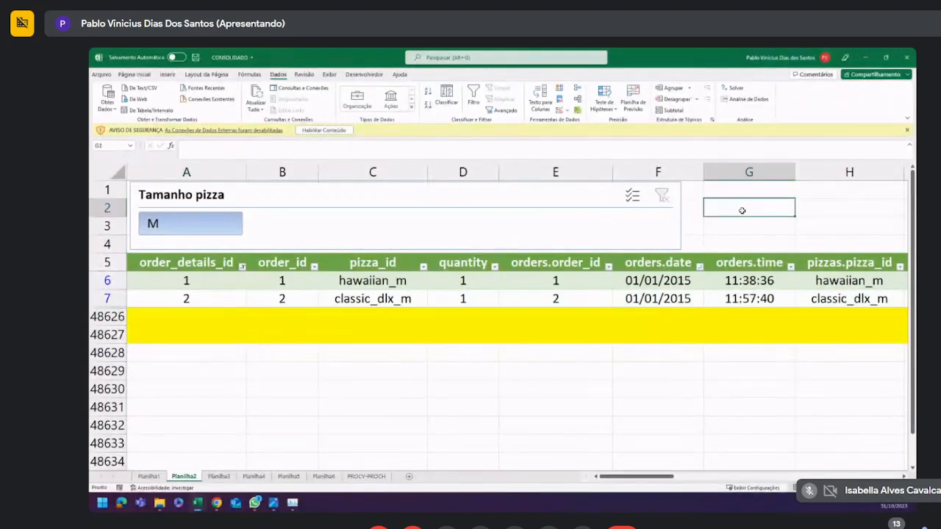
left_click(737, 188)
left_click(739, 205)
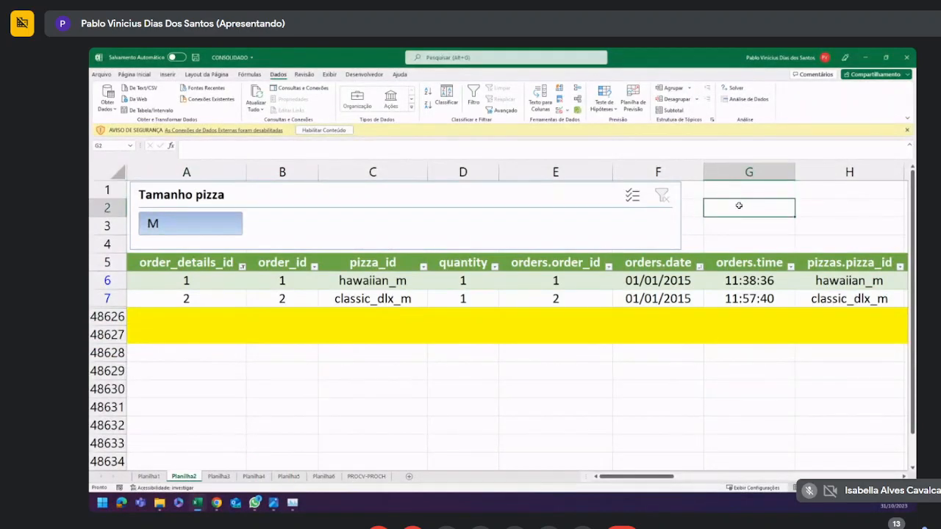
left_click(747, 191)
type("1")
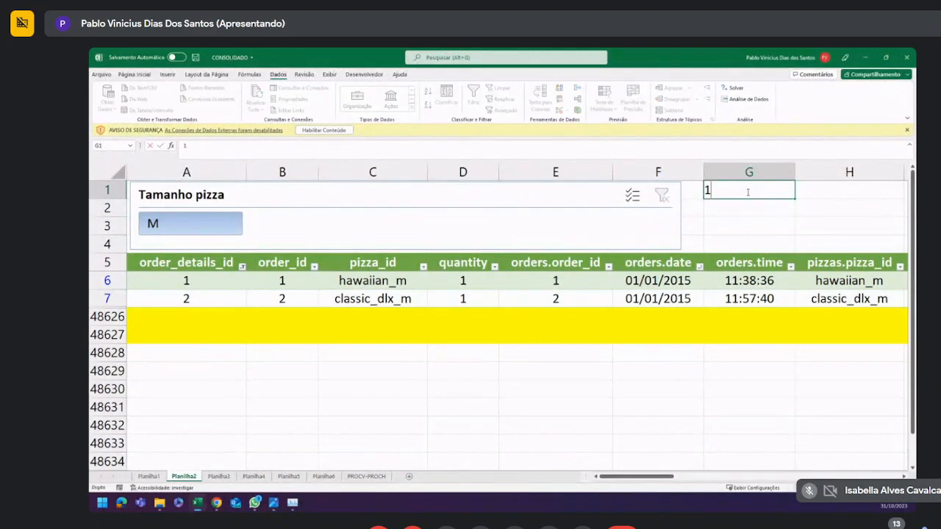
key("Return")
type("2")
key("Return")
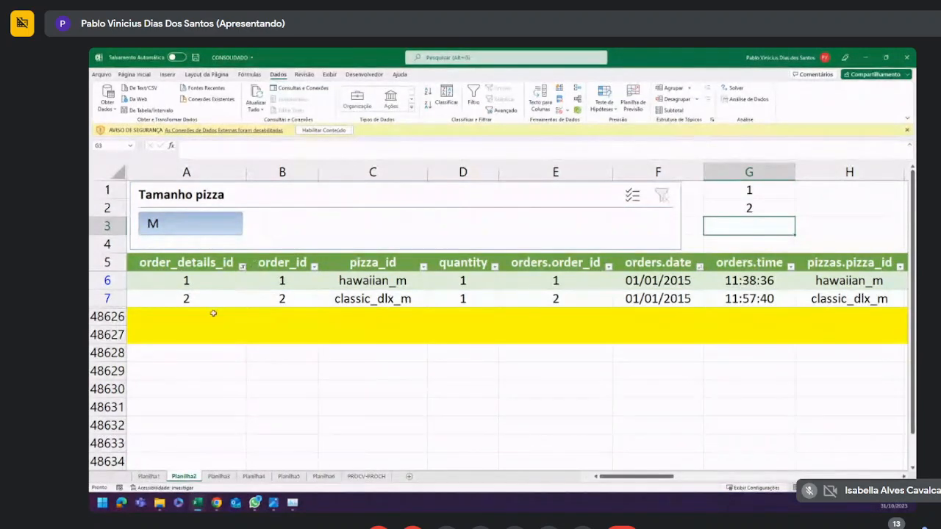
Test the validation list in cell A48626 by choosing 1 and 2 in turn.
left_click(213, 313)
left_click(250, 321)
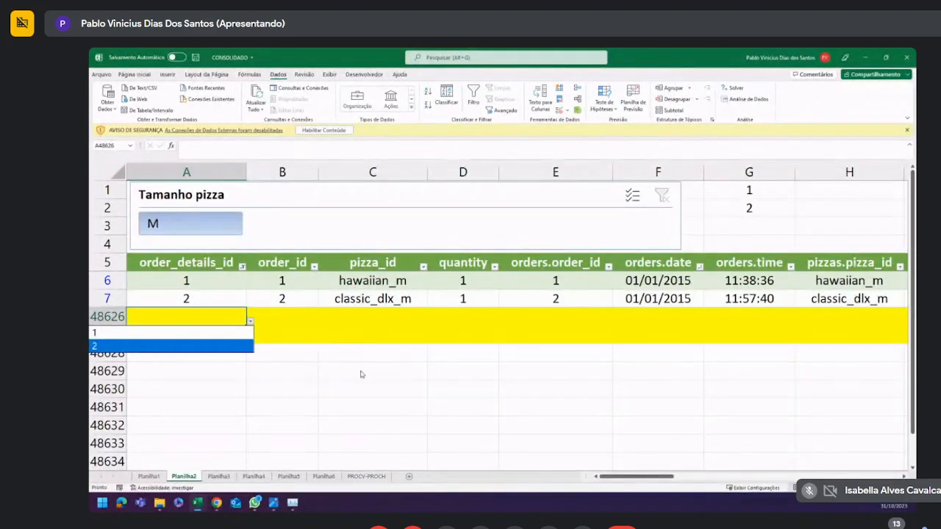
key("Escape")
left_click(249, 321)
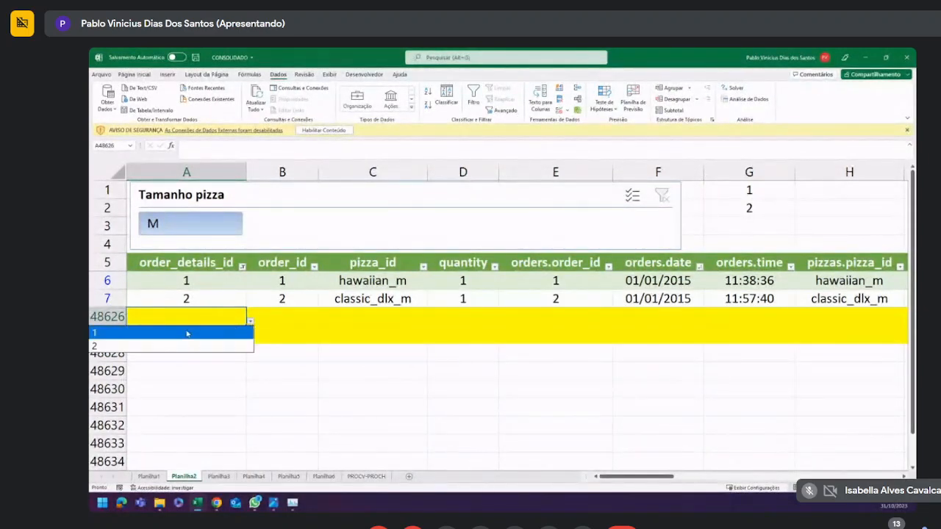
left_click(187, 333)
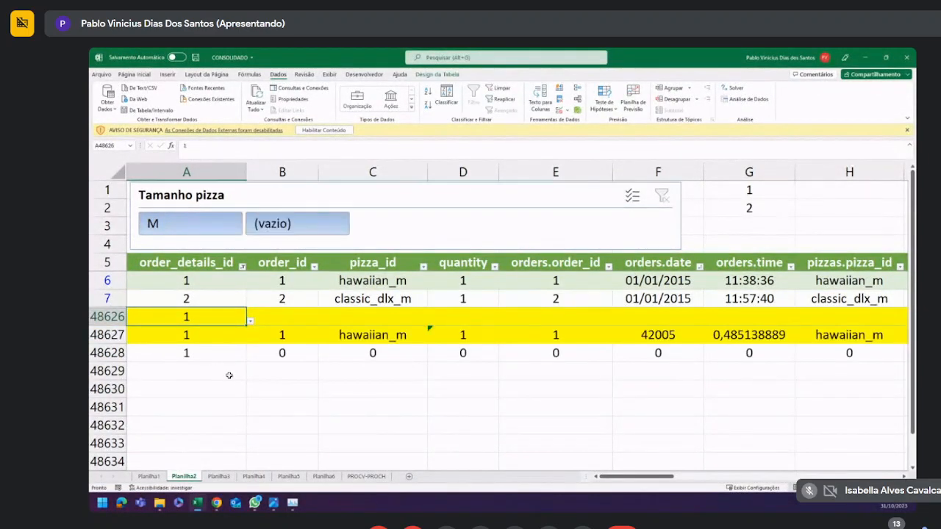
left_click(250, 321)
left_click(187, 344)
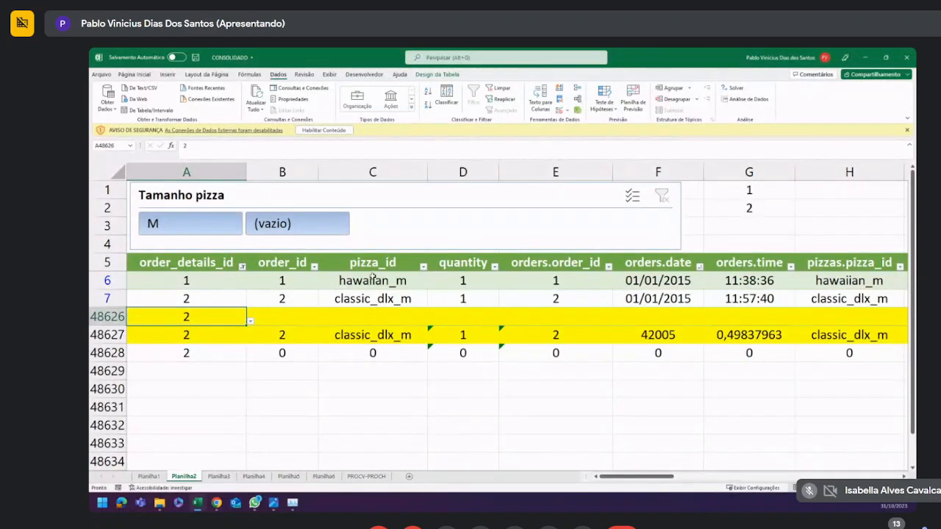
Review the data validation settings of cell A48626 and leave them without changes.
left_click(230, 366)
left_click(220, 318)
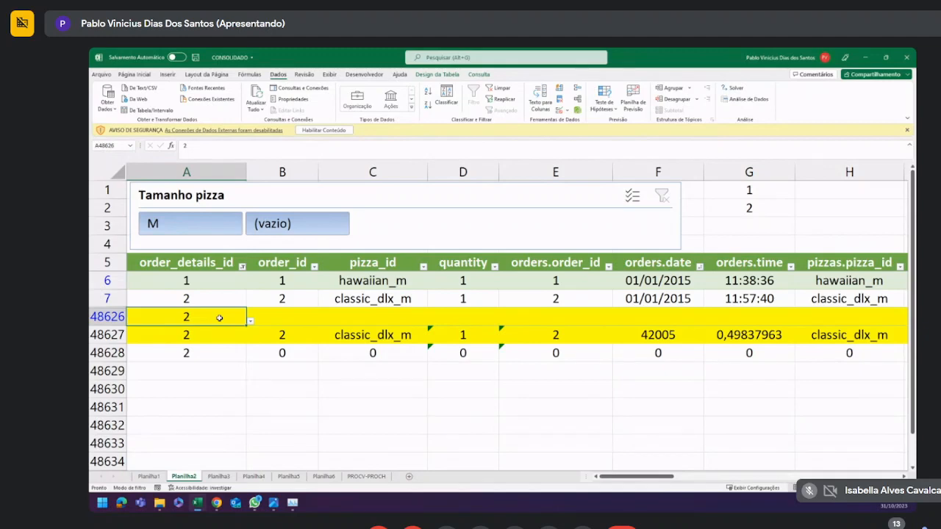
left_click(210, 367)
left_click(203, 318)
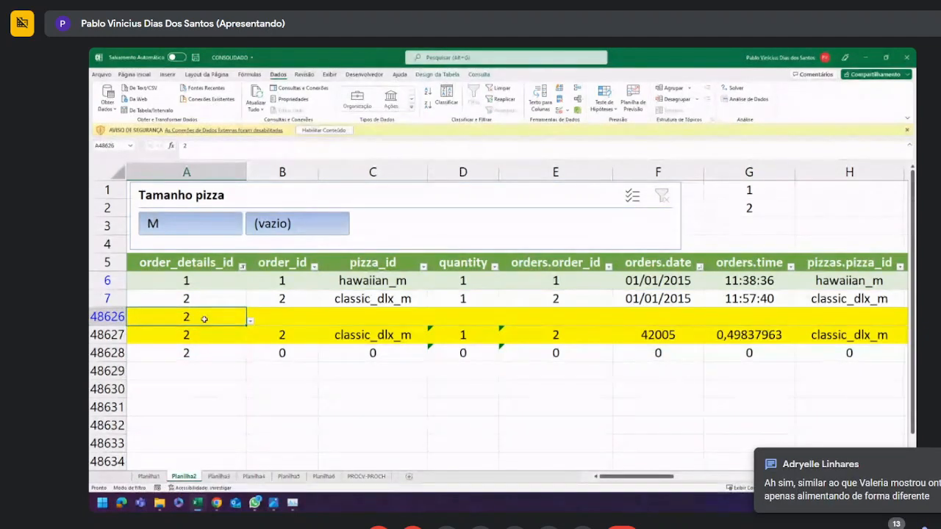
left_click(562, 109)
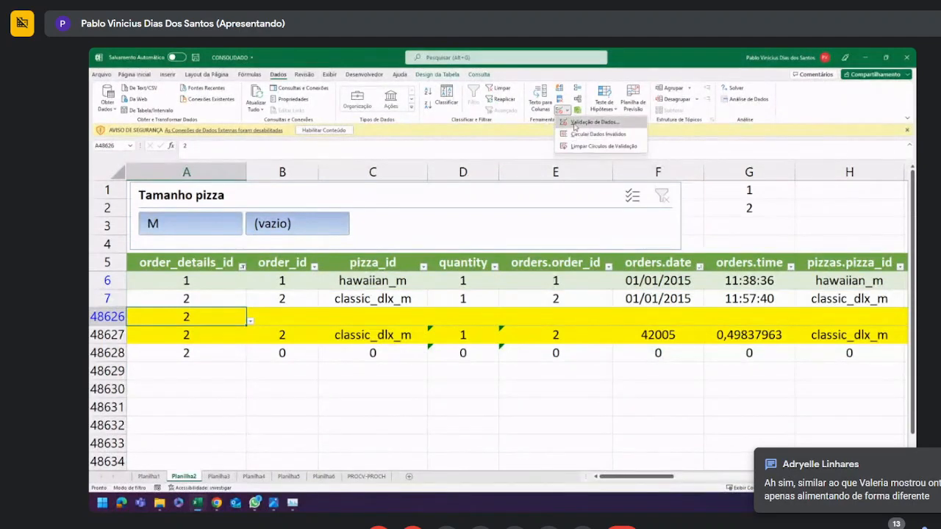
left_click(575, 123)
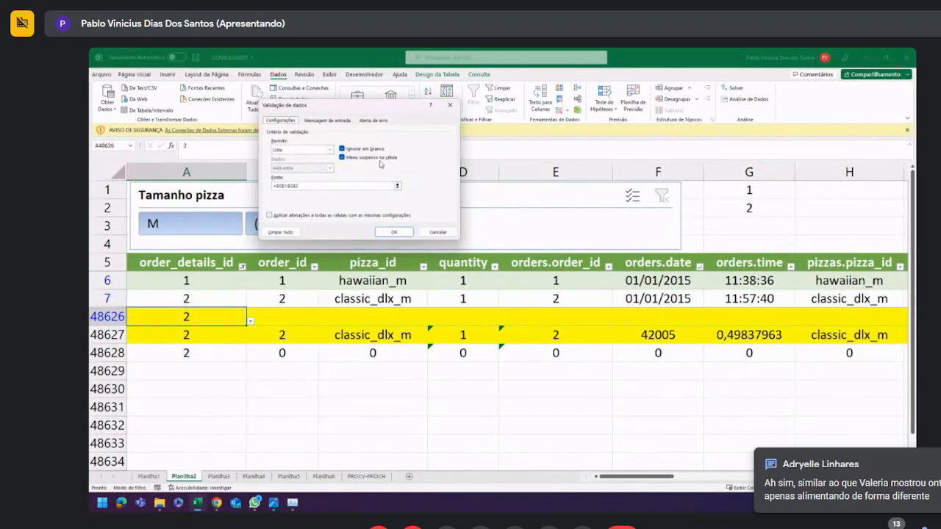
left_click(450, 105)
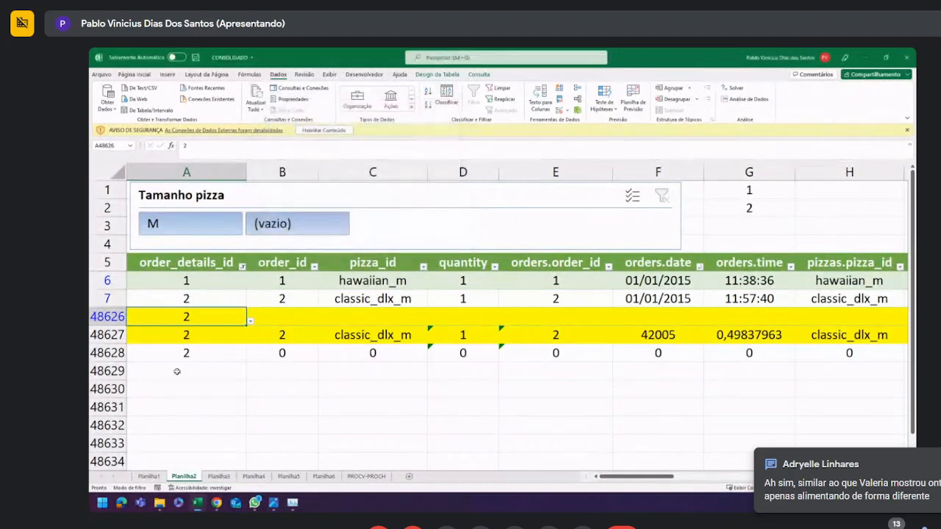
Try to enter 5, a value outside the validation list, in cell A48626, and cancel the entry.
type("5")
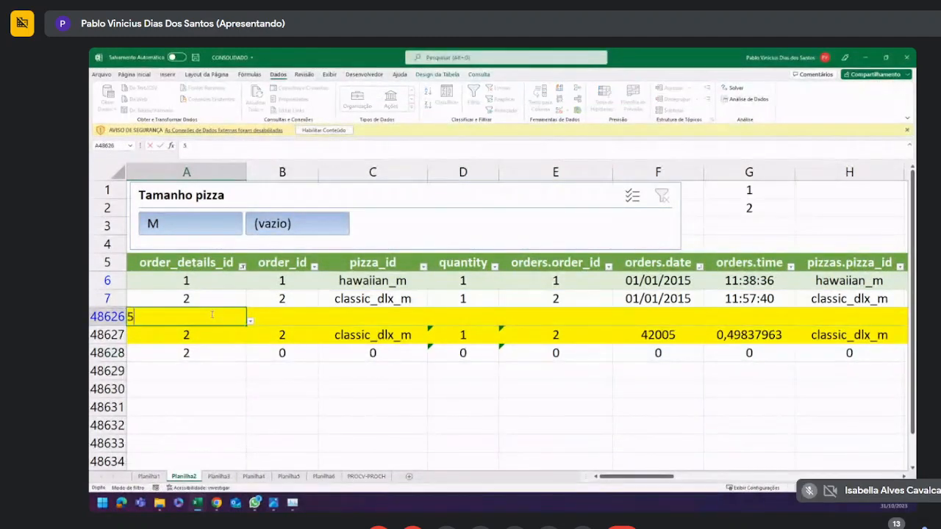
key("Return")
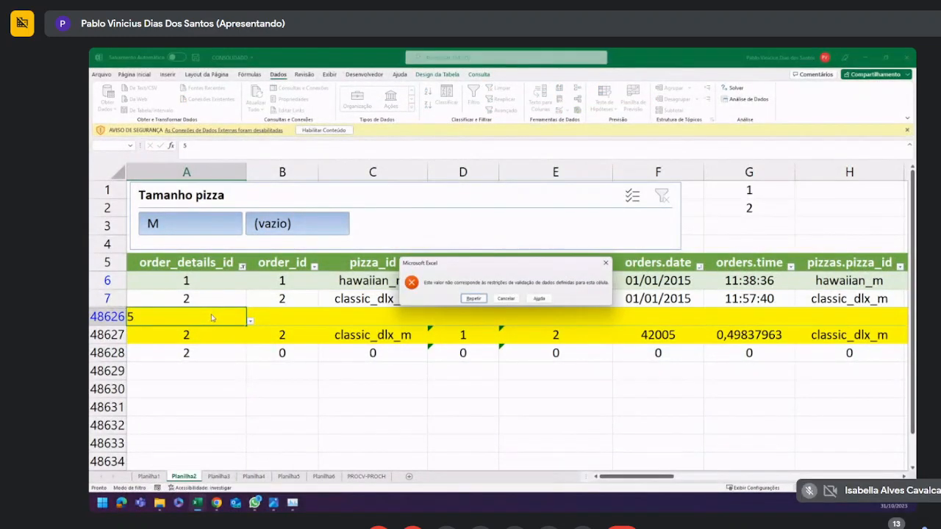
left_click_drag(516, 258, 334, 281)
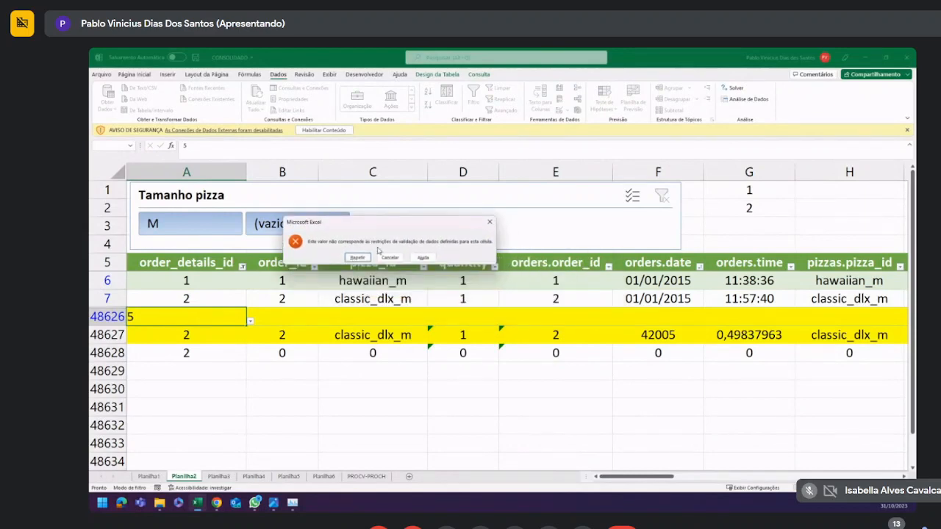
left_click(390, 257)
Replace the source range of A48626's validation list with the directly entered options 1 and 2.
left_click(258, 390)
left_click(206, 316)
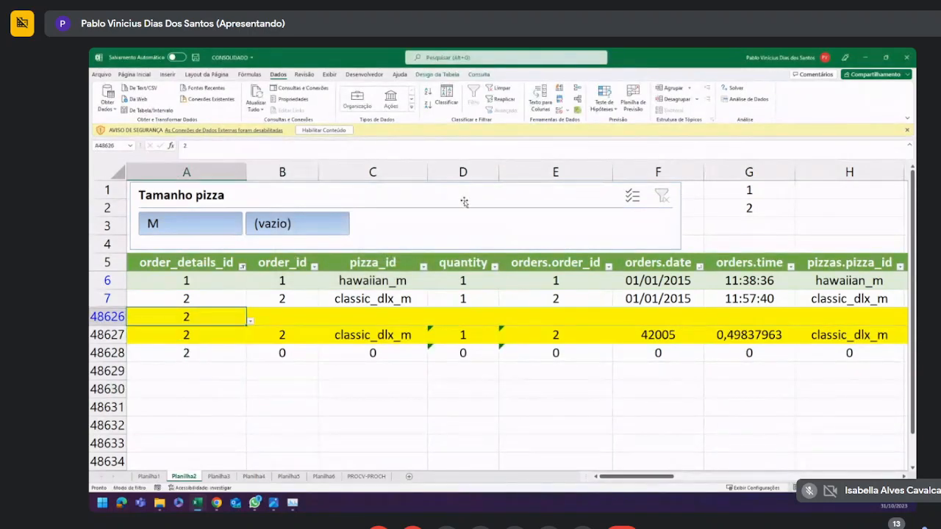
left_click(567, 110)
left_click(592, 122)
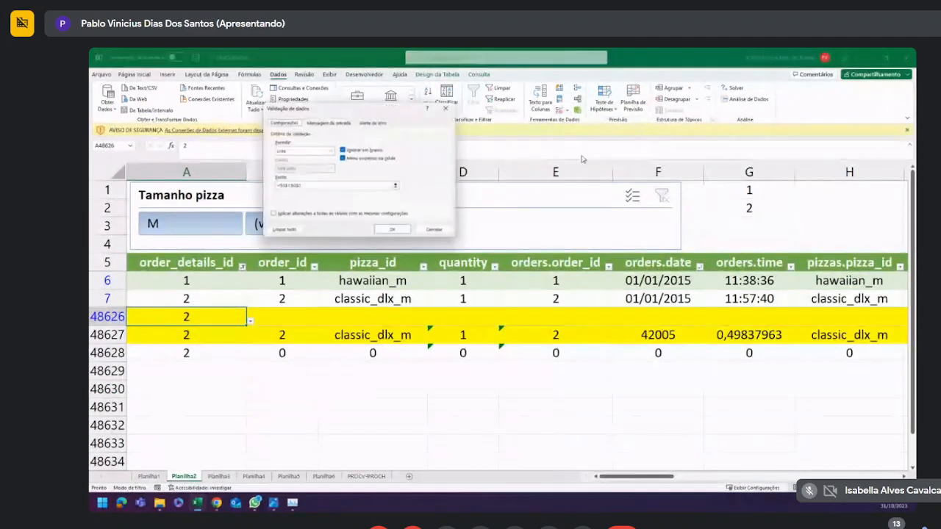
left_click(281, 187)
left_click_drag(281, 187, 272, 186)
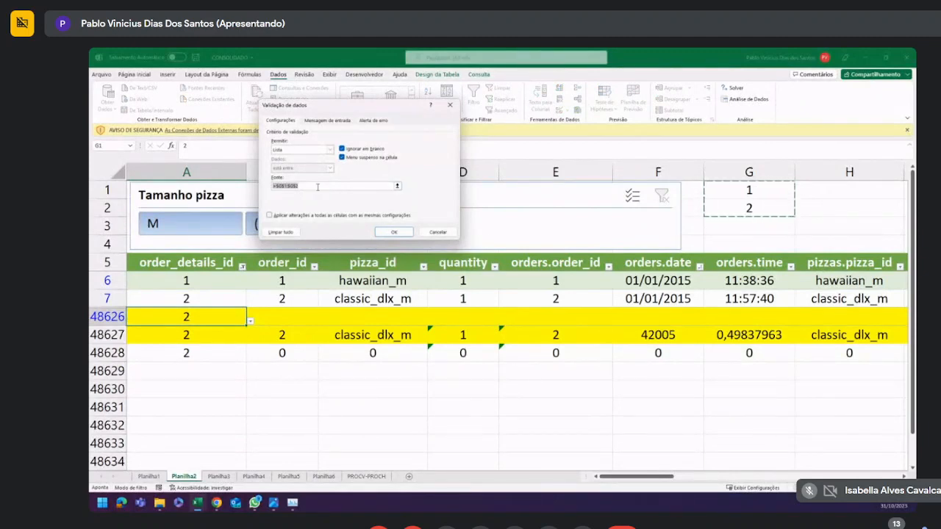
key("BackSpace")
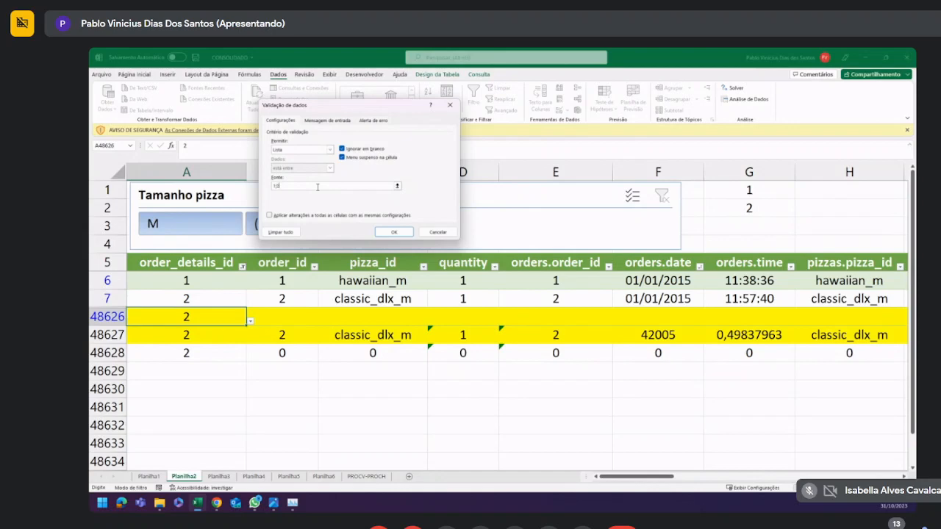
left_click(392, 233)
Clear the helper values from G1:G2 and test A48626's list by choosing 2 and 1 in turn.
left_click_drag(761, 190, 762, 213)
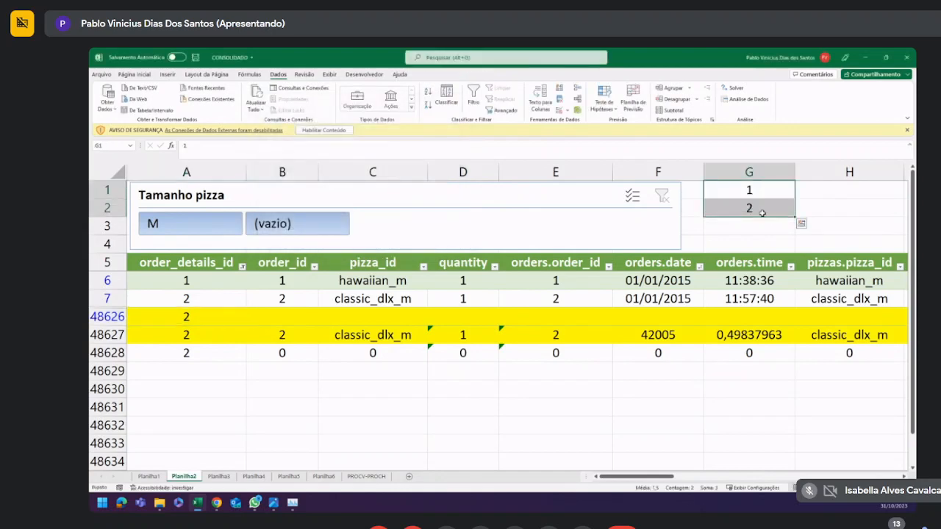
key("Delete")
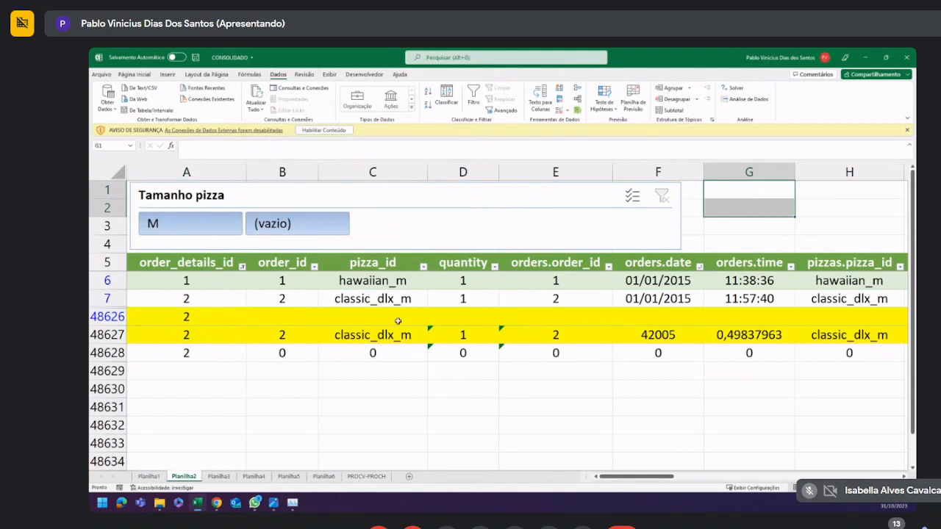
left_click(208, 318)
left_click(251, 323)
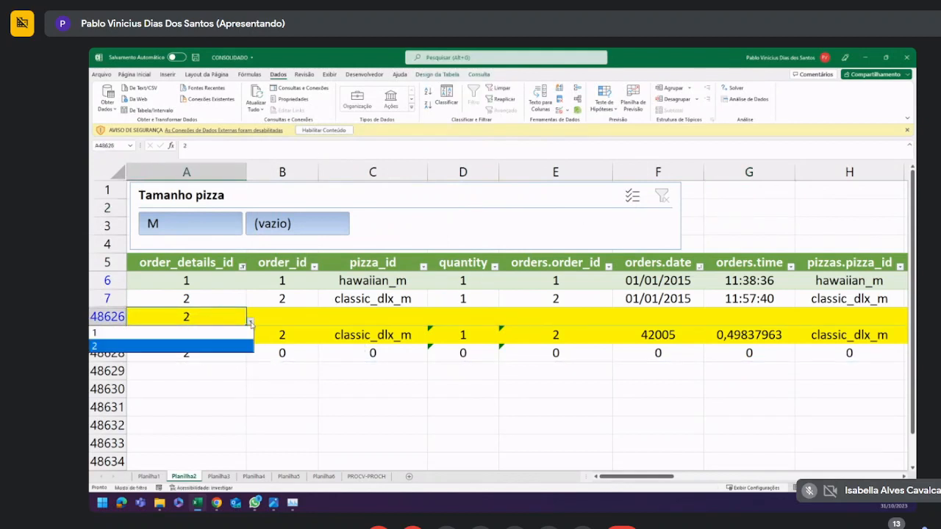
left_click(130, 345)
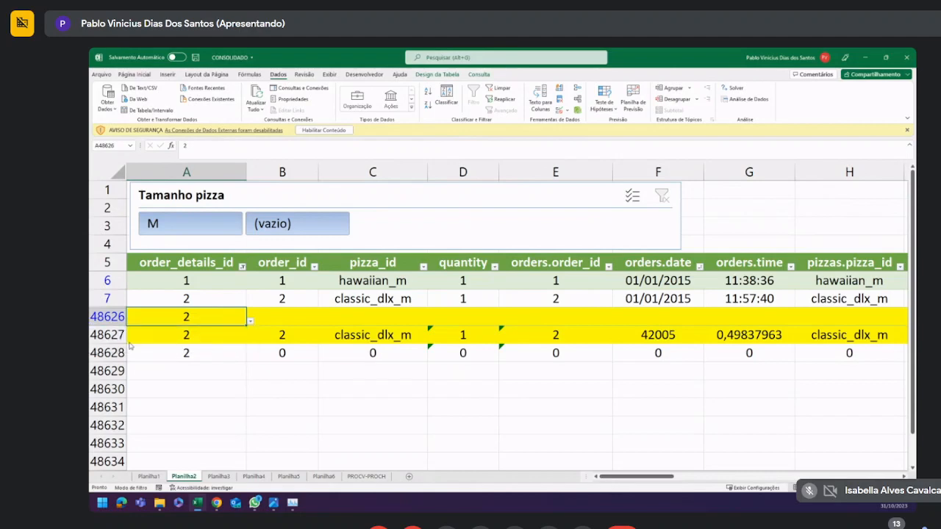
left_click(250, 321)
left_click(210, 333)
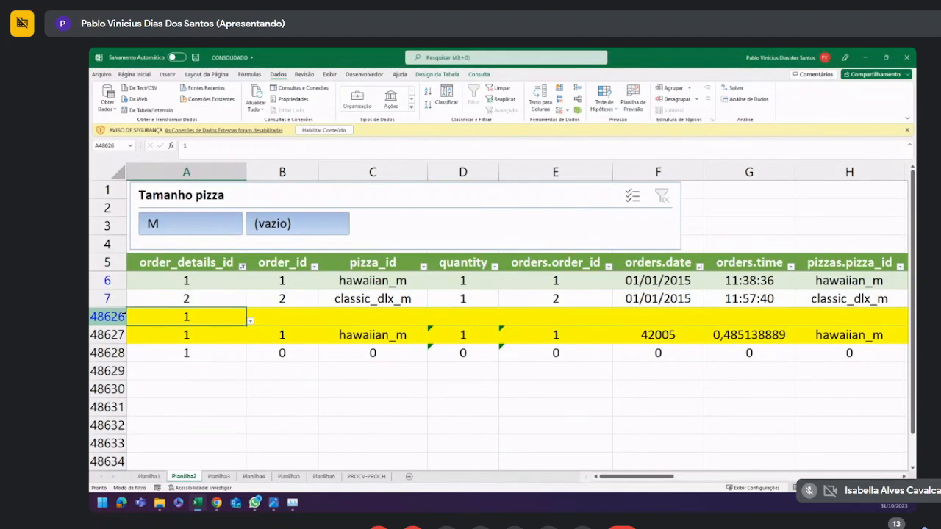
Clear the contents of rows 48626 to 48628 below the order data.
left_click_drag(114, 316, 120, 353)
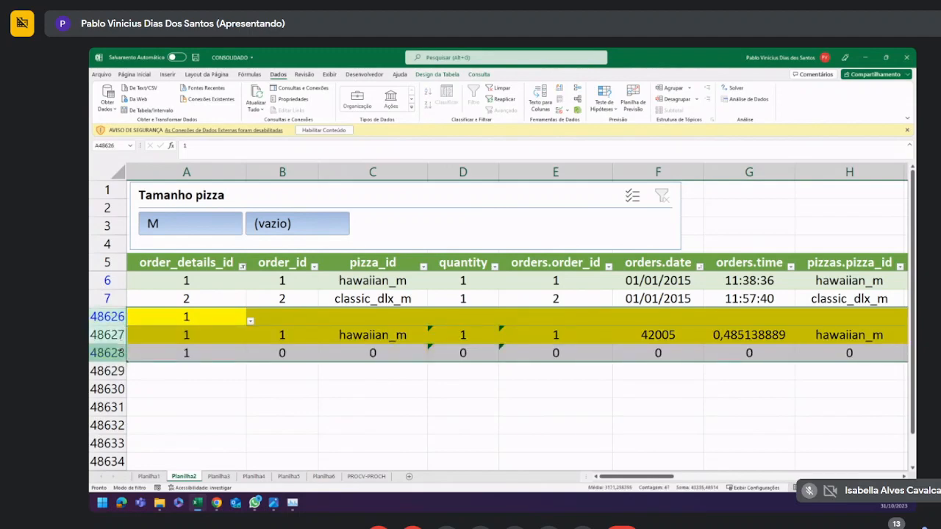
key("Delete")
left_click(259, 319)
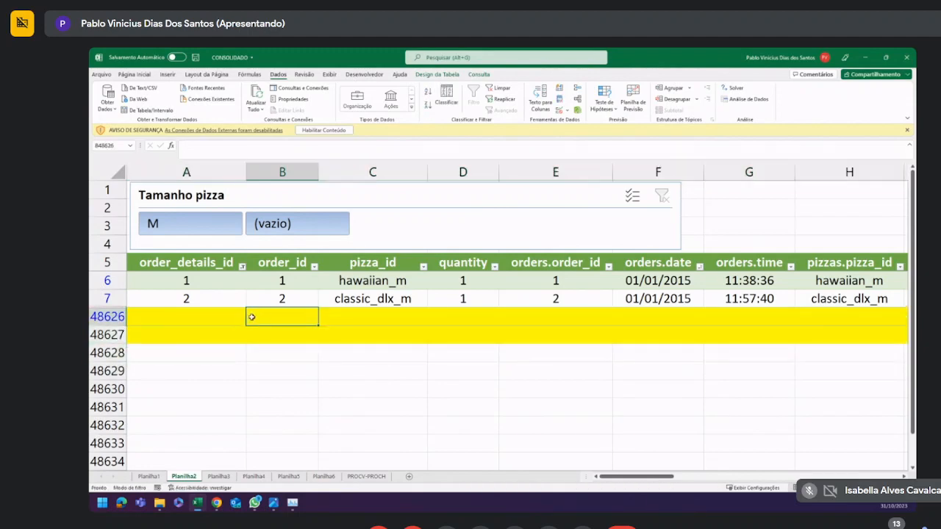
Fill blank cell B48626 over A48626 to remove the validation list from it.
left_click(232, 319)
left_click(279, 321)
left_click_drag(319, 325, 153, 330)
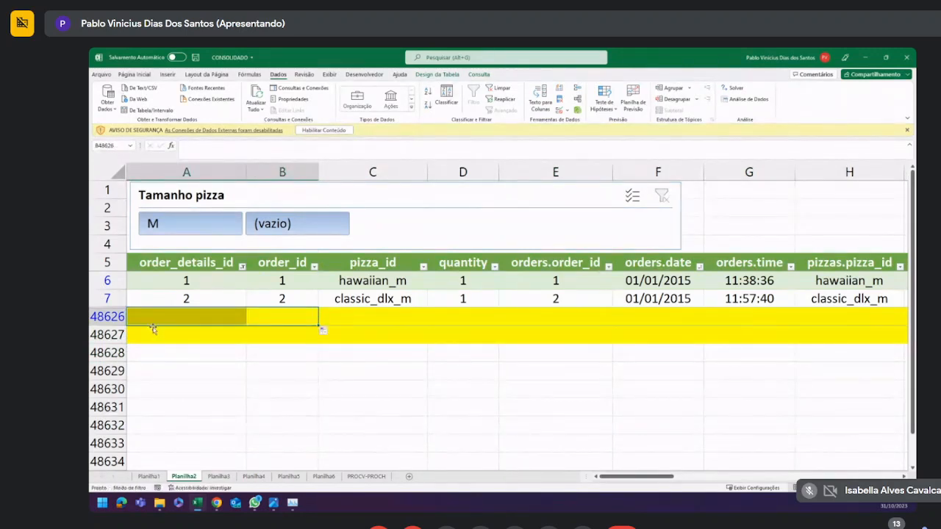
left_click(169, 355)
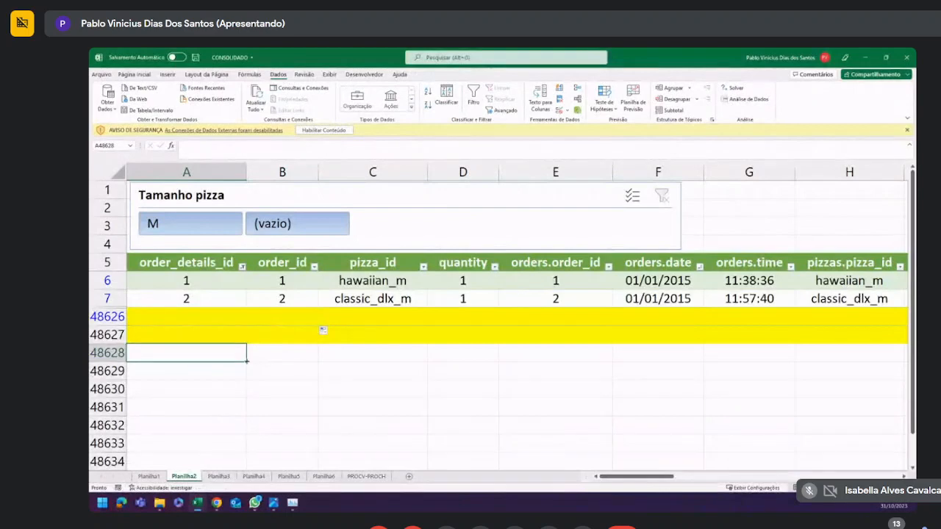
Remove the yellow fill from rows 48626 and 48627 (Sem Preenchimento).
left_click_drag(107, 317, 107, 334)
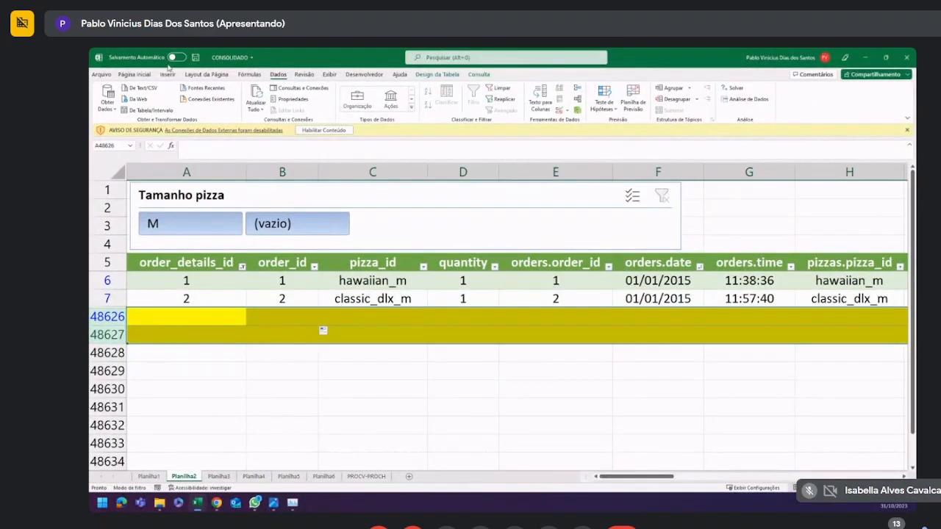
left_click(145, 75)
left_click(284, 105)
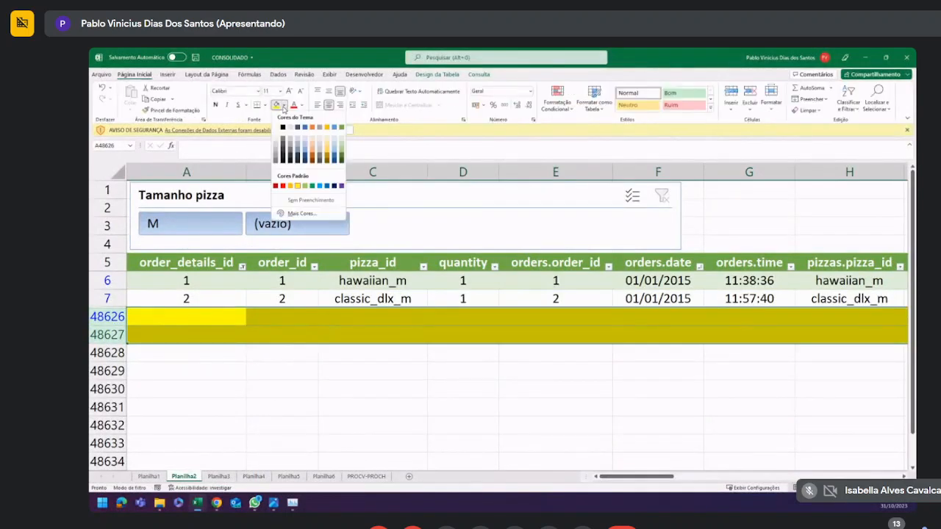
left_click(288, 200)
left_click(285, 367)
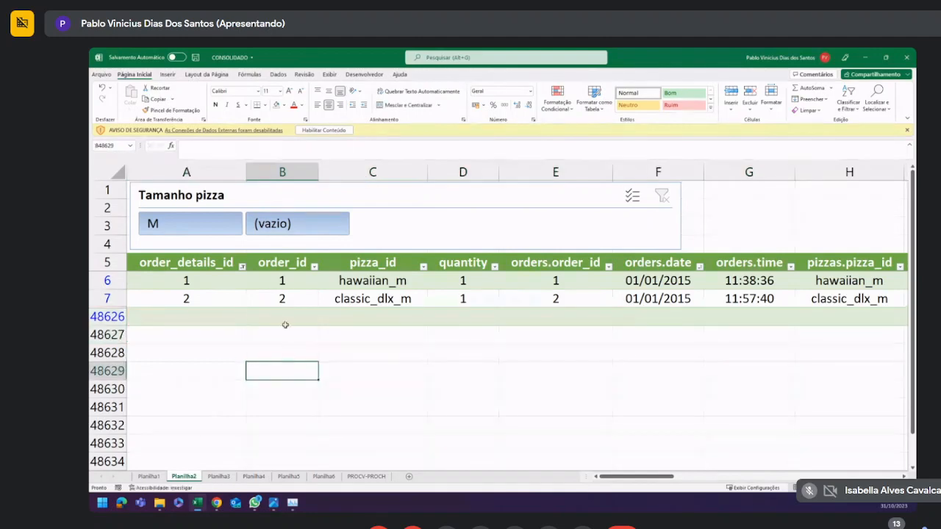
Delete the empty table row at row 48626.
right_click(170, 321)
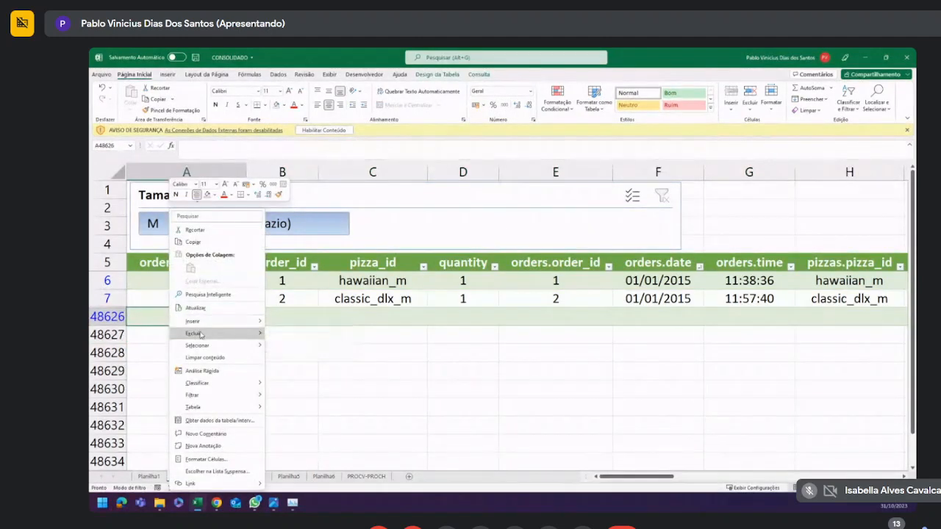
mouse_move(200, 335)
left_click(283, 346)
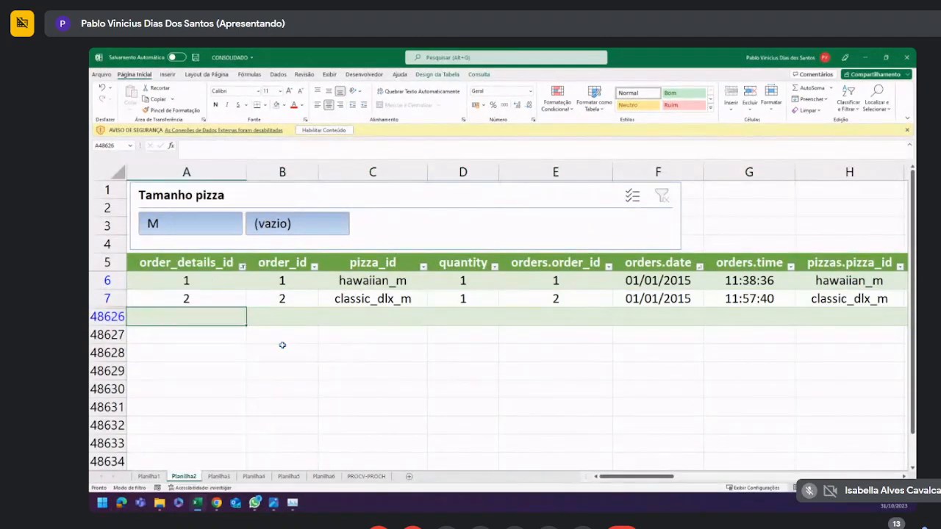
Clear all filters from the order table in Planilha2.
left_click(310, 292)
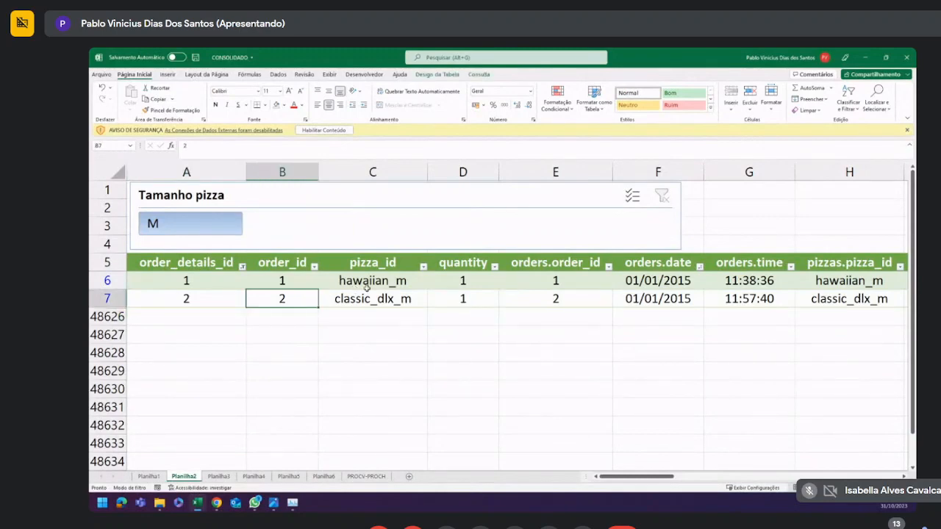
left_click(271, 279)
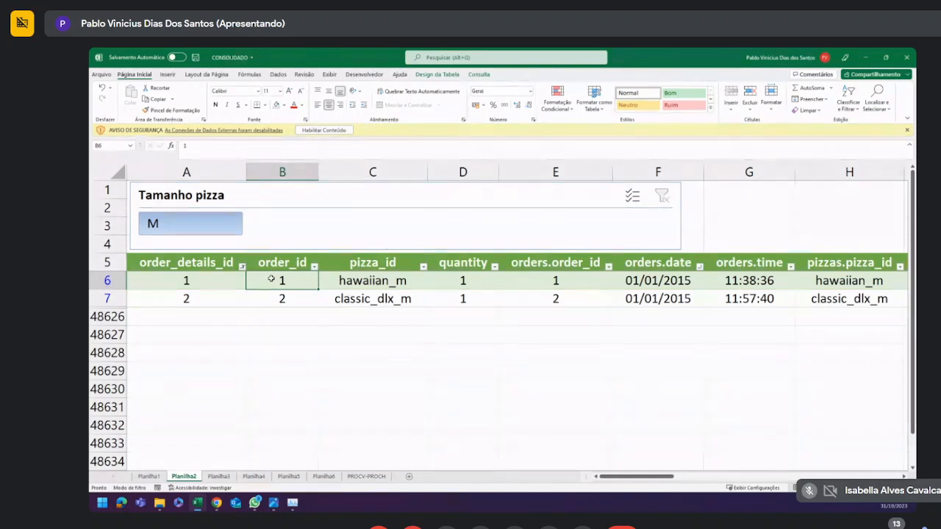
key("alt")
key("s")
key("l")
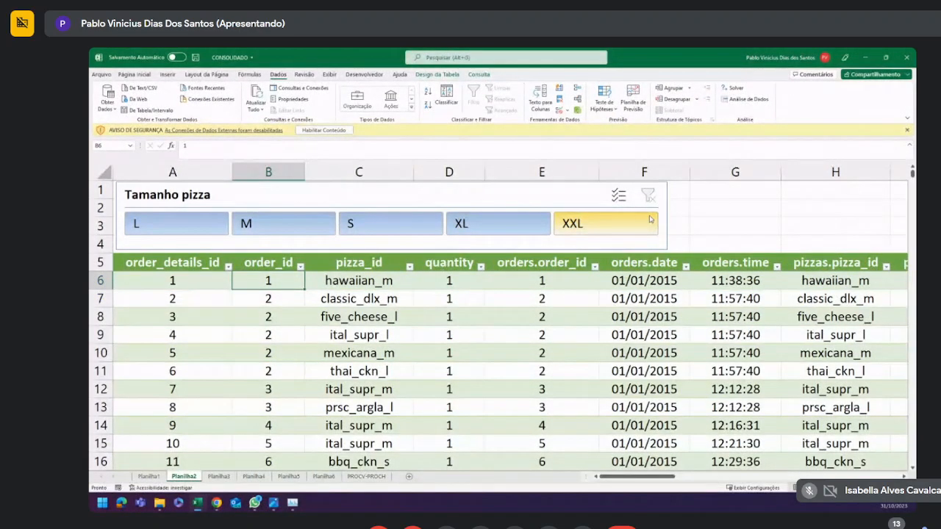
scroll(592, 309, "down", 2, "ctrl")
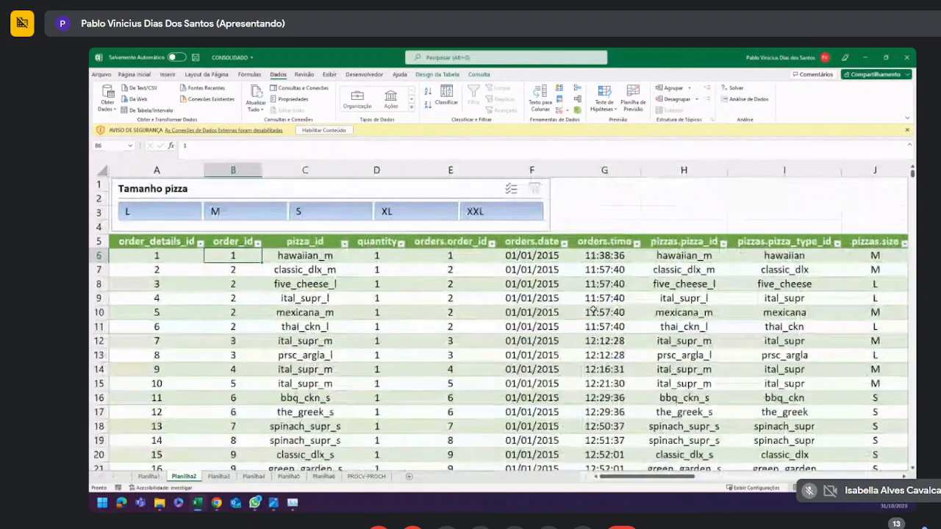
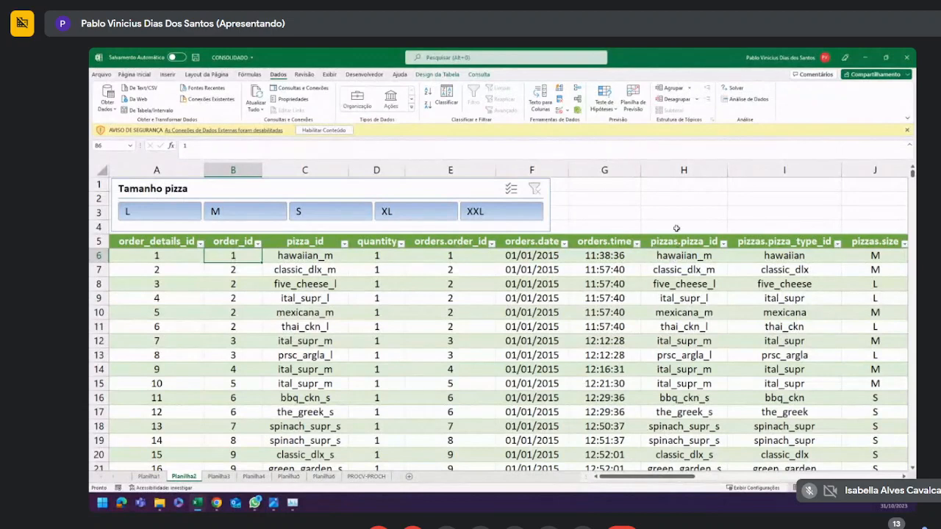
left_click(631, 194)
left_click(598, 213)
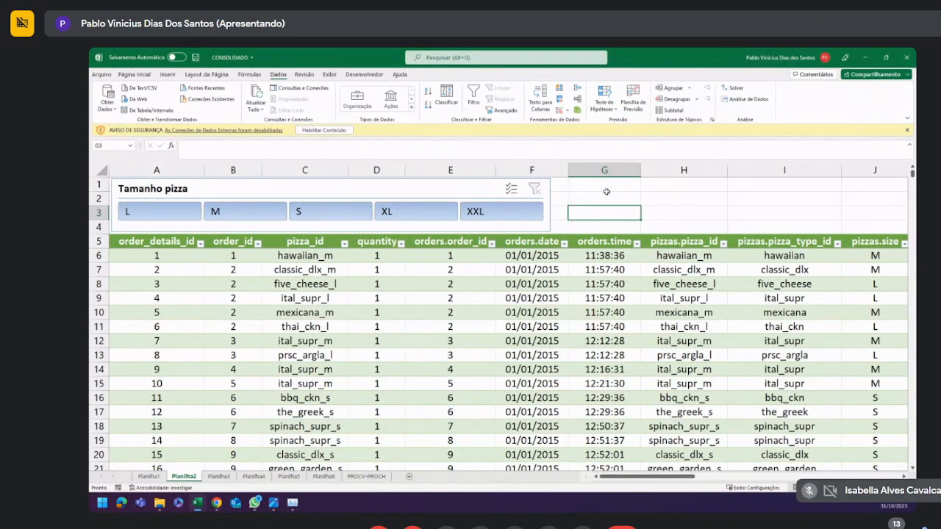
left_click(601, 201)
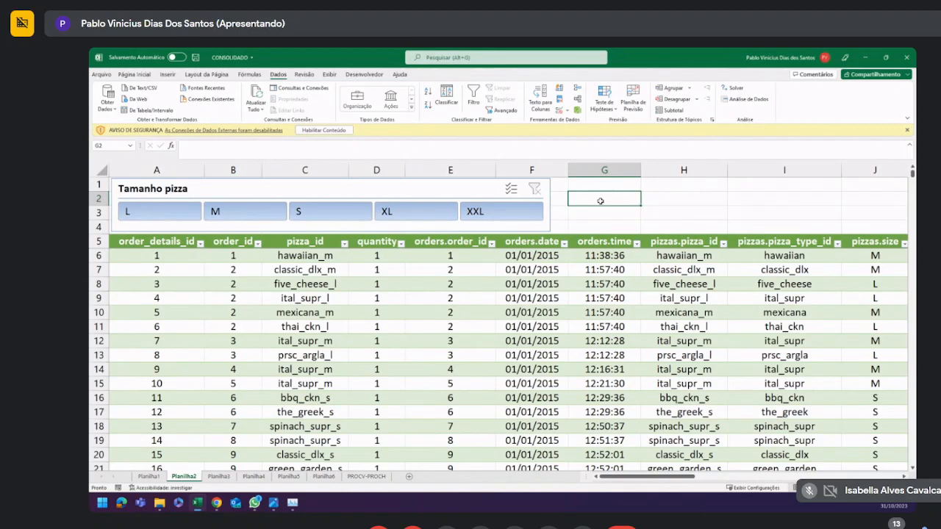
left_click(602, 298)
left_click(606, 352)
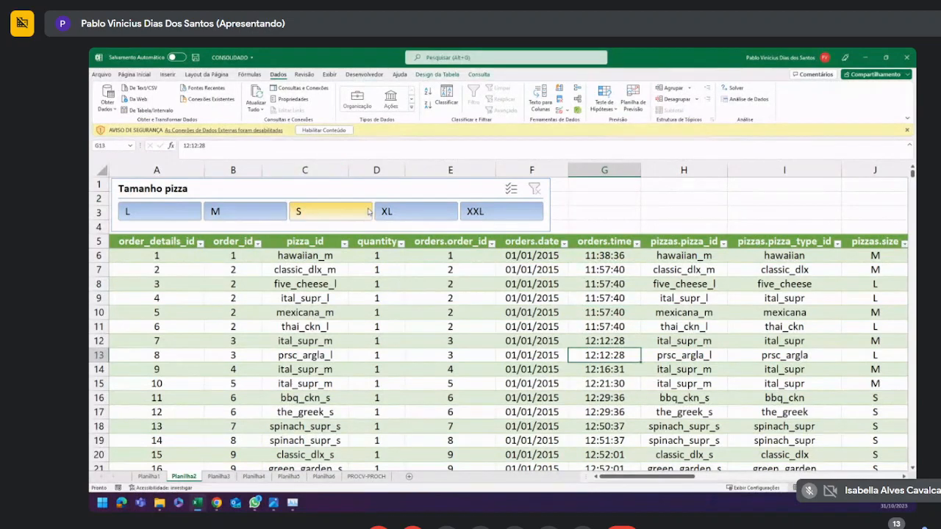
left_click(333, 192)
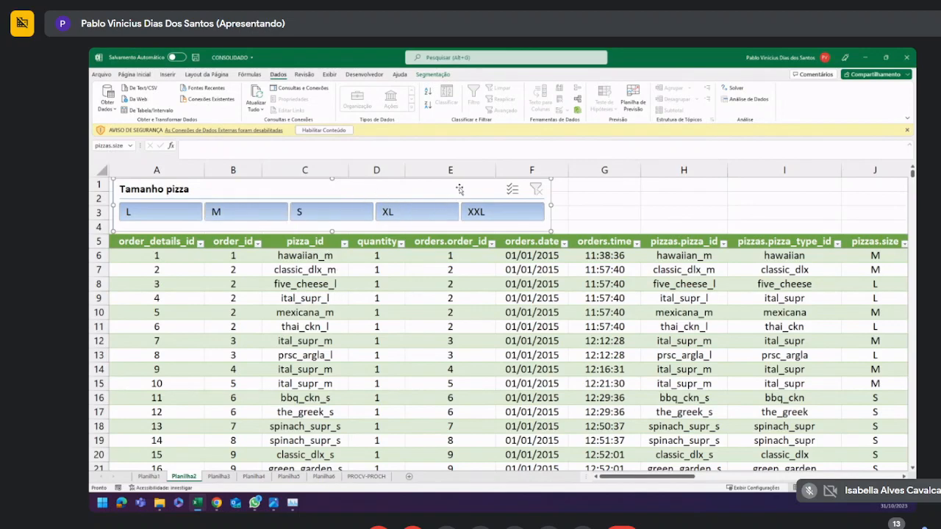
left_click(450, 352)
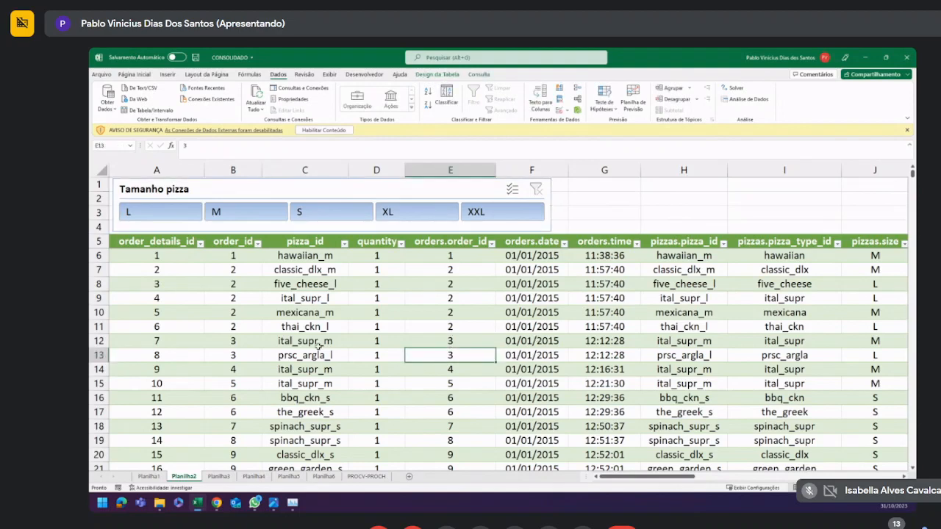
key("alt+Tab")
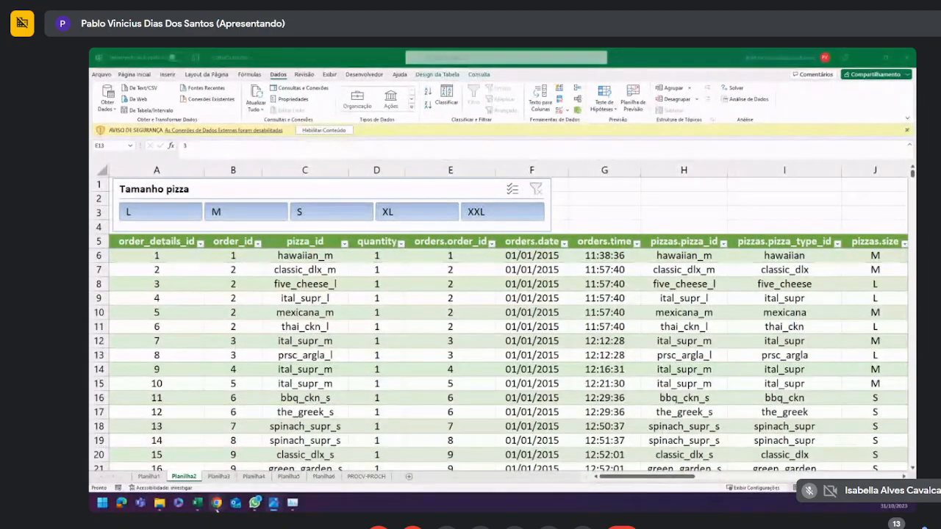
mouse_move(216, 503)
left_click(218, 461)
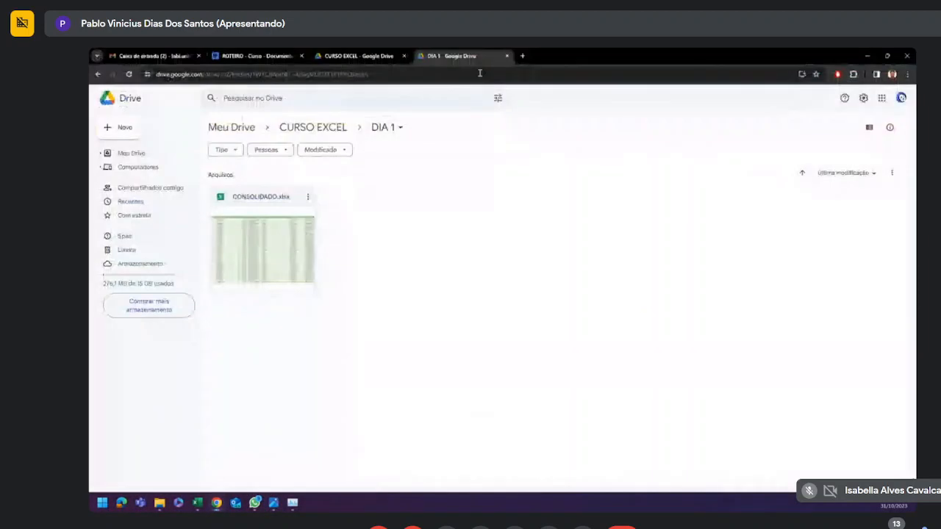
left_click_drag(535, 50, 89, 131)
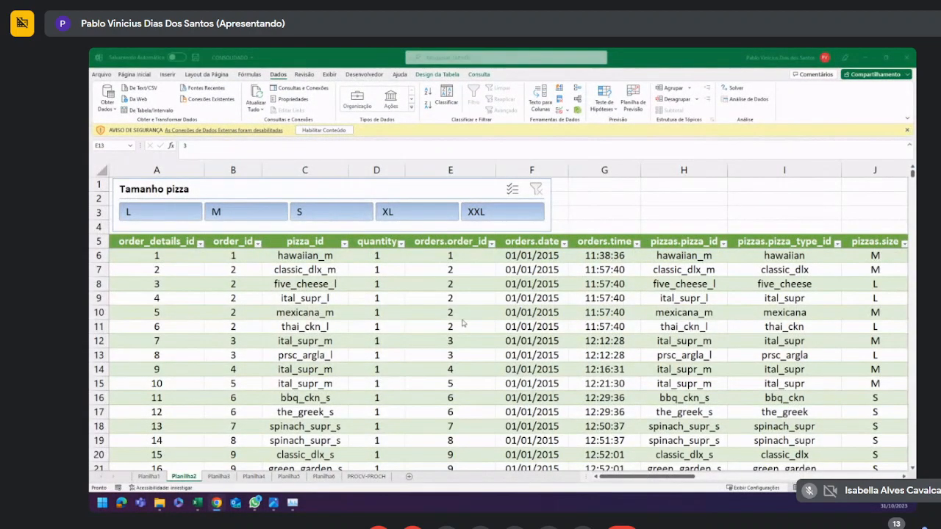
left_click(505, 285)
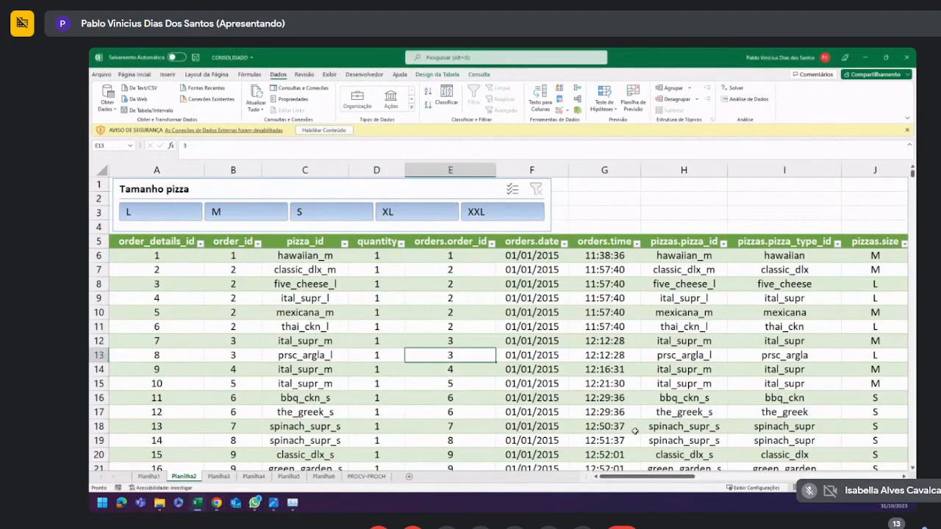
Insert a blank table column before pizza_type.ingredients.1, right after pizza_type.category.
left_click_drag(629, 477, 660, 476)
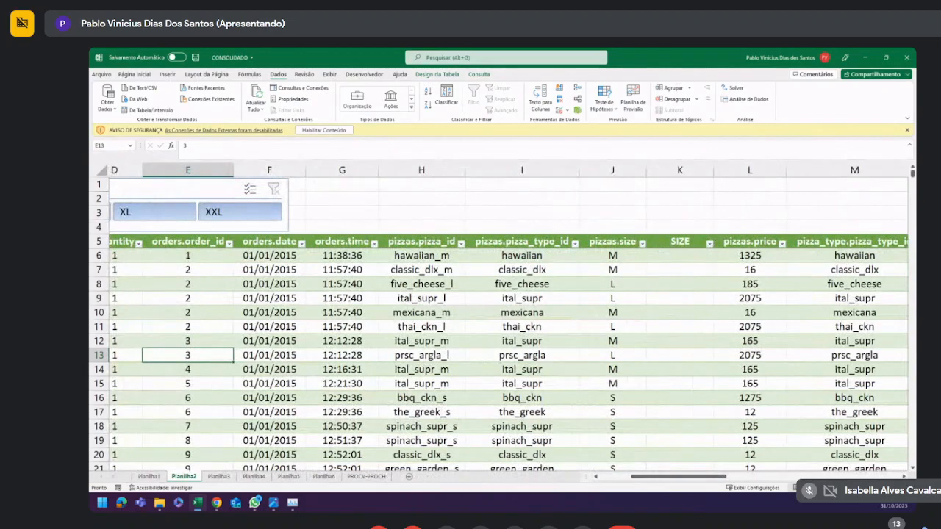
key("alt+Tab")
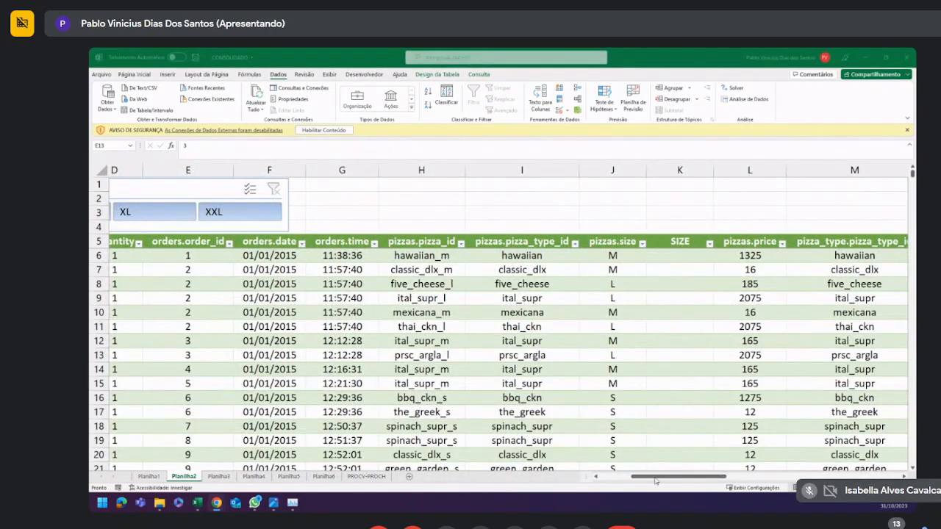
left_click_drag(654, 474, 685, 483)
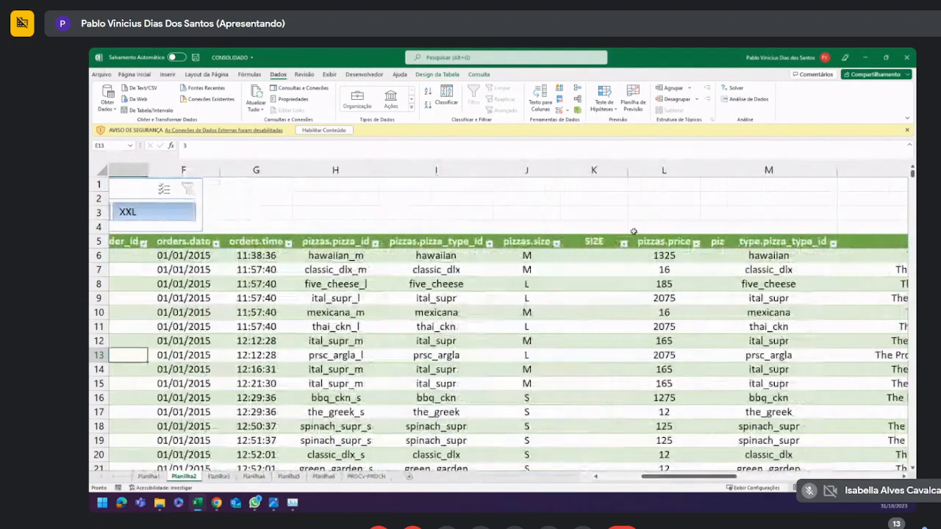
left_click(726, 241)
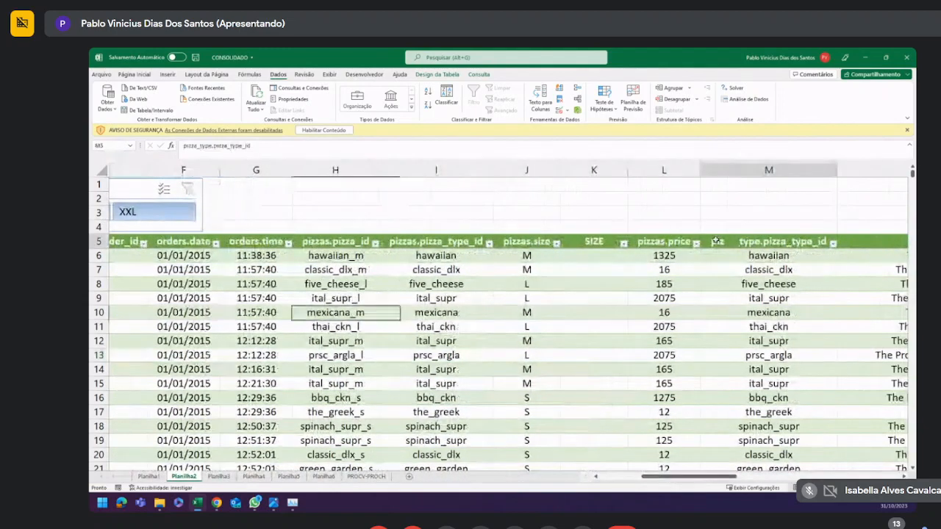
left_click(709, 196)
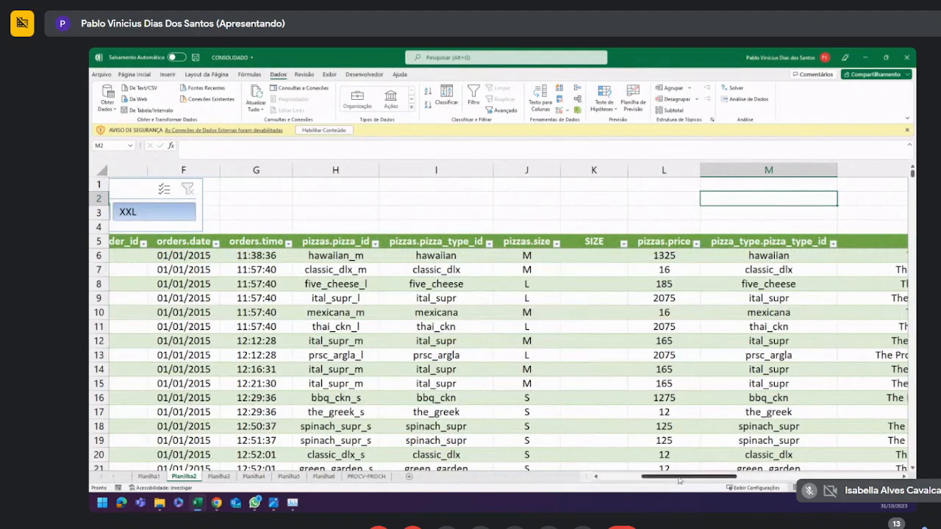
left_click_drag(680, 480, 720, 482)
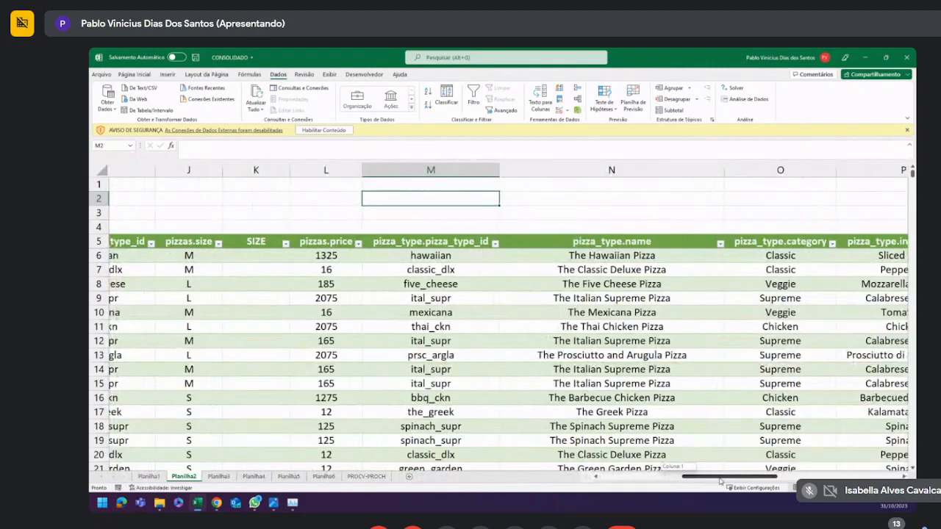
left_click_drag(720, 482, 725, 482)
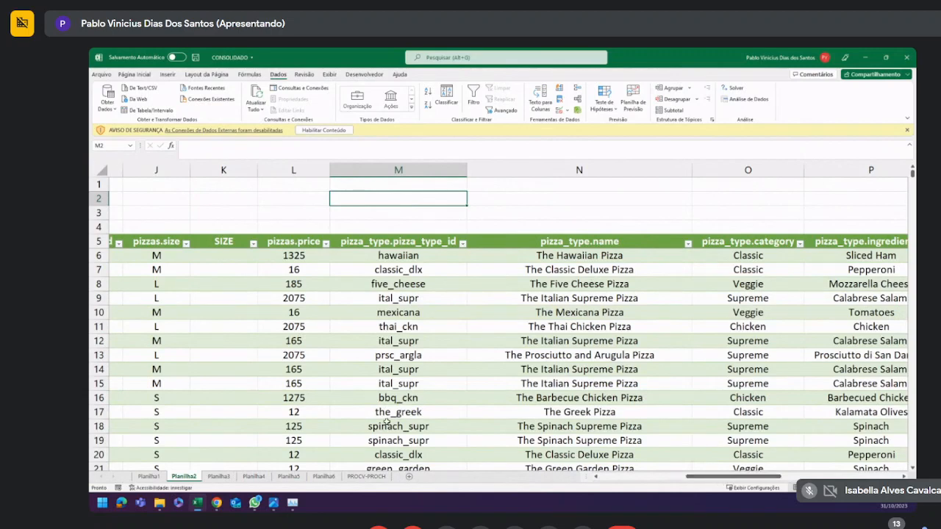
left_click(764, 245)
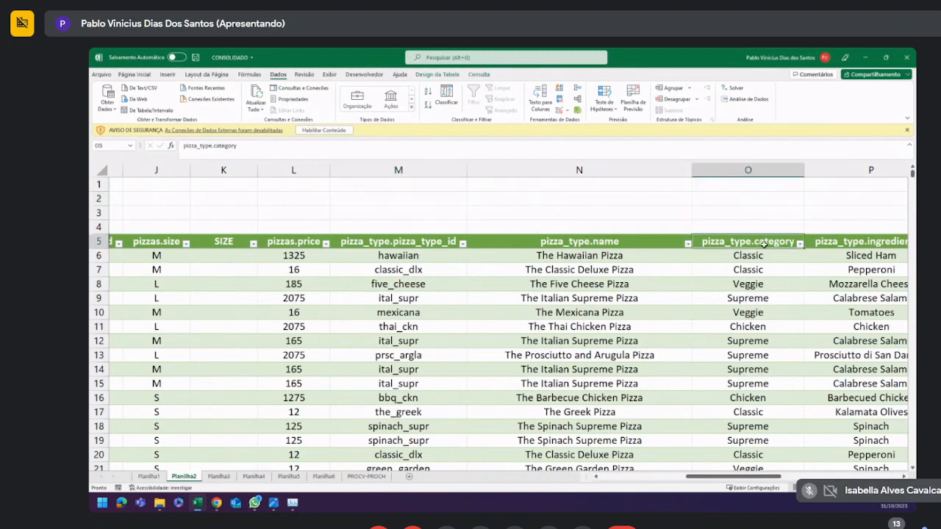
left_click(813, 241)
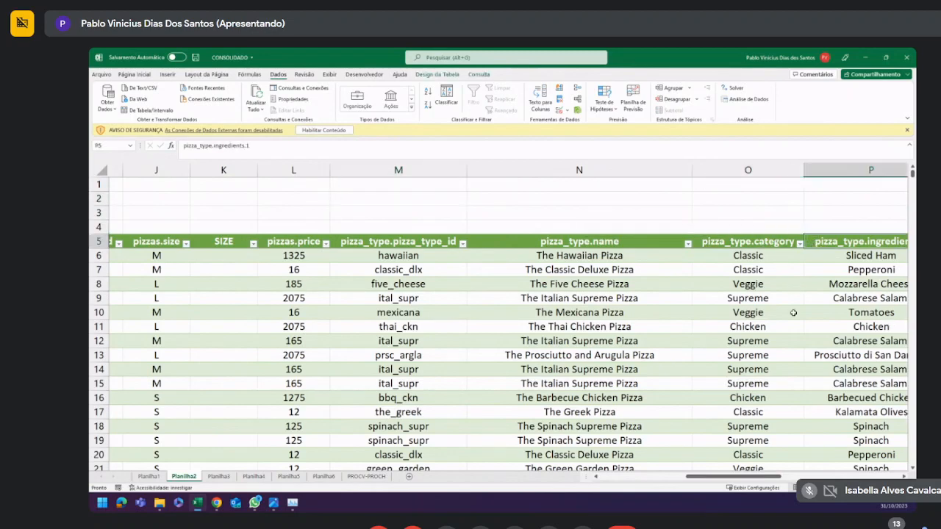
right_click(820, 243)
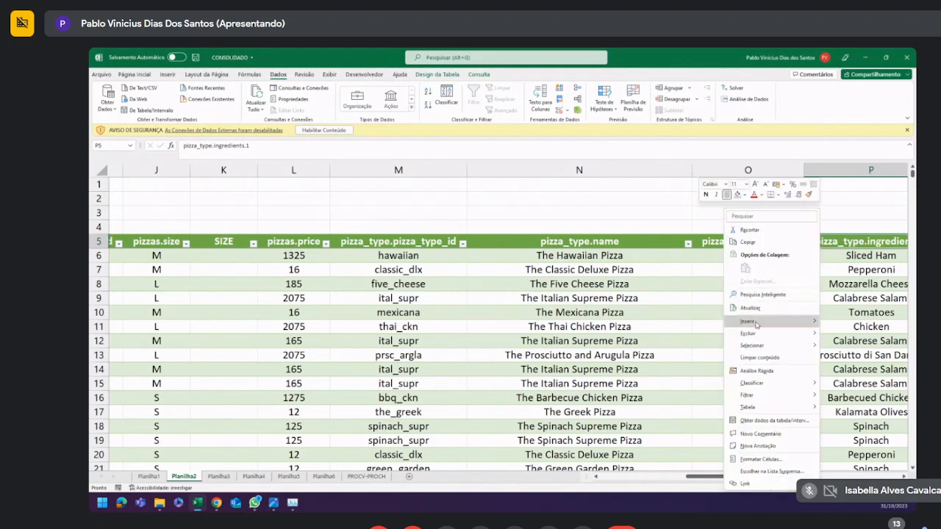
left_click(832, 323)
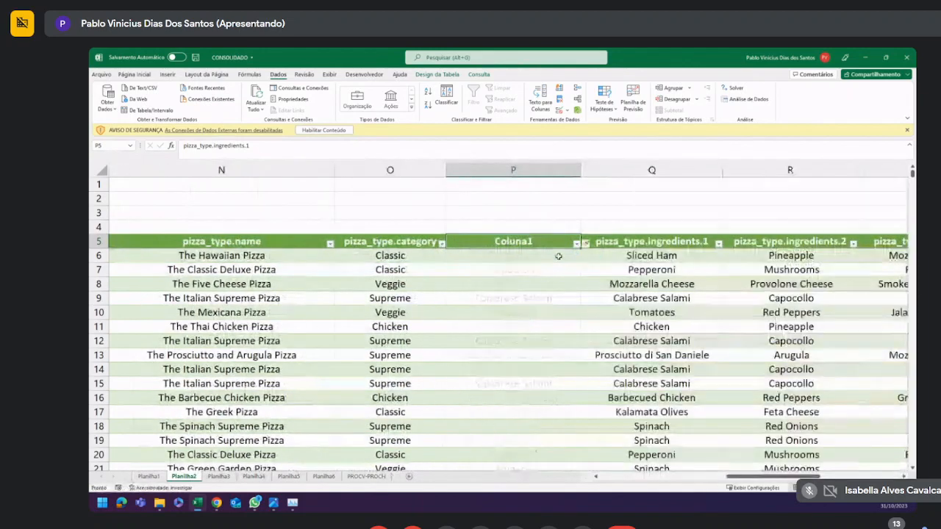
Fill the header cell P5 of the newly inserted column with orange.
left_click(135, 74)
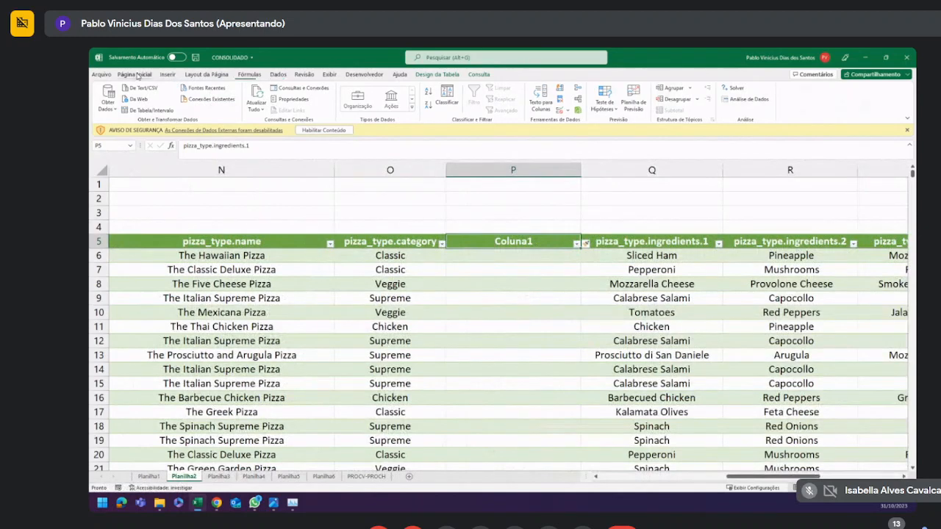
left_click(283, 105)
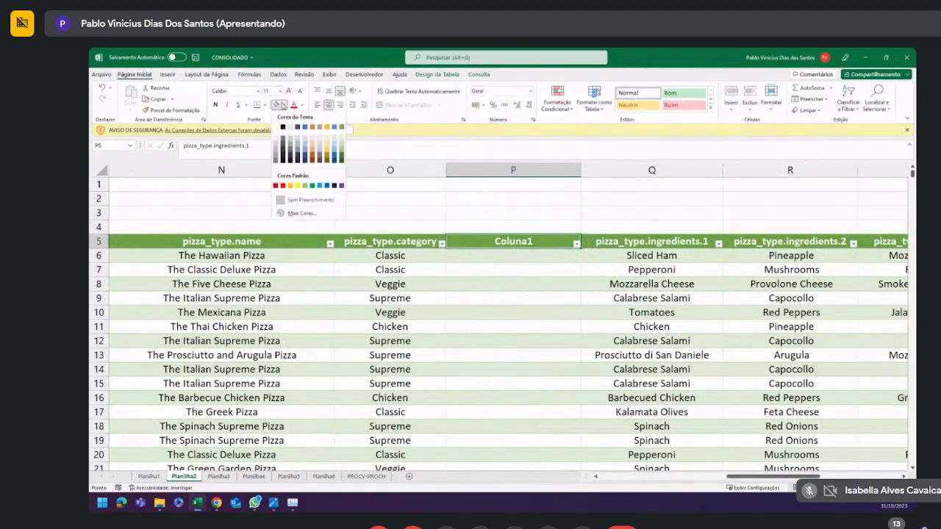
left_click(317, 129)
Start a CONCATENAR formula in cell P6, the first data cell of Coluna1.
left_click(512, 255)
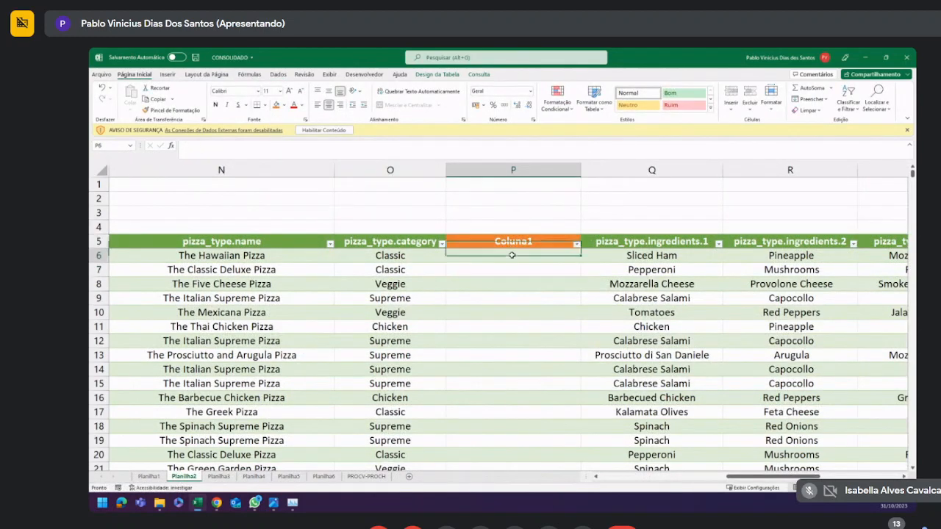
type("=CONCAT(")
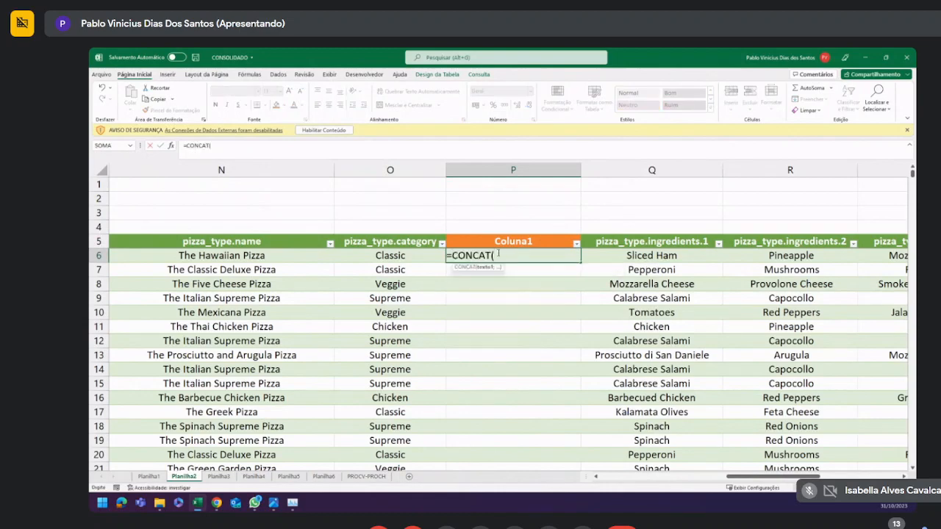
key("BackSpace")
key("Down")
key("Tab")
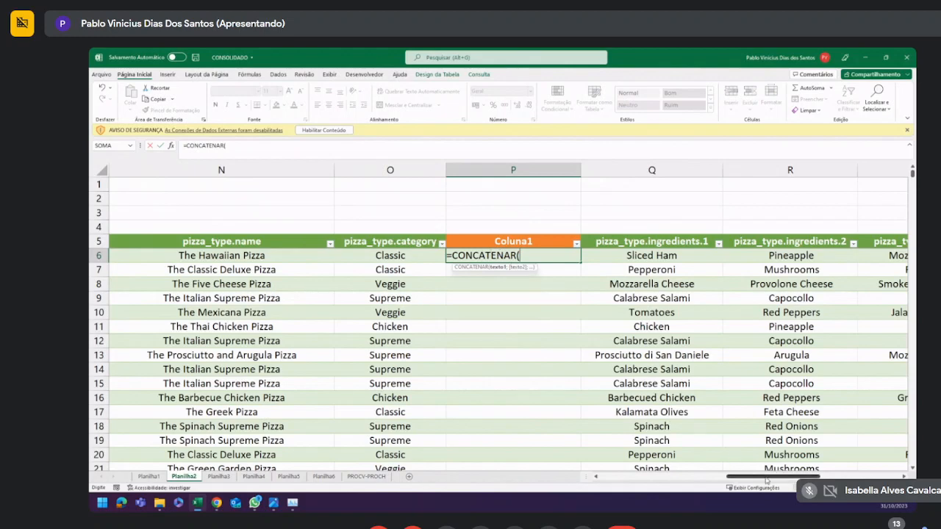
Complete the P6 formula as =CONCATENAR("Olá";"mundo") to join the two texts.
left_click_drag(767, 480, 741, 478)
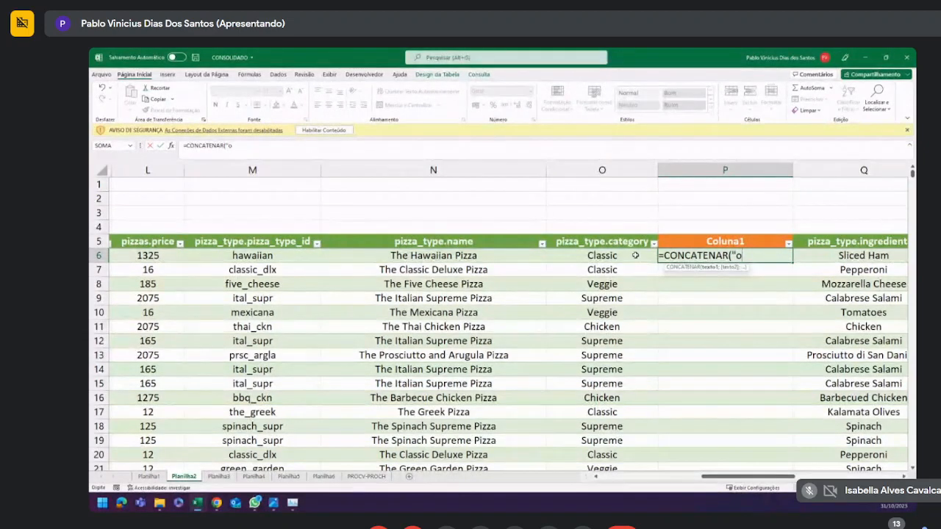
key("BackSpace")
key("BackSpace")
type("\"O´s")
key("BackSpace")
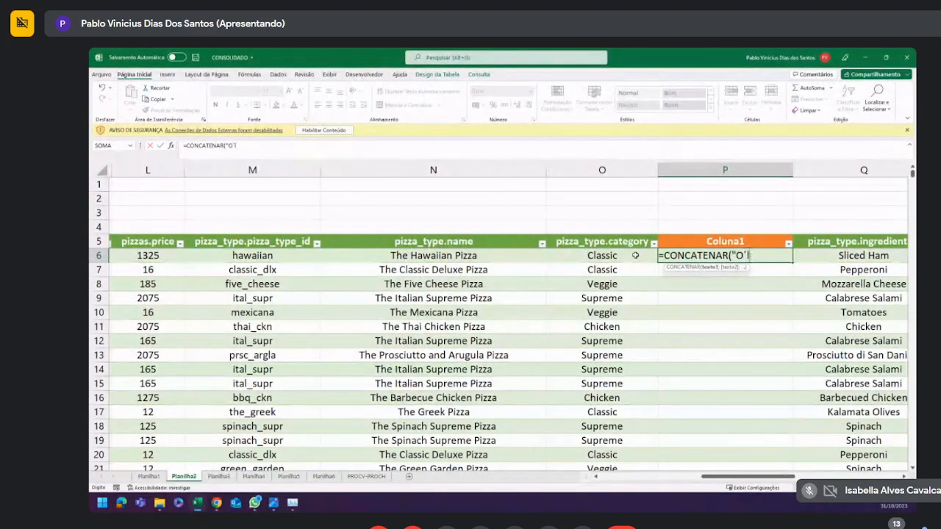
key("BackSpace")
type("lá")
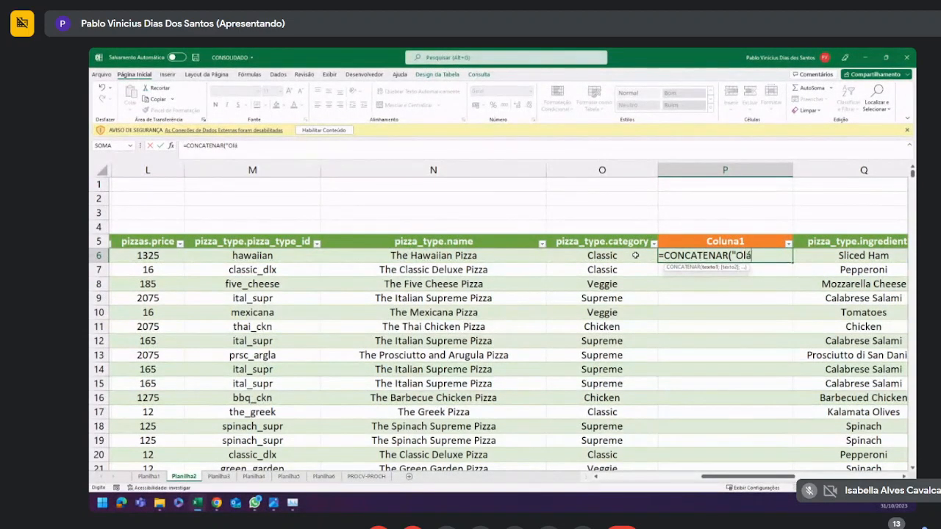
type("\";\"")
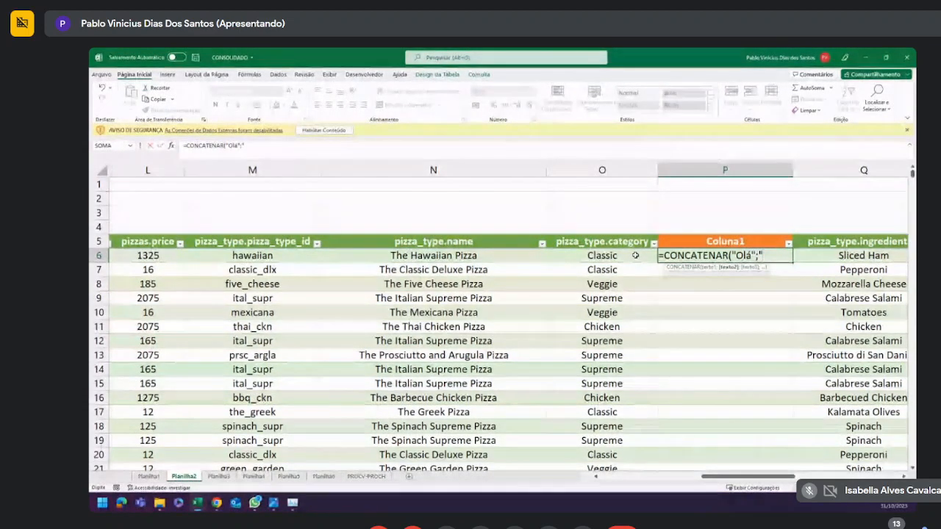
type("mundo")
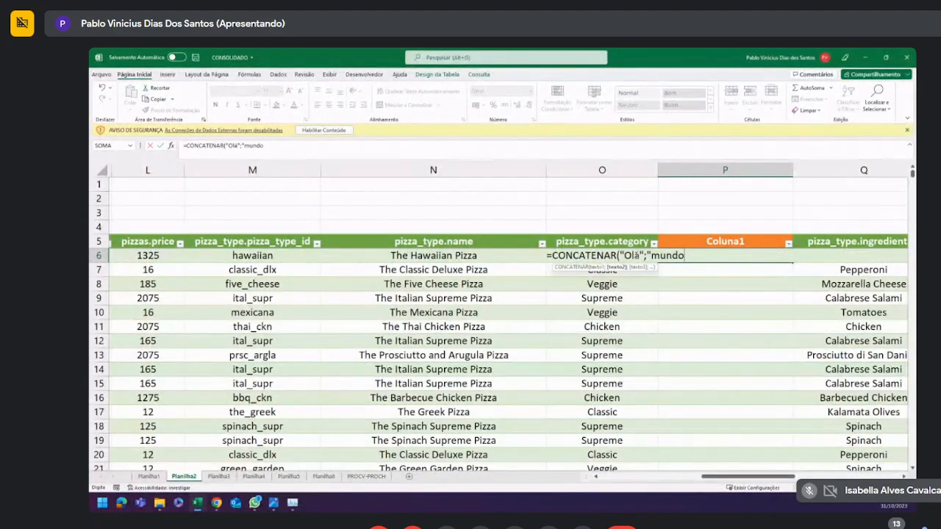
type("\")")
key("Return")
Check the Coluna1 results down to the last table row and back up at the header.
key("Left")
key("ctrl+Down")
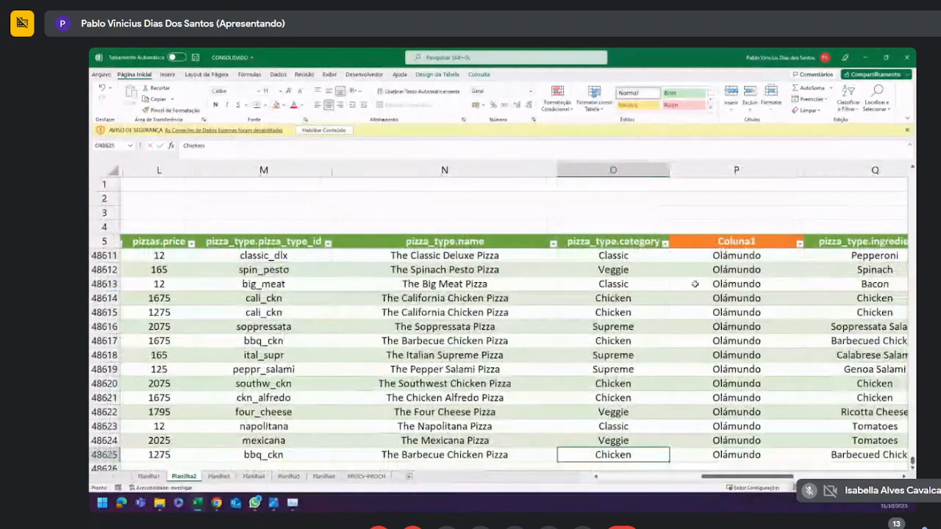
scroll(770, 298, "up", 13)
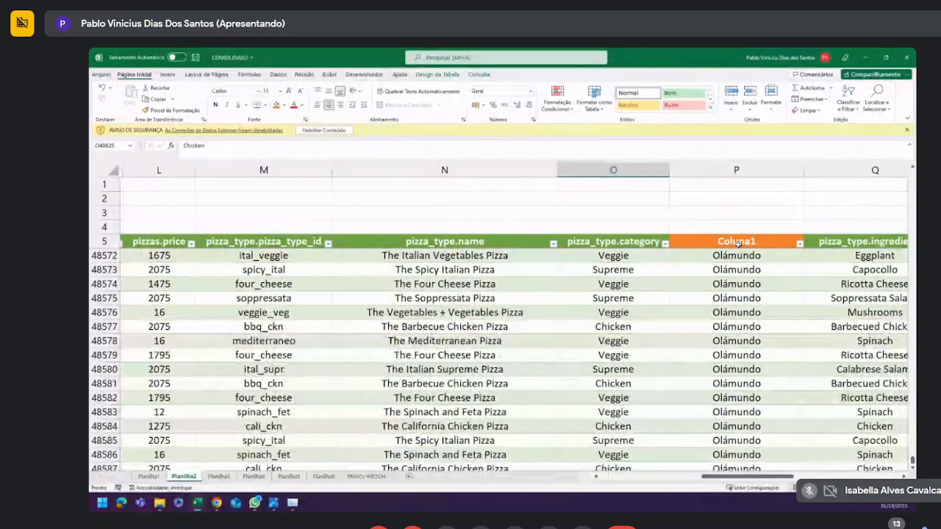
left_click(738, 243)
key("Down")
left_click(721, 287)
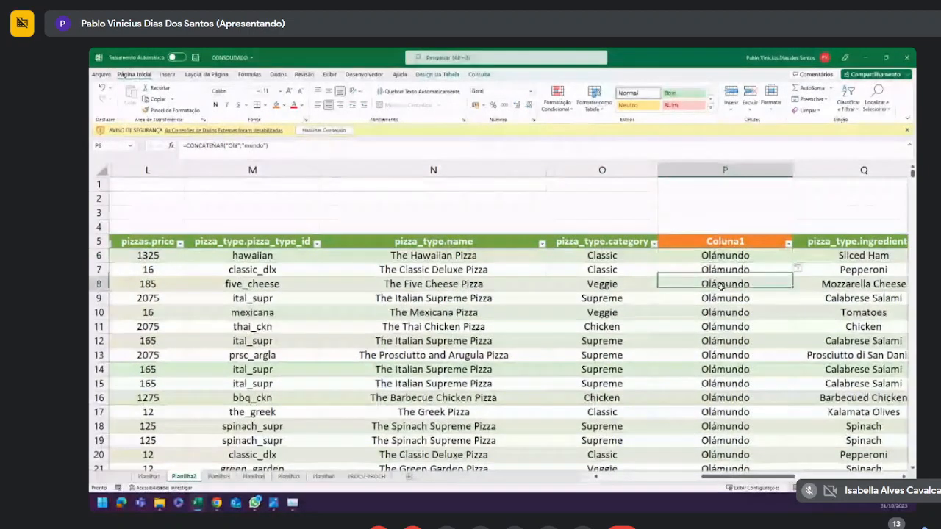
left_click(721, 242)
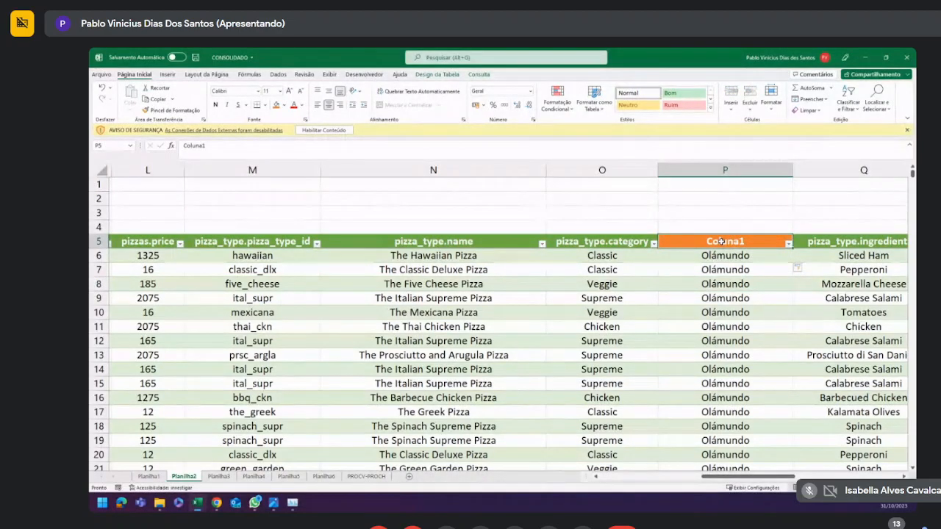
Add a comma after Olá in P6's formula so it reads =CONCATENAR("Olá,";"mundo").
left_click(720, 254)
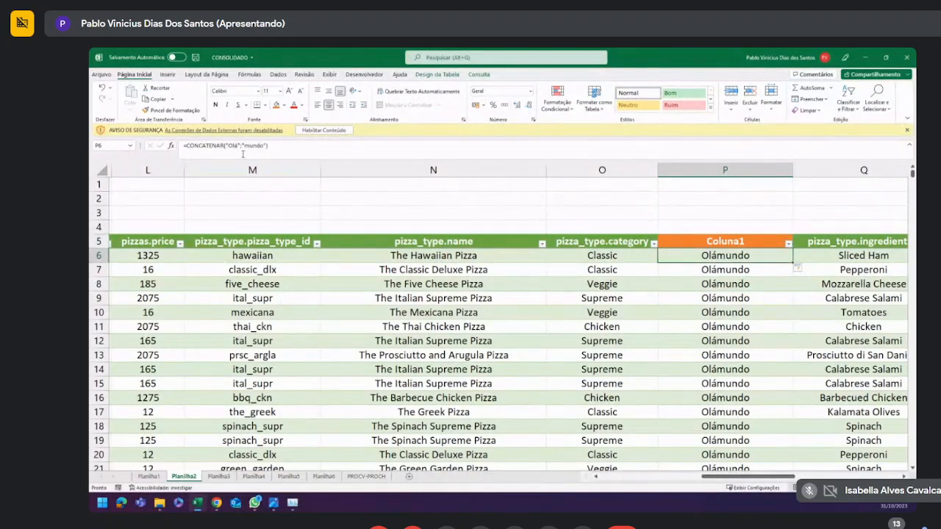
left_click(237, 146)
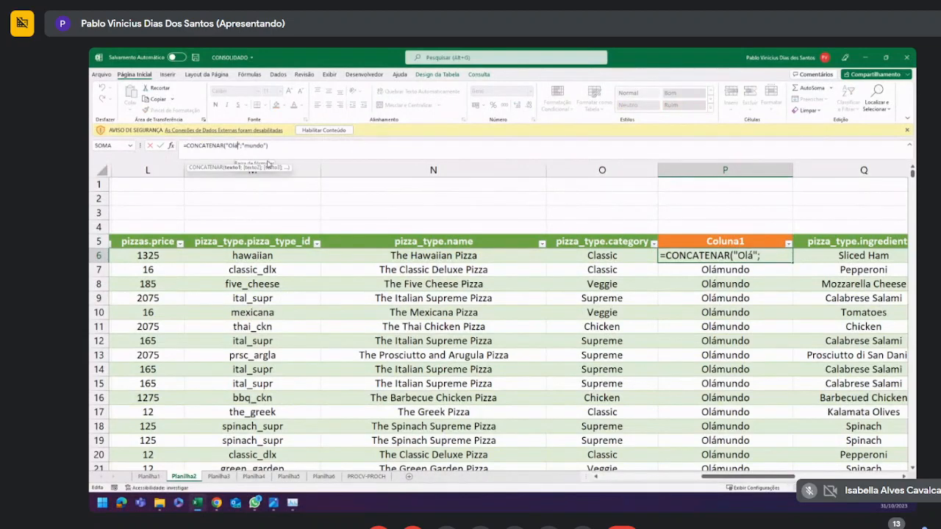
type(",")
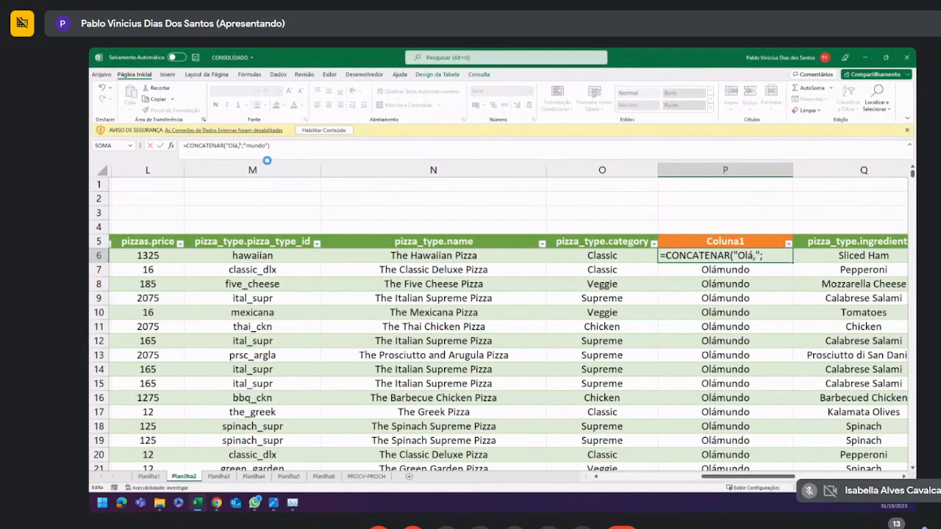
key("Return")
left_click(742, 299)
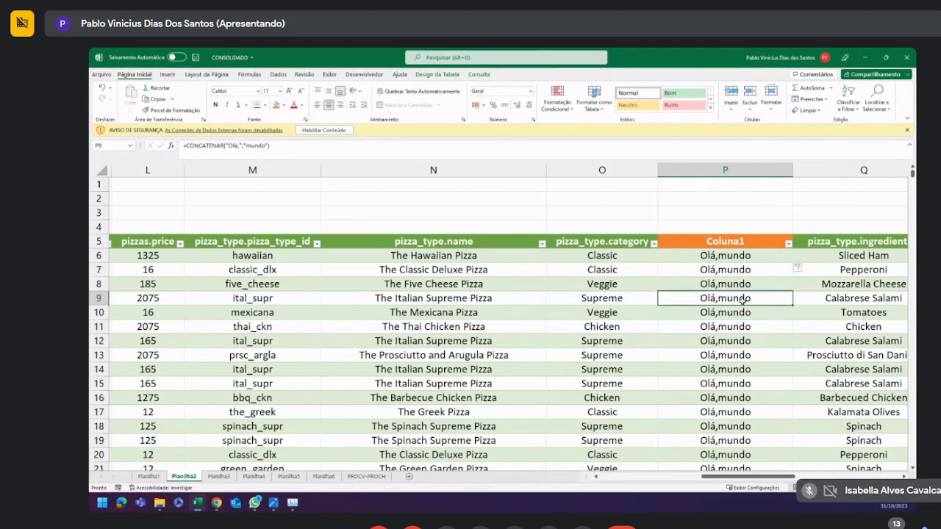
Inspect the joined text and formula in several Coluna1 cells, including P6, P16 and P10.
left_click(741, 259)
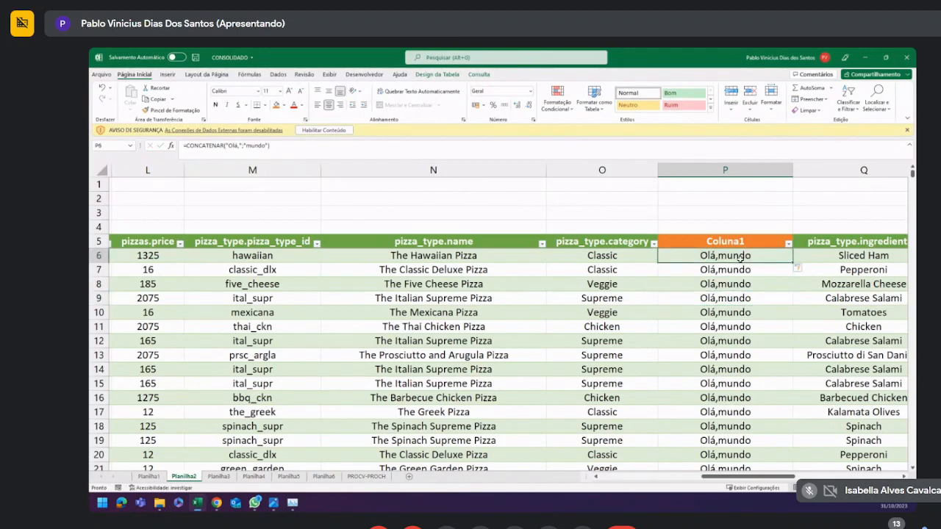
left_click(723, 215)
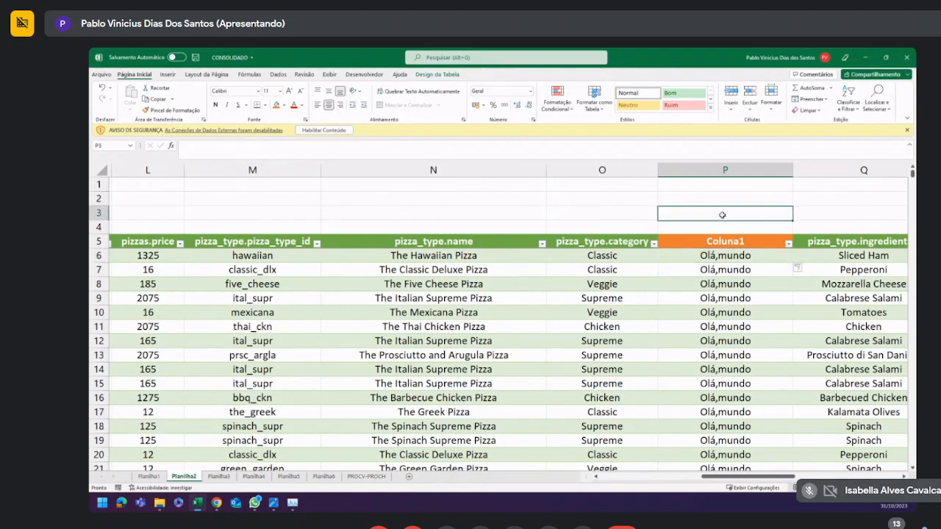
left_click(726, 257)
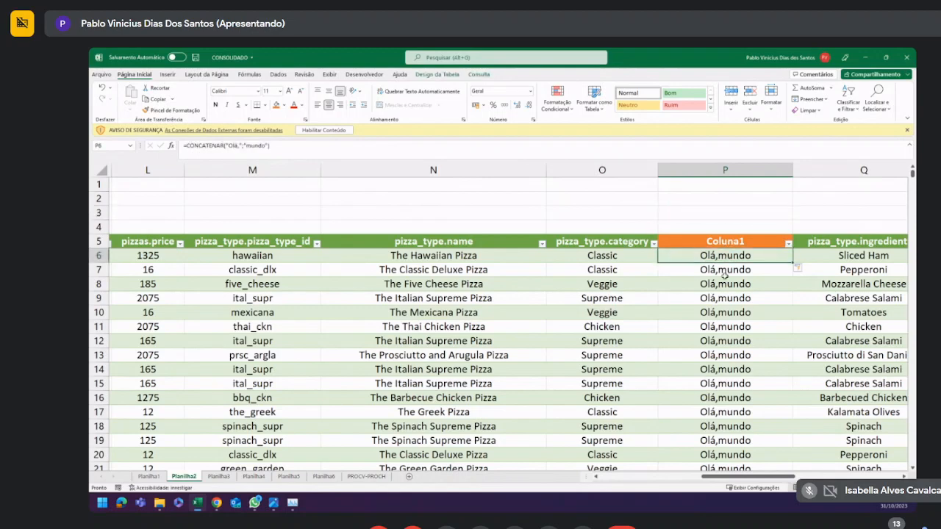
left_click(725, 301)
left_click(726, 393)
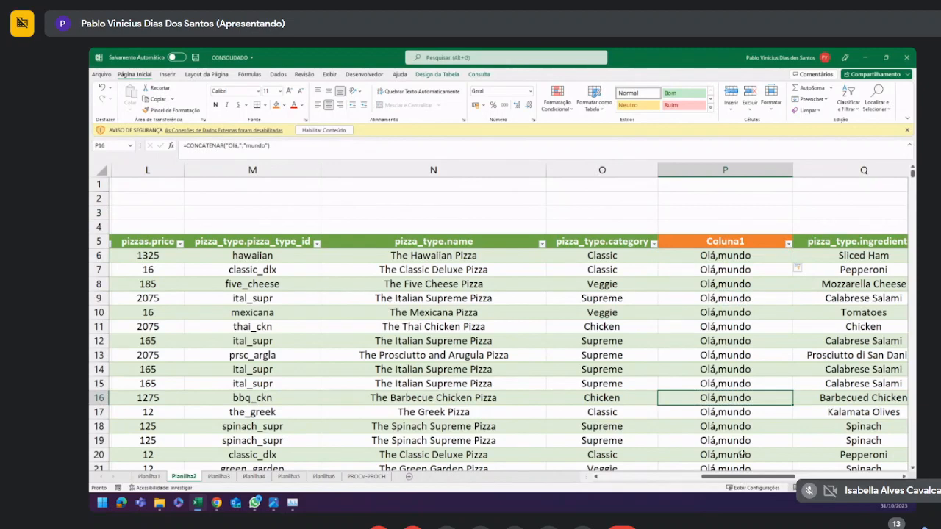
left_click(745, 313)
Highlight the data of the pizza_type.category and pizzas.size columns together as the fields to join.
left_click_drag(750, 481, 735, 476)
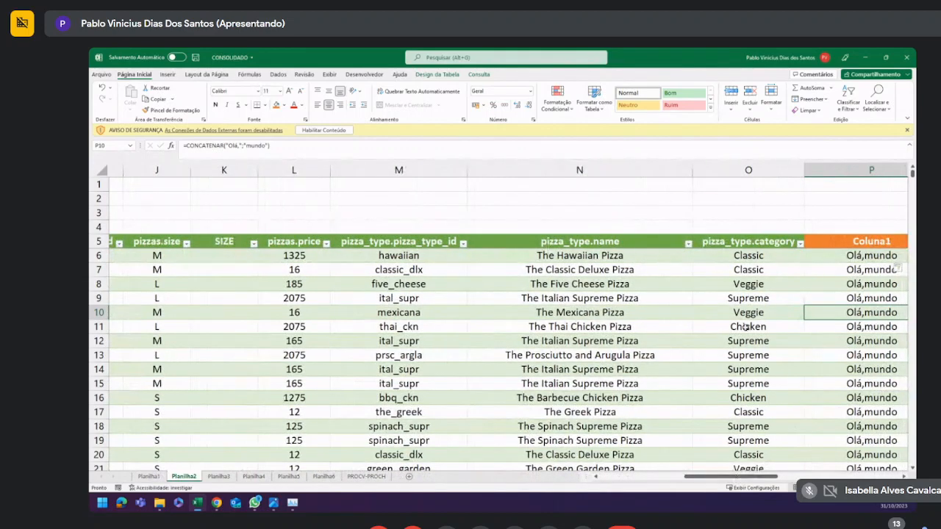
left_click(762, 262)
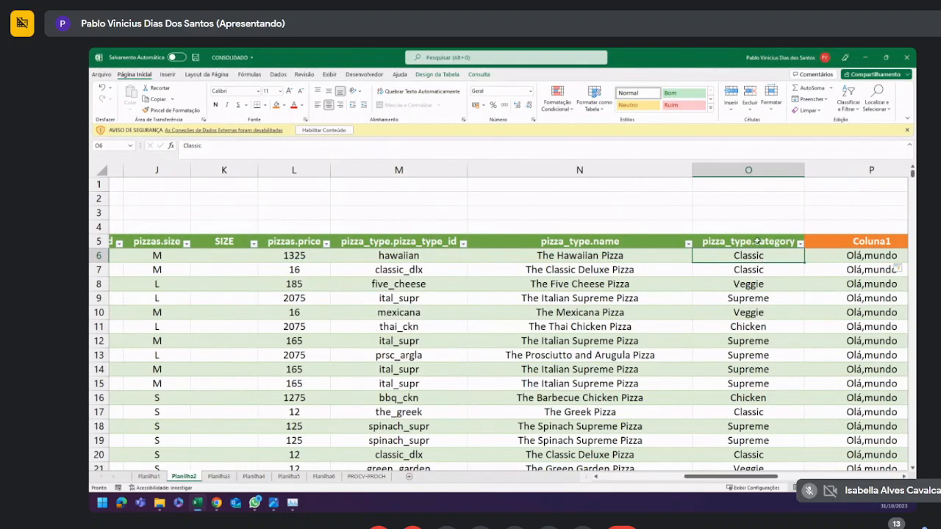
left_click(750, 241)
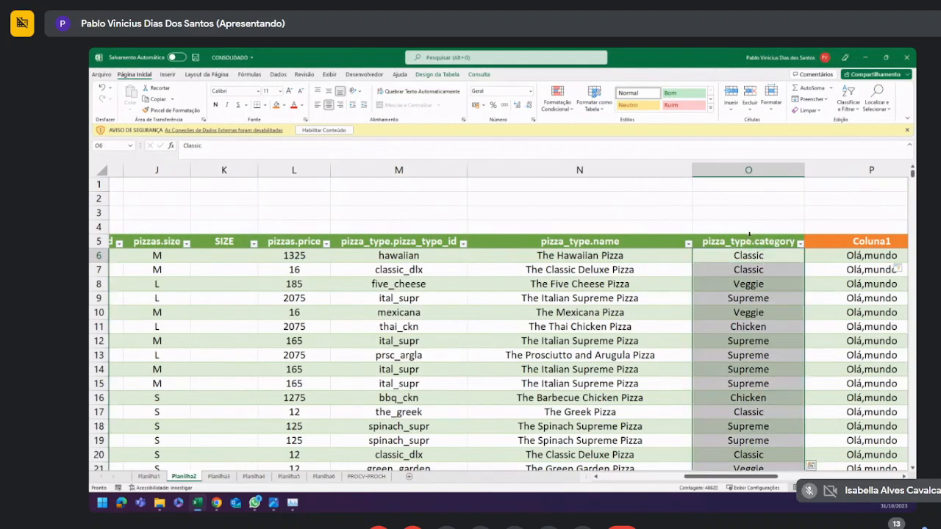
left_click(151, 236)
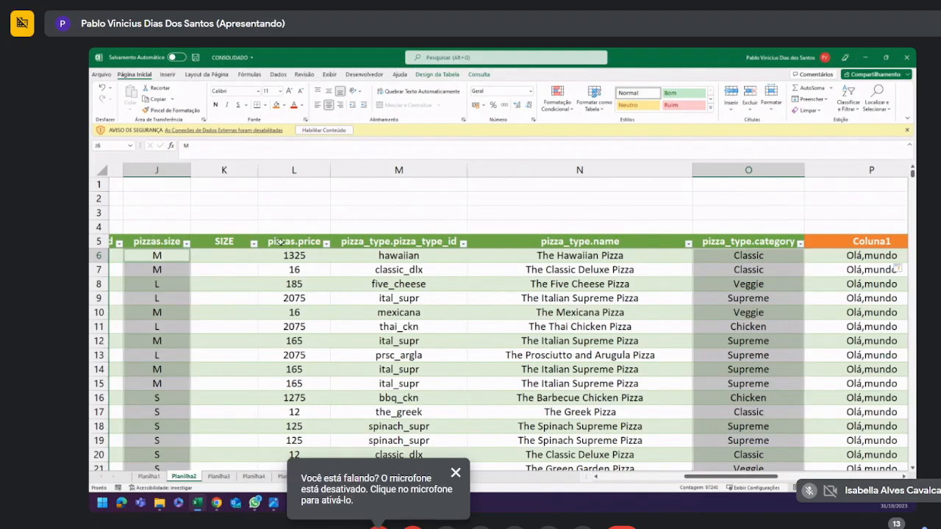
Remove the two text arguments from P6's formula, leaving only =CONCATENAR(.
scroll(698, 474, "right", 1)
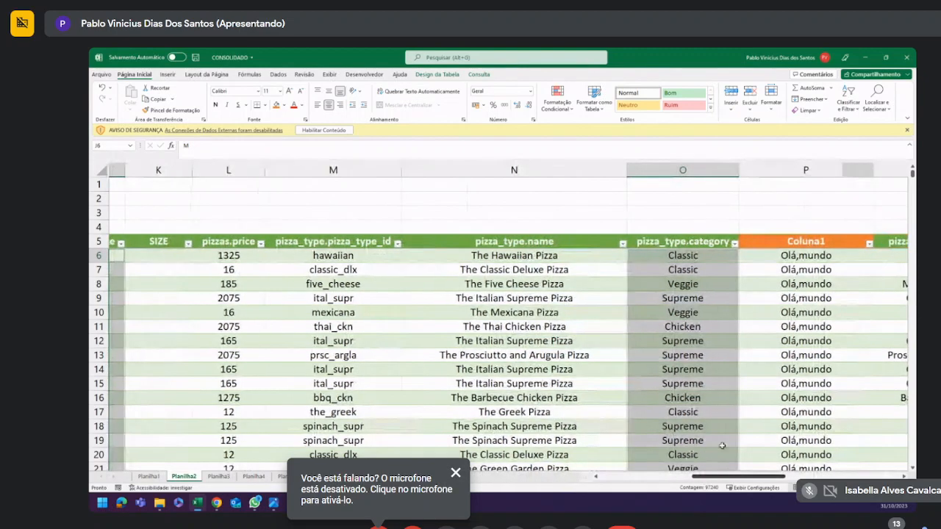
left_click(798, 255)
left_click(321, 155)
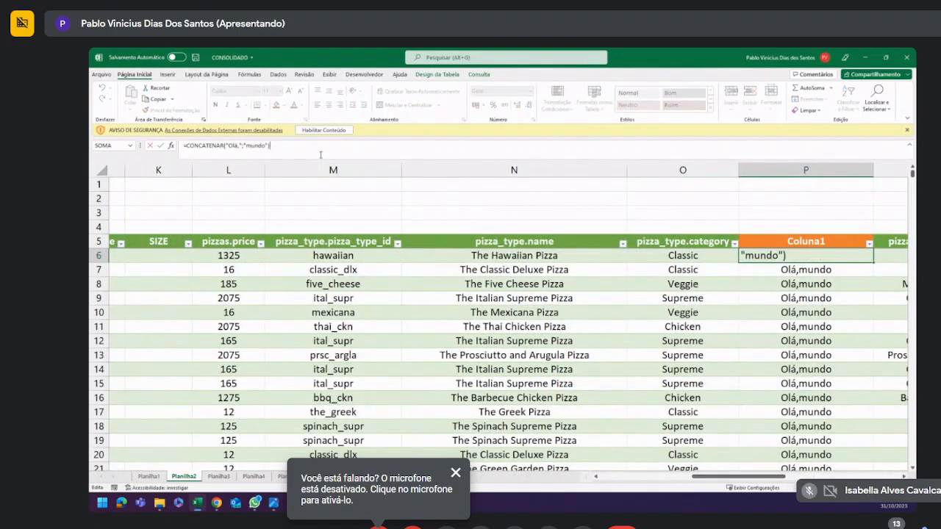
left_click_drag(281, 145, 233, 145)
key("BackSpace")
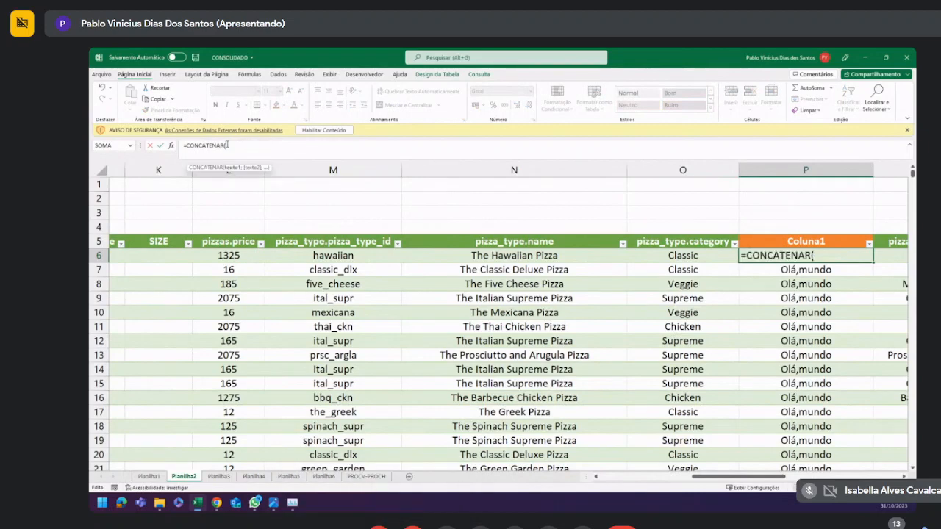
Try [@[pizza_type.category]] and o6 as the first CONCATENAR argument in P6, erasing each one.
left_click(683, 256)
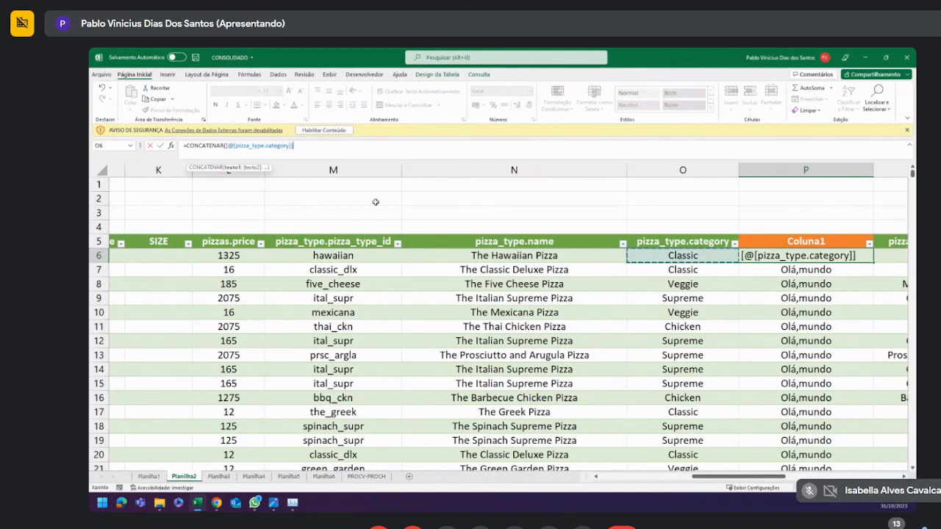
left_click_drag(294, 146, 228, 146)
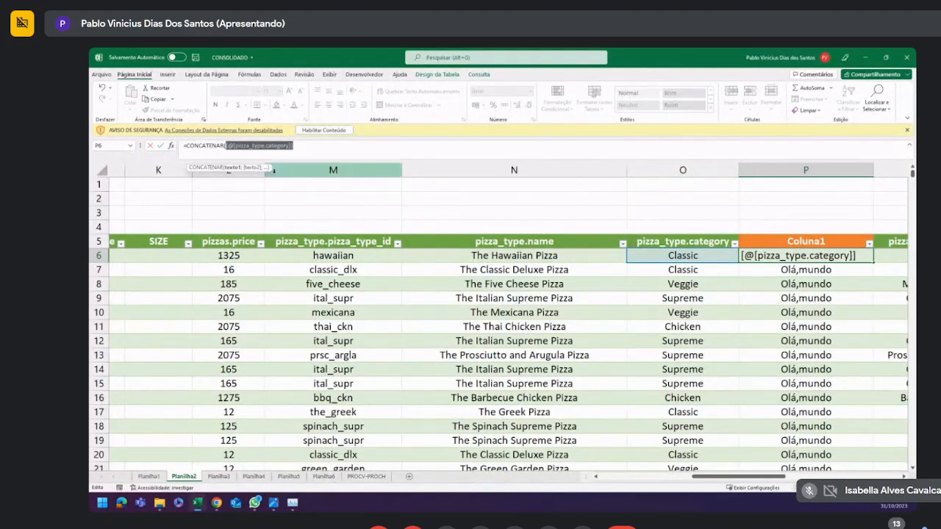
left_click(314, 147)
key("BackSpace")
key("BackSpace")
key("BackSpace")
key("BackSpace")
key("BackSpace")
key("BackSpace")
key("BackSpace")
key("BackSpace")
key("BackSpace")
key("BackSpace")
key("BackSpace")
key("BackSpace")
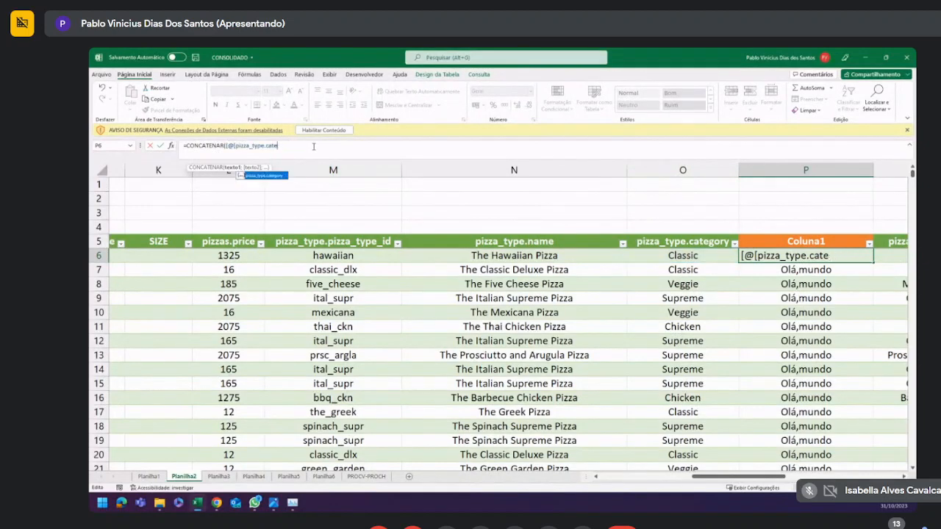
key("BackSpace")
key("BackSpace")
key("BackSpace")
key("BackSpace")
key("BackSpace")
key("BackSpace")
key("BackSpace")
key("BackSpace")
key("BackSpace")
key("BackSpace")
key("BackSpace")
key("BackSpace")
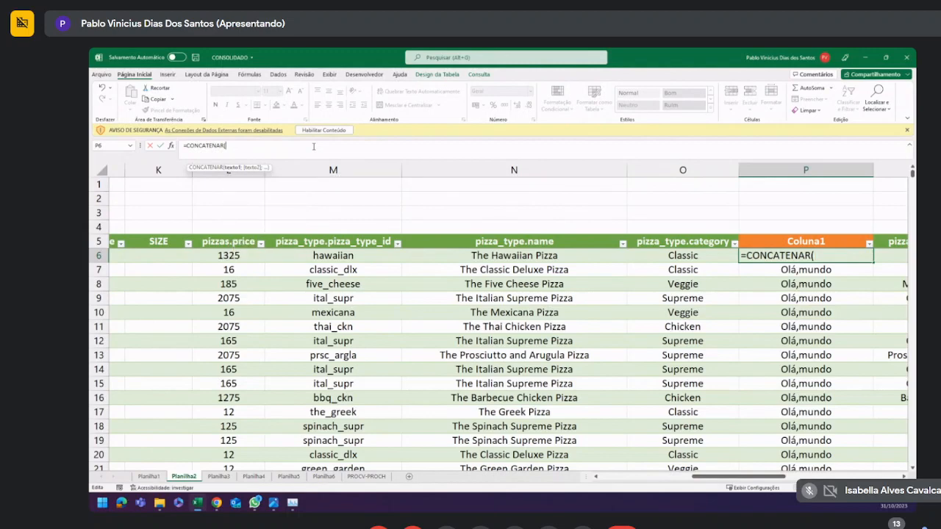
type("o6")
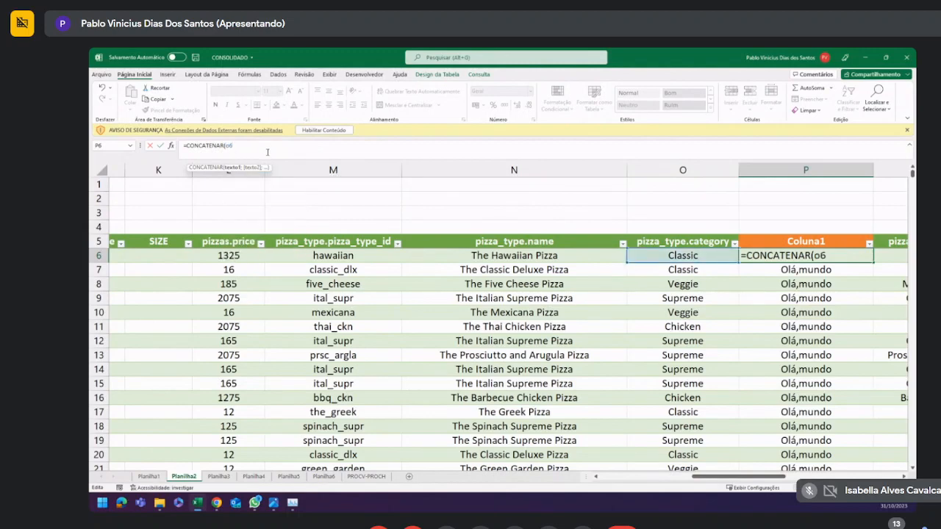
key("BackSpace")
key("BackSpace")
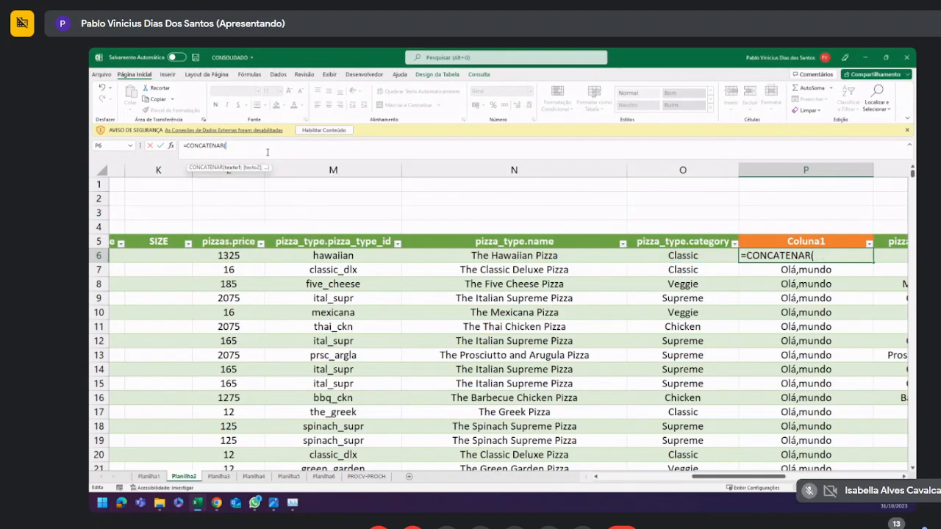
Set P6's formula to =CONCATENAR("[@[pizza_type.category]]"), with the category reference enclosed in quotation marks.
left_click(699, 256)
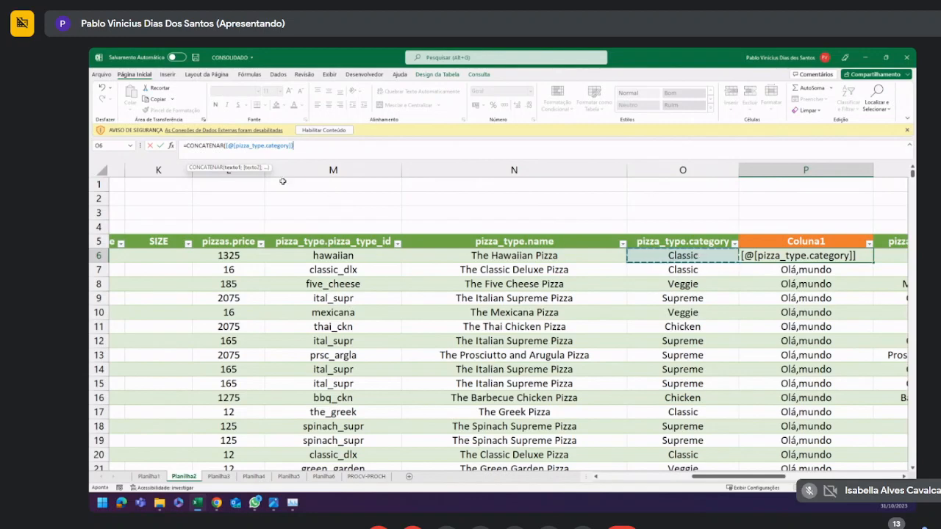
left_click_drag(294, 145, 227, 145)
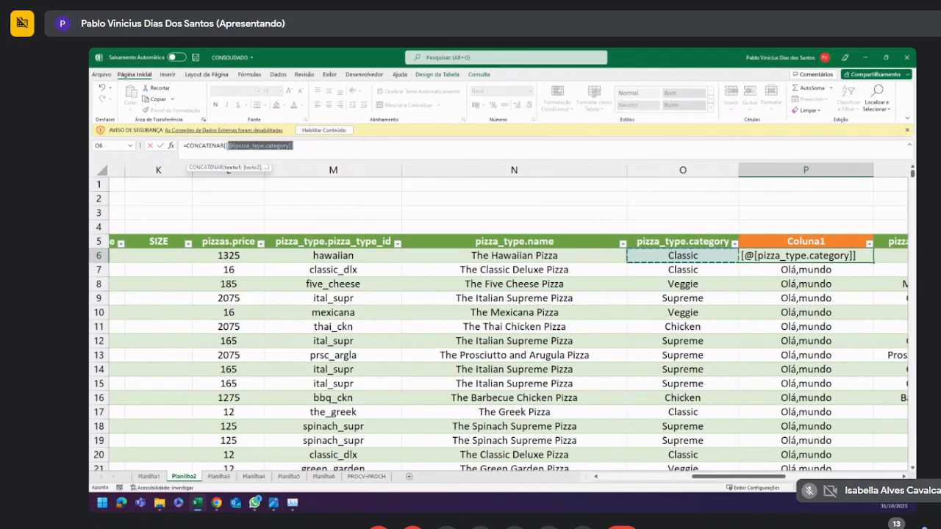
left_click(316, 149)
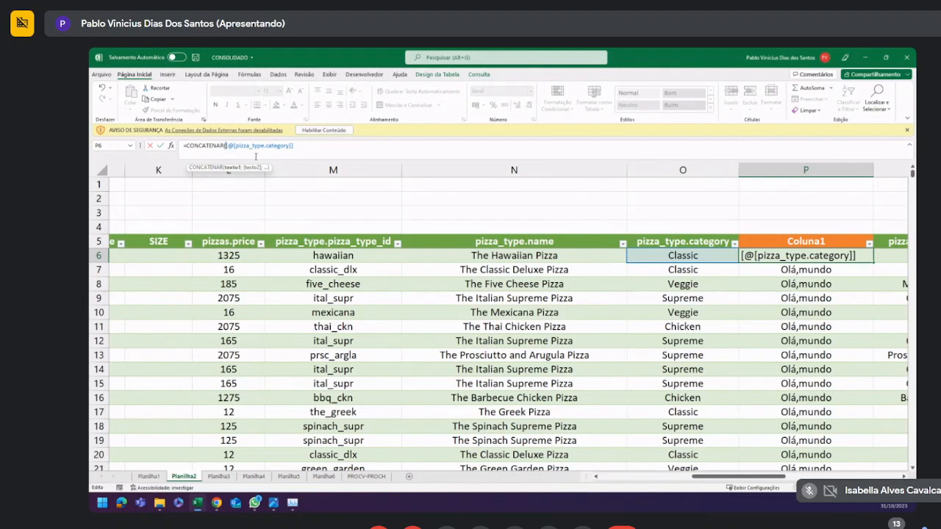
type("\"")
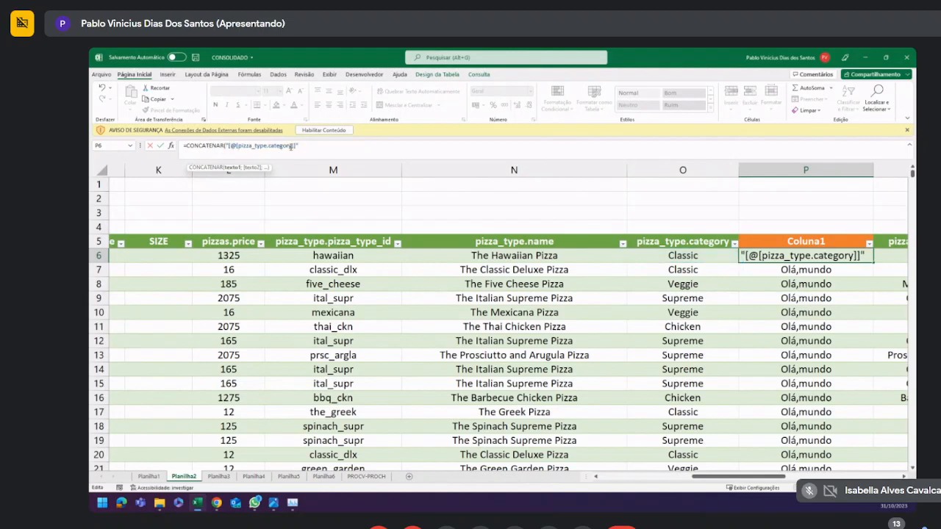
left_click_drag(297, 145, 226, 146)
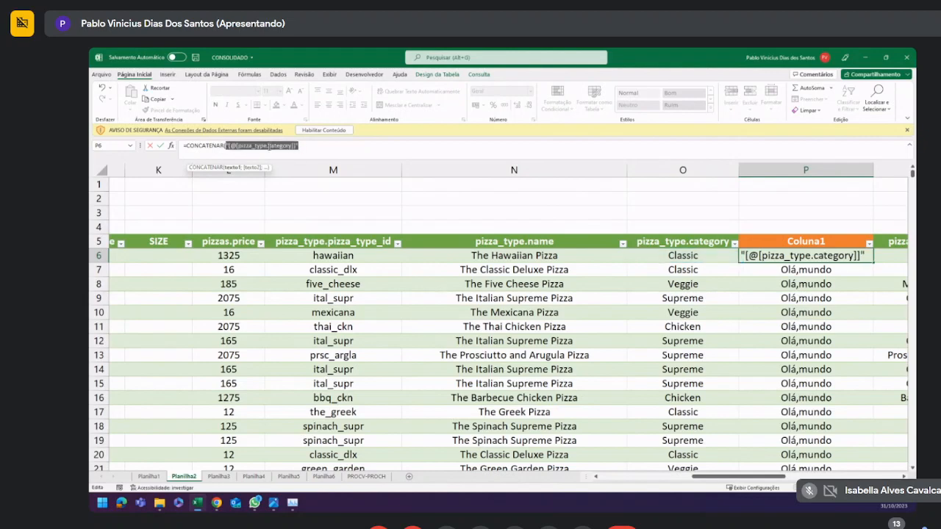
left_click(261, 145)
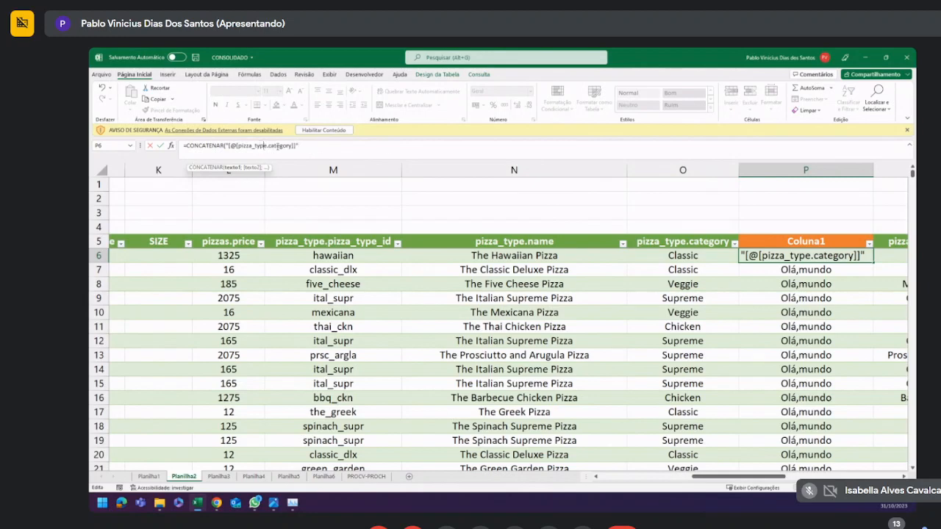
left_click_drag(294, 146, 267, 147)
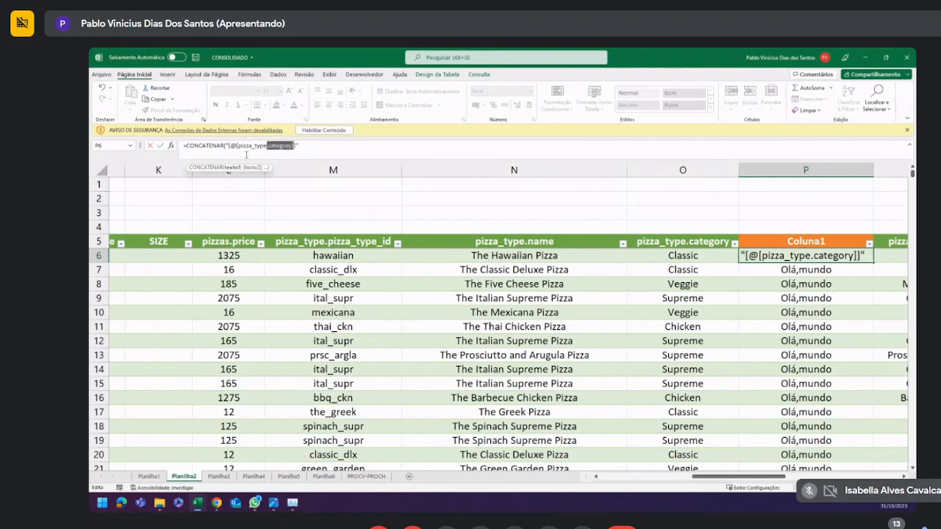
left_click(306, 146)
key("Return")
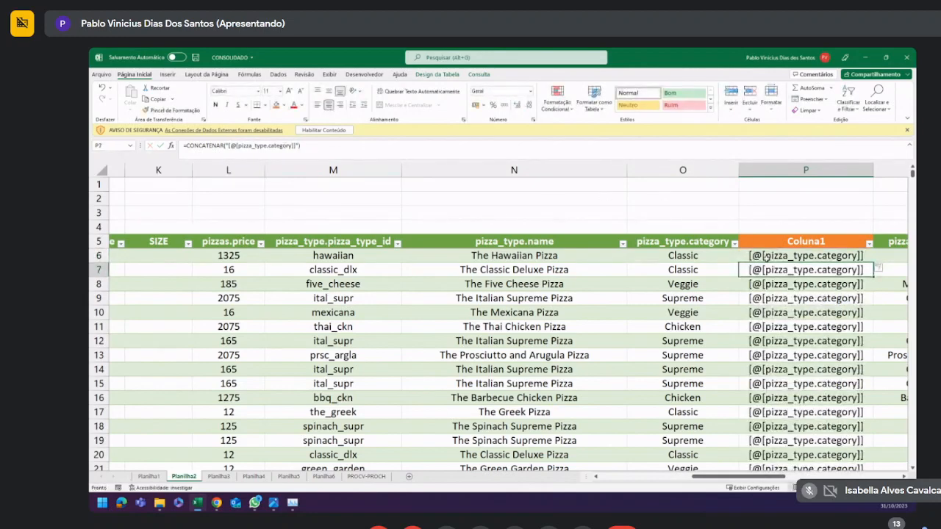
Remove the quotation marks and closing parenthesis from P6's formula, leaving =CONCATENAR([@[pizza_type.category]].
left_click(765, 258)
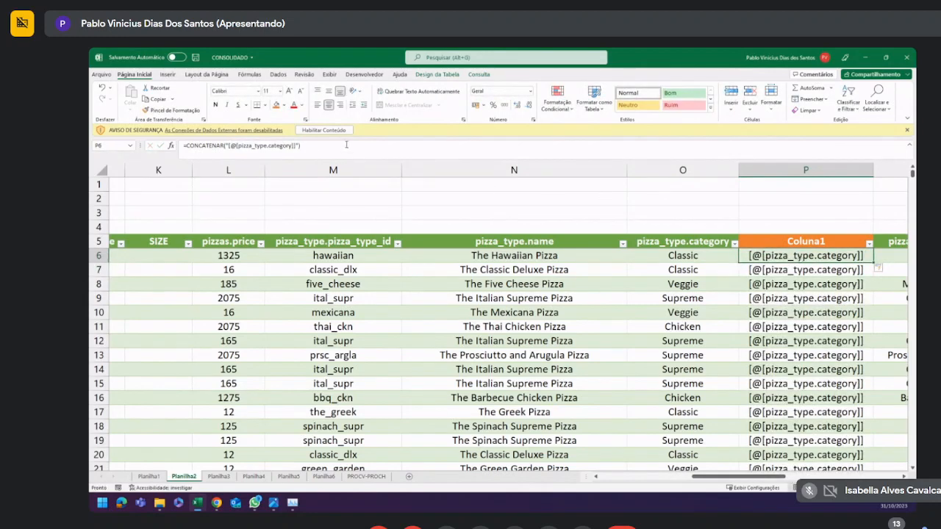
left_click(341, 150)
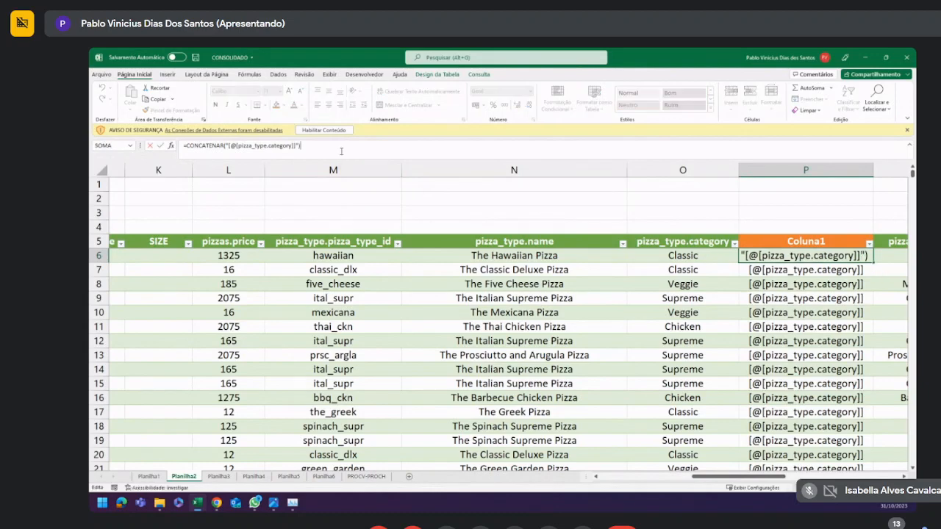
key("BackSpace")
key("BackSpace")
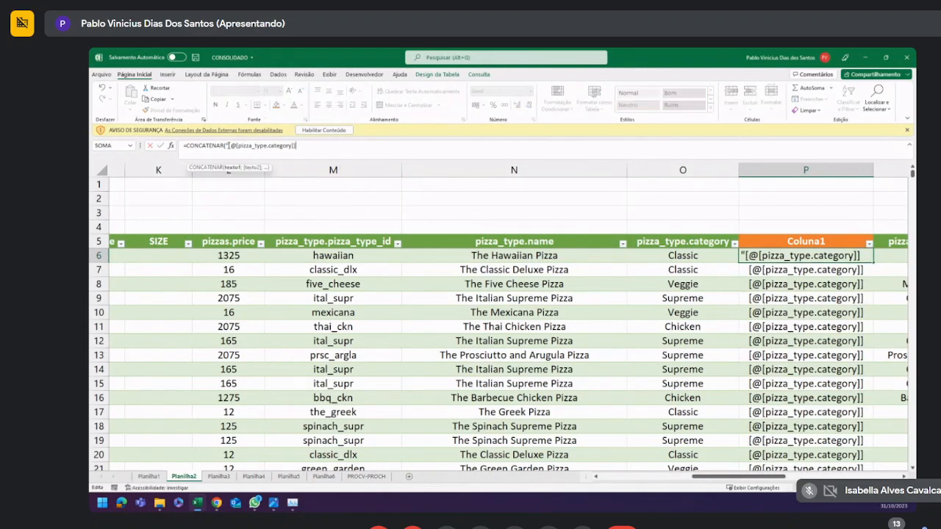
left_click(228, 146)
key("BackSpace")
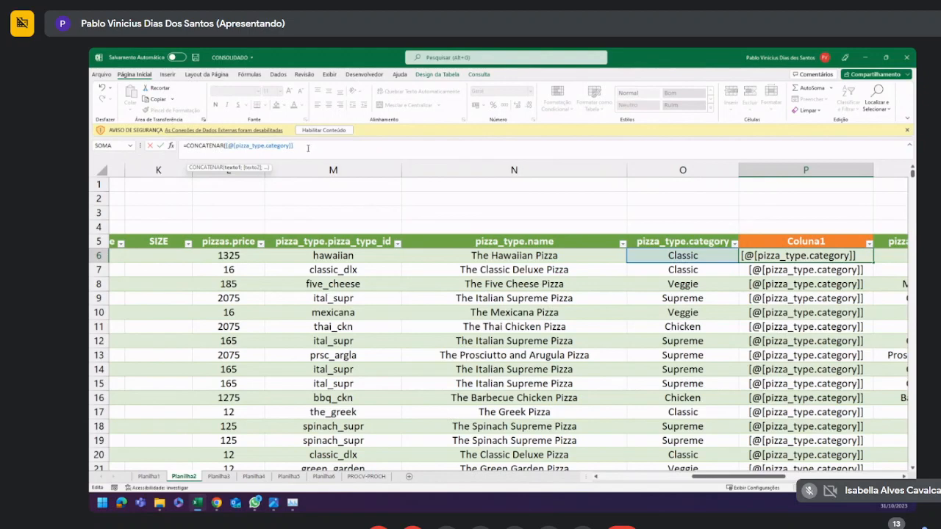
Add the row's pizzas.size value as the second CONCATENAR argument and complete P6's formula.
type(";")
left_click_drag(728, 479, 720, 479)
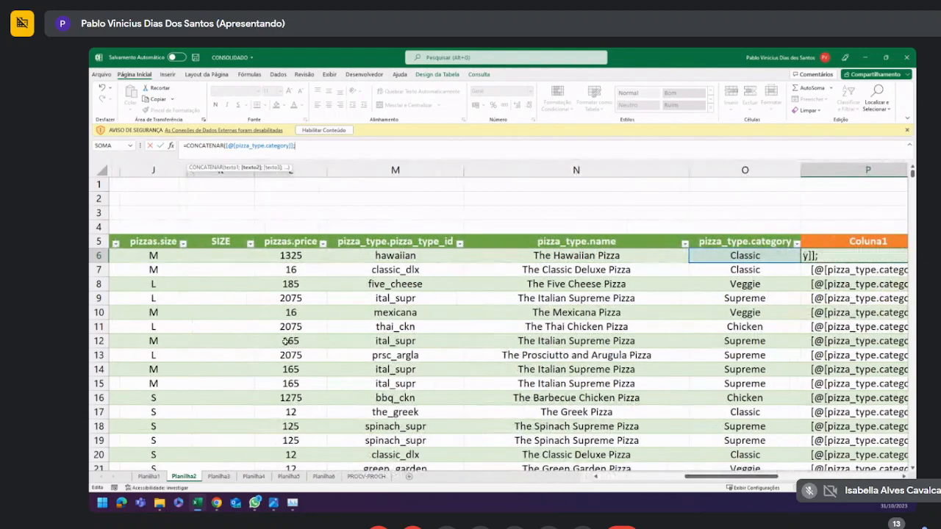
left_click(166, 256)
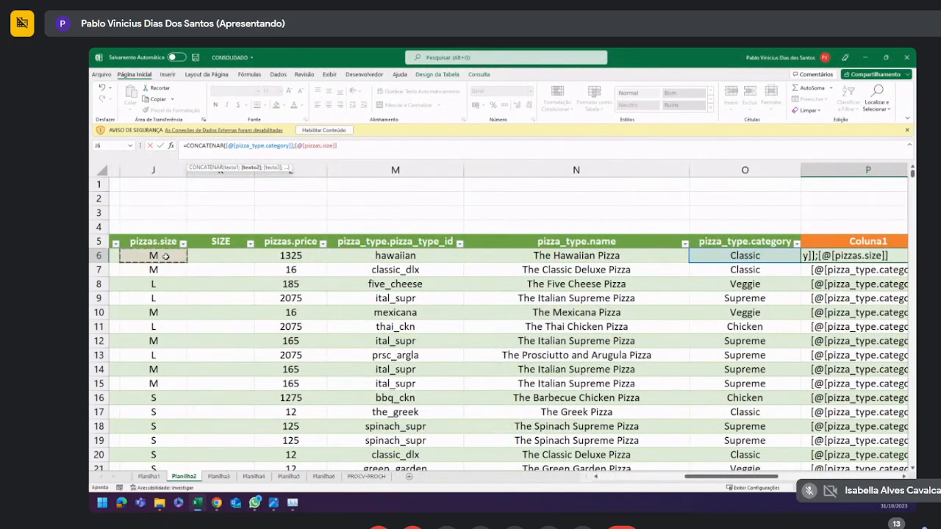
type(")")
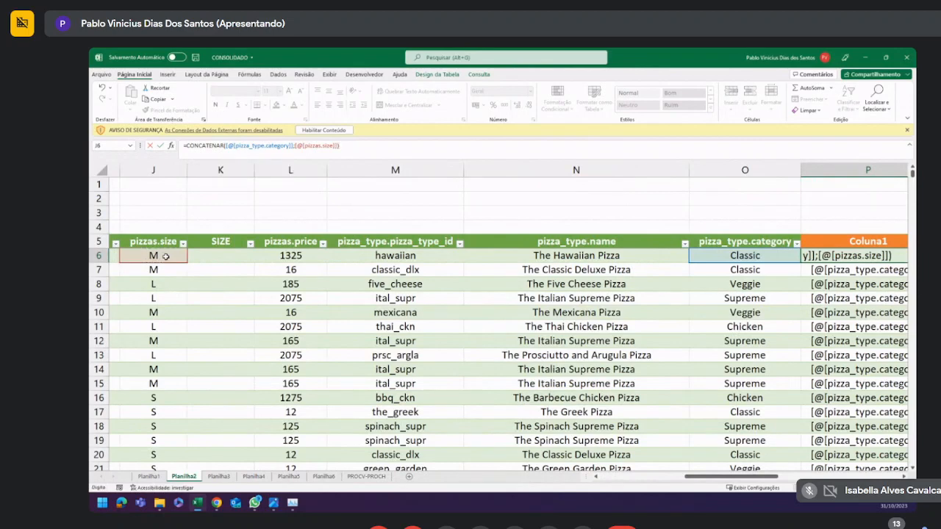
key("Return")
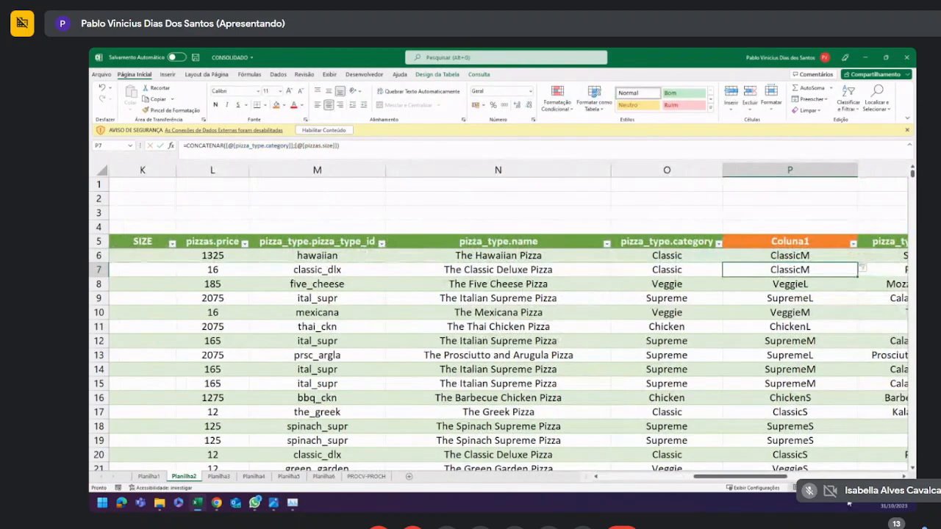
Clear the category and size arguments from P6's formula, leaving only =CONCATENAR(.
left_click_drag(760, 477, 769, 477)
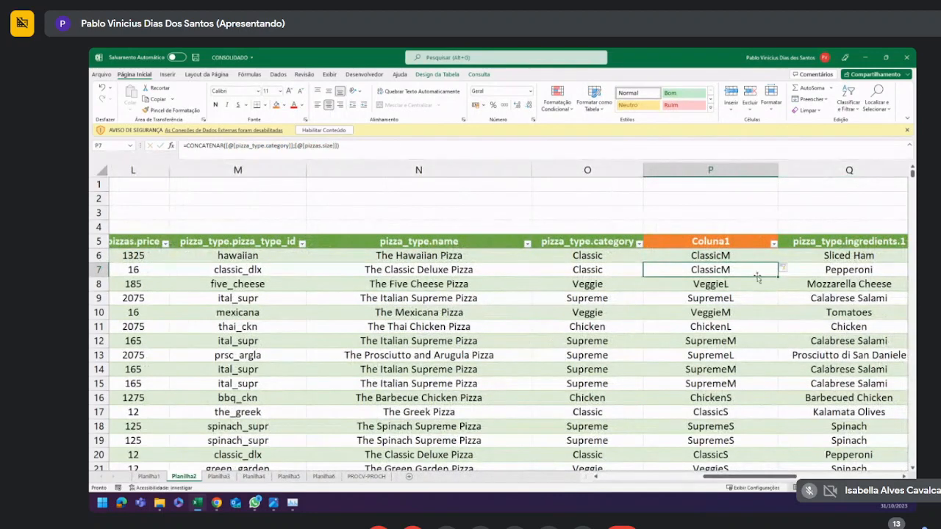
left_click(749, 254)
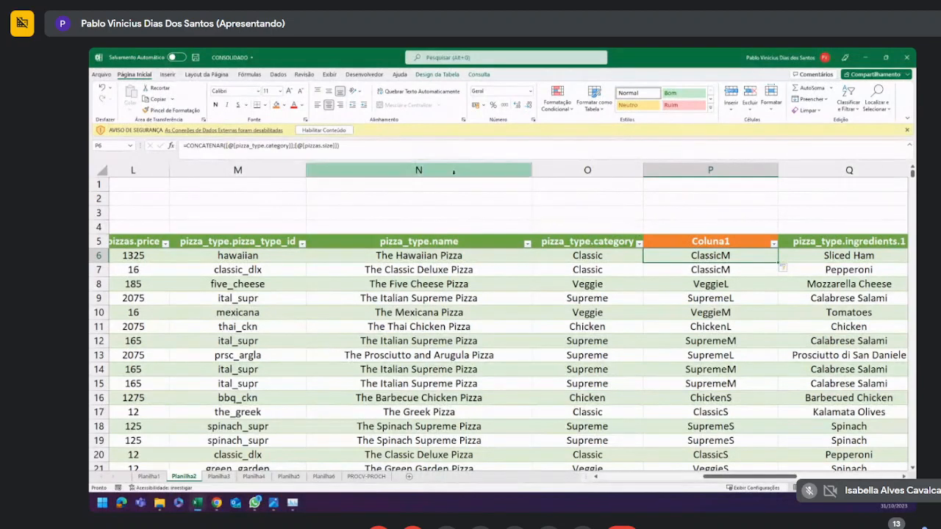
left_click(412, 147)
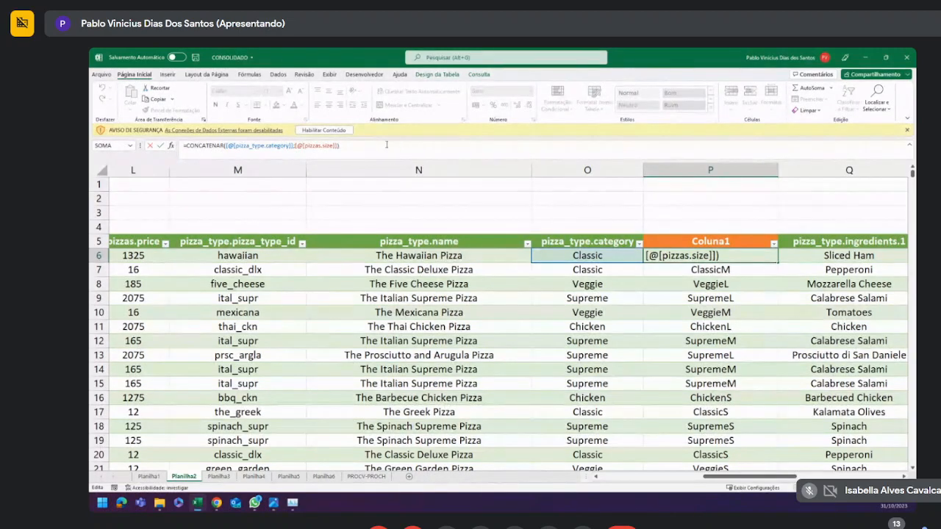
left_click_drag(336, 146, 226, 146)
key("BackSpace")
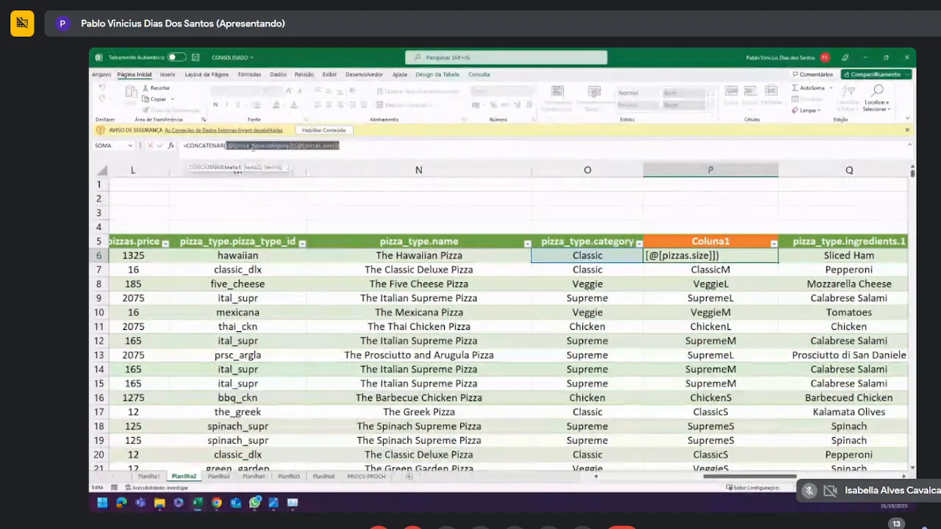
Complete P6's formula as =CONCATENAR([@[pizza_type.category]];"_";[@[pizzas.size]]) and check the joined values down Coluna1.
left_click(617, 256)
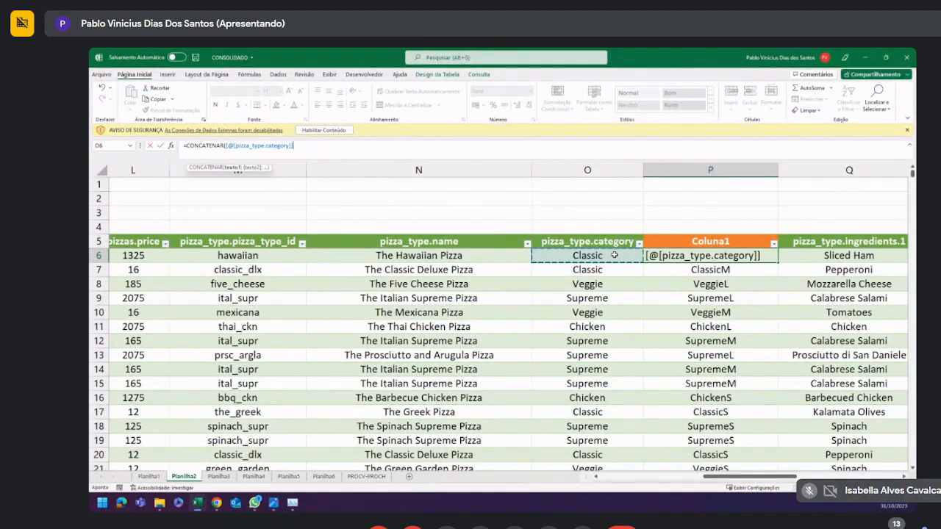
type(";")
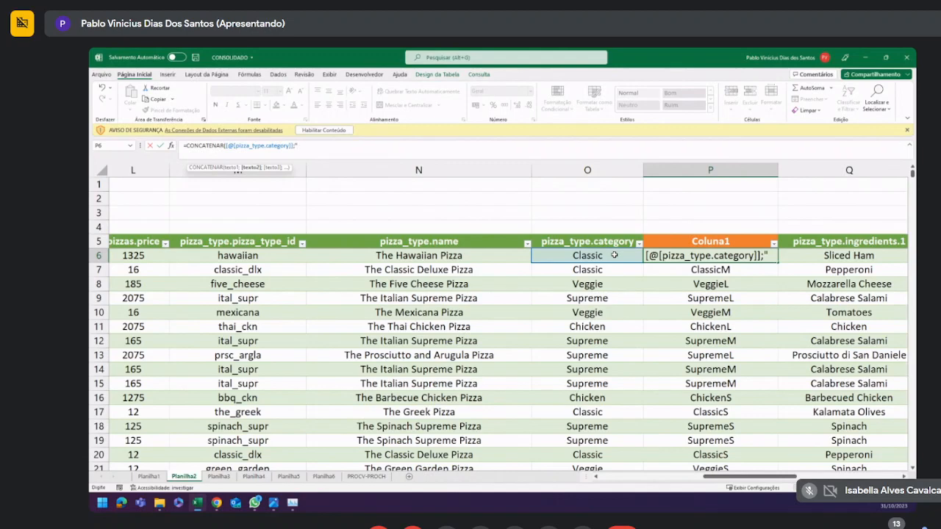
type("_\"")
type(";")
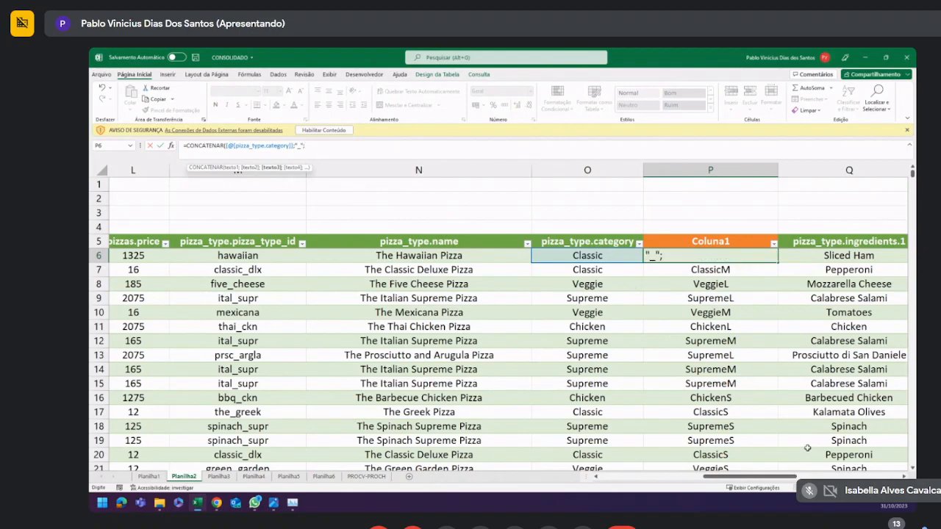
left_click_drag(785, 476, 749, 476)
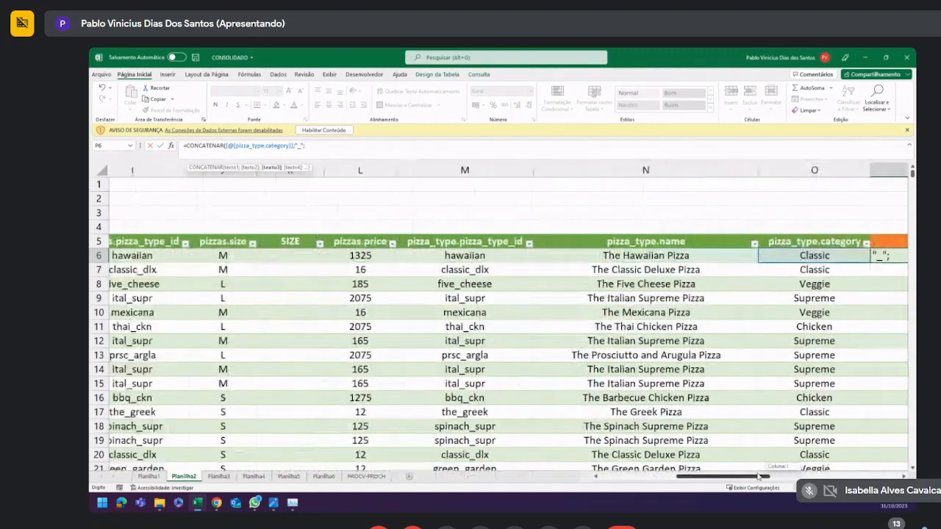
left_click(225, 255)
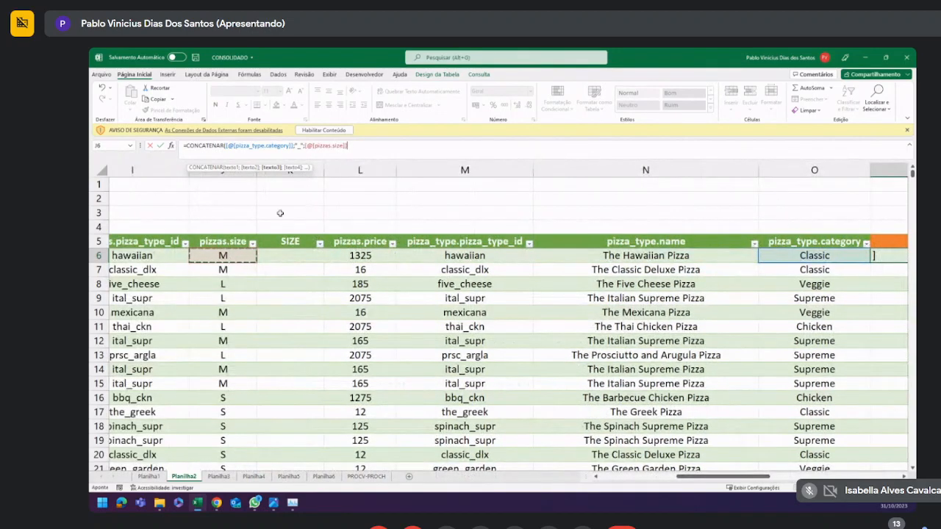
left_click(359, 148)
type(")")
key("Return")
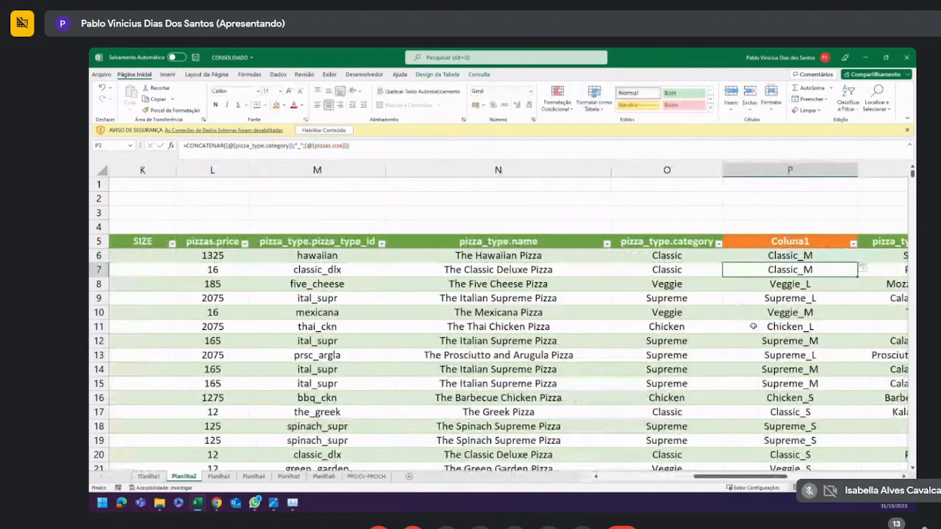
left_click_drag(798, 257, 801, 400)
left_click(799, 329)
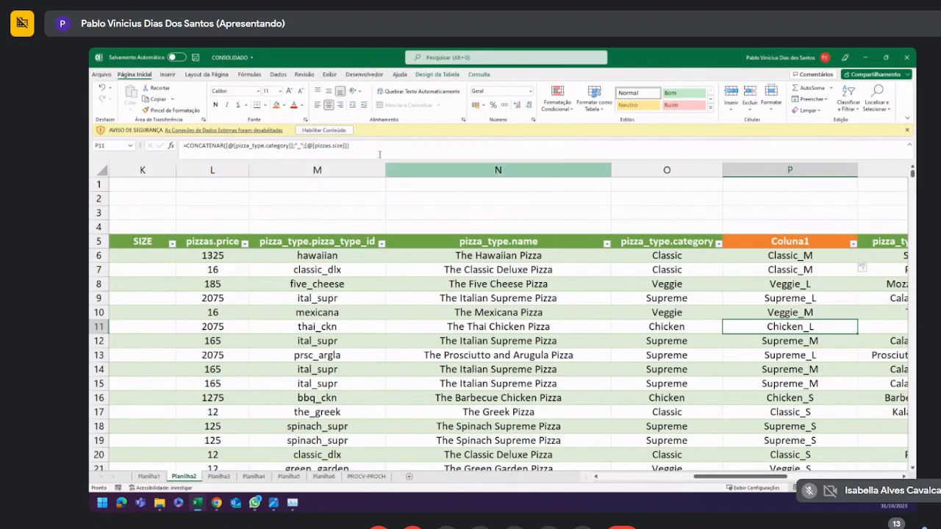
Replace the underscore separator in P6's CONCATENAR formula with a space (" ").
left_click(794, 258)
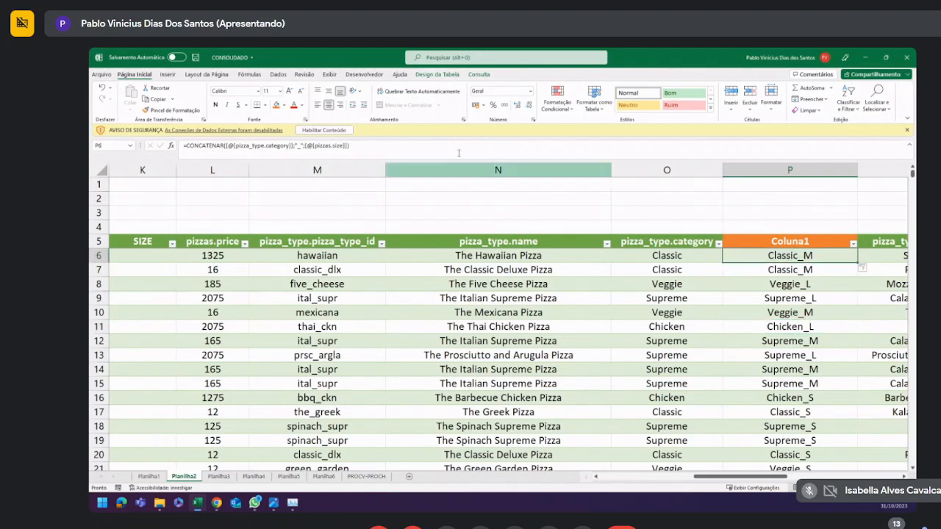
left_click(366, 146)
left_click(299, 145)
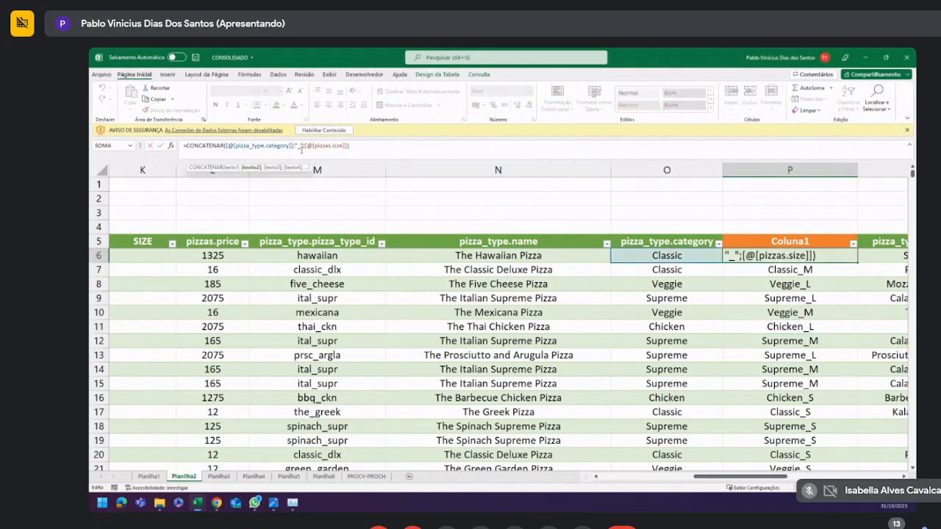
double_click(299, 147)
key("BackSpace")
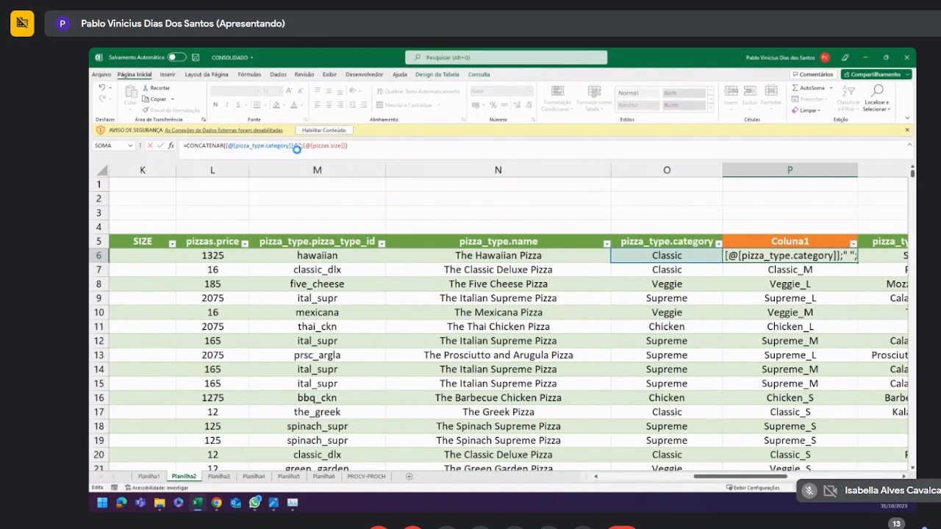
key("Return")
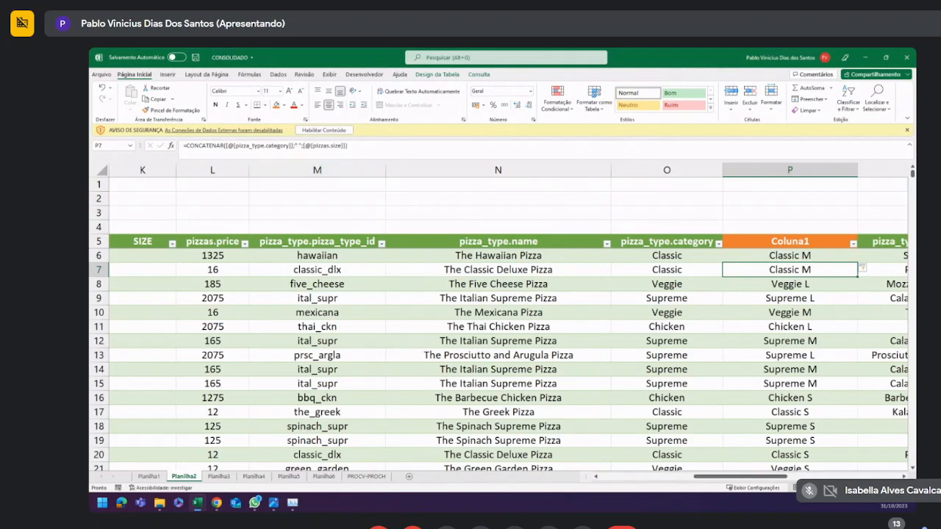
left_click(805, 257)
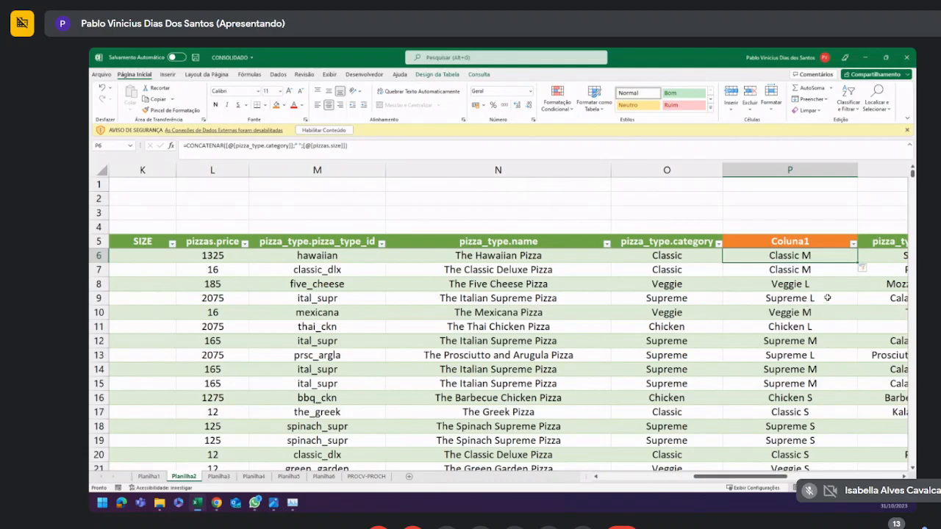
Rename the Coluna1 header in P5 as CAT PIZZA SIZE.
left_click(783, 241)
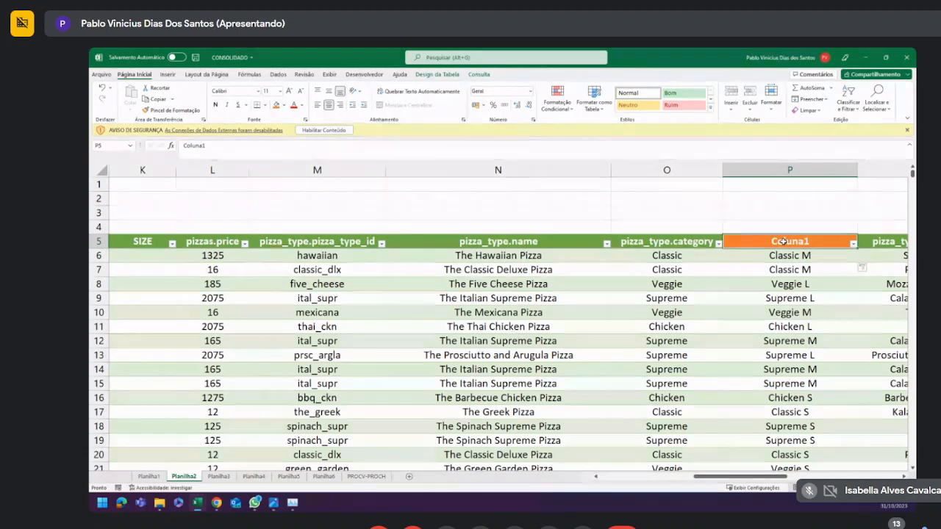
type("cat")
key("BackSpace")
key("BackSpace")
key("BackSpace")
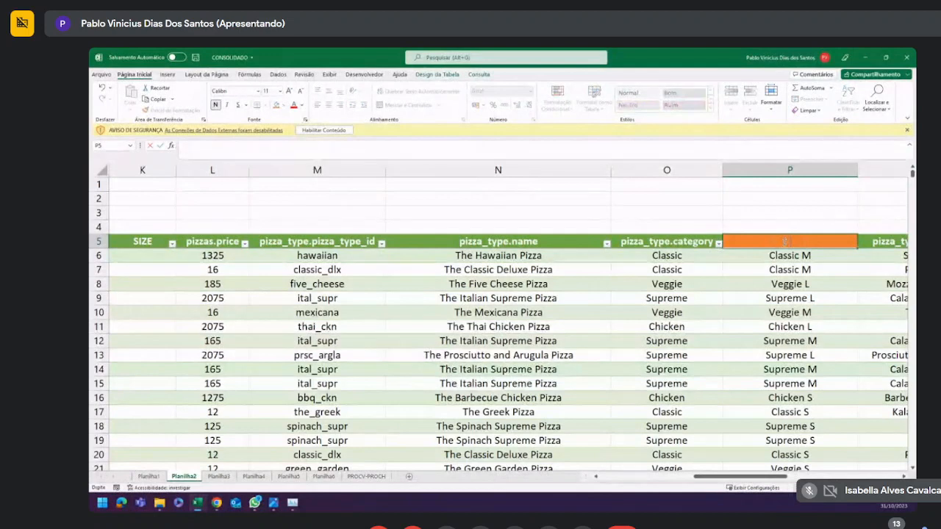
type("CAT")
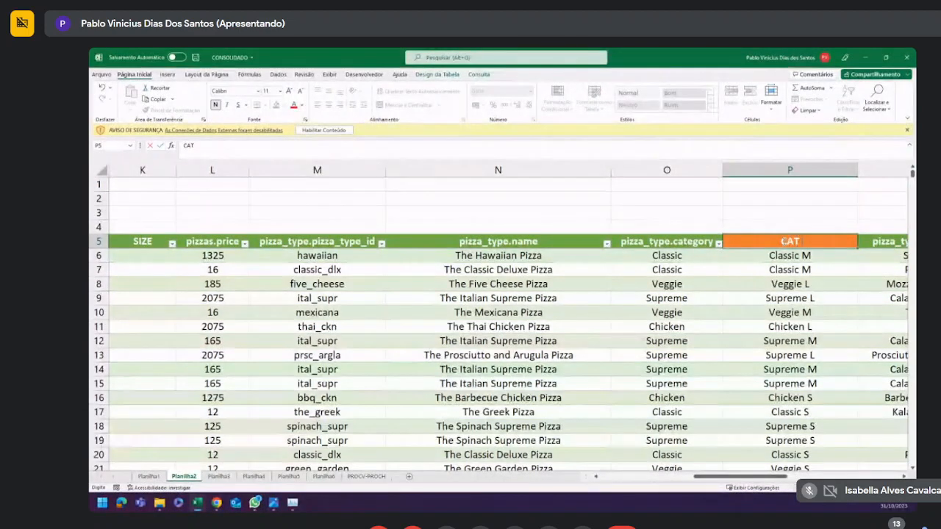
type(" PIZZA SIZE")
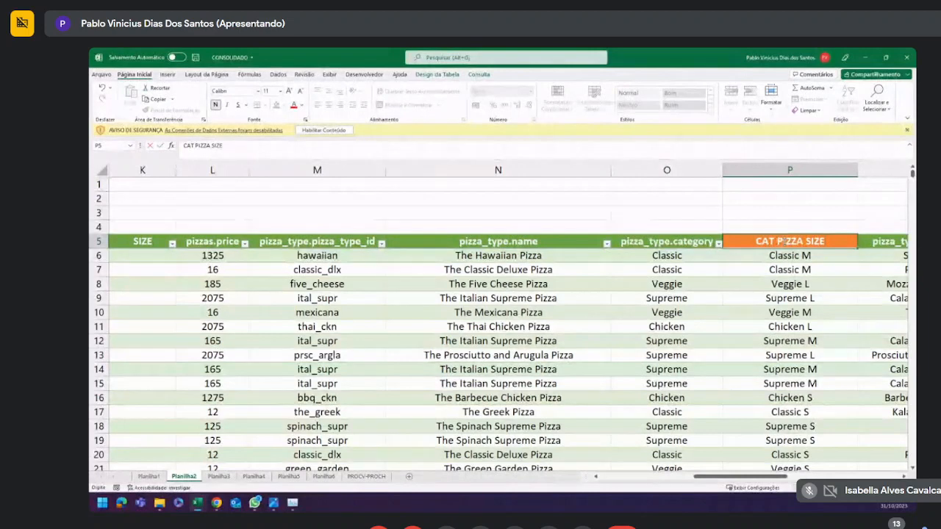
key("Return")
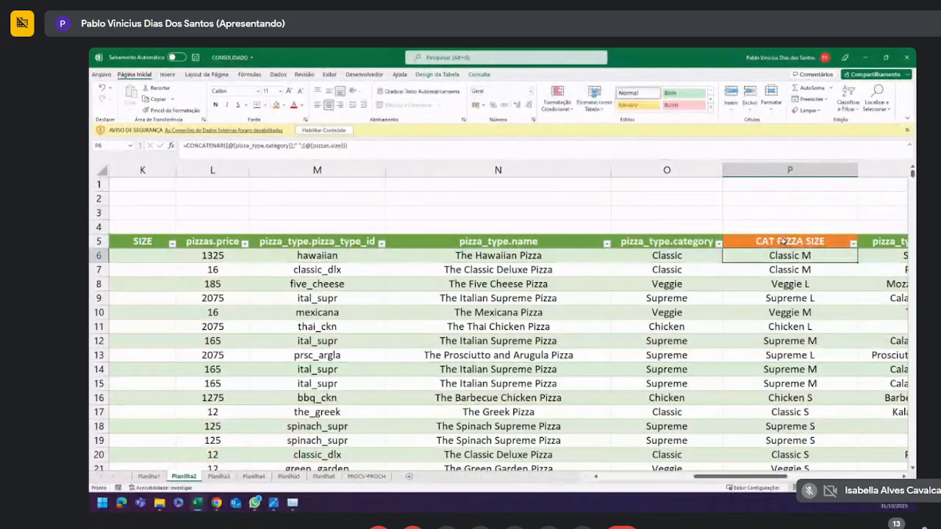
left_click(786, 287)
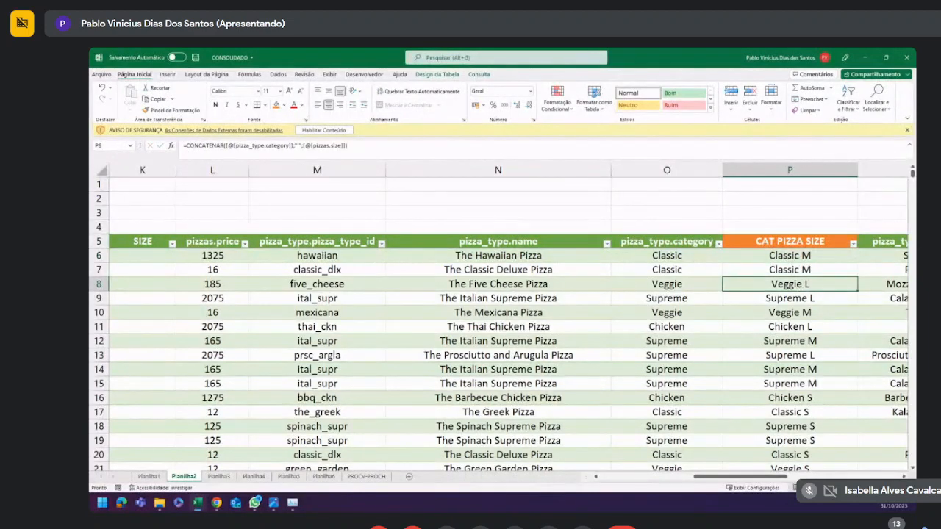
Open P6's CONCATENAR formula in the cell to review it, leaving it without changes.
key("alt+Tab")
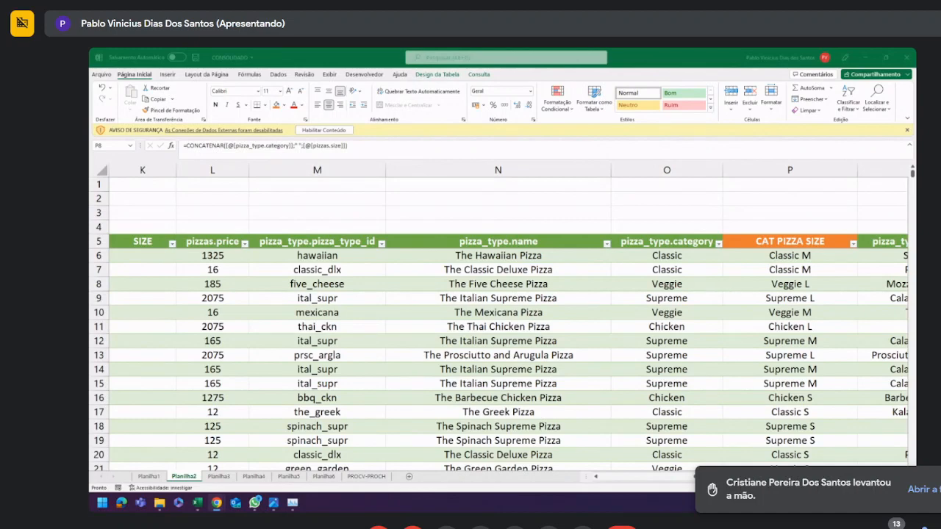
left_click(785, 250)
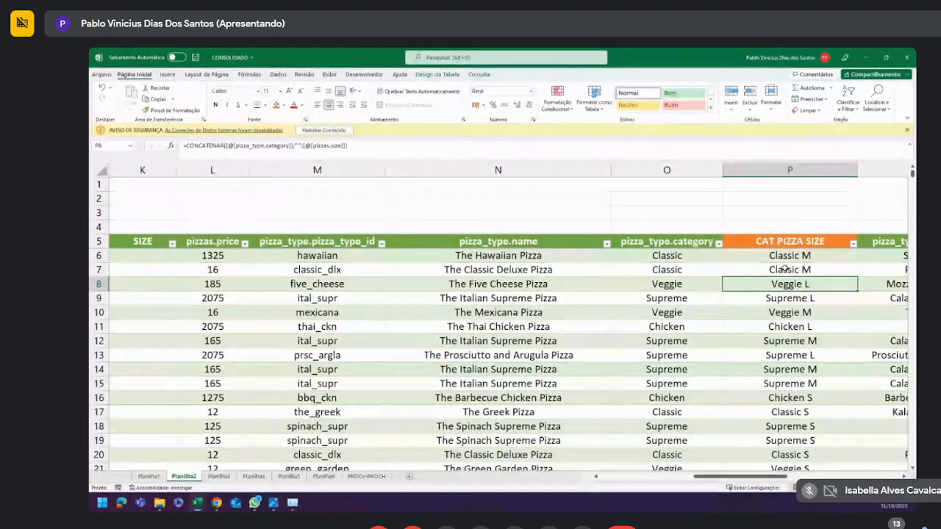
left_click(798, 257)
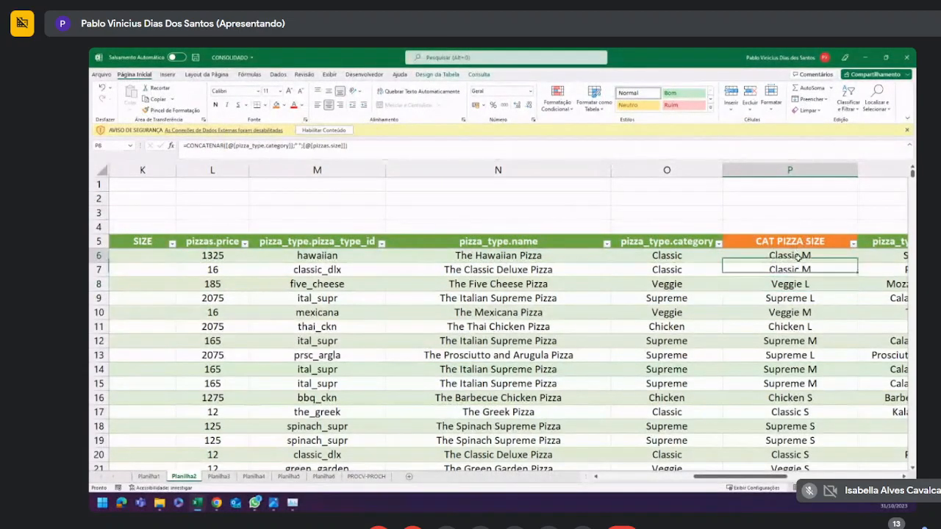
double_click(798, 256)
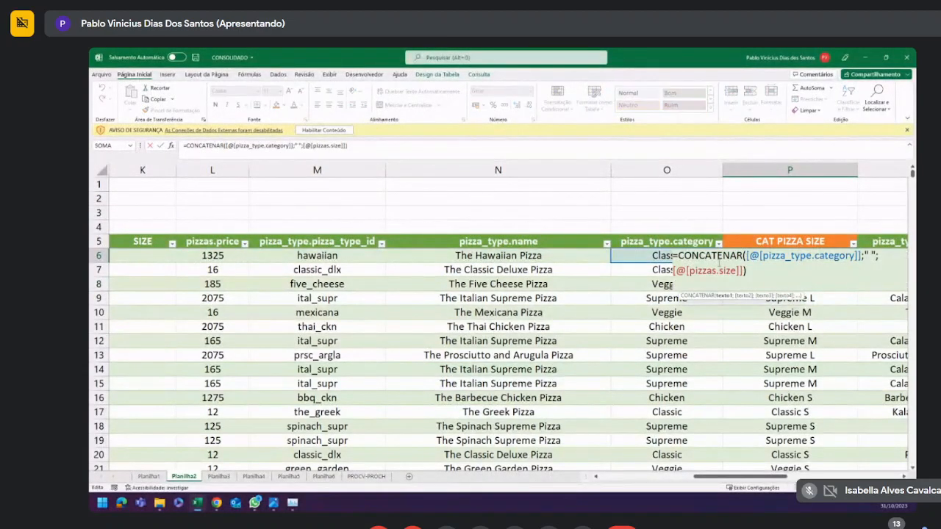
key("Escape")
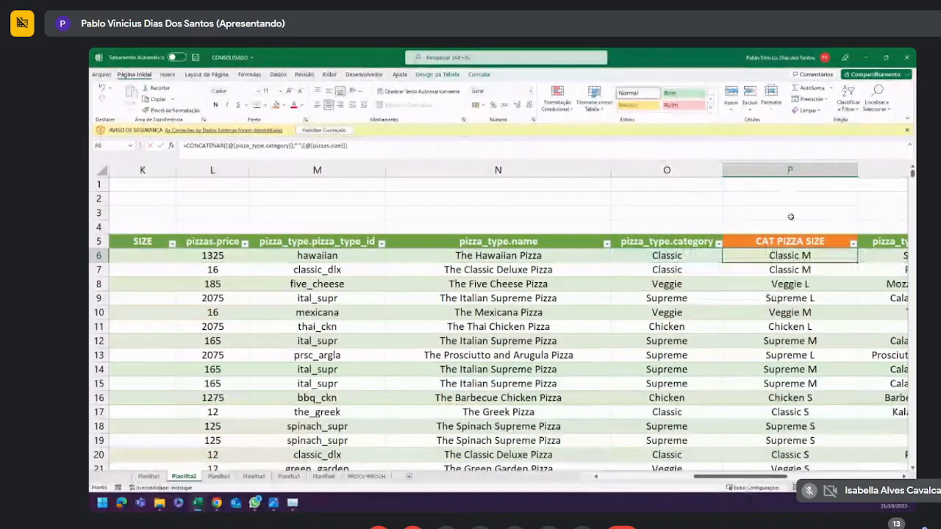
double_click(796, 255)
left_click(759, 154)
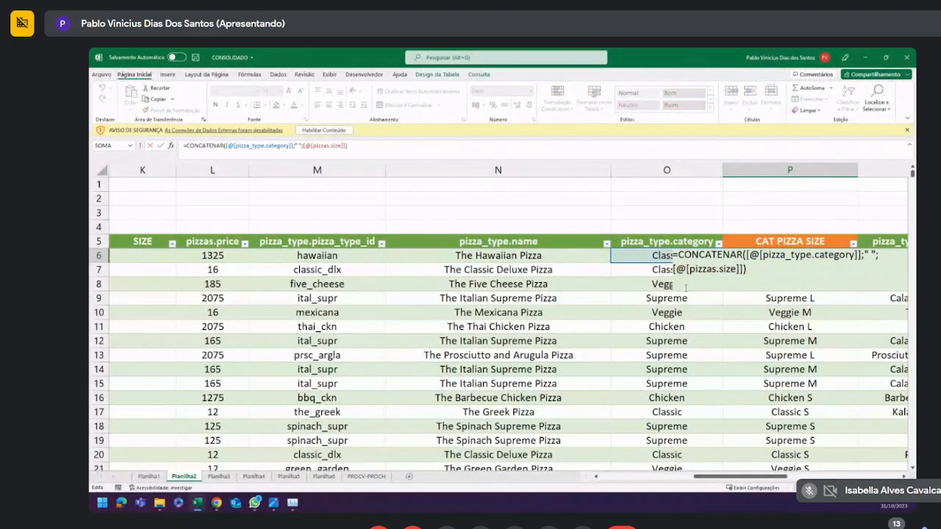
key("Escape")
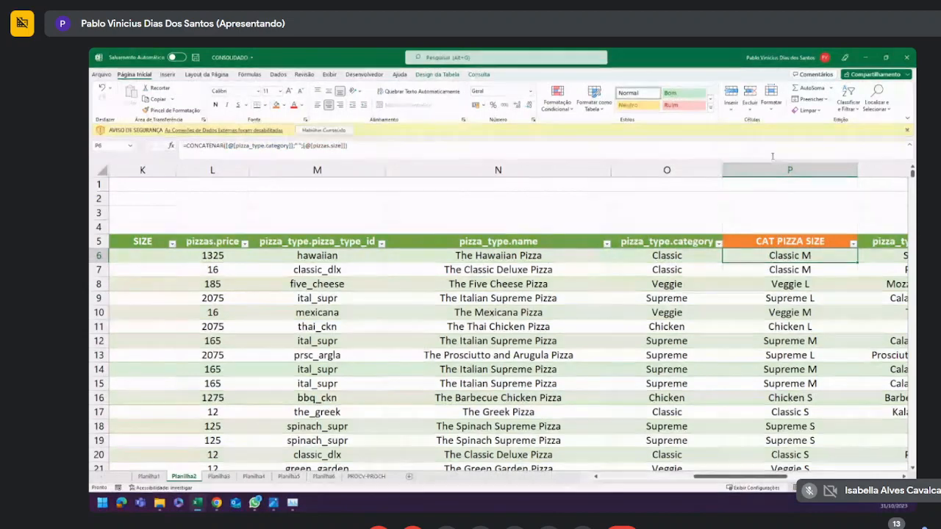
Open P6's formula in the formula bar and examine its category, space separator and size arguments against their source columns.
left_click(829, 154)
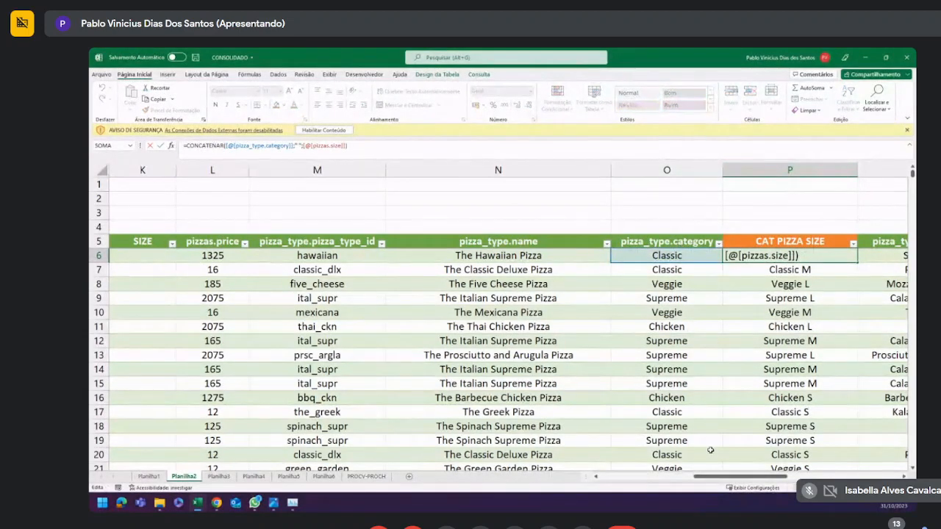
left_click_drag(724, 478, 709, 478)
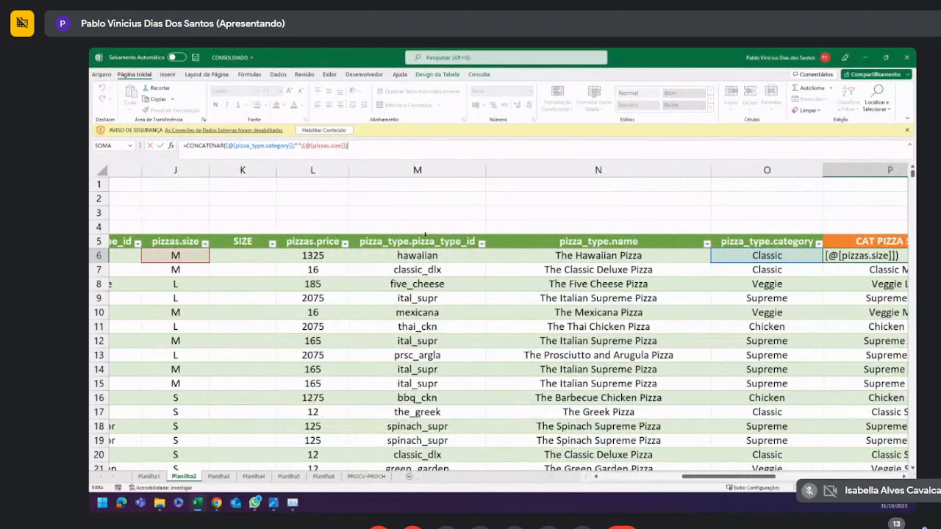
left_click_drag(290, 146, 238, 149)
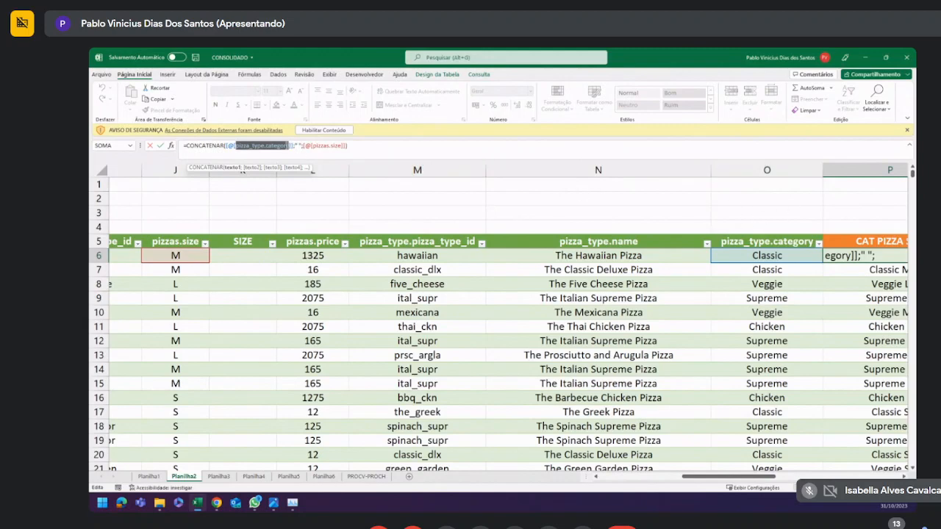
left_click(297, 146)
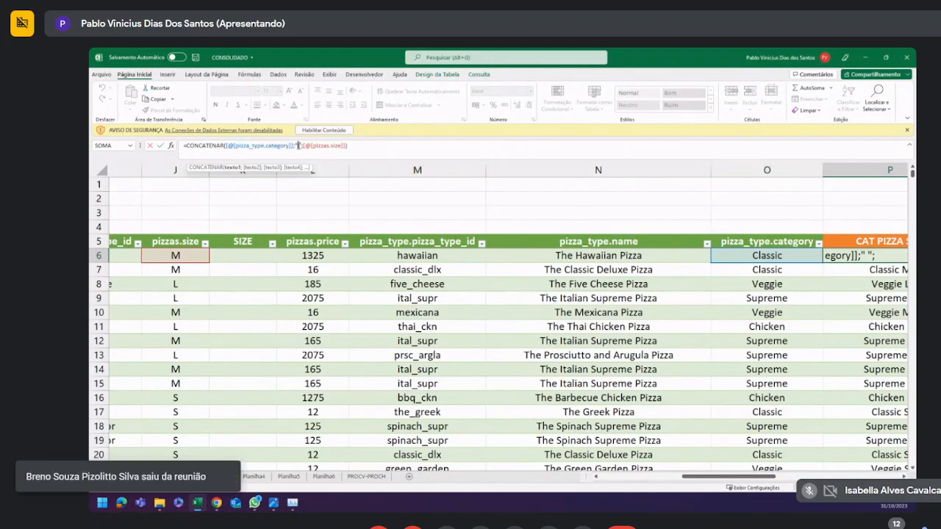
left_click(333, 147)
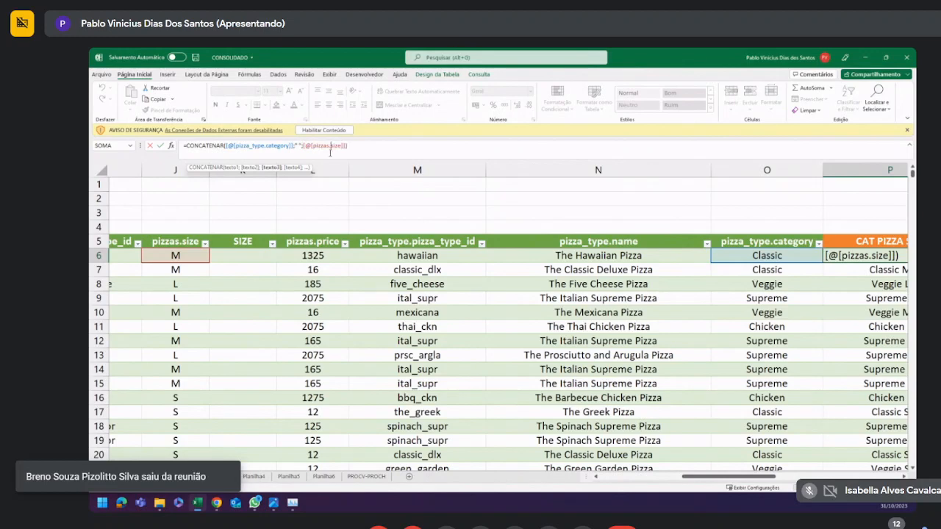
double_click(330, 147)
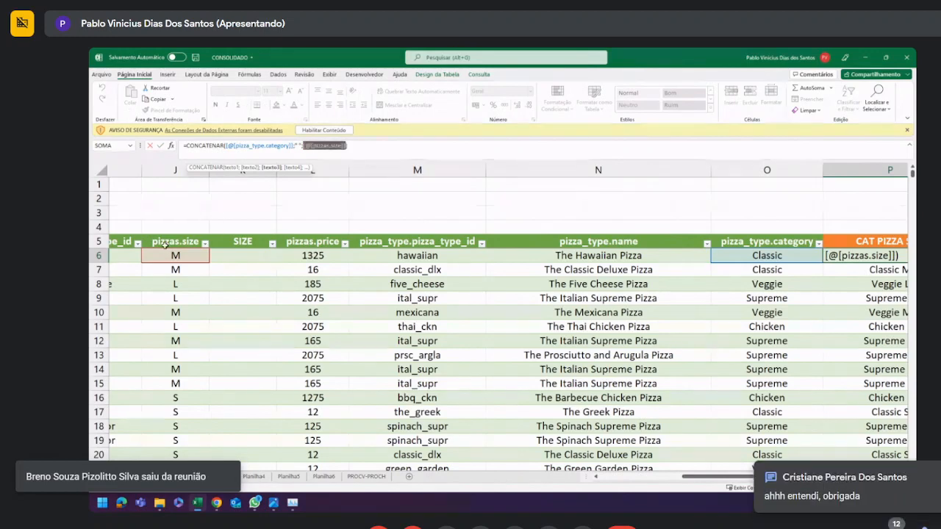
left_click(269, 147)
left_click(329, 147)
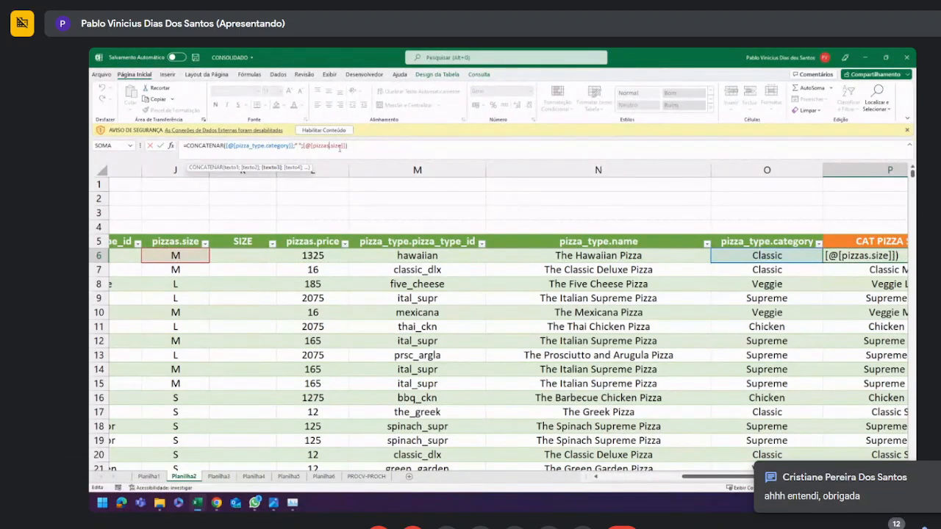
left_click_drag(340, 148, 307, 150)
Swap the arguments in P6's formula so it reads =CONCATENAR([@[pizzas.size]];" ";[@[pizza_type.category]]).
double_click(256, 146)
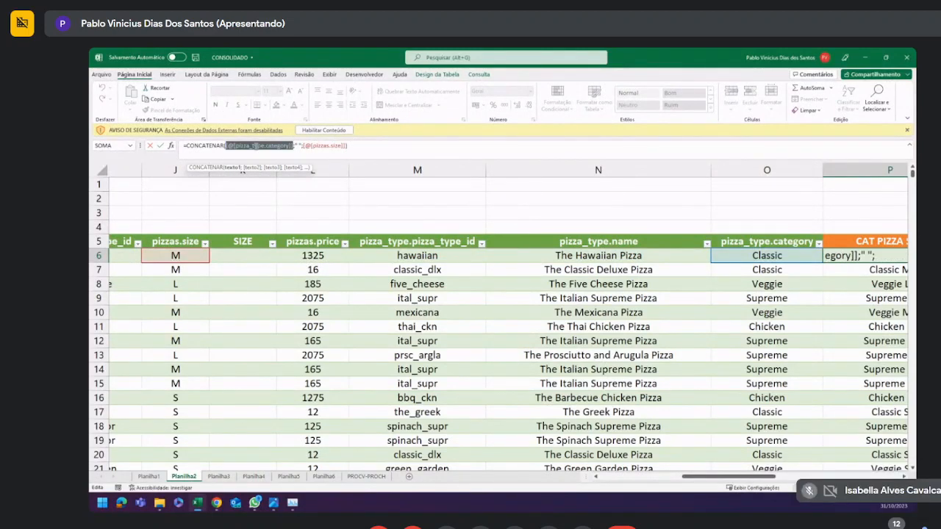
left_click(177, 258)
double_click(300, 145)
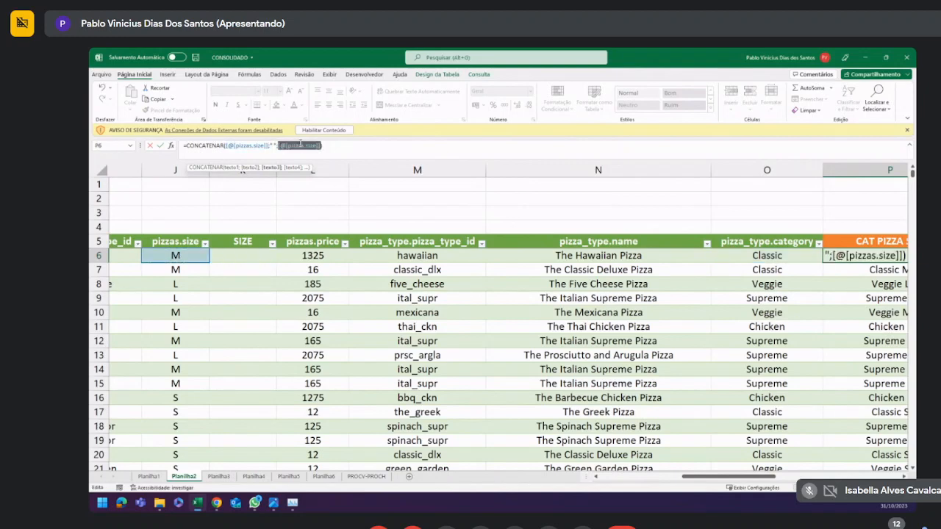
left_click(791, 253)
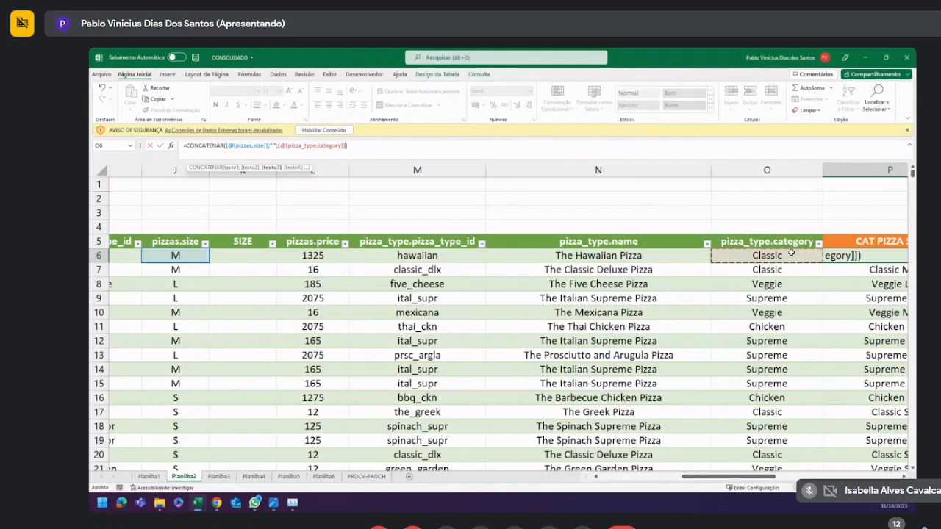
left_click_drag(762, 478, 773, 481)
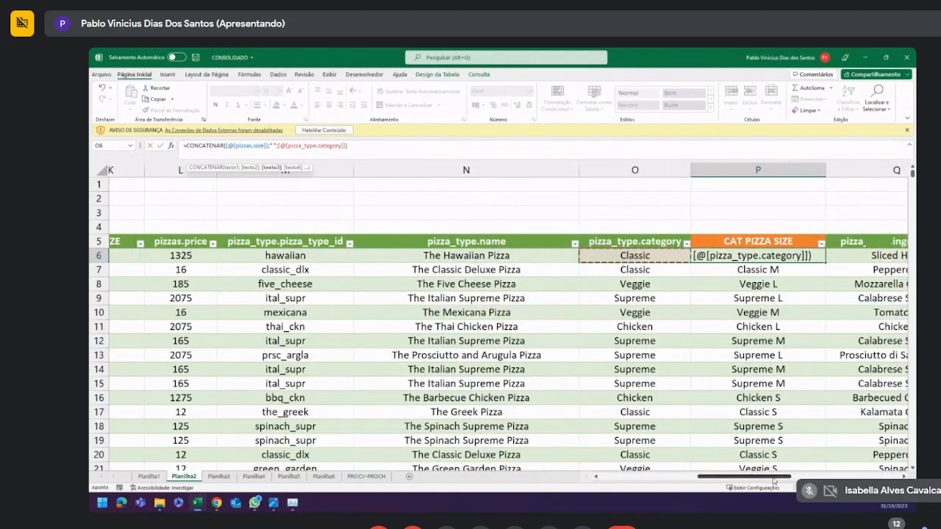
Complete the CONCATENAR formula in the CAT PIZZA SIZE column to join pizzas.size, a space and pizza_type.category.
type(")")
key("Return")
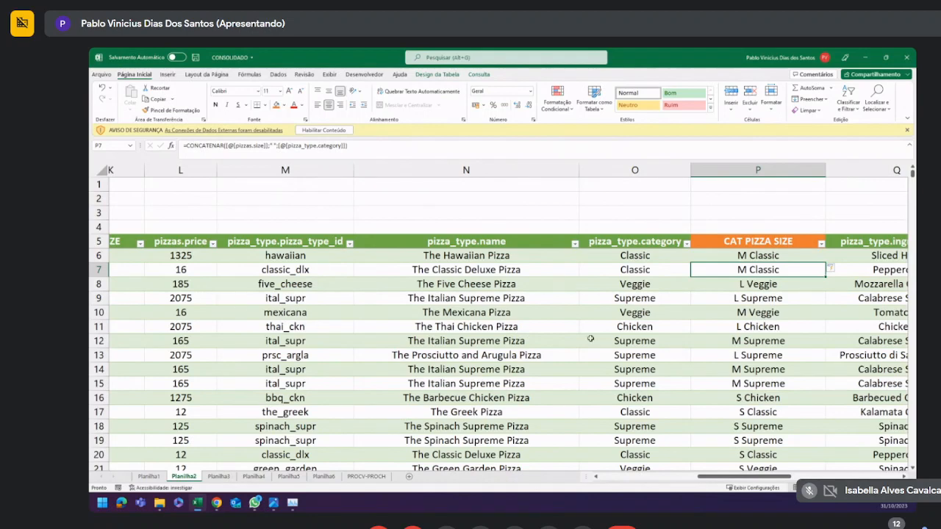
left_click(821, 243)
left_click(812, 203)
Narrow the Tamanho pizza slicer above the table so it ends within column E.
left_click_drag(733, 480, 634, 478)
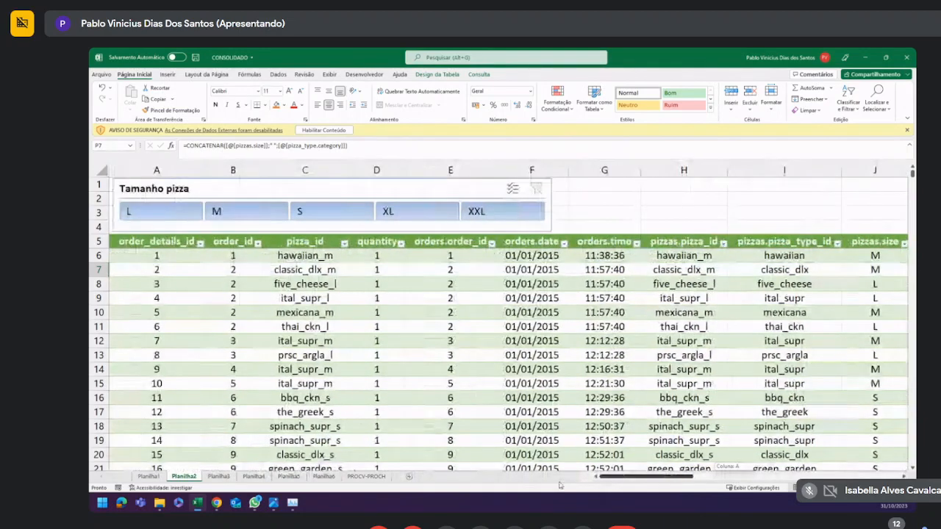
left_click(313, 184)
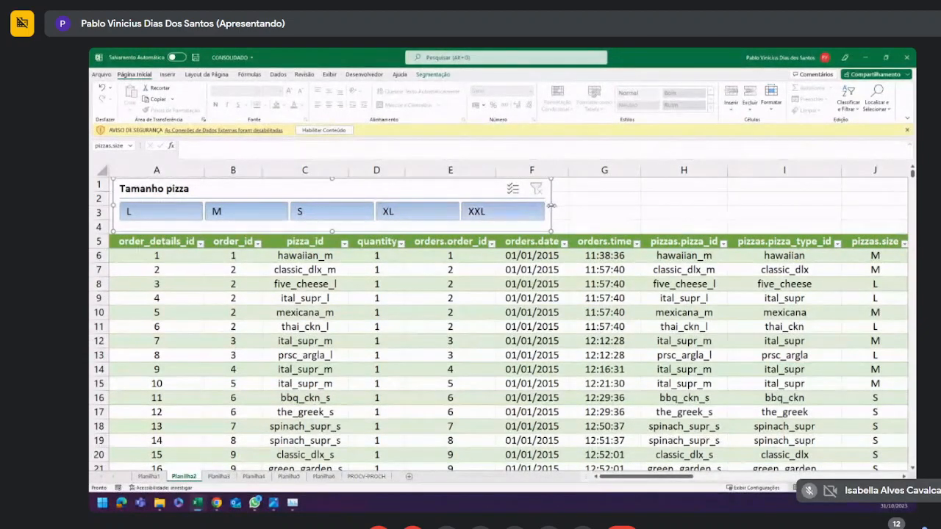
left_click(459, 209)
left_click(327, 283)
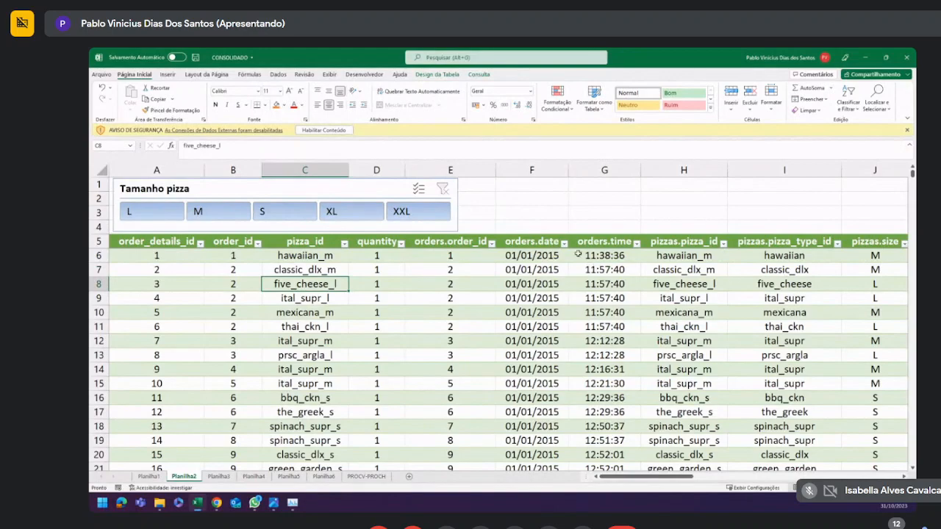
Insert a slicer for the pizza_type.category field of the orders table.
left_click(601, 243)
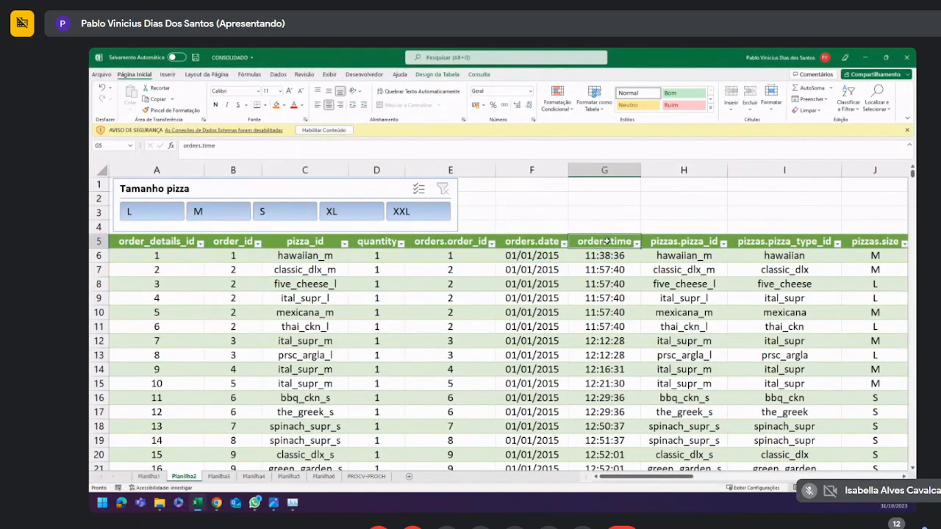
left_click_drag(670, 476, 643, 479)
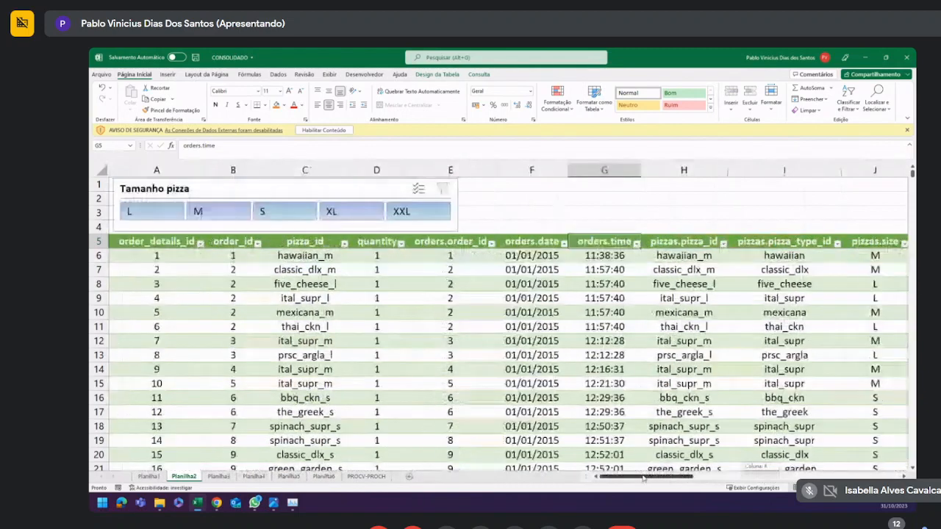
left_click(421, 297)
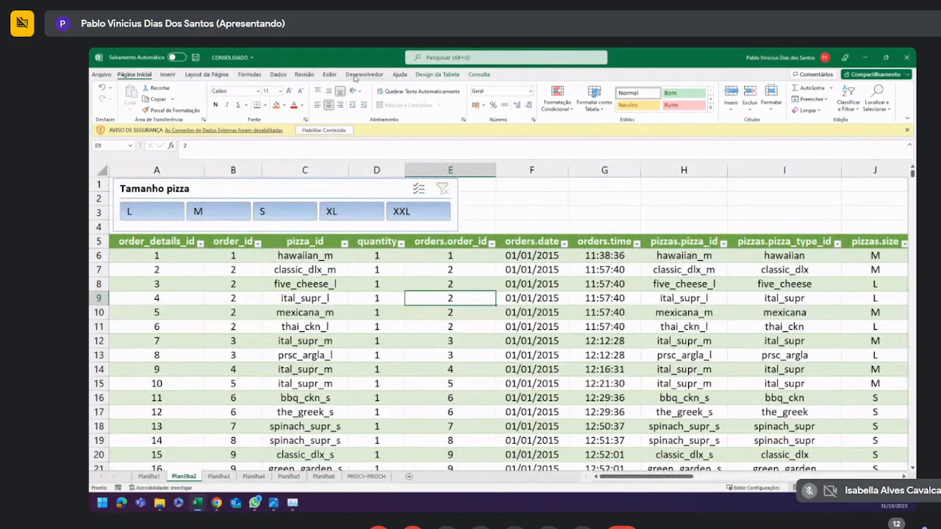
left_click(168, 75)
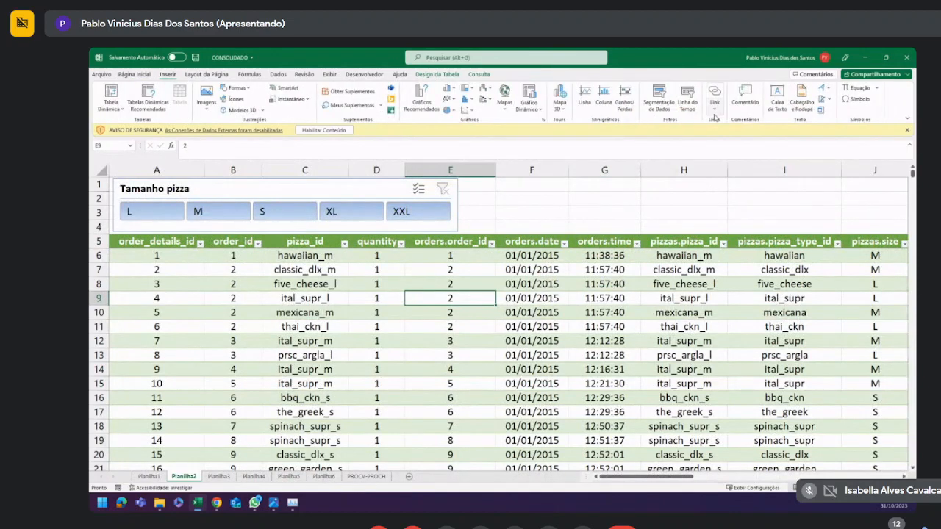
left_click(658, 105)
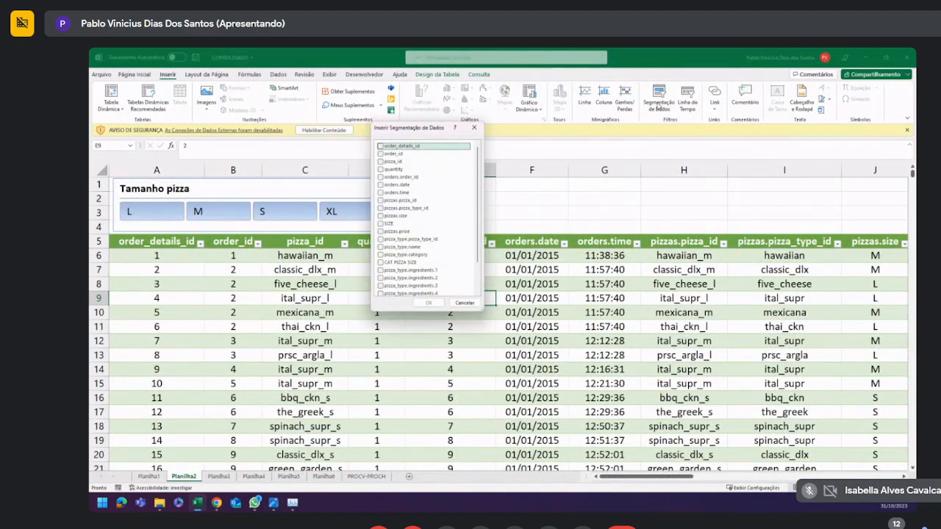
left_click(412, 255)
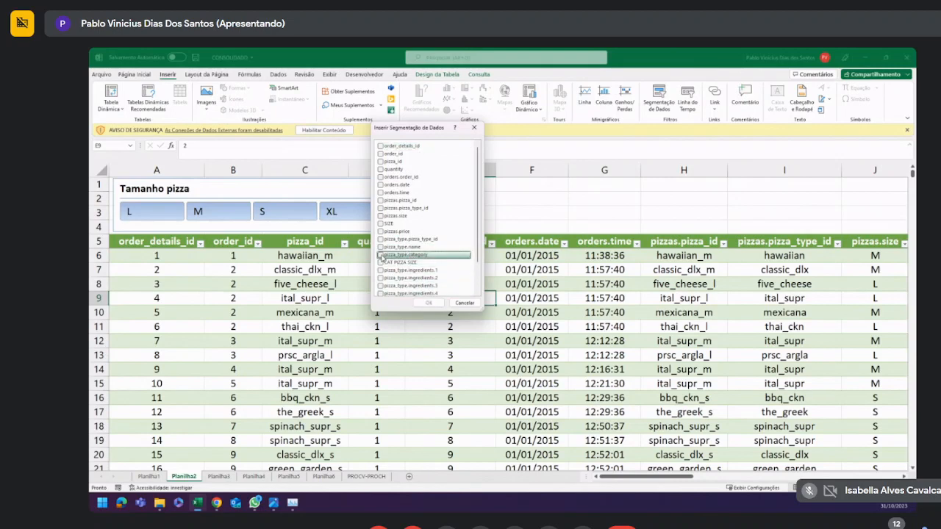
left_click(401, 255)
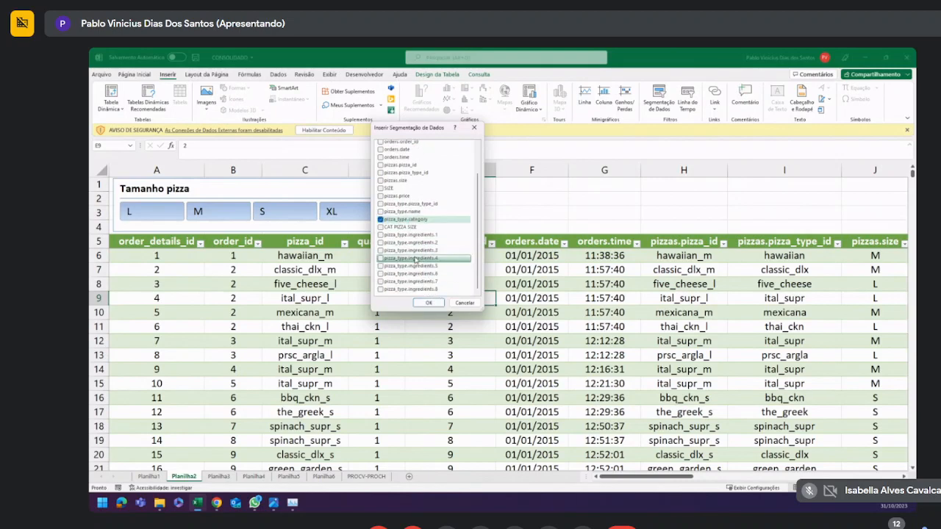
left_click(429, 303)
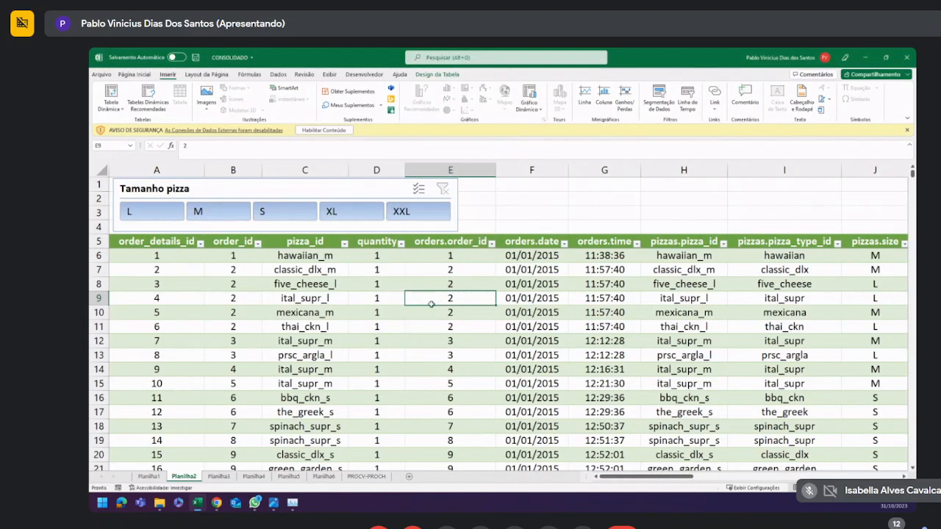
Arrange the pizza_type.category slicer in 4 columns, about 12.5 cm wide and 1.8 cm high, beside the Tamanho pizza slicer above the table.
left_click_drag(478, 273, 514, 219)
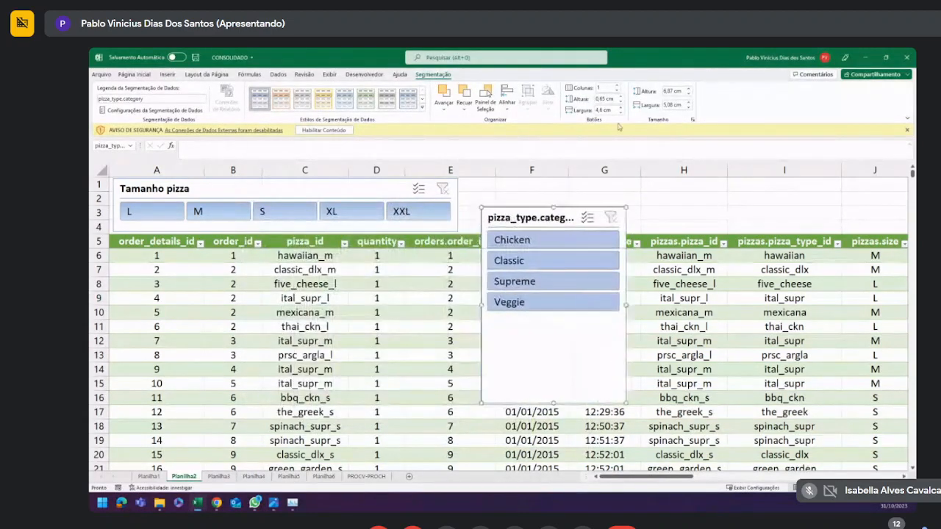
left_click(618, 86)
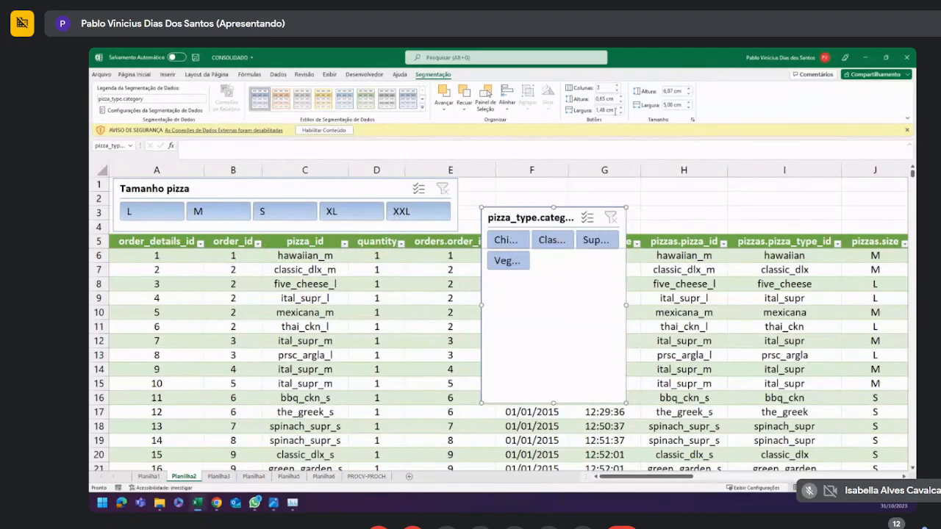
left_click(617, 86)
left_click_drag(624, 305, 874, 305)
left_click_drag(718, 218, 657, 192)
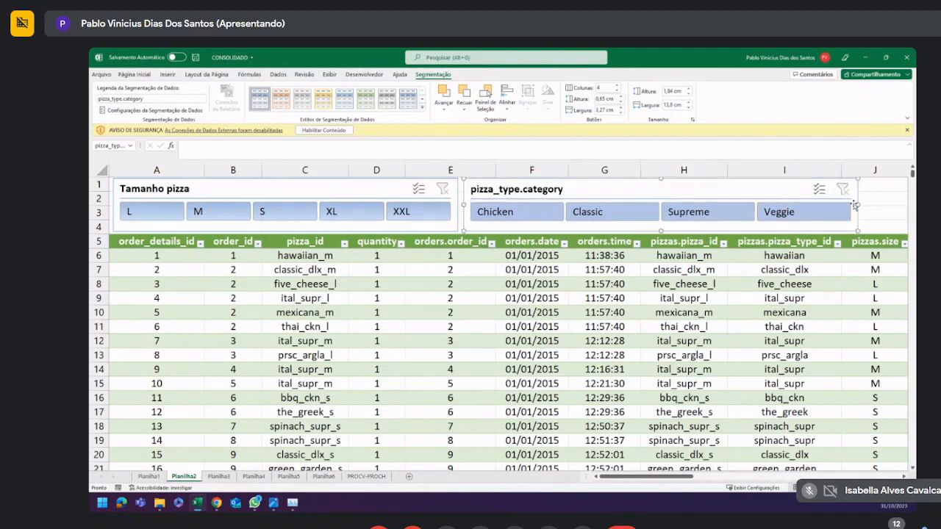
left_click_drag(857, 203, 818, 203)
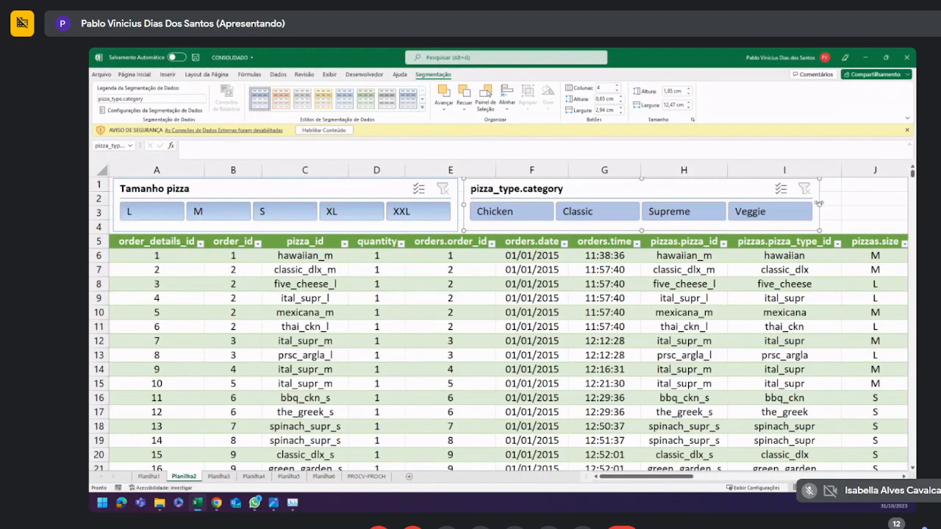
Filter the table with the slicers to size L and category Classic, and clear both slicer filters.
left_click(162, 212)
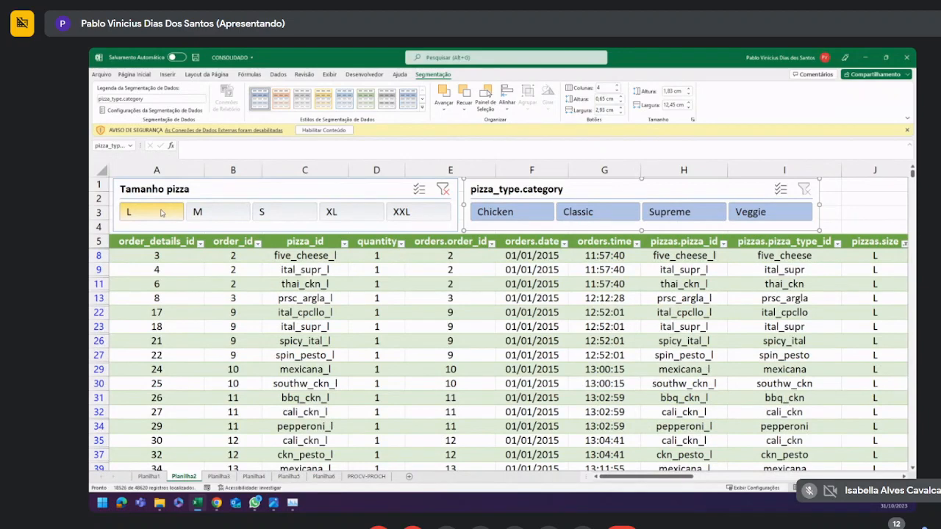
left_click(599, 211)
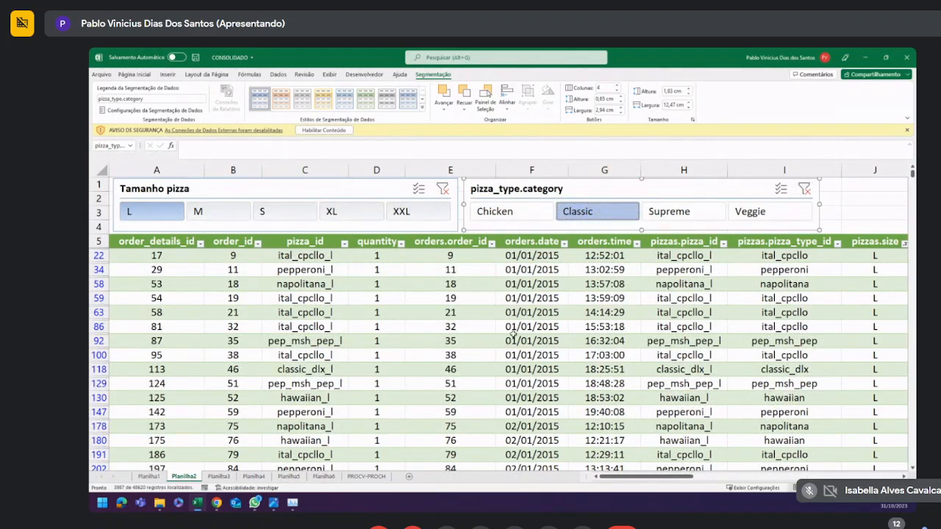
key("alt+Tab")
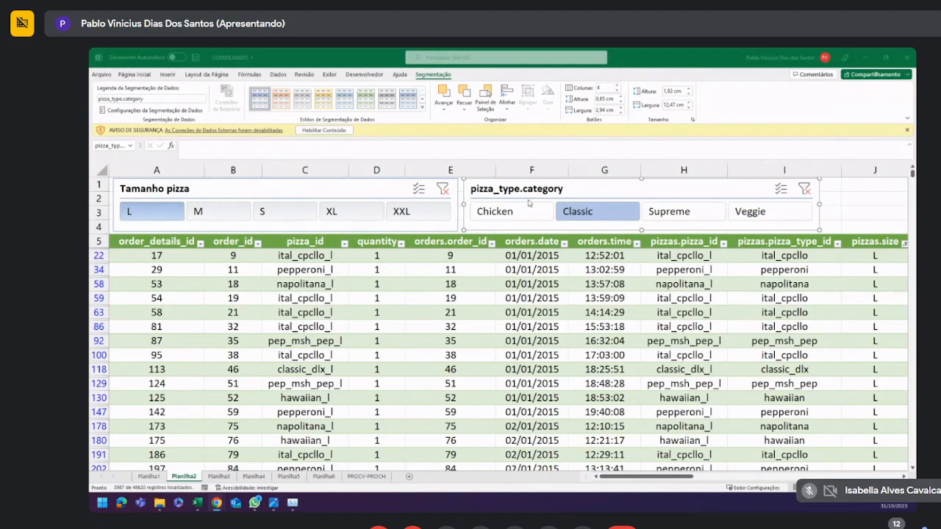
left_click(443, 189)
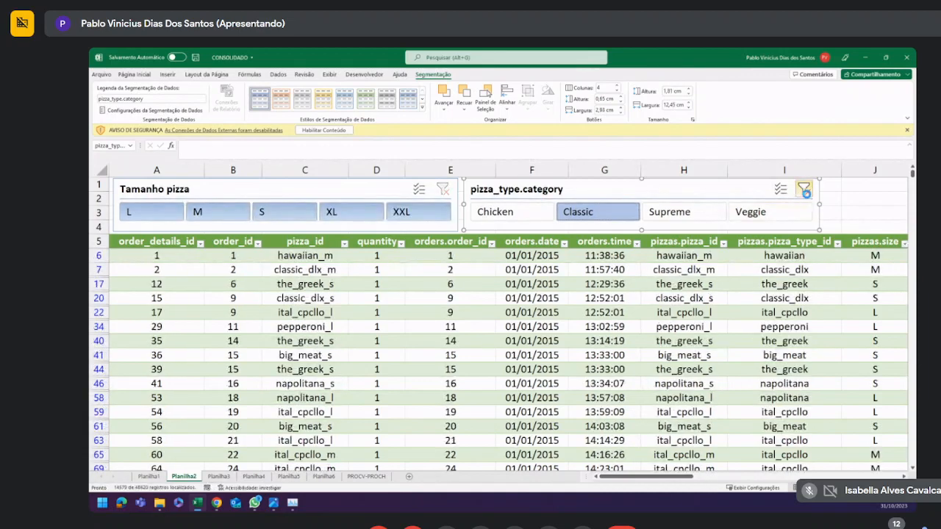
left_click(803, 190)
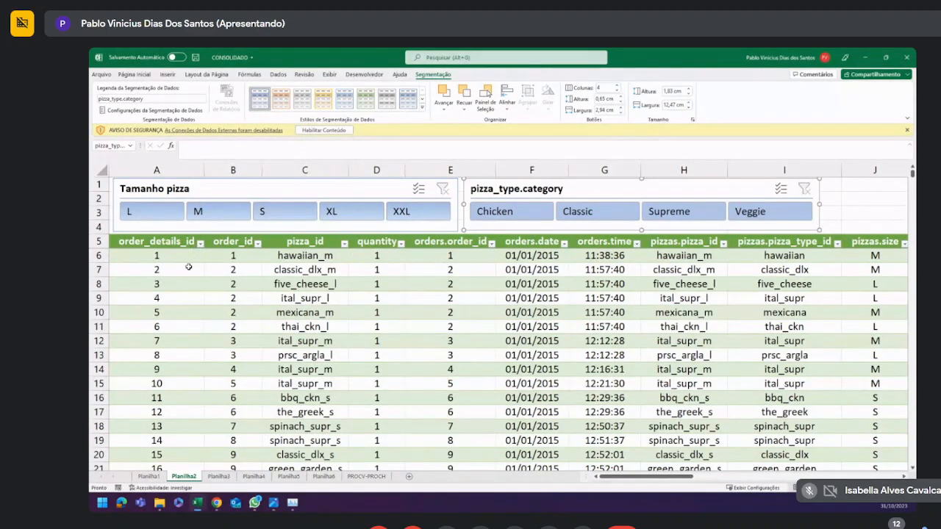
Filter the order_details_id column to the value 1 only, and undo that filter.
left_click(201, 244)
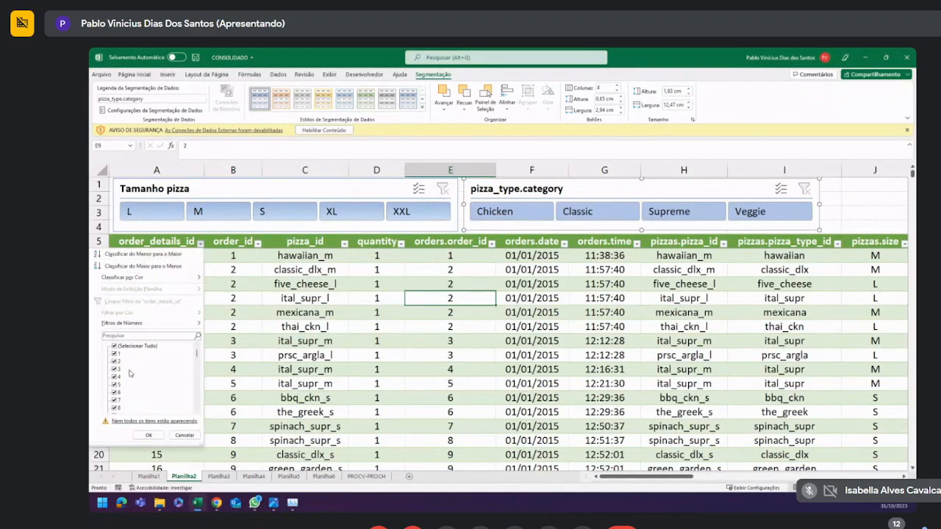
left_click(114, 345)
left_click(115, 354)
left_click(149, 435)
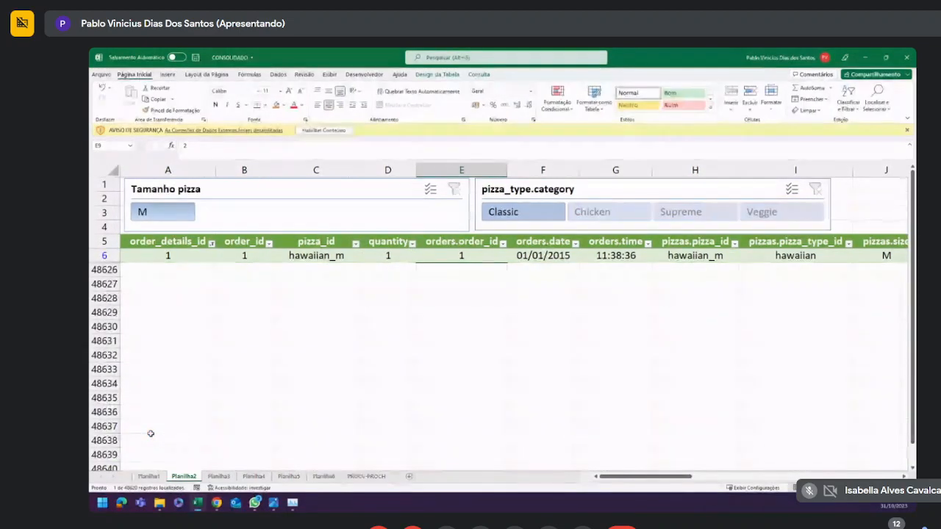
key("ctrl+z")
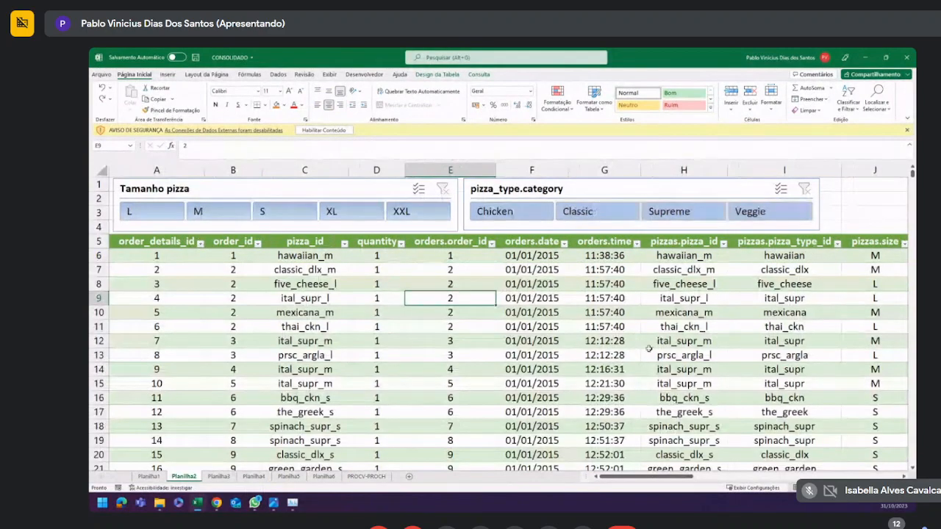
Filter the pizzas.size column to show only L using the column's own filter.
left_click_drag(654, 477, 711, 479)
left_click(431, 243)
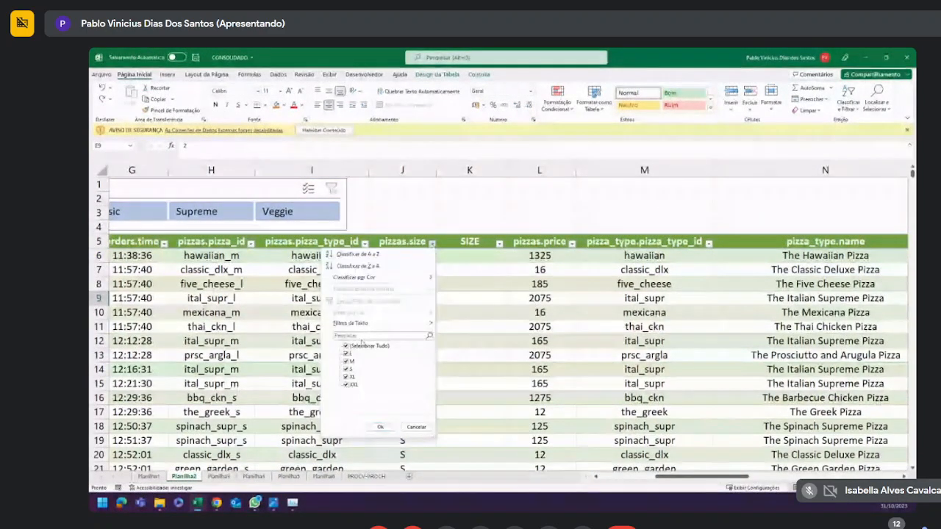
left_click(351, 346)
left_click(351, 354)
left_click(381, 428)
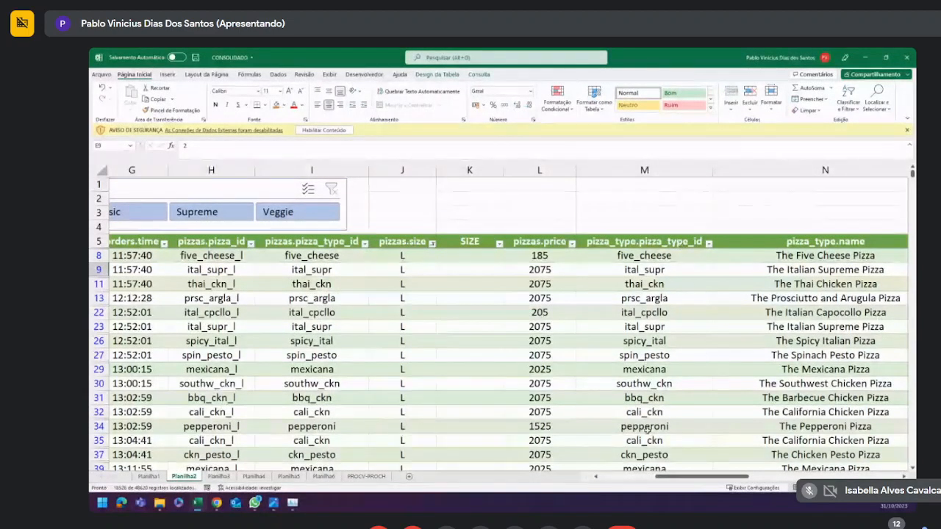
Filter the pizza_type.category column to show only Classic using the column's own filter.
left_click_drag(681, 480, 704, 480)
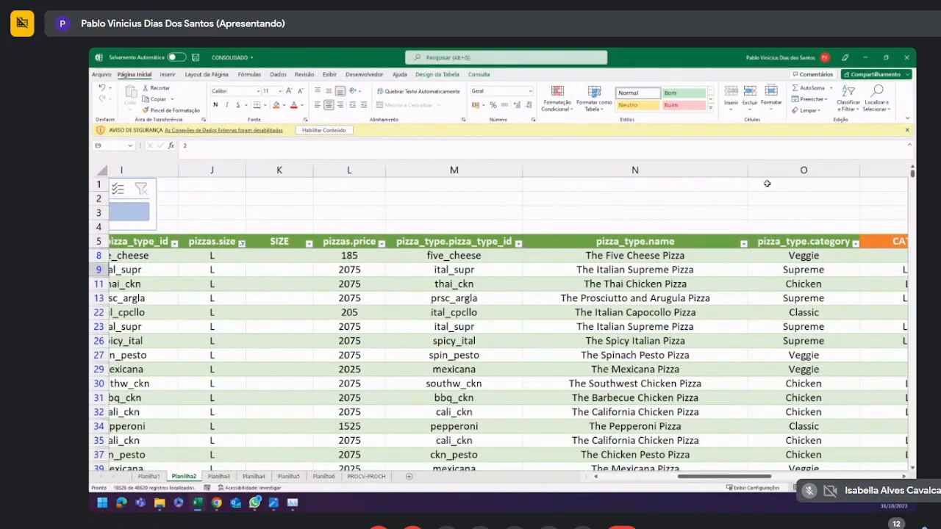
left_click(855, 245)
left_click(788, 345)
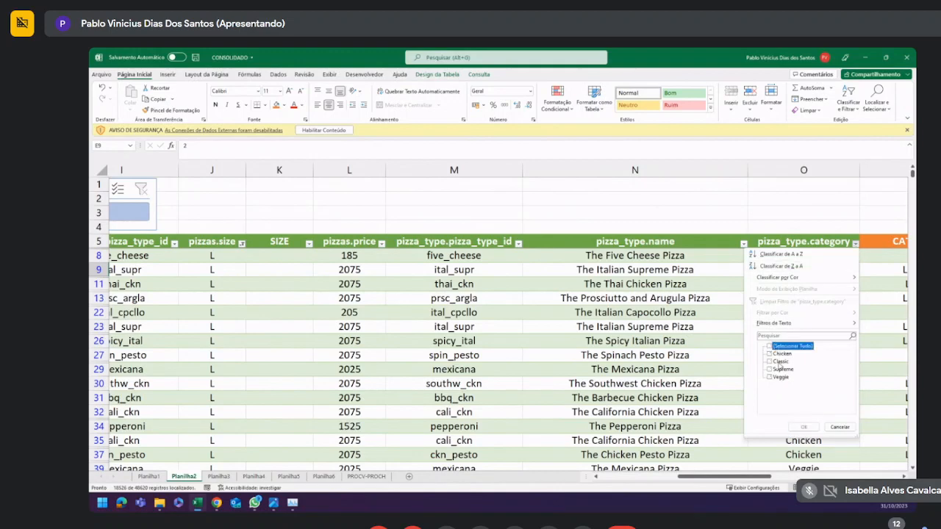
left_click(779, 363)
left_click(803, 426)
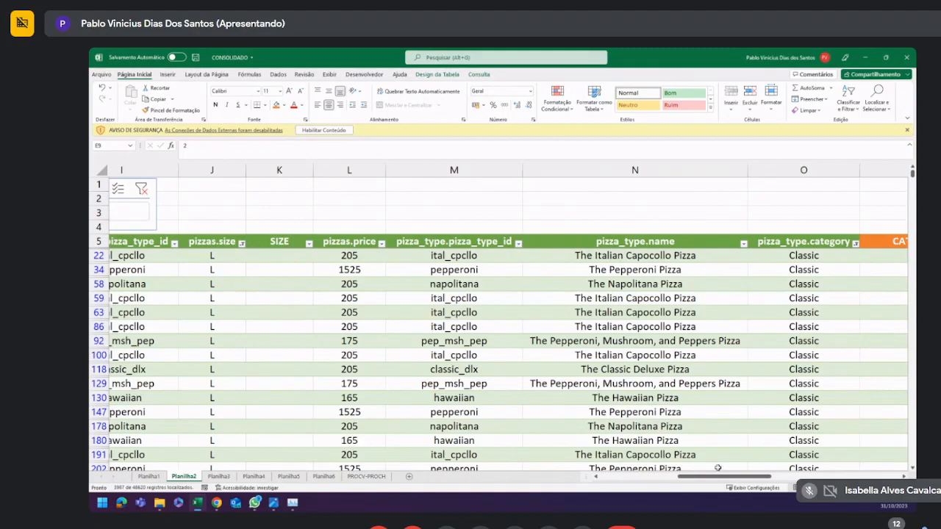
Compare the selections in both slicers with the filter settings of the pizza_type.category column.
left_click_drag(717, 477, 611, 482)
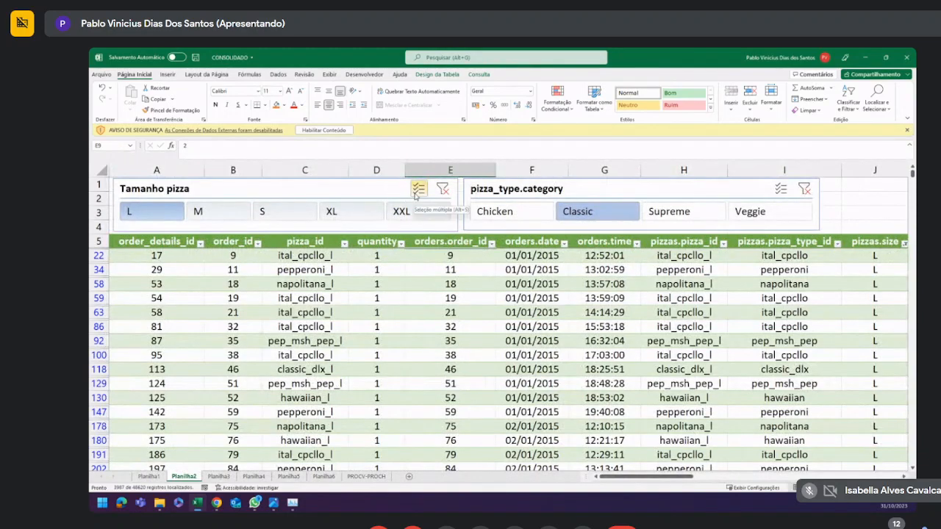
left_click_drag(647, 479, 732, 476)
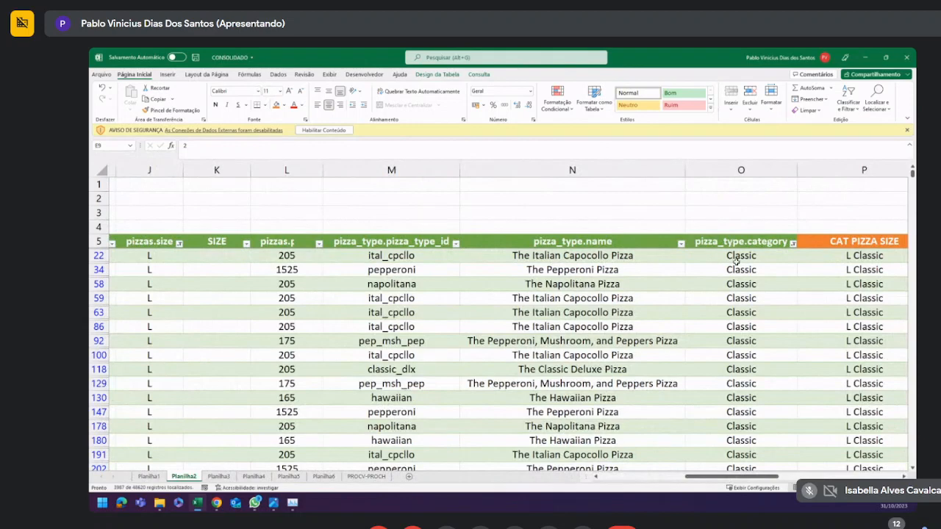
left_click(793, 244)
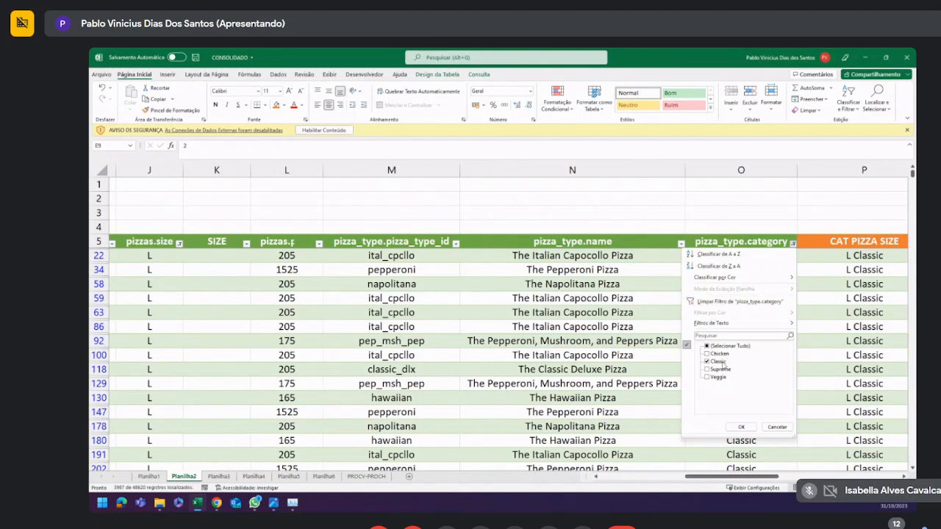
left_click(448, 336)
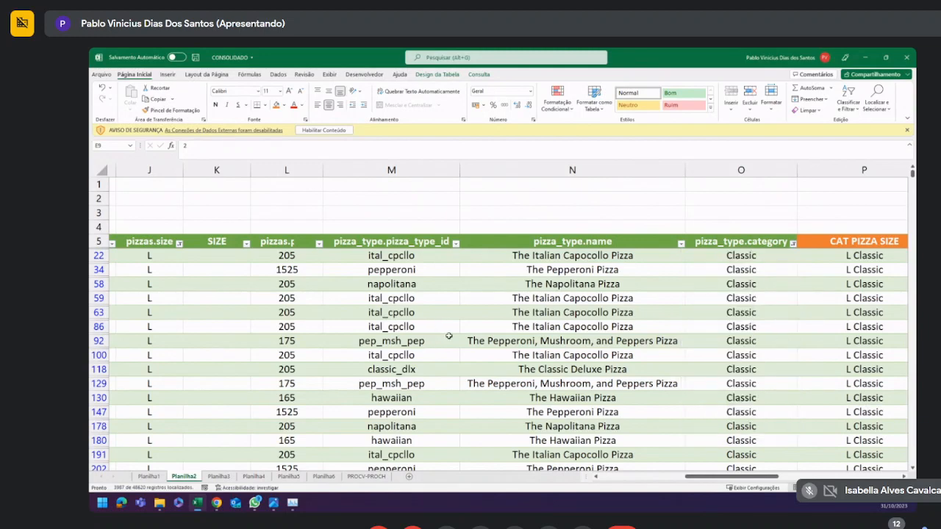
Clear all filters from the orders table so that both slicers have every size and category selected.
left_click(448, 339)
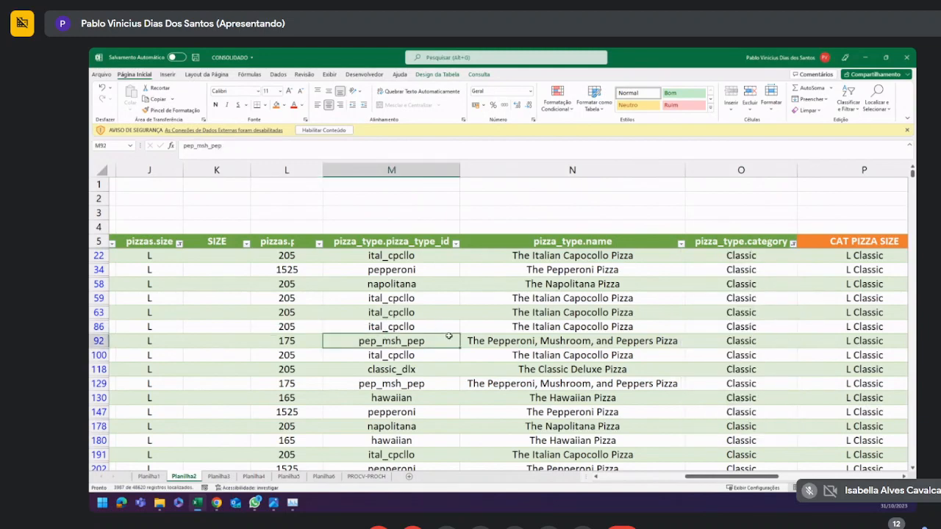
left_click(278, 74)
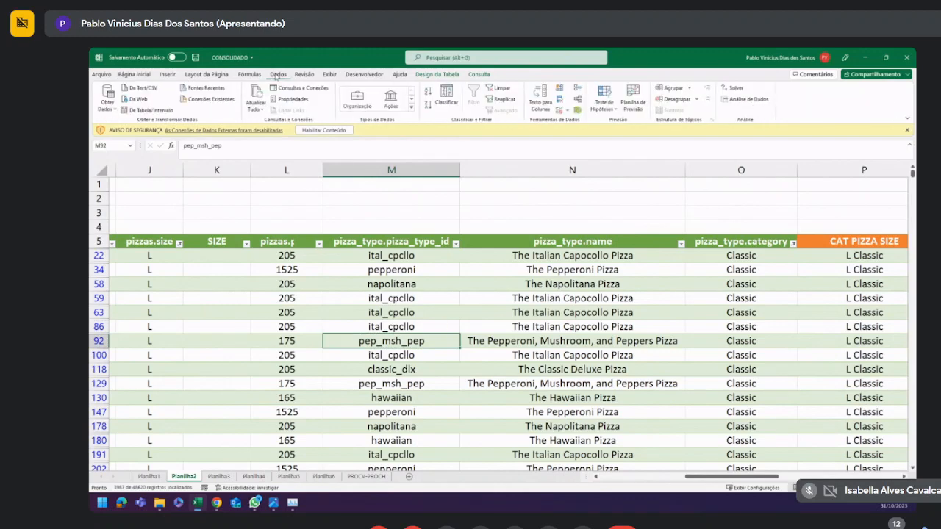
left_click(506, 88)
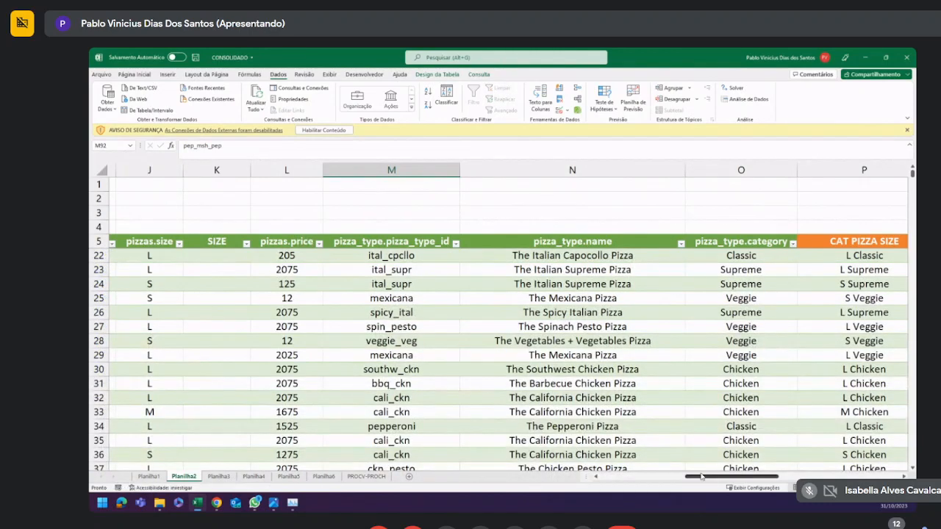
left_click_drag(694, 476, 609, 479)
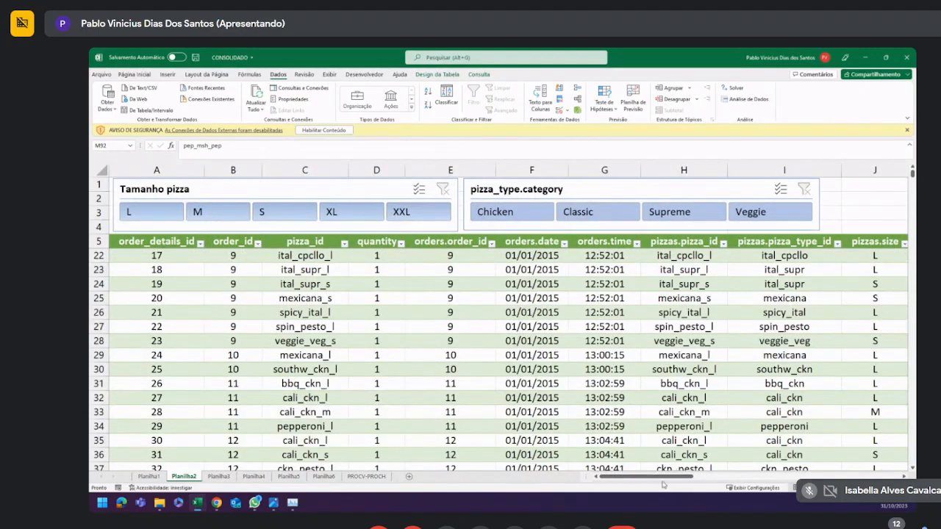
Change the CAT PIZZA SIZE formula to =CONCATENAR([@[pizza_type.category]];" ";[@[pizzas.size]]), putting the category before the size.
left_click_drag(657, 479, 765, 479)
left_click(744, 256)
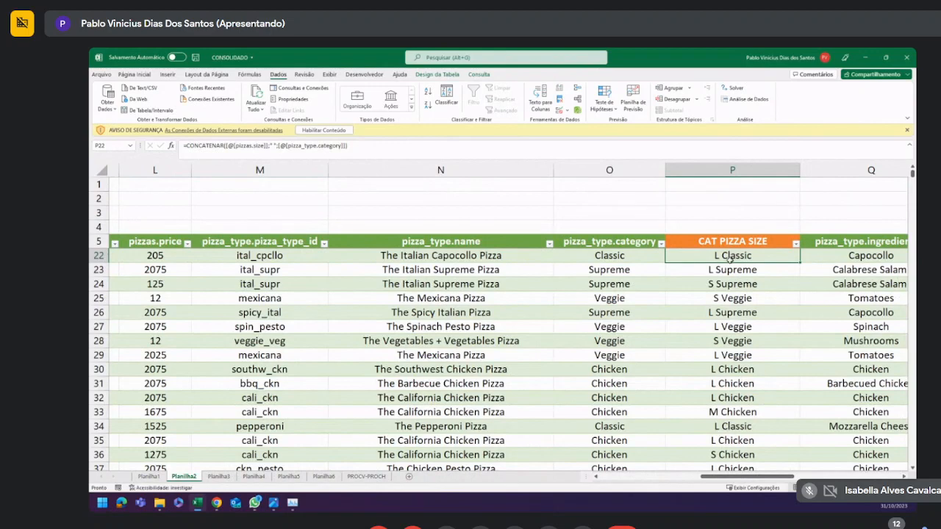
left_click(255, 146)
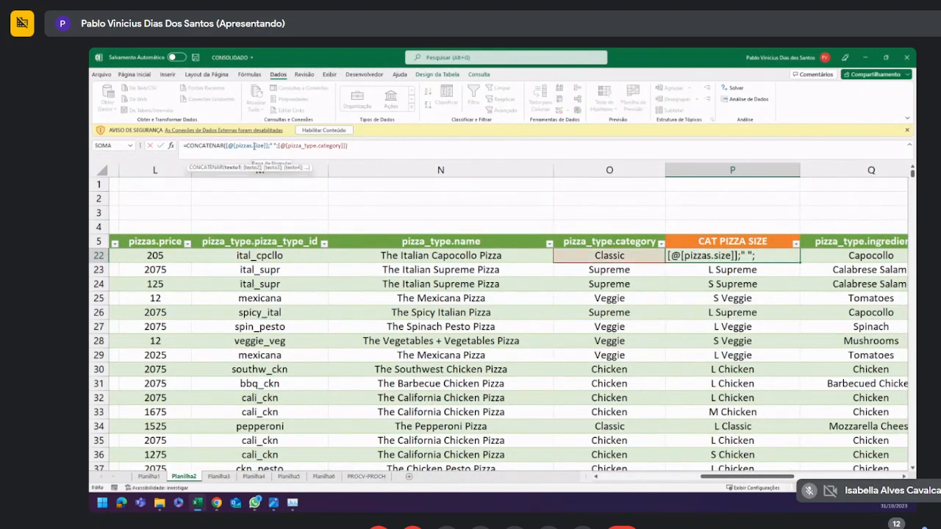
left_click(591, 258)
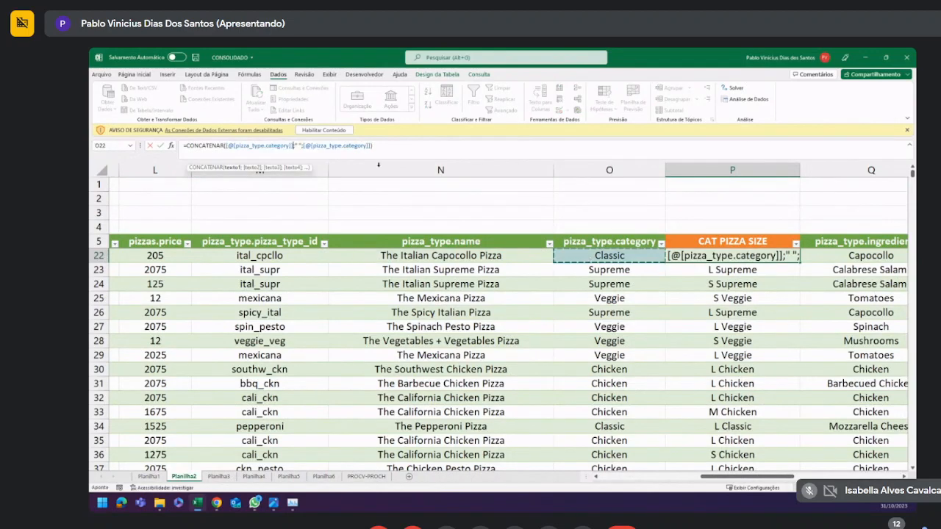
double_click(342, 145)
left_click_drag(737, 476, 730, 478)
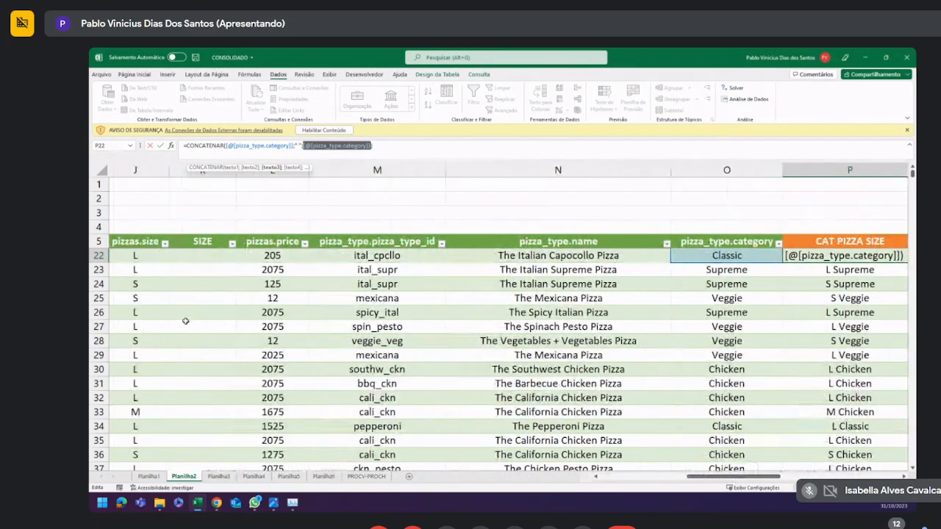
left_click(154, 256)
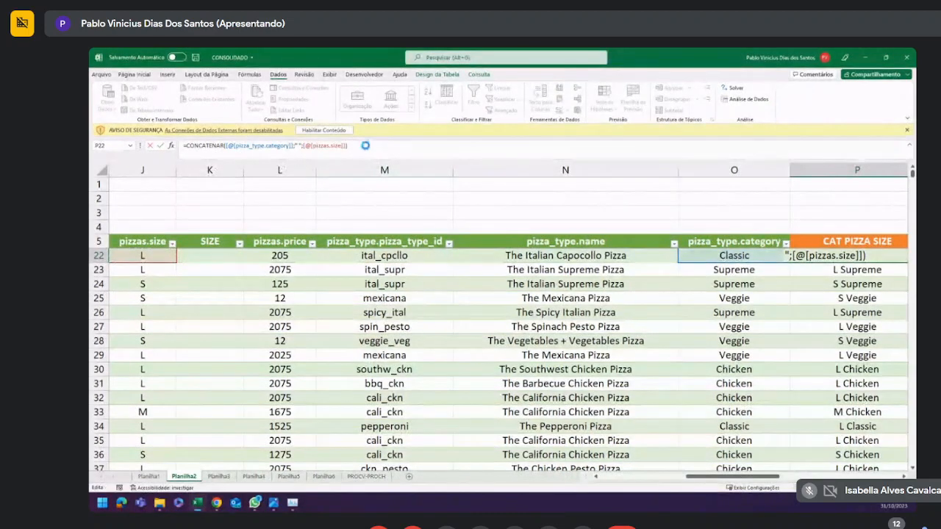
key("Return")
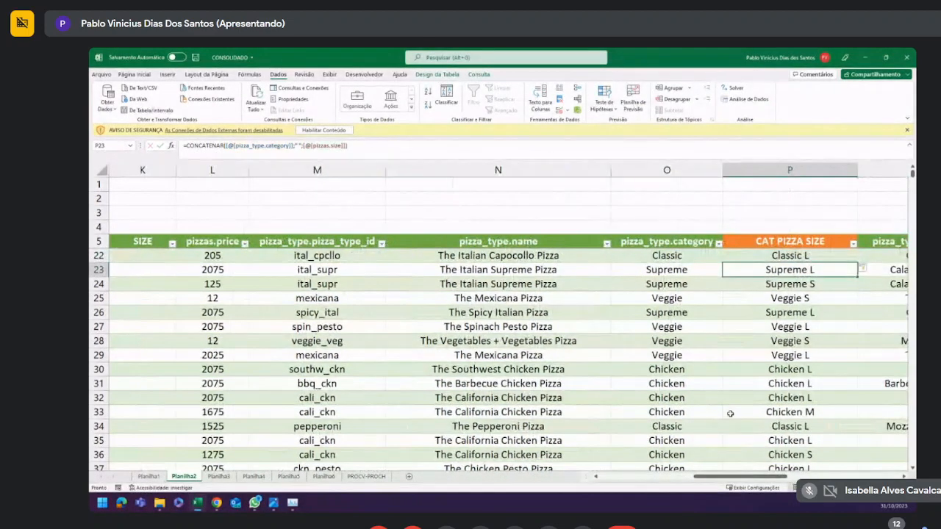
Insert a table column before pizza_type.category and give it an orange header named ESQUERDA.
left_click_drag(718, 478, 722, 481)
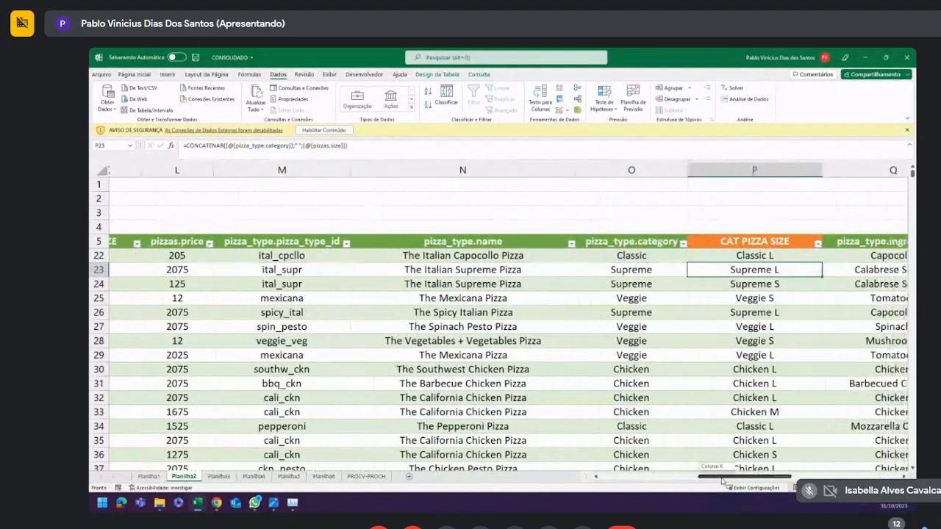
right_click(604, 242)
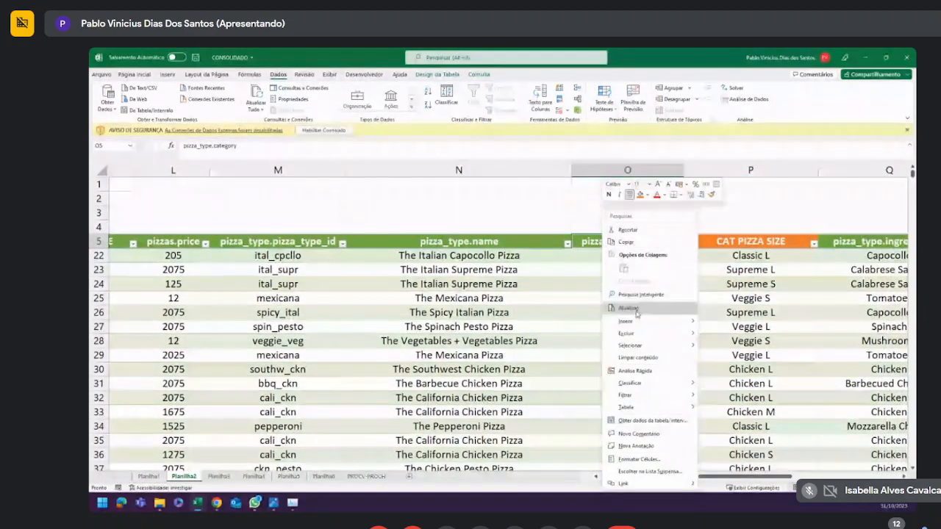
mouse_move(640, 323)
left_click(737, 324)
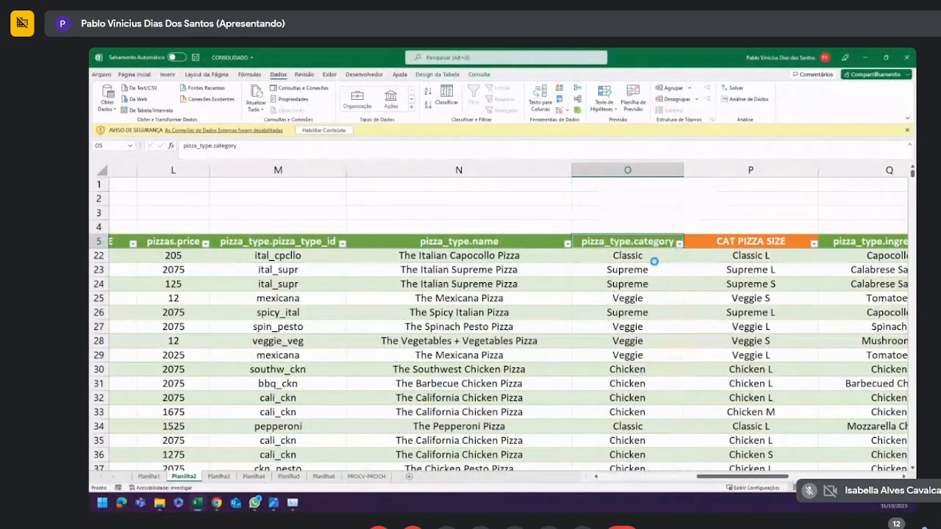
left_click(140, 74)
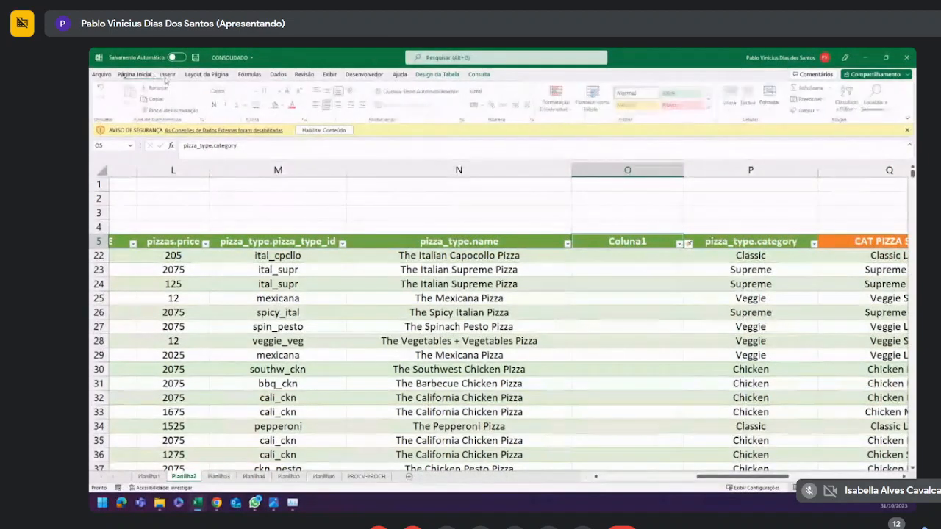
left_click(640, 261)
left_click(638, 245)
type("ESQUE")
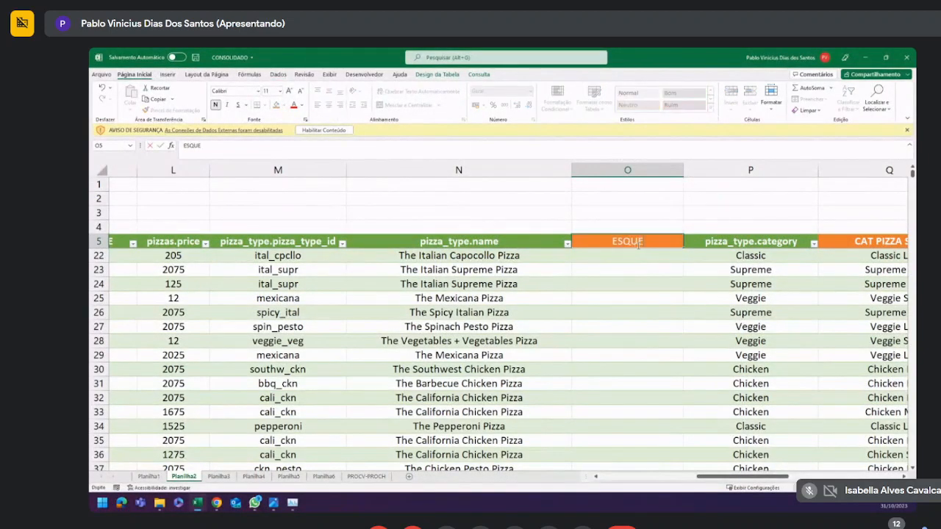
type("RDA")
key("Return")
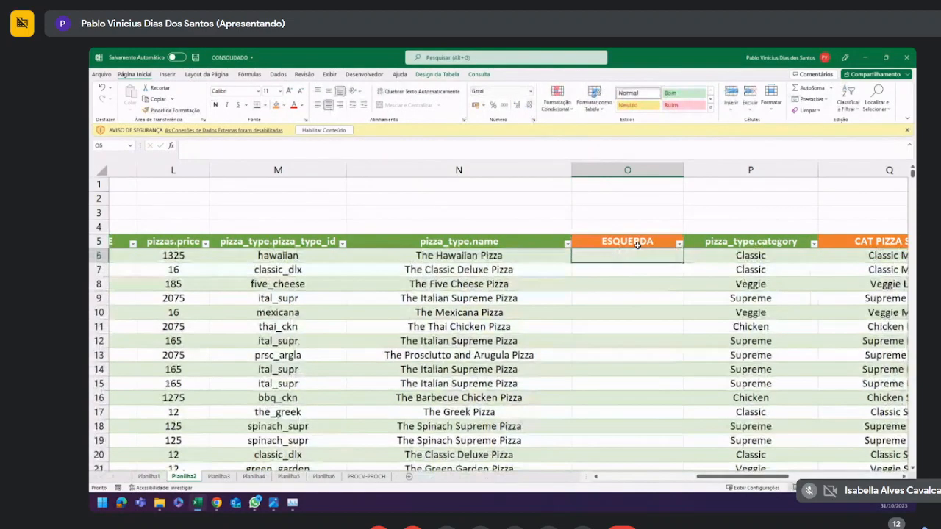
Insert another table column beside ESQUERDA and place it between ESQUERDA and pizza_type.category.
right_click(629, 243)
mouse_move(659, 324)
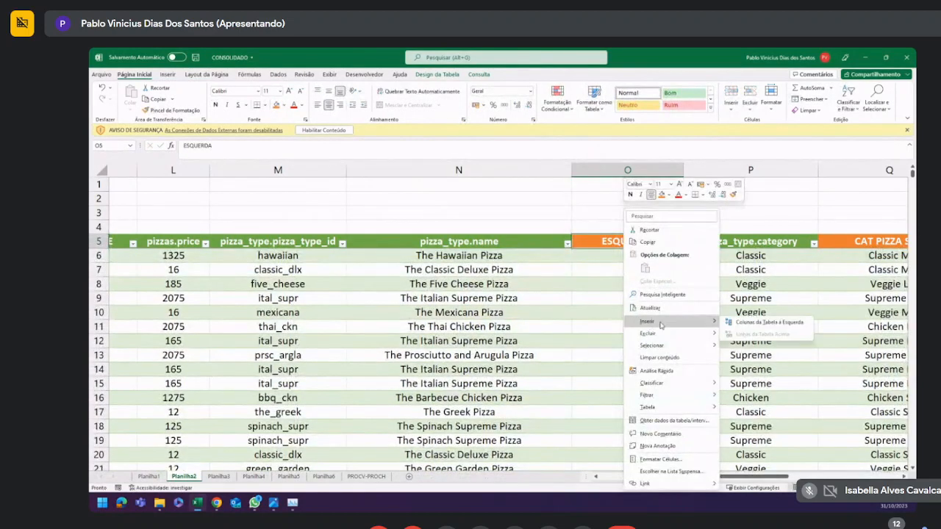
left_click(729, 320)
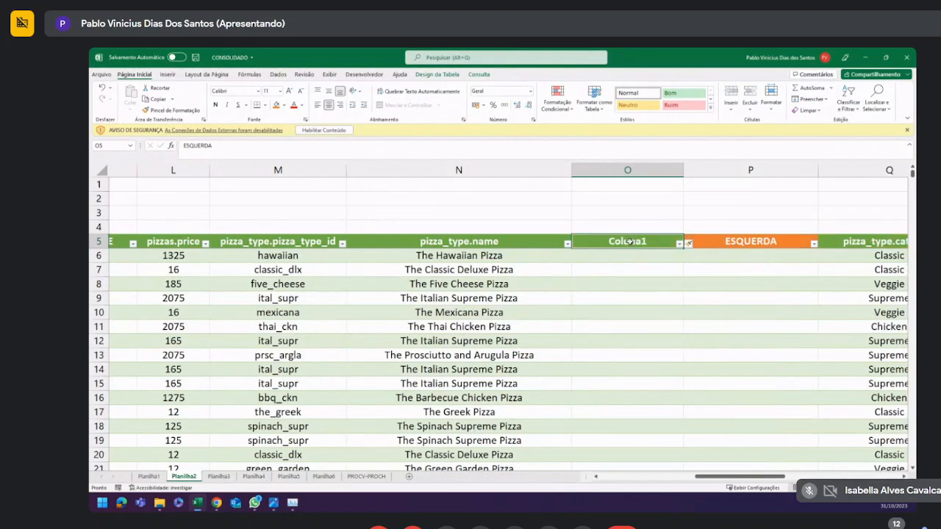
mouse_move(633, 250)
left_mouse_down()
mouse_move(819, 250)
mouse_move(616, 252)
left_mouse_up()
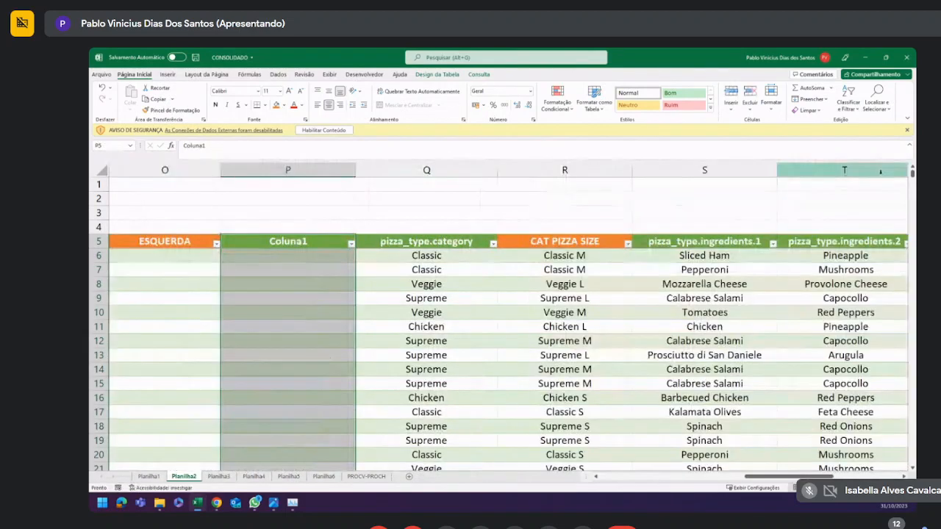
scroll(670, 224, "left", 5)
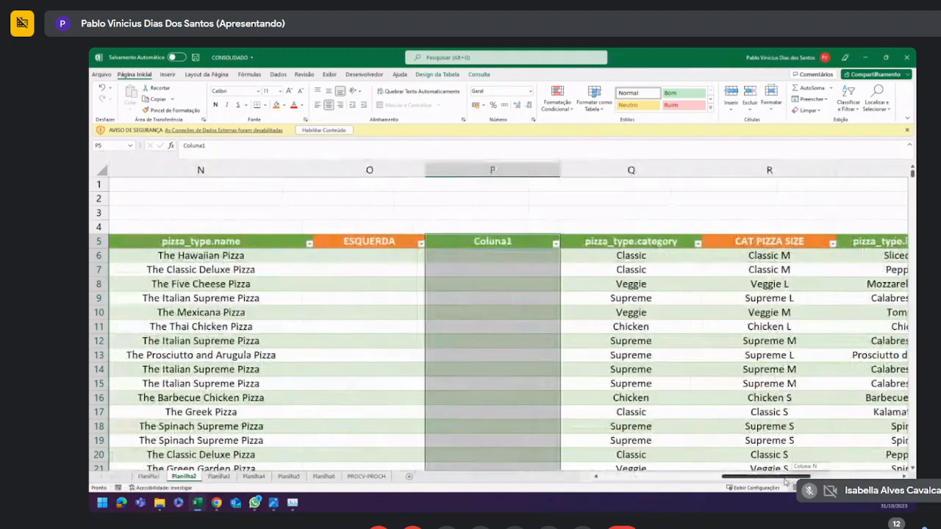
Rename the new column between ESQUERDA and pizza_type.category as DIREITA.
double_click(664, 243)
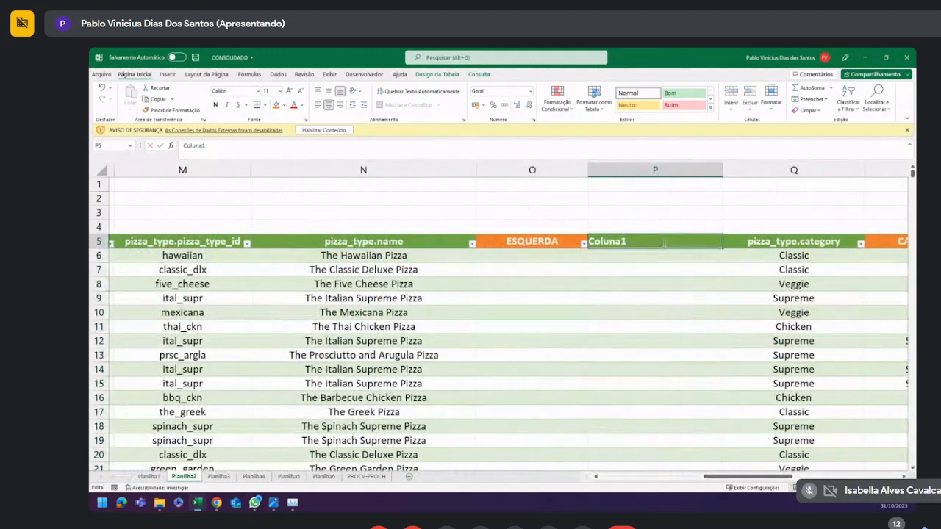
key("BackSpace")
key("BackSpace")
key("BackSpace")
key("BackSpace")
key("BackSpace")
key("BackSpace")
key("BackSpace")
type("DIREITA")
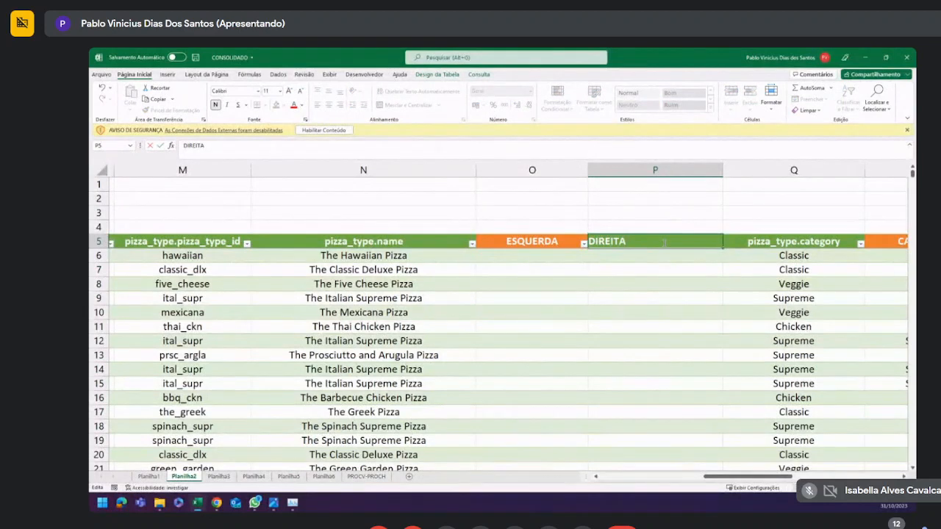
key("Return")
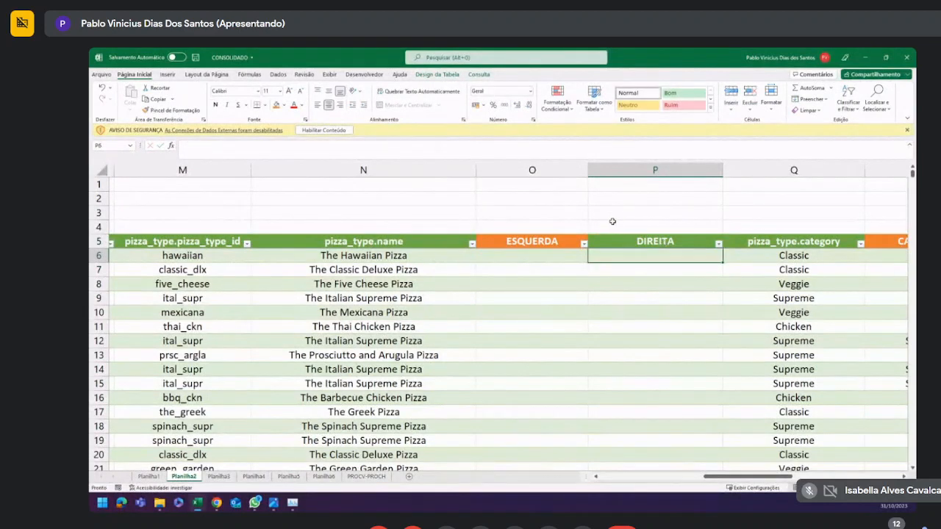
Copy the orange header formatting of ESQUERDA onto the DIREITA header.
left_click(571, 241)
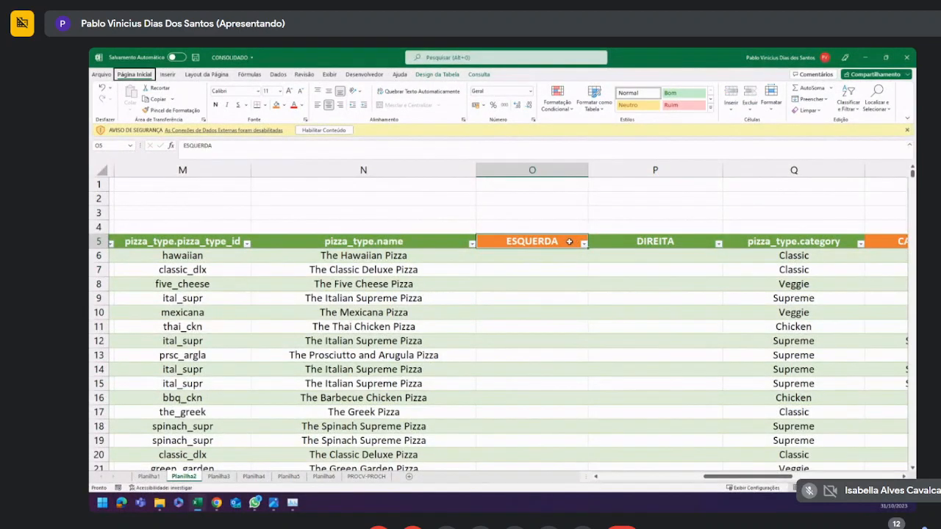
left_click(170, 109)
left_click(645, 241)
Fill the ESQUERDA column with the formula =ESQUERDA("EXCEL É TOP";5), starting from its first data cell.
left_click(543, 255)
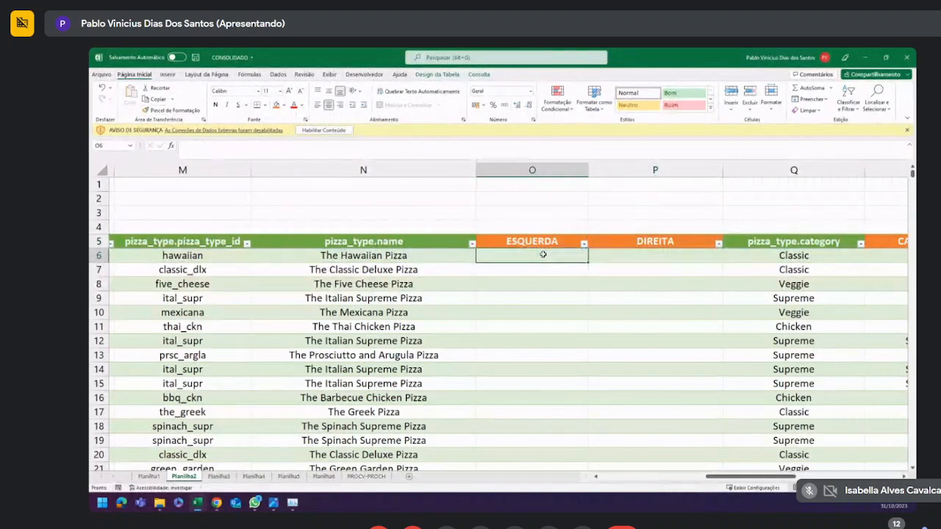
type("=ESQUER")
key("Tab")
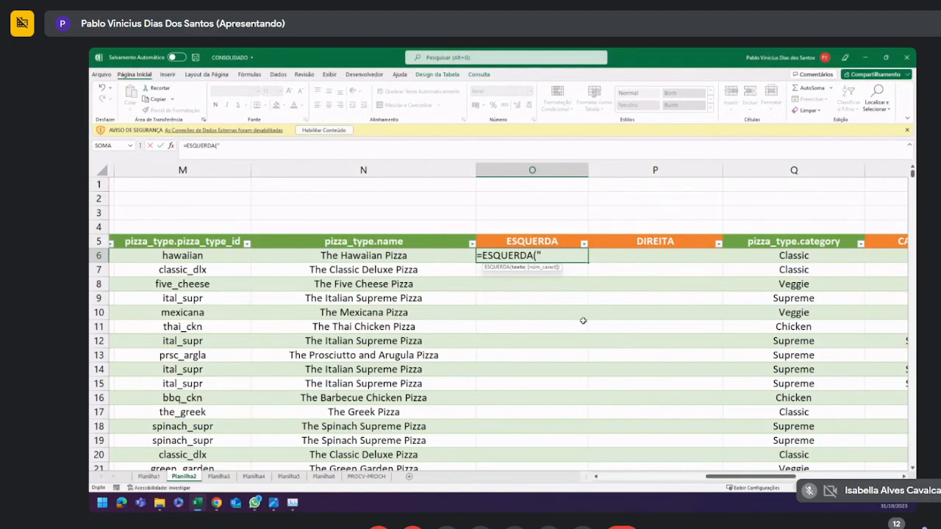
type("\"eXC")
key("BackSpace")
key("BackSpace")
type("XCEL É TOP")
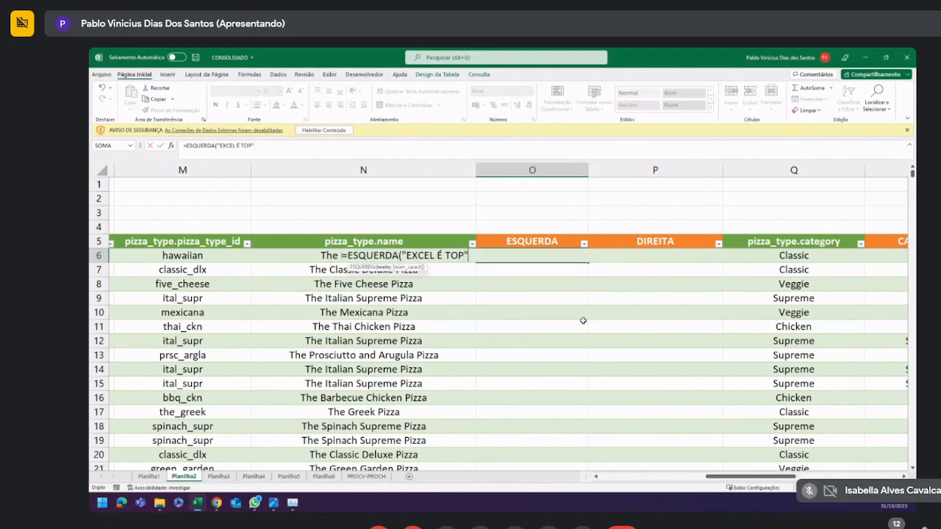
type("\";5)")
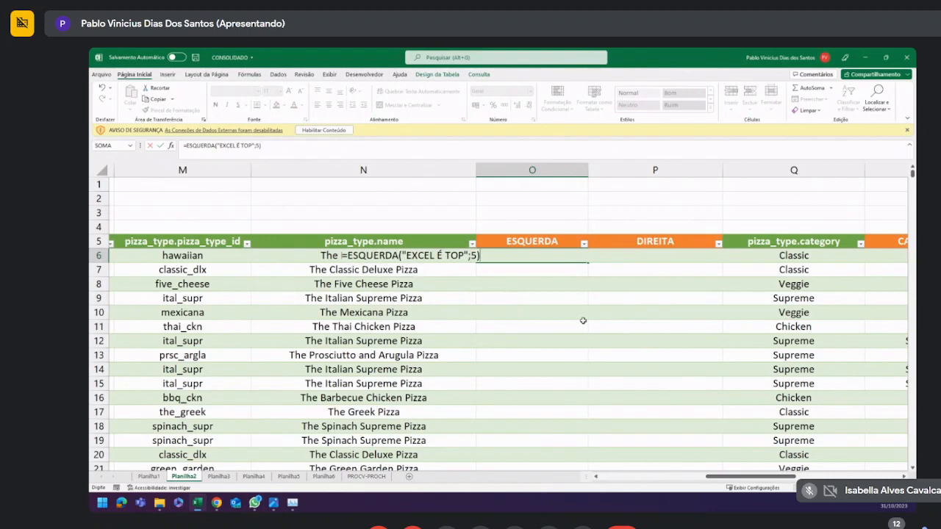
key("Return")
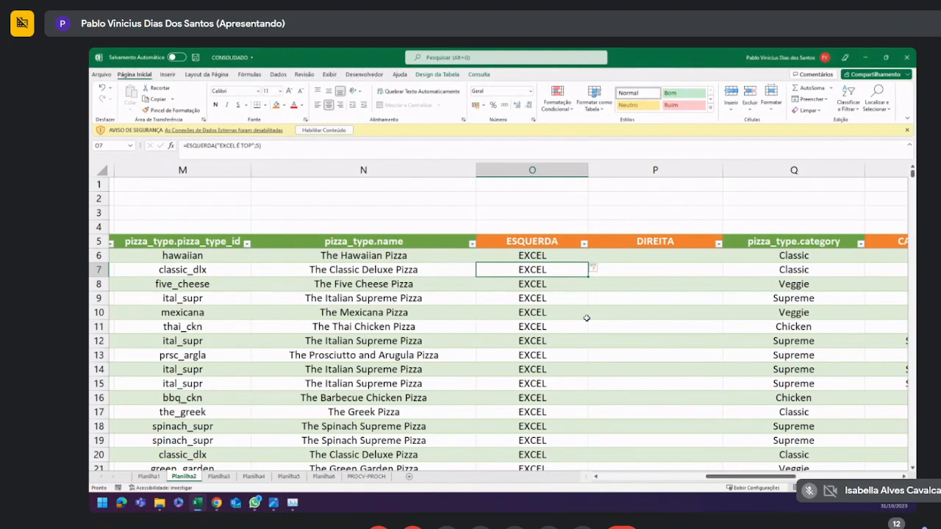
left_click(569, 254)
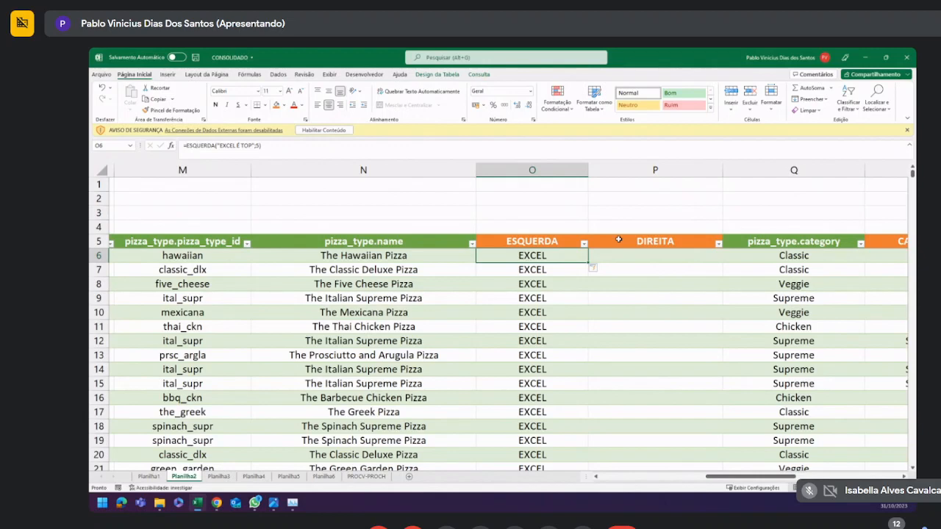
Fill the DIREITA column with the formula =DIREITA("EXCEL É TOP";5), starting from its first data cell.
left_click(624, 252)
type("=")
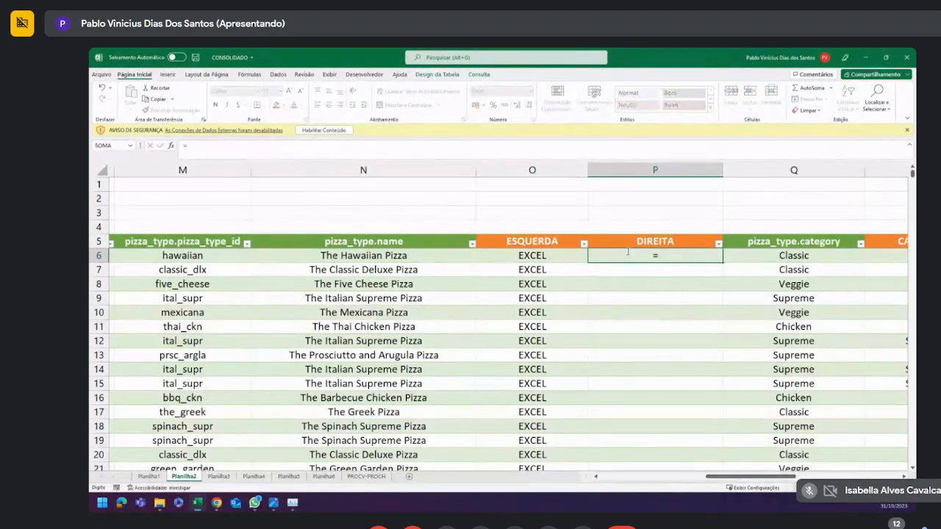
type("DIRE")
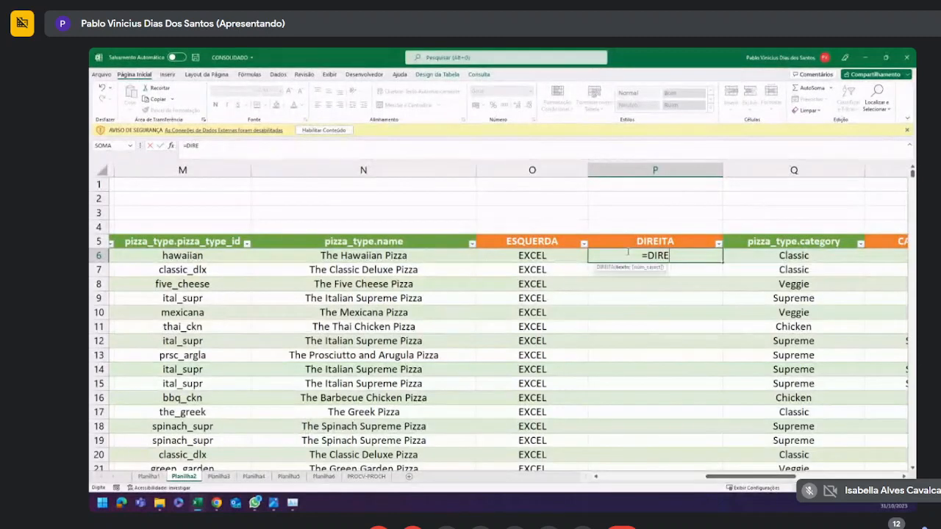
type("ITA(")
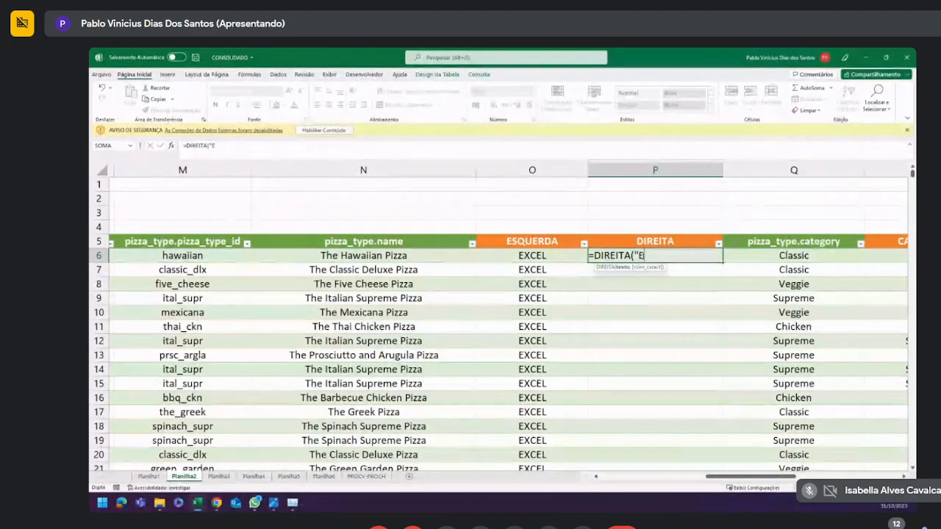
type("EXCEL")
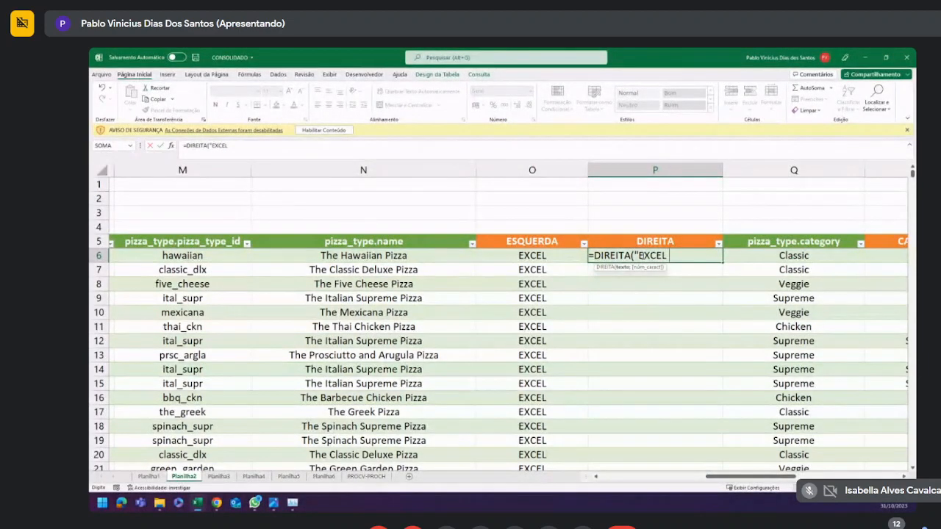
type(" É TOP")
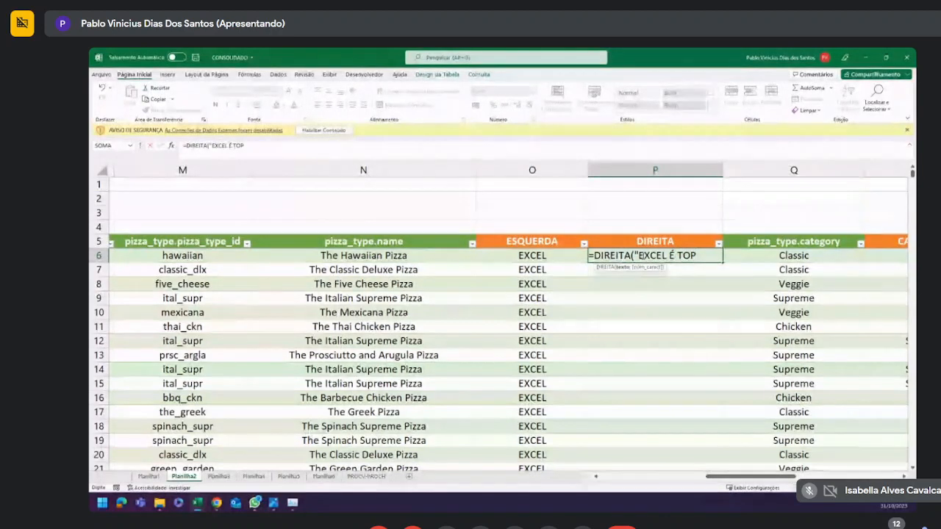
type("\";")
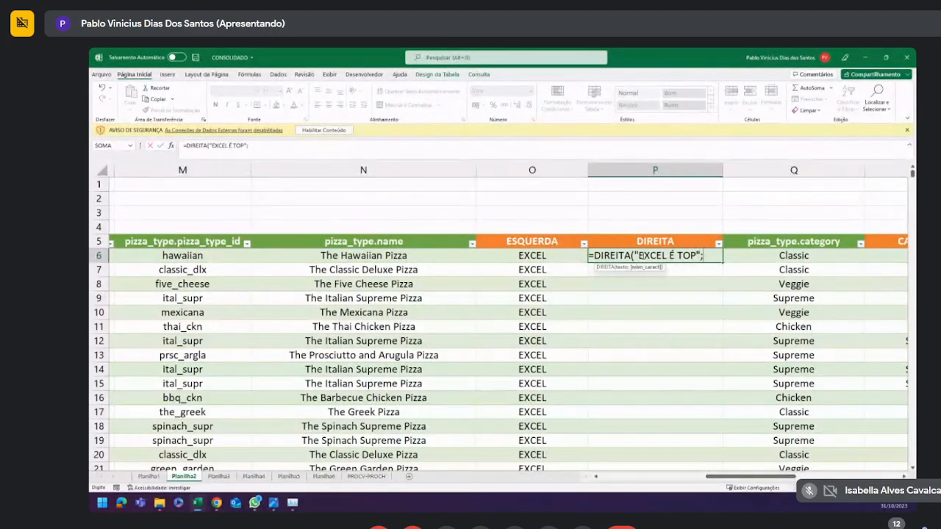
type("5)")
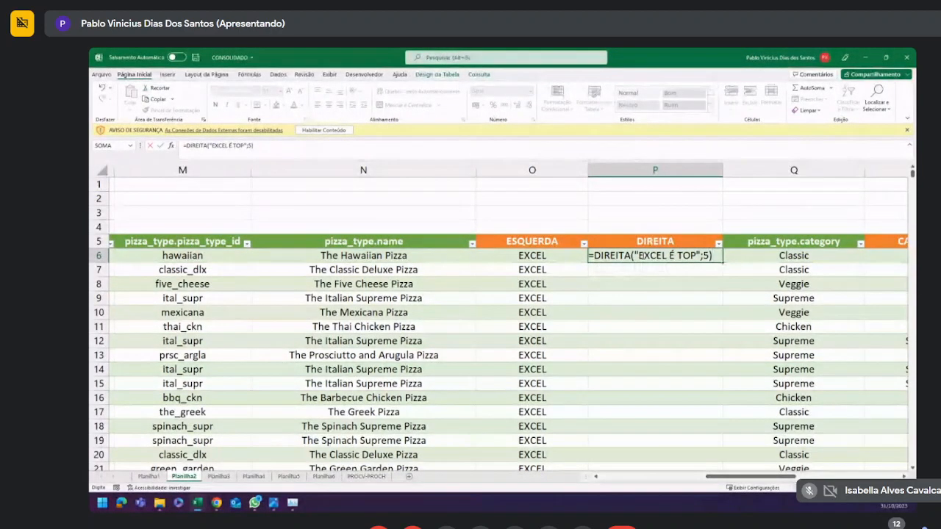
key("Return")
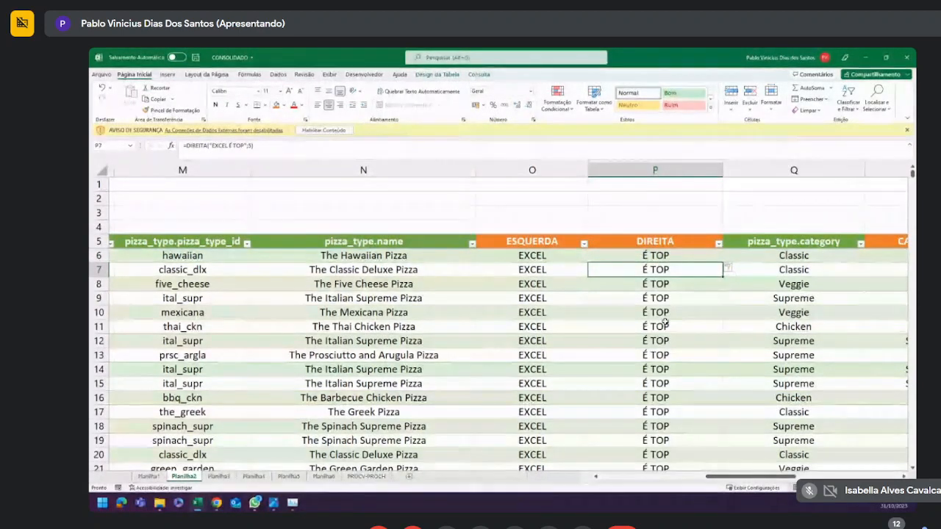
left_click(681, 258)
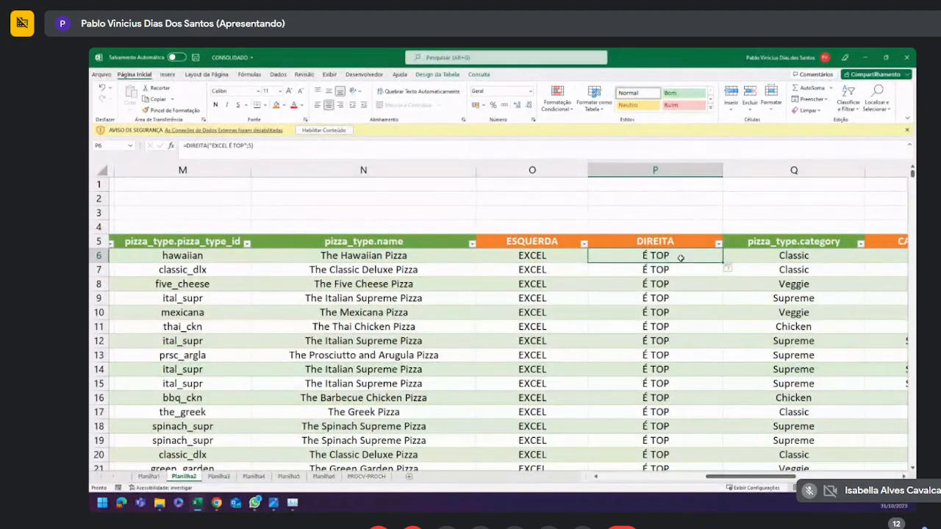
Replace the fixed text in the ESQUERDA formula with the row's pizza_type.name reference, giving =ESQUERDA([@[pizza_type.name]];5), and check the filled column.
left_click(535, 255)
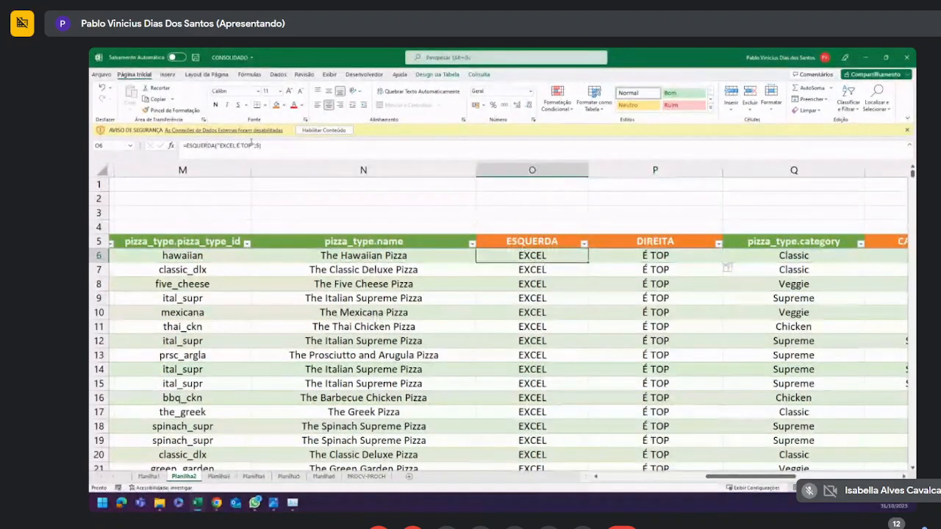
left_click(252, 144)
left_click_drag(253, 145, 220, 144)
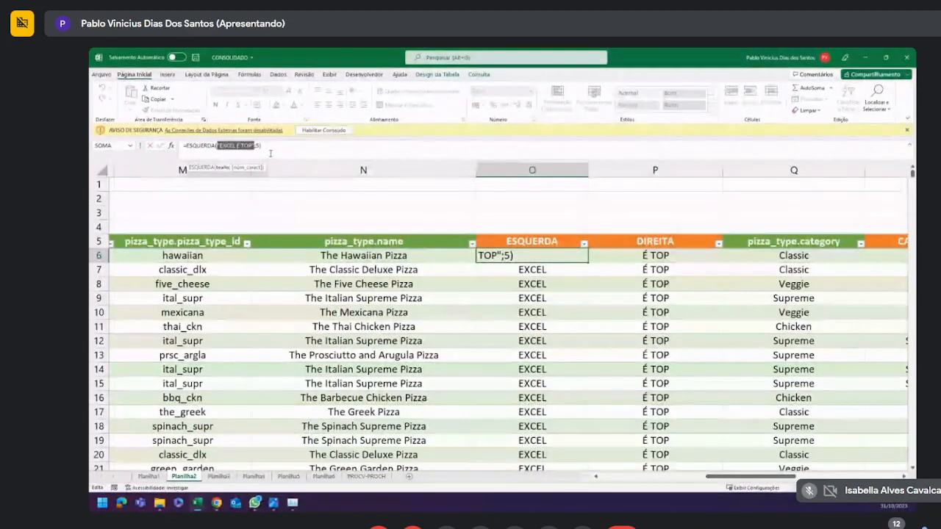
key("BackSpace")
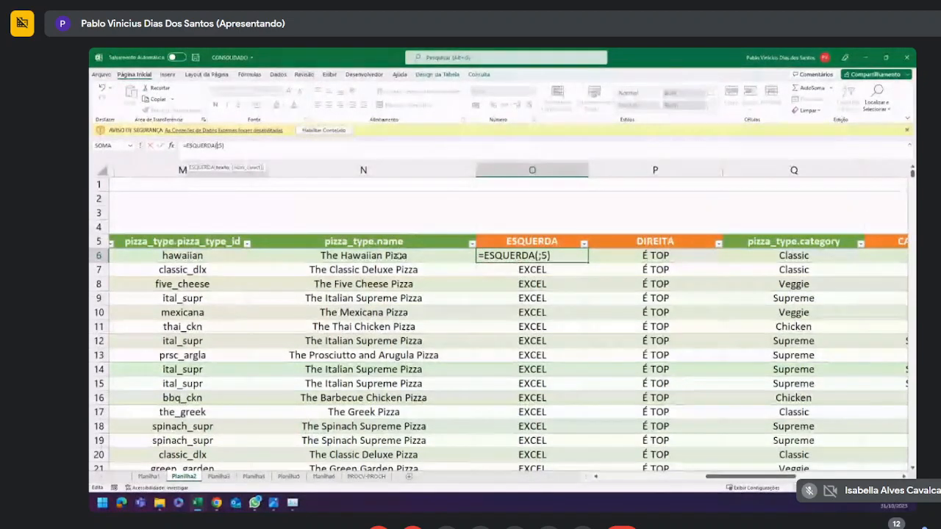
left_click(365, 255)
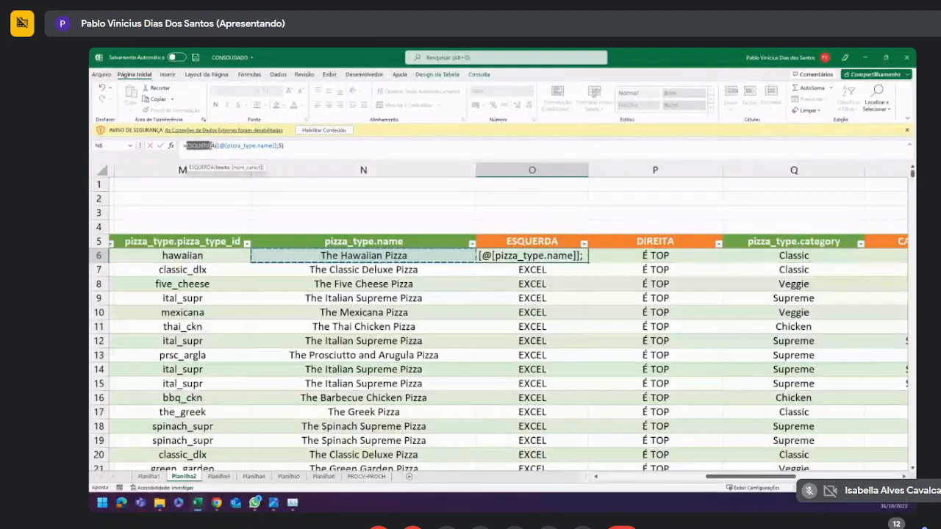
left_click(252, 145)
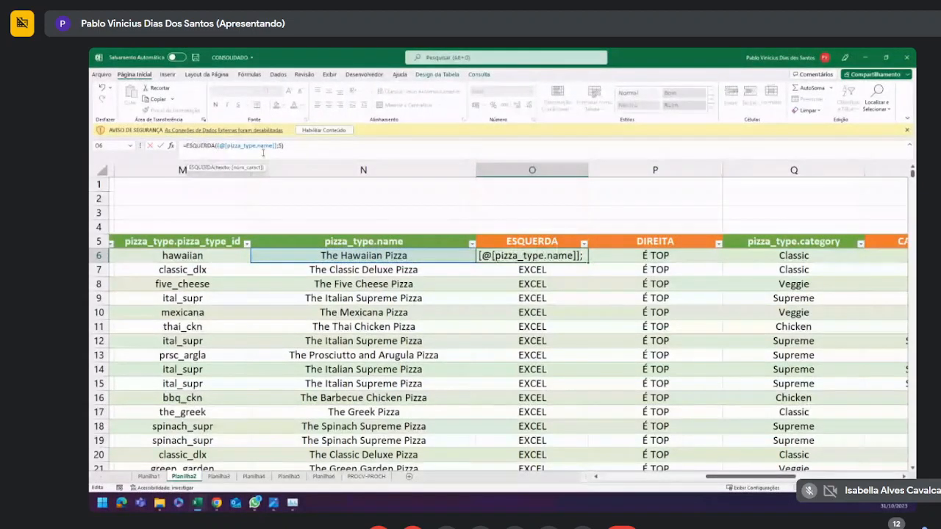
left_click_drag(282, 146, 279, 146)
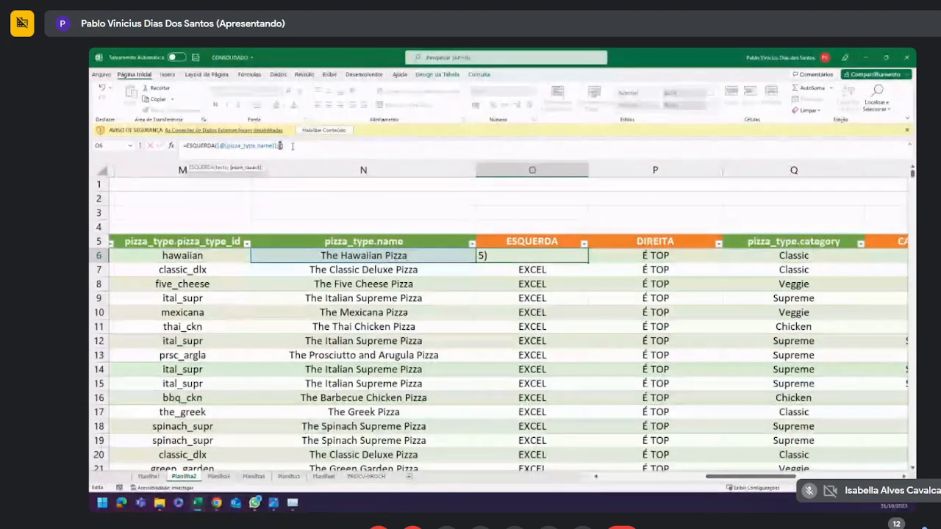
key("Return")
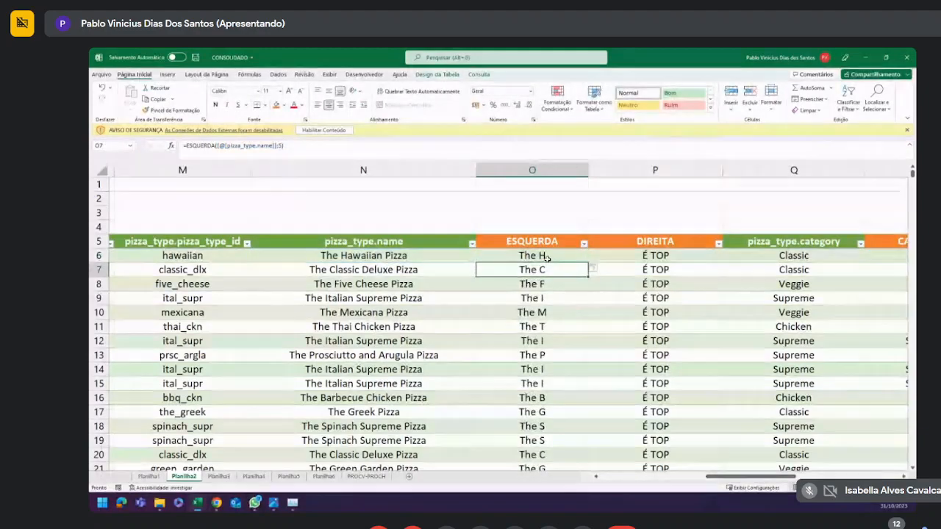
scroll(544, 258, "down", 1)
scroll(545, 258, "down", 7)
scroll(541, 261, "up", 8)
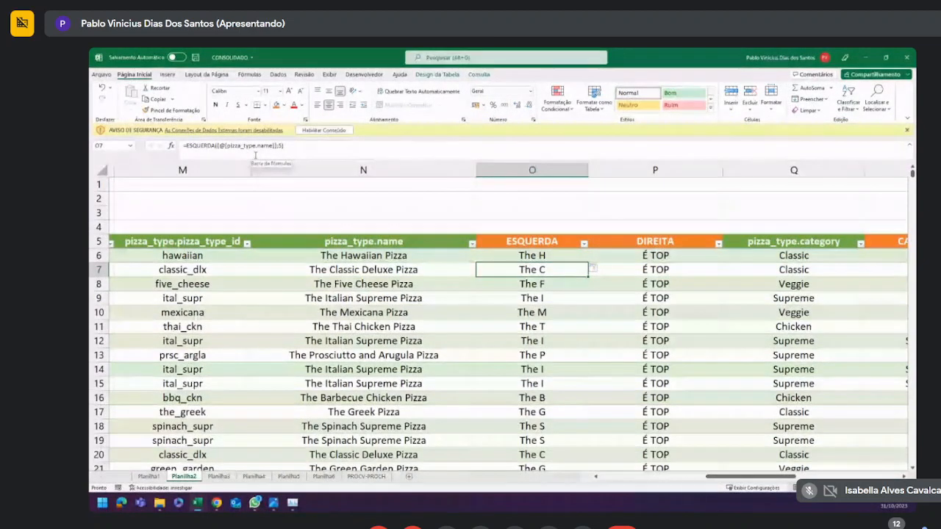
left_click(409, 212)
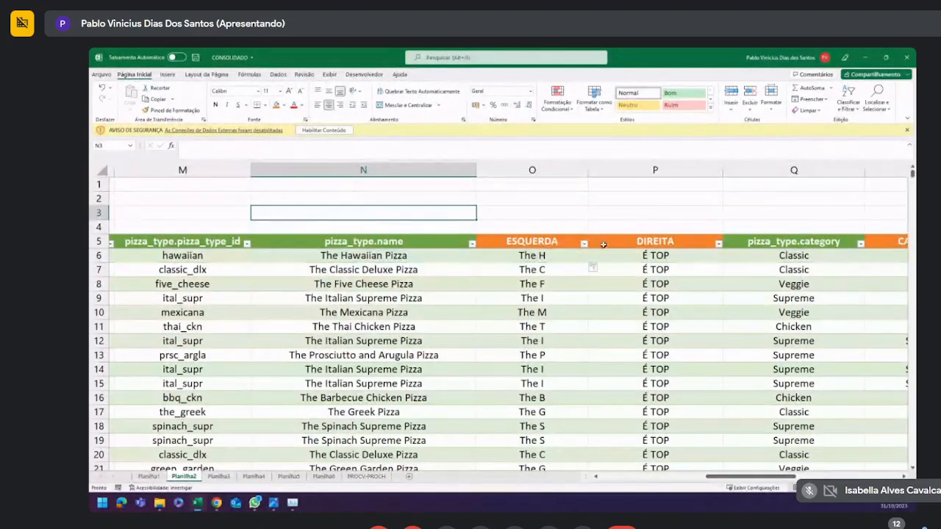
Replace the fixed text in the DIREITA formula with the row's pizza_type.name reference, giving =DIREITA([@[pizza_type.name]];5).
left_click(651, 256)
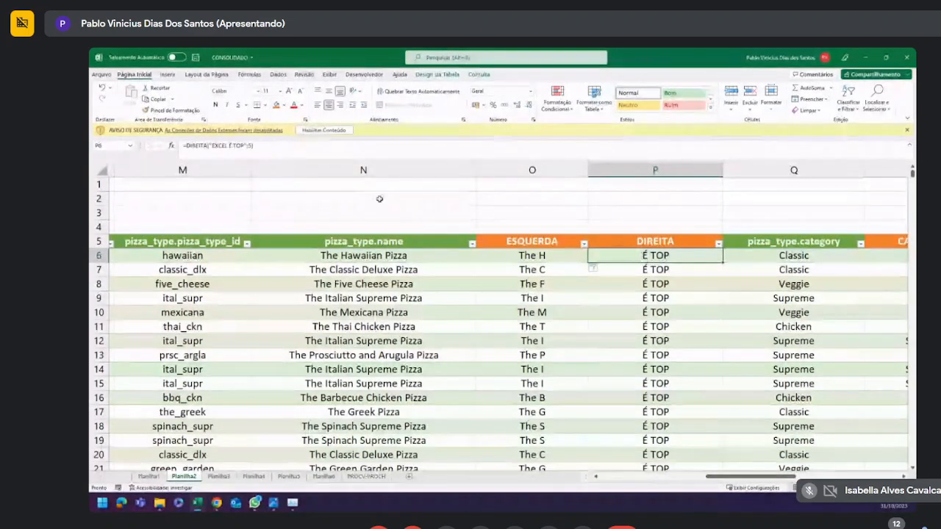
double_click(229, 146)
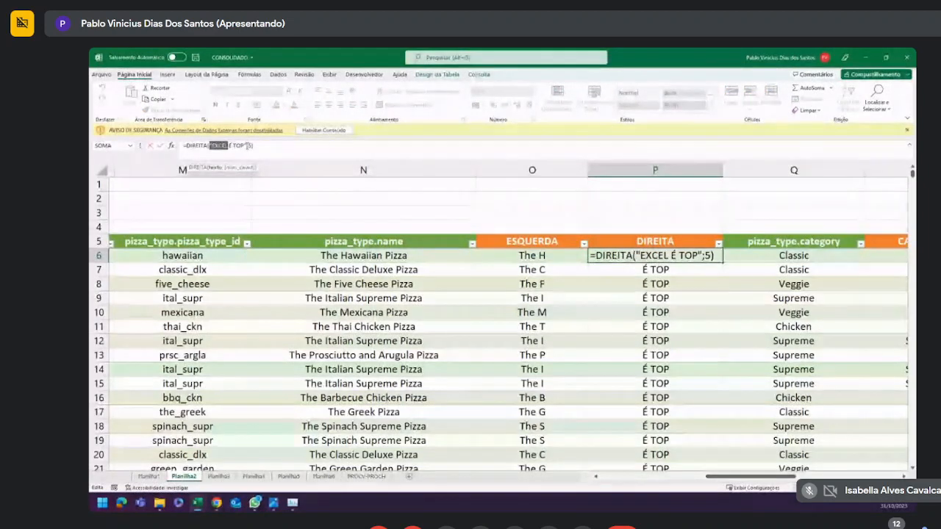
left_click_drag(231, 145, 215, 146)
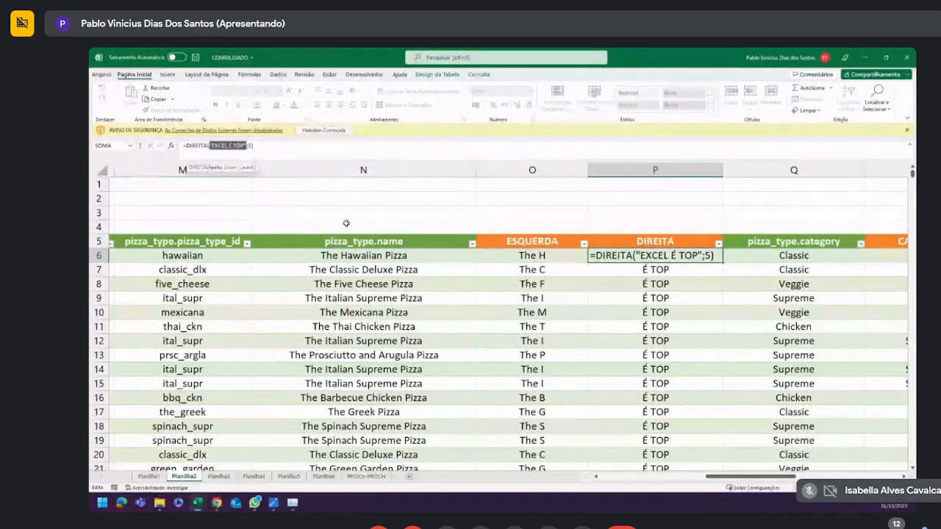
left_click(369, 256)
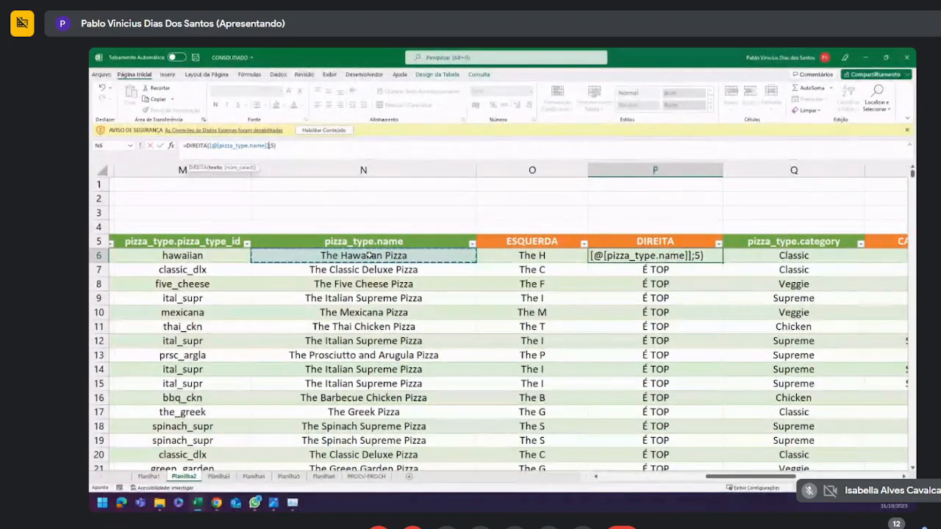
key("Return")
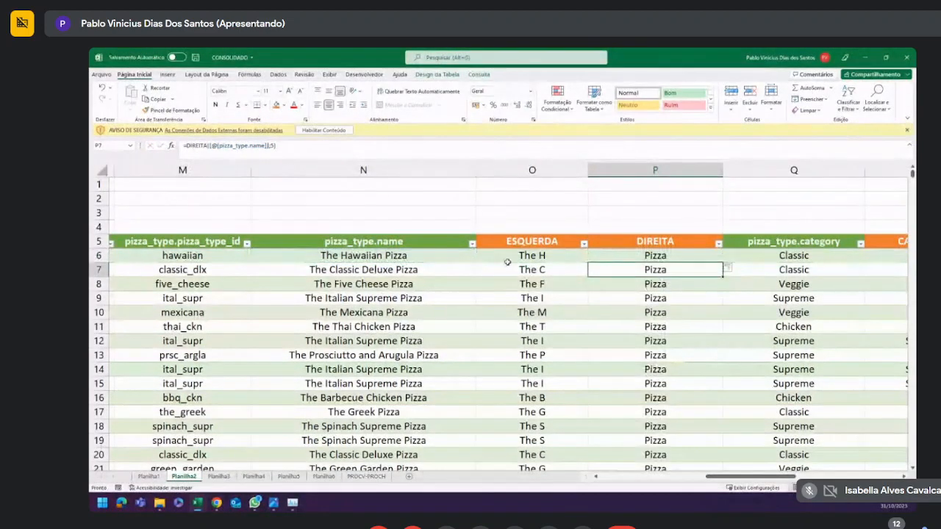
Examine the DIREITA column's results in several rows against the names in pizza_type.name.
left_click(718, 244)
left_click(719, 243)
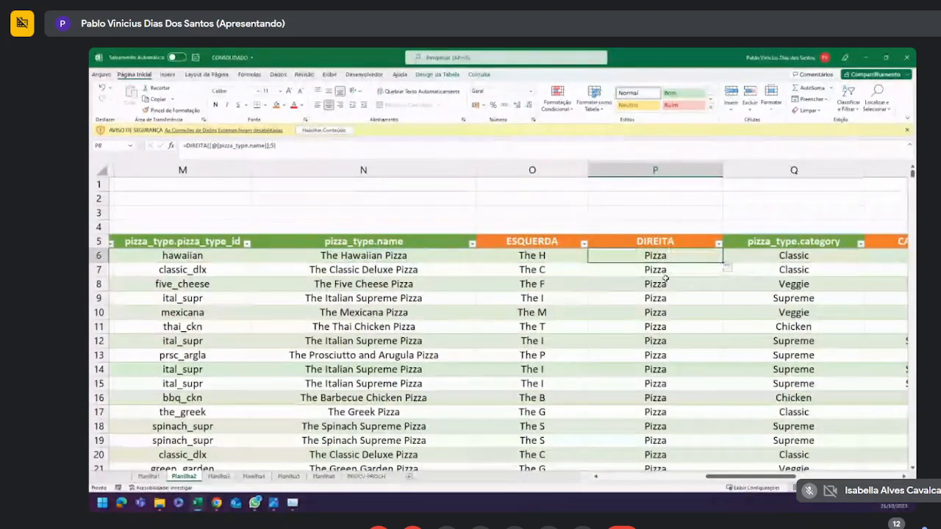
left_click(655, 284)
left_click(658, 327)
left_click(661, 355)
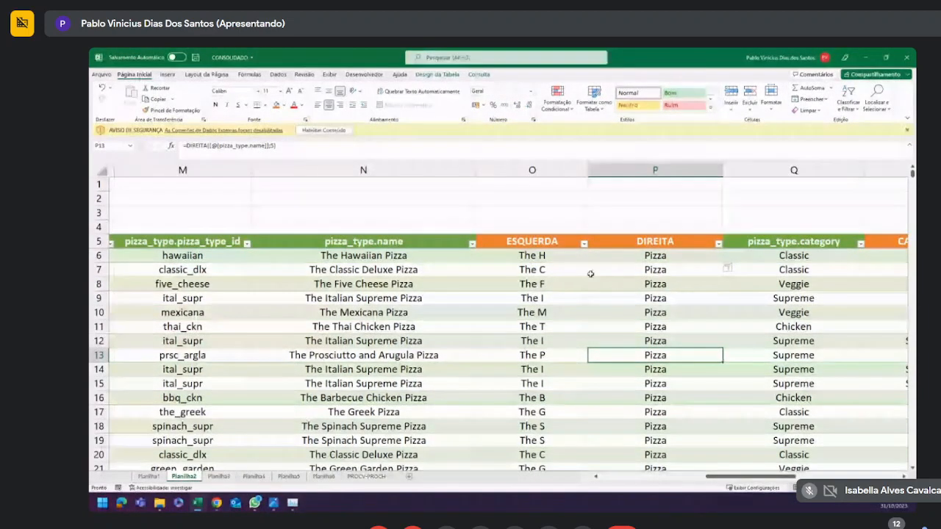
left_click(663, 256)
left_click(661, 271)
left_click(657, 312)
left_click(654, 357)
left_click(647, 397)
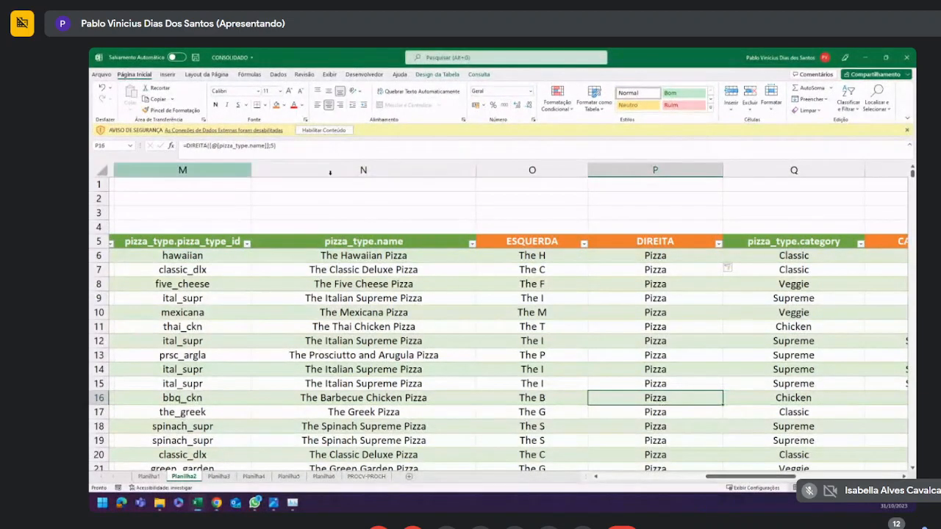
Insert a table column between pizza_type.name and ESQUERDA and name it LOCALIZAR.
right_click(553, 240)
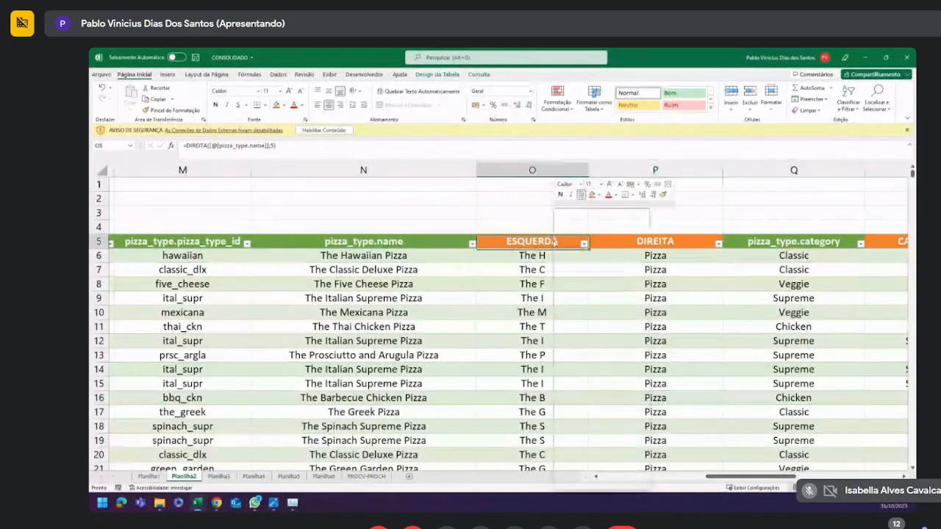
mouse_move(648, 323)
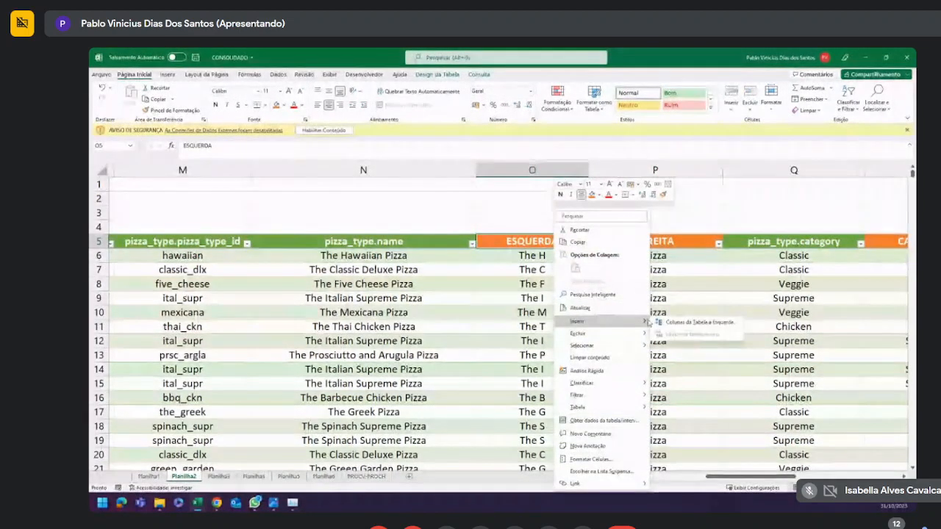
left_click(687, 323)
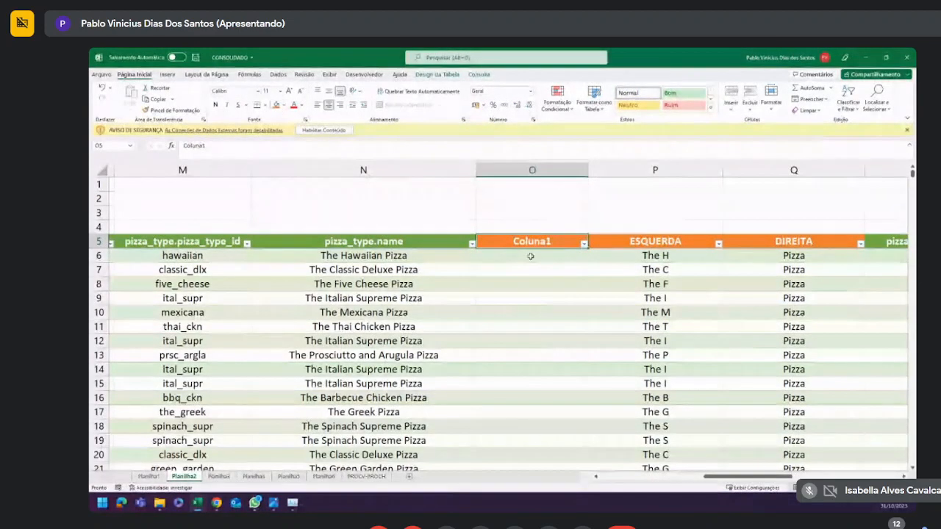
type("LOCAL")
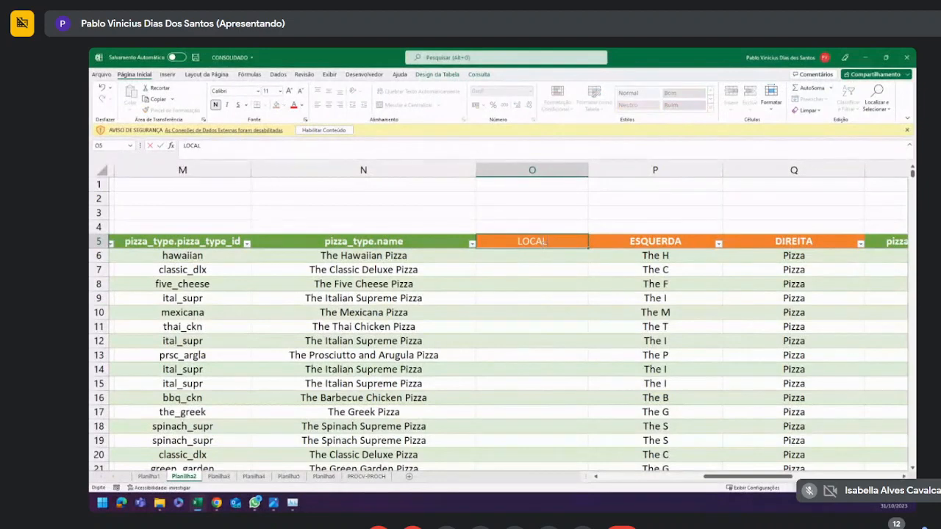
type("IZAR")
key("Return")
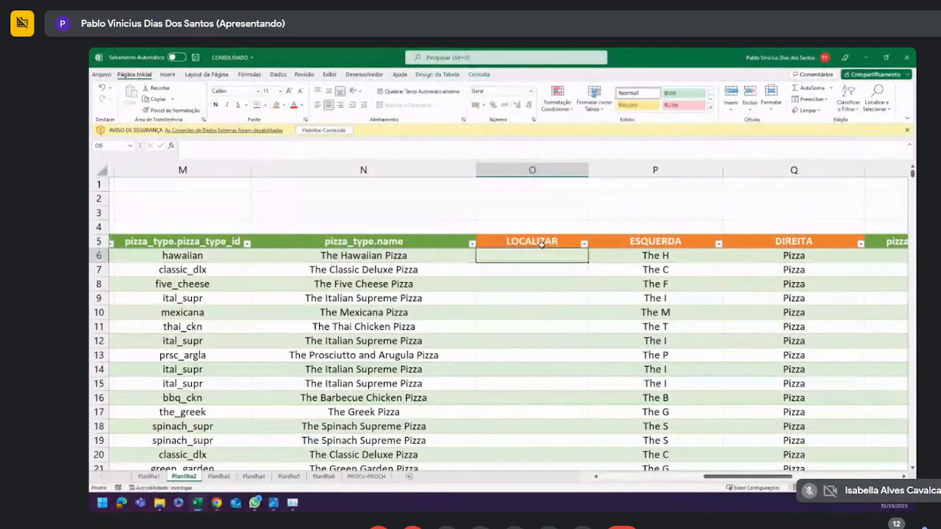
Start a LOCALIZAR formula in the first data cell of the LOCALIZAR column.
type("=")
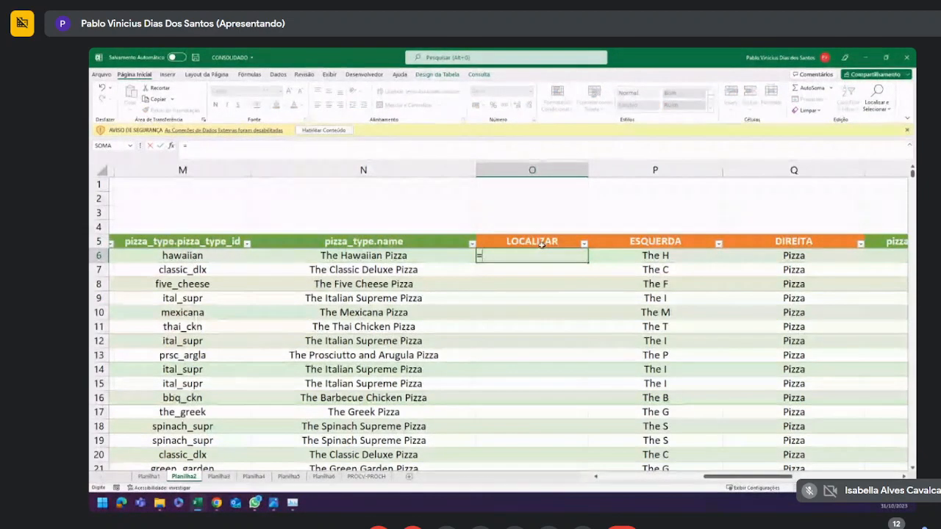
type("LOCALIZAR(")
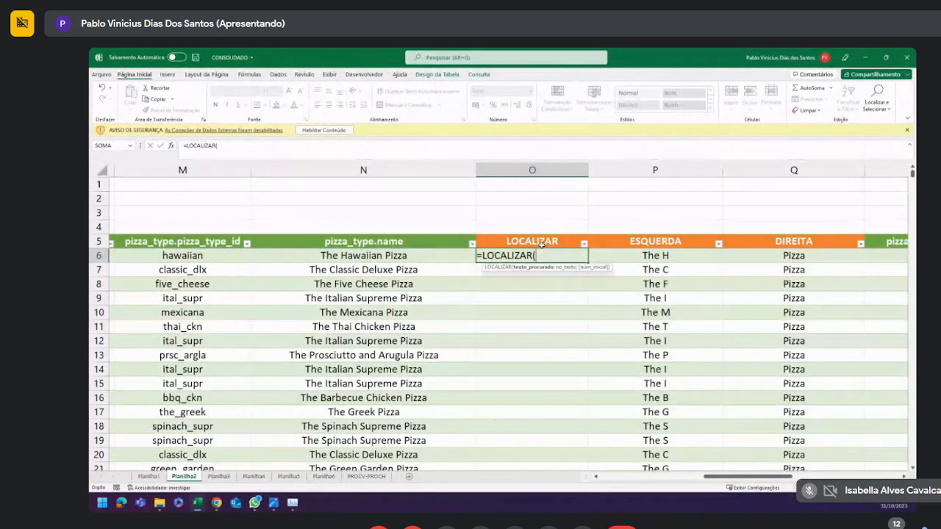
left_click_drag(740, 476, 761, 476)
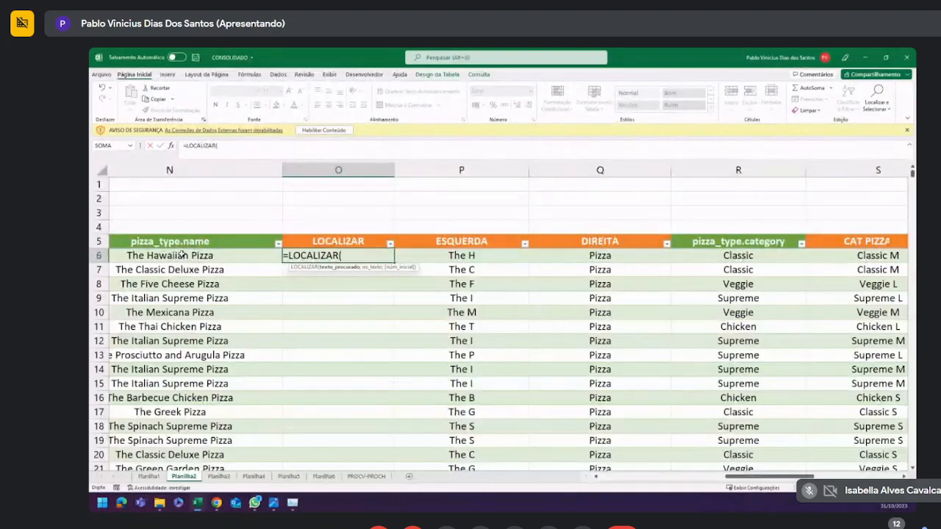
left_click(894, 255)
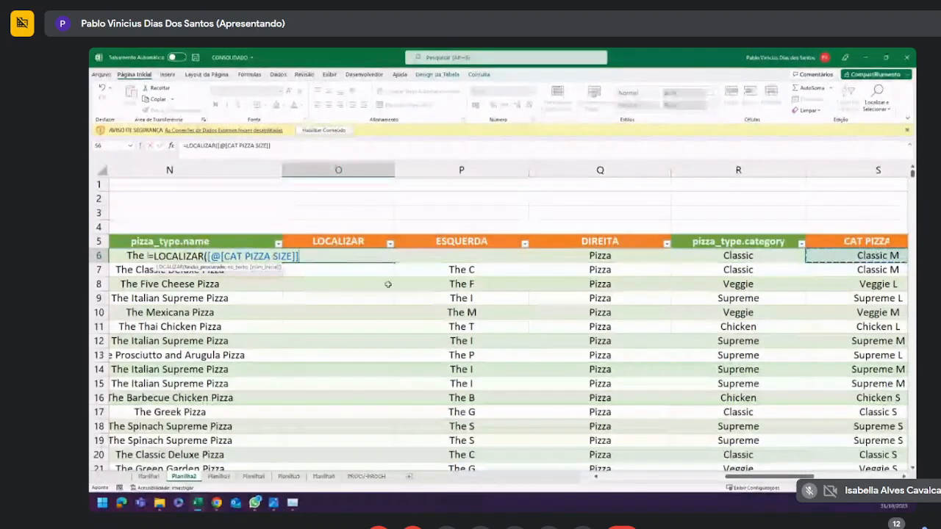
left_click(292, 149)
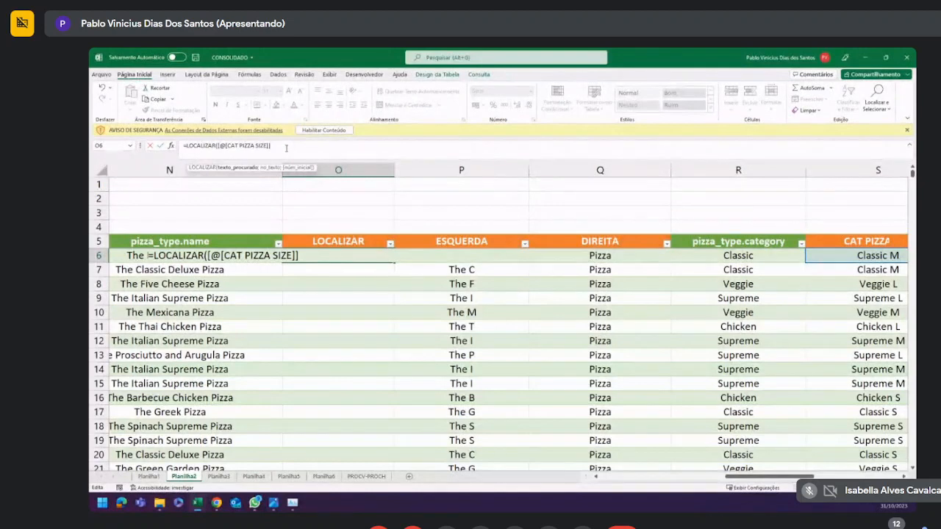
left_click_drag(286, 148, 219, 145)
key("BackSpace")
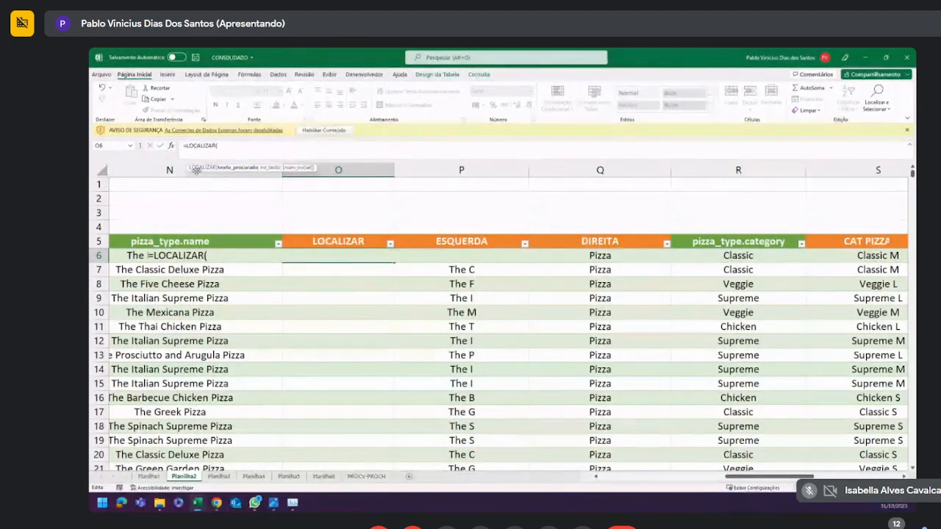
left_click_drag(193, 171, 181, 154)
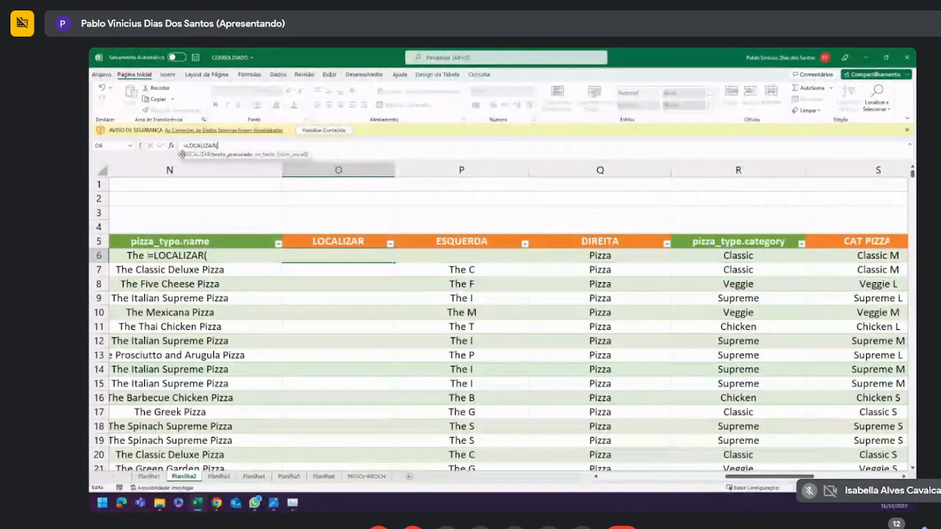
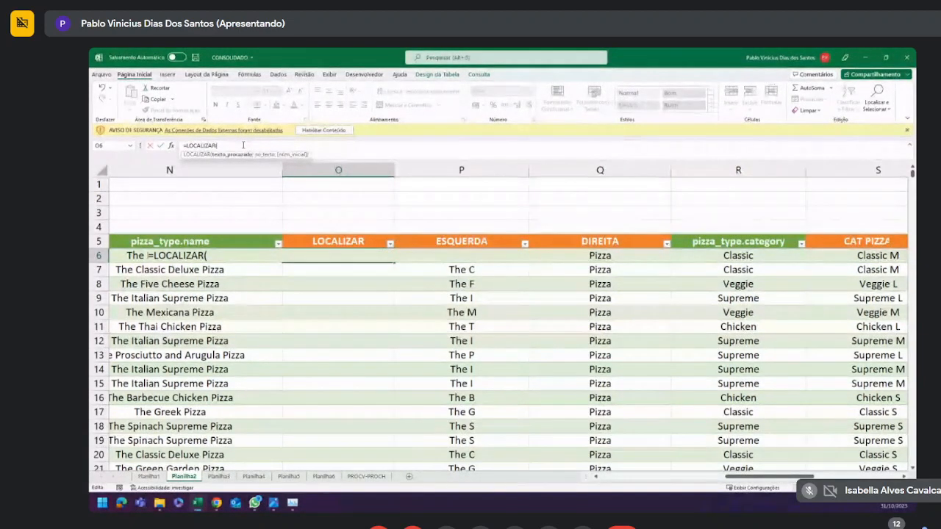
Give the LOCALIZAR formula the search text "Pizza" and the row's pizza_type.name reference as the text to search in.
type("\"P")
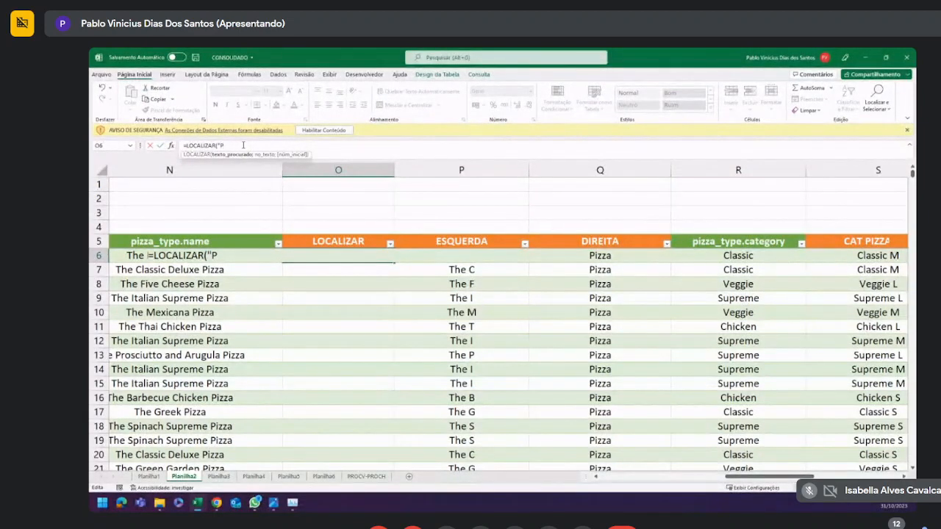
type("izza\"")
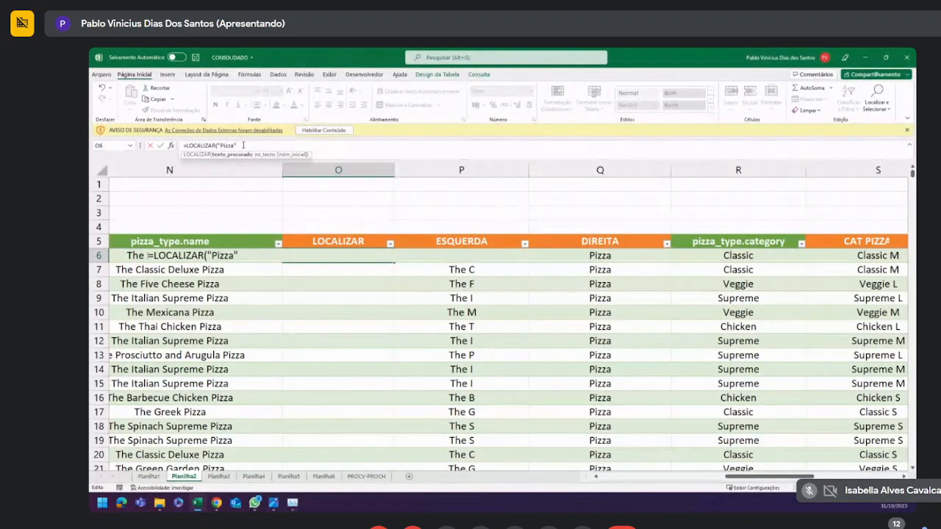
type(";")
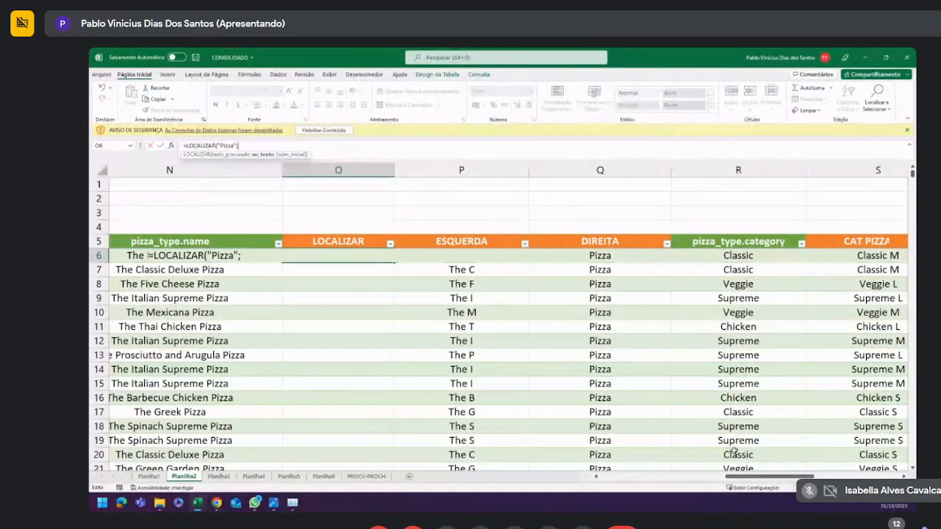
left_click_drag(746, 477, 738, 481)
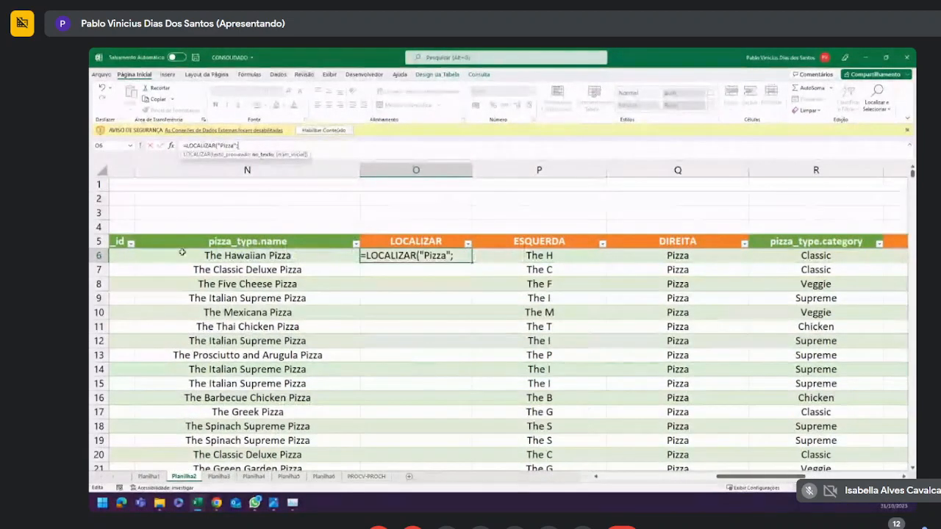
left_click(216, 255)
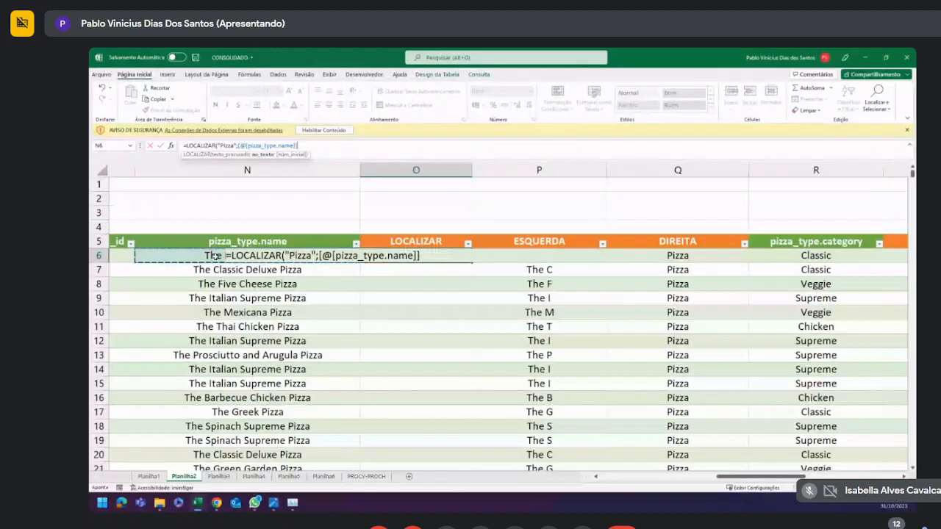
left_click(325, 147)
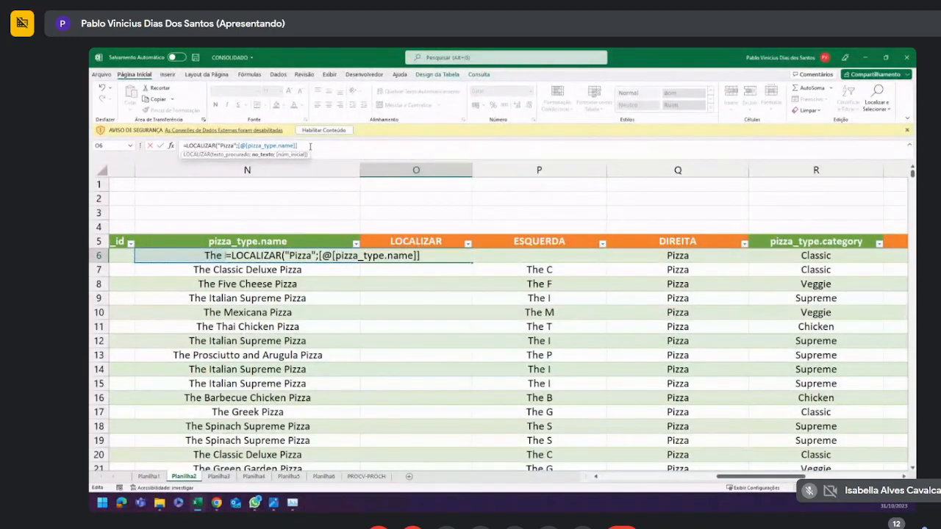
key("Escape")
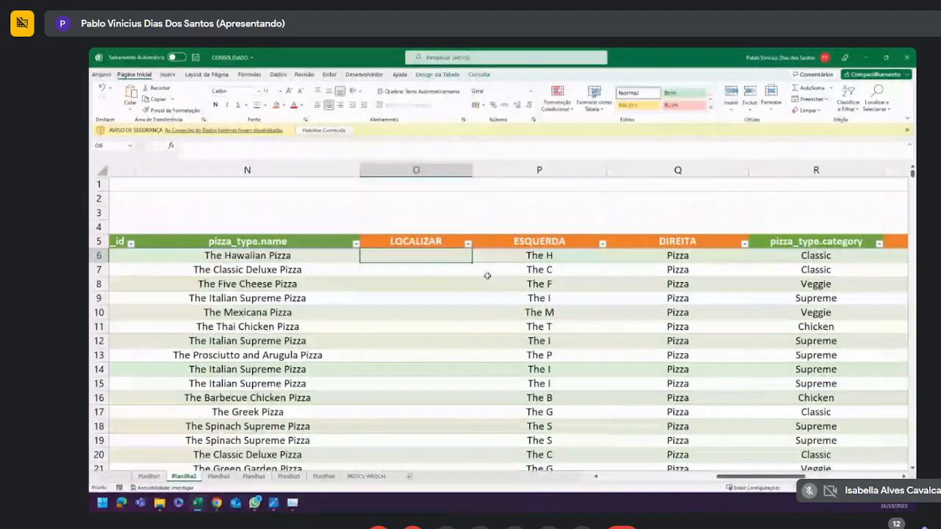
left_click(384, 150)
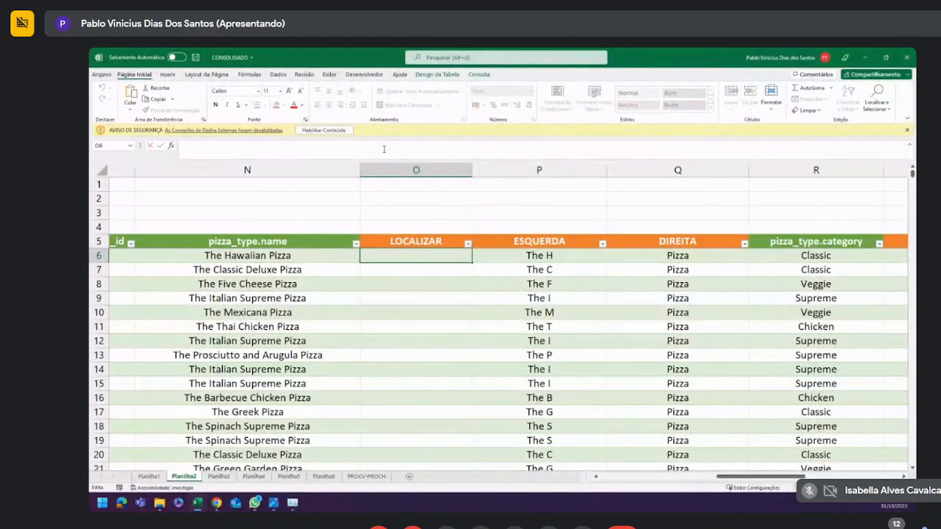
type("=LOCALIZAR(\"Pizza\";[@[pizza_type.name]]")
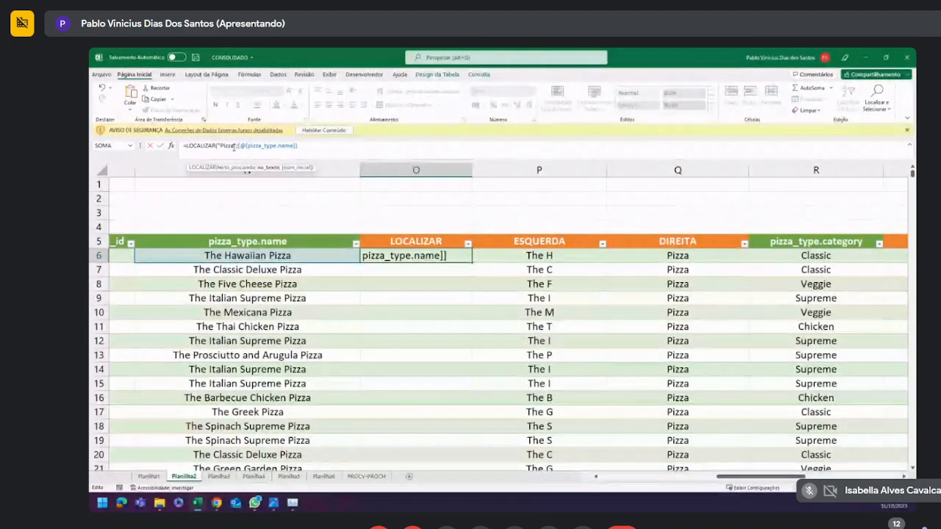
Complete the formula with start position 1, giving =LOCALIZAR("Pizza";[@[pizza_type.name]];1), and apply it to the column.
left_click_drag(235, 145, 228, 145)
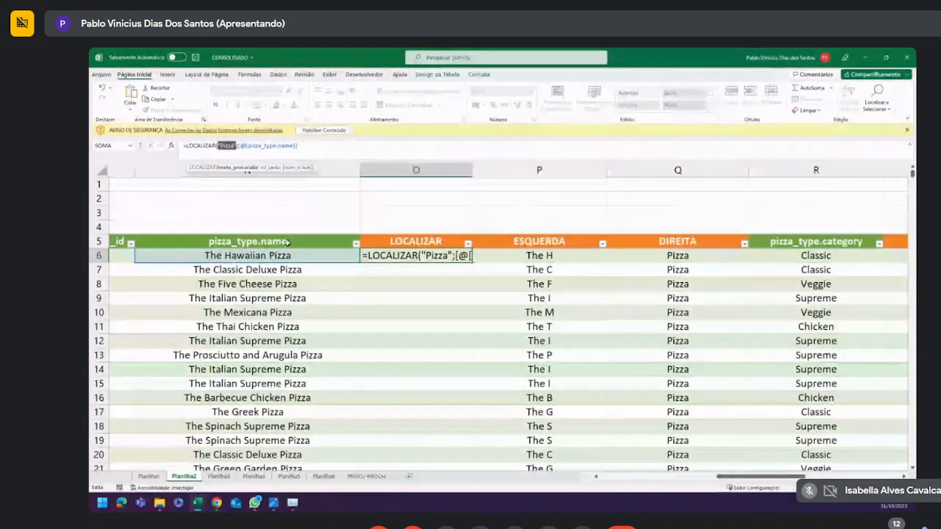
left_click(310, 147)
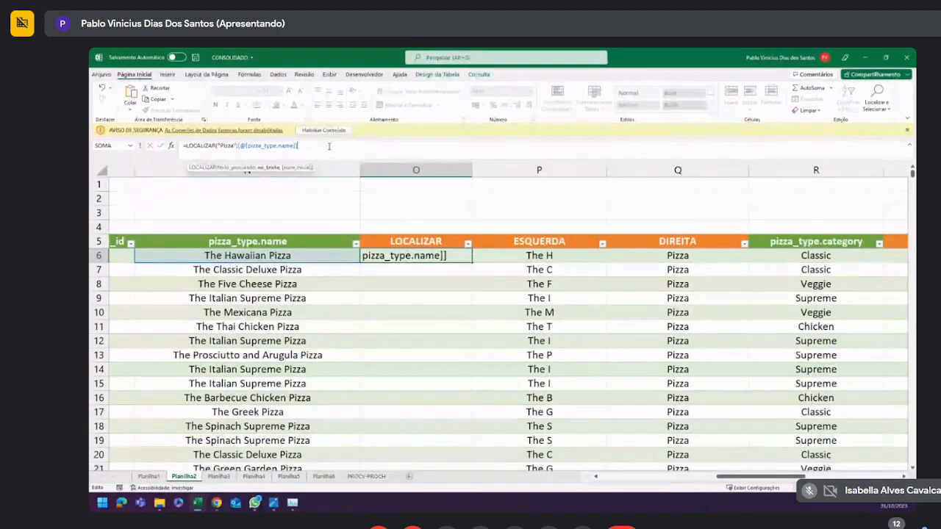
type(";")
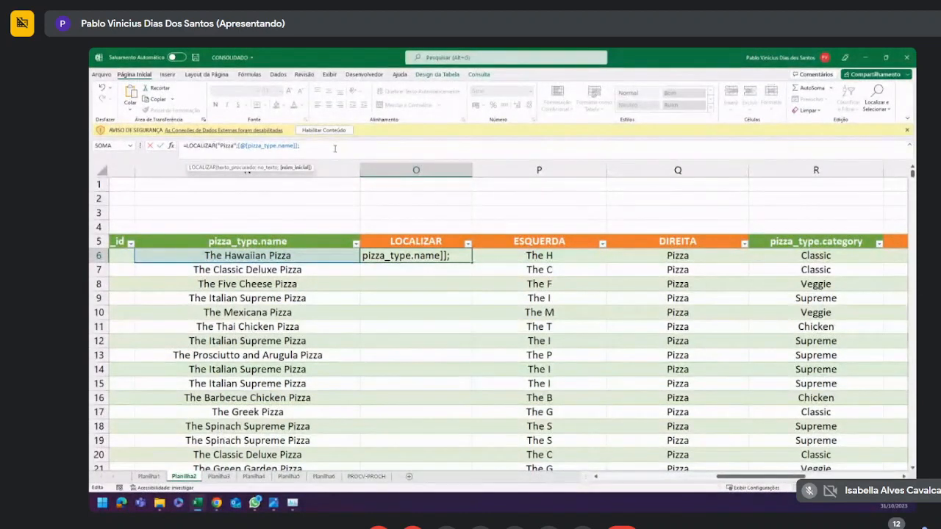
type("1")
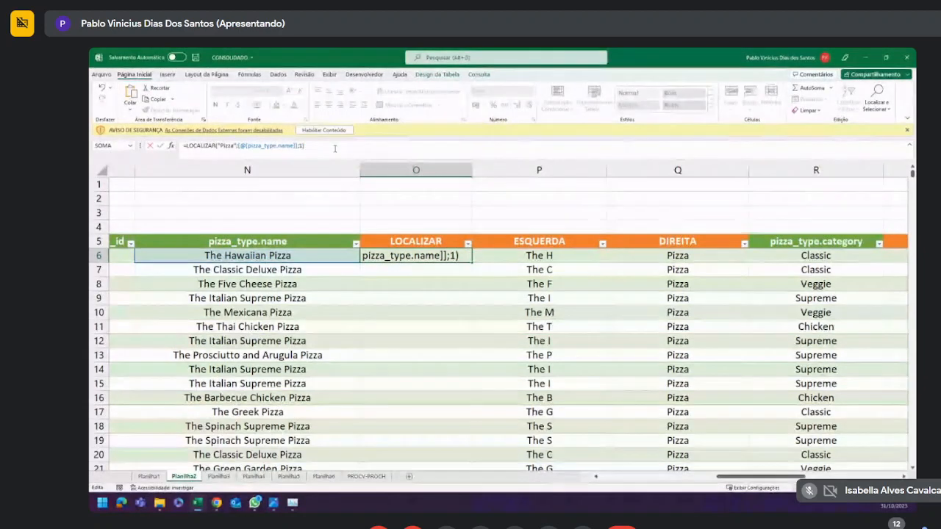
key("Return")
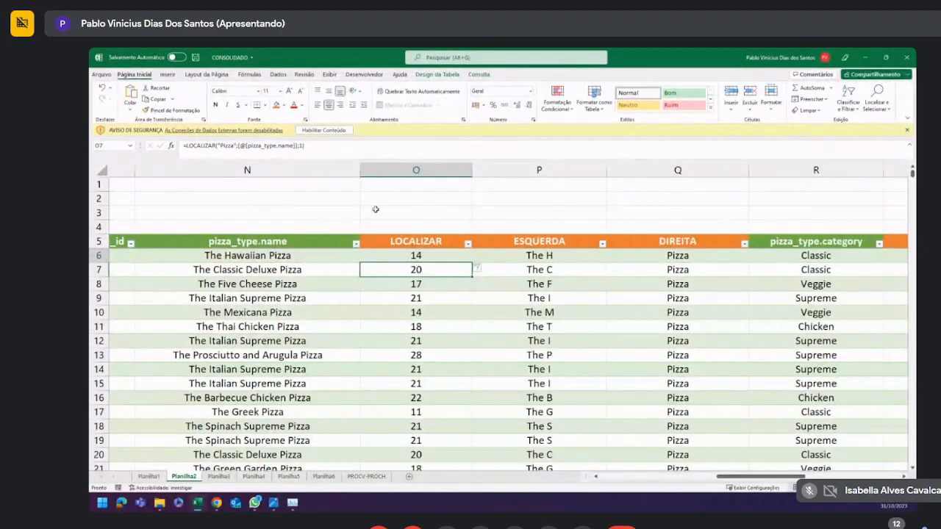
Review the search text in the first row's LOCALIZAR formula and compare the column's results with the pizza names.
left_click(408, 255)
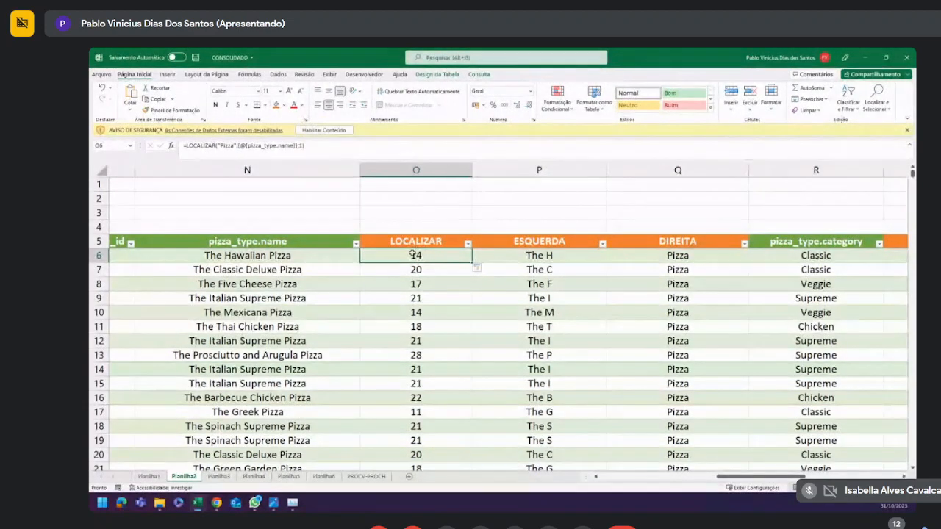
double_click(229, 146)
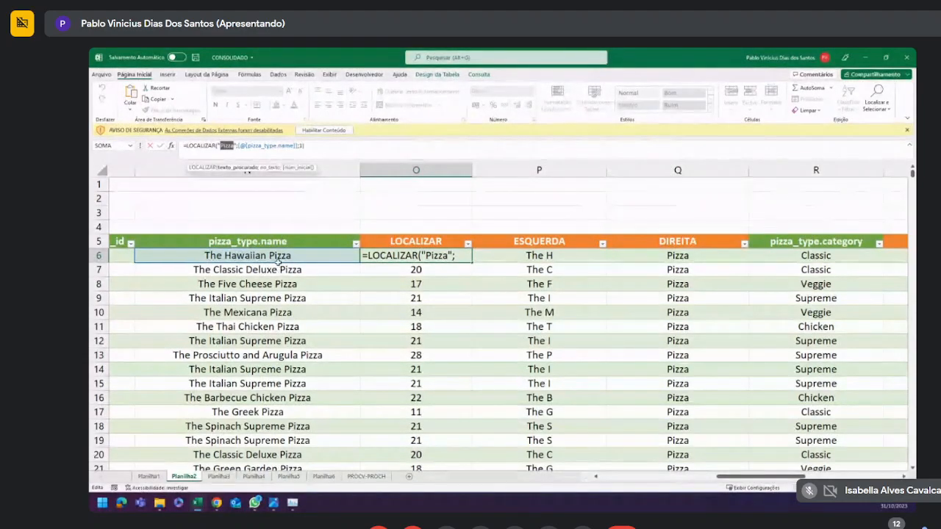
key("ctrl+Return")
scroll(318, 273, "up", 6, "ctrl")
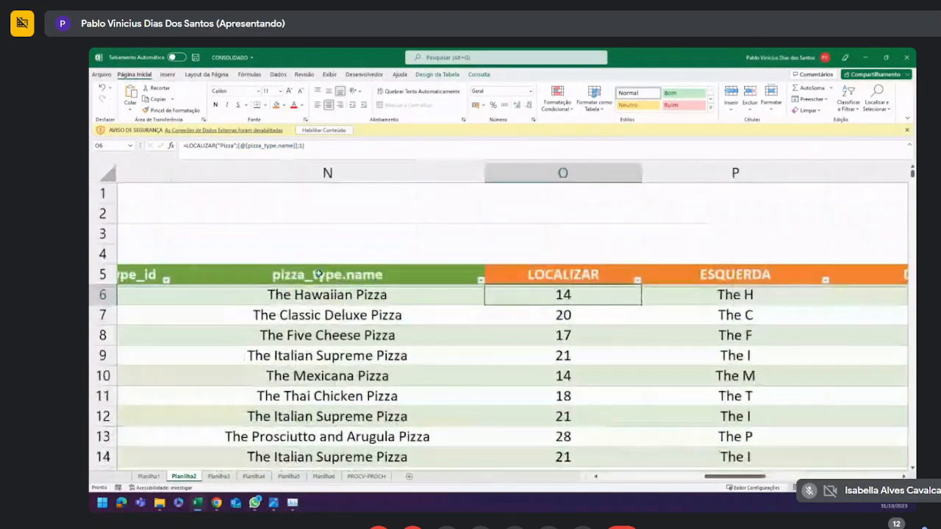
scroll(662, 360, "down", 1)
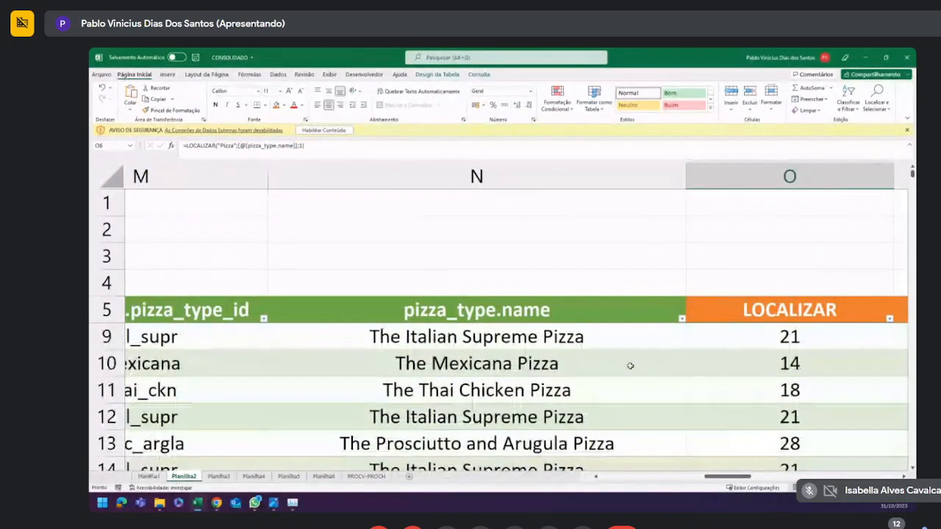
scroll(630, 363, "up", 1)
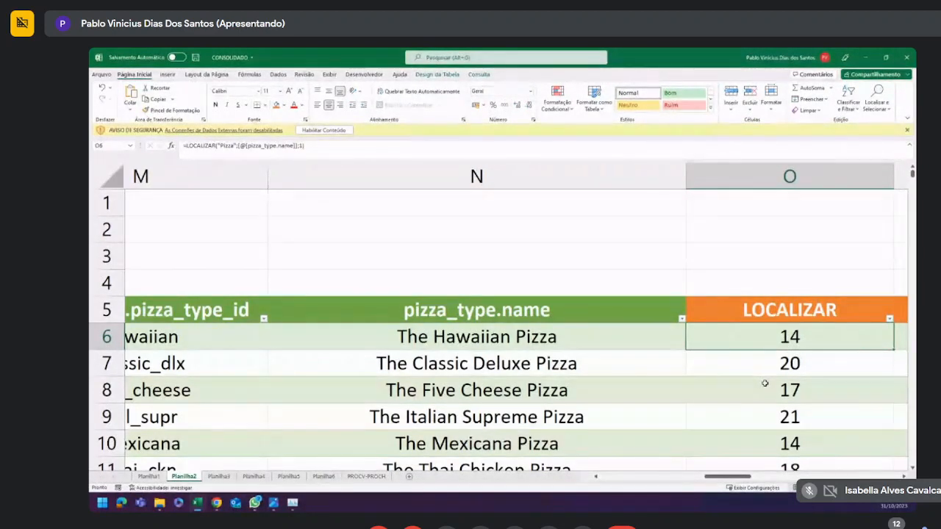
Examine where "Pizza" begins in the first row's name and check the LOCALIZAR results in the first four rows.
key("Left")
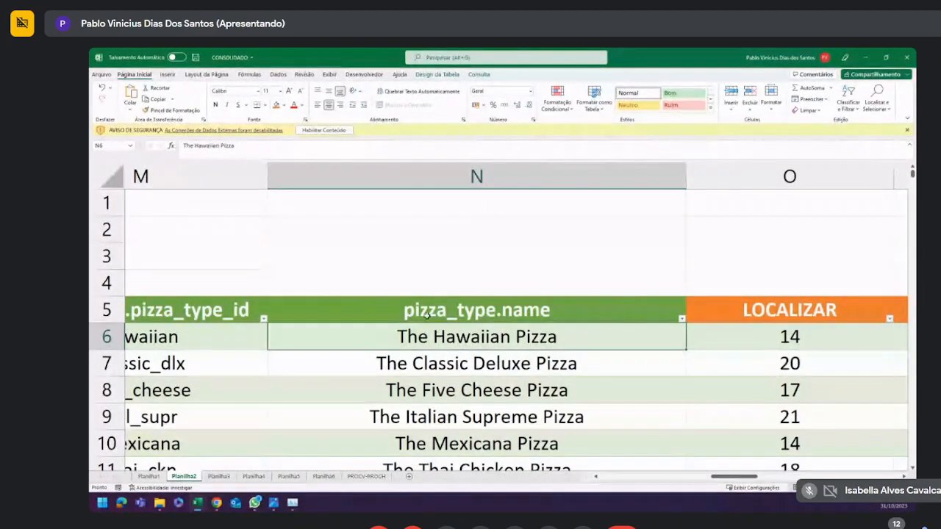
double_click(402, 342)
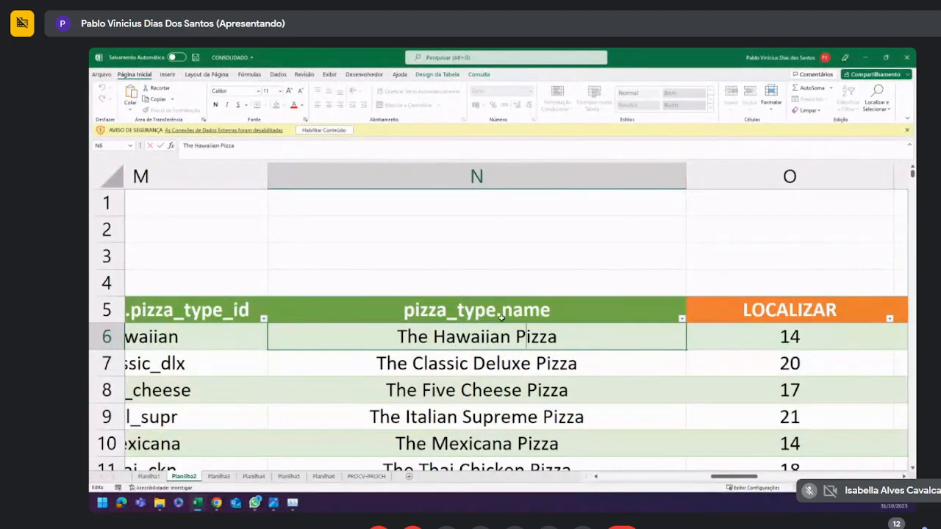
left_click_drag(523, 336, 515, 340)
left_click(805, 367)
left_click(792, 388)
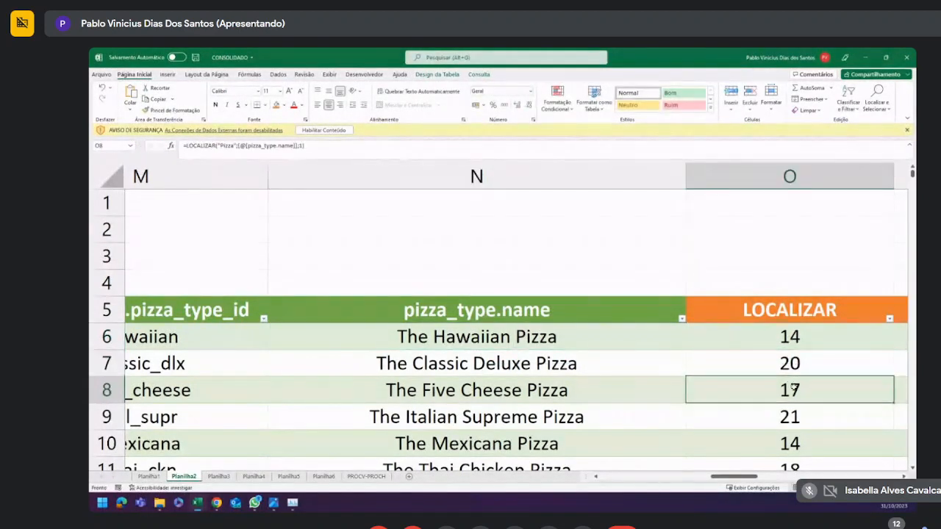
left_click(795, 418)
left_click(794, 389)
left_click(790, 363)
left_click(786, 336)
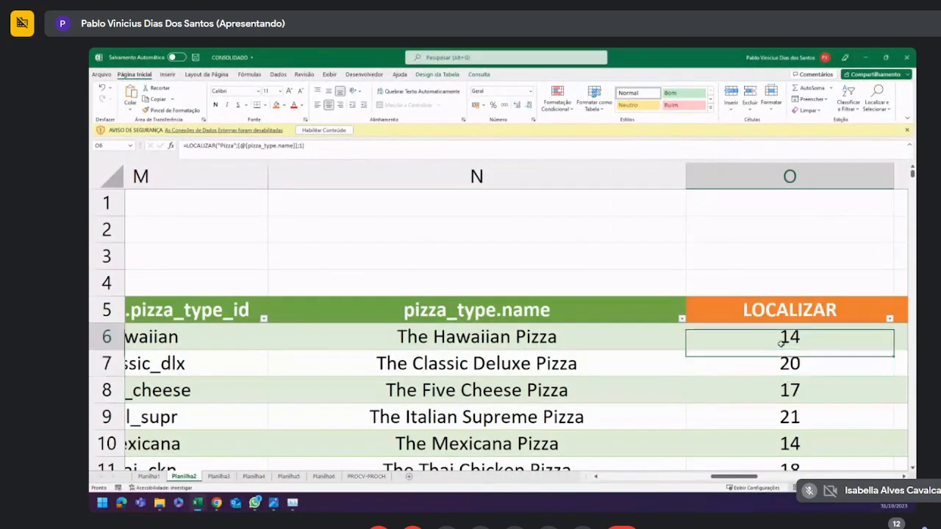
Copy the text "The Hawaiian Pizza" from N6 and replace the pizza name in N7 with it.
left_click(513, 338)
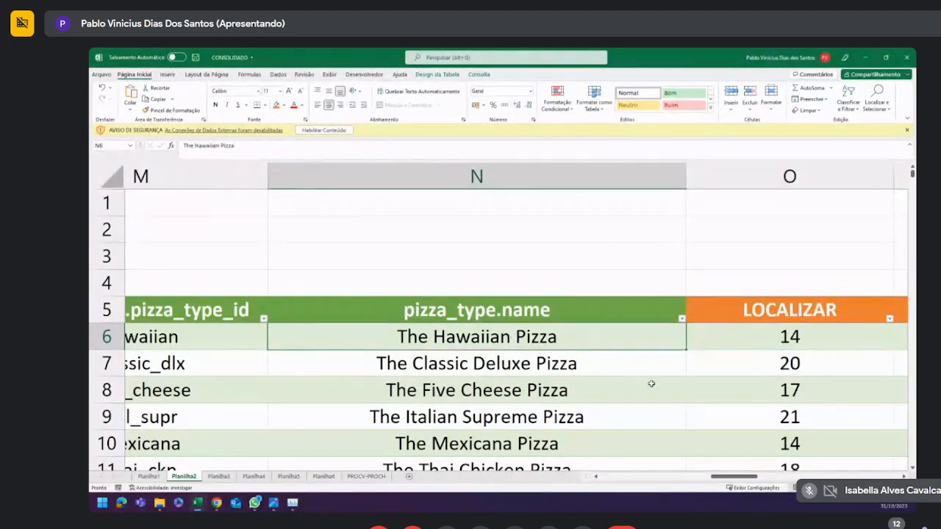
left_click_drag(239, 152, 175, 151)
key("ctrl+c")
key("Escape")
left_click(456, 360)
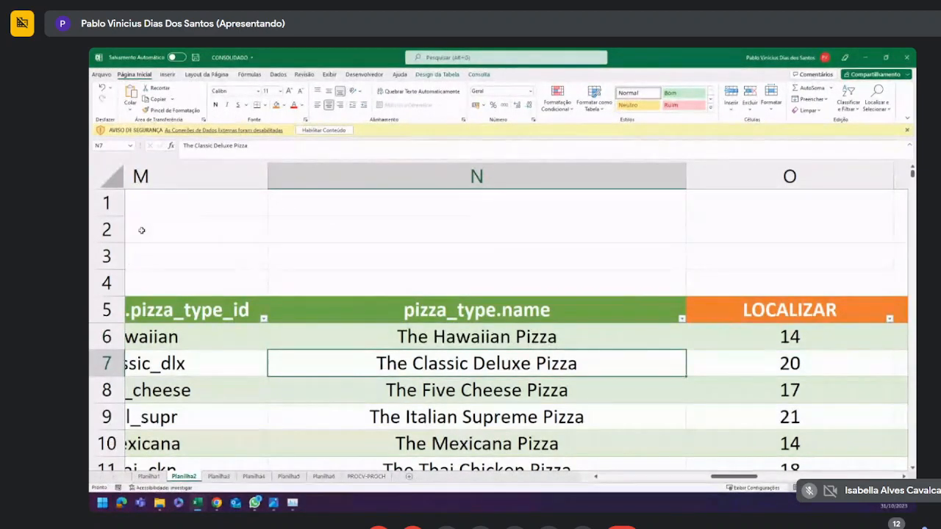
left_click_drag(248, 145, 162, 155)
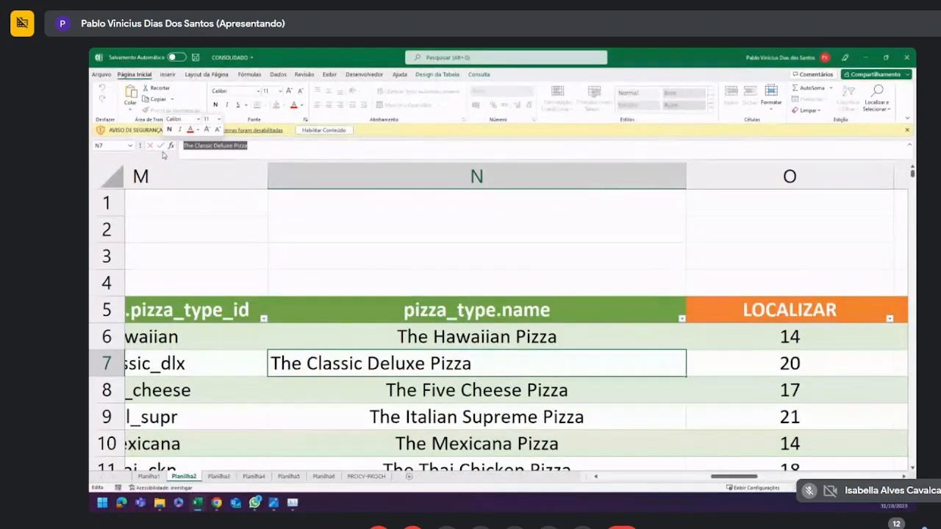
key("ctrl+v")
key("Return")
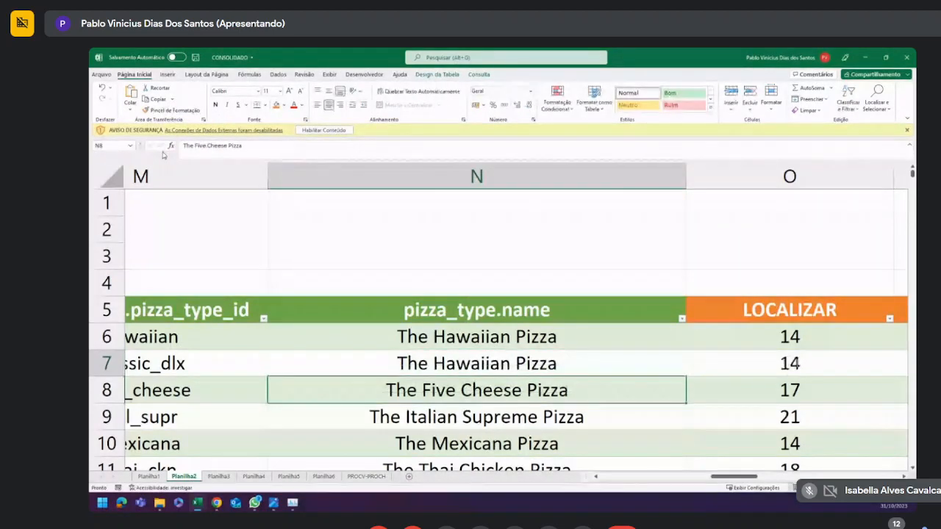
Compare the LOCALIZAR results in rows 6 and 7, and undo the pizza name replacement in N7.
left_click(810, 368)
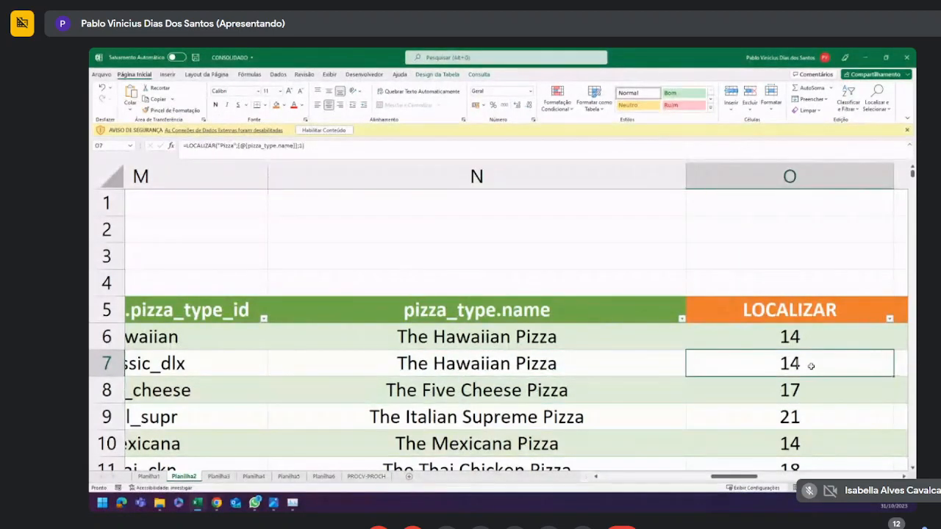
left_click(769, 269)
left_click(800, 357)
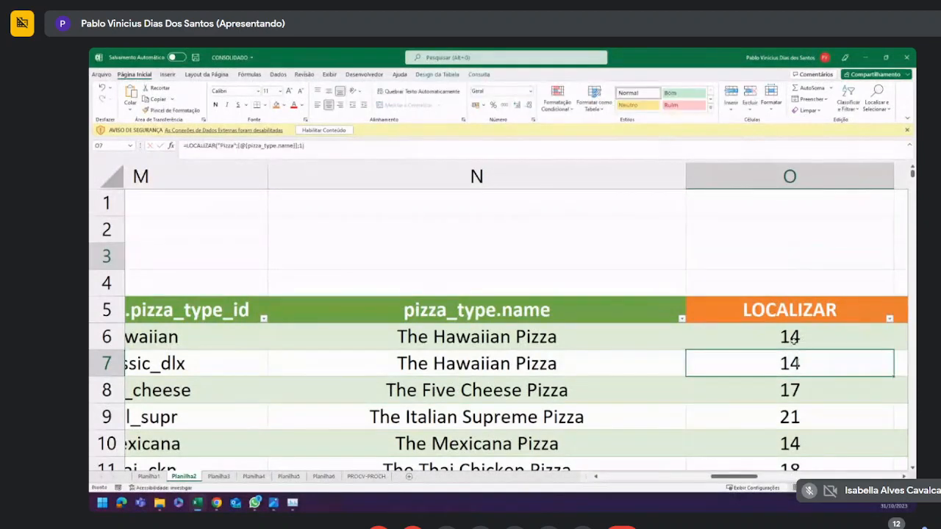
left_click(794, 337)
left_click(787, 259)
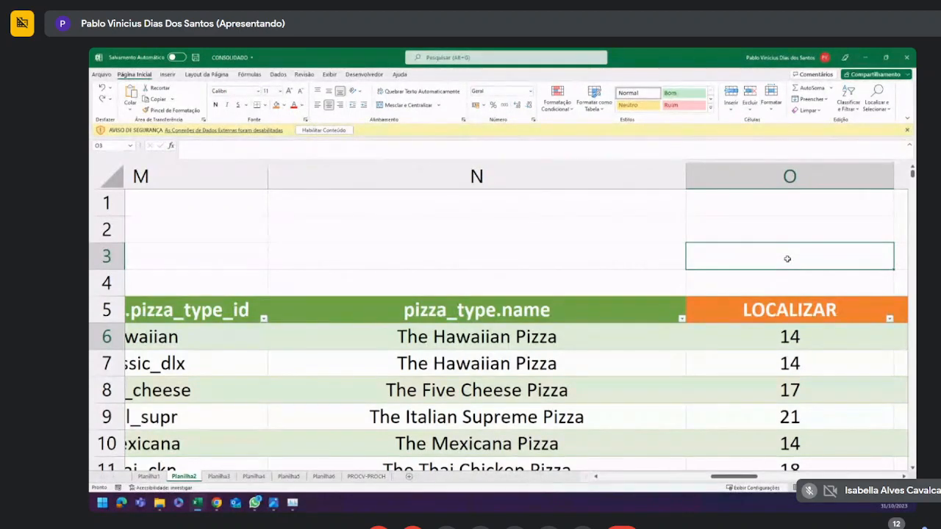
key("ctrl+z")
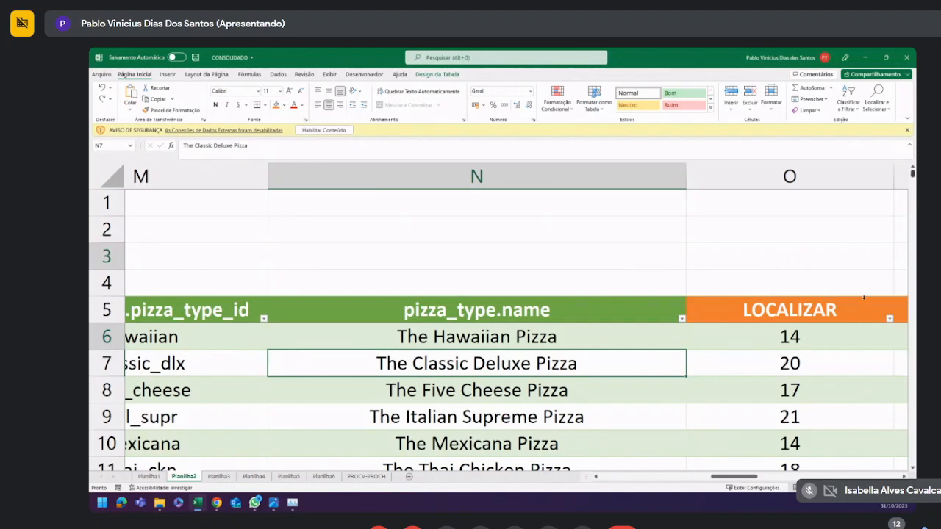
Replace the search text "Pizza" in O6's LOCALIZAR formula with a reference to cell O4 and apply it to the column.
left_click(750, 365)
left_click(749, 339)
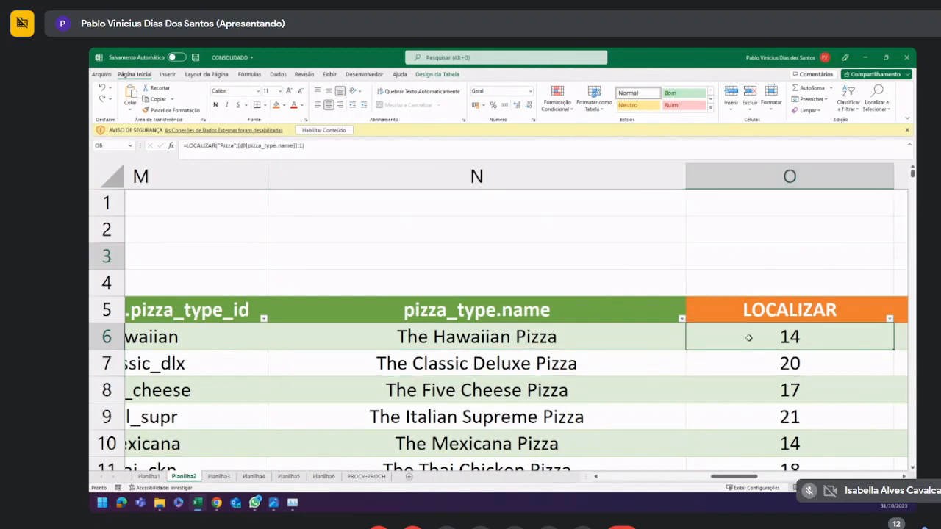
left_click(231, 144)
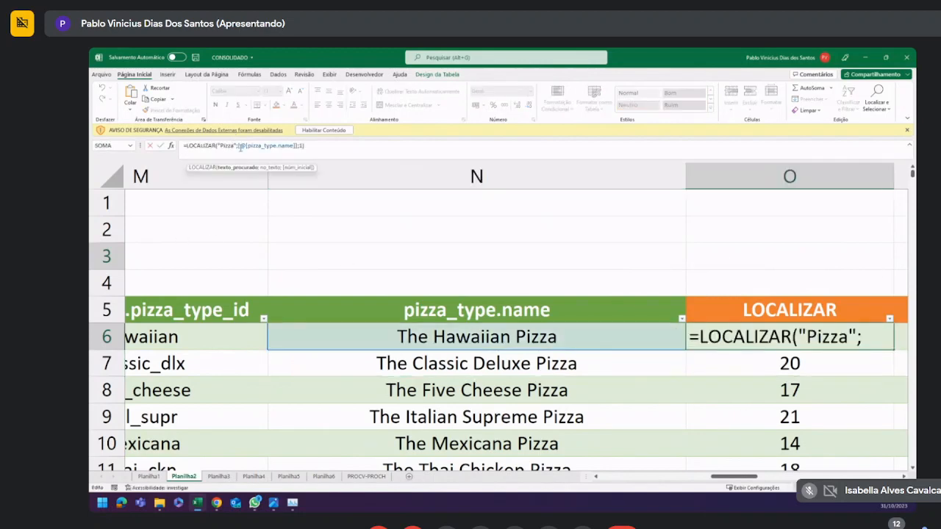
left_click_drag(236, 145, 221, 146)
left_click(769, 286)
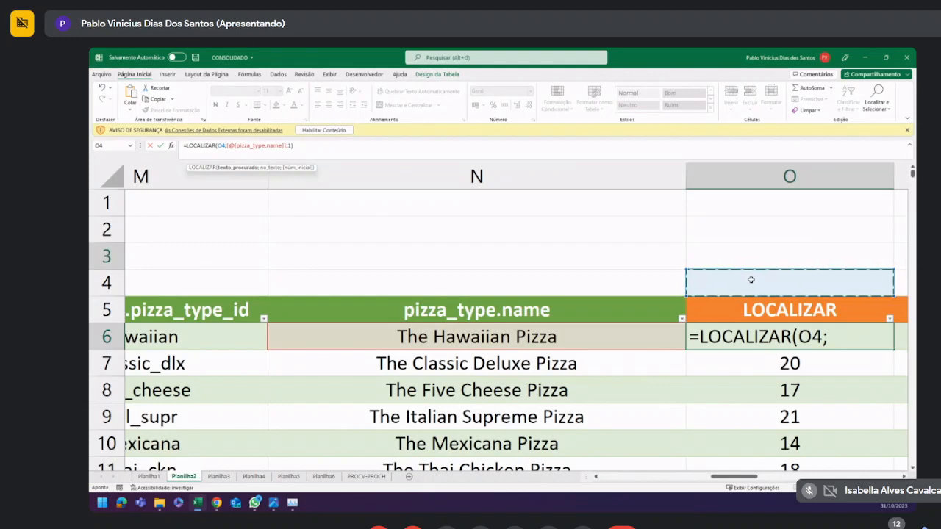
key("Return")
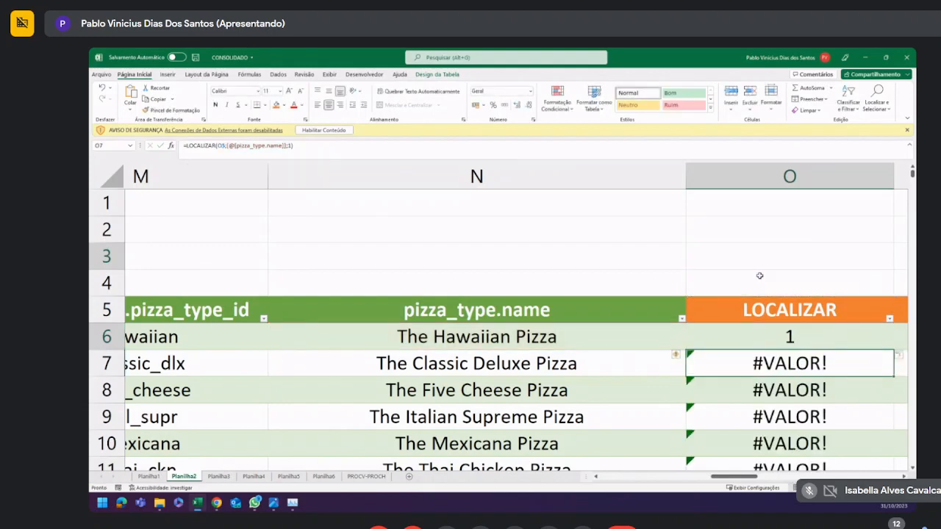
Examine how the first row's LOCALIZAR formula in O6 refers to the empty cell O4.
left_click(795, 336)
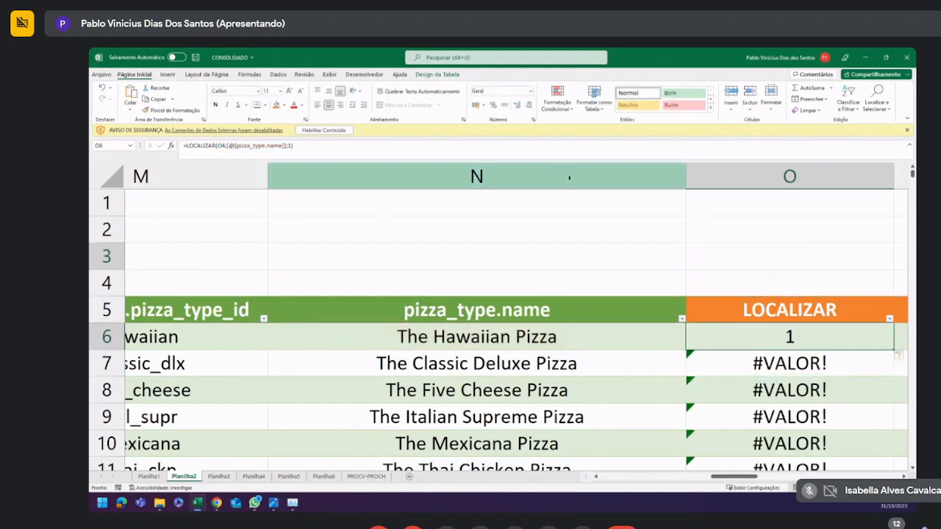
left_click(300, 146)
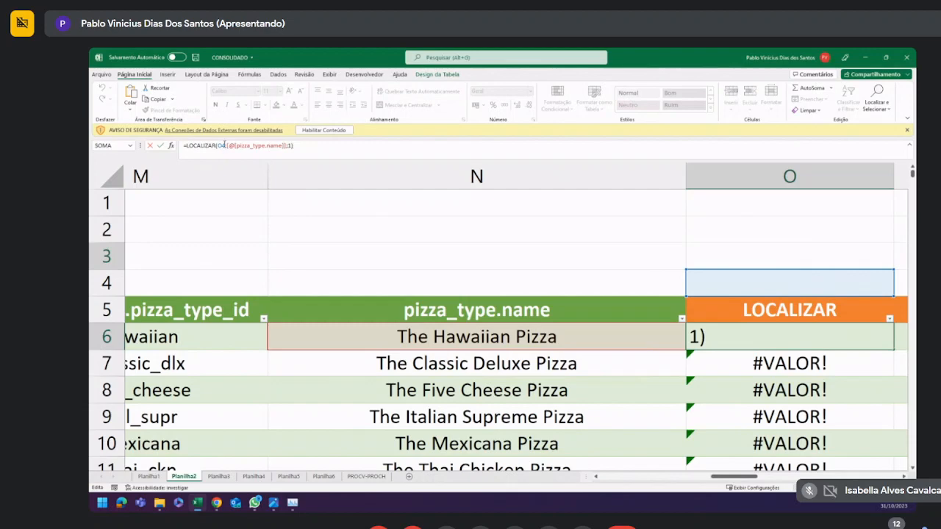
key("Escape")
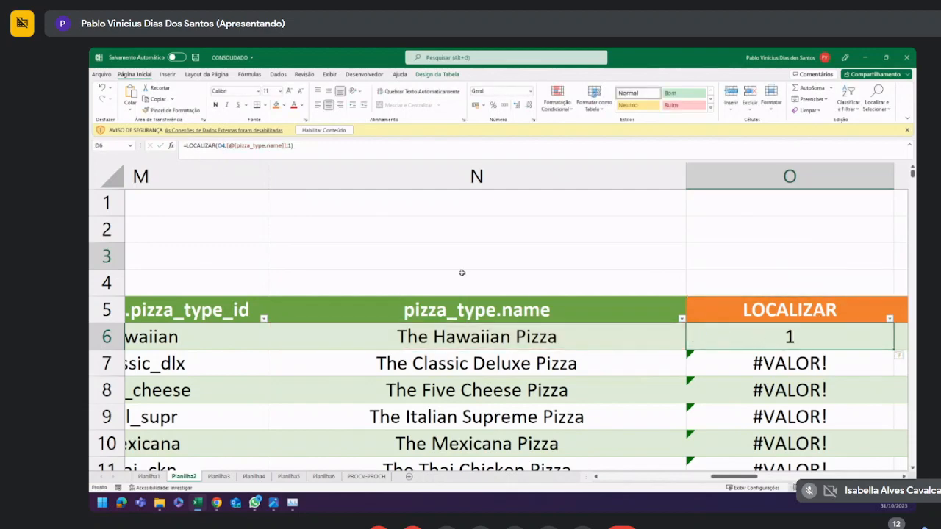
left_click(726, 279)
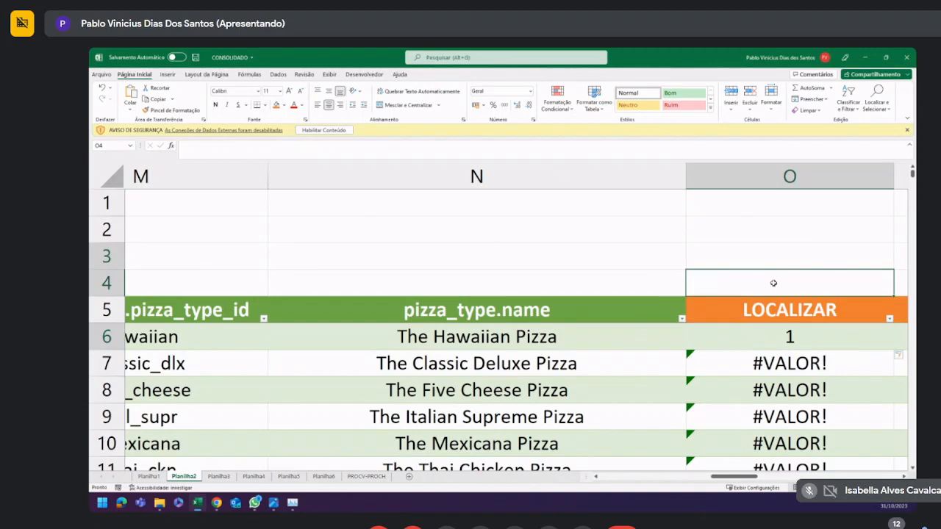
left_click(798, 338)
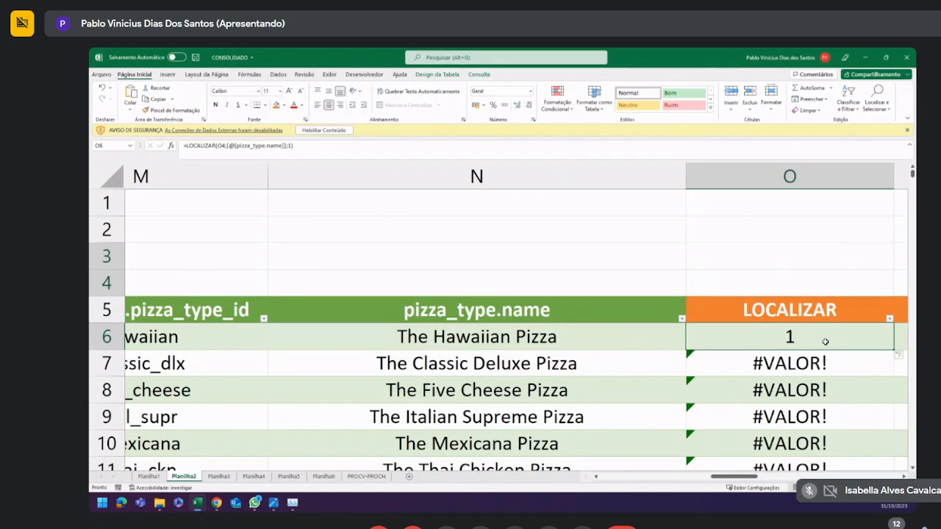
left_click(762, 281)
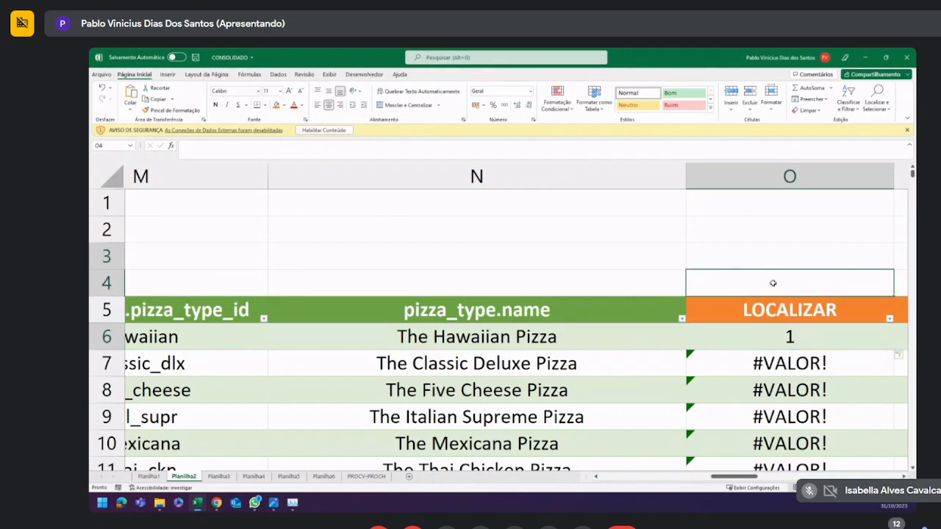
double_click(772, 338)
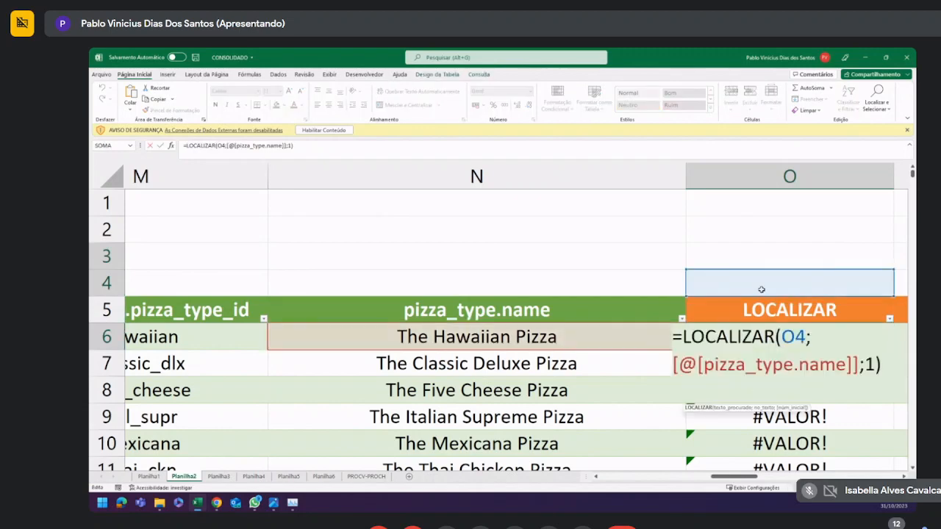
key("Return")
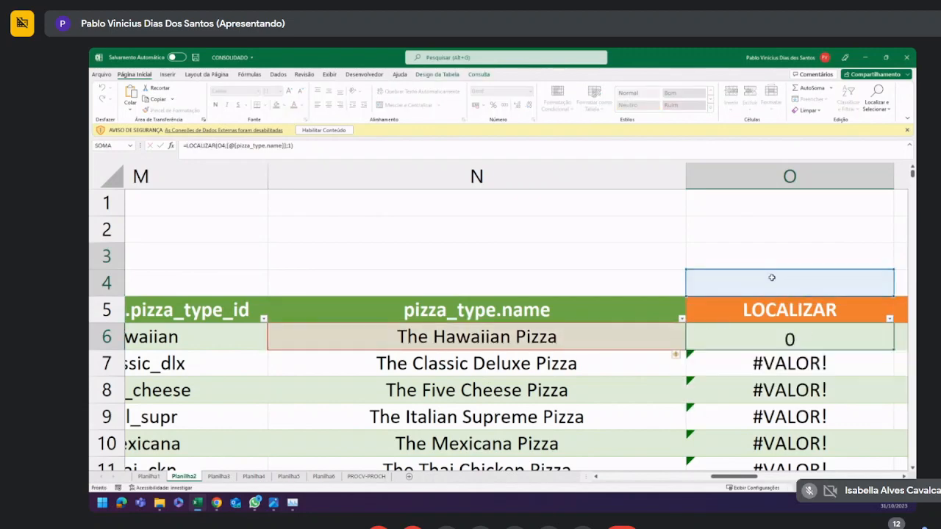
Inspect the LOCALIZAR formulas in O6 to O10 to compare which cell each row uses as its search text.
double_click(801, 363)
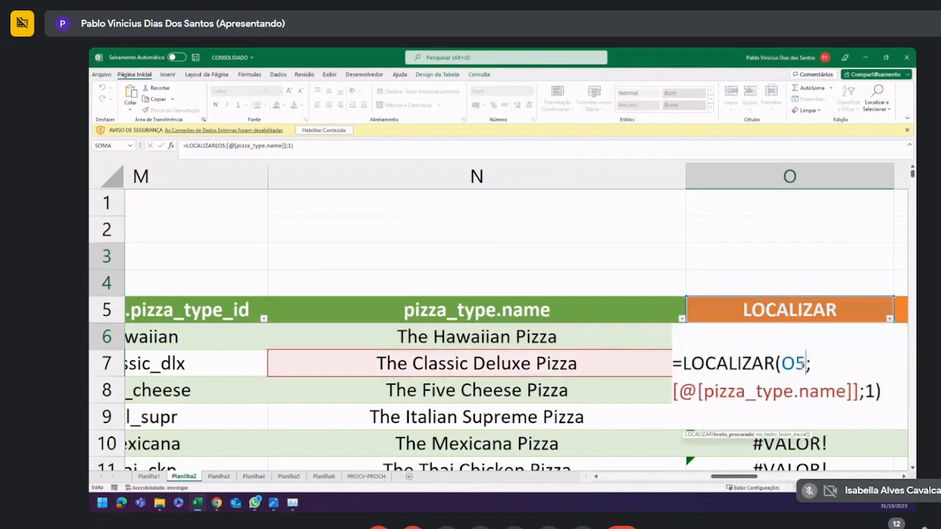
left_click_drag(806, 363, 782, 363)
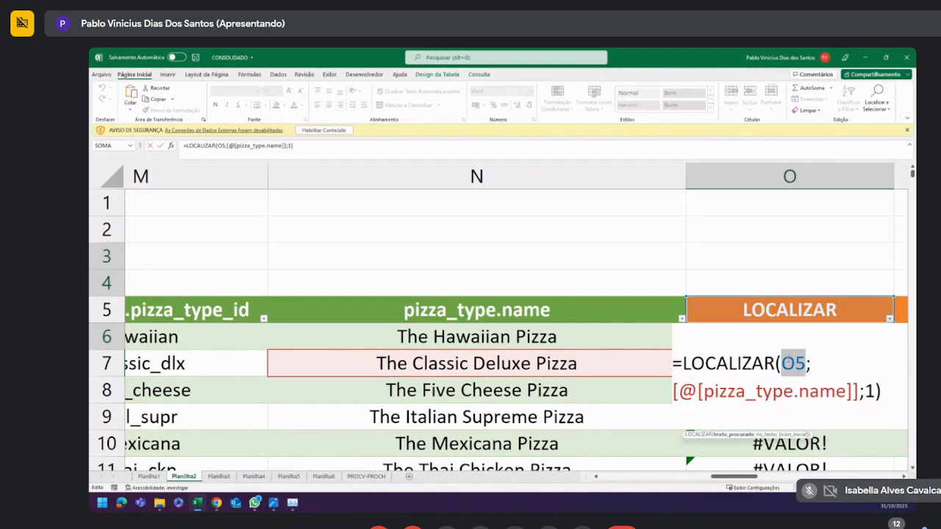
key("Return")
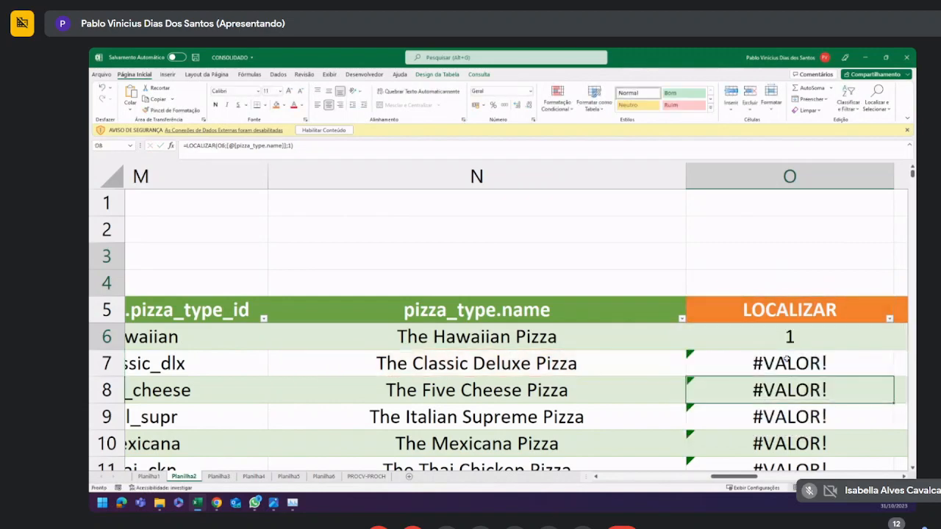
left_click(791, 333)
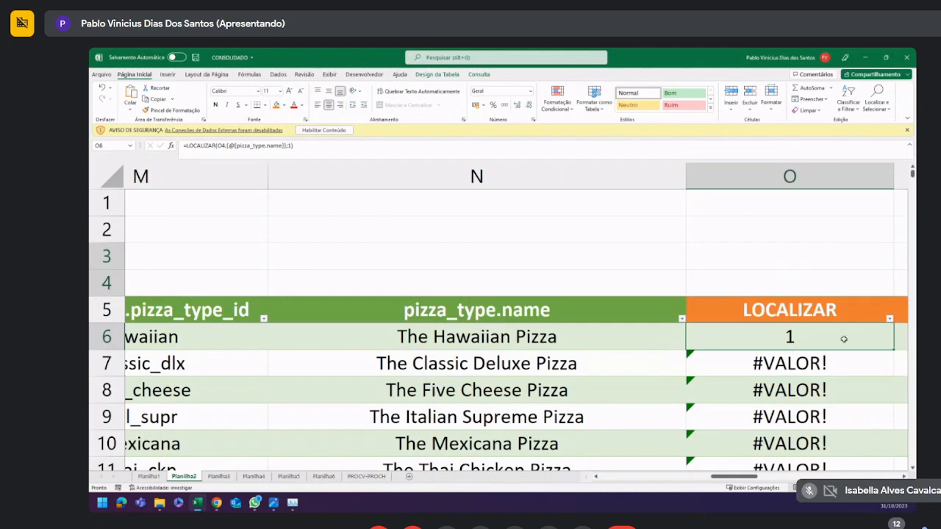
left_click(781, 368)
left_click(794, 399)
left_click(790, 420)
left_click(789, 444)
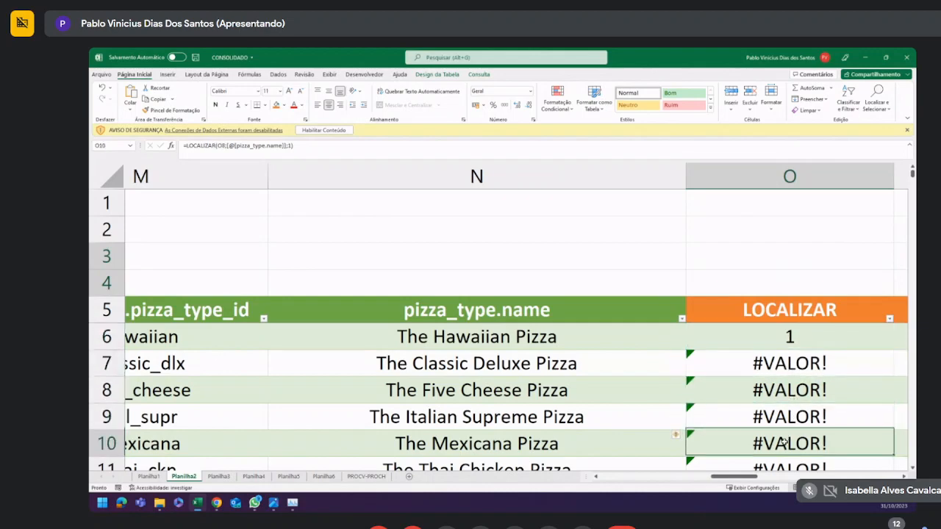
left_click(789, 418)
left_click(757, 301)
left_click(755, 281)
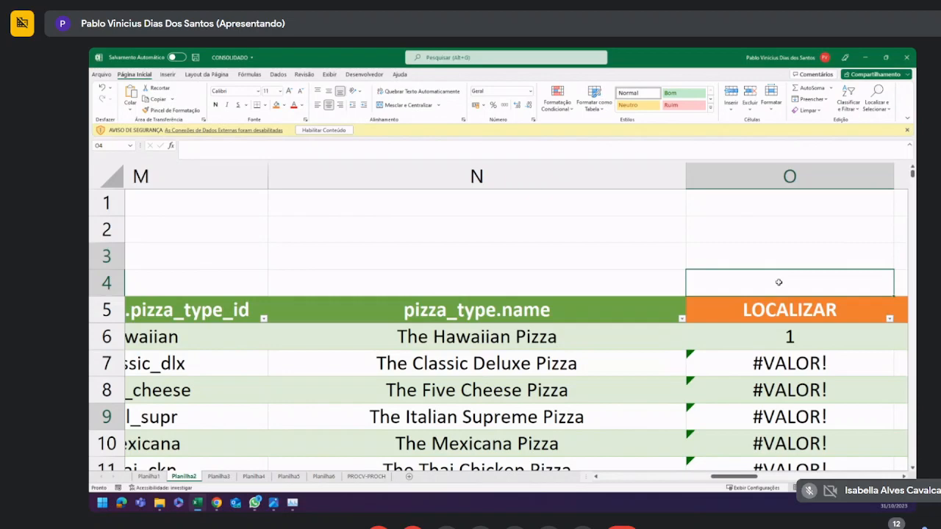
Make the O4 reference absolute as $O$4 in O6's LOCALIZAR formula and apply it to the whole column.
left_click(780, 335)
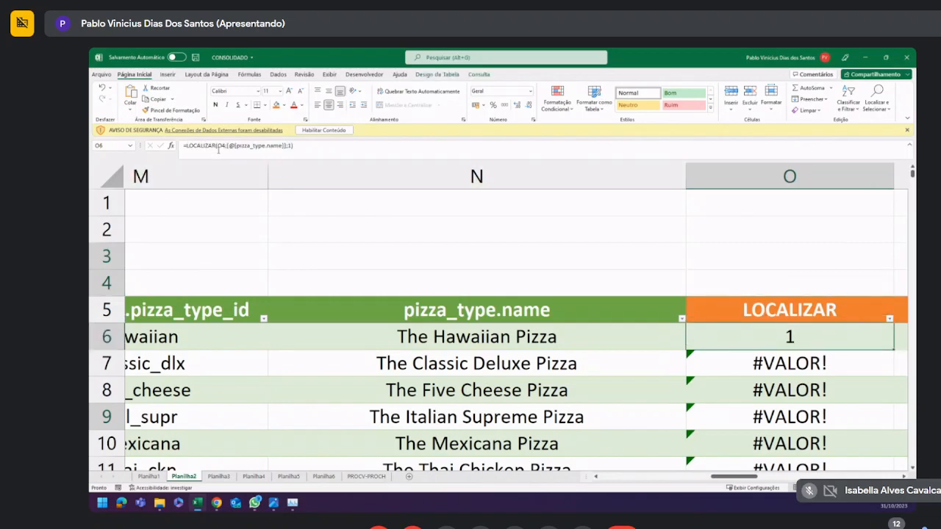
left_click(225, 145)
double_click(222, 145)
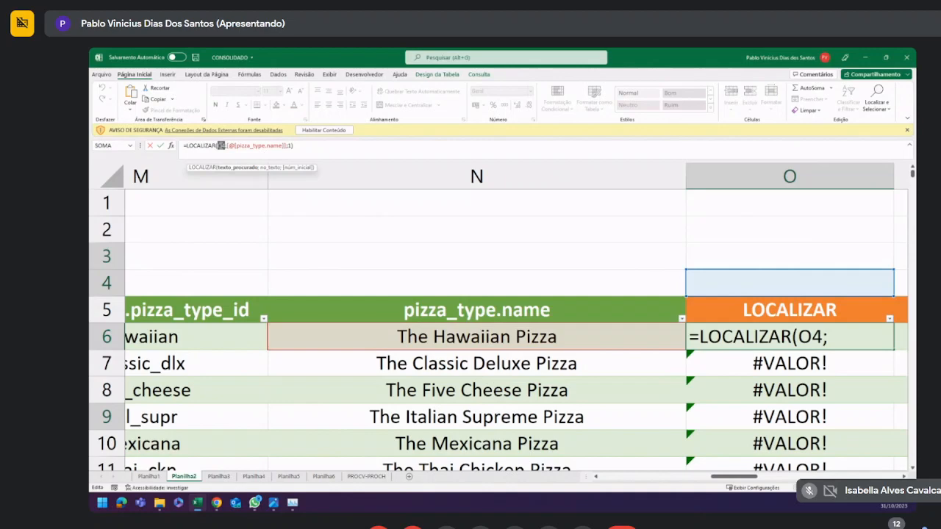
key("F4")
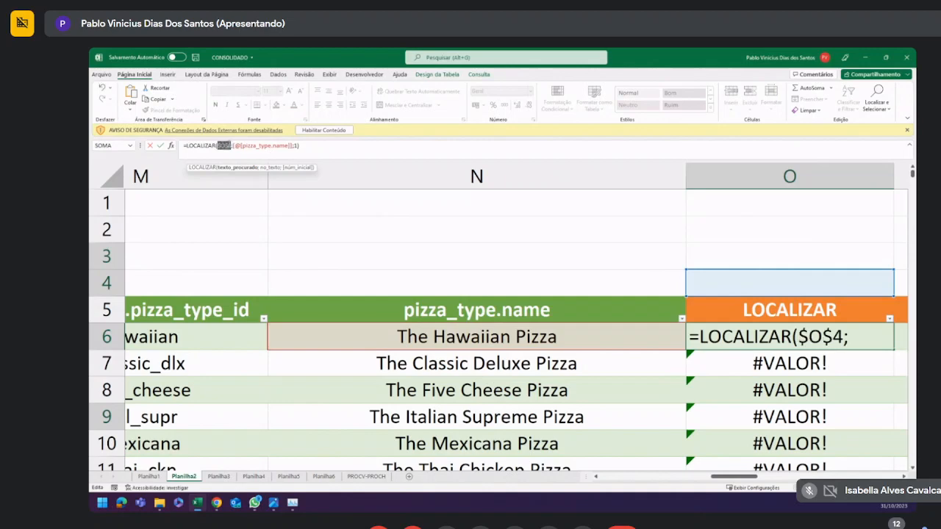
left_click(228, 145)
key("alt+Tab")
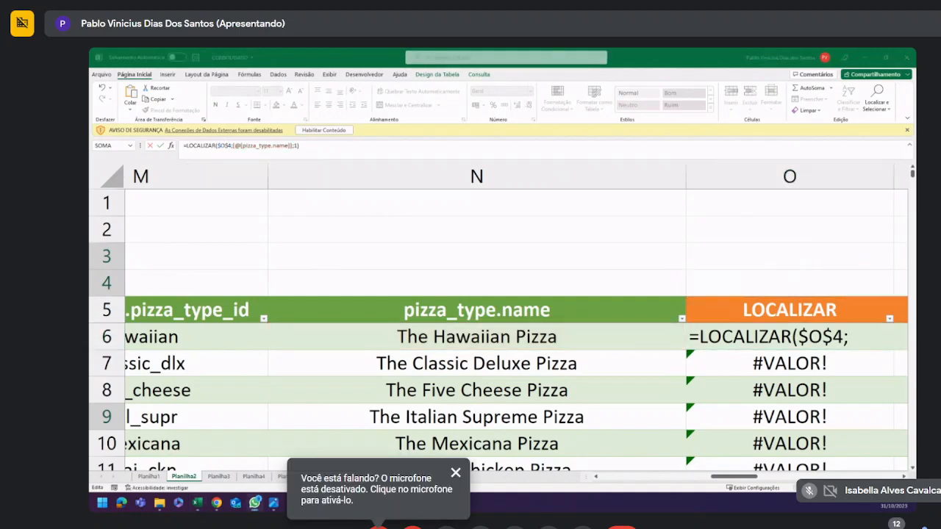
key("alt+Tab")
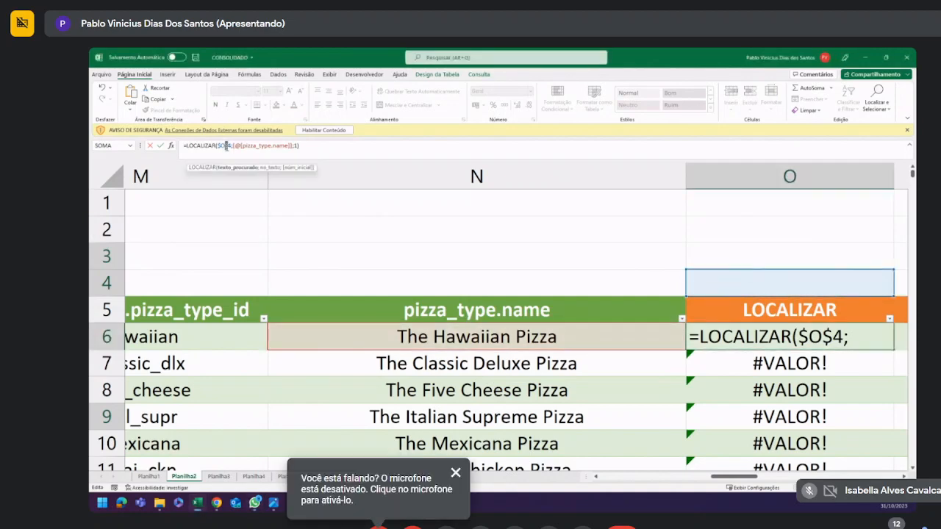
left_click(456, 473)
key("Return")
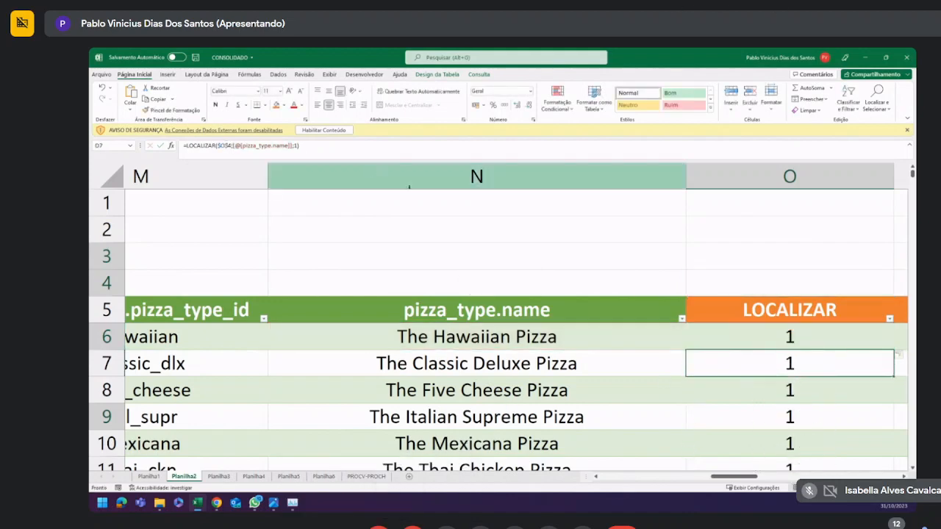
Enter "Pizza" in cell O4 as the search text for the LOCALIZAR column.
scroll(753, 403, "down", 3)
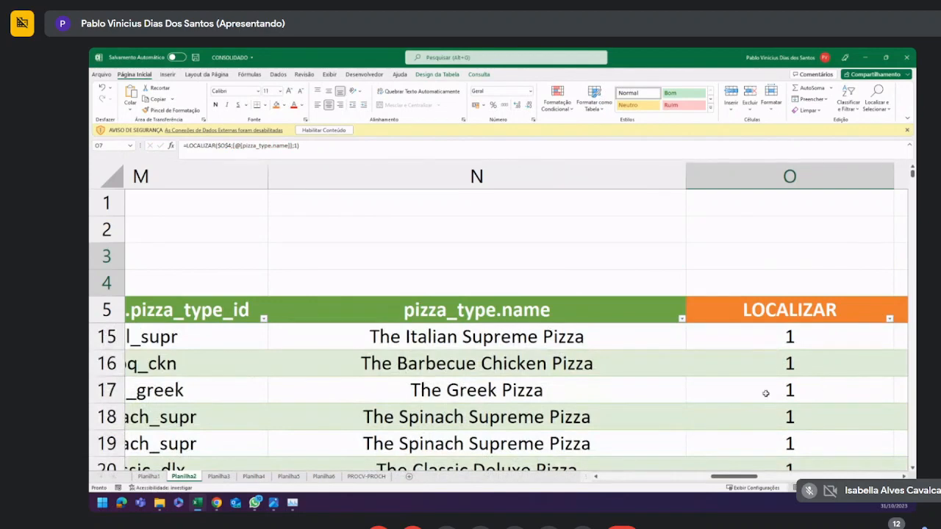
scroll(779, 386, "up", 3)
left_click(774, 285)
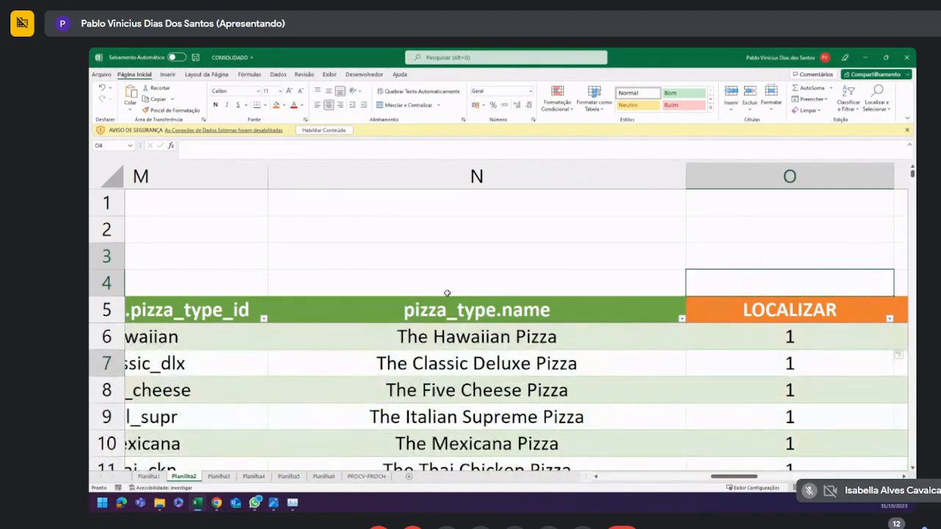
left_click(256, 503)
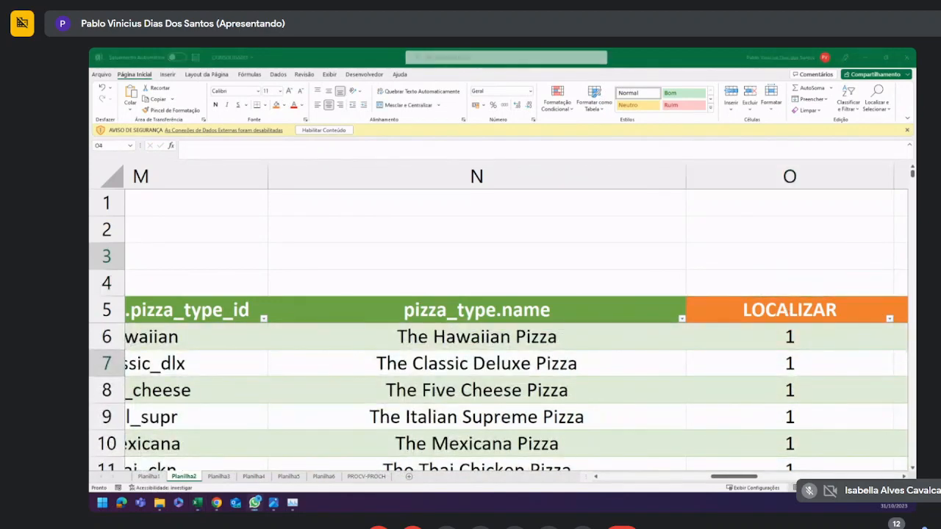
left_click(255, 503)
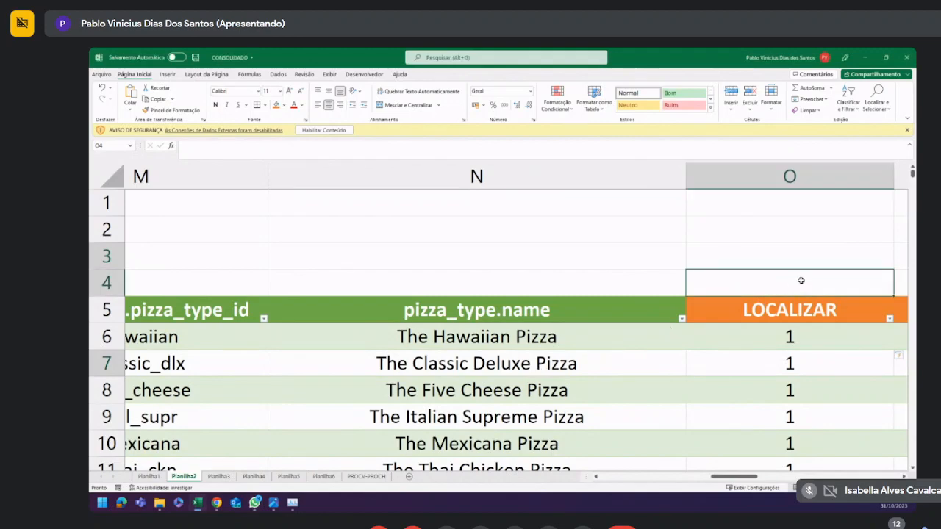
type("Pizza")
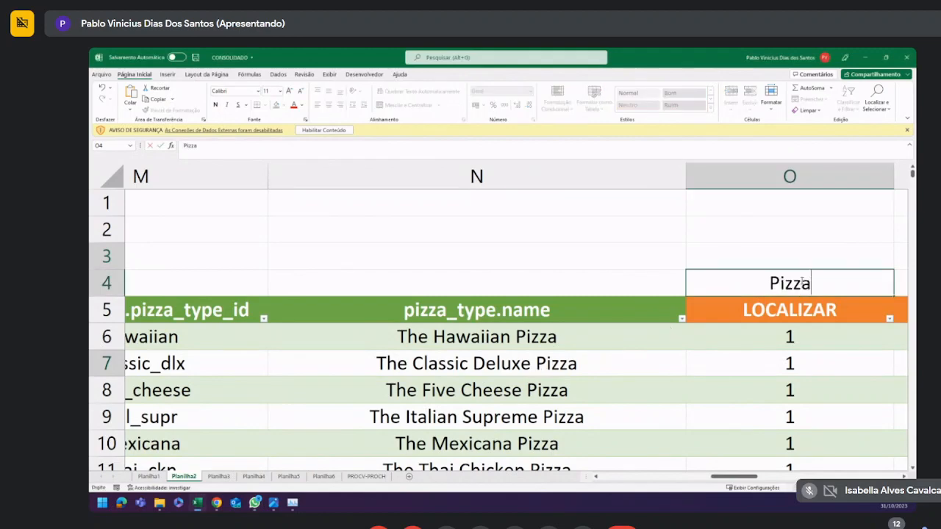
key("Return")
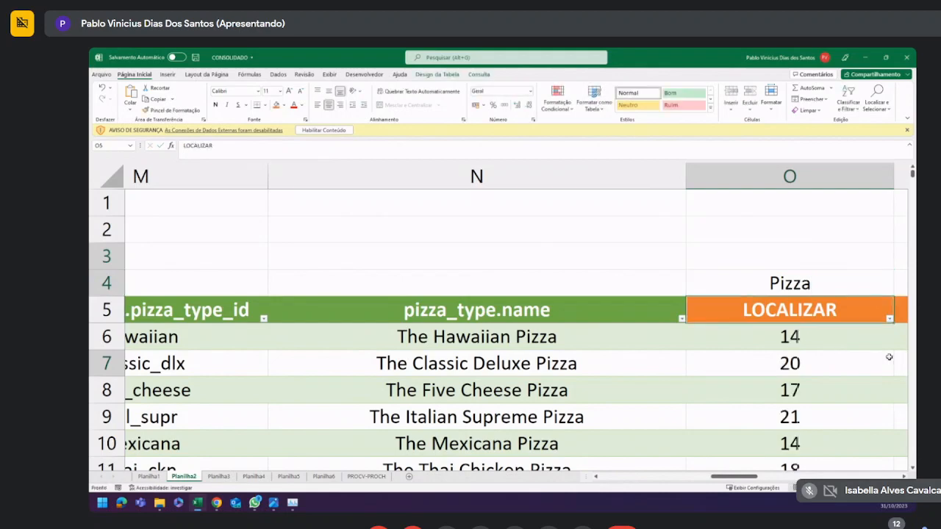
left_click(788, 280)
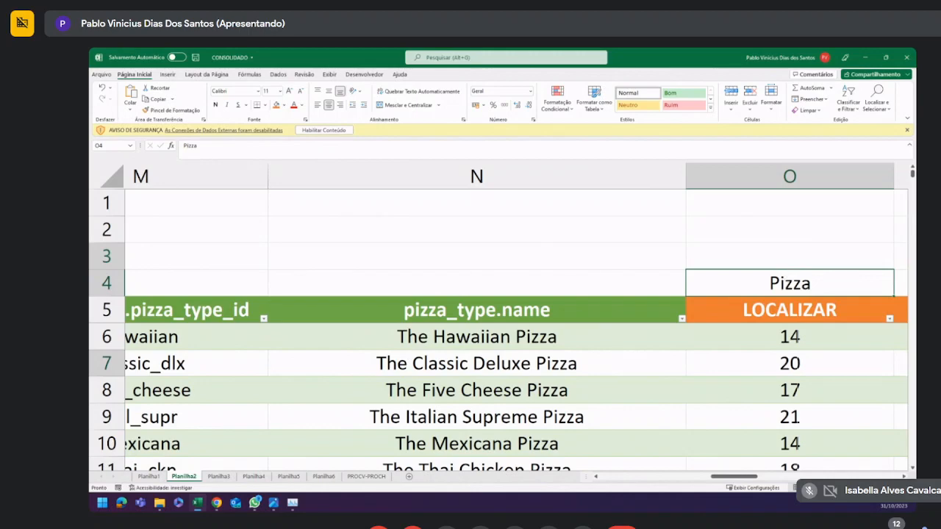
Insert a new table column before LOCALIZAR and move the "Pizza" search text from O4 to P4.
key("alt+Tab")
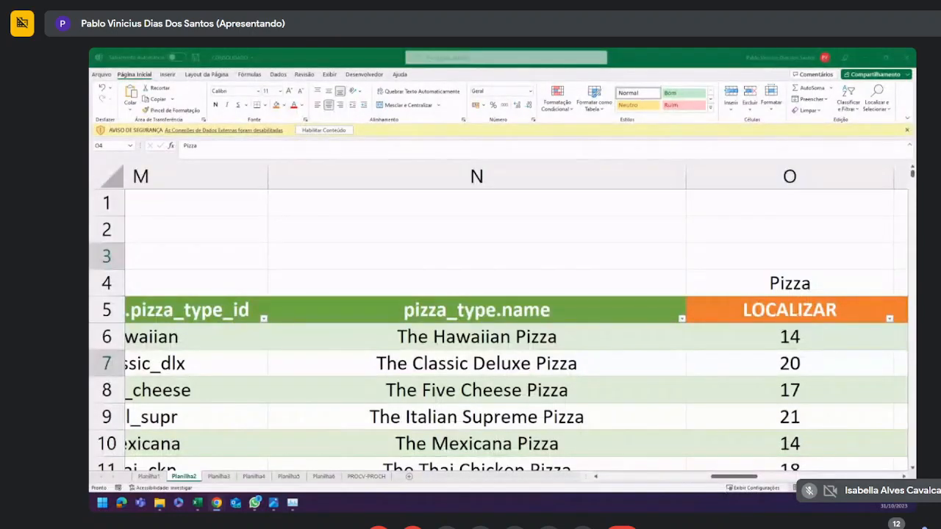
left_click(808, 332)
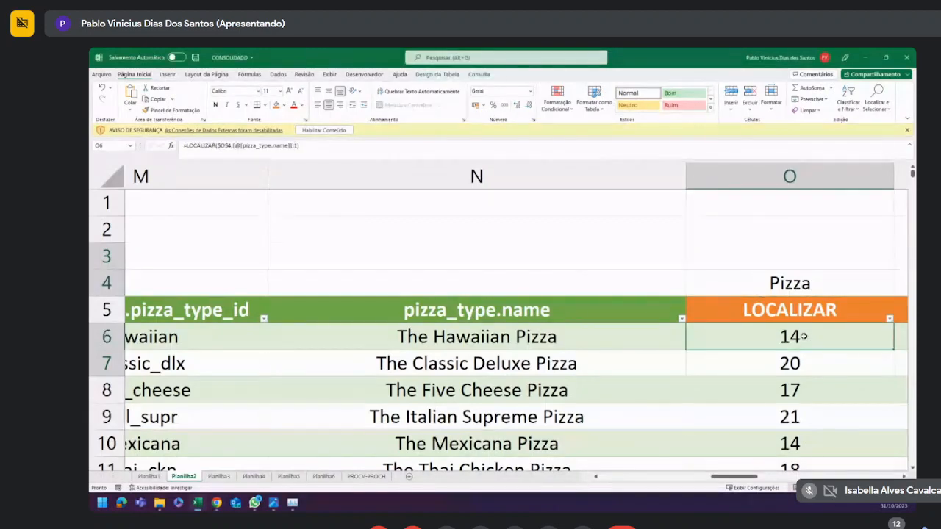
left_click_drag(749, 477, 762, 477)
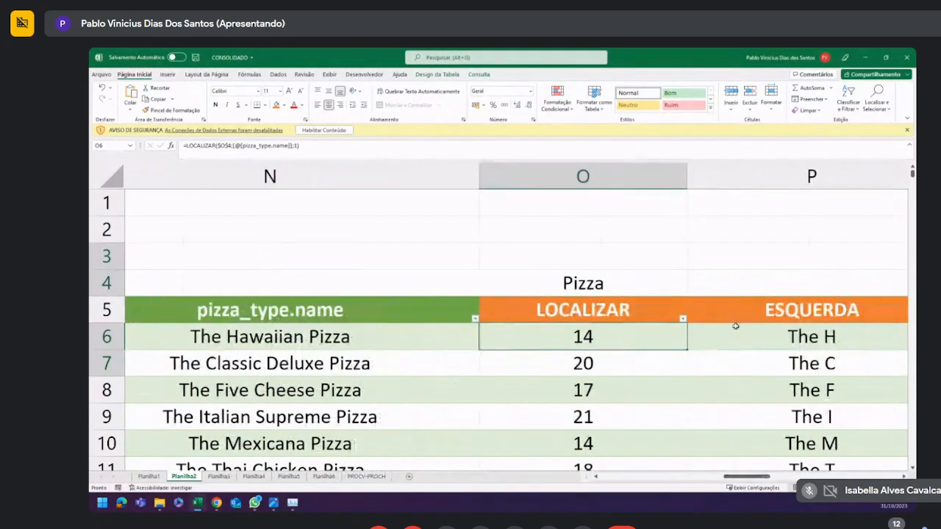
right_click(527, 314)
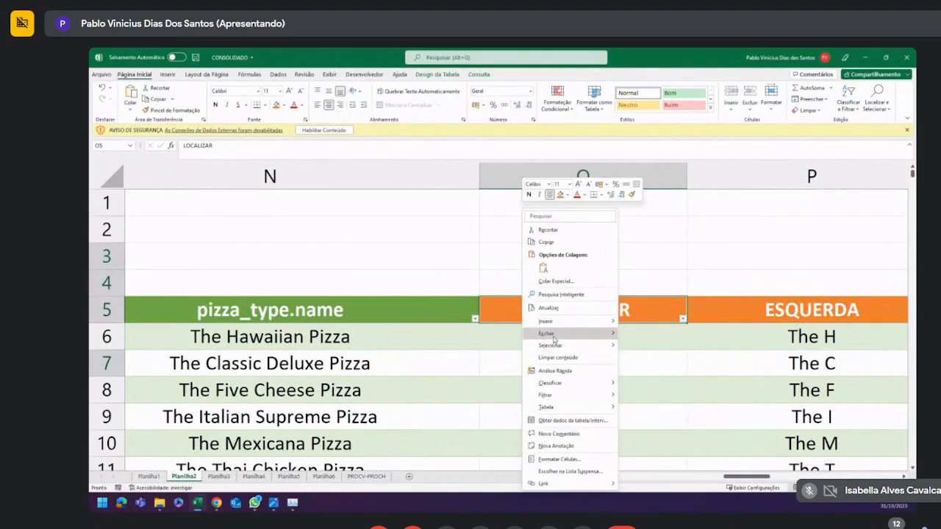
mouse_move(607, 322)
left_click(662, 322)
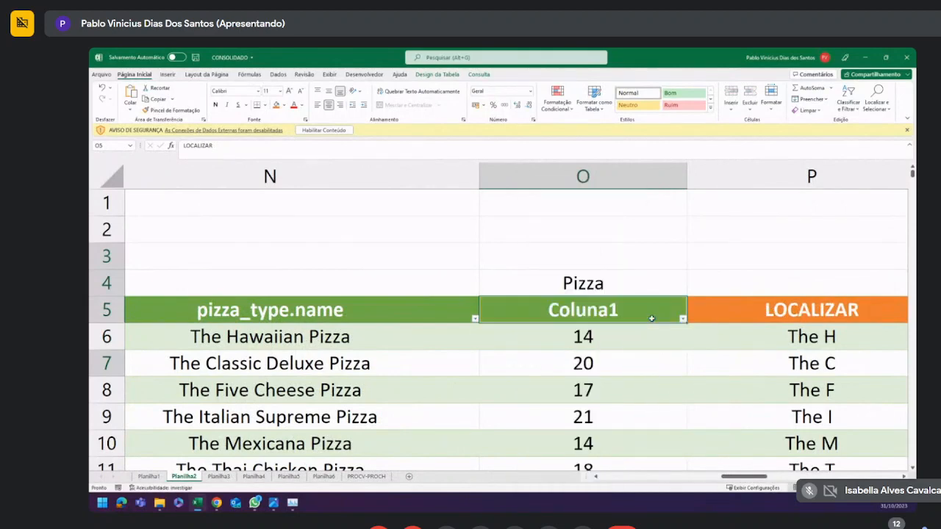
left_click_drag(737, 477, 748, 477)
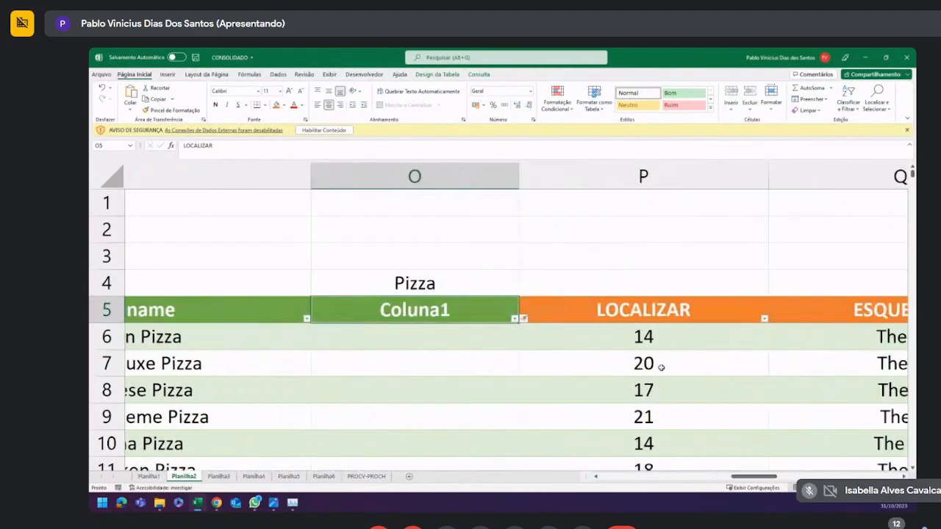
left_click(458, 286)
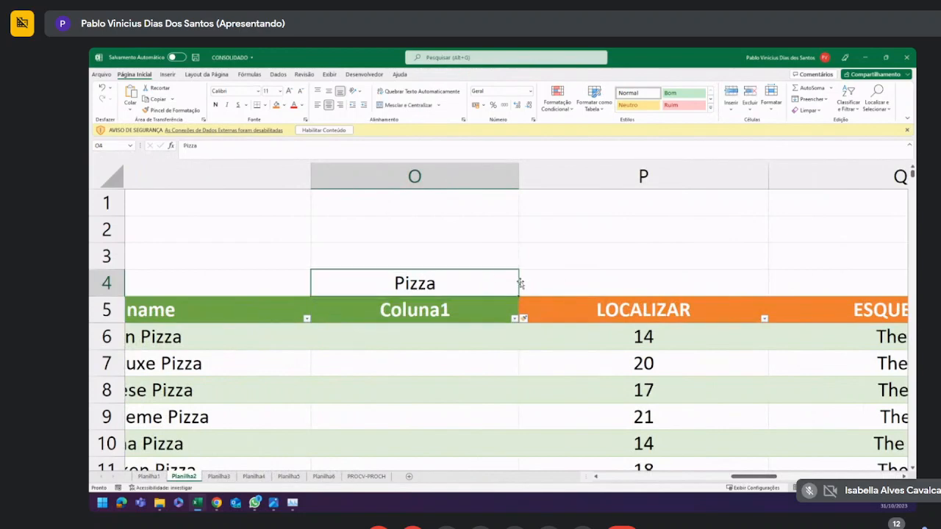
left_click_drag(519, 283, 598, 281)
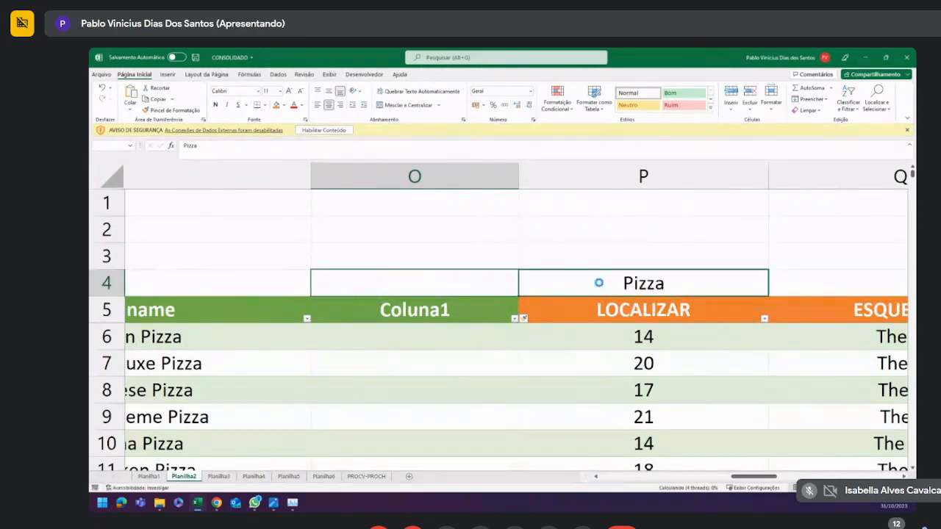
left_click(571, 336)
left_click_drag(768, 350, 551, 349)
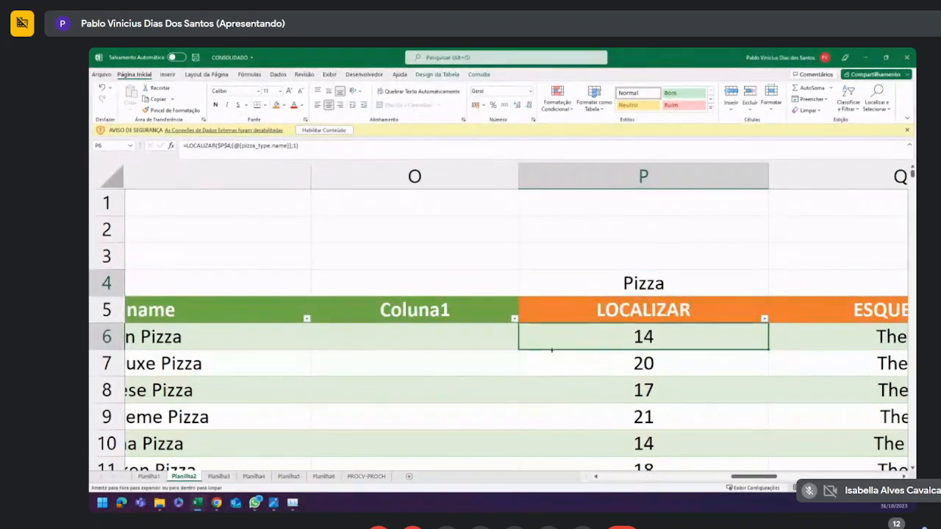
left_click_drag(415, 344, 385, 339)
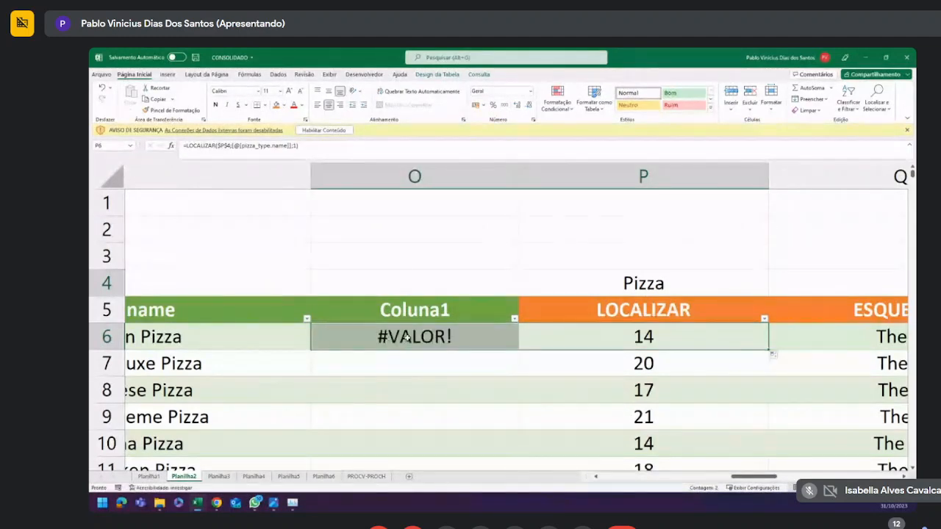
left_click(268, 147)
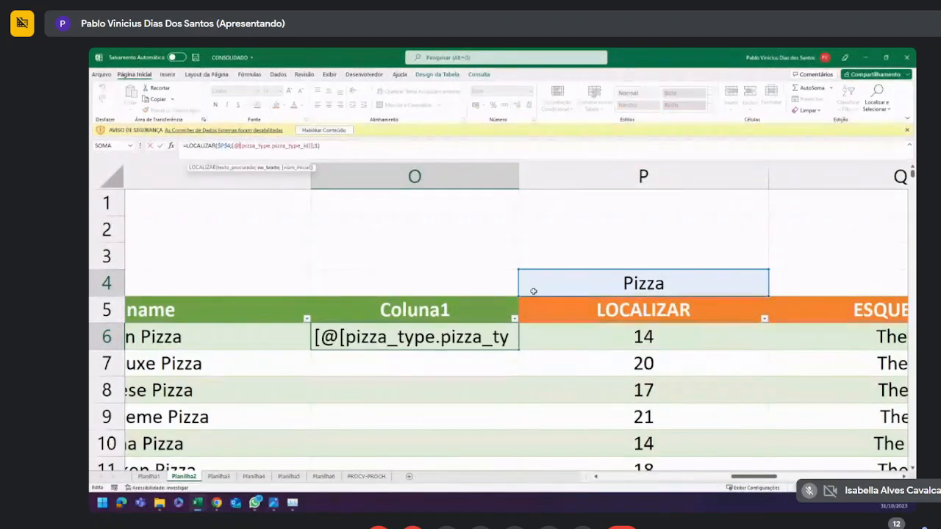
left_click_drag(520, 287, 437, 290)
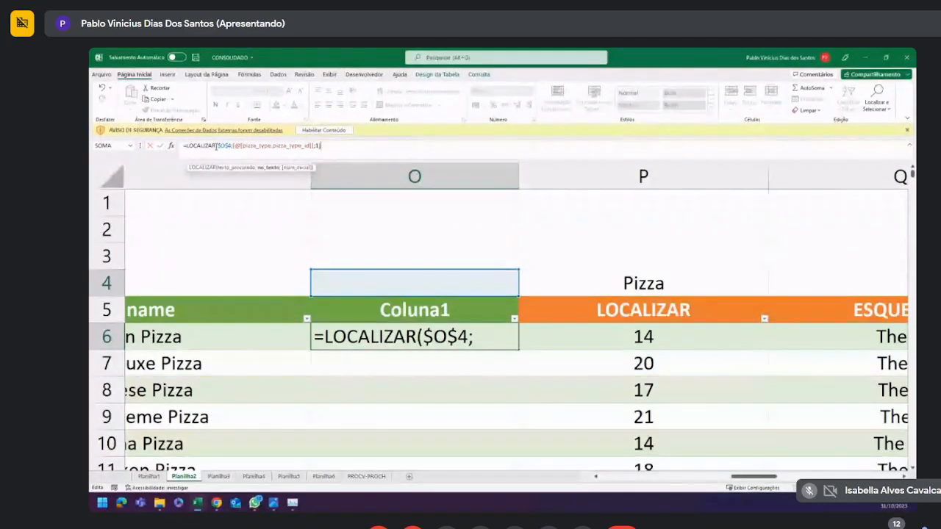
double_click(200, 146)
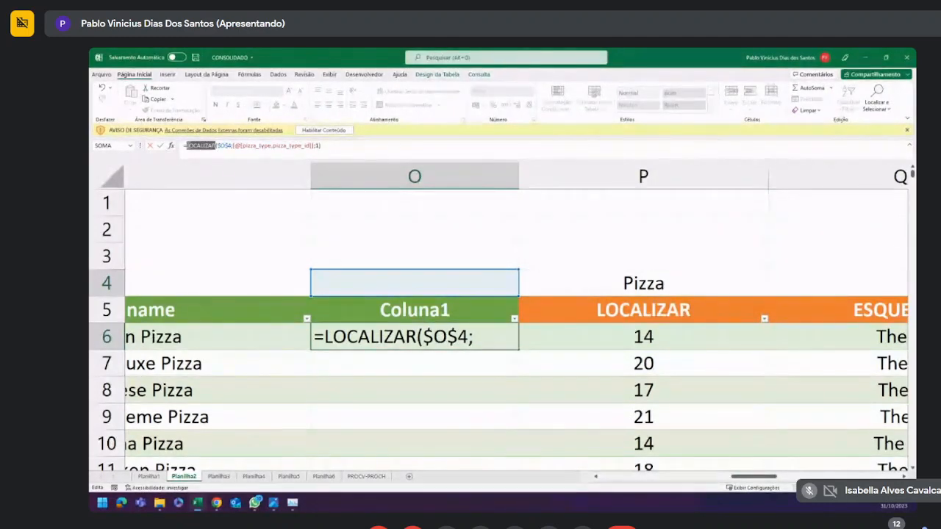
left_click_drag(321, 144, 100, 150)
key("BackSpace")
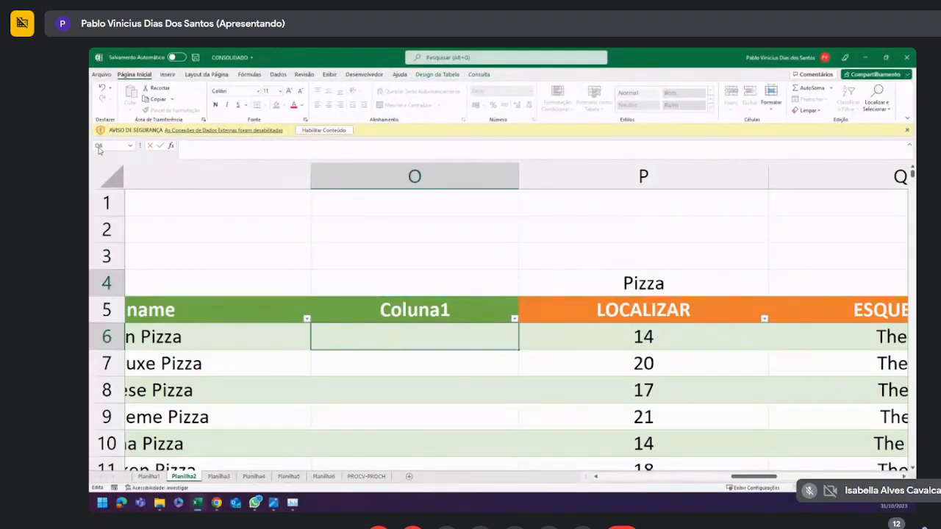
Enter =PROCURAR($O$4;[@[pizza_type.name]];1) in O6 of the new column.
type("=proc")
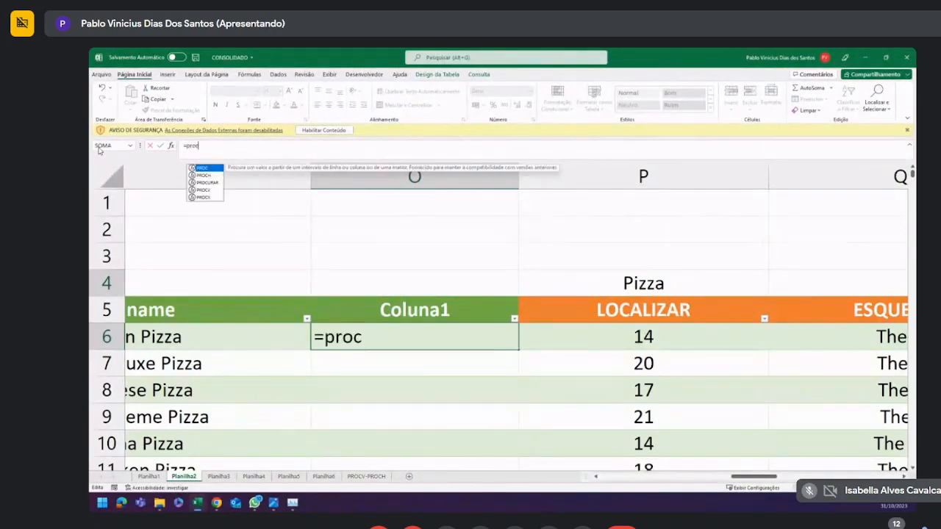
key("Down")
key("Down")
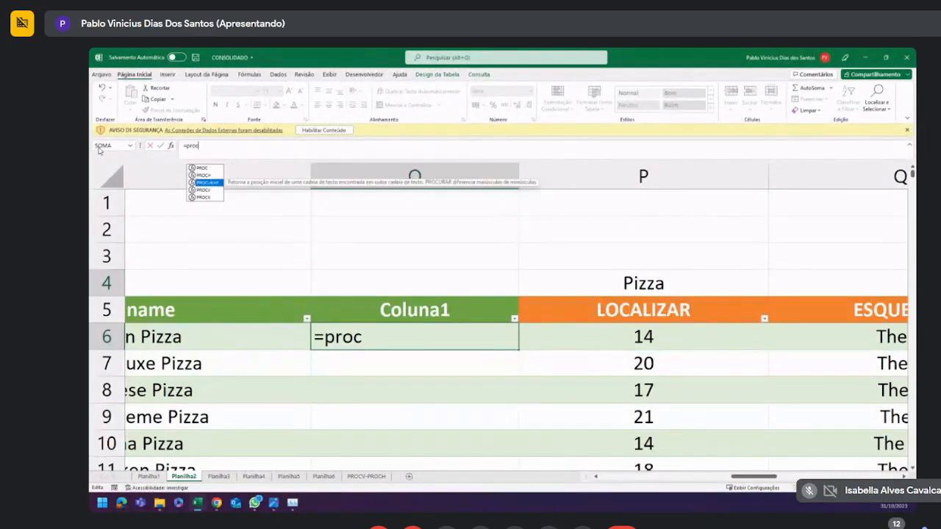
key("Tab")
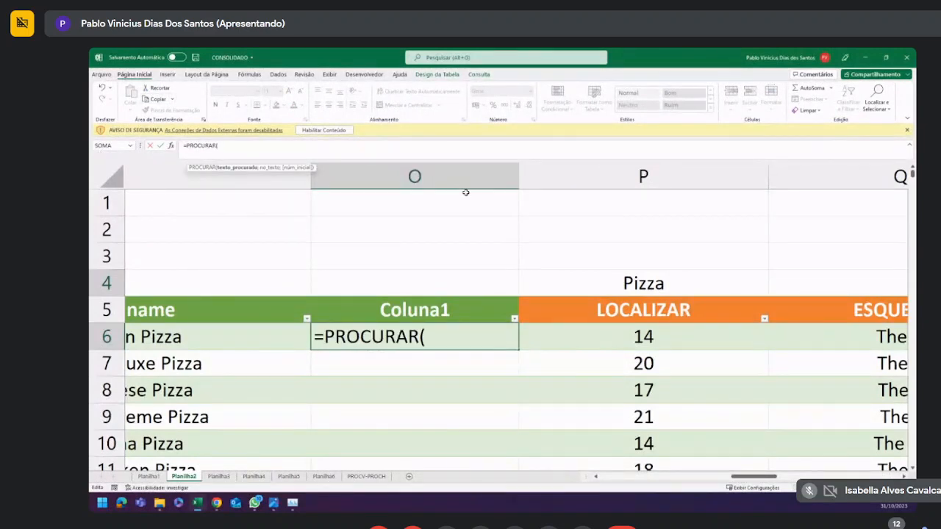
left_click(428, 281)
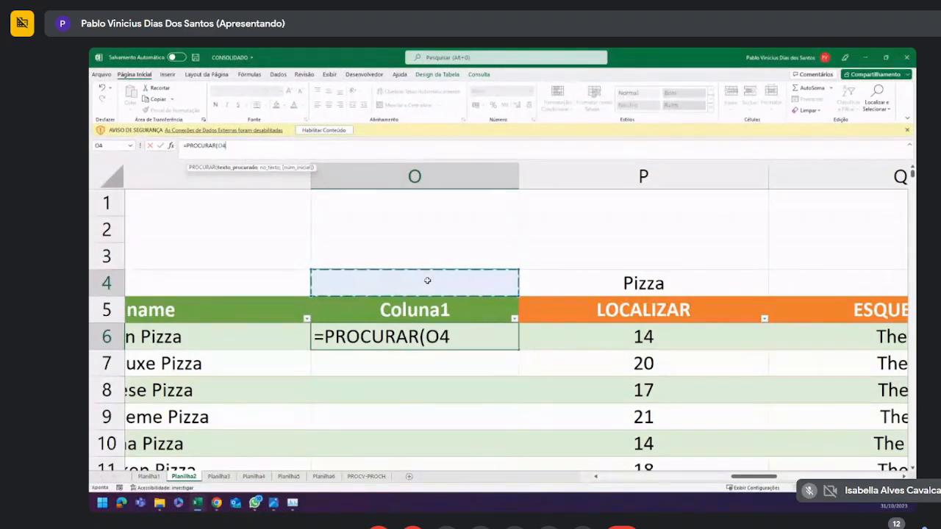
key("F4")
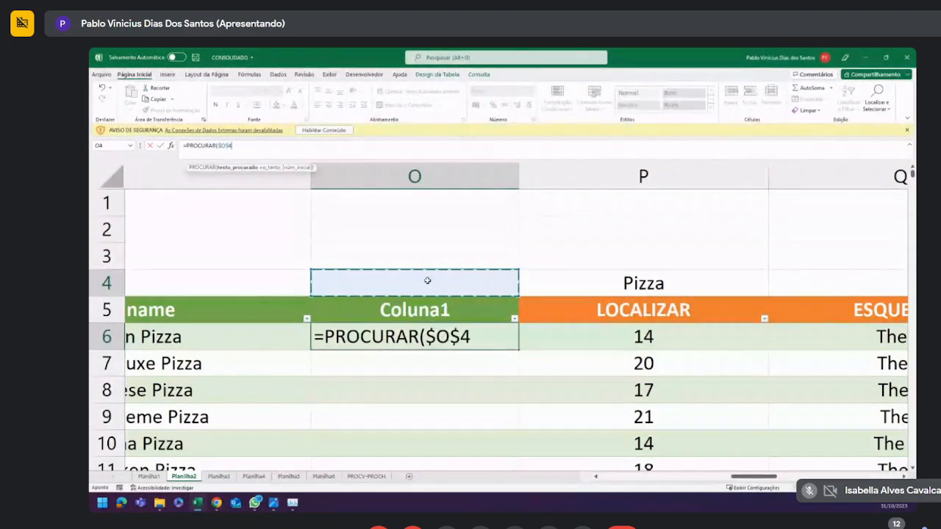
type(";")
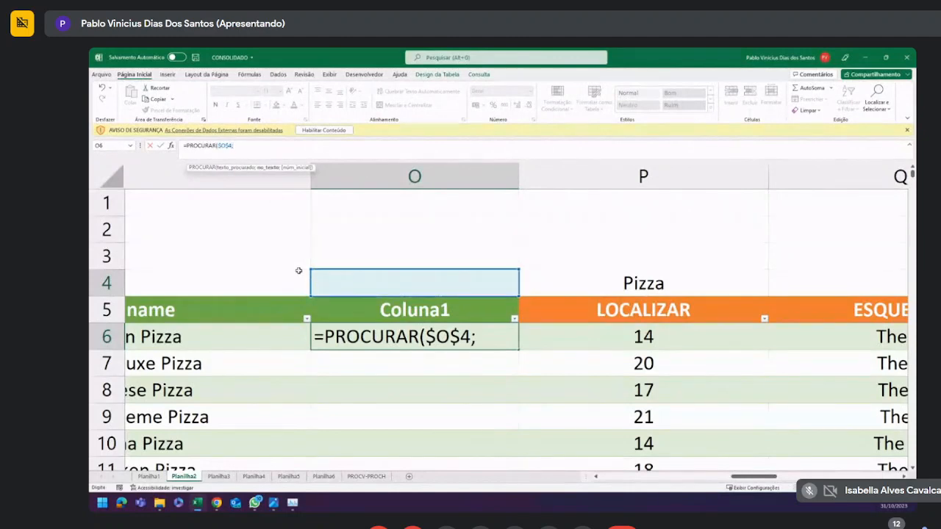
left_click(233, 339)
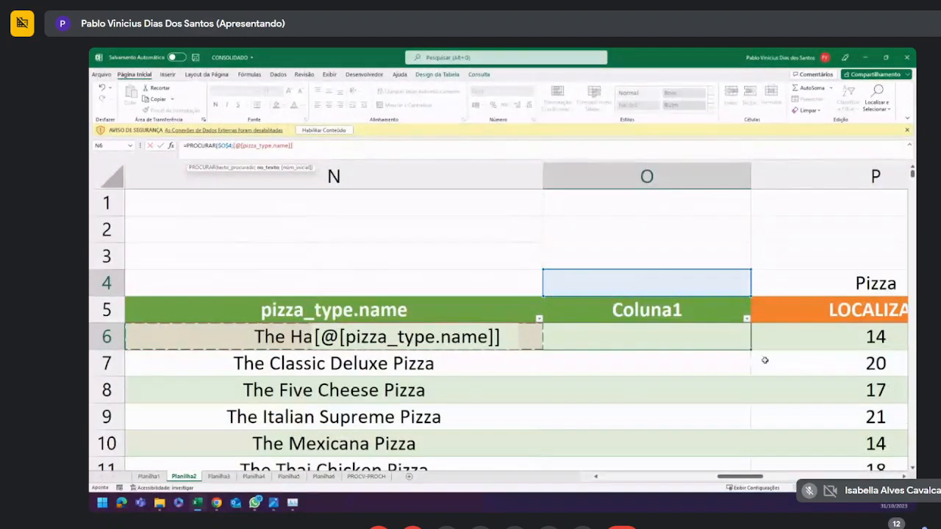
type(";")
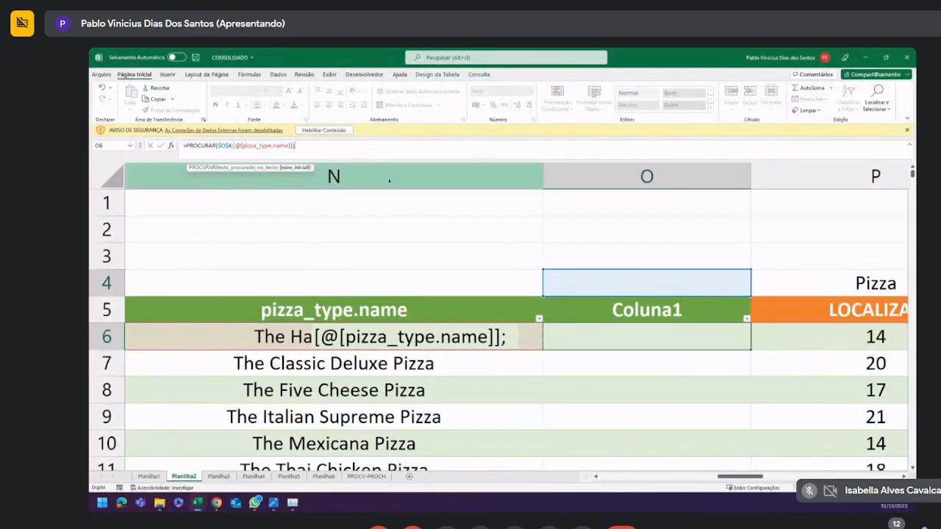
type("1")
type(")")
key("Return")
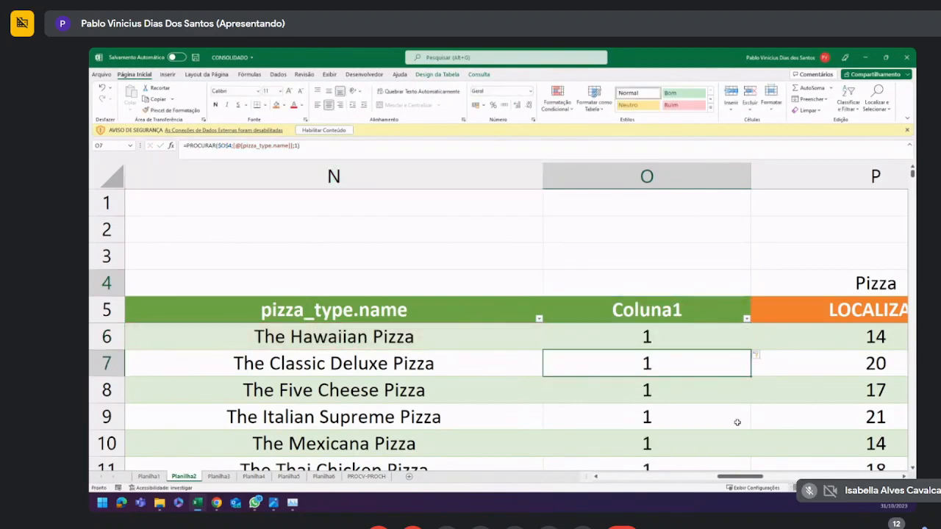
Copy the LOCALIZAR header's orange formatting onto the Coluna1 header and rename that header PROCURAR.
left_click_drag(743, 477, 755, 477)
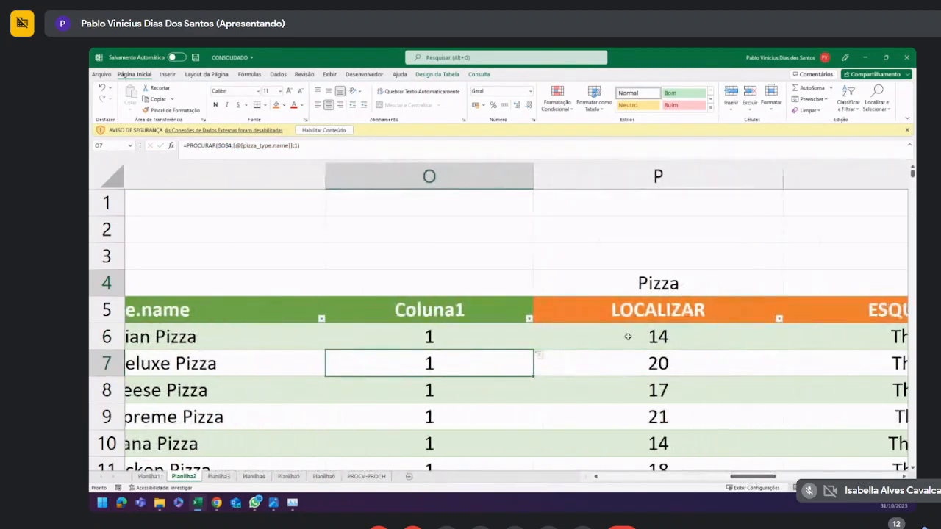
left_click(621, 312)
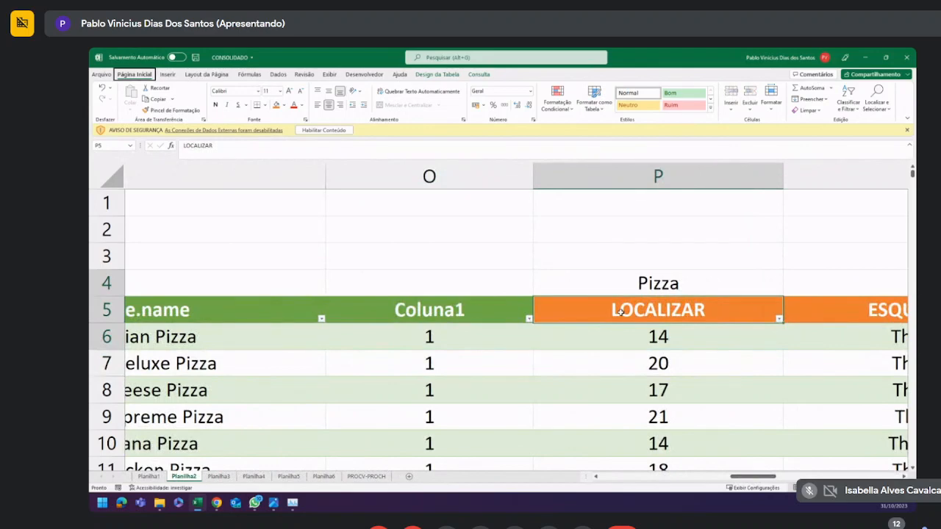
left_click(169, 110)
left_click(470, 310)
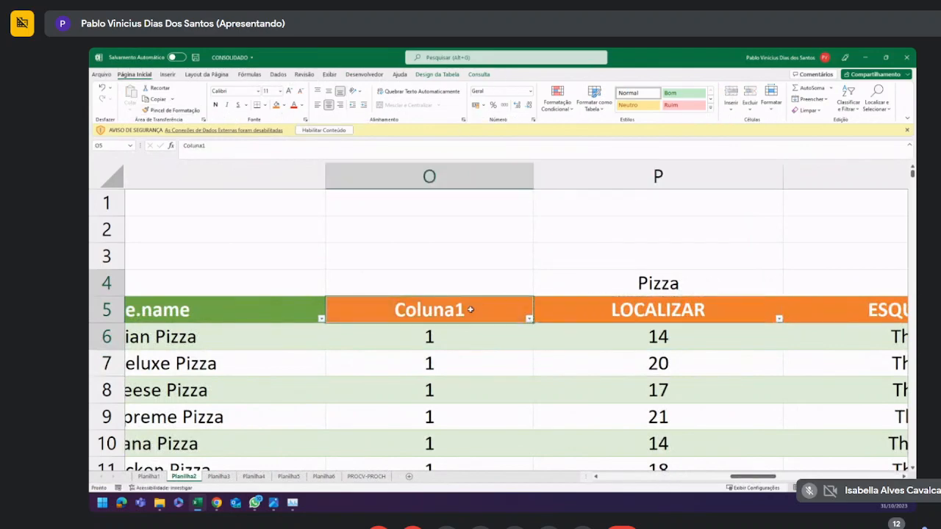
type("P")
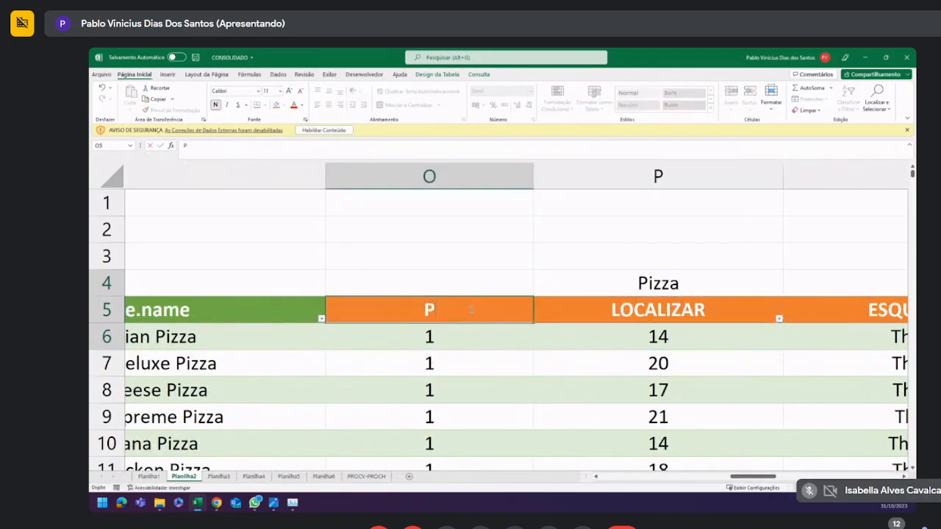
type("ROCURAR")
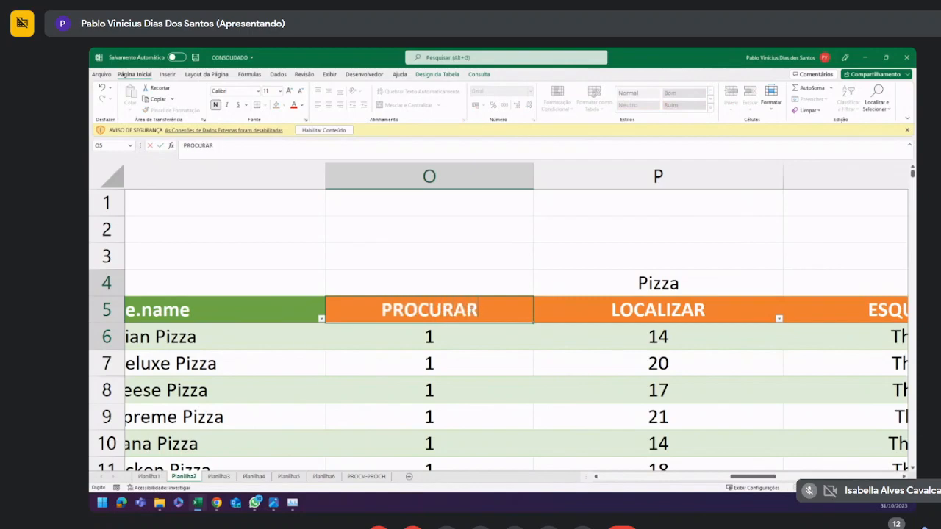
left_click(590, 287)
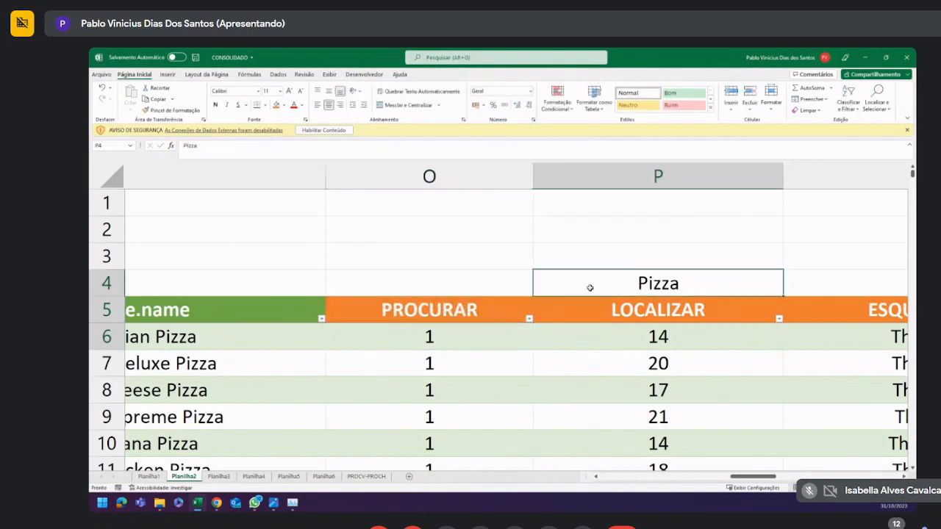
Enter lowercase "pizza" in O4 as the search text for the PROCURAR column.
left_click(496, 285)
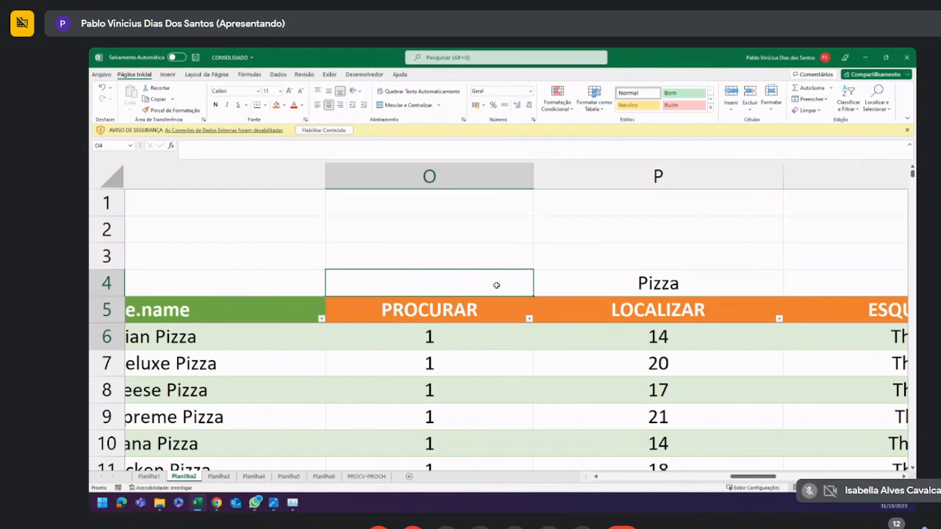
type("pizza")
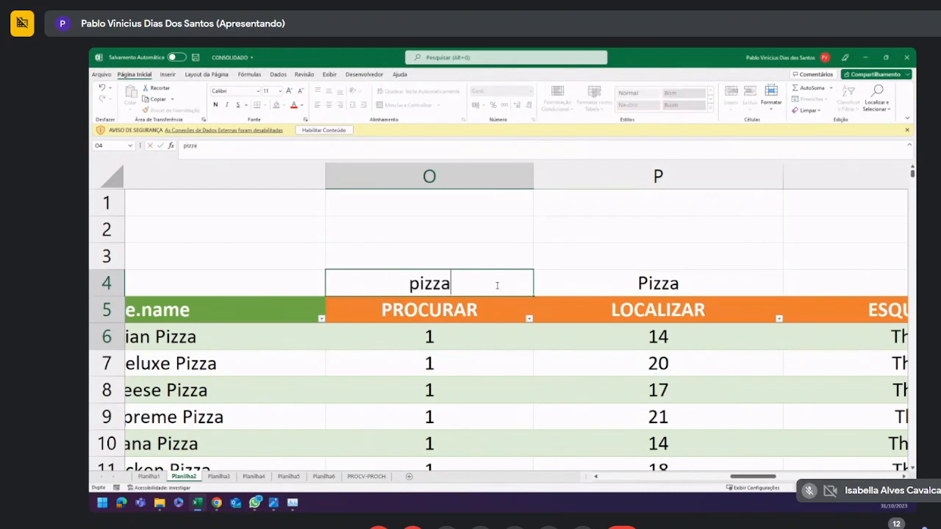
key("Return")
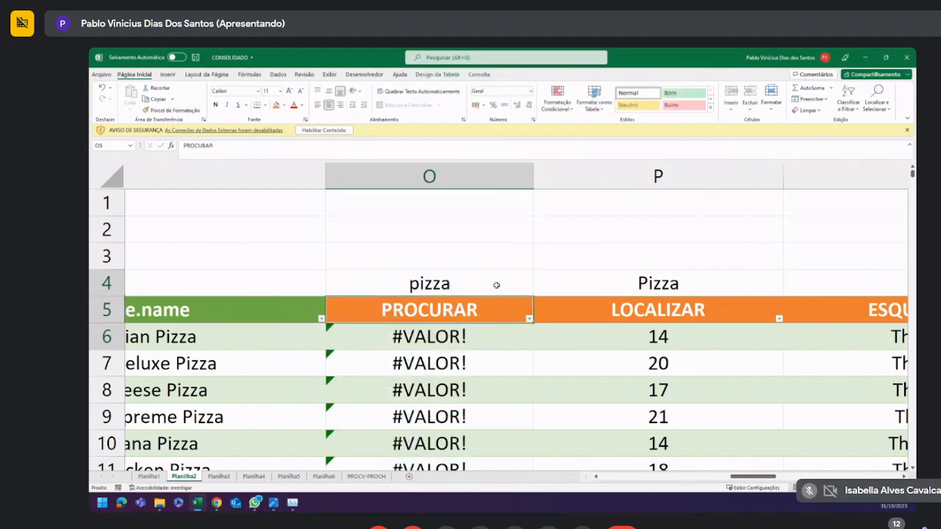
left_click(427, 287)
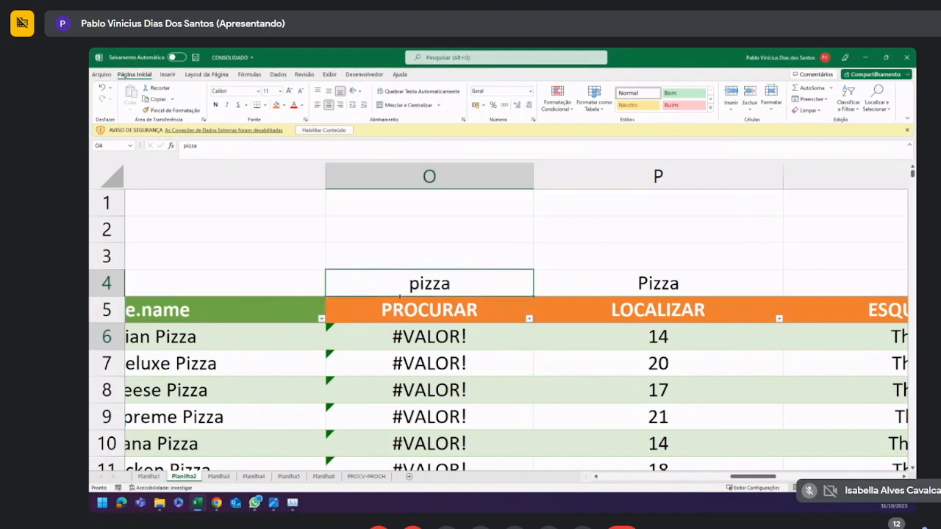
Enter lowercase "pizza" in P4 as the search text for the LOCALIZAR column.
left_click(731, 274)
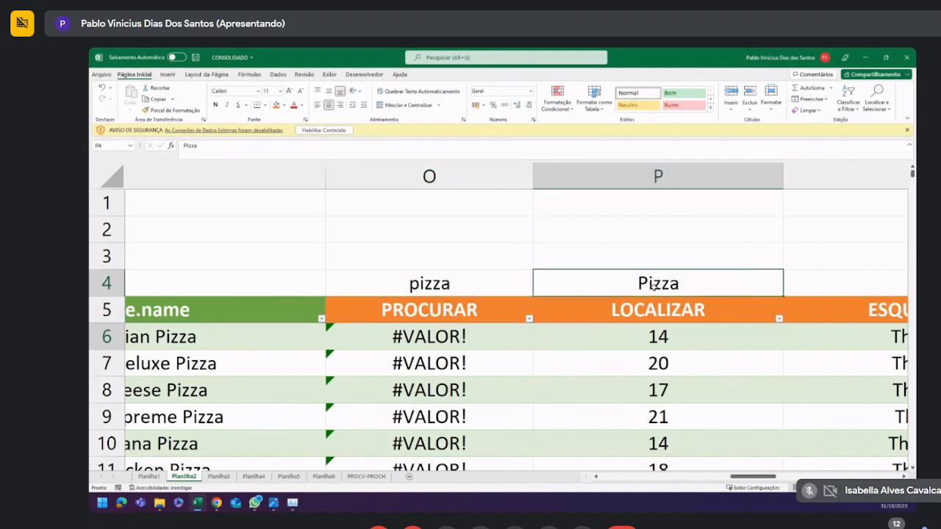
type("pi")
key("BackSpace")
key("BackSpace")
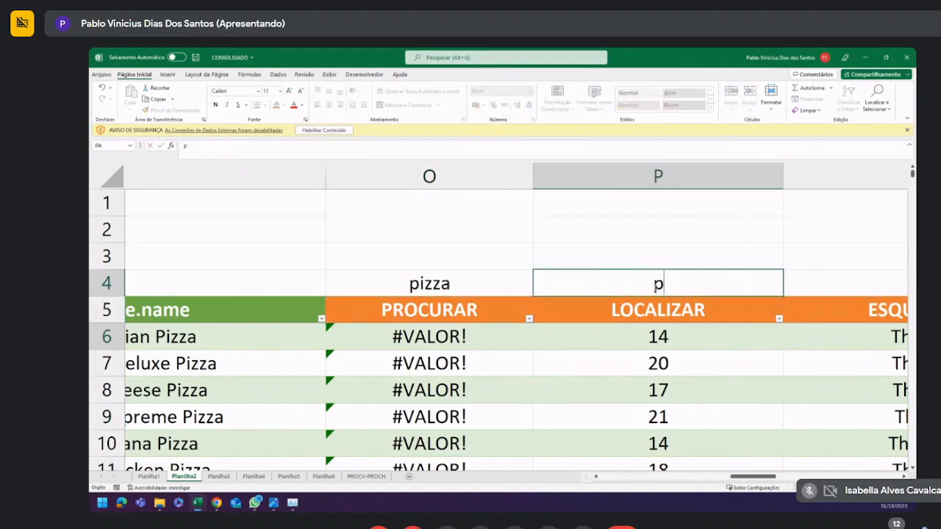
type("pizza")
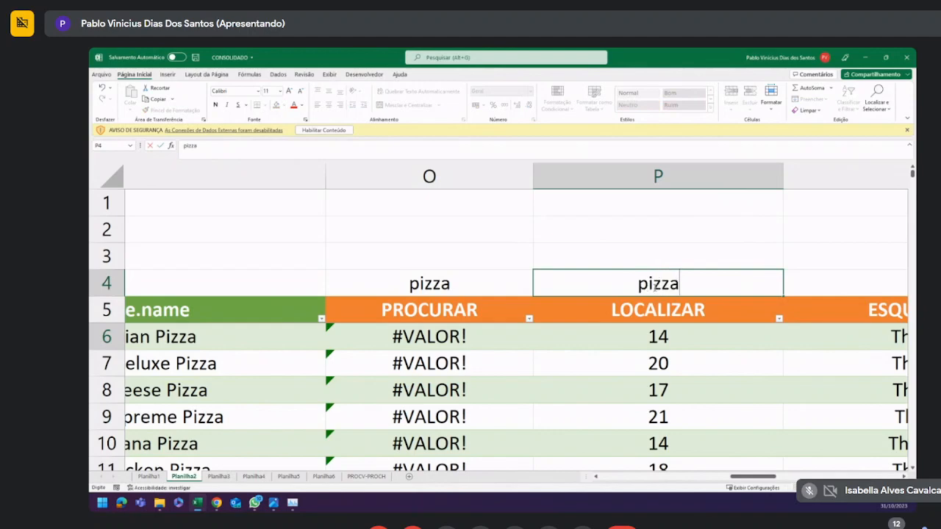
key("Return")
left_click(706, 286)
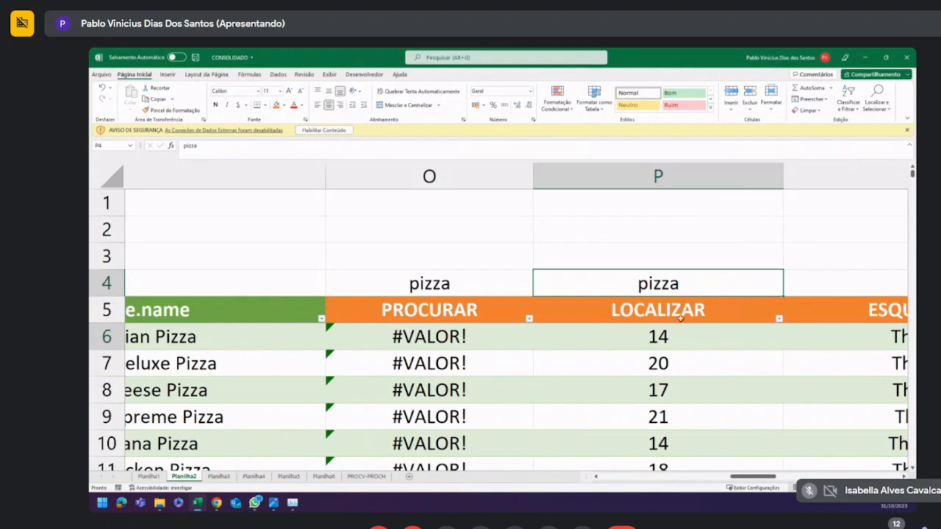
Change the PROCURAR search text in O4 to "Pizza" and compare the first PROCURAR and LOCALIZAR results.
left_click(657, 309)
left_click(501, 301)
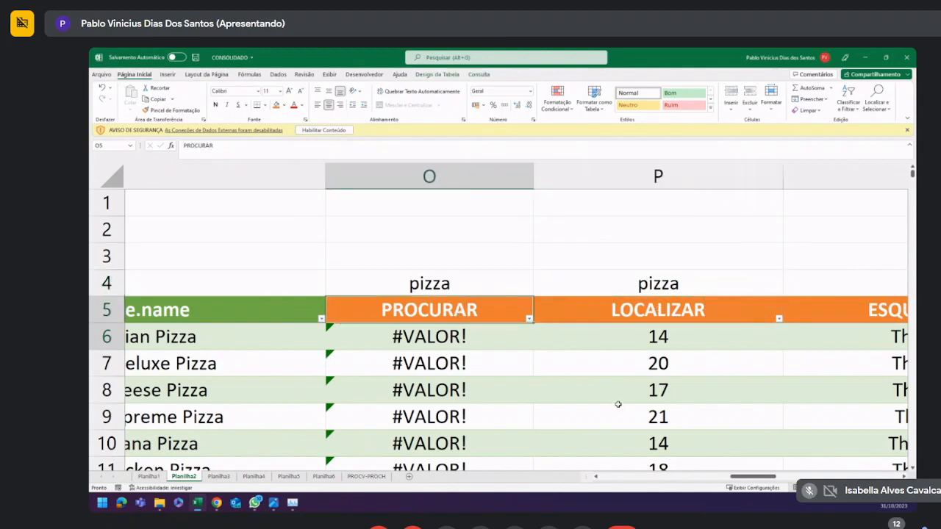
left_click(439, 287)
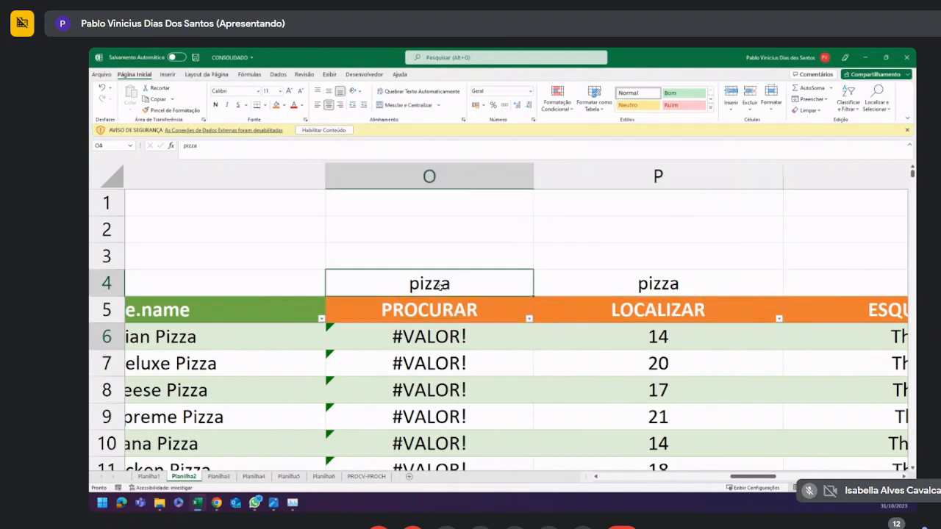
left_click(196, 150)
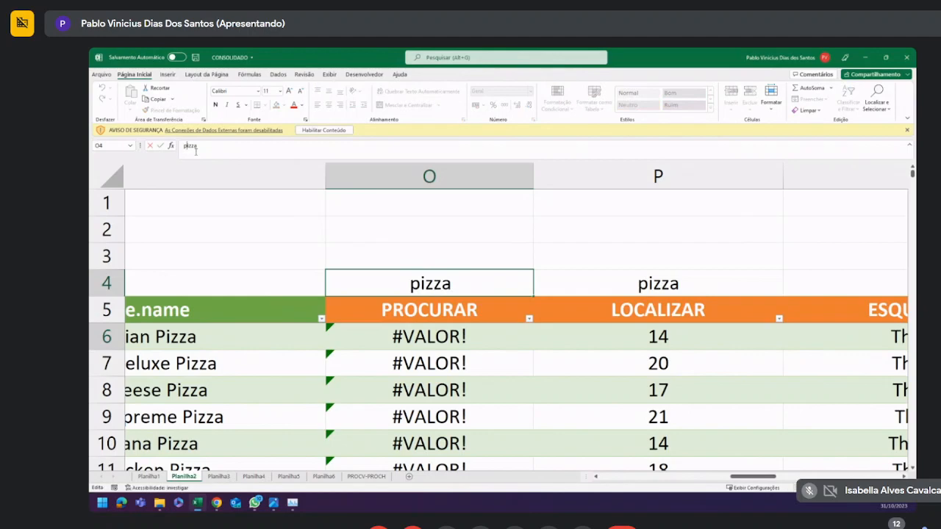
key("BackSpace")
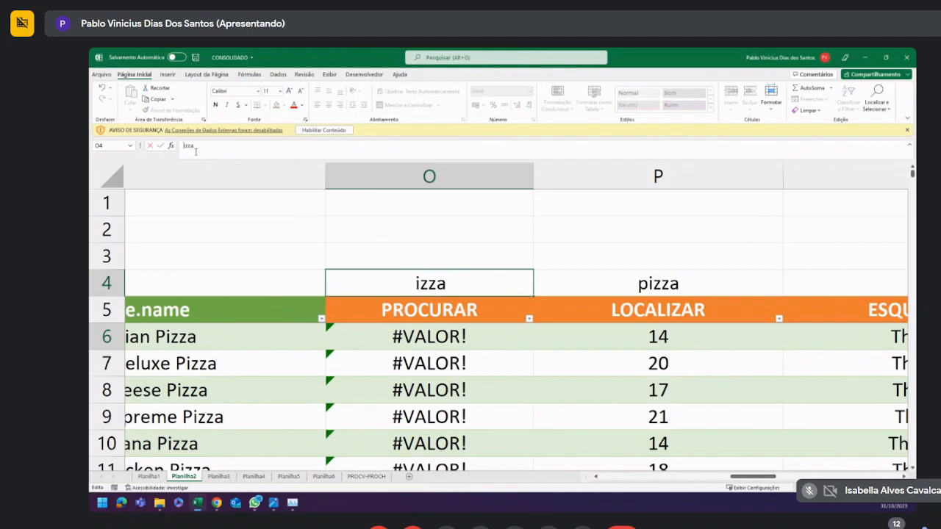
type("P")
key("Return")
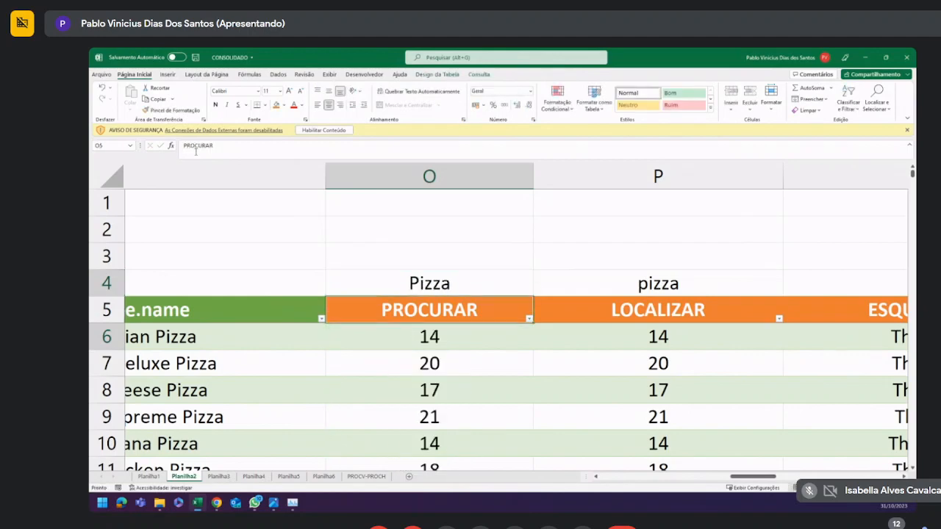
left_click_drag(481, 336, 615, 365)
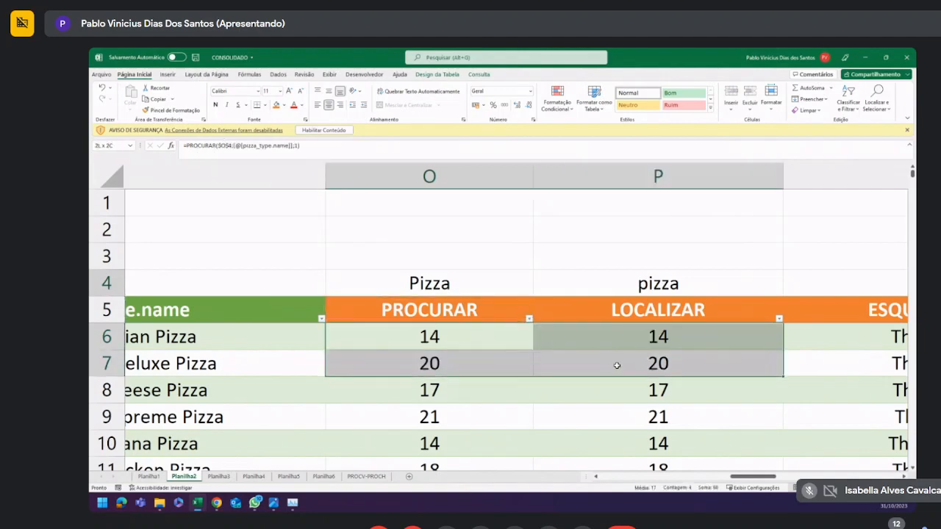
left_click(622, 277)
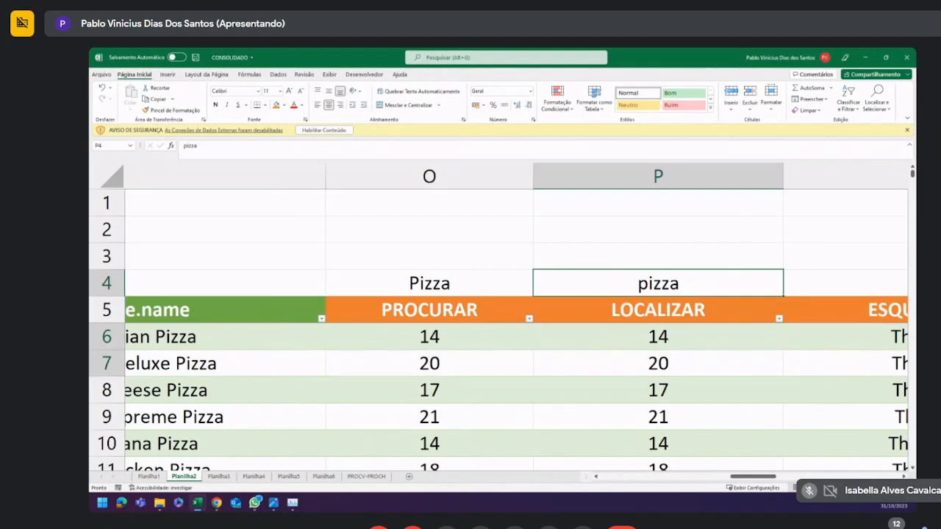
key("alt+Tab")
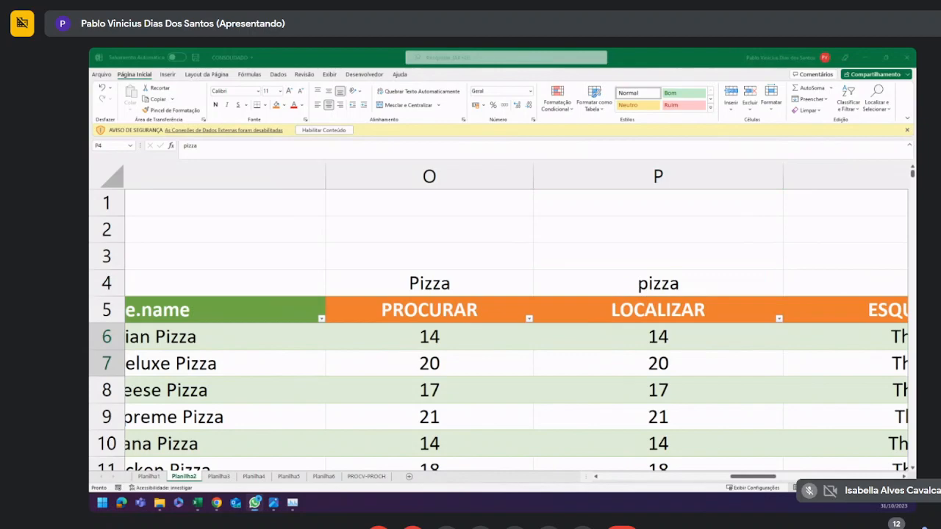
key("alt+Tab")
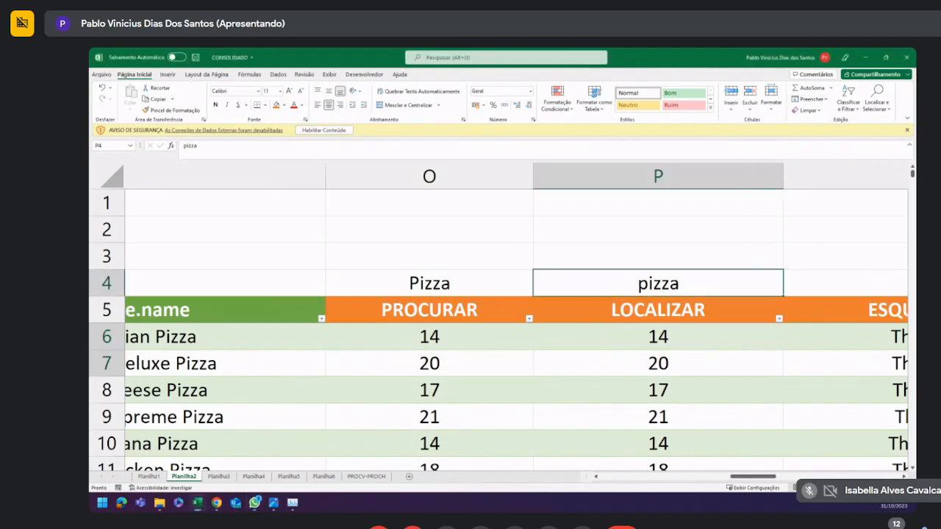
key("alt+Tab")
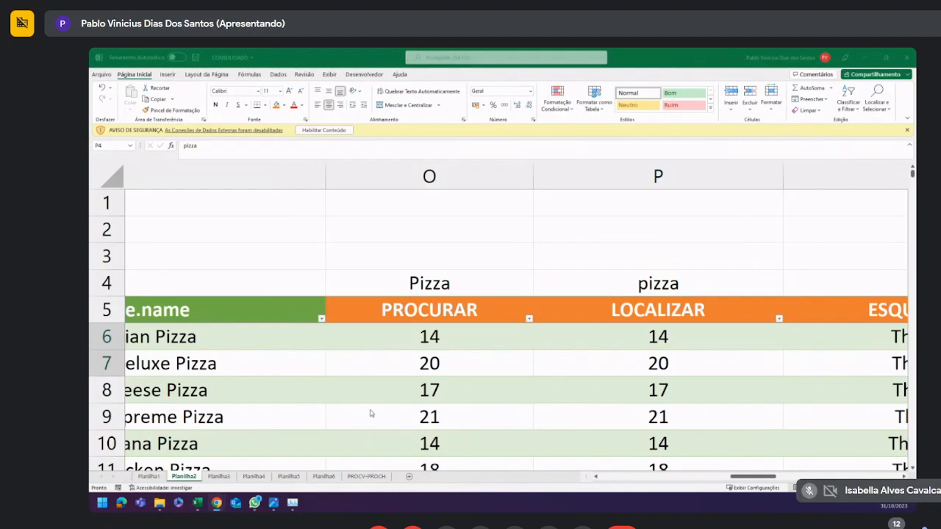
left_click(751, 477)
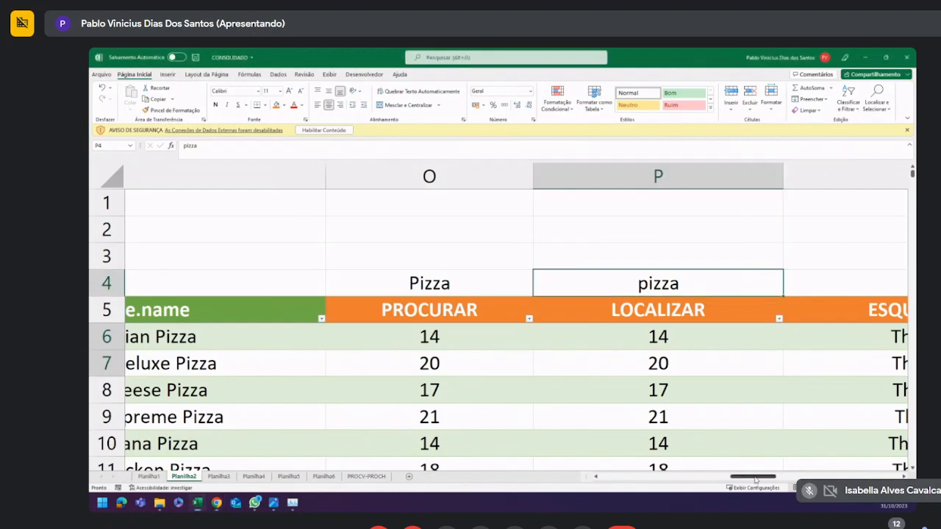
left_click(752, 478)
left_click(503, 239)
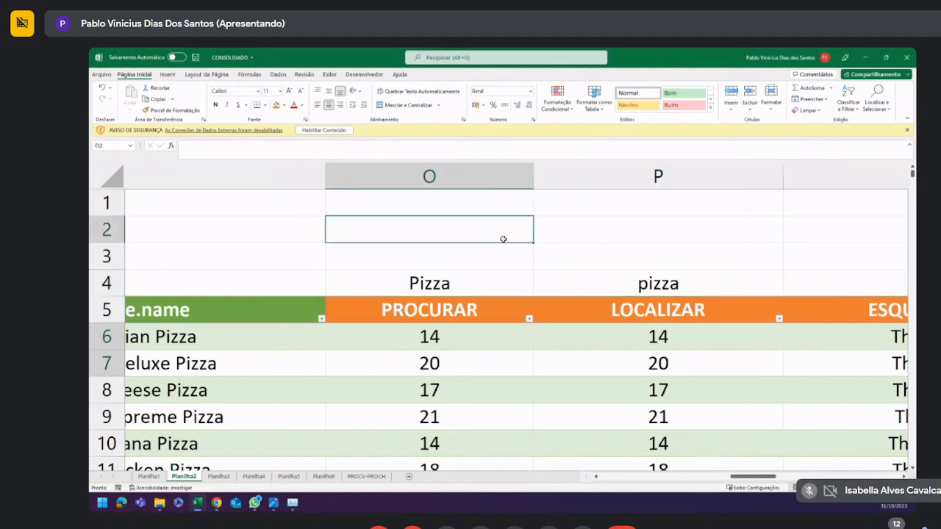
key("alt+Tab")
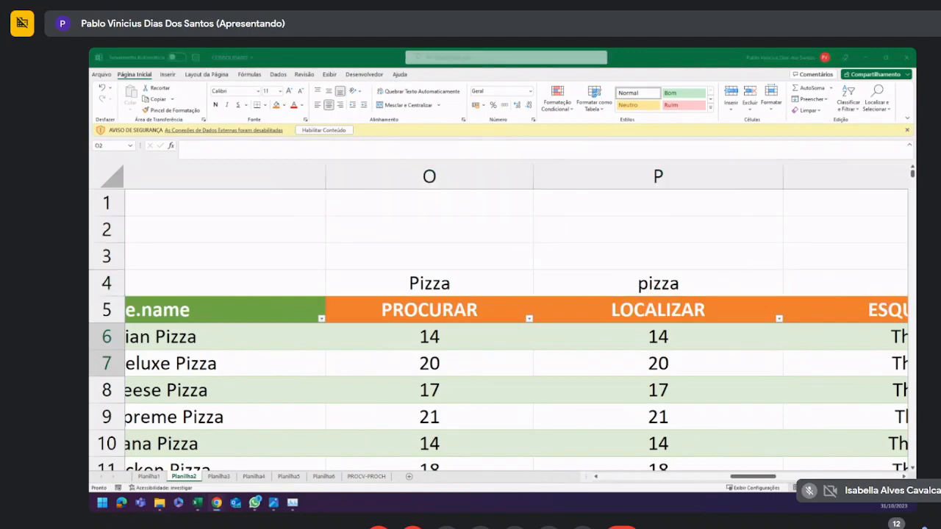
Try inserting a table column before PROCURAR and undo the insertion.
left_click(741, 477)
left_click_drag(741, 477, 730, 478)
right_click(577, 312)
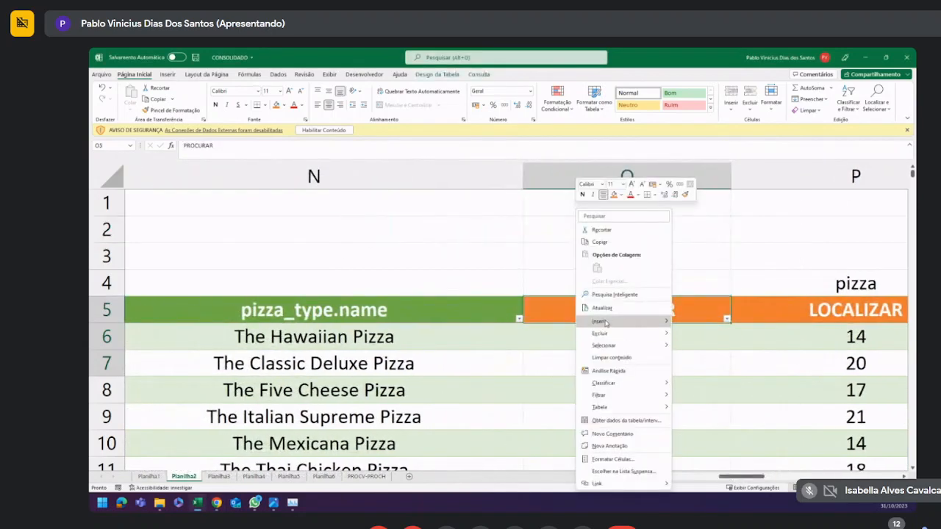
mouse_move(635, 321)
left_click(676, 322)
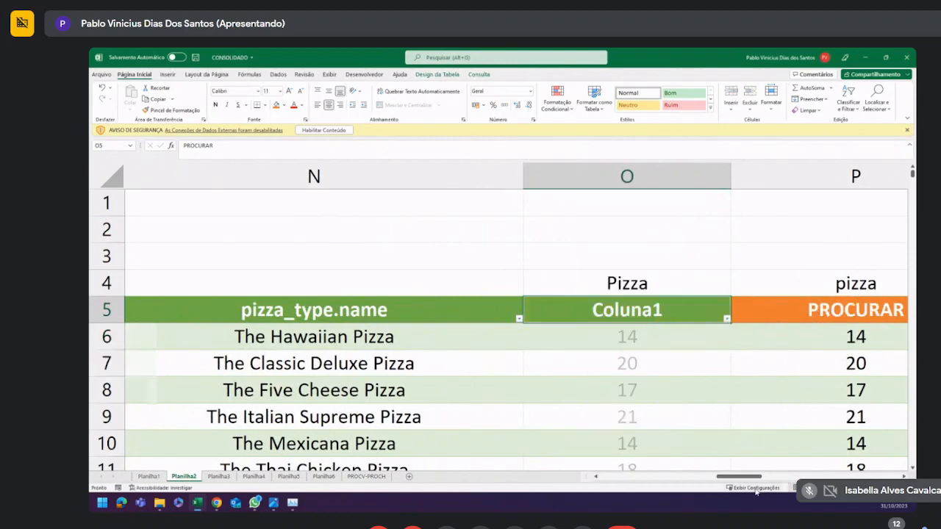
left_click_drag(741, 478, 760, 479)
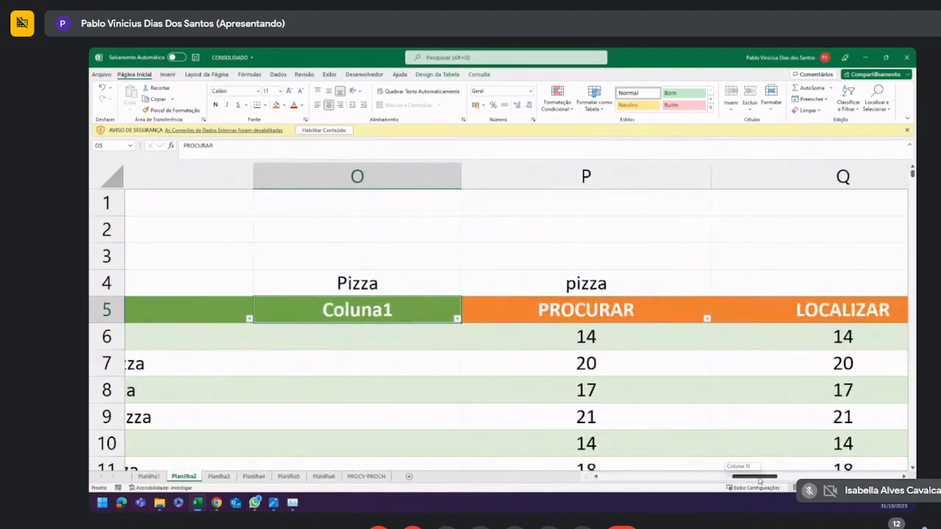
left_click(583, 274)
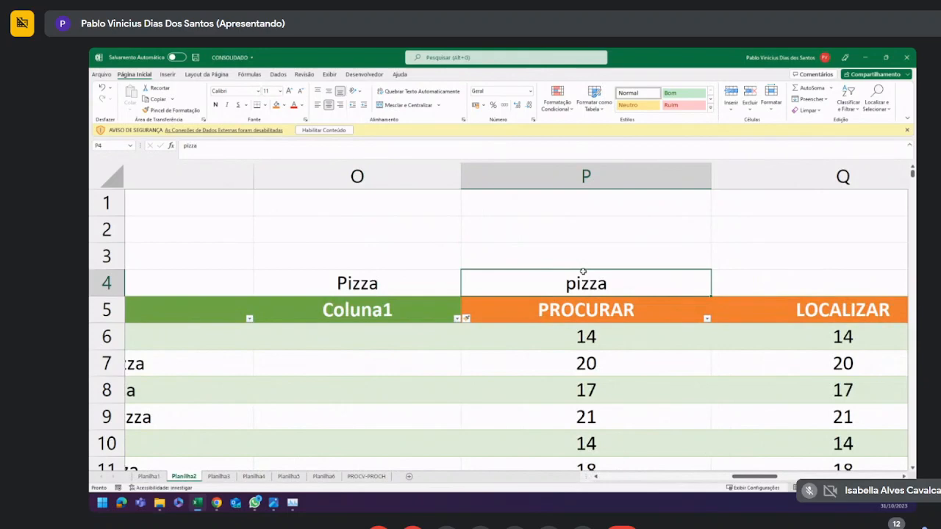
key("ctrl+z")
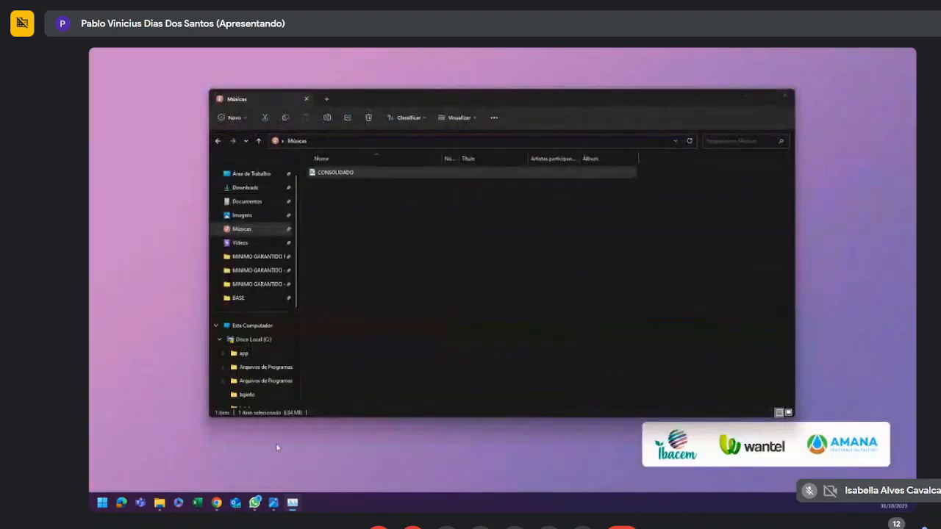
Reopen the CONSOLIDADO workbook from the Músicas folder, load its autosaved version 1, and close the document recovery list.
double_click(345, 173)
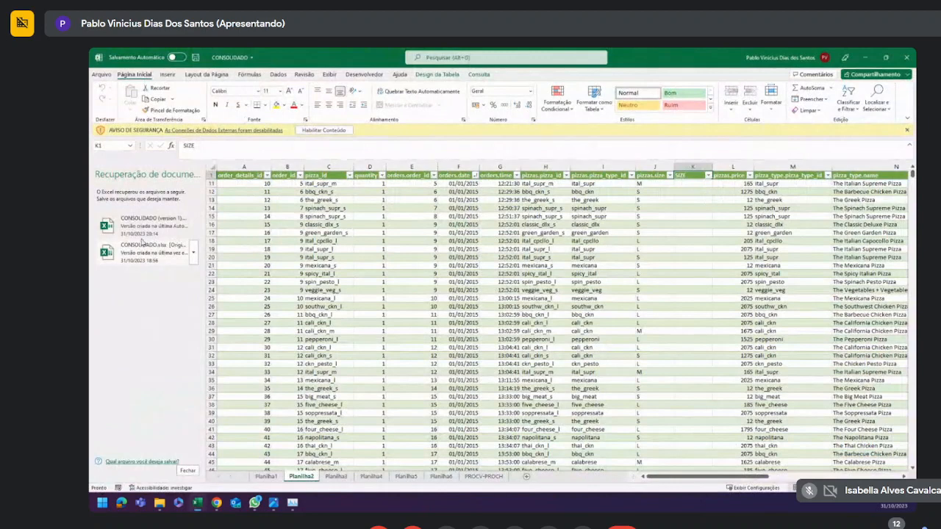
left_click(152, 227)
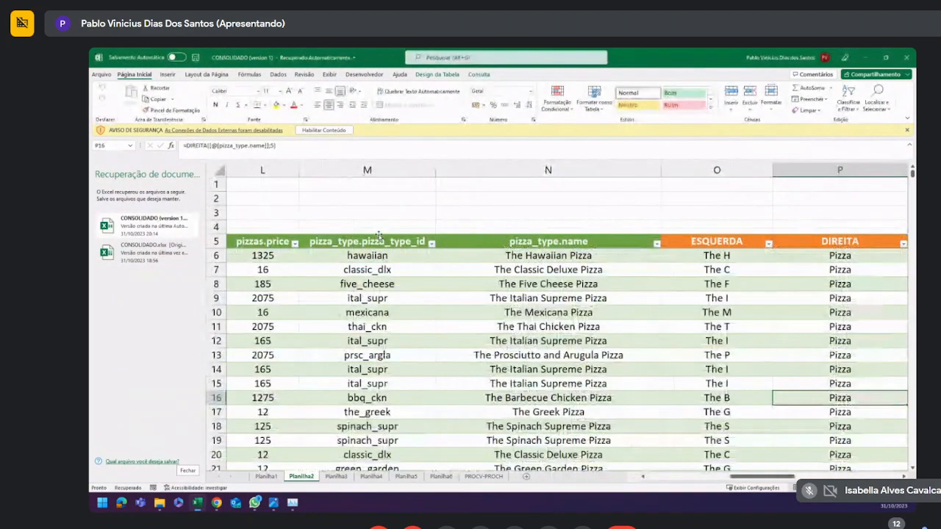
left_click(737, 303)
mouse_move(764, 478)
left_mouse_down()
mouse_move(801, 474)
mouse_move(739, 467)
mouse_move(764, 465)
left_mouse_up()
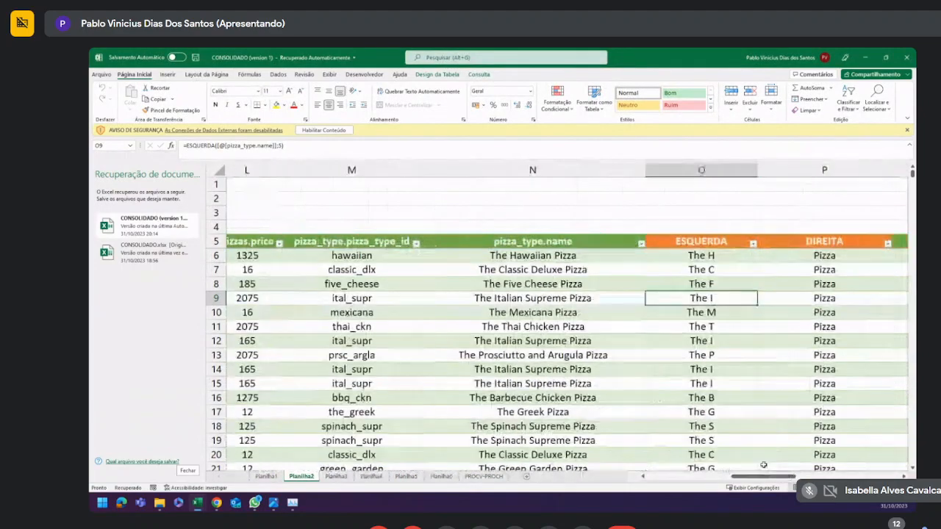
left_click(188, 470)
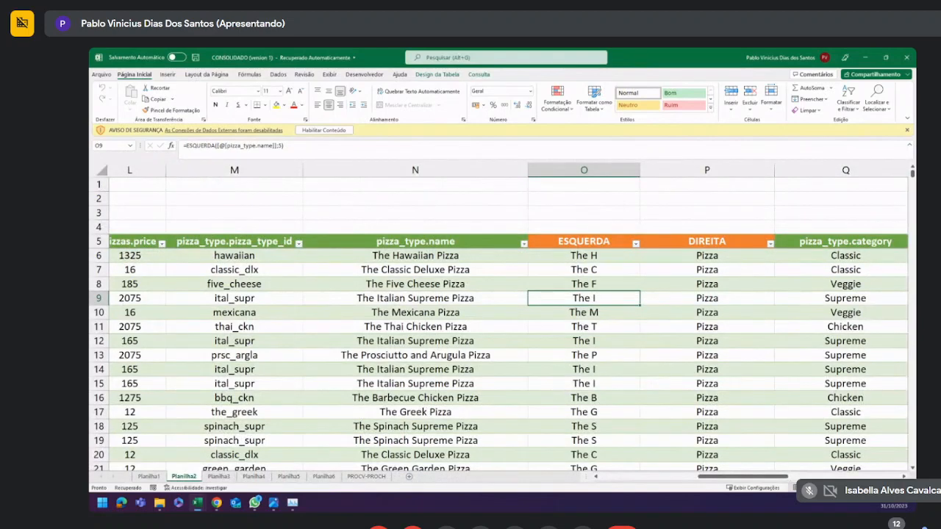
key("alt+Tab")
key("super+d")
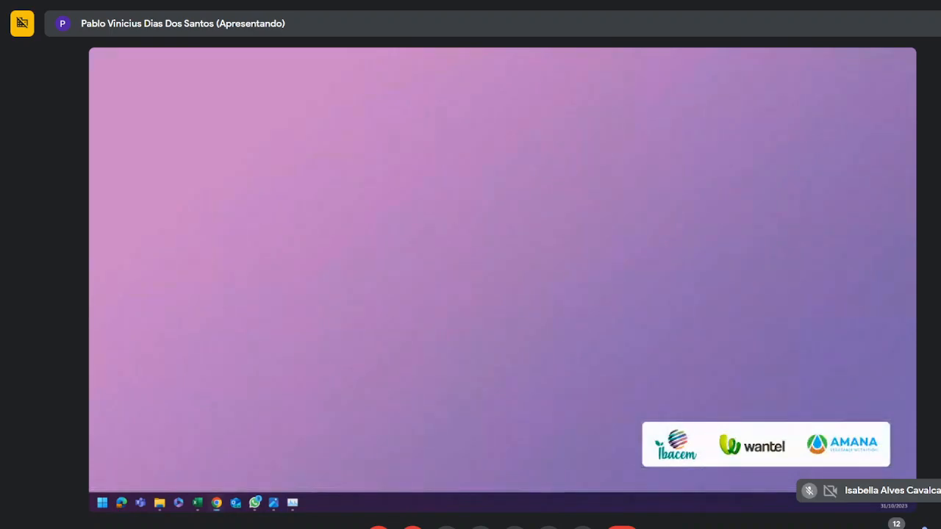
key("super+d")
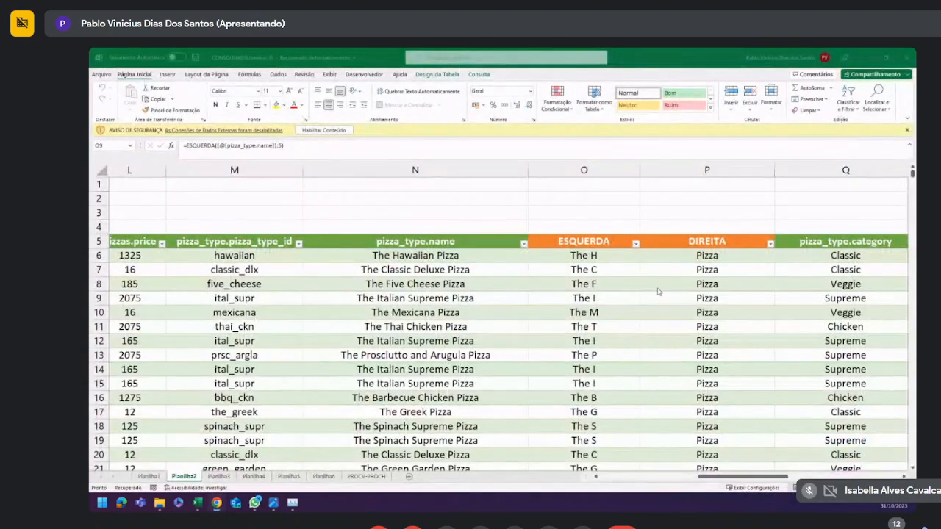
Insert a new table column before the ESQUERDA column.
left_click(562, 249)
right_click(563, 250)
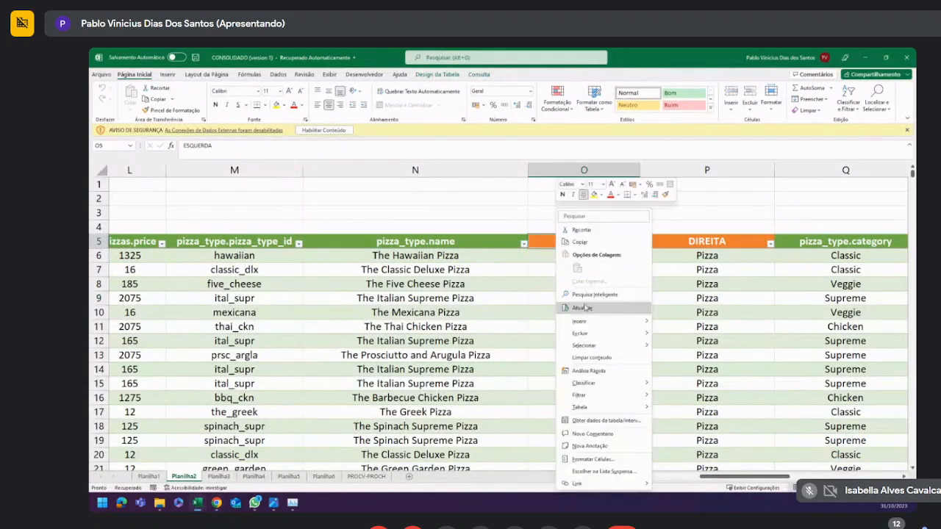
mouse_move(621, 321)
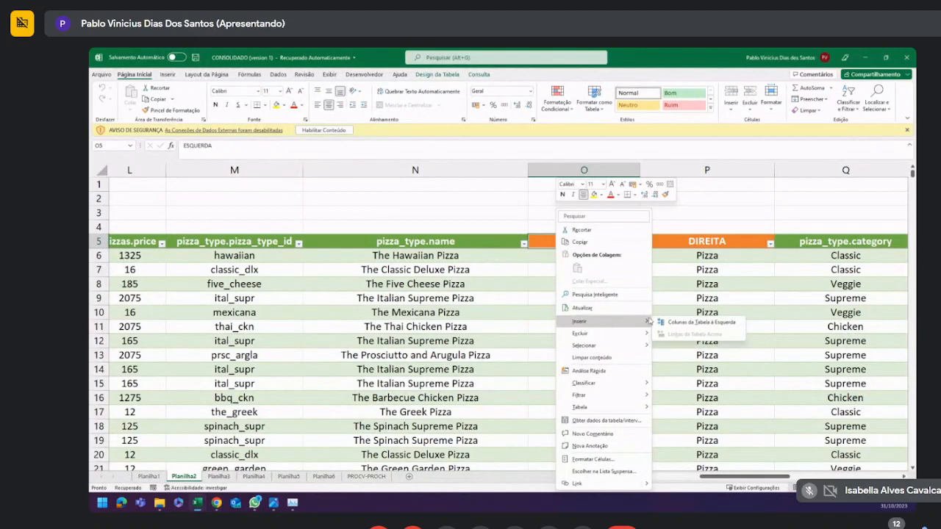
left_click(687, 323)
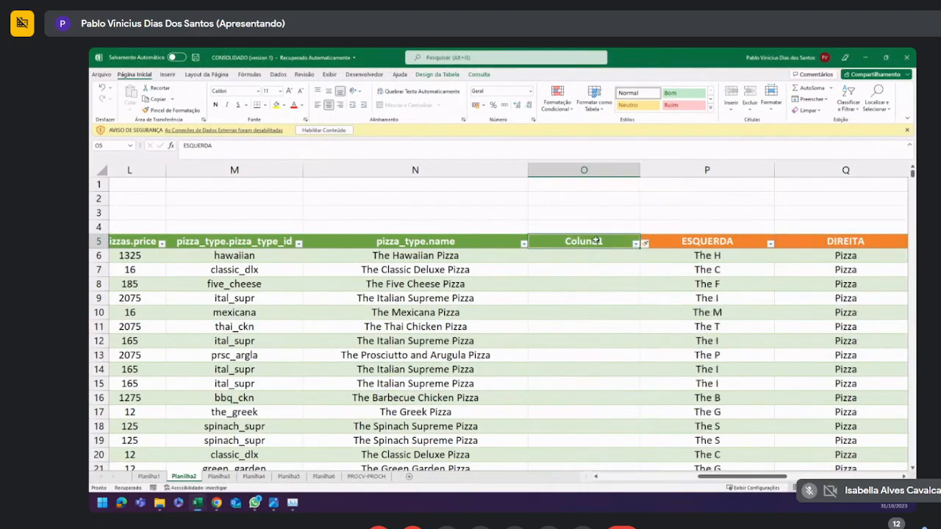
Copy the ESQUERDA header onto the new column's header in O5 and rename it NUM CARAC.
left_click(697, 241)
key("ctrl+c")
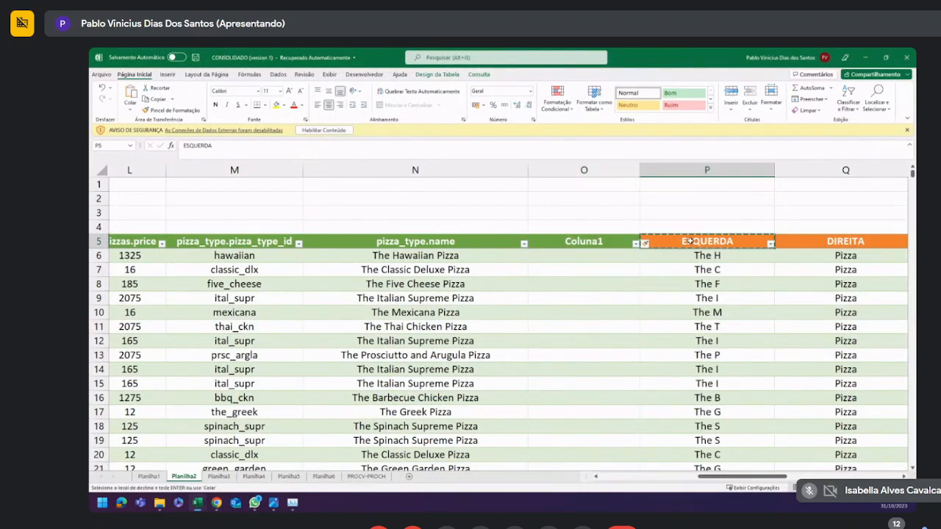
left_click(576, 241)
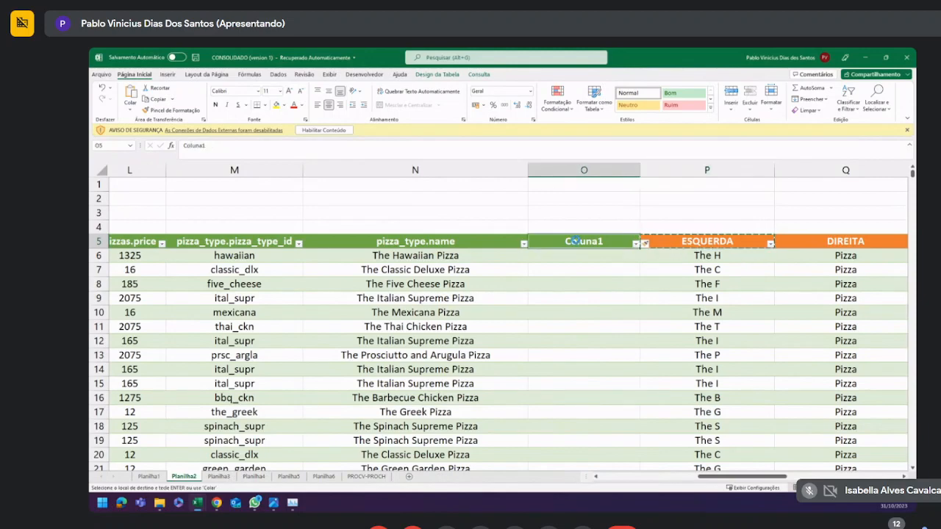
key("ctrl+v")
type("n")
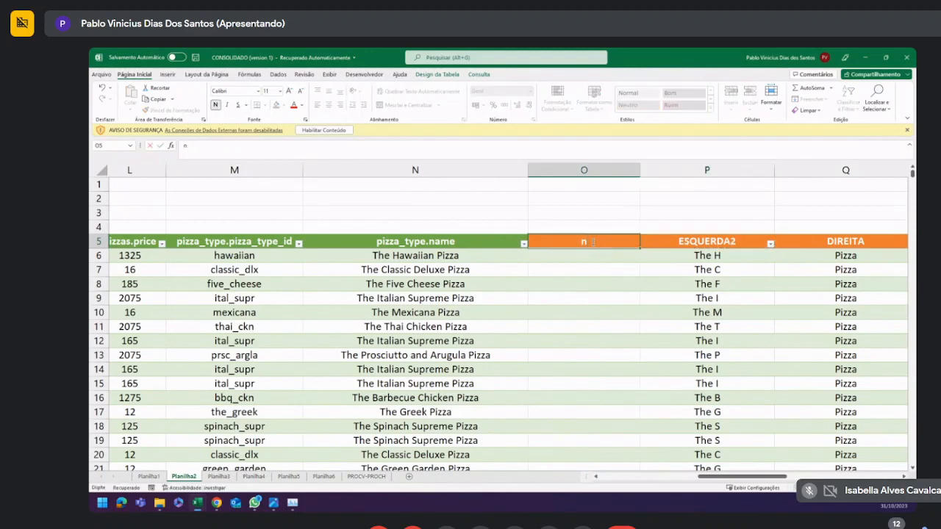
type("NUM CARAC")
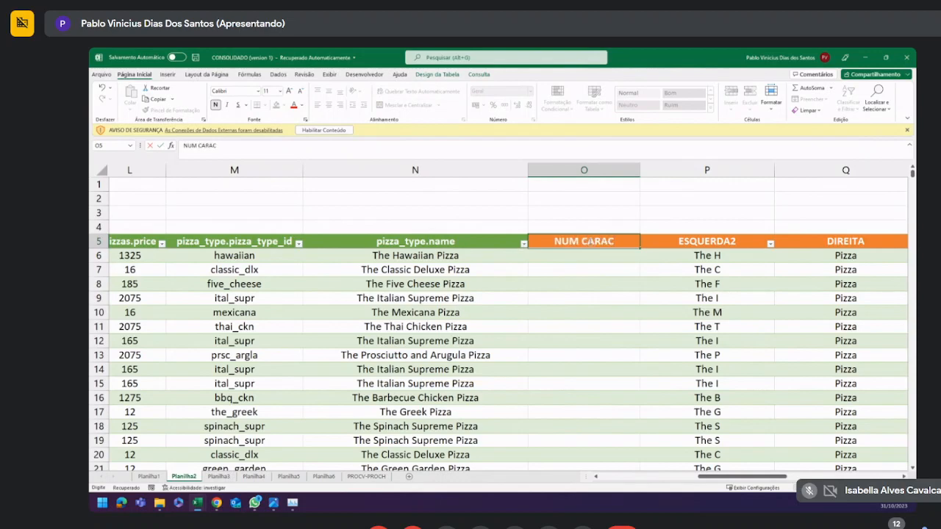
Fill the NUM CARAC column with =NÚM.CARACT([@[pizza_type.name]]) from O6 and review the formula.
left_click(594, 254)
type("=")
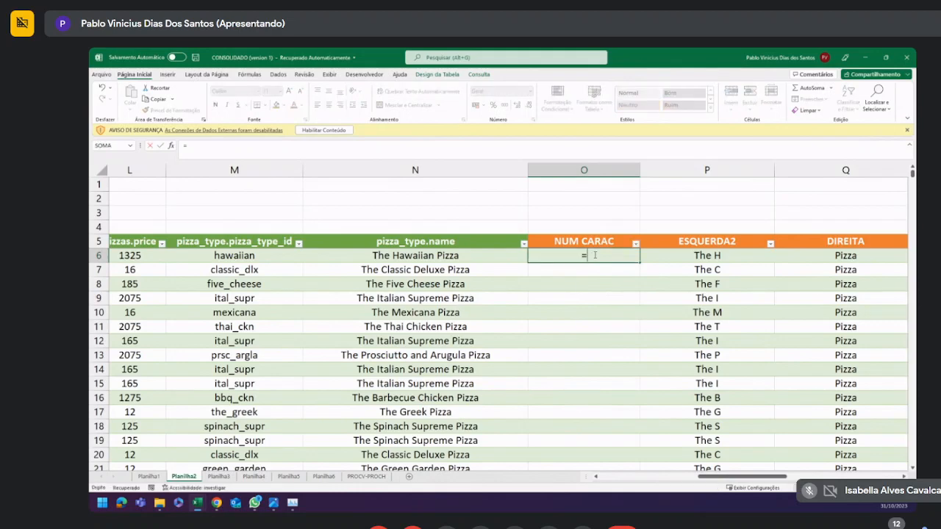
type("NÚM")
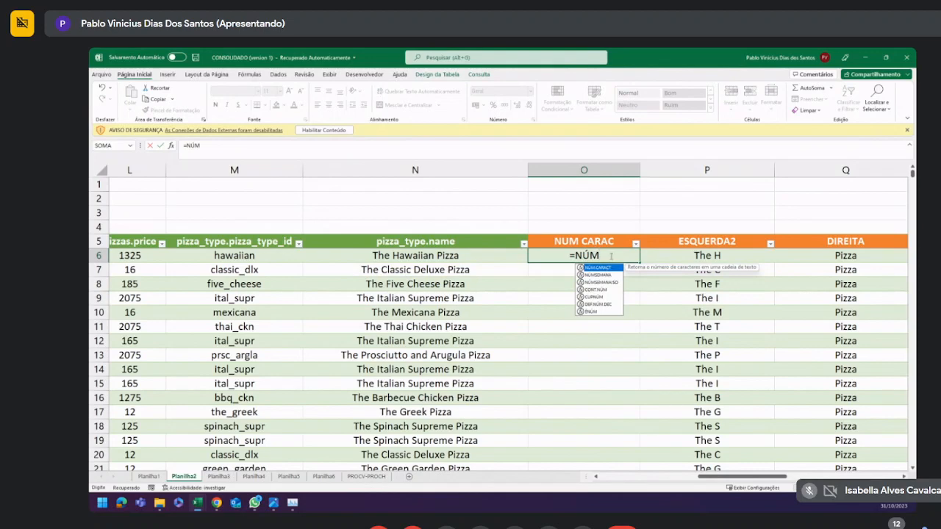
key("Tab")
left_click(477, 256)
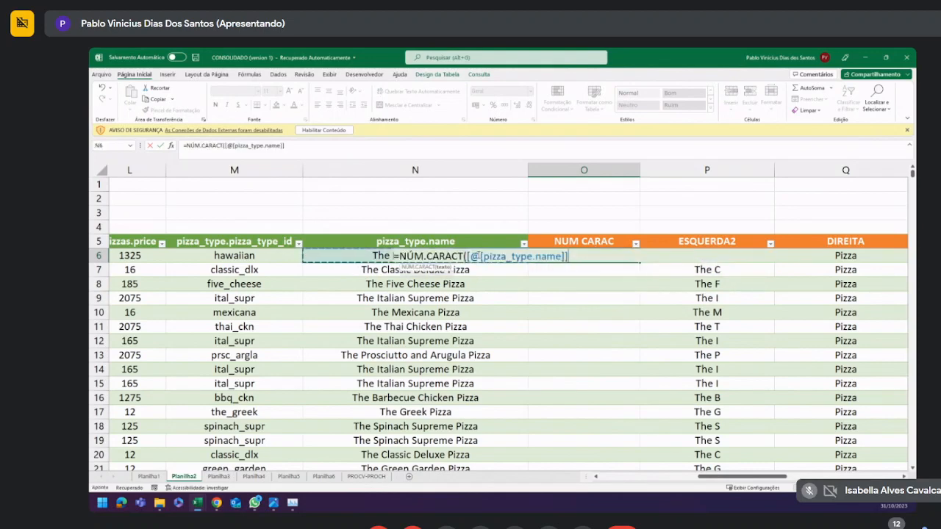
type(")")
key("Return")
key("Up")
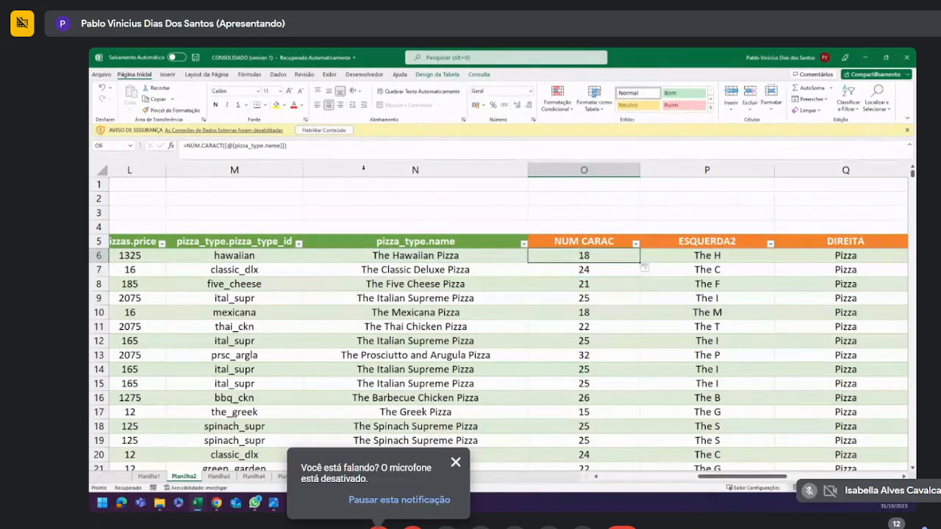
left_click(295, 145)
left_click_drag(294, 145, 177, 152)
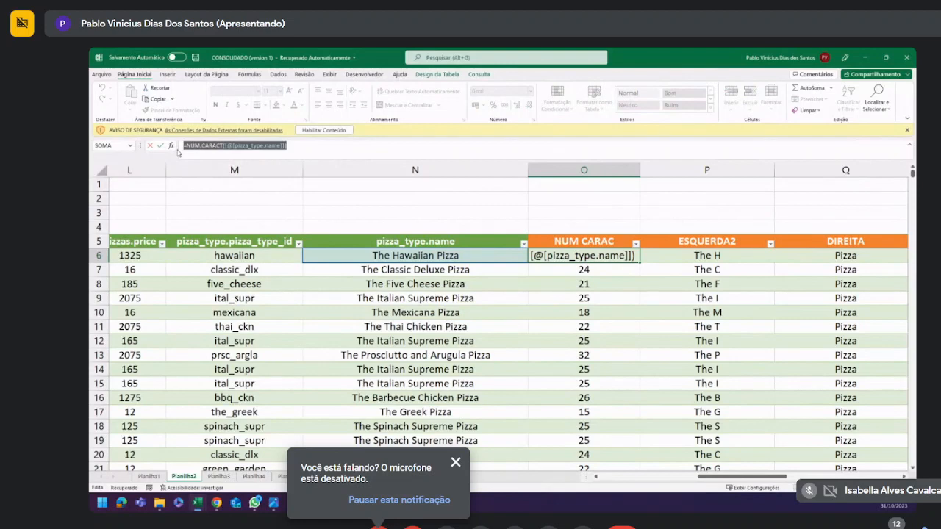
key("Return")
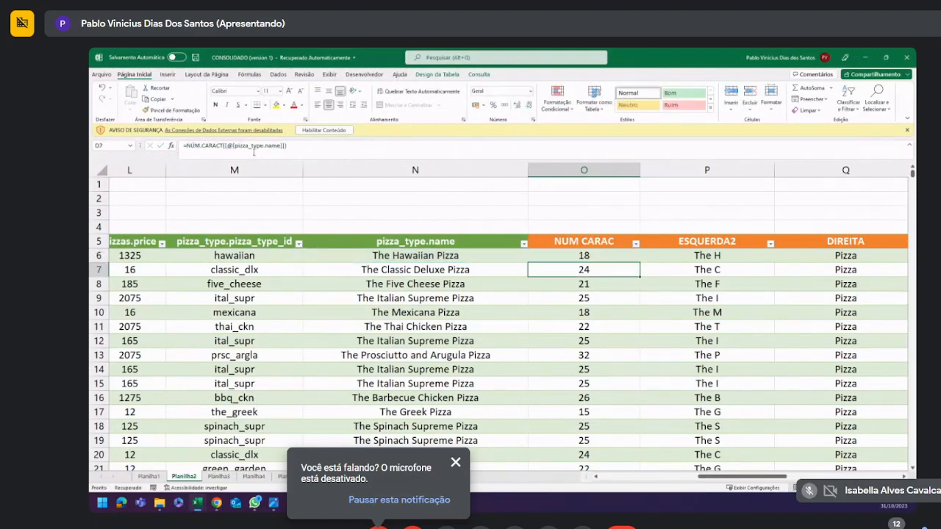
Correct the character-count column's header in O5 to NUM CARACT.
double_click(616, 241)
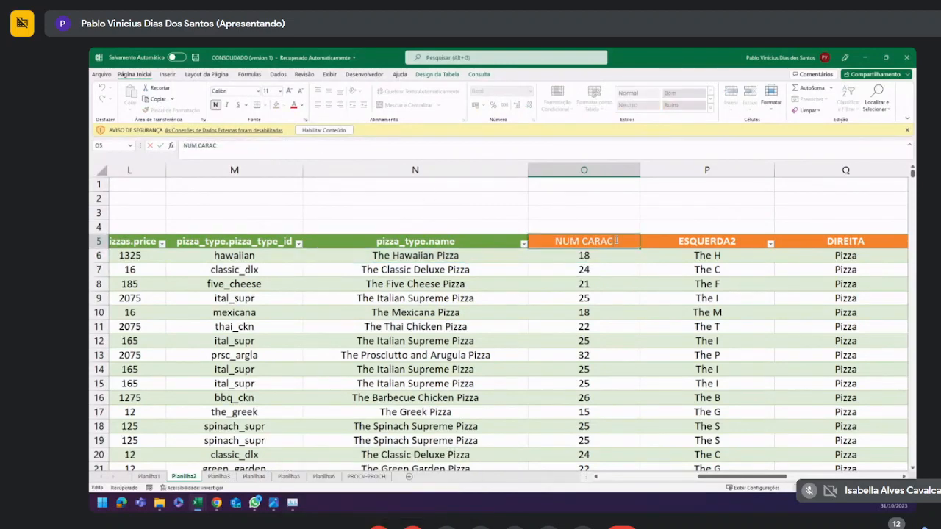
type("T")
key("Return")
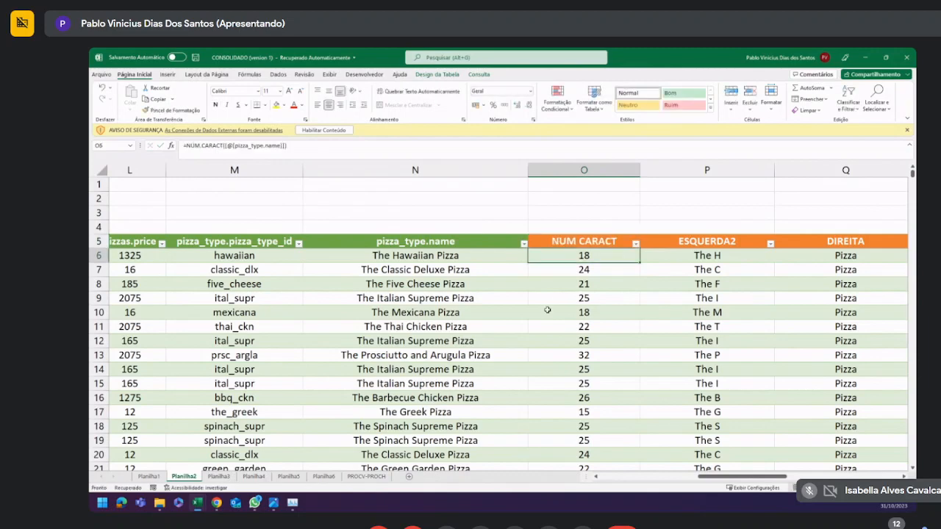
left_click(597, 353)
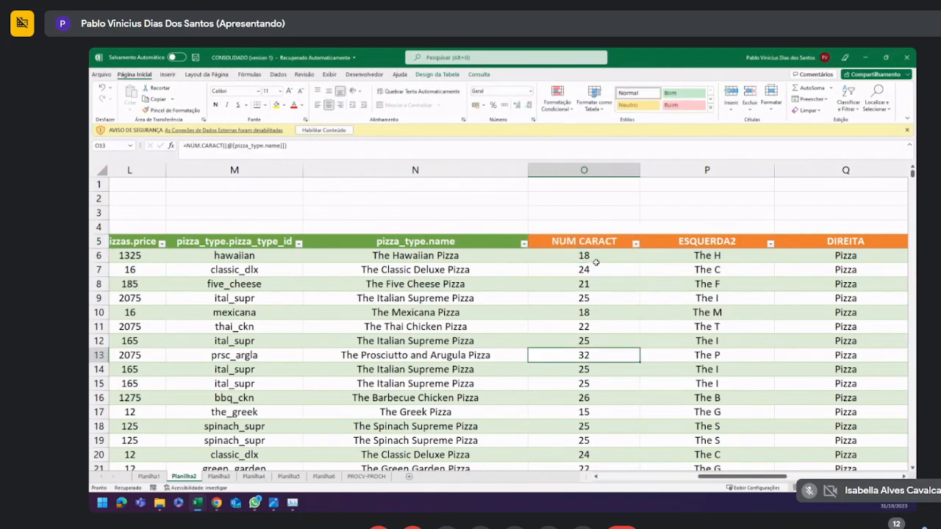
key("alt+Tab")
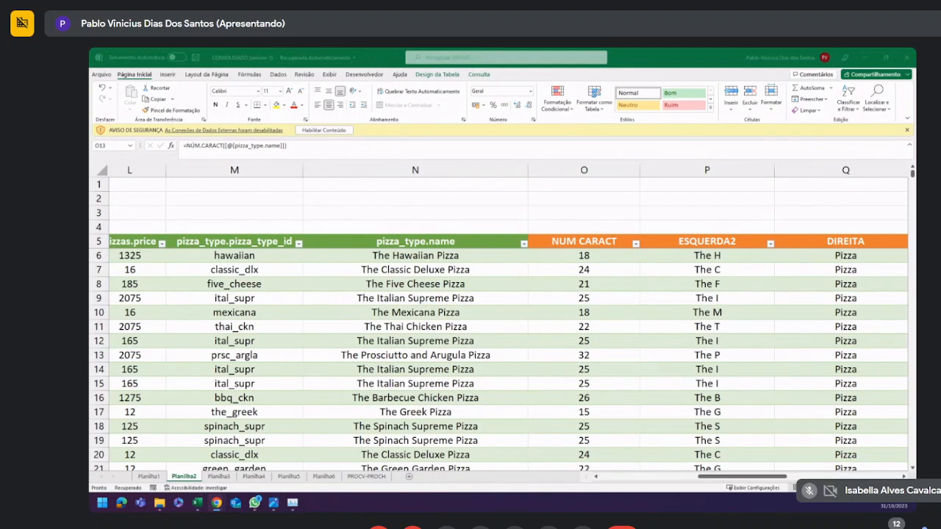
Insert two new table columns before the NUM CARACT column.
left_click(564, 244)
right_click(595, 244)
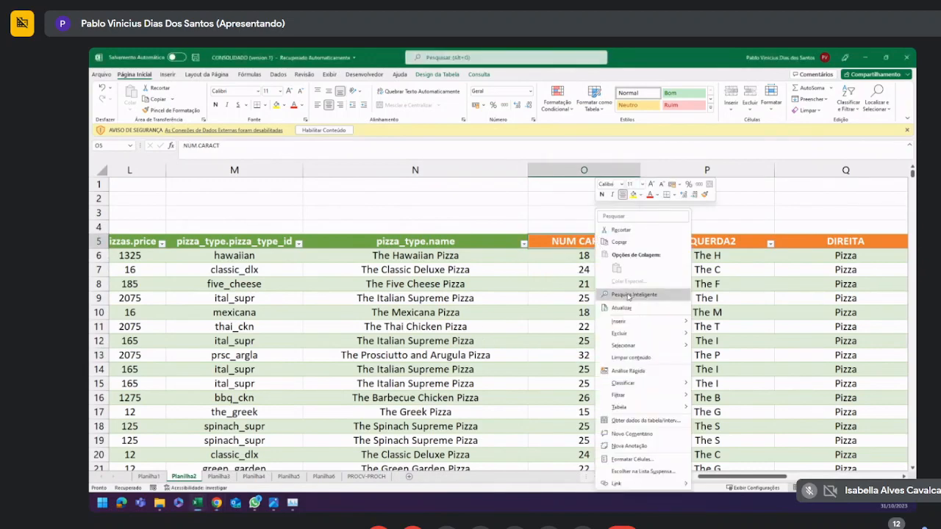
mouse_move(623, 324)
left_click(703, 320)
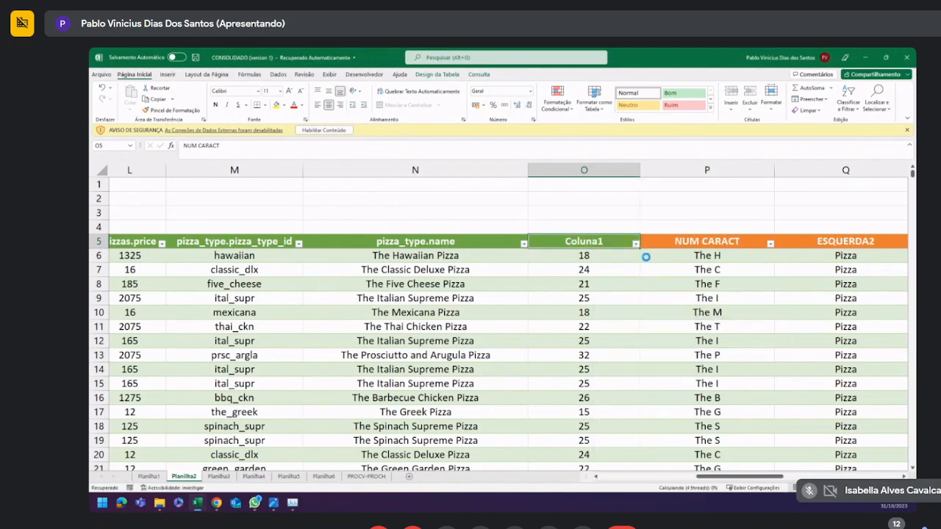
right_click(689, 242)
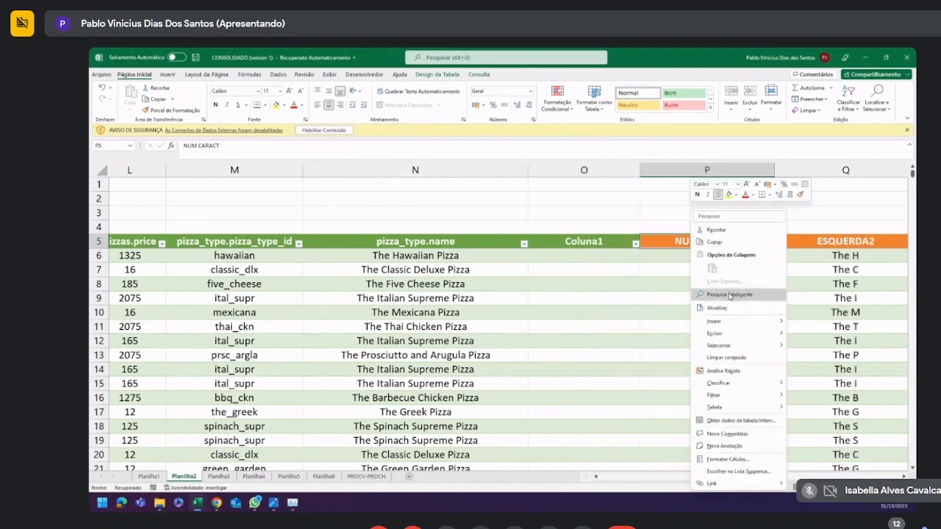
mouse_move(722, 327)
left_click(803, 324)
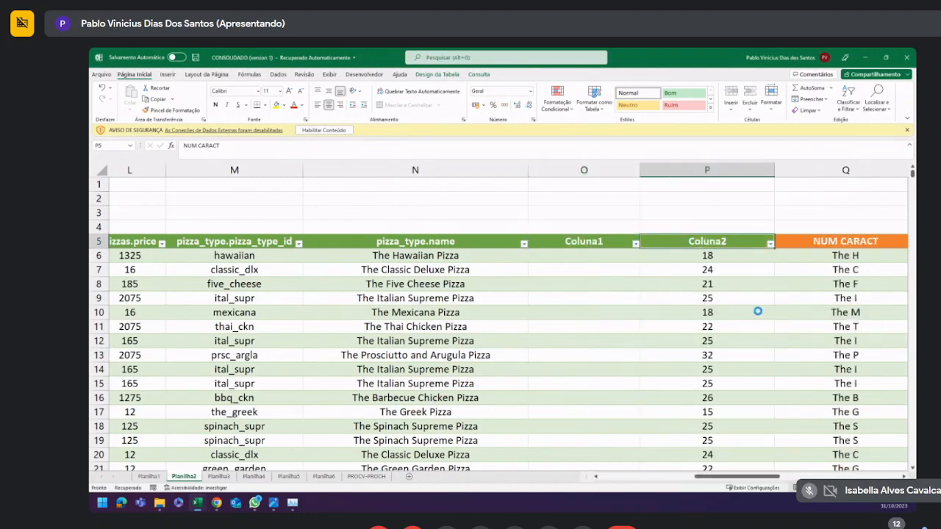
Name the first new column in O5 MAIÚSCULA.
left_click(607, 242)
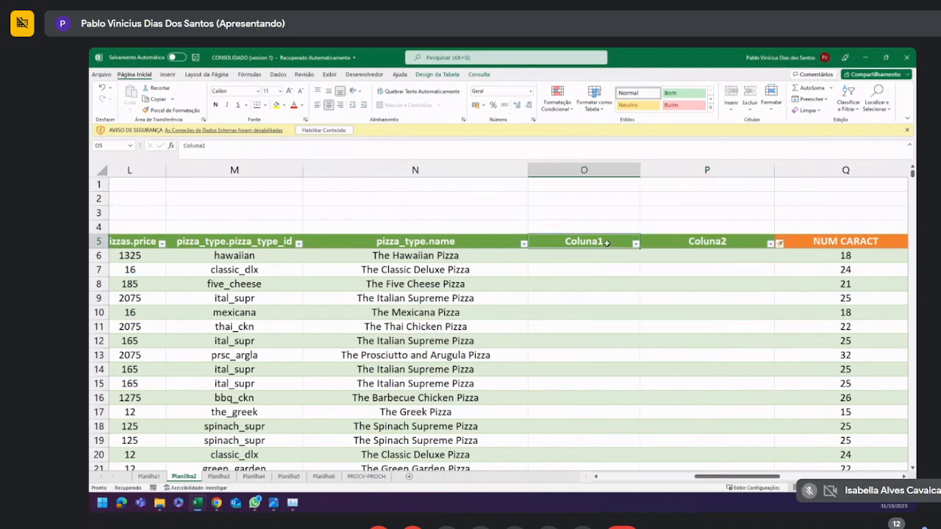
type("M")
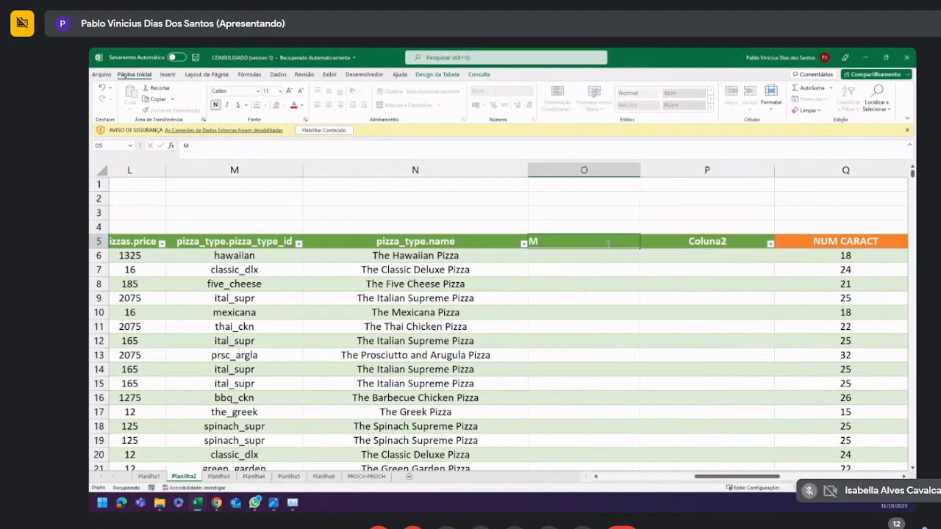
type("AIÚSCULA")
key("Return")
left_click(672, 229)
Fill the MAIÚSCULA column with =MAIÚSCULA([@[pizza_type.pizza_type_id]]), entered in O6.
left_click(611, 255)
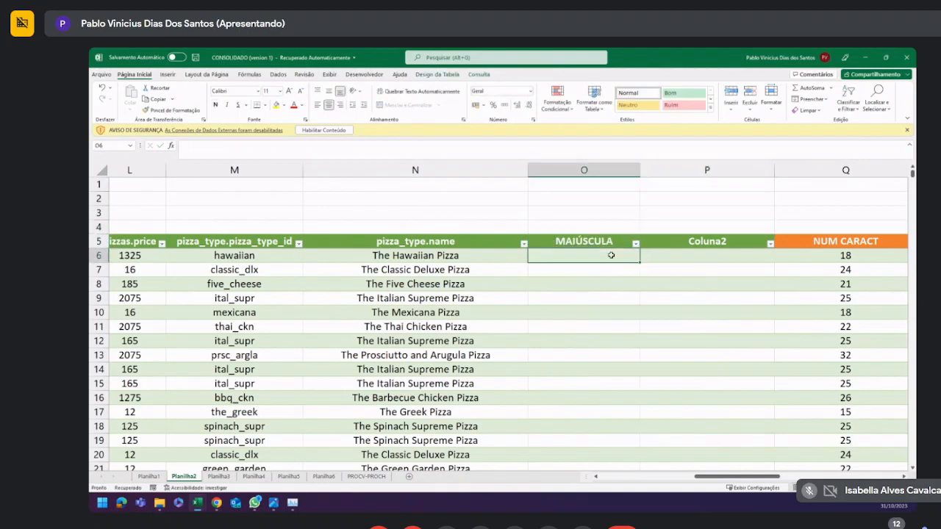
type("=")
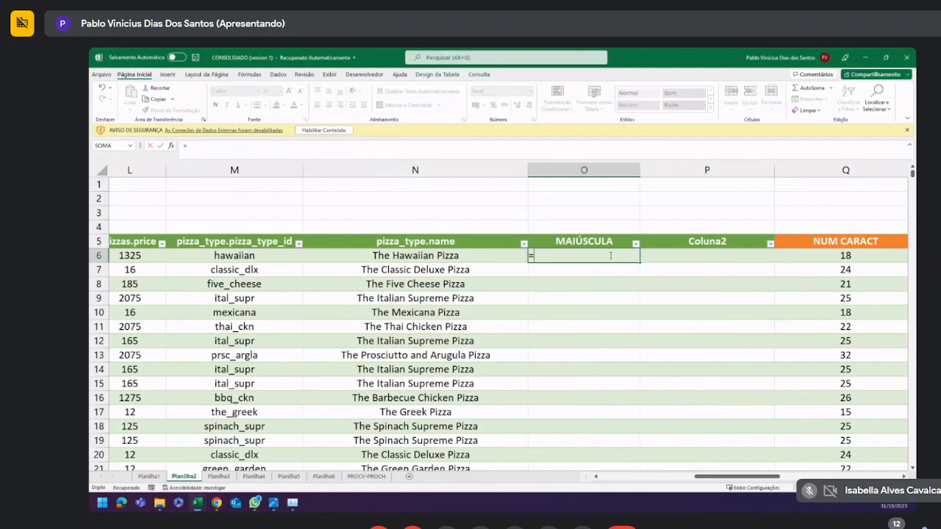
type("MA")
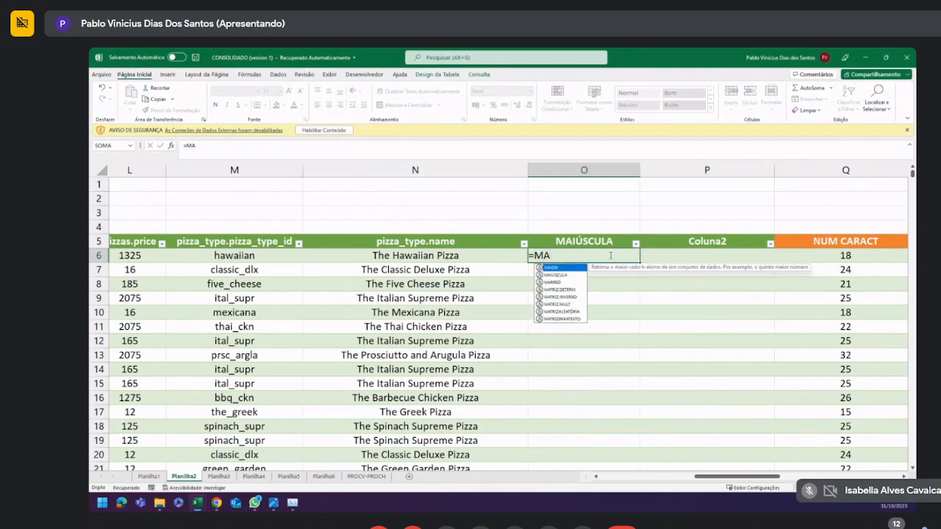
key("Down")
key("Tab")
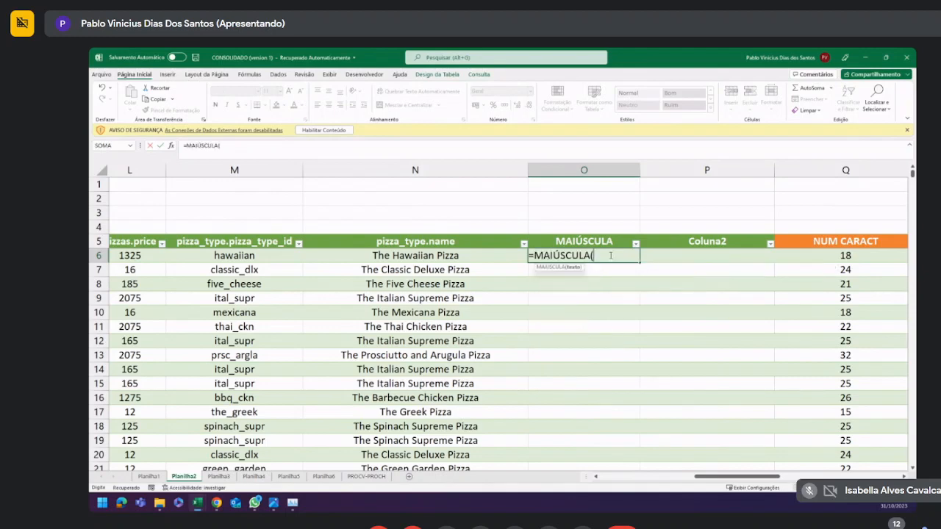
left_click(240, 256)
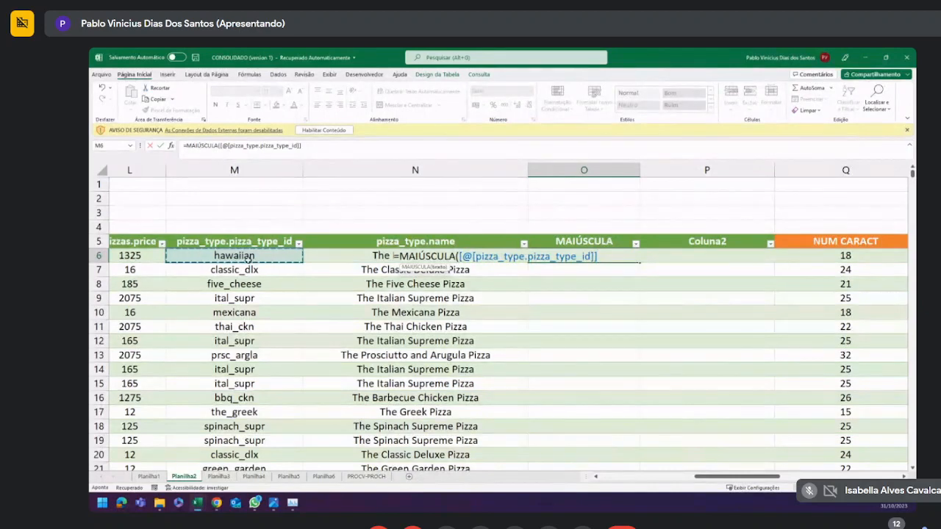
type(")")
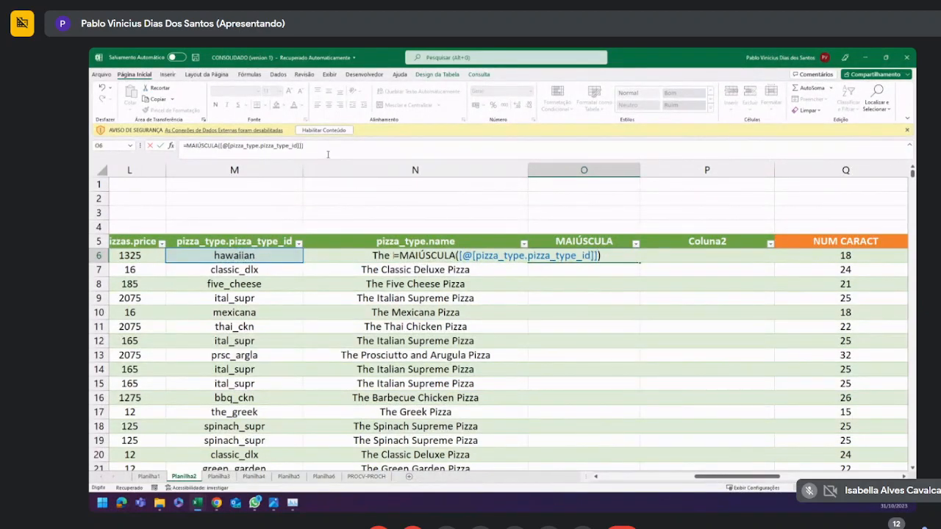
left_click(202, 147)
left_click_drag(191, 147, 312, 150)
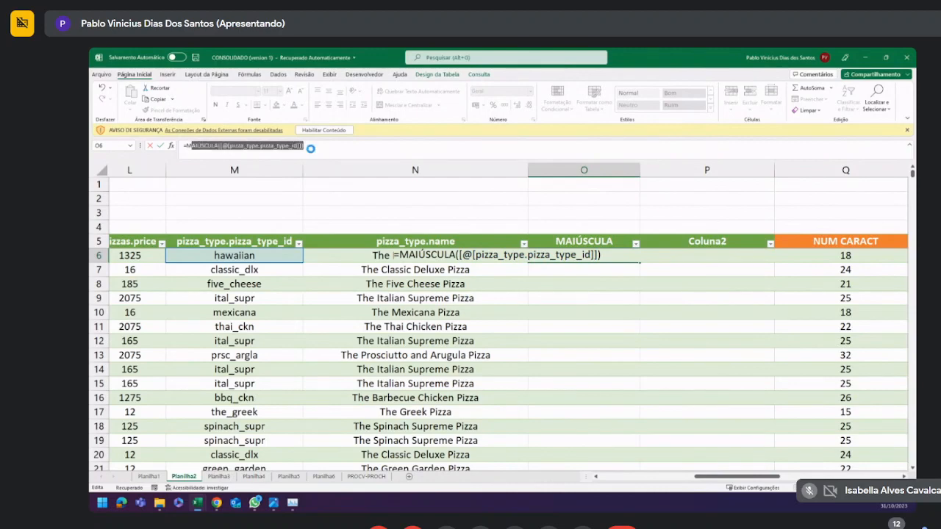
key("Return")
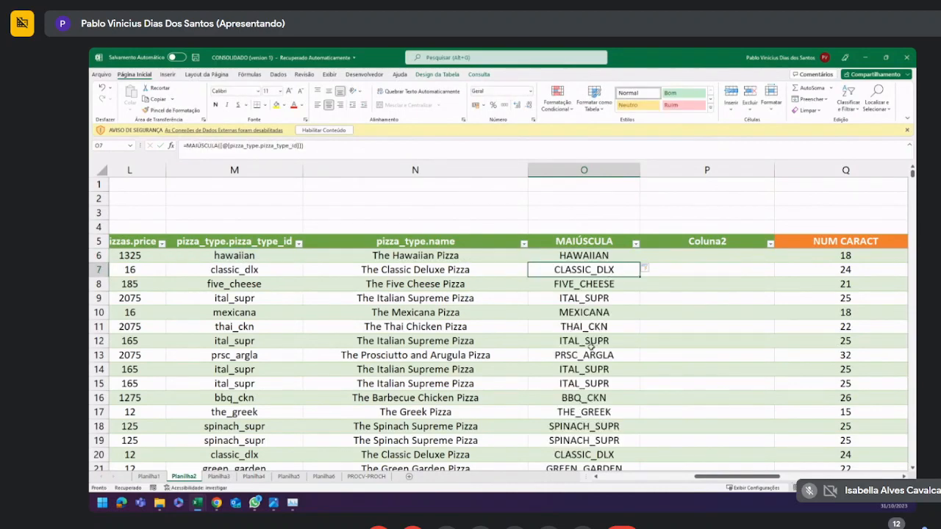
Copy the orange NUM CARACT header formatting onto the MAIÚSCULA header with Format Painter.
left_click(811, 241)
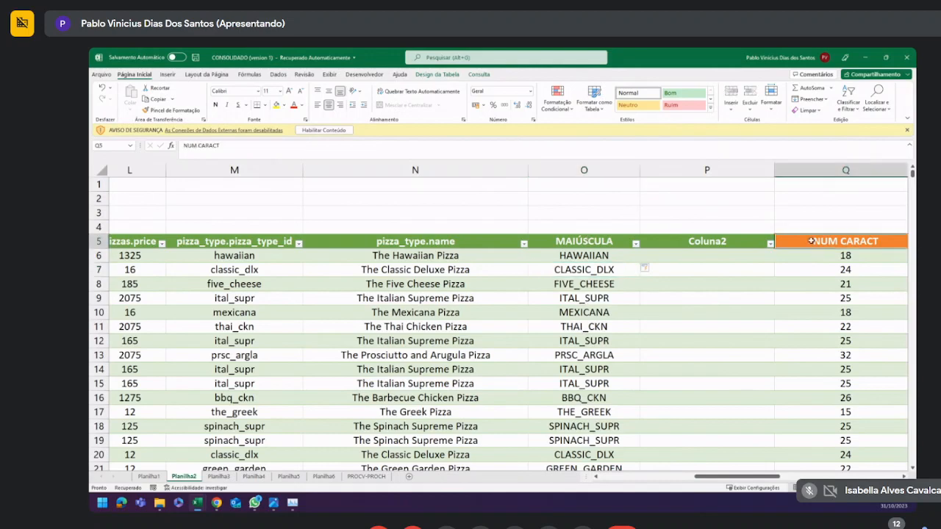
left_click(170, 110)
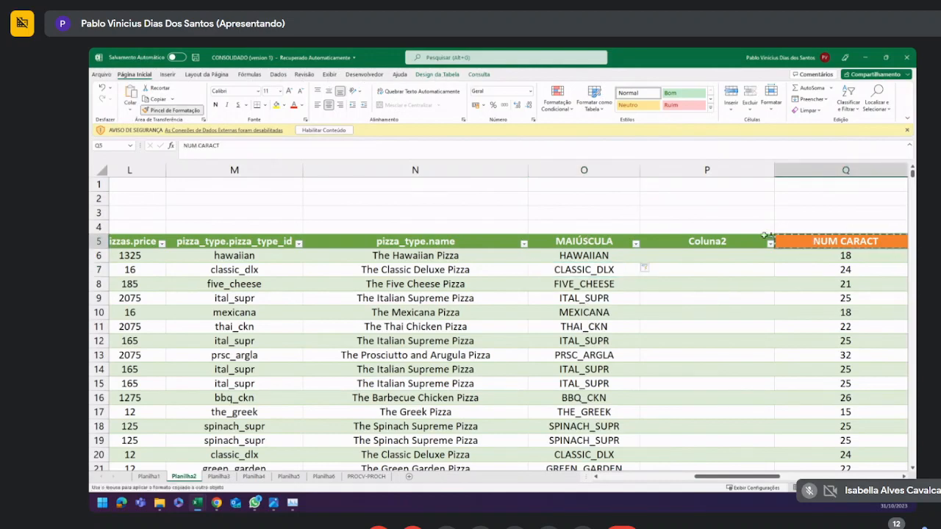
left_click(604, 241)
left_click(648, 257)
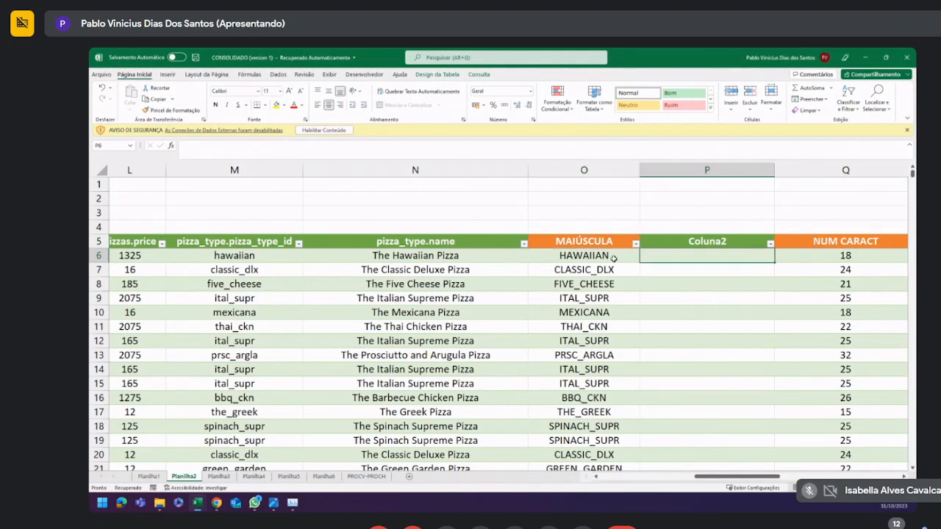
Copy the MAIÚSCULA formula from O6 into P6 to fill the Coluna2 column.
left_click(615, 258)
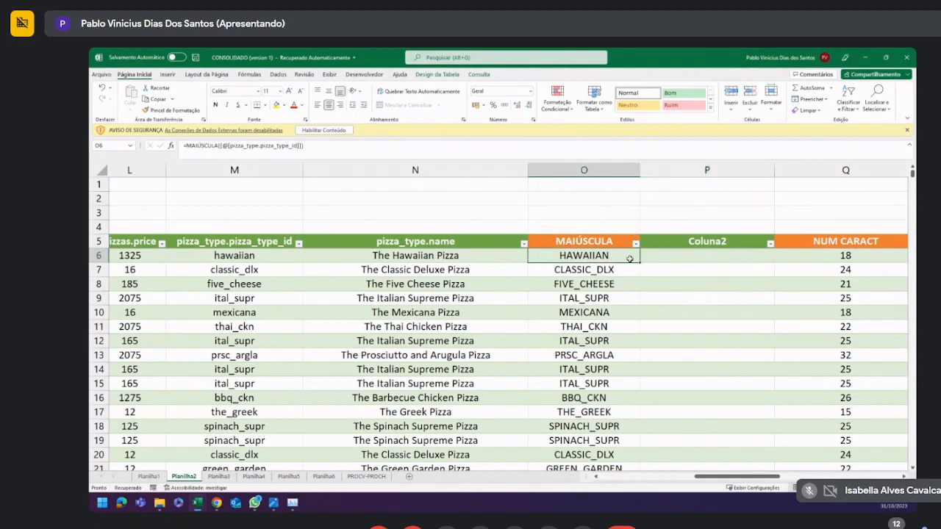
left_click_drag(304, 145, 152, 142)
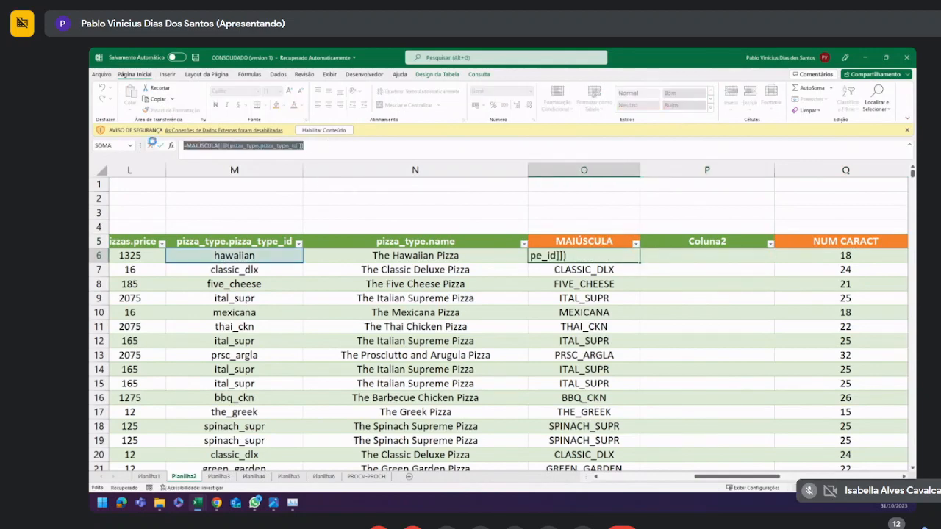
key("Escape")
left_click(702, 256)
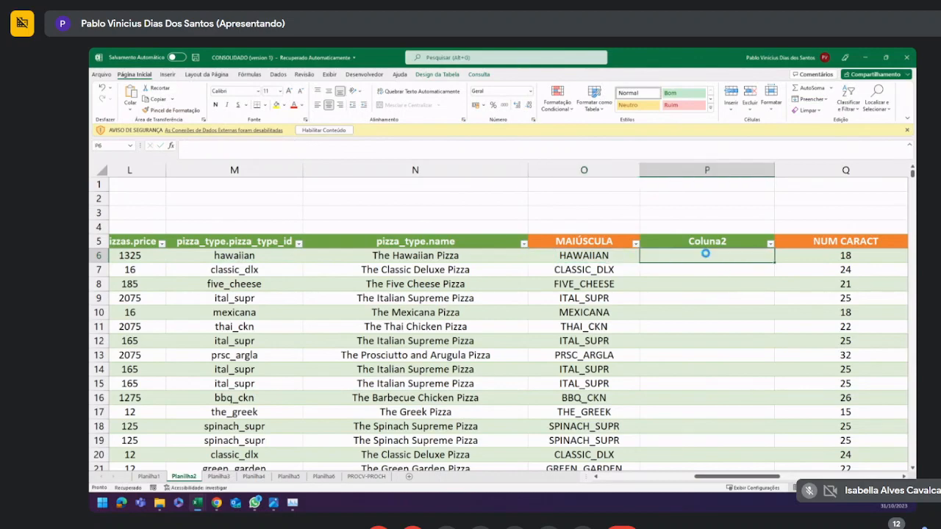
key("ctrl+v")
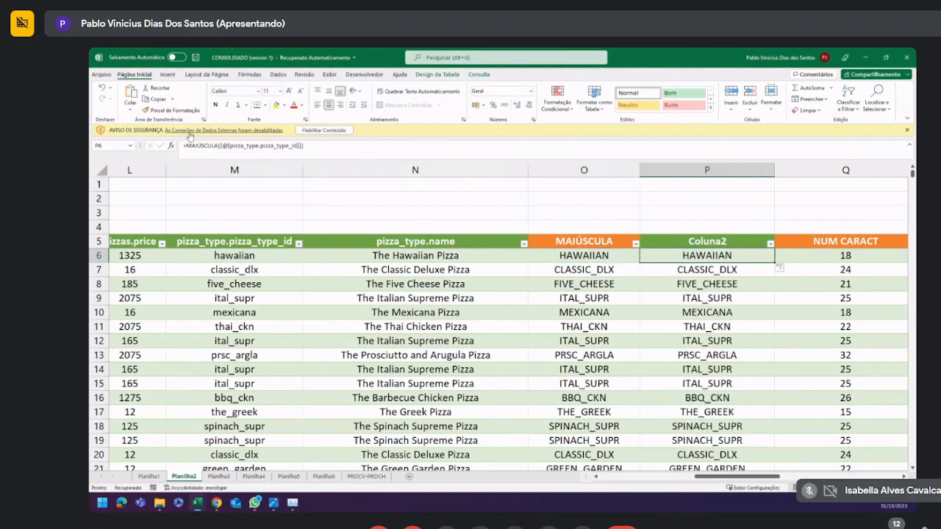
Change the function in the P6 formula to MINÚSCULA, keeping [@[pizza_type.pizza_type_id]] as its argument.
left_click(219, 145)
left_click_drag(218, 146, 193, 146)
type("IN")
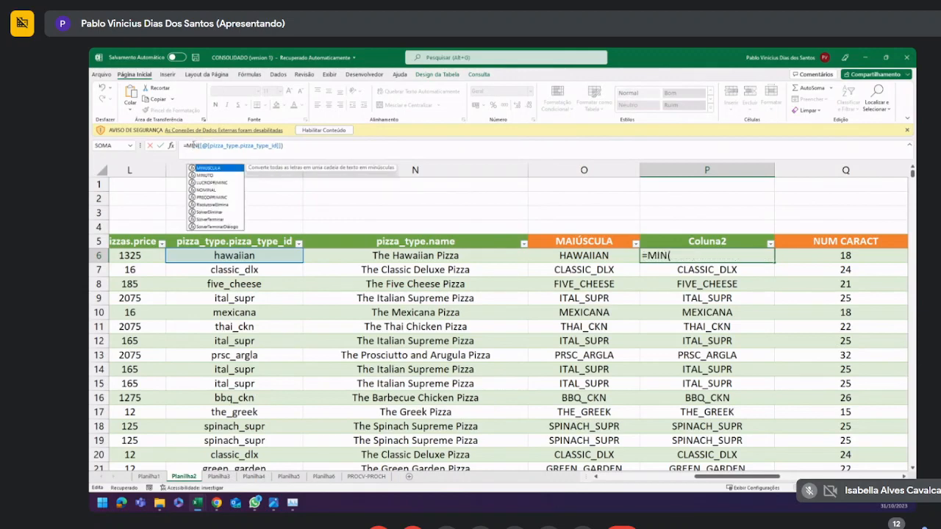
type("ÚSCULA")
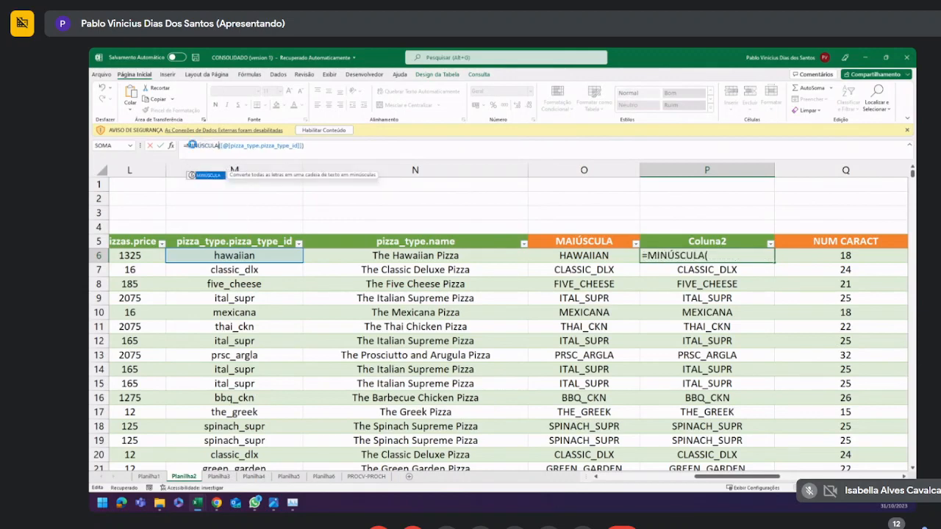
key("Return")
Rename the Coluna2 header in P5 as MINÚSCULA.
left_click(744, 243)
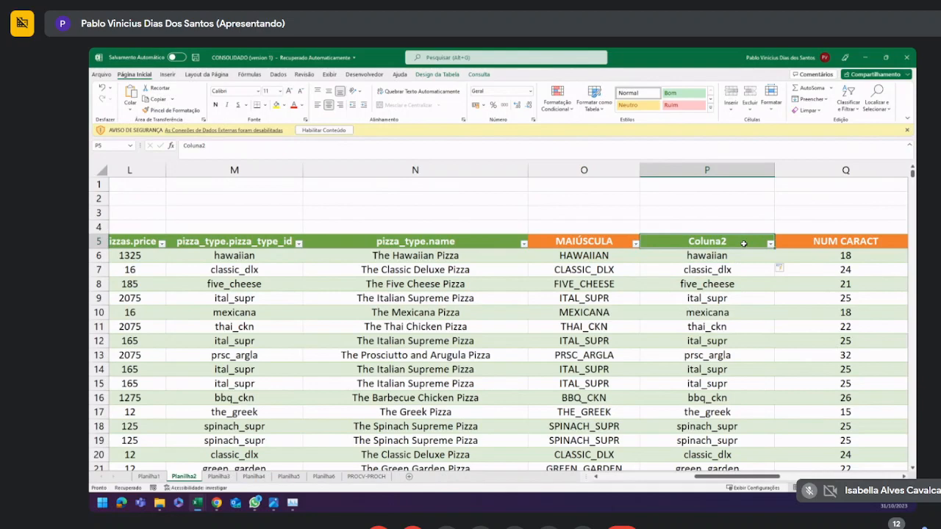
type("MI")
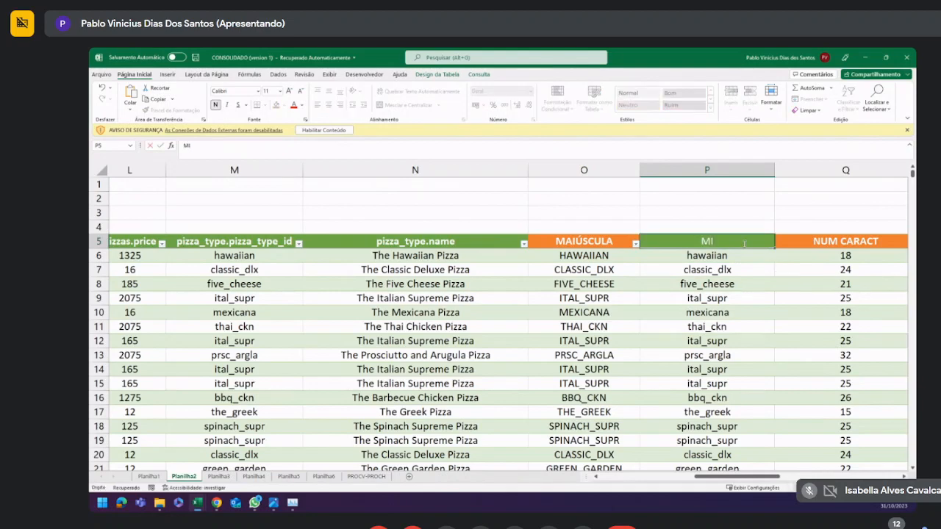
type("NÚSCULA")
key("Return")
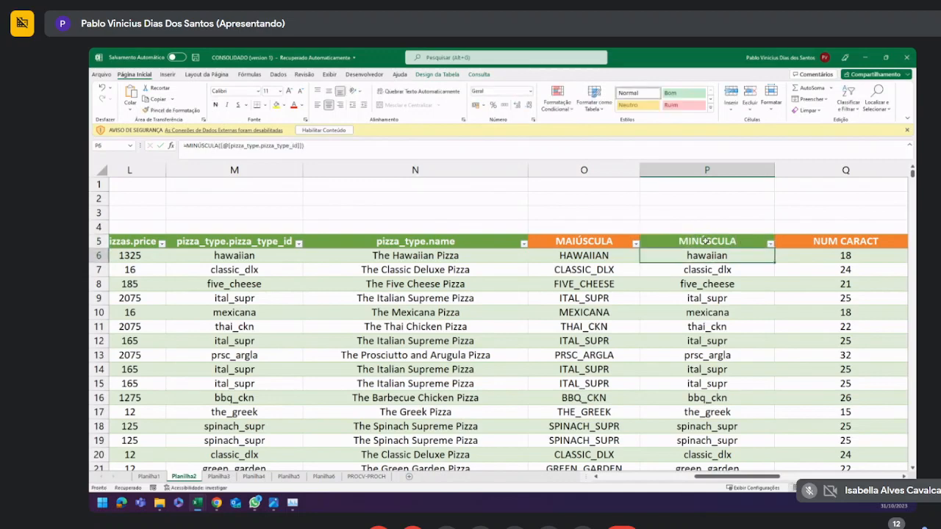
Copy the orange MAIÚSCULA header formatting onto the MINÚSCULA header with Format Painter.
left_click(619, 244)
left_click(148, 110)
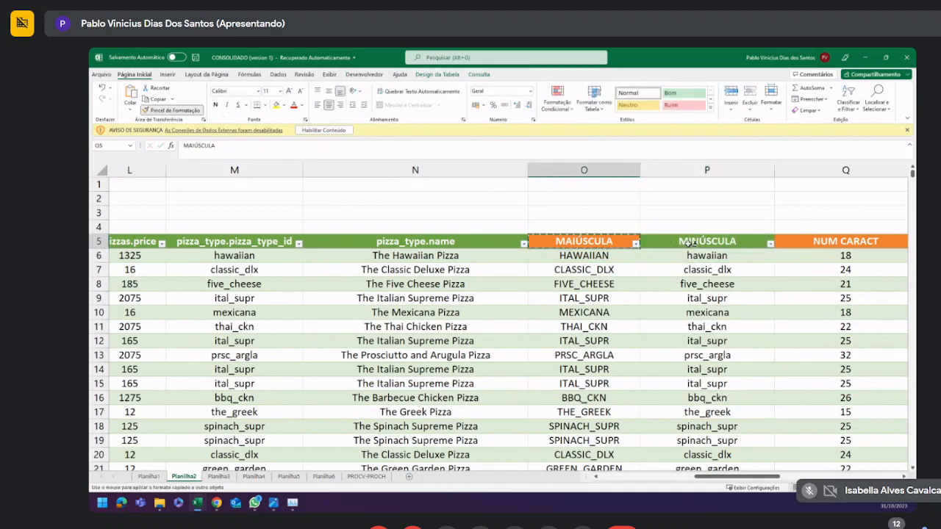
left_click(691, 244)
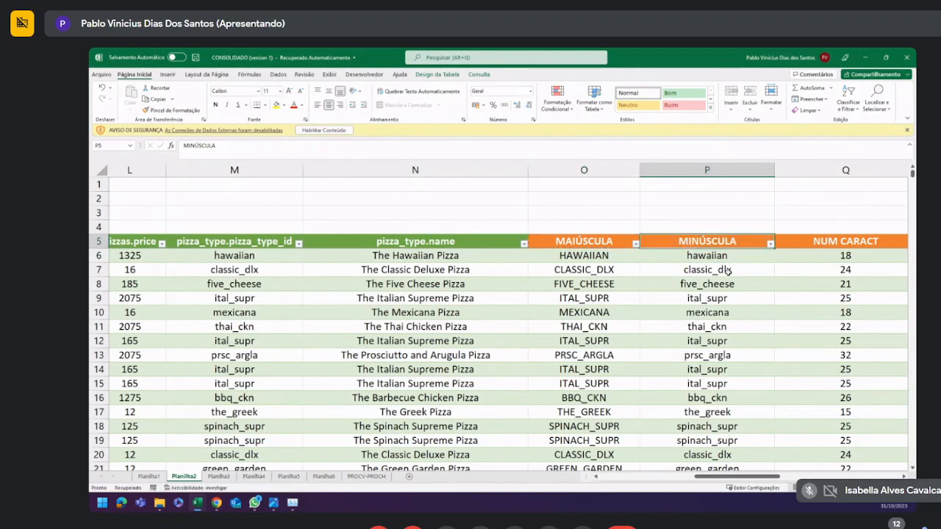
left_click_drag(719, 257, 716, 286)
left_click(711, 342)
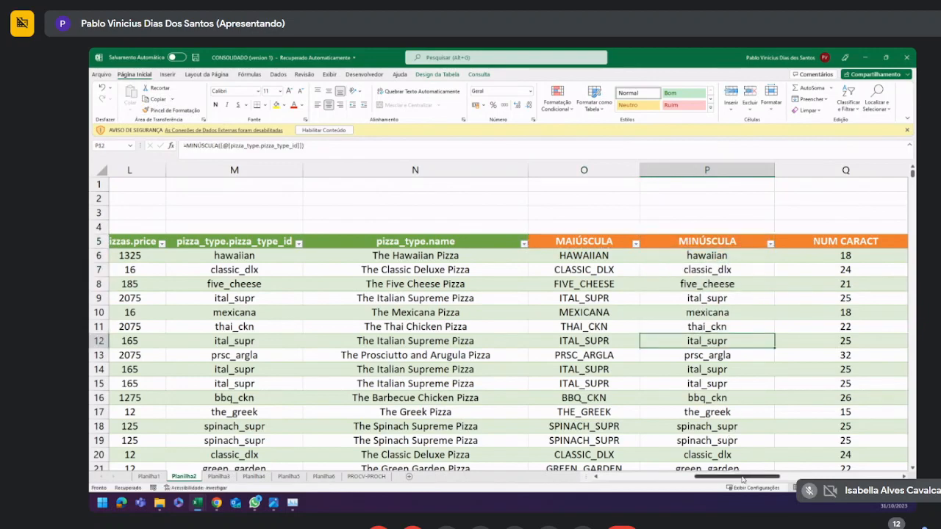
Rename the ESQUERDA2 header in R5 as ESQUERDA.
left_click_drag(739, 478, 757, 485)
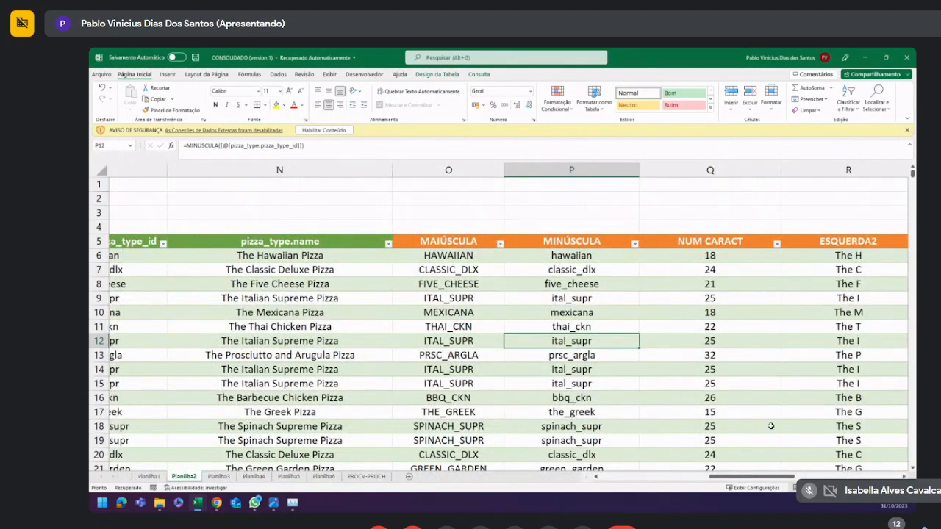
left_click_drag(781, 482, 808, 479)
left_click(608, 241)
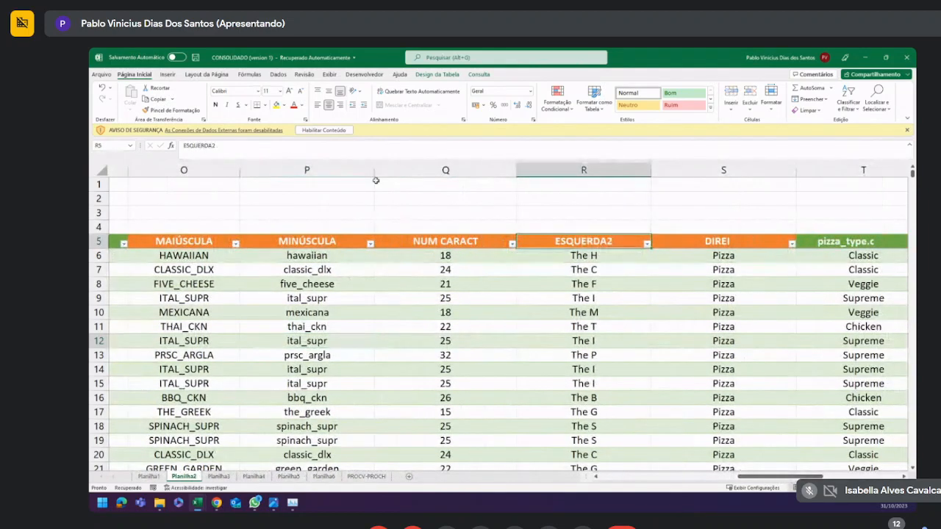
left_click(266, 149)
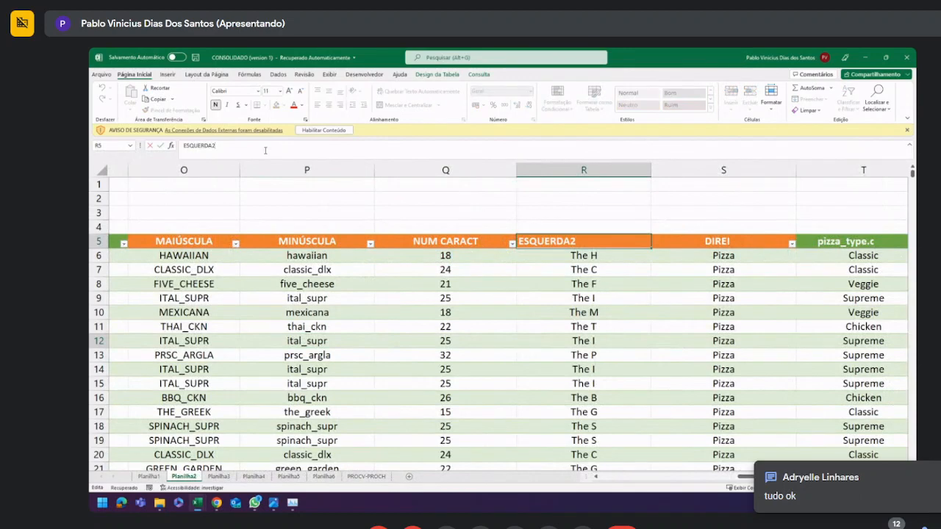
key("BackSpace")
key("Return")
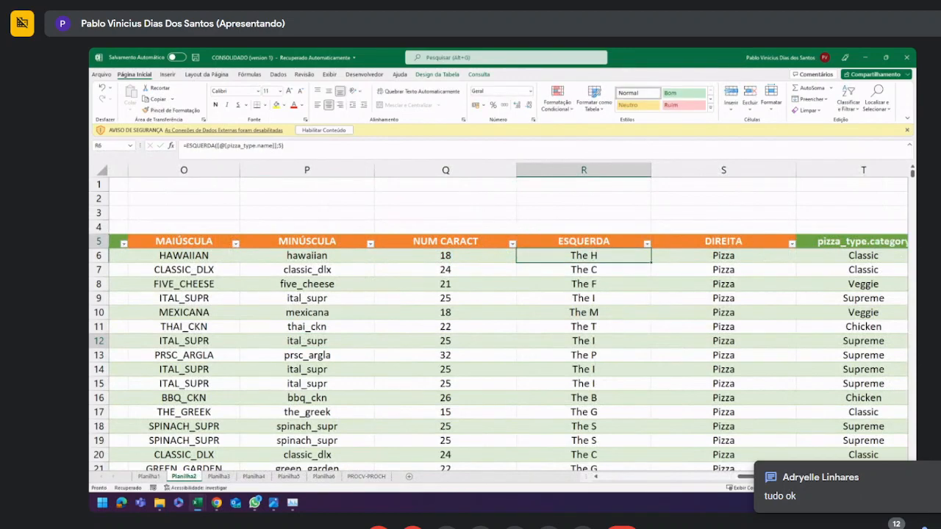
Insert a table column immediately before MAIÚSCULA and name its header in O5 SUBSTITUIR.
left_click_drag(768, 478, 736, 478)
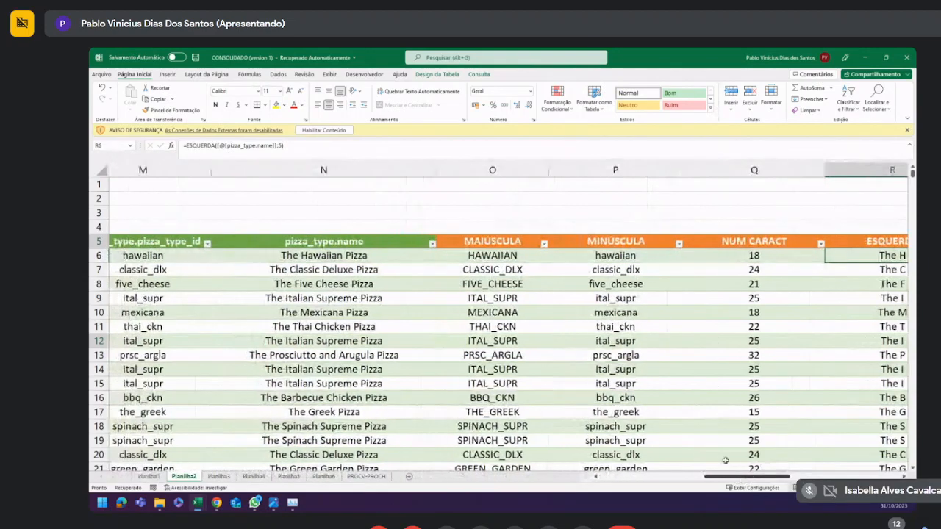
right_click(502, 242)
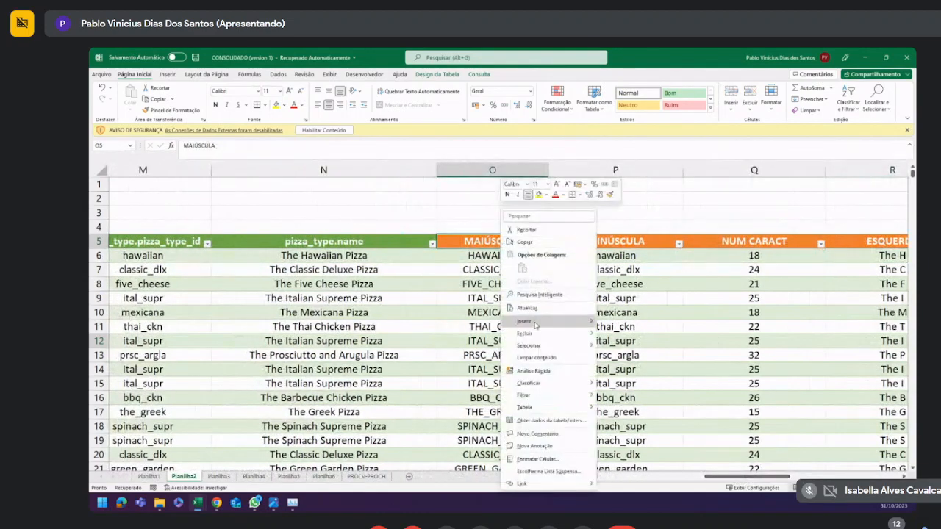
mouse_move(535, 324)
left_click(621, 323)
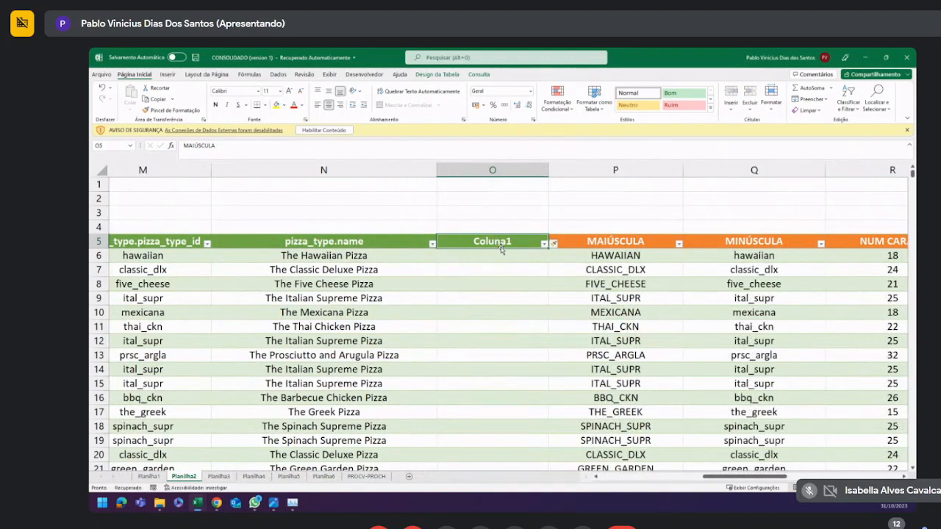
type("=")
key("Escape")
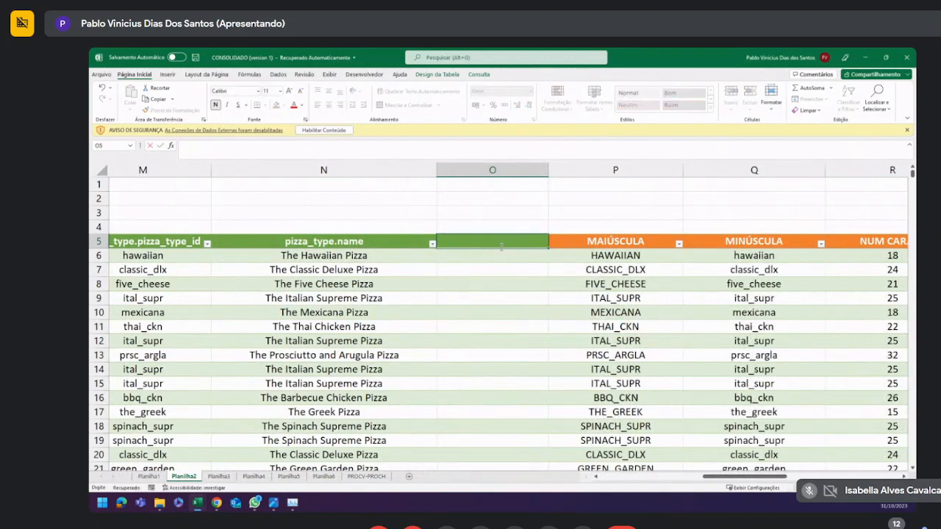
type("SUBSTITUIR")
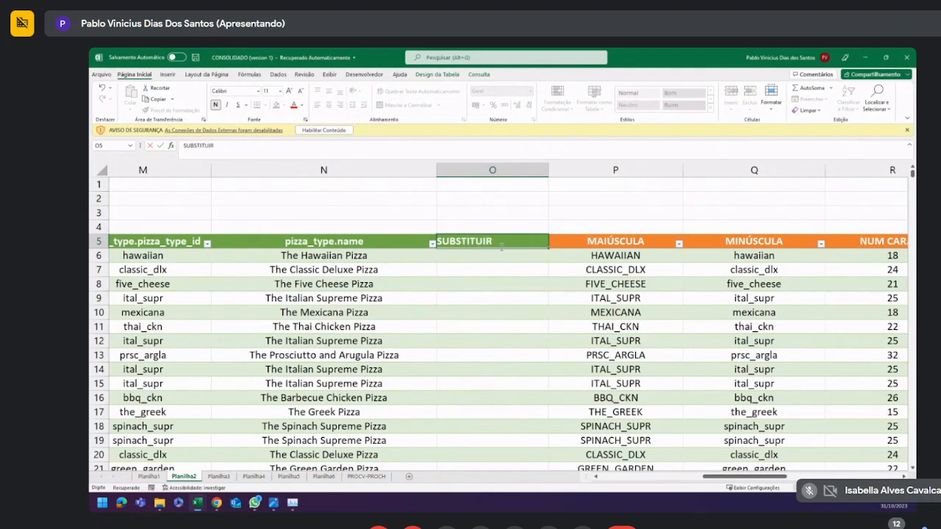
key("Return")
type("=")
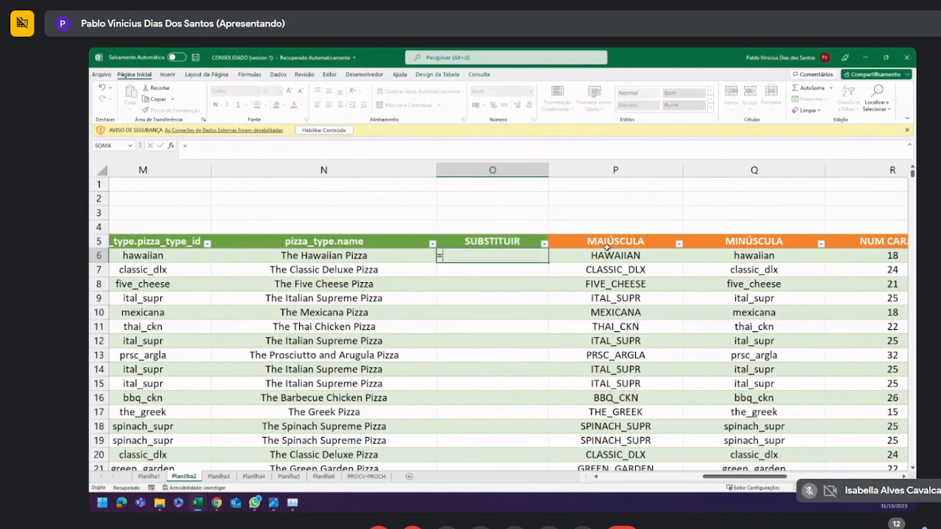
type("SUB")
key("Tab")
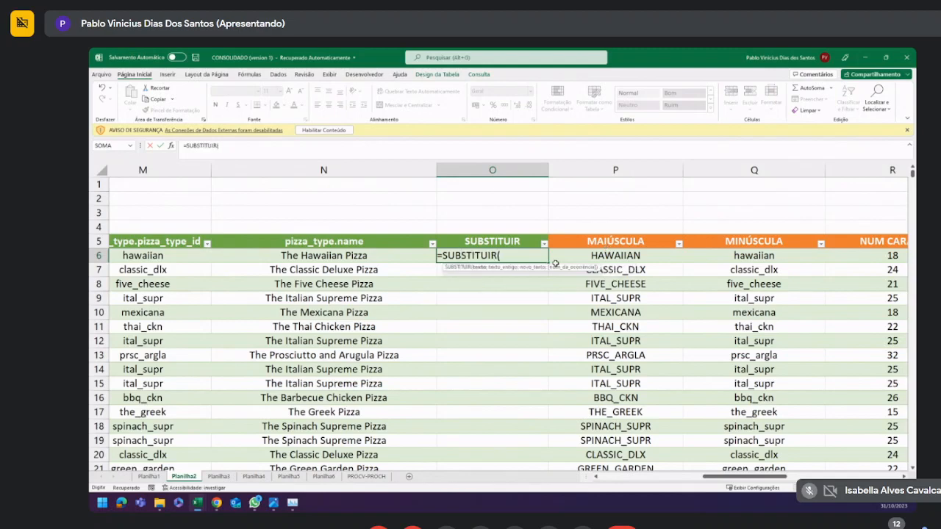
left_click(479, 152)
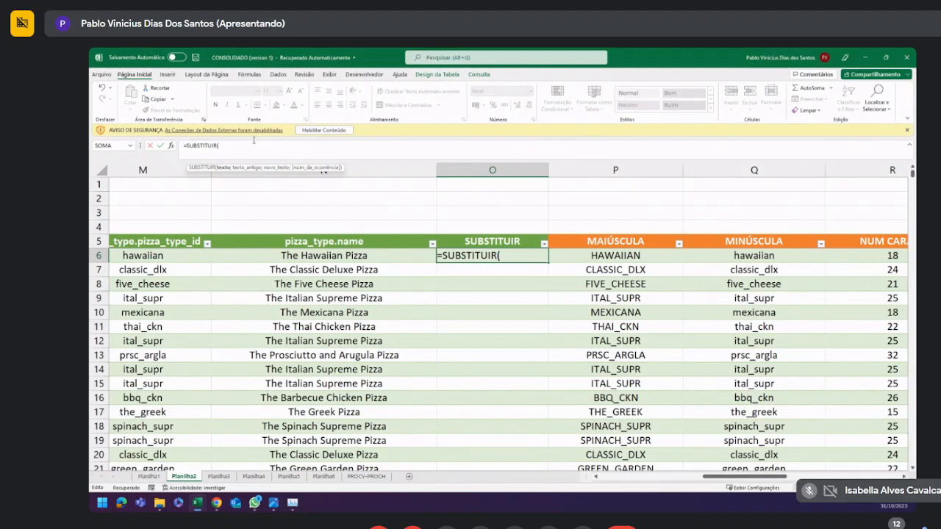
left_click(316, 255)
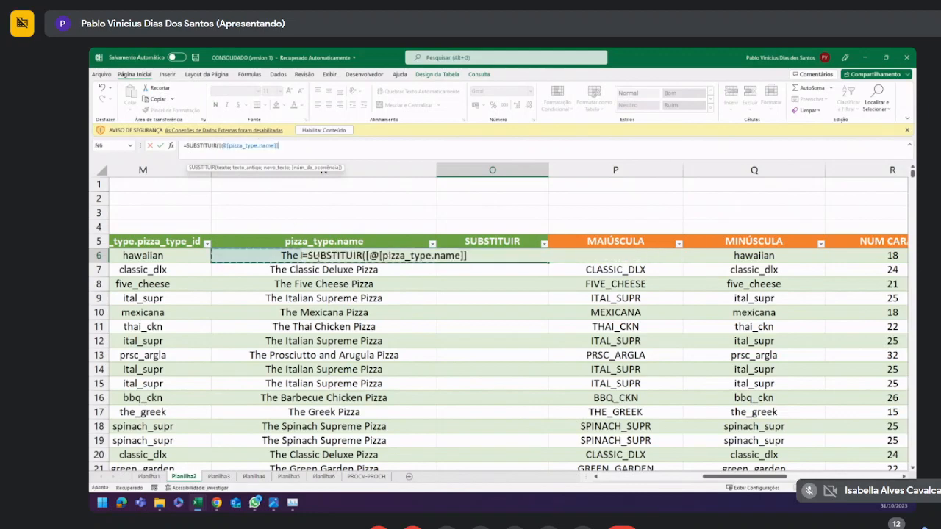
left_click(300, 146)
type(";")
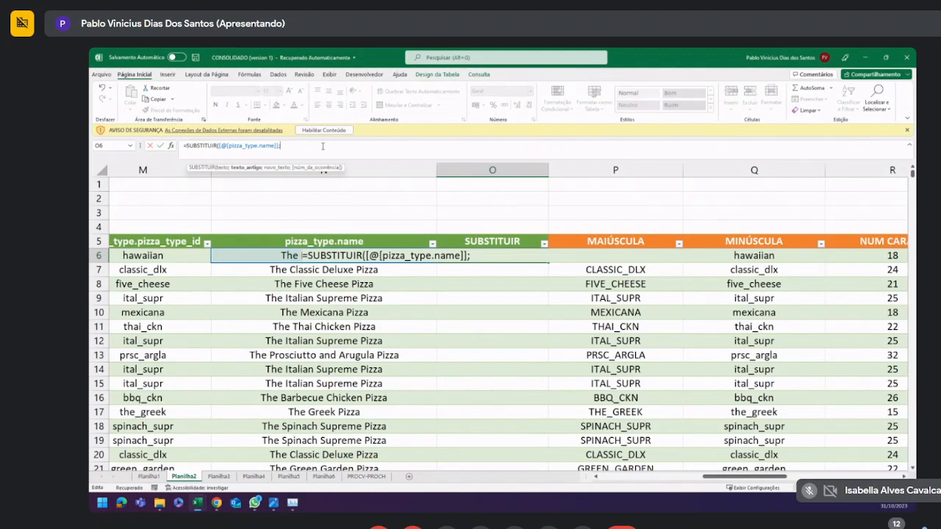
key("Escape")
left_click(515, 296)
left_click(512, 285)
left_click(507, 257)
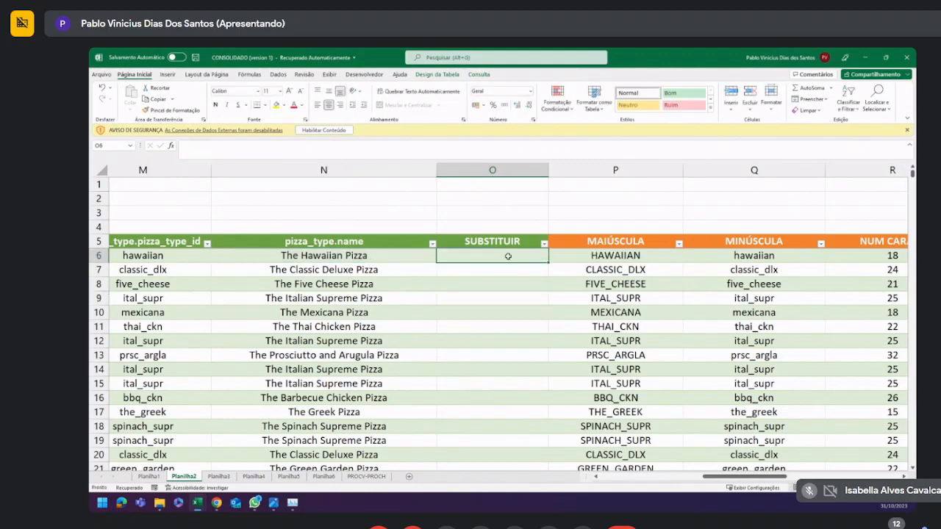
type("=")
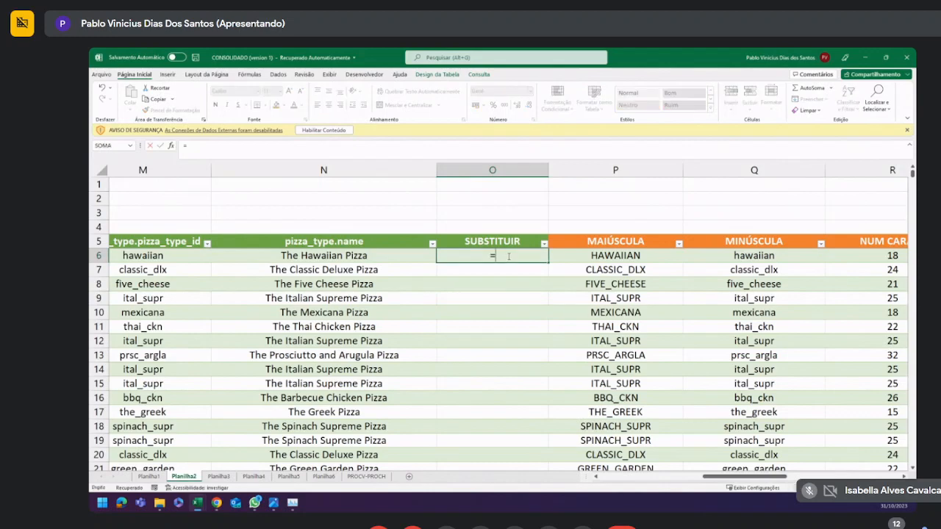
left_click(489, 280)
left_click(502, 257)
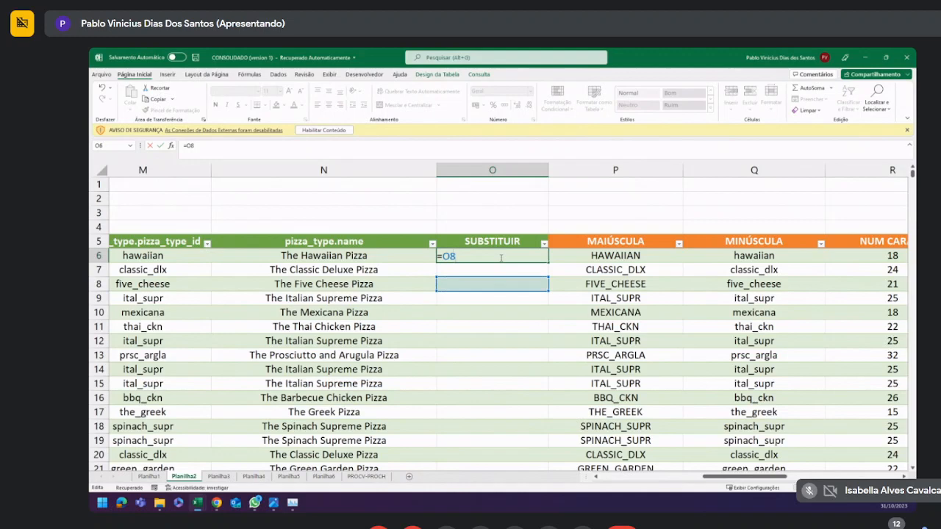
key("BackSpace")
key("BackSpace")
key("BackSpace")
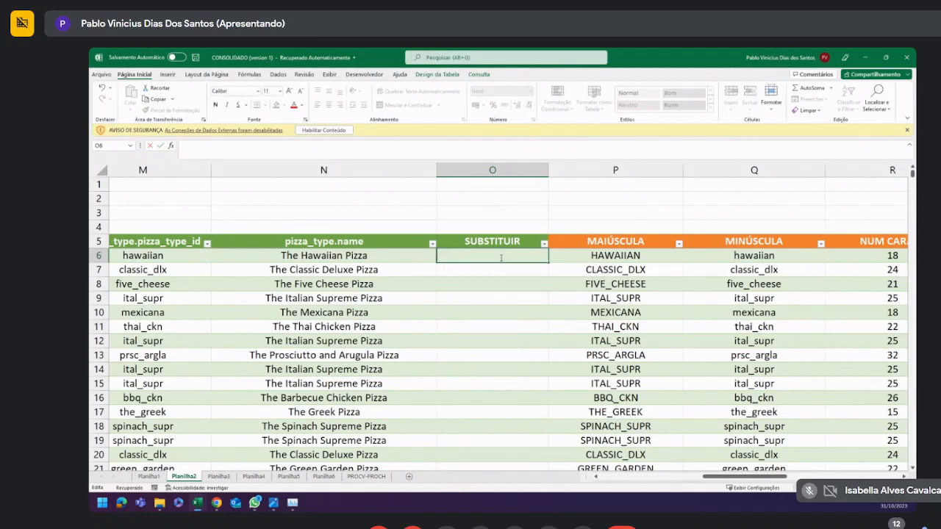
Draft the formula start =SUBSTITUIR([@[pizza_type.name]] in O6, then cut its text out of the cell.
type("=")
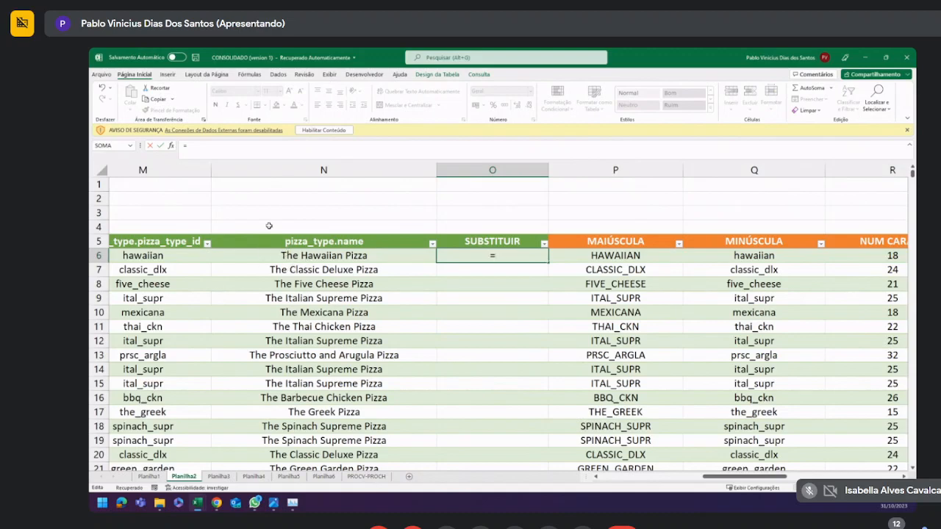
left_click(284, 149)
type("SUB")
key("Tab")
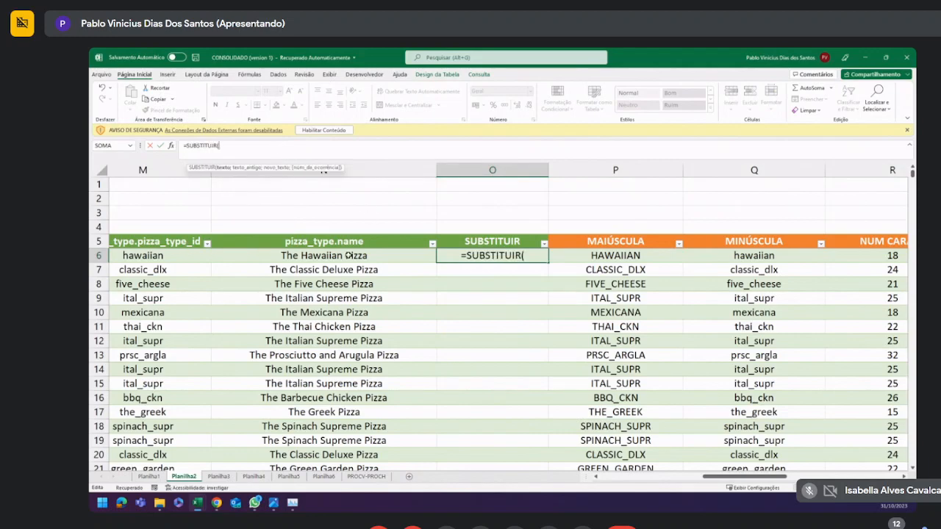
left_click(344, 255)
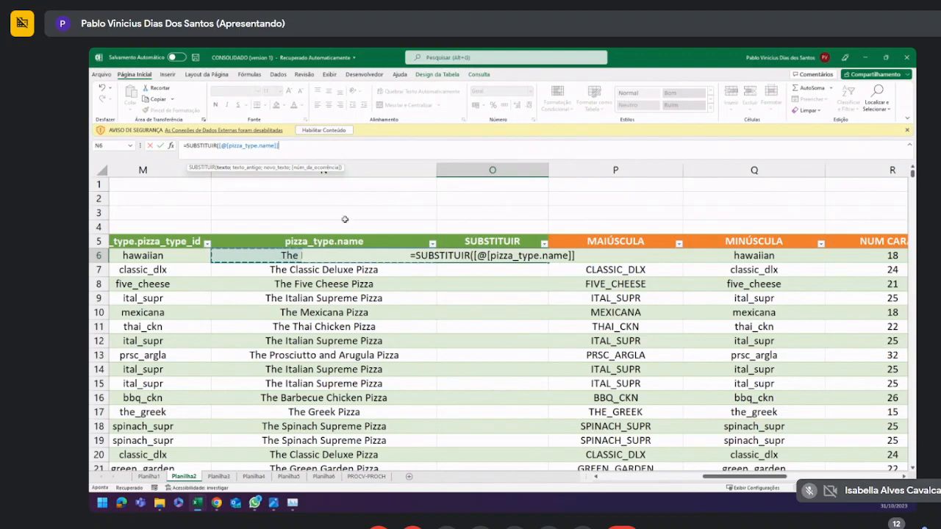
left_click_drag(301, 153, 168, 160)
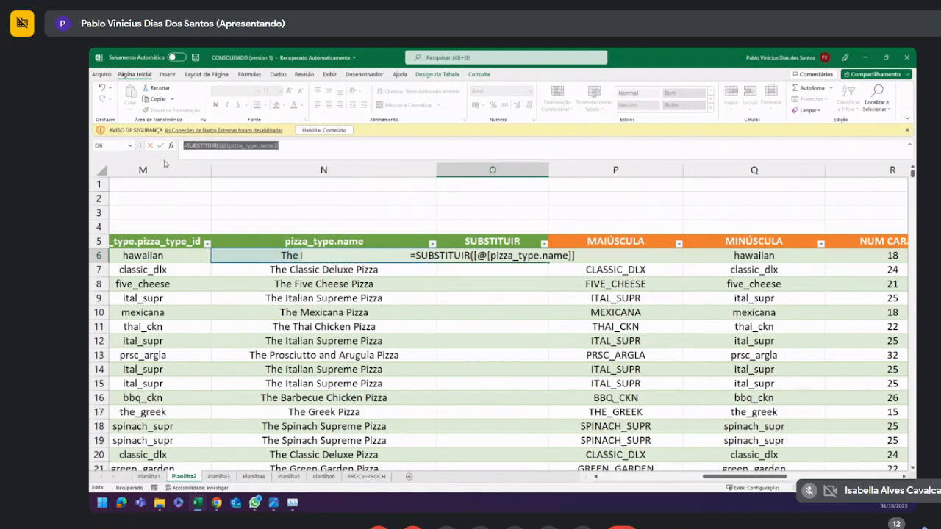
key("BackSpace")
left_click(507, 283)
Paste the cut formula text into O6 and complete it as =SUBSTITUIR([@[pizza_type.name]];"The";"O";).
left_click(494, 259)
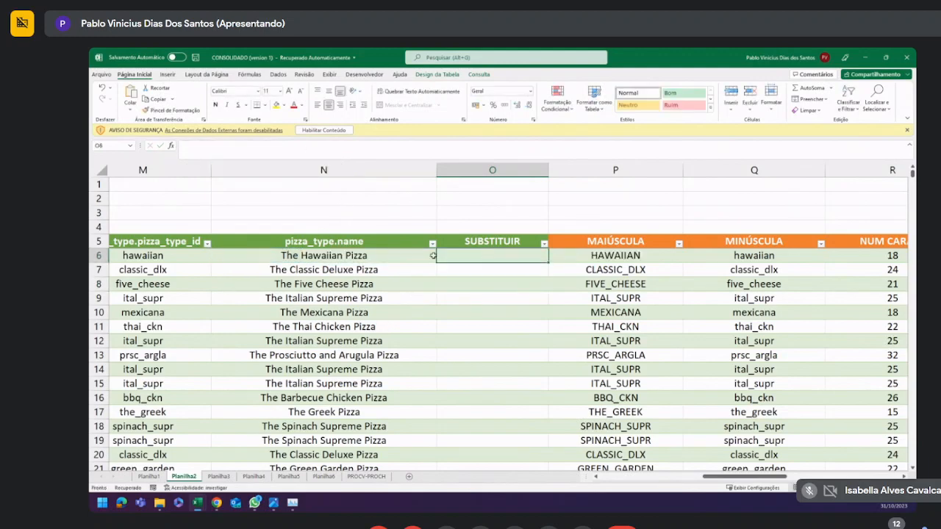
left_click(422, 152)
key("ctrl+v")
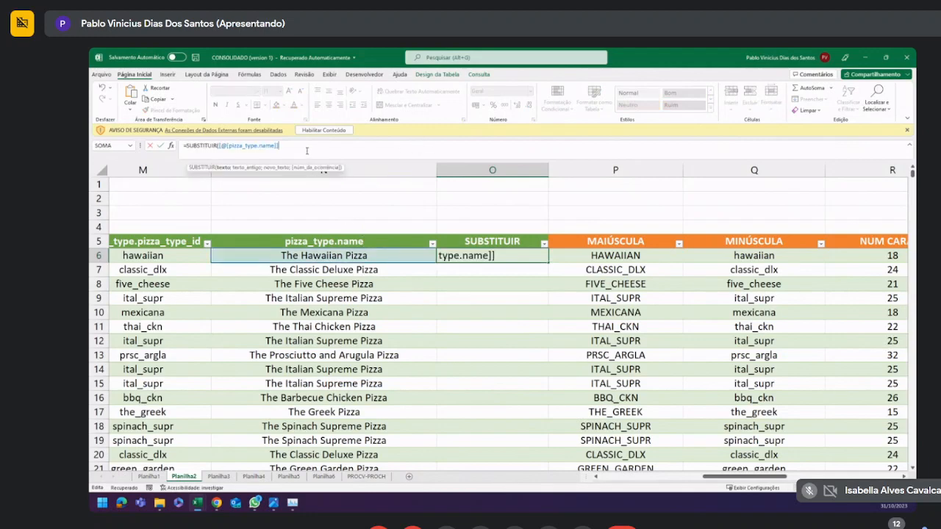
type(";")
type("The\";\"")
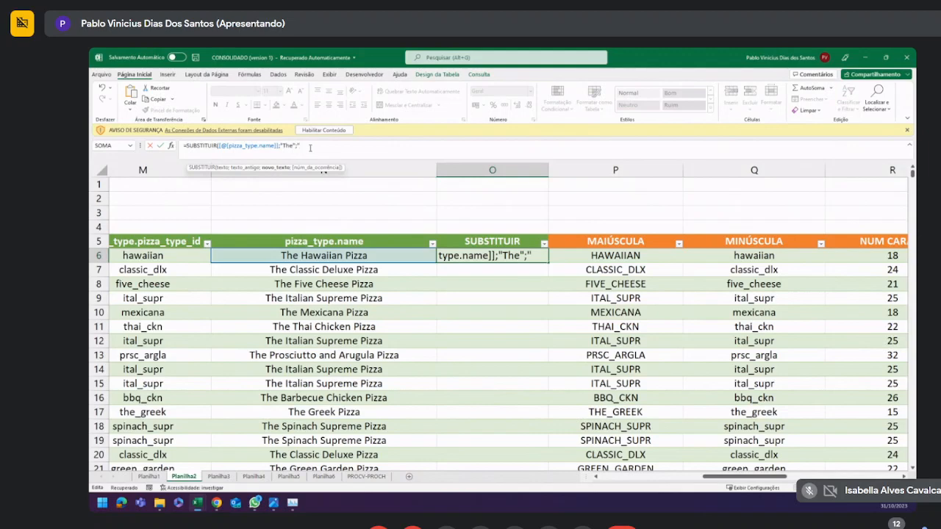
type("o")
key("BackSpace")
type("O\";")
type(")")
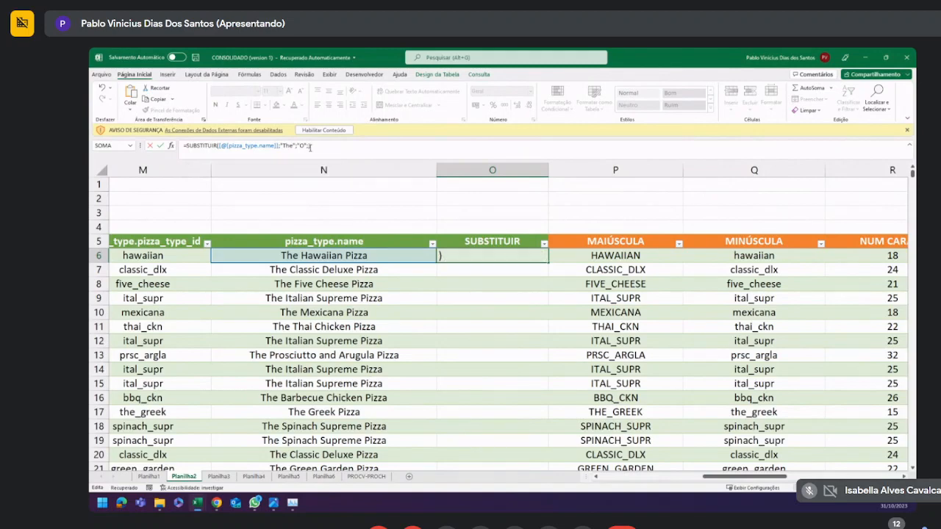
key("Return")
left_click(482, 258)
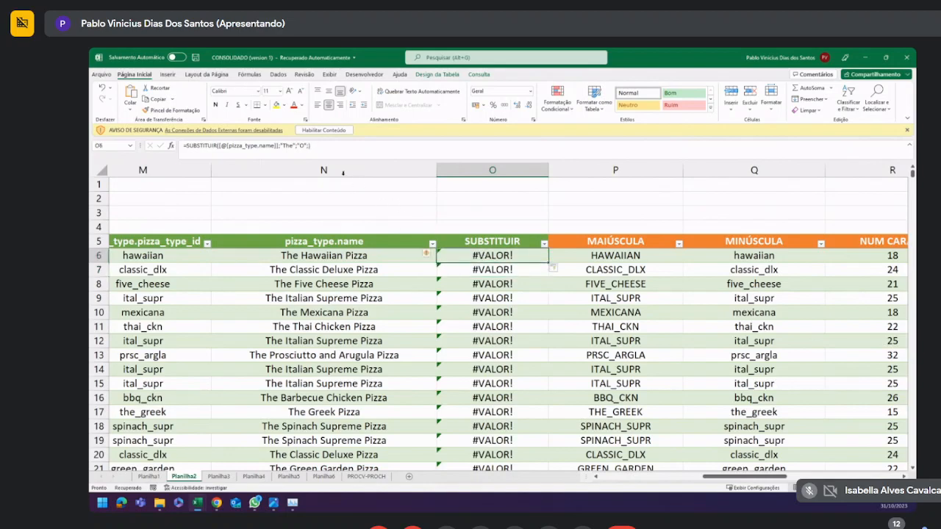
Complete the O6 formula with occurrence number 1 as =SUBSTITUIR([@[pizza_type.name]];"The";"O";1).
left_click(308, 146)
type(";")
key("Delete")
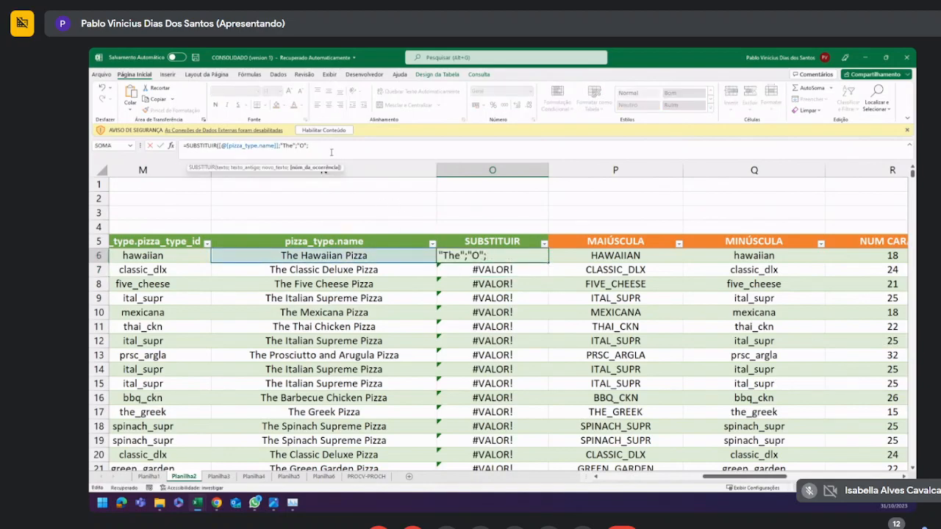
left_click(190, 169)
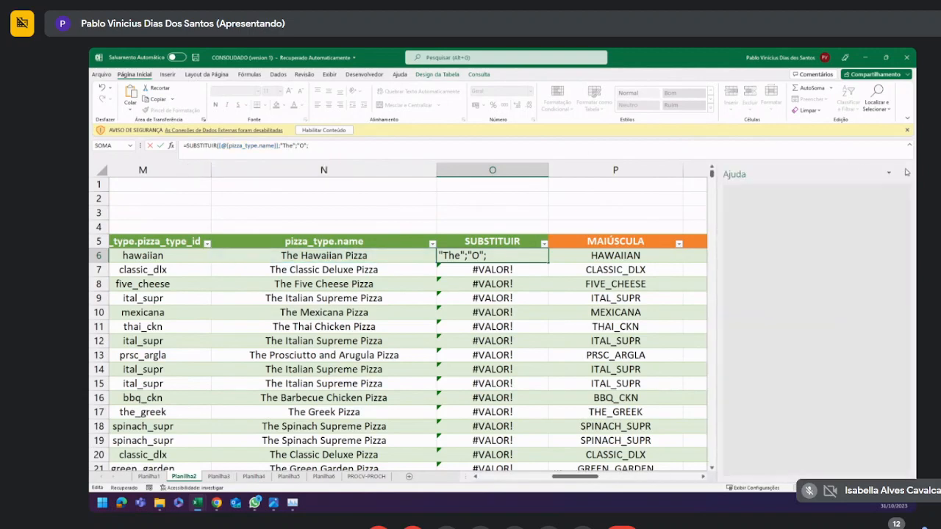
left_click(907, 172)
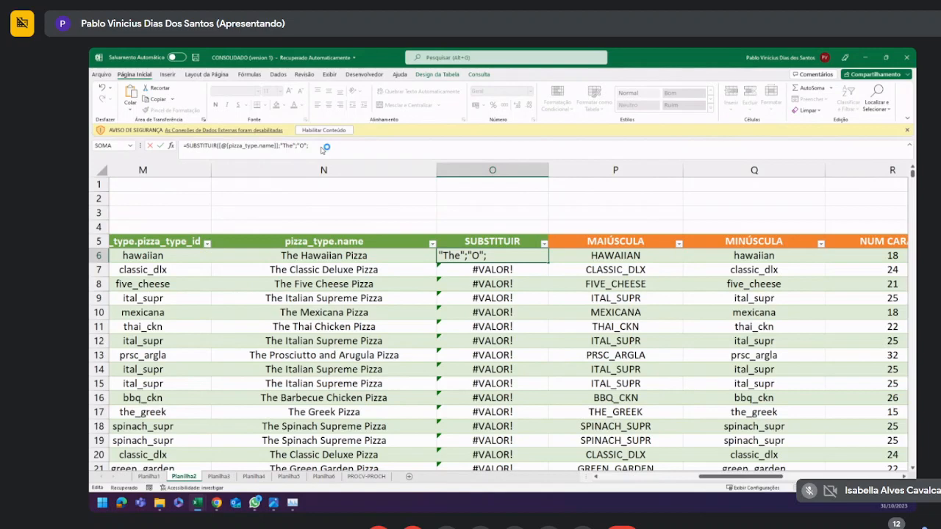
type("1")
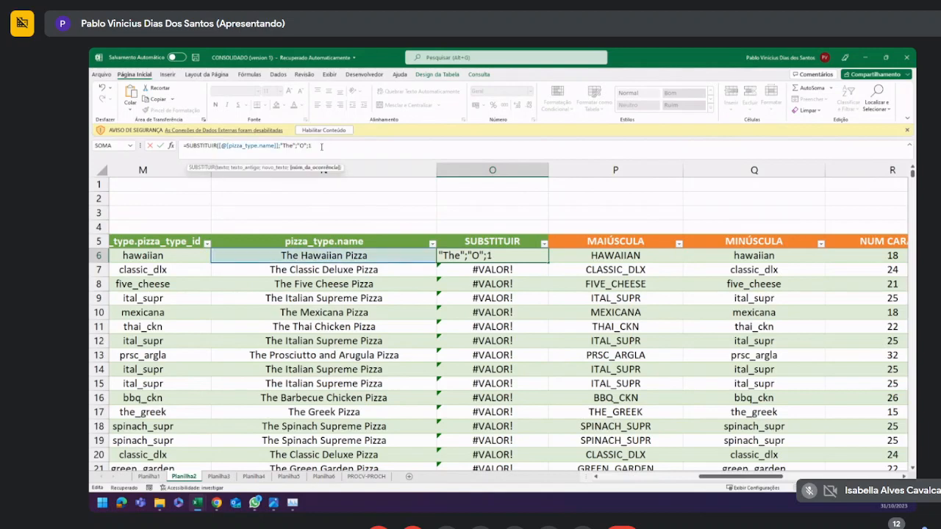
type(")")
key("Return")
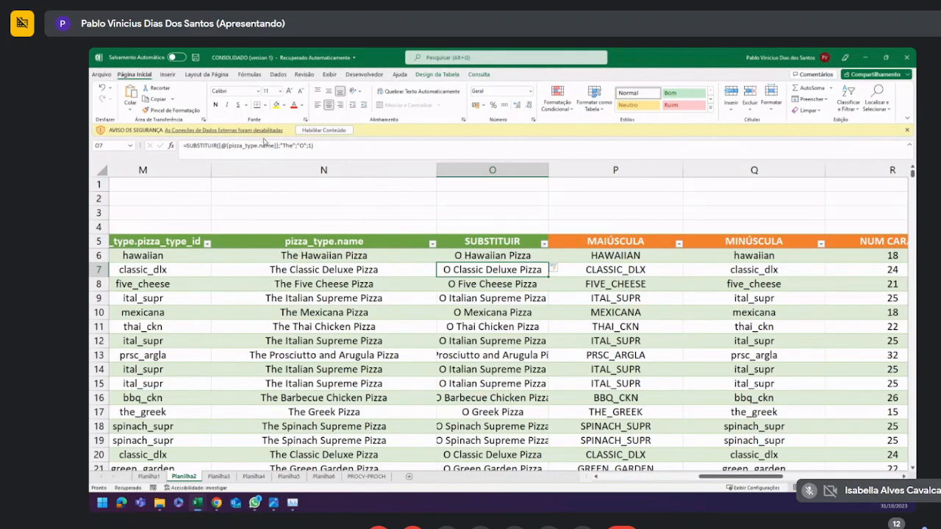
Examine the old-text, new-text and occurrence-number arguments of the SUBSTITUIR formula in O7.
double_click(287, 145)
double_click(301, 147)
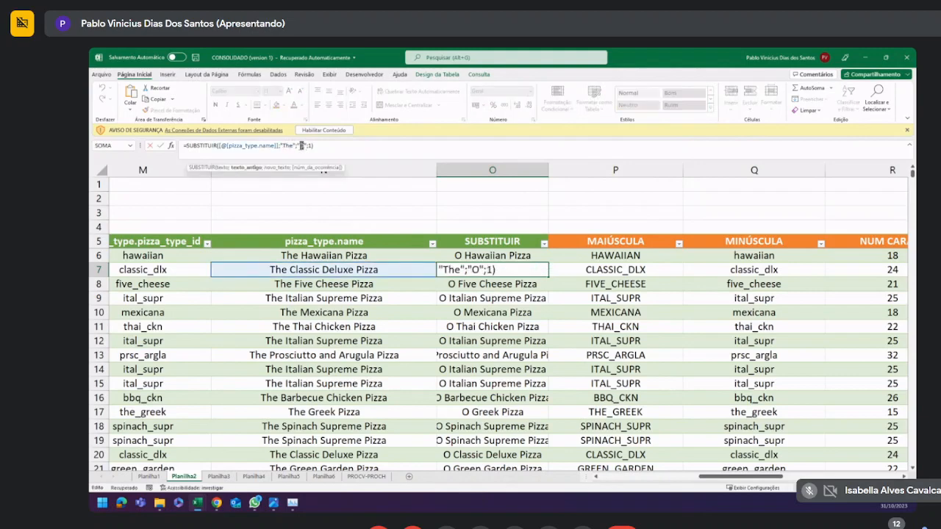
left_click(312, 147)
double_click(311, 146)
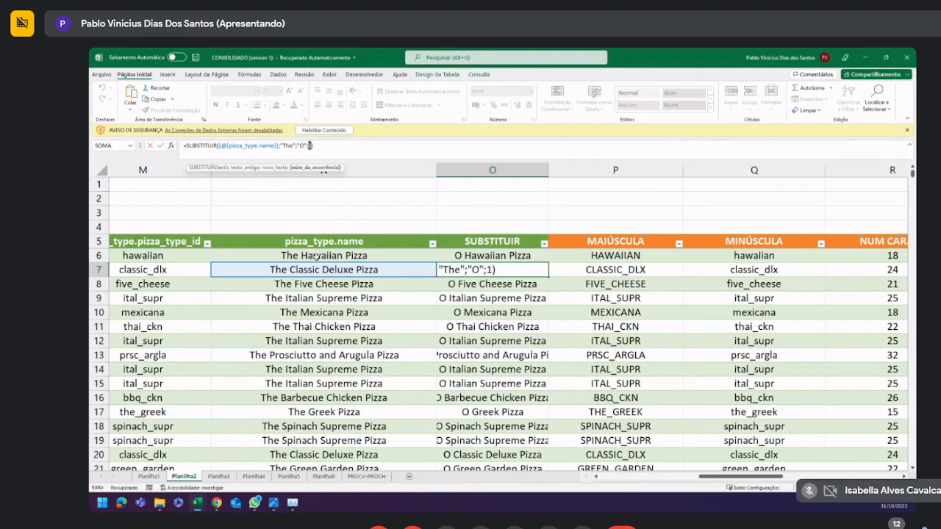
left_click(311, 145)
double_click(310, 145)
double_click(308, 144)
left_click(311, 146)
key("Return")
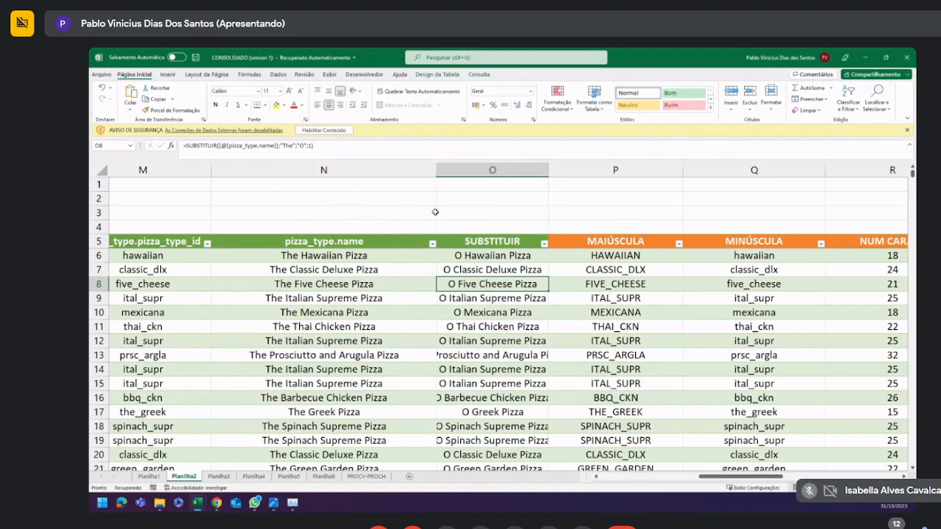
Copy the orange formatting of the MAIÚSCULA header onto the SUBSTITUIR header in O5.
left_click(583, 243)
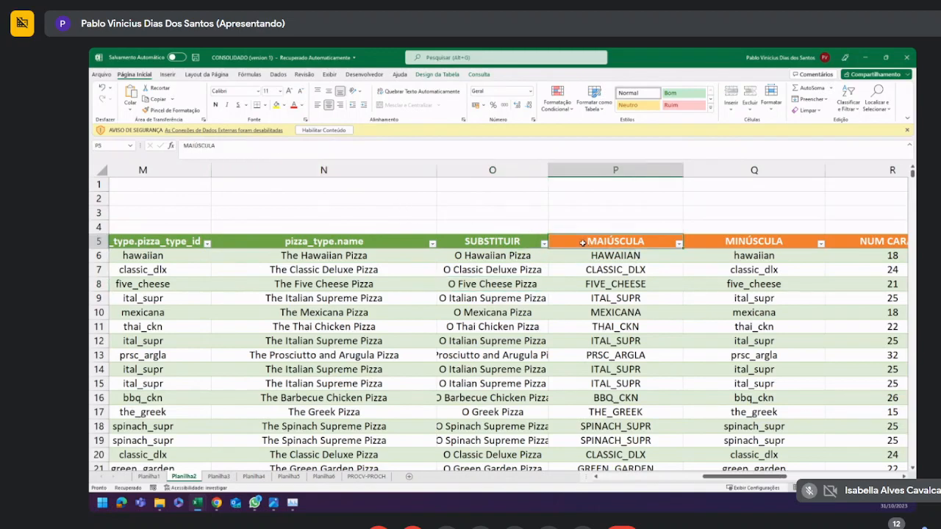
left_click(520, 243)
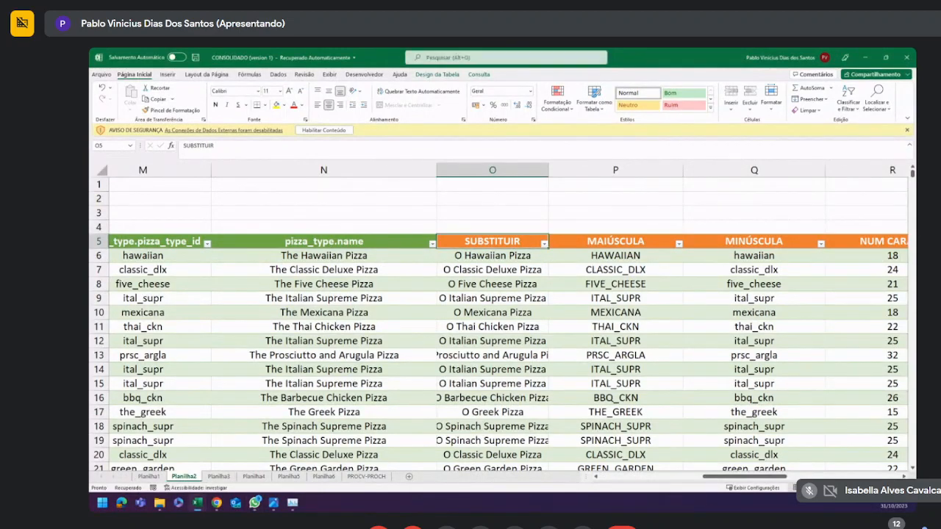
Insert a table column immediately before MAIÚSCULA and name its header in P5 PRI MAIÚSCULA.
left_click(579, 240)
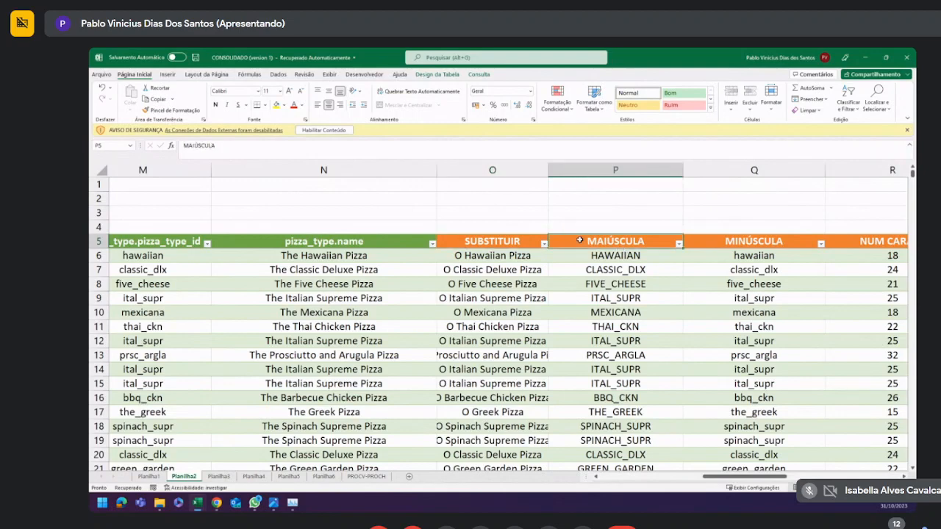
right_click(579, 240)
mouse_move(616, 322)
left_click(691, 321)
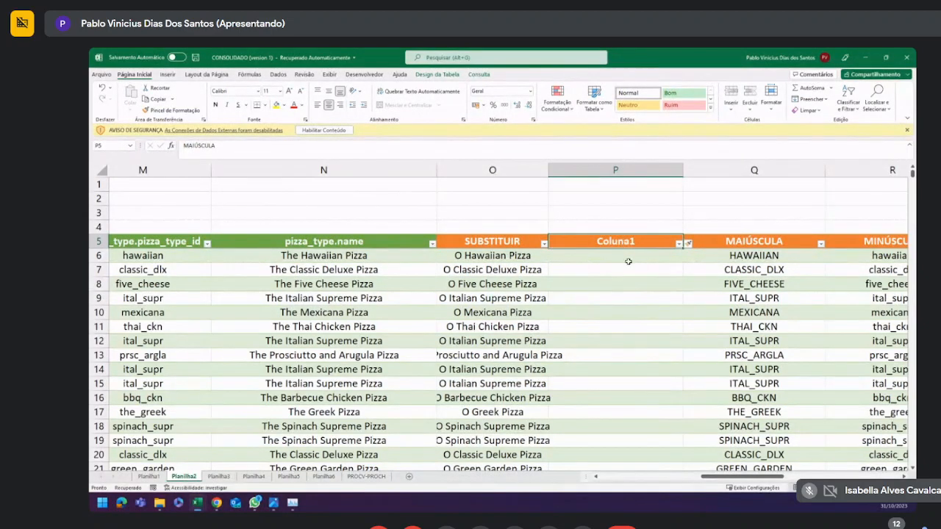
key("BackSpace")
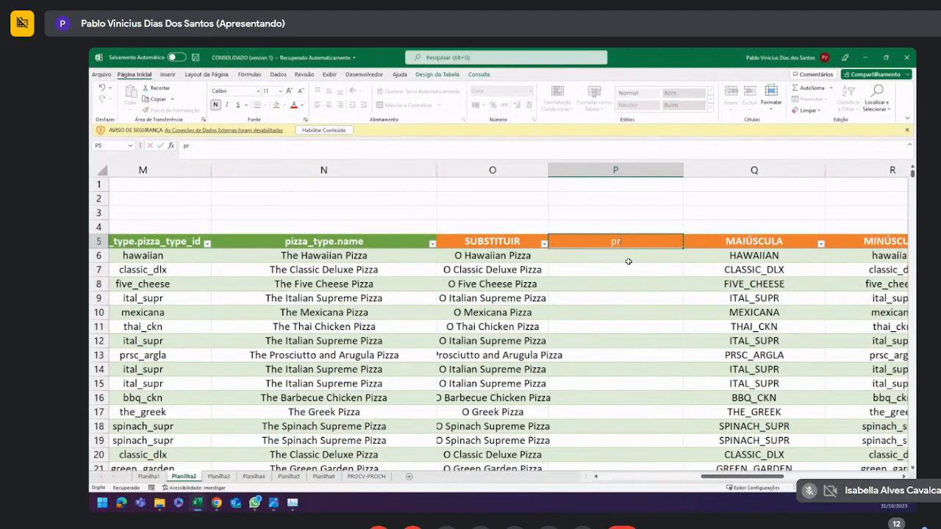
type("PRI MAIÚSCULA")
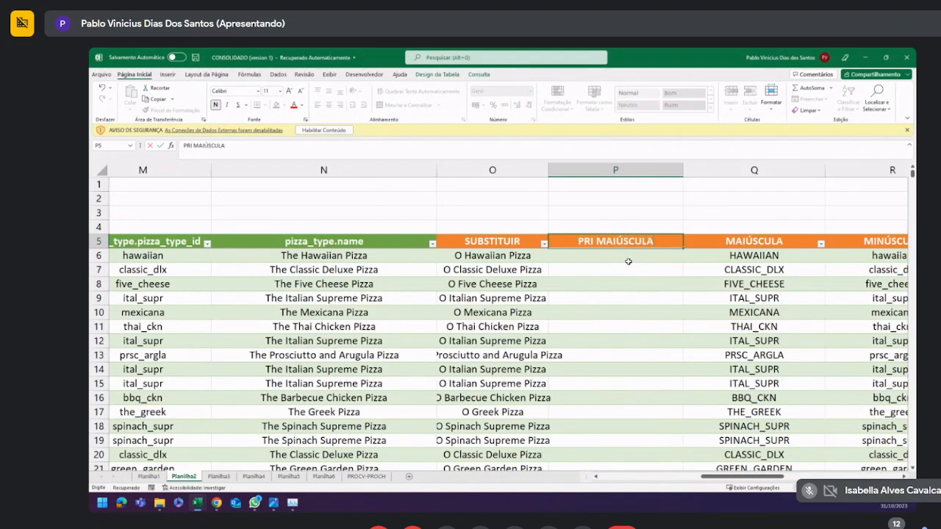
key("Return")
Fill the PRI MAIÚSCULA column from P6 with =PRI.MAIÚSCULA([@[pizza_type.pizza_type_id]]).
type("=")
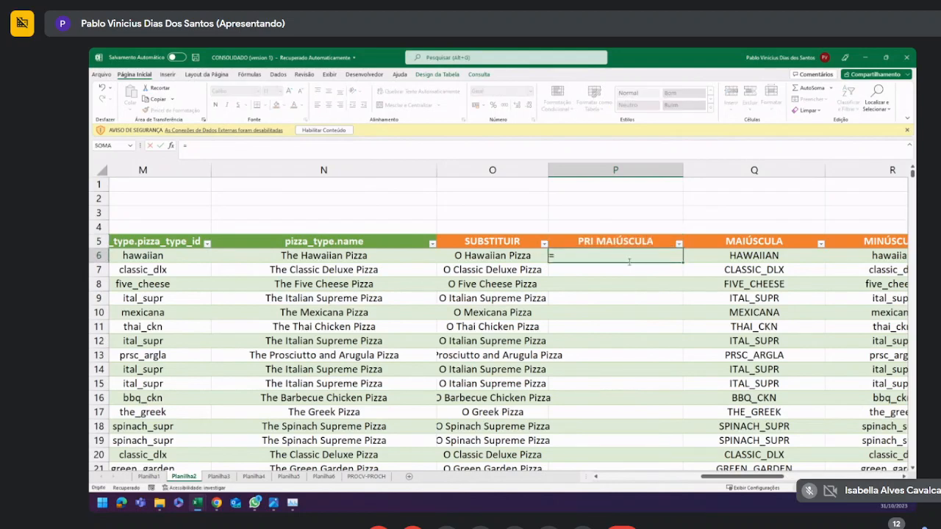
type("PRI")
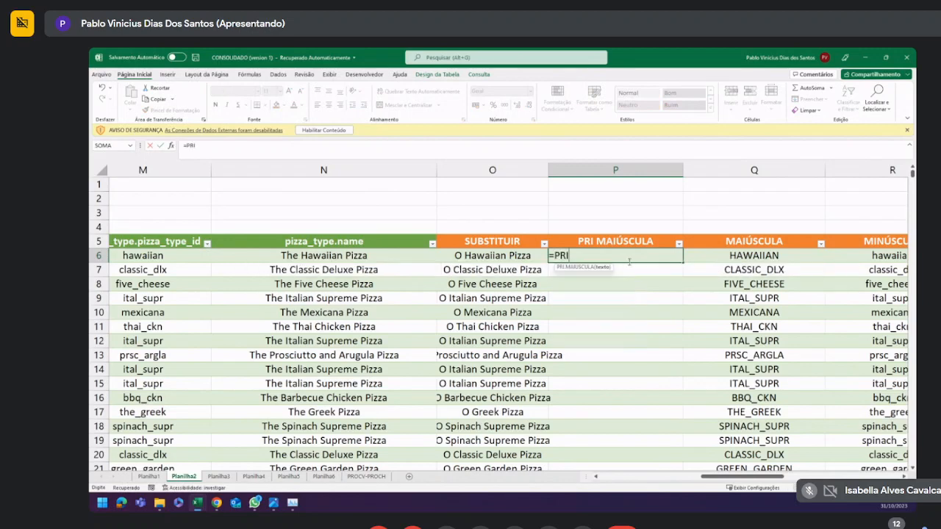
key("Tab")
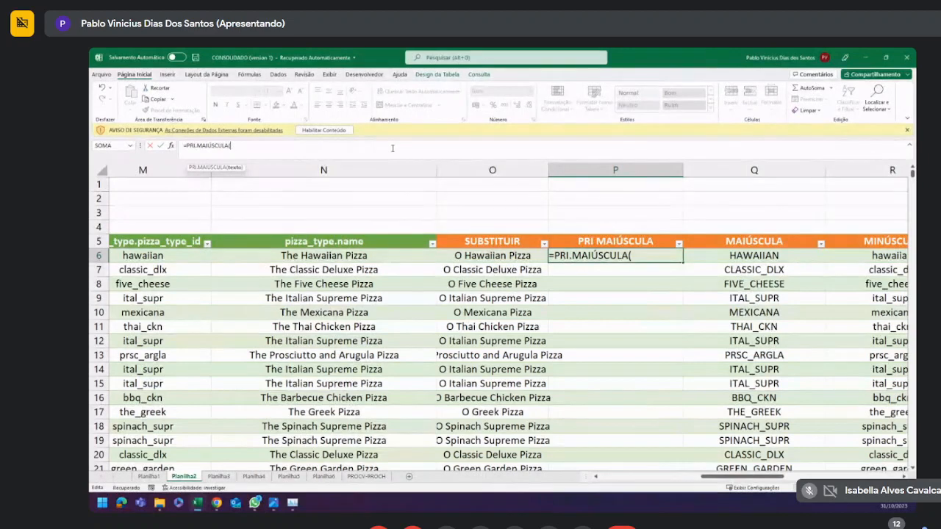
left_click(162, 255)
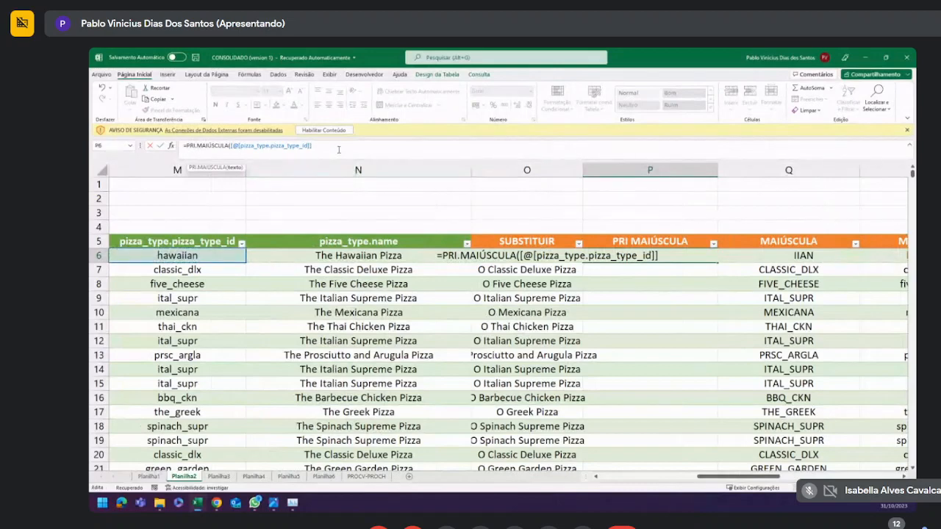
type(")")
key("Return")
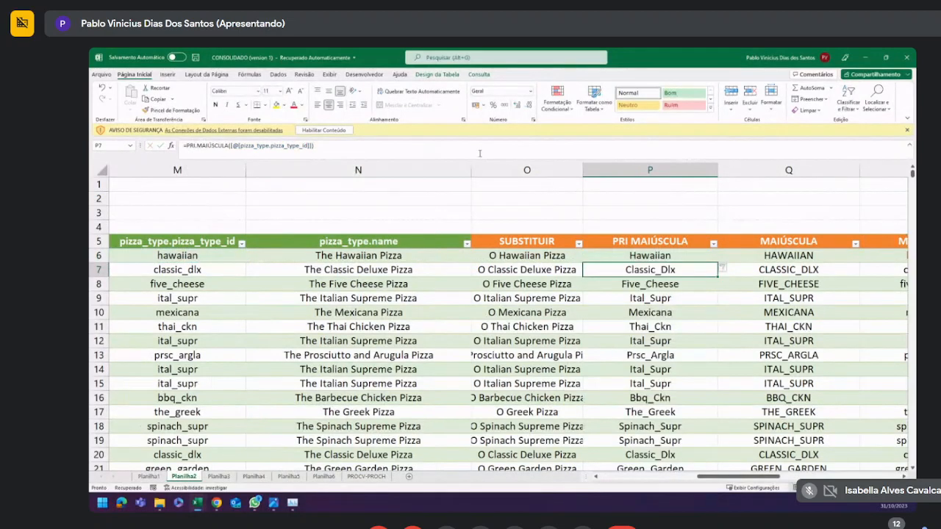
Compare the PRI MAIÚSCULA result in P6 with its source text in M6, and look at P8.
key("Up")
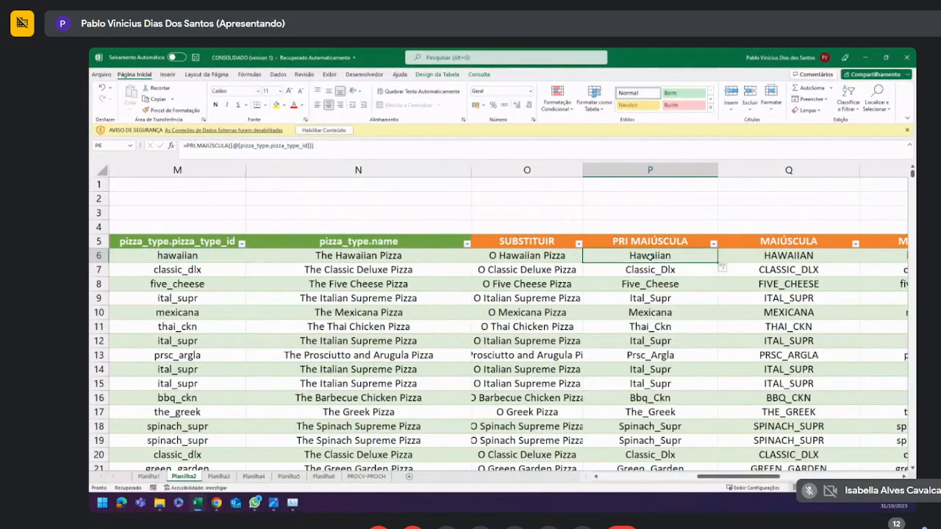
left_click(205, 255, "ctrl")
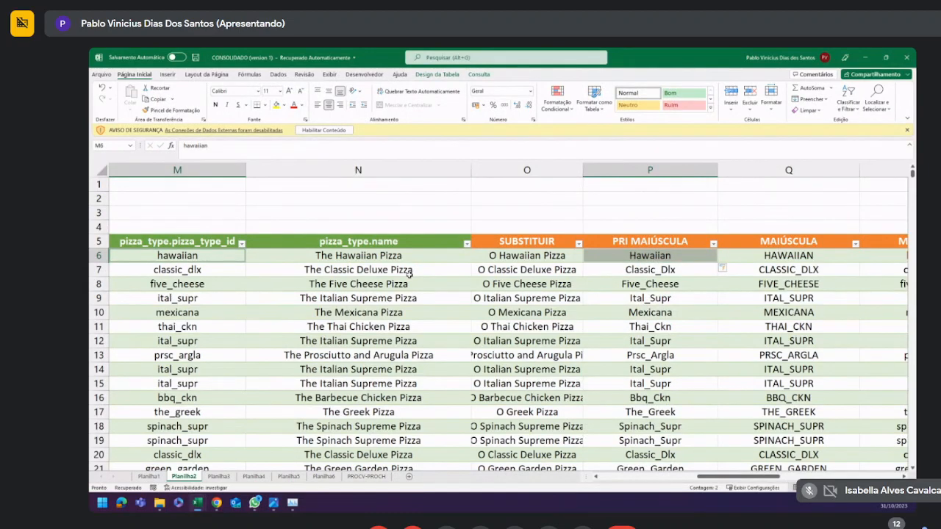
left_click(654, 285)
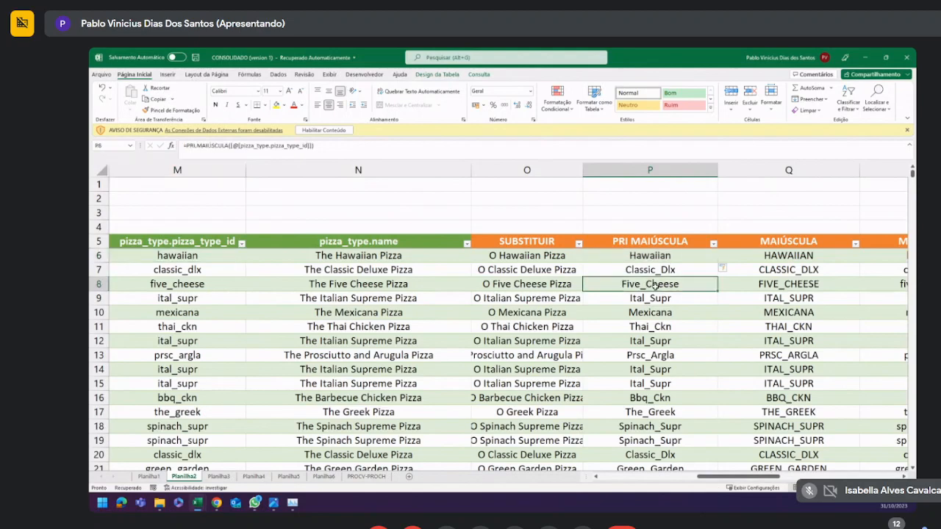
Insert a table column immediately before SUBSTITUIR, give its O5 header the same orange formatting and name it ARRUMAR.
left_click_drag(734, 477, 732, 477)
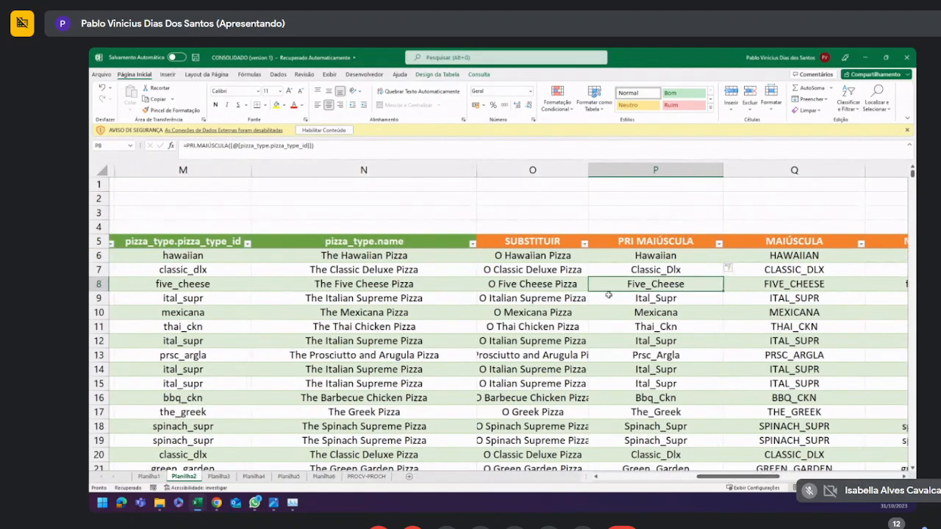
right_click(545, 243)
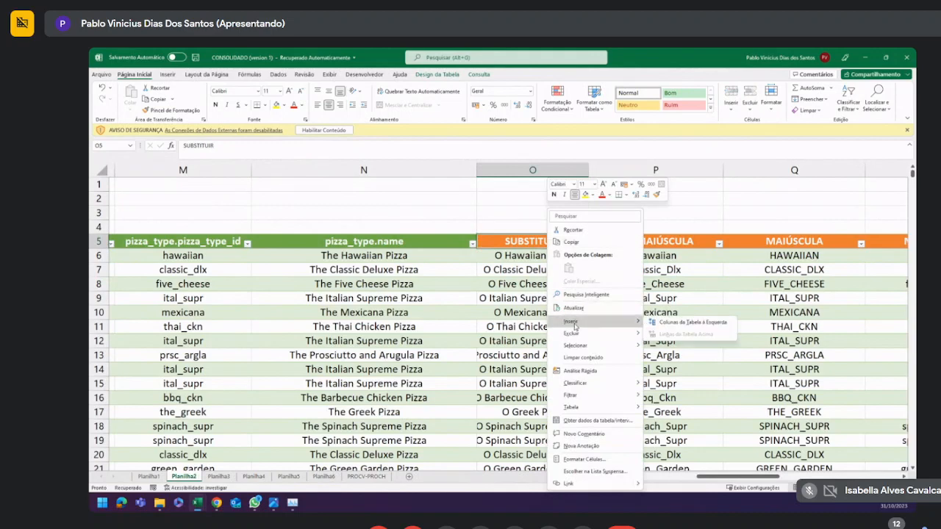
left_click(647, 321)
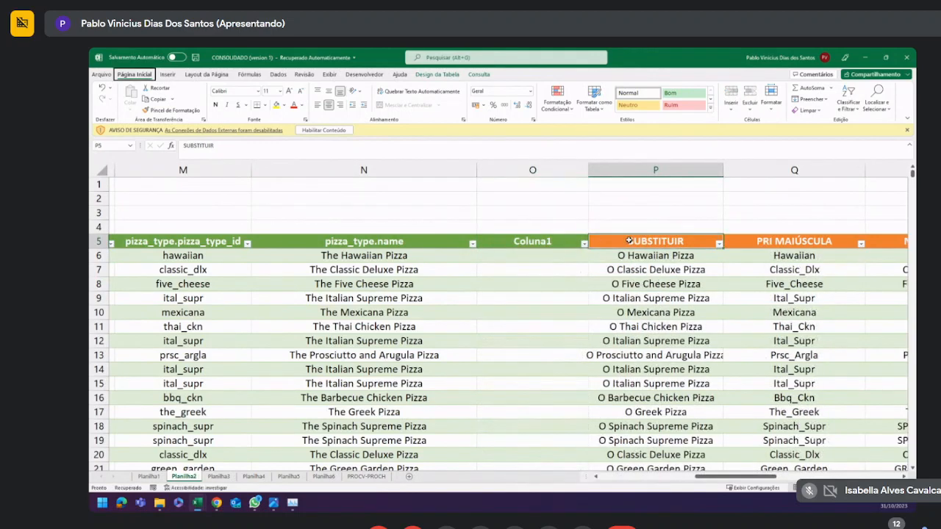
left_click(565, 241)
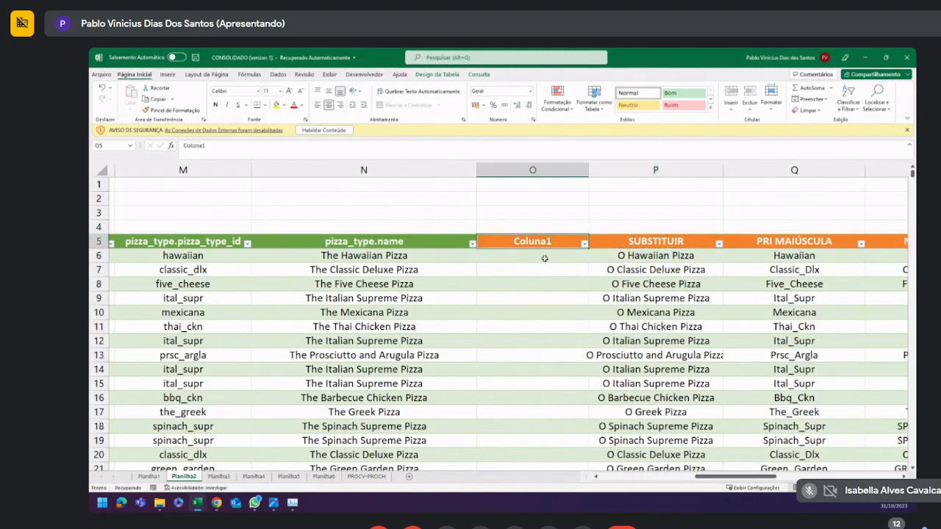
type("ARRUMAR")
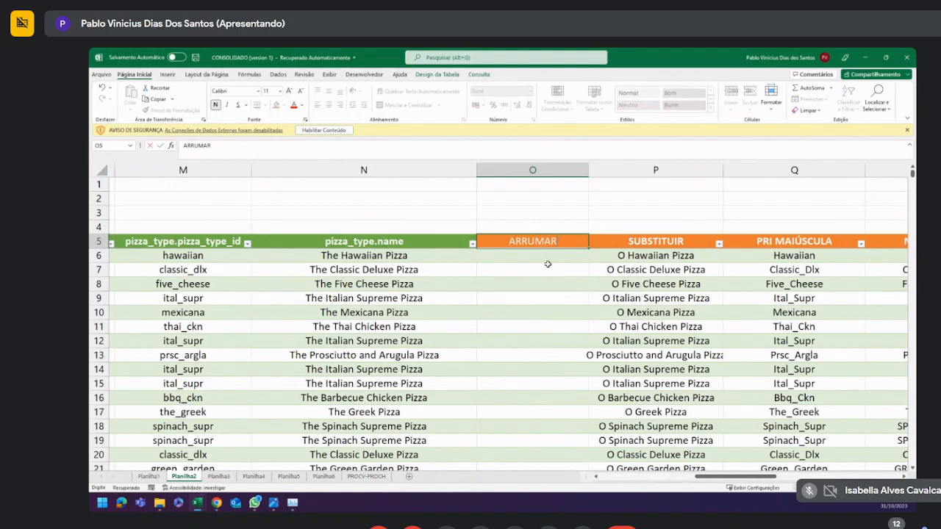
left_click(546, 266)
Fill the ARRUMAR column from O6 with =ARRUMAR([@[pizza_type.pizza_type_id]]).
mouse_move(724, 477)
left_mouse_down()
mouse_move(750, 477)
mouse_move(717, 477)
left_mouse_up()
left_click(588, 242)
left_click(549, 253)
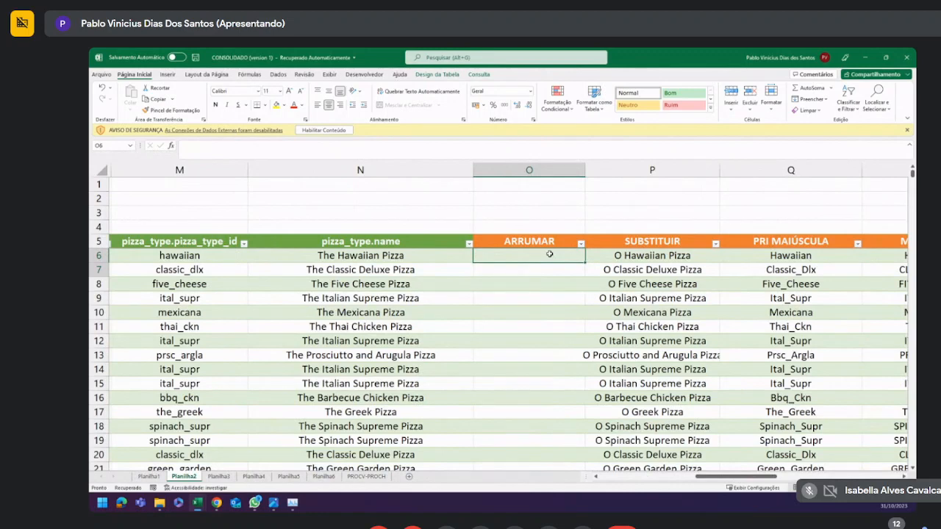
type("=ARRUMAR(")
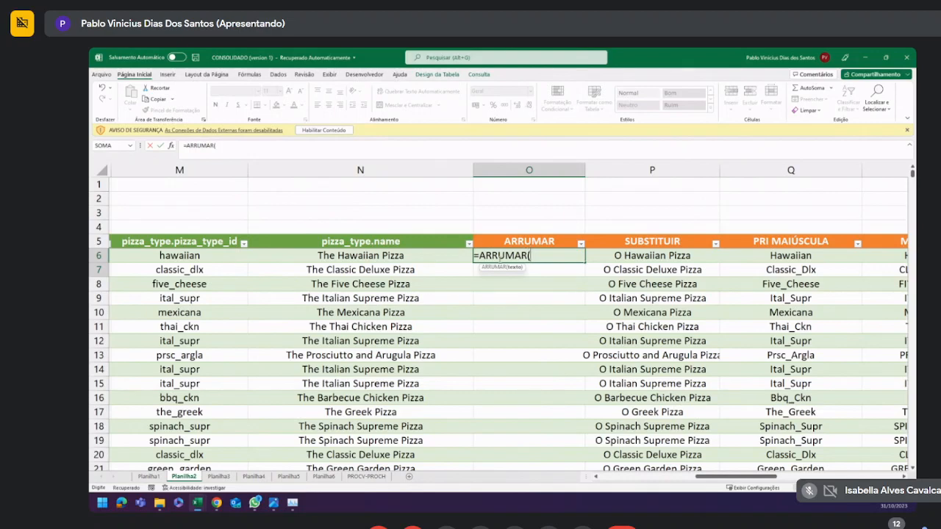
left_click(213, 257)
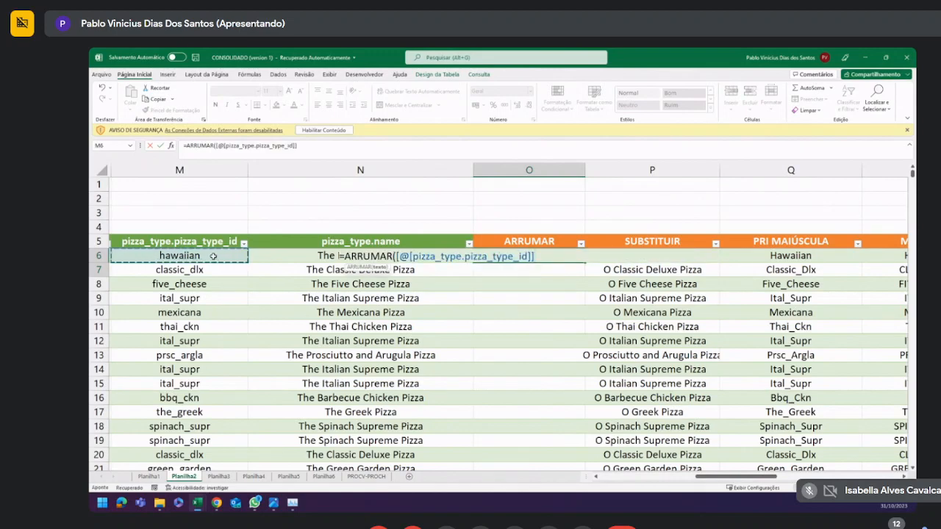
type(")")
key("Return")
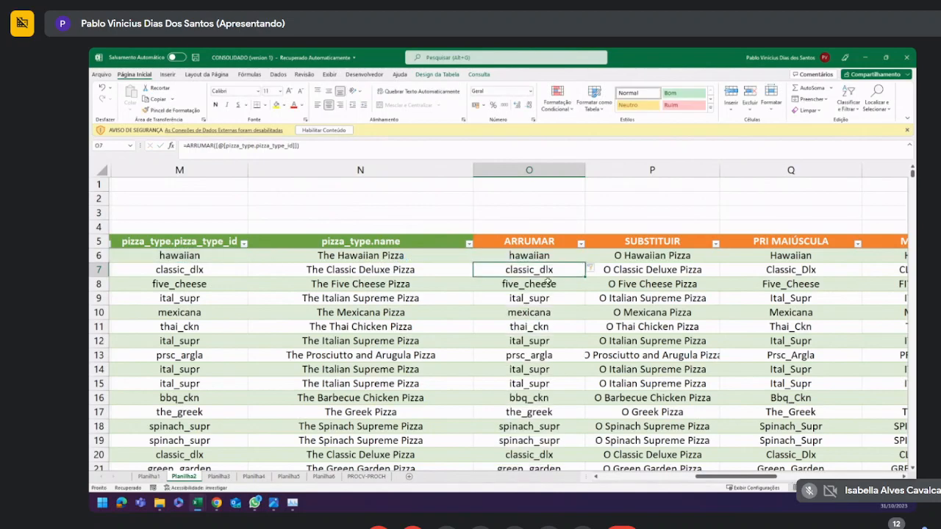
Examine the ARRUMAR results in O6:O10 and inspect the source text in M6.
left_click_drag(539, 255, 530, 314)
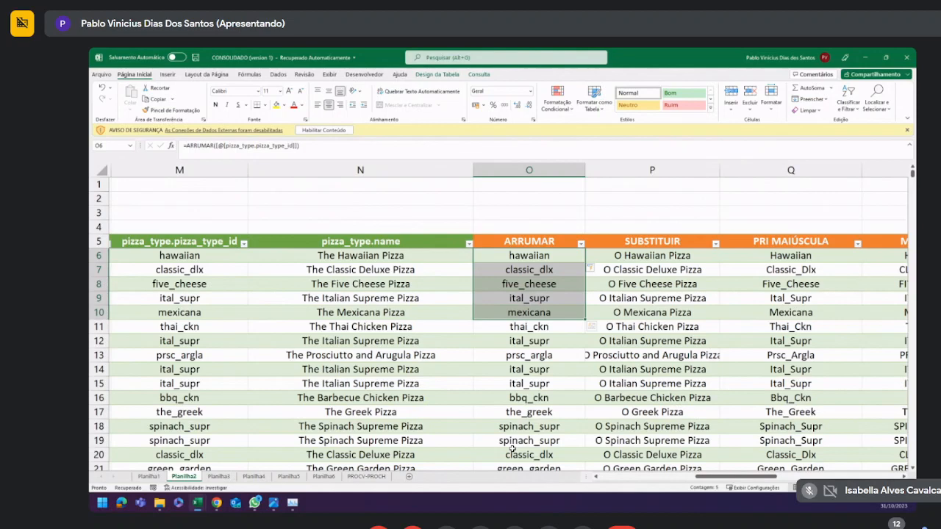
left_click(304, 298)
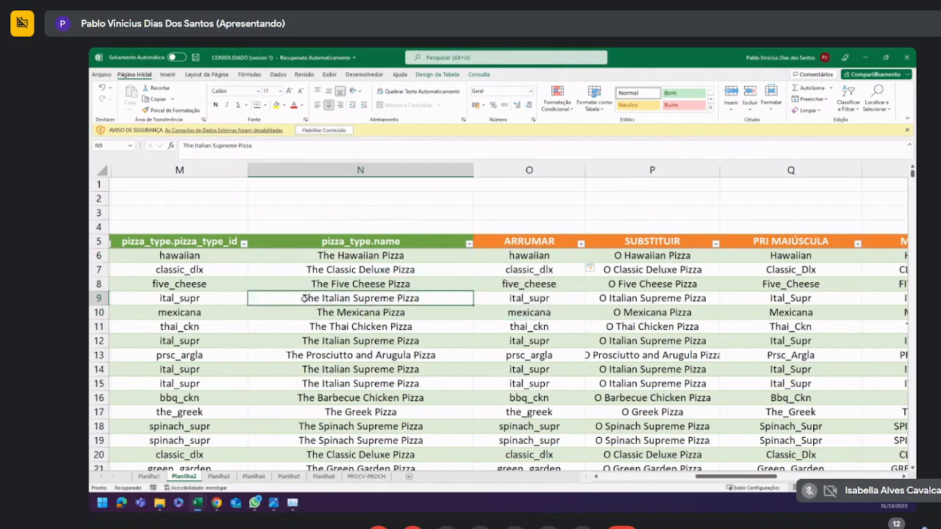
left_click(228, 254)
left_click(245, 145)
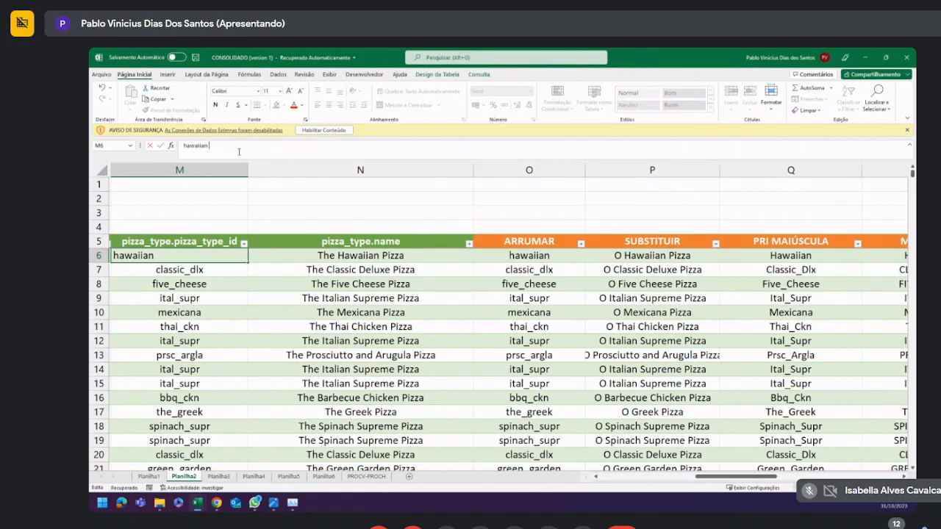
key("Return")
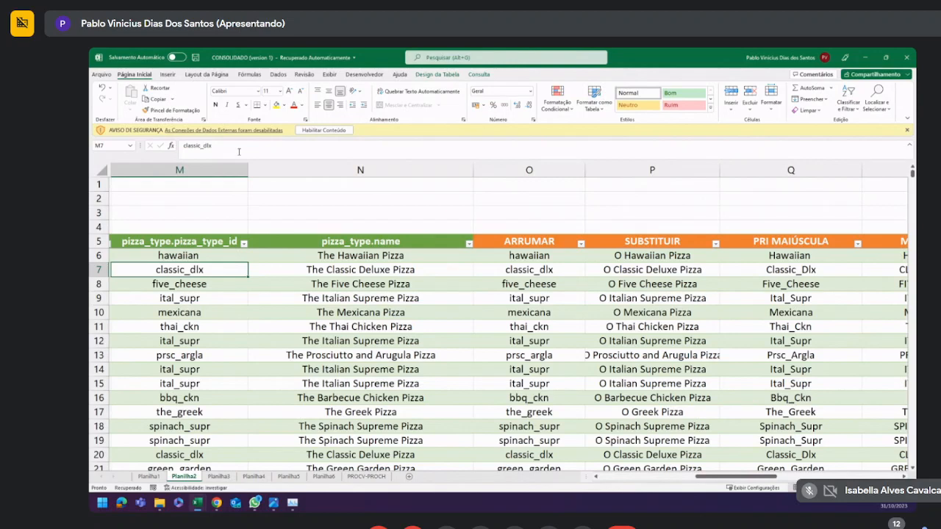
Add trailing spaces after hawaiian in the pizza_type.pizza_type_id cell M6.
left_click(535, 268)
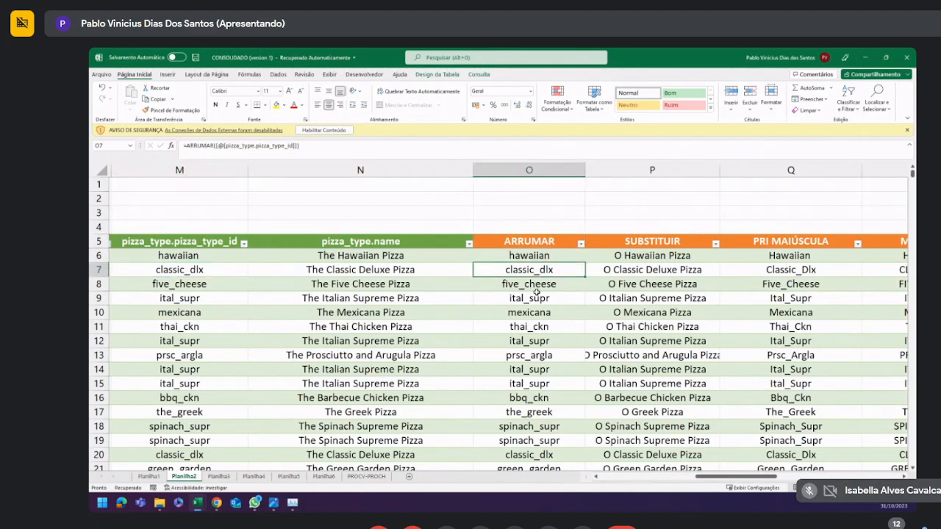
double_click(233, 258)
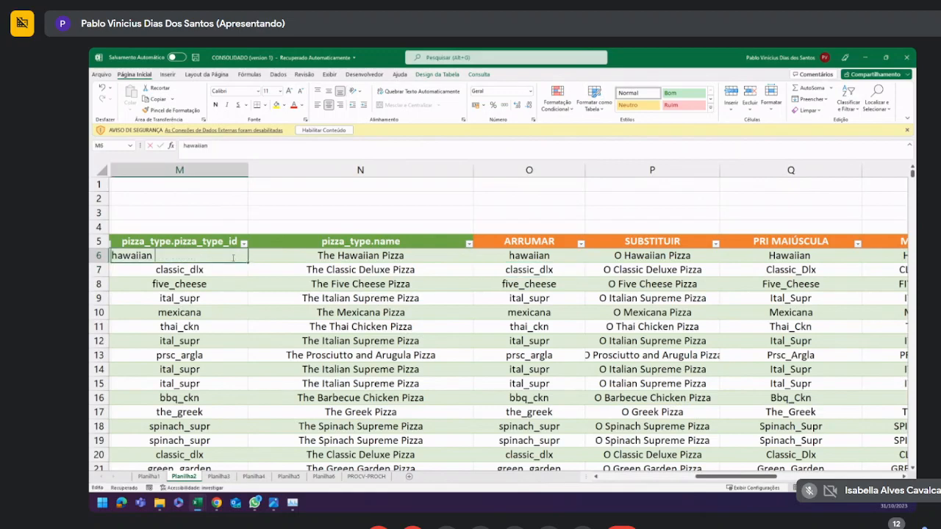
left_click(223, 150)
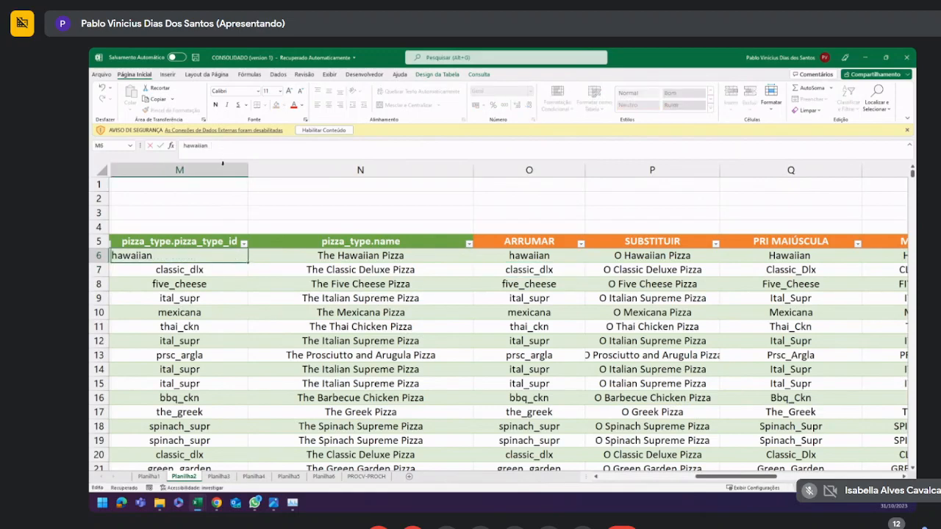
left_click(281, 209)
left_click(180, 255)
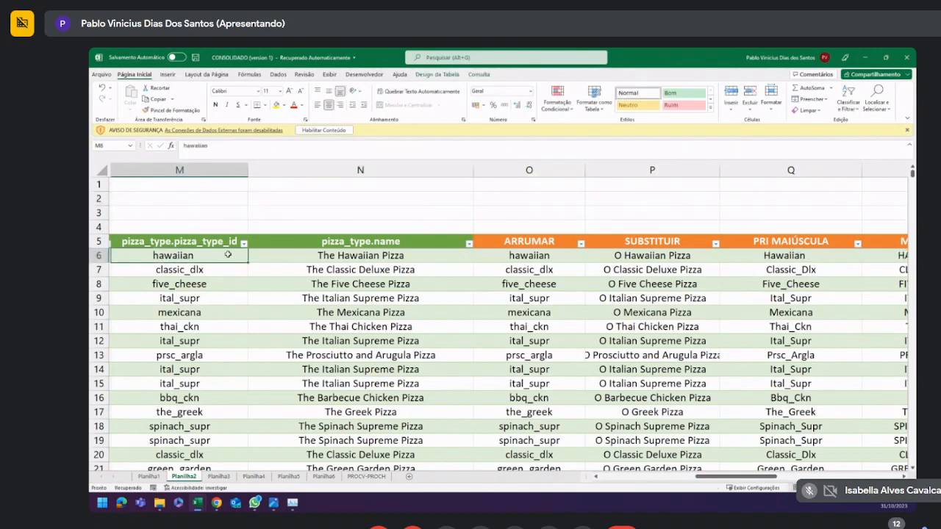
Paste the ARRUMAR result from O6 into O4 as values only and inspect the end of its text.
left_click(544, 257)
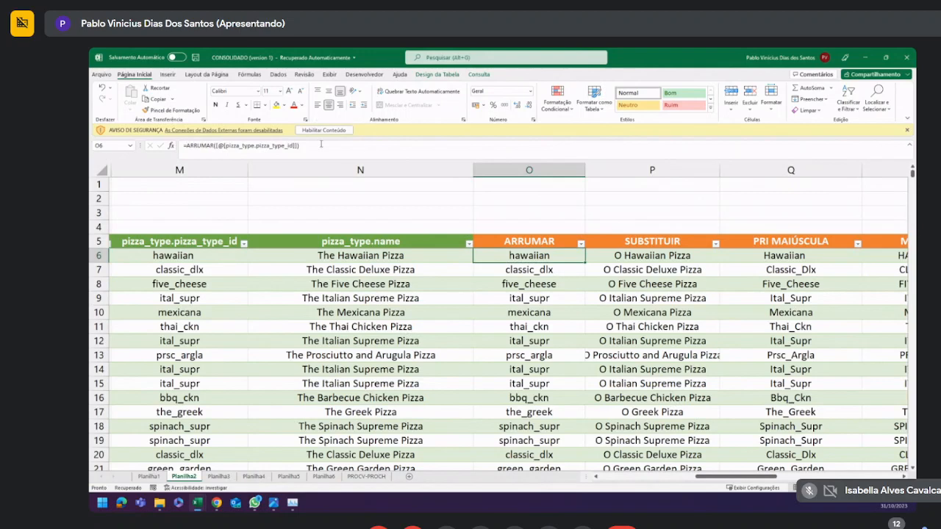
left_click(652, 297)
left_click(543, 257)
key("ctrl+c")
left_click(529, 224)
right_click(530, 232)
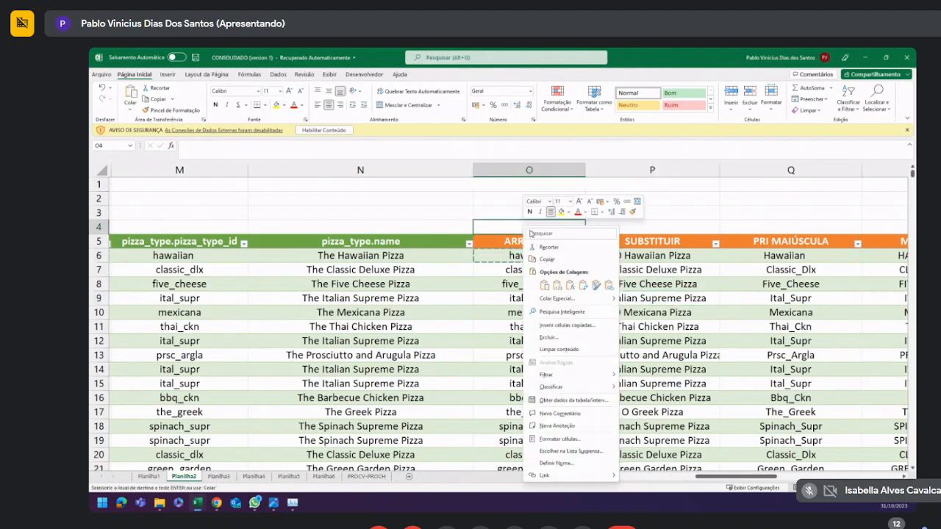
left_click(558, 285)
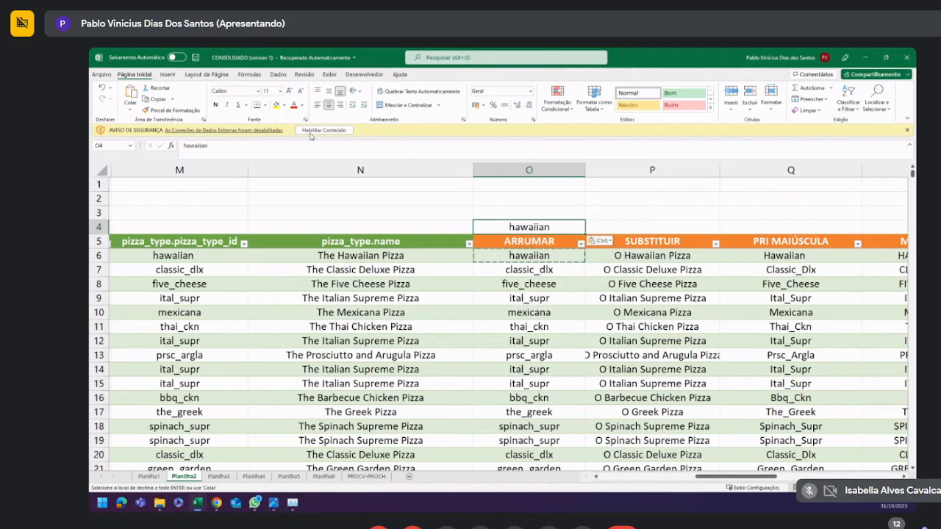
left_click(209, 146)
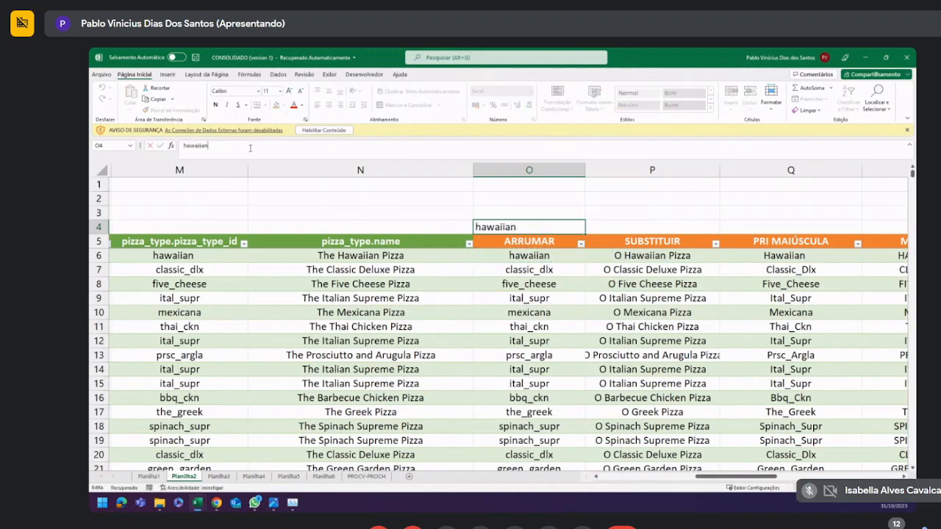
key("Escape")
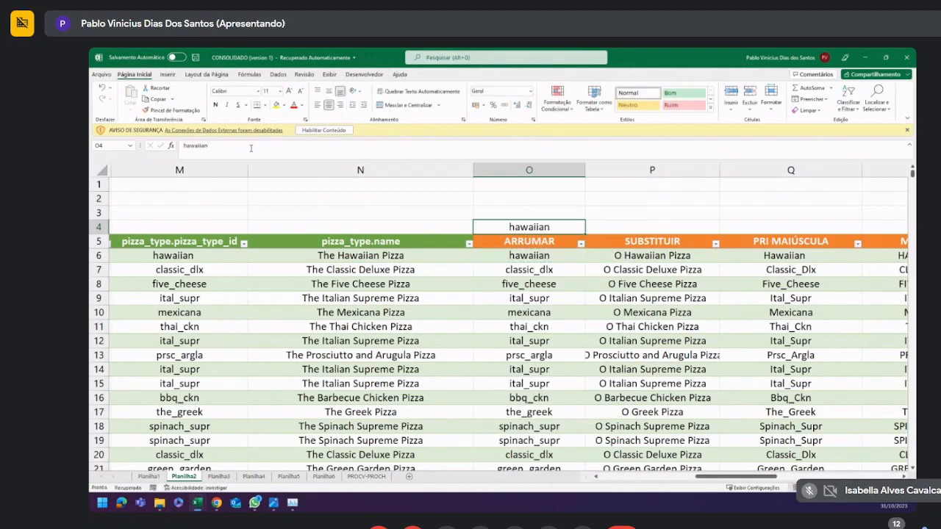
Insert a space in the middle of the M6 text so it reads haw aiian.
left_click(173, 256)
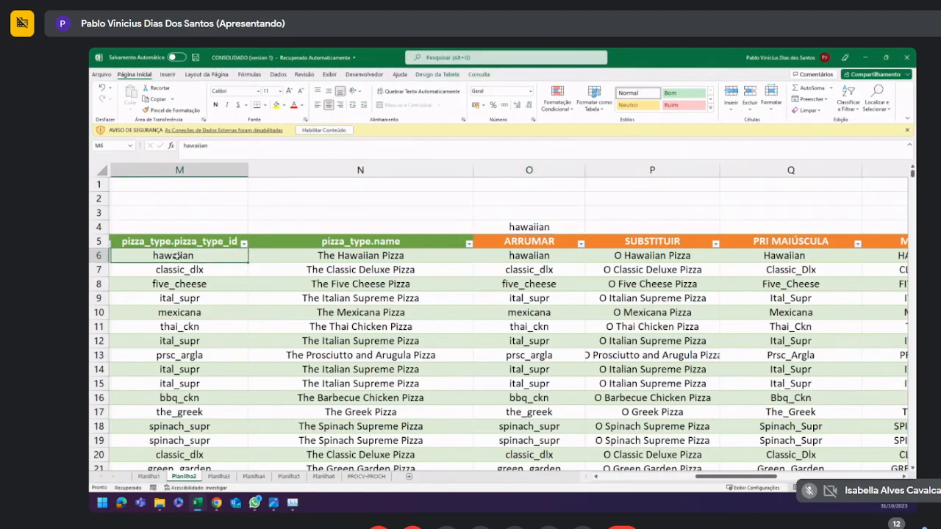
double_click(172, 256)
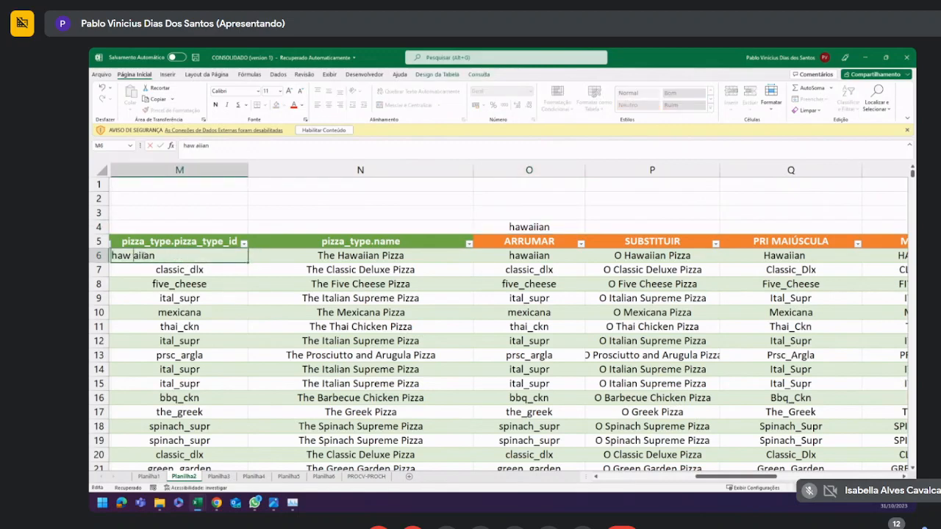
key("Return")
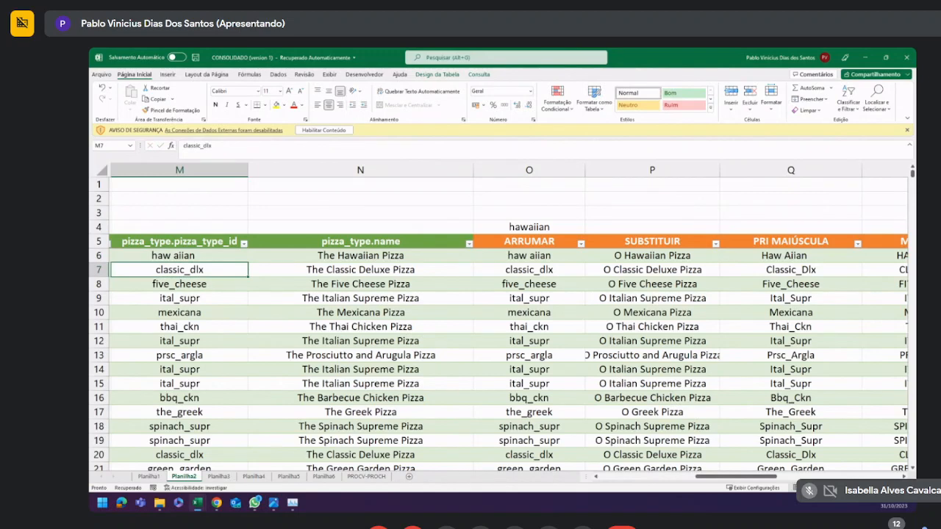
Remove the space in the middle of the M6 text so it reads hawaiian.
left_click(170, 255)
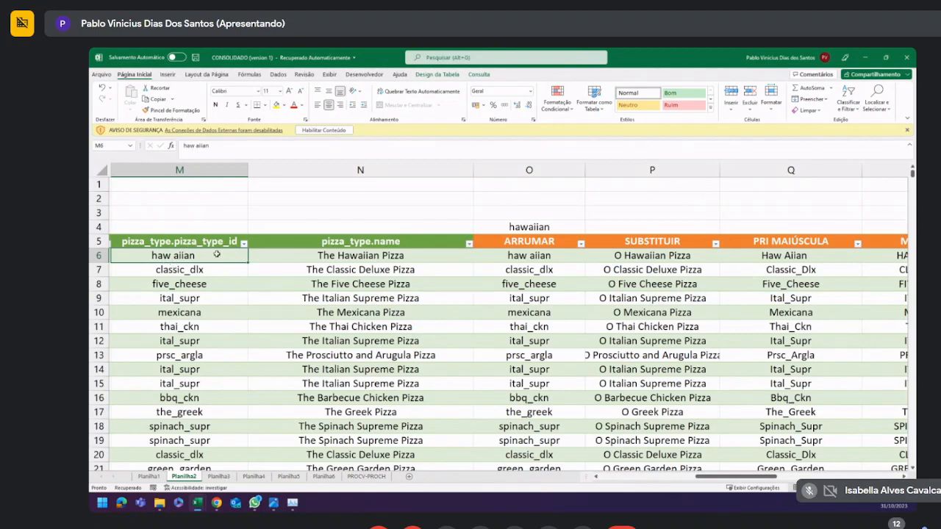
left_click(331, 197)
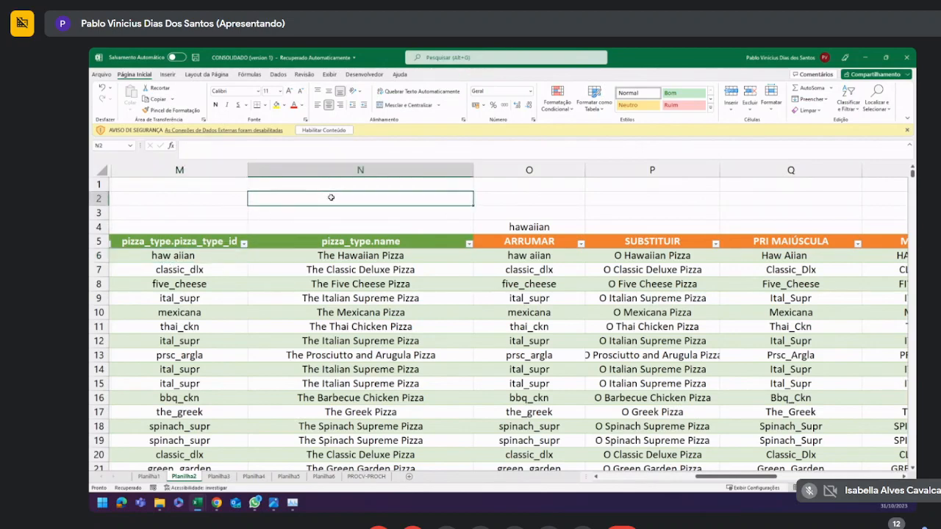
left_click(181, 256)
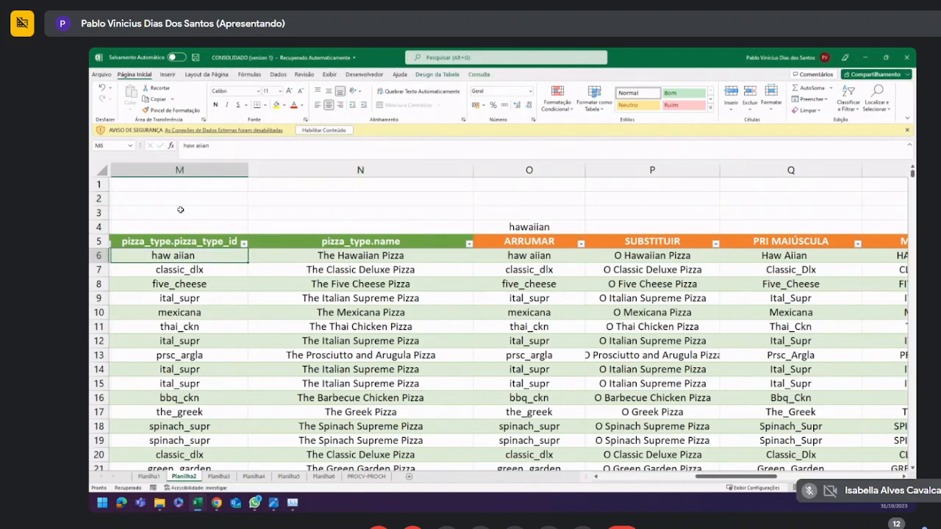
left_click(194, 147)
key("BackSpace")
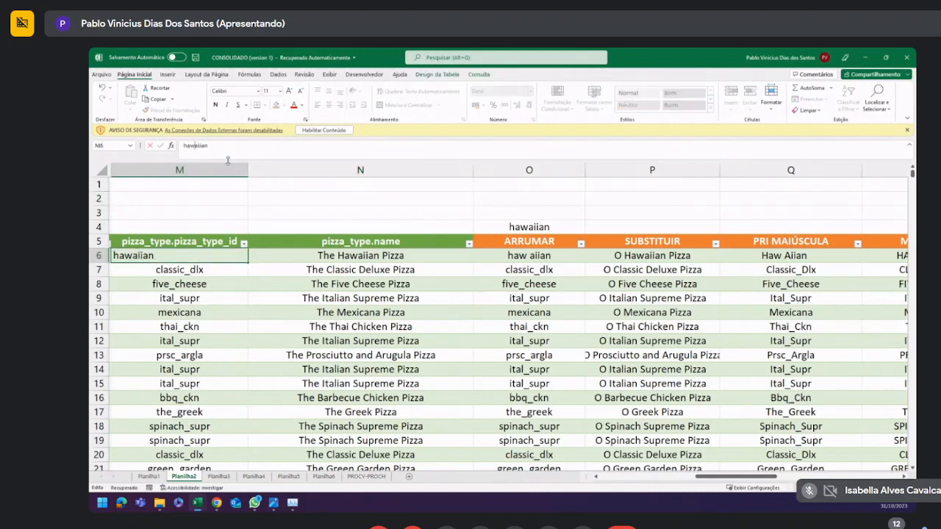
key("Return")
left_click(227, 257)
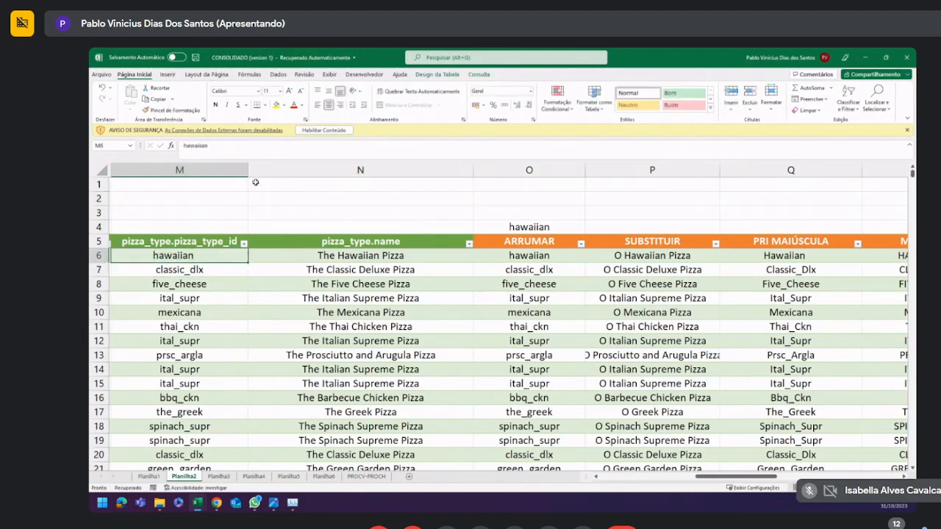
Clear the leftover "hawaiian" entry in cell O4 above the ARRUMAR header.
left_click(267, 153)
left_click(447, 197)
left_click(552, 223)
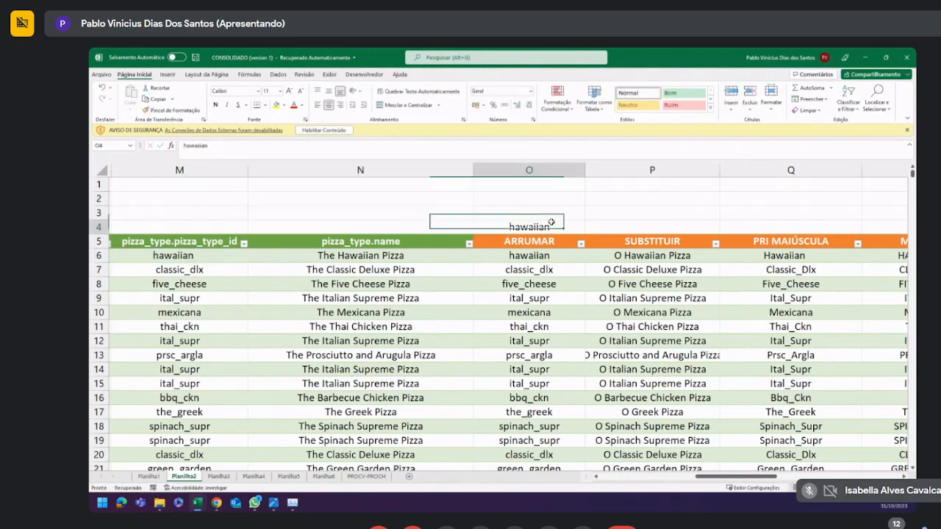
key("Delete")
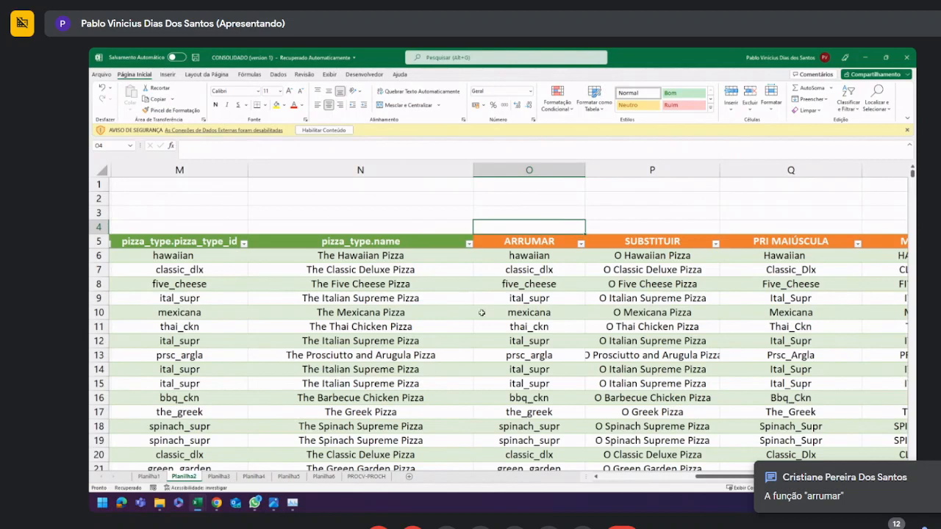
left_click(539, 237)
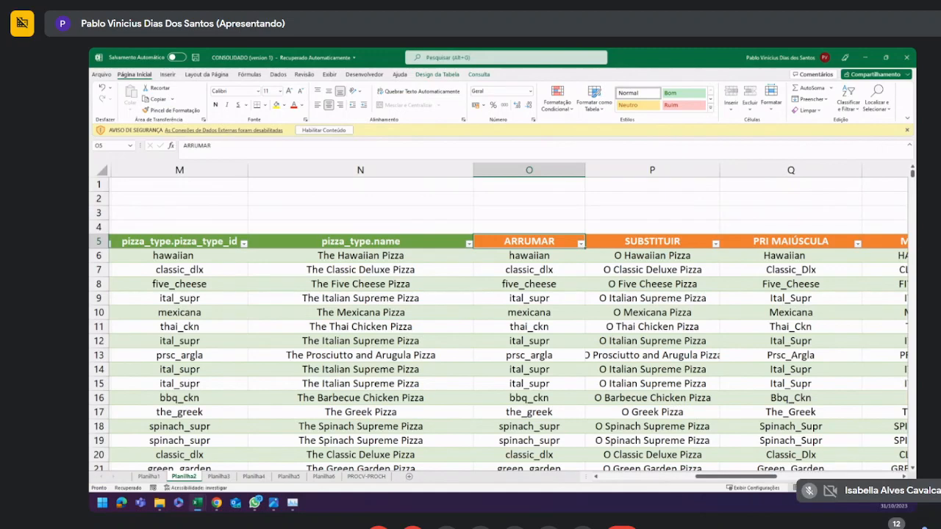
key("alt+Tab")
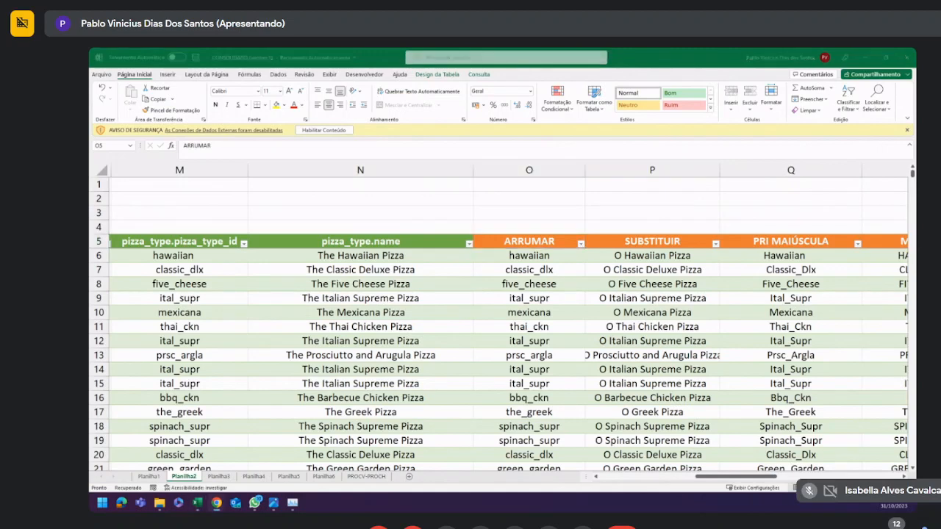
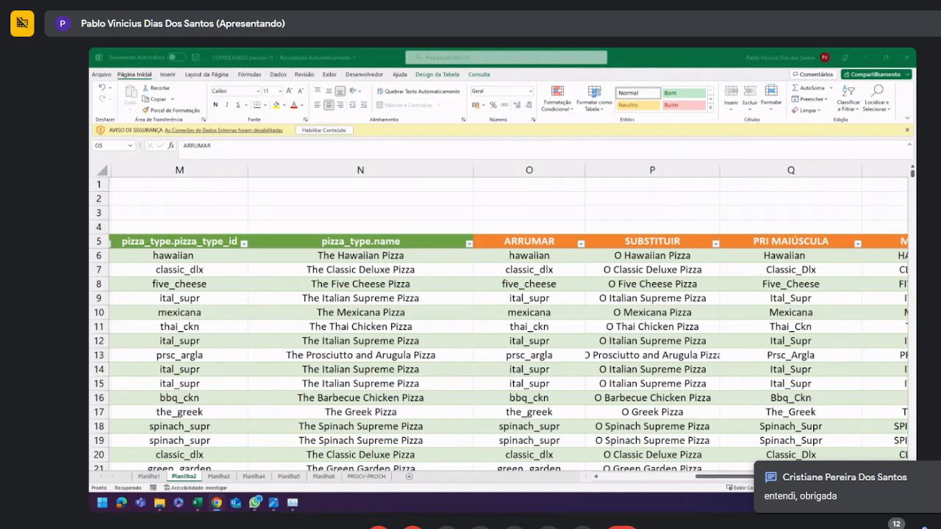
left_click(616, 313)
left_click(660, 287)
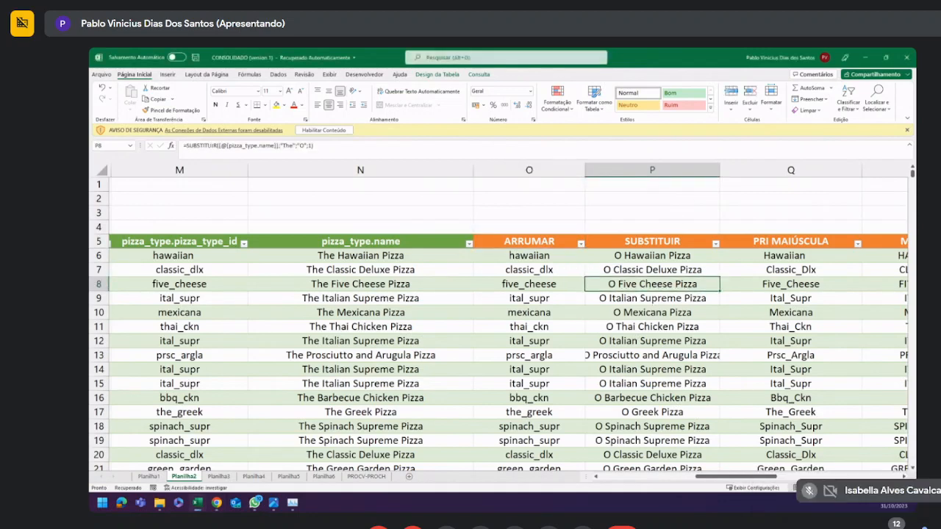
key("alt+Tab")
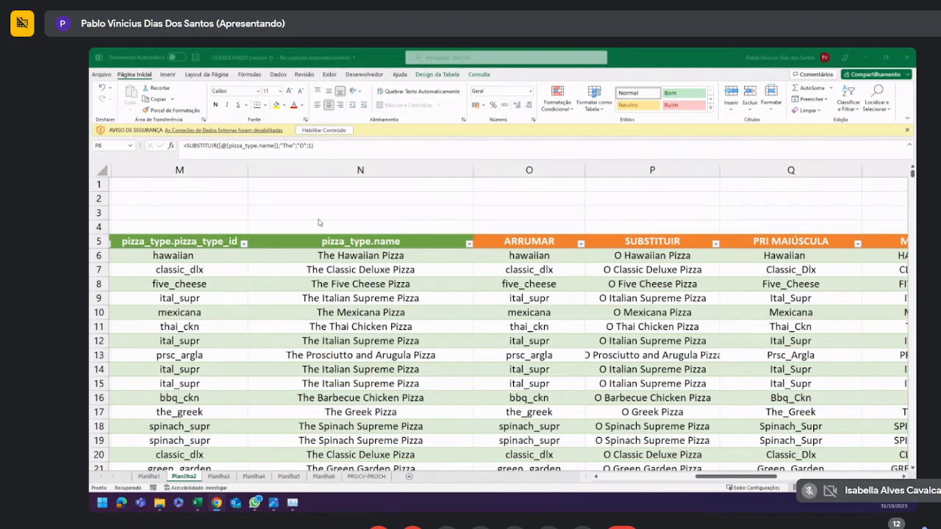
left_click(502, 239)
key("F2")
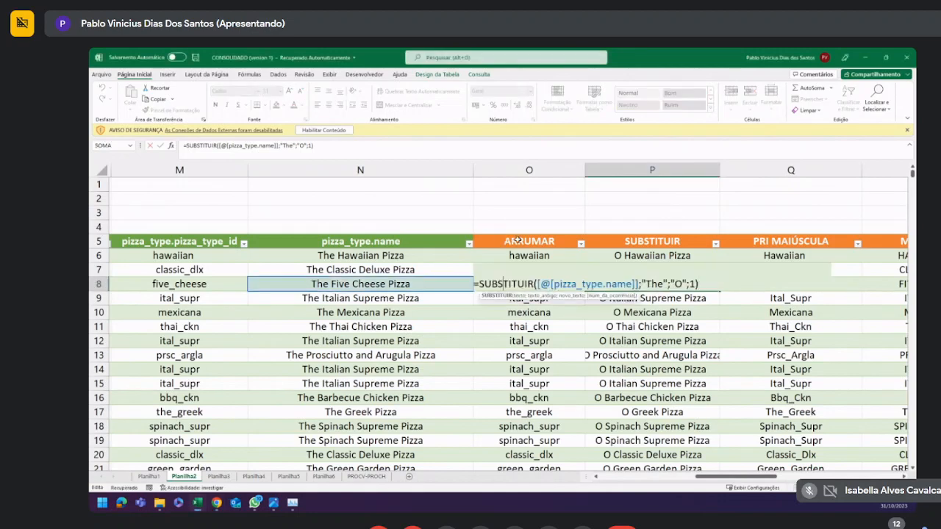
key("Escape")
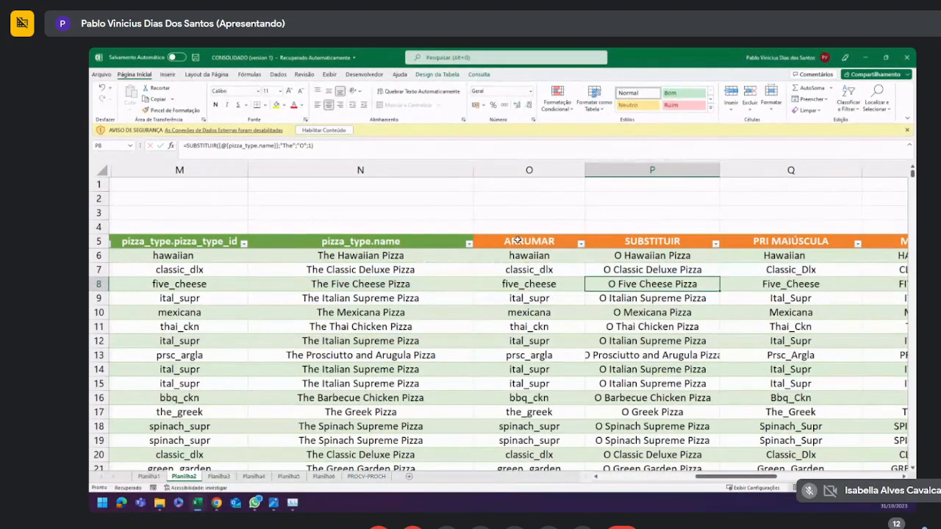
Insert two new table columns between pizza_type.name and ARRUMAR.
right_click(517, 239)
mouse_move(563, 326)
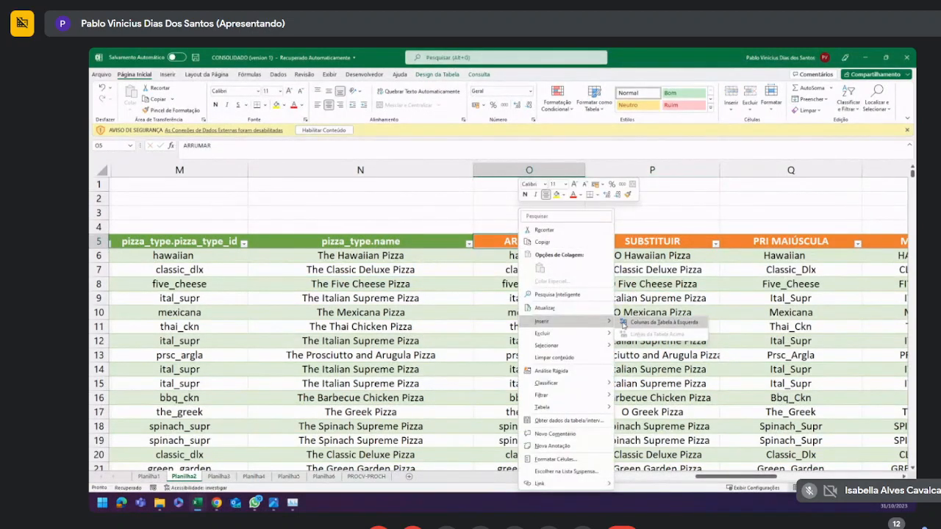
left_click(647, 322)
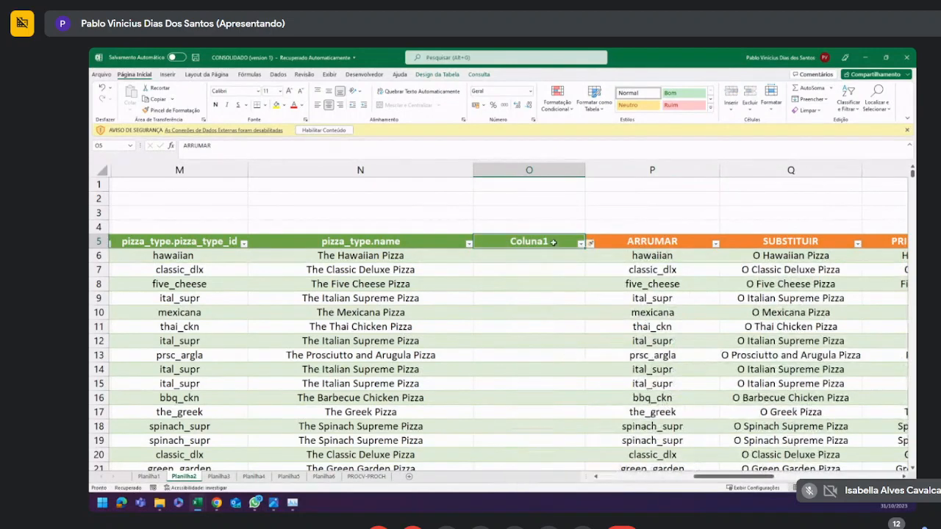
right_click(558, 251)
mouse_move(587, 321)
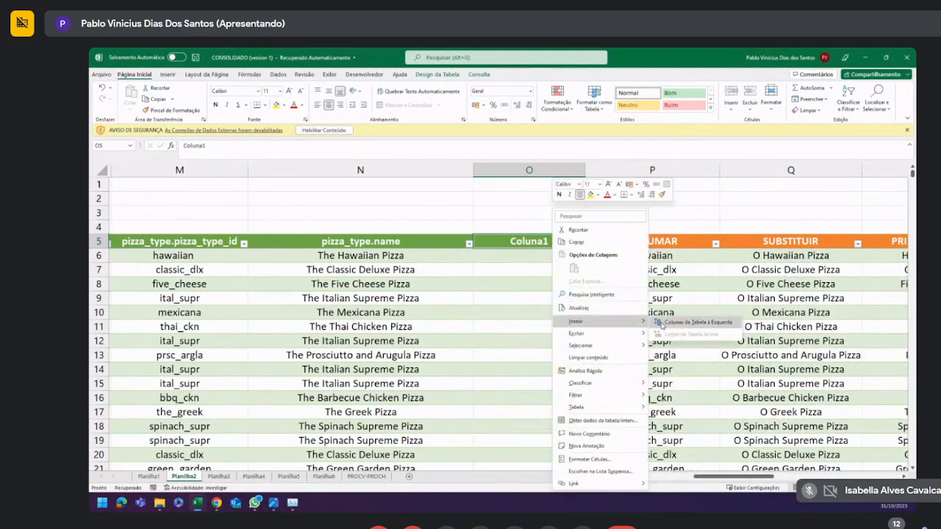
left_click(658, 322)
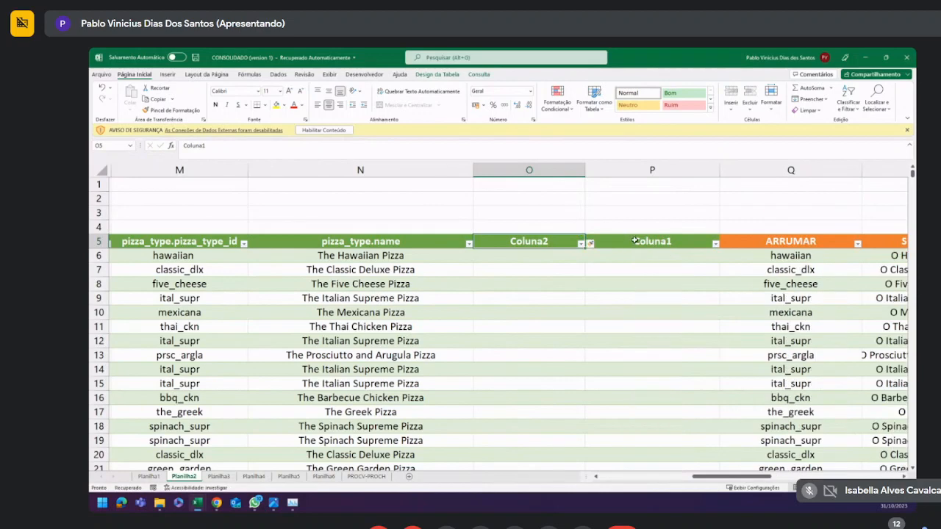
Insert two more table columns before the pair of blank columns just added, using both their headers as the selection.
left_click(634, 241)
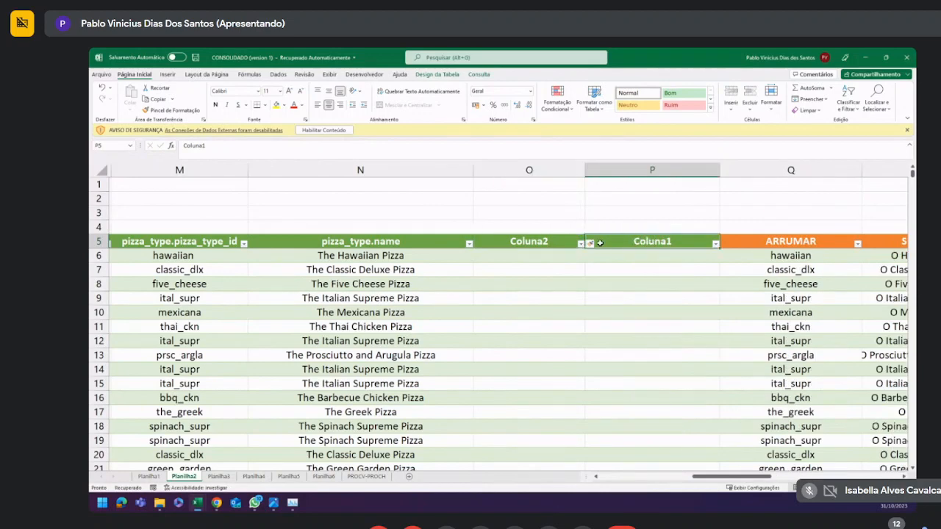
left_click_drag(600, 243, 567, 244)
right_click(567, 244)
mouse_move(604, 324)
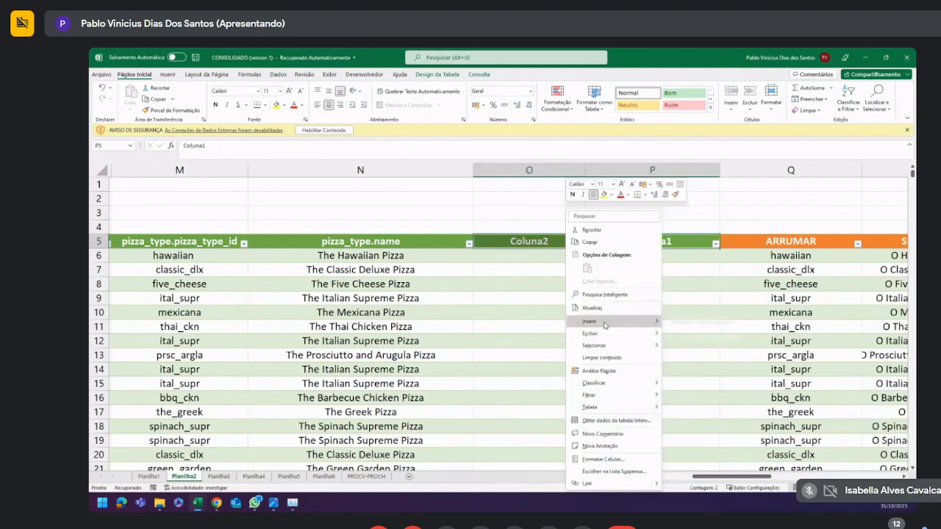
left_click(674, 323)
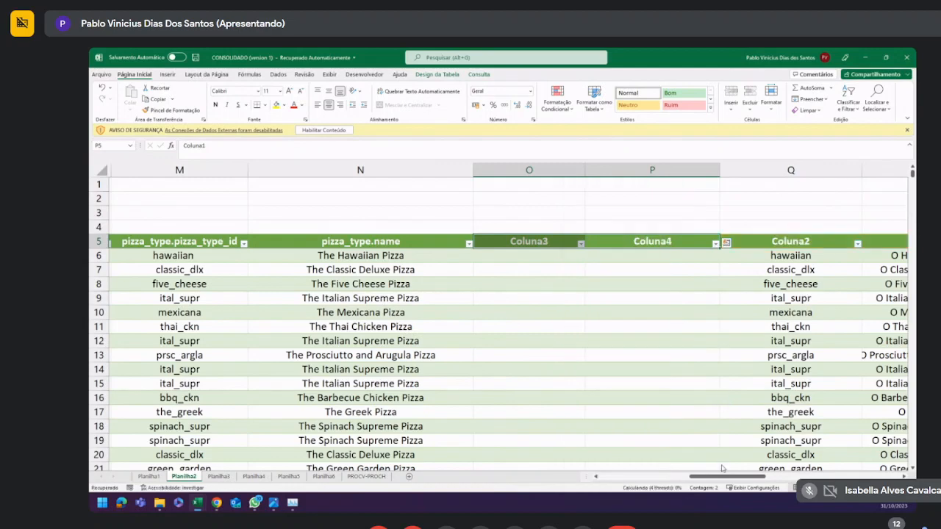
Fill the headers of the four new blank columns, O5 to R5, with the orange theme colour.
left_click_drag(735, 477, 760, 477)
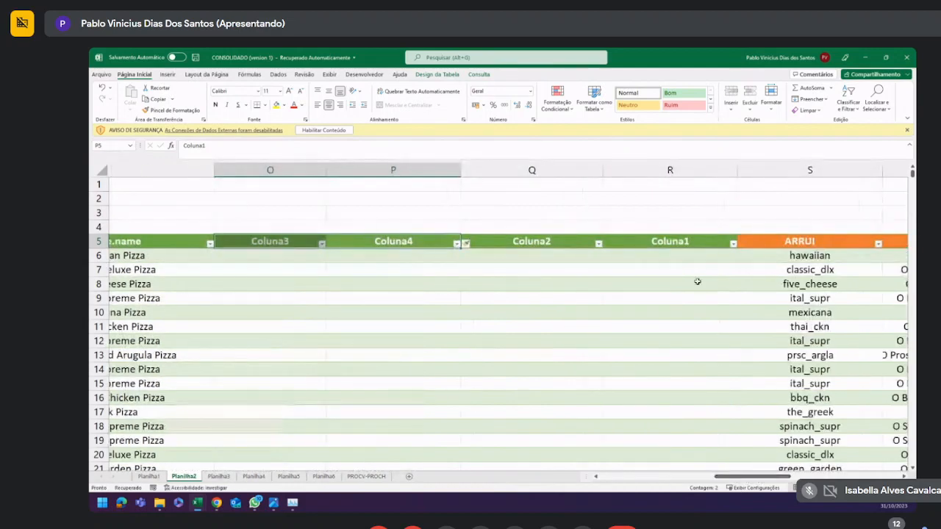
left_click_drag(683, 243, 293, 245)
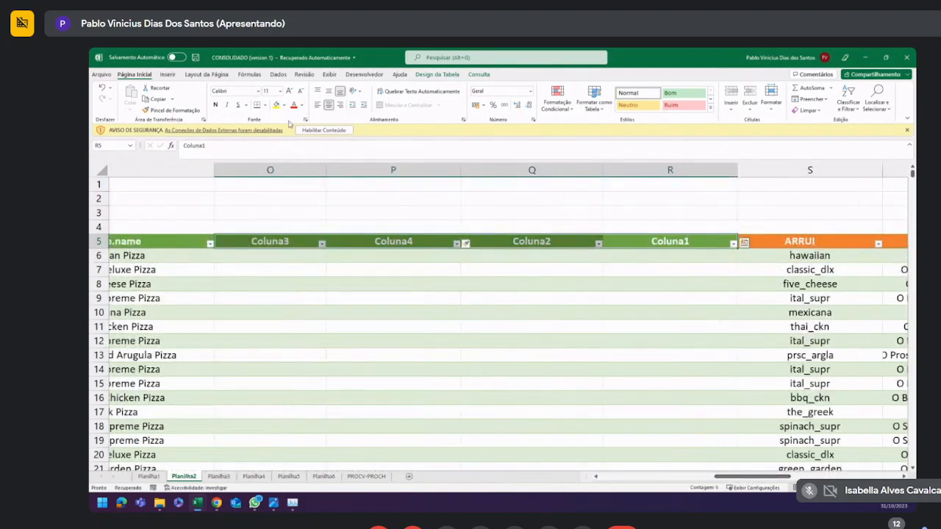
left_click(284, 105)
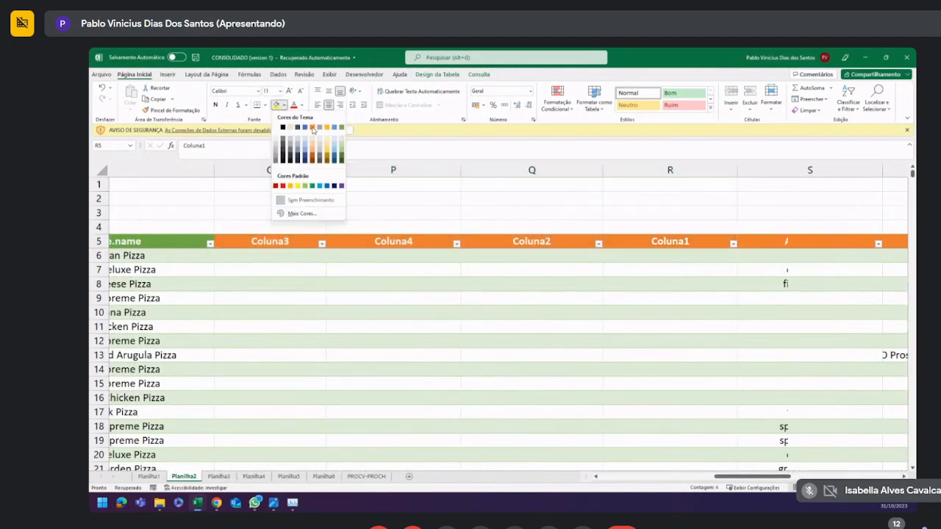
left_click(312, 128)
left_click(393, 284)
Rename the header of the first new column, cell O5, as SE.
left_click(294, 245)
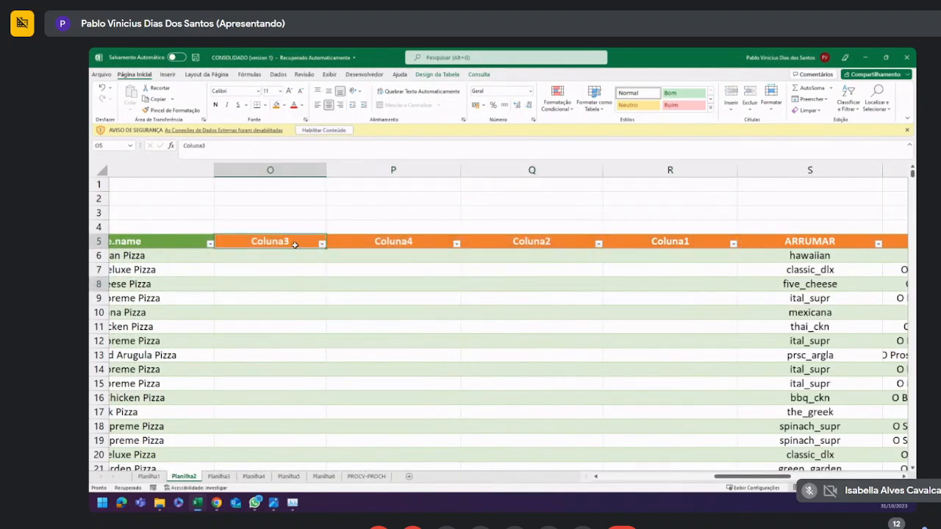
type("SE")
left_click(296, 268)
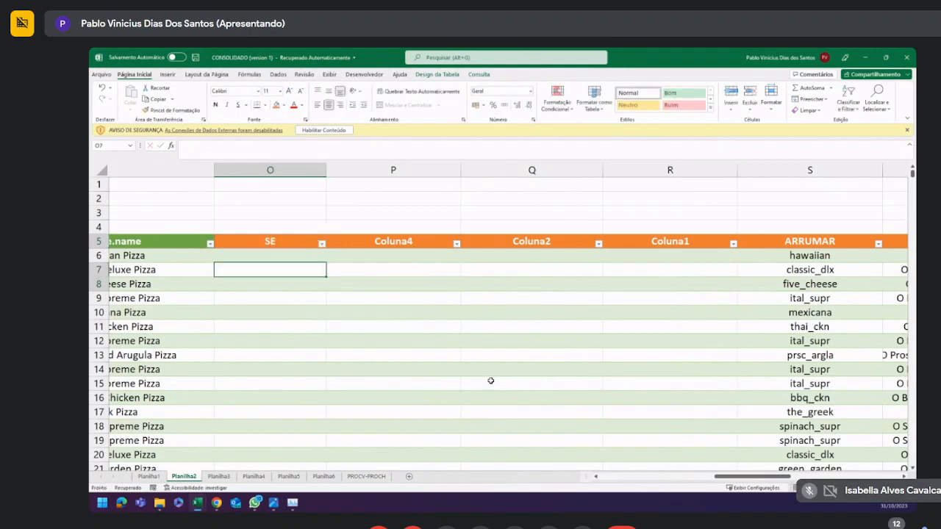
Begin an SE formula in cell O6 whose logical test checks whether the row's pizzas.size equals "M".
left_click_drag(747, 477, 702, 471)
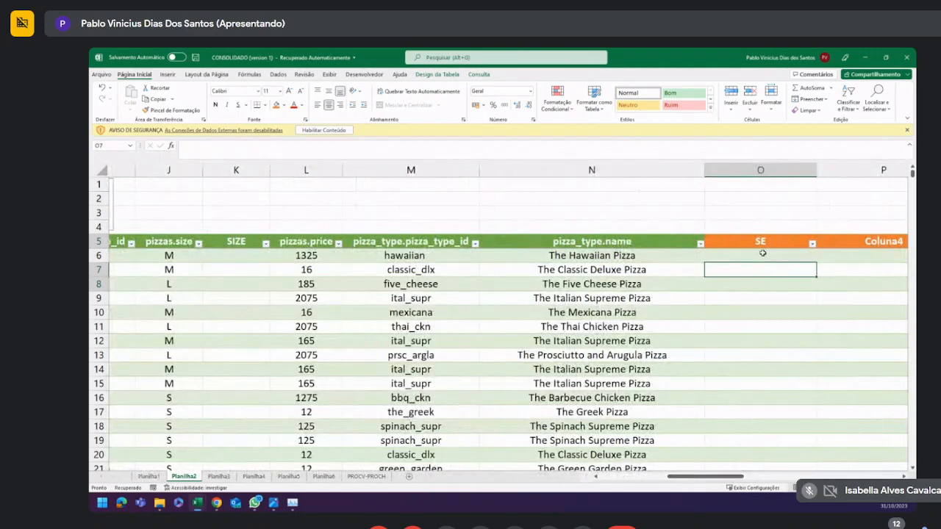
left_click(760, 255)
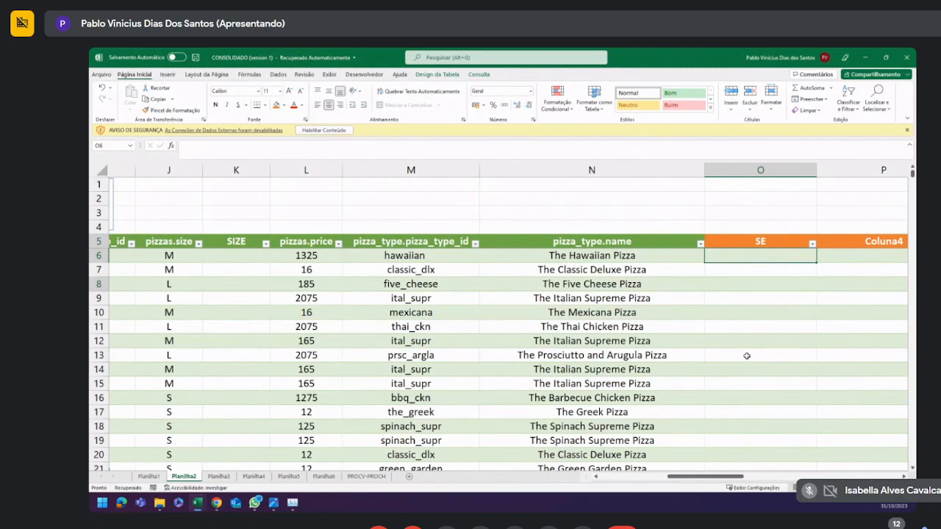
type("=SE")
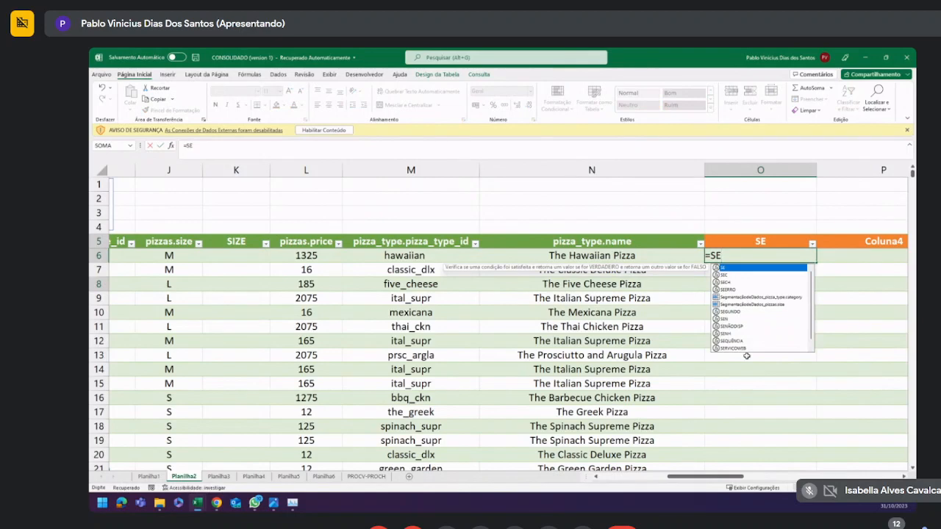
left_click(516, 151)
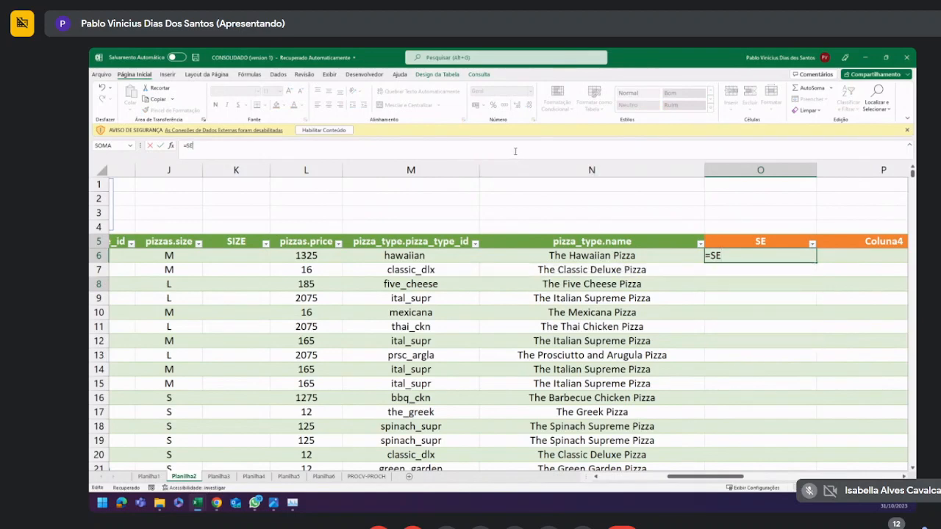
type("(")
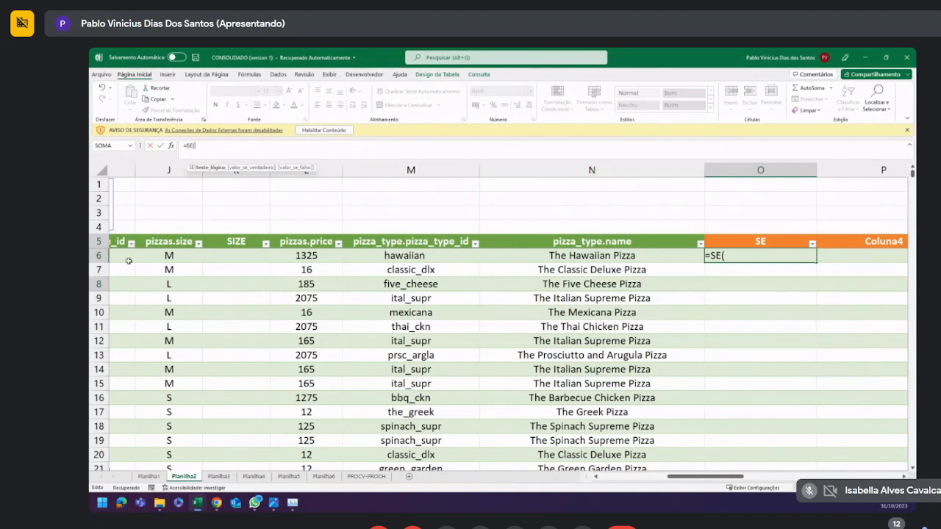
left_click(173, 255)
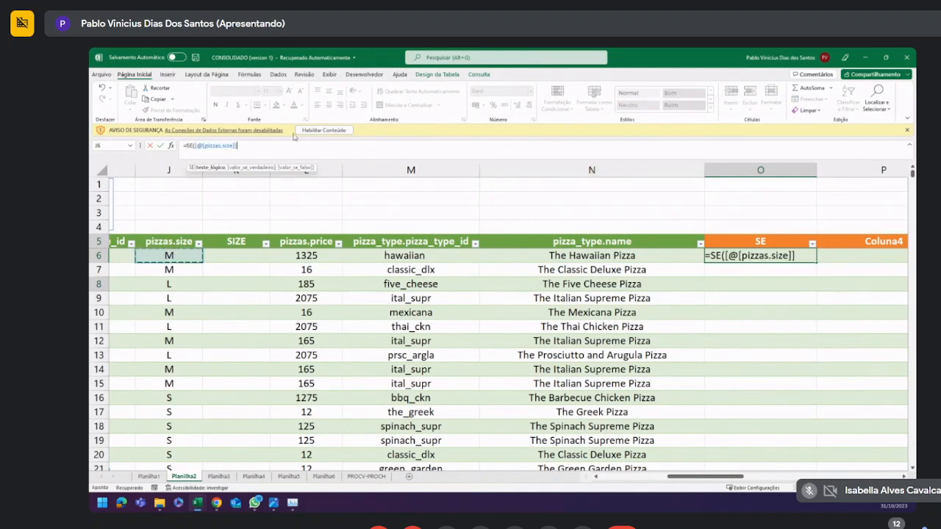
type("=\"M")
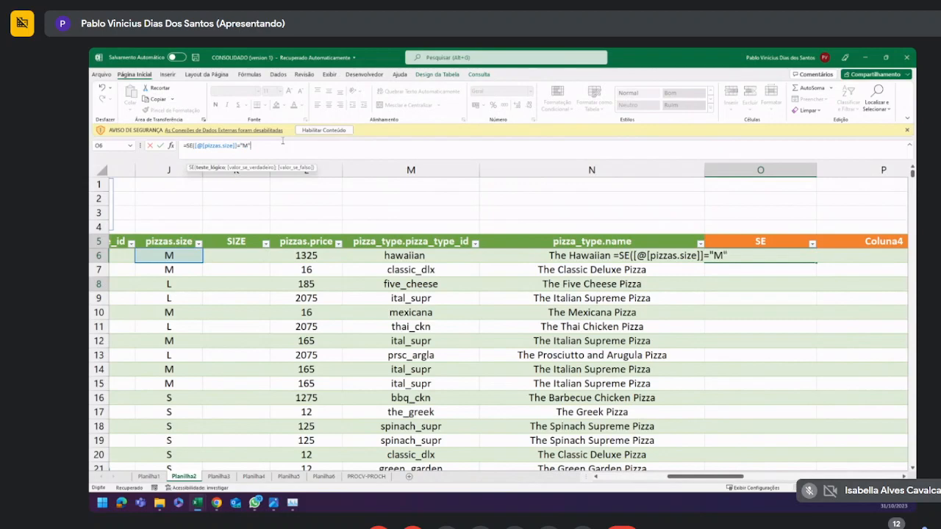
Add "MÉDIA" as the value-if-true argument of the SE formula, followed by a semicolon.
type("\";\"ME")
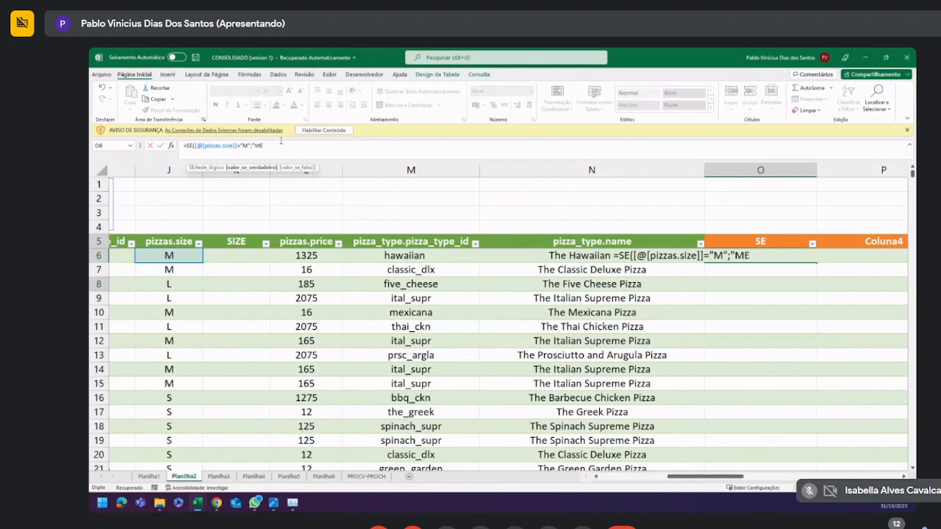
key("BackSpace")
type("ÉDIA\";")
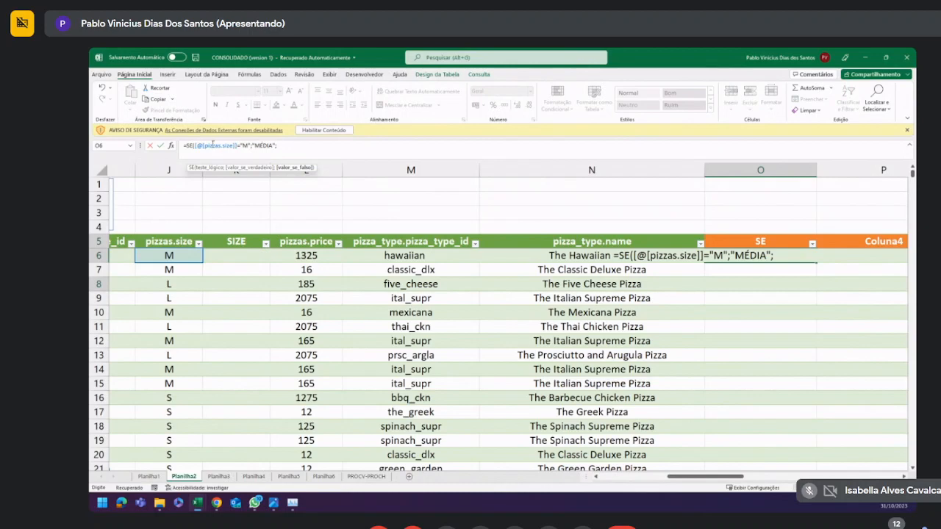
Examine the logical test and the value-if-true argument of the SE formula in O6.
left_click(227, 145)
mouse_move(235, 146)
left_mouse_down()
mouse_move(196, 145)
mouse_move(245, 146)
left_mouse_up()
left_click(246, 145)
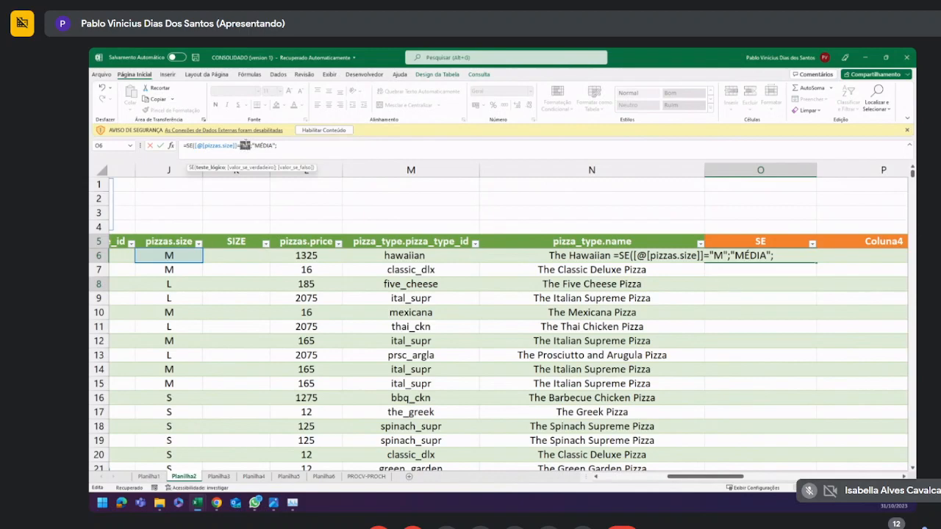
left_click(250, 145)
left_click_drag(251, 146, 194, 146)
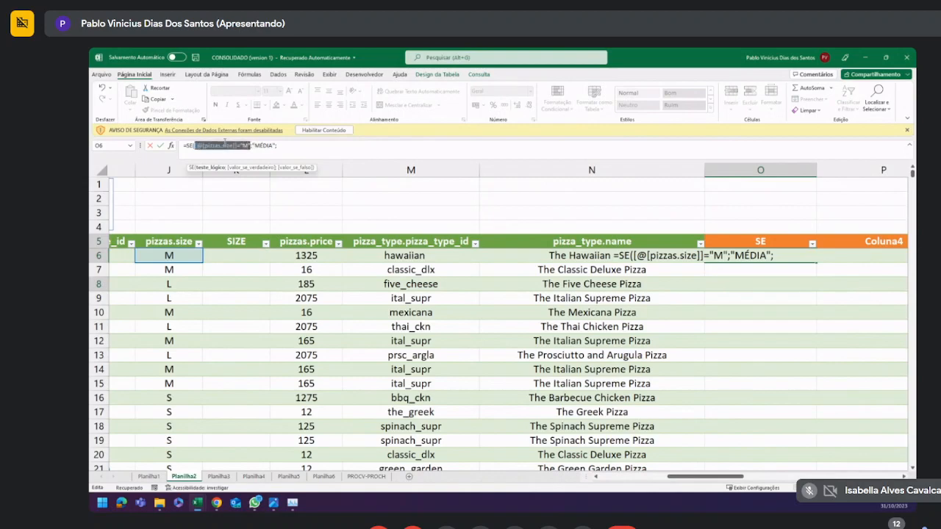
left_click_drag(276, 145, 252, 145)
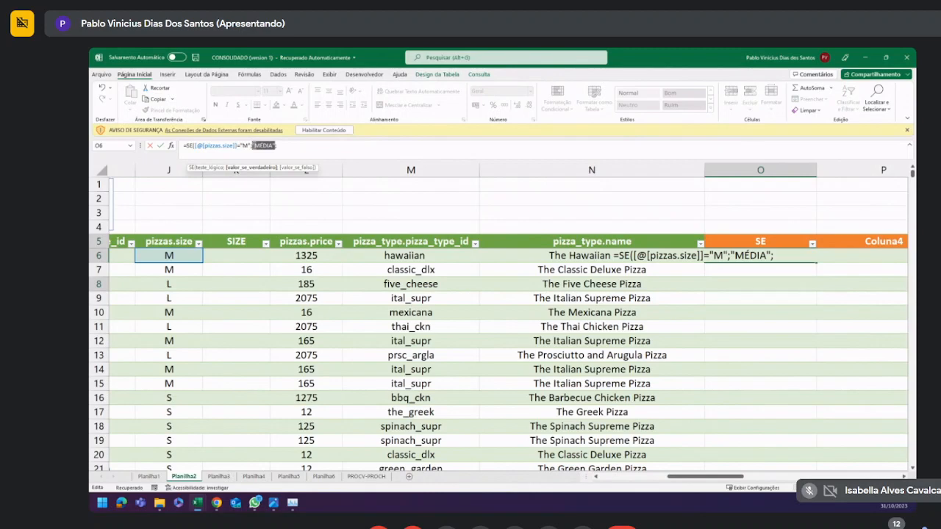
left_click(257, 146)
Complete the SE formula in O6 with the row's pizzas.size as the value-if-false argument and enter it.
left_click(287, 146)
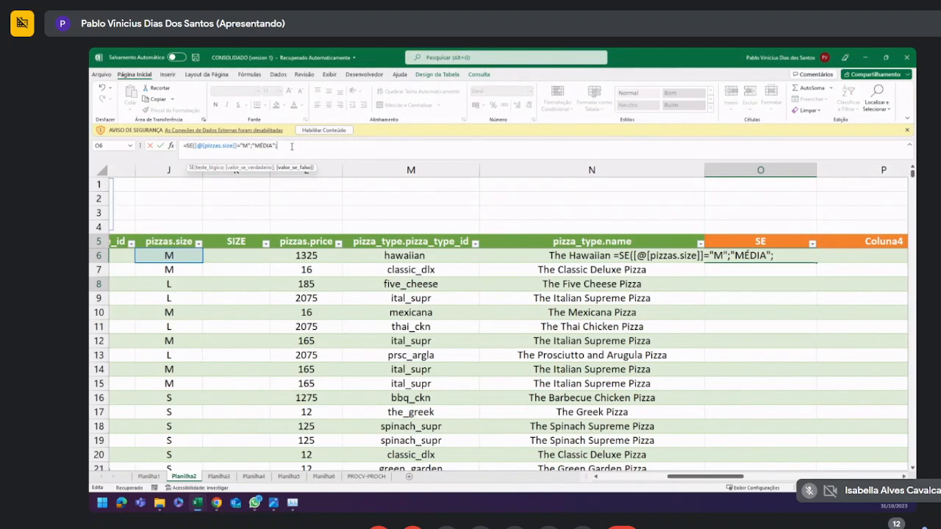
left_click(182, 254)
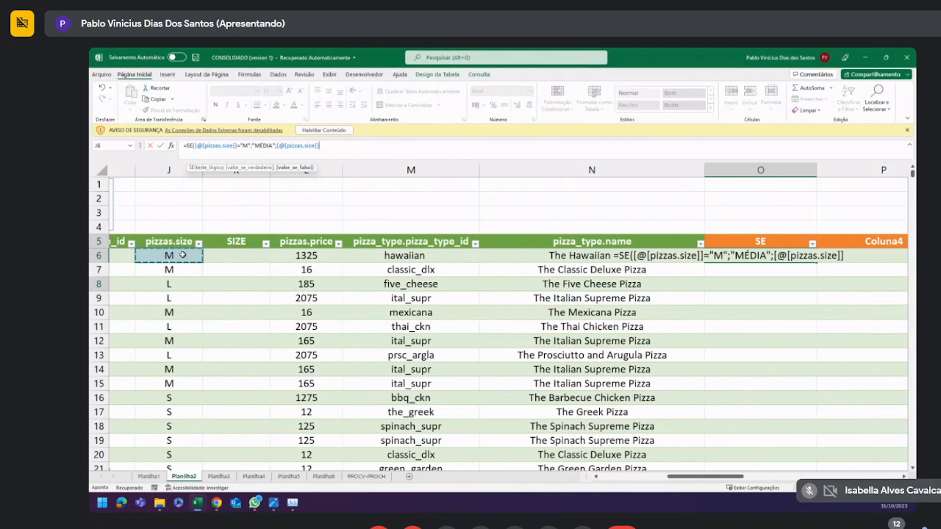
type(")")
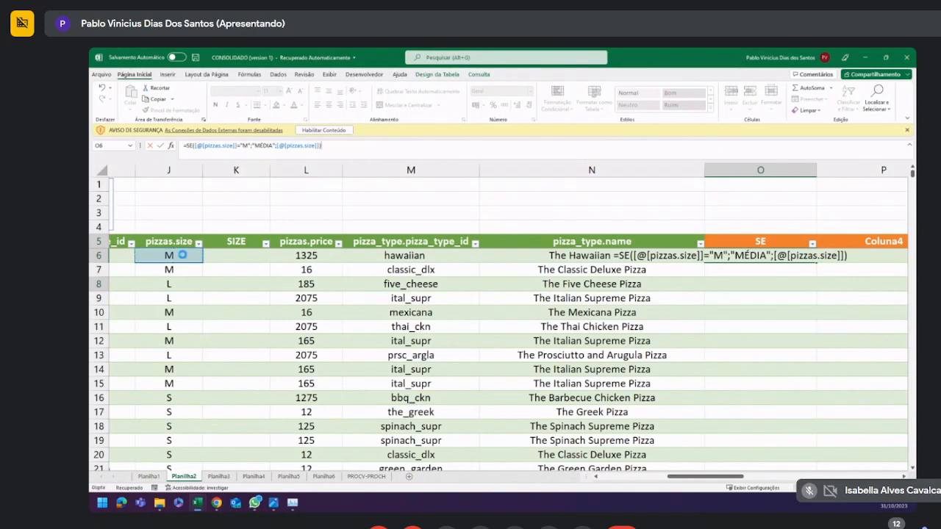
key("Return")
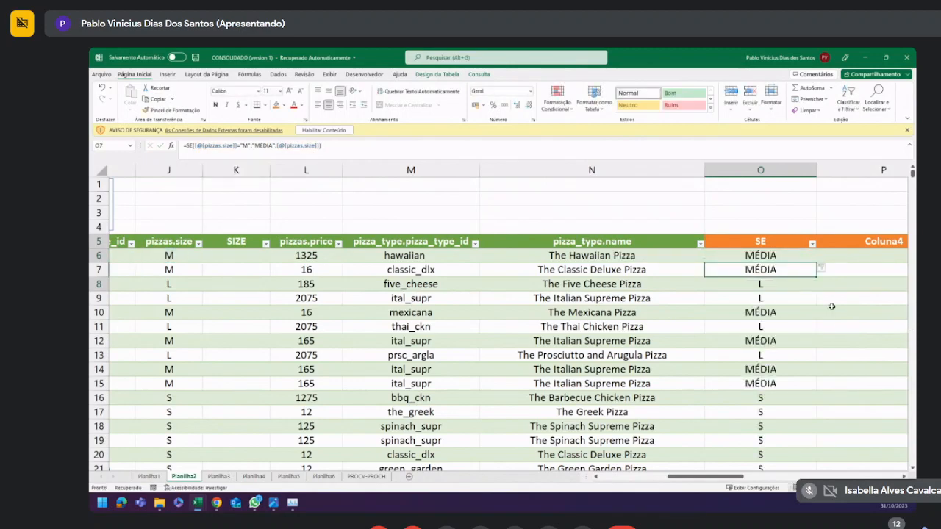
Compare the pizzas.size codes with the SE column results across the table rows.
left_click(94, 254)
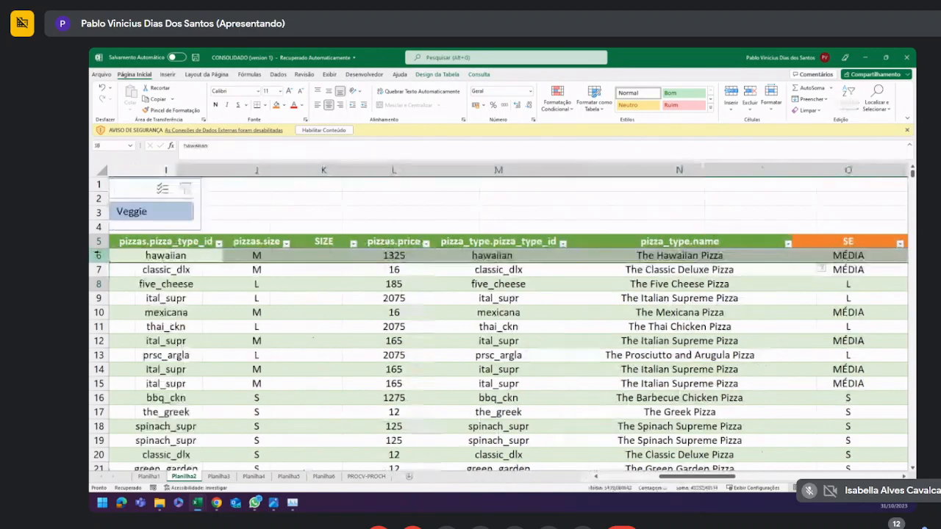
mouse_move(703, 478)
left_mouse_down()
mouse_move(735, 479)
mouse_move(708, 478)
left_mouse_up()
left_click(144, 254)
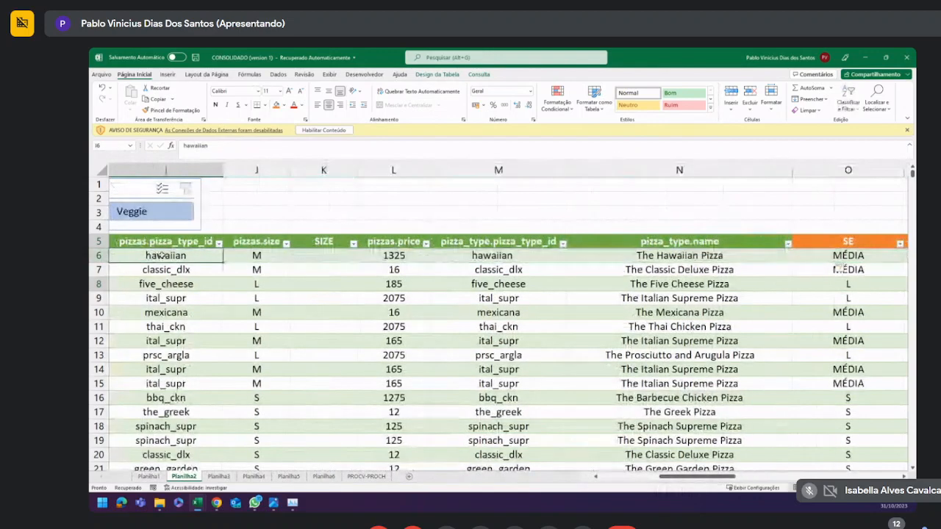
left_click_drag(278, 259, 849, 425)
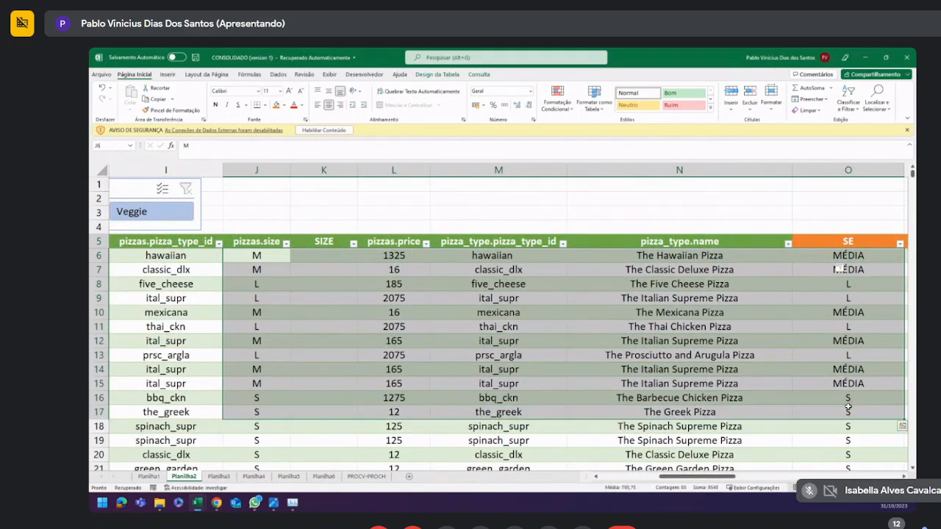
left_click(864, 298)
Rename the header of the second orange column, cell P5, as SES.
scroll(718, 478, "right", 5)
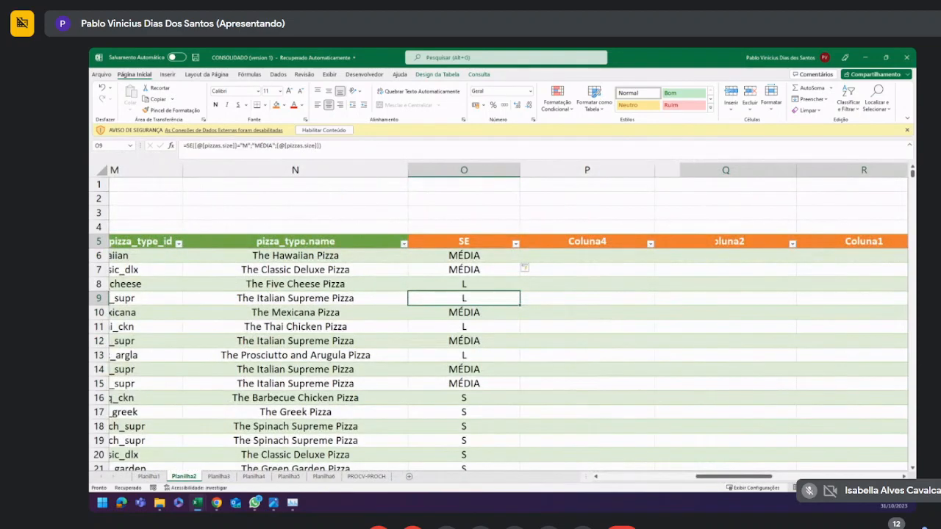
left_click(571, 241)
type("S")
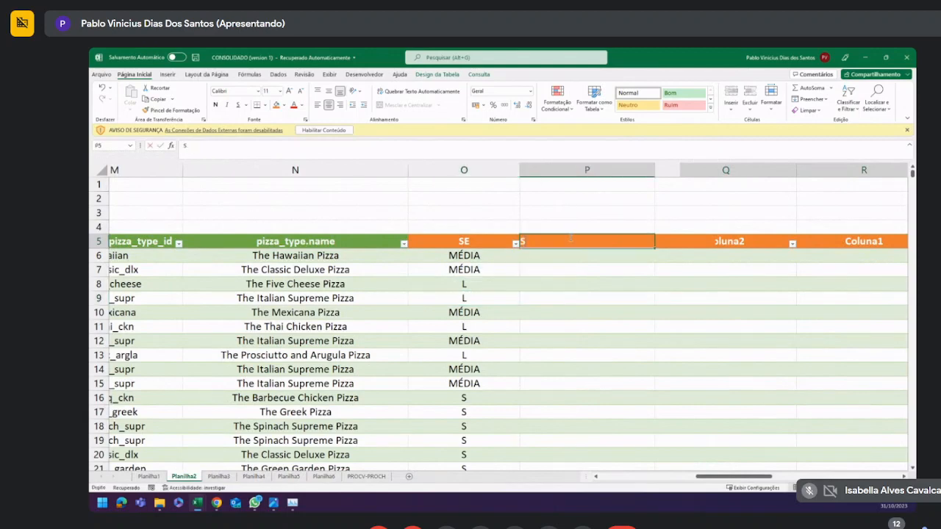
type("ES")
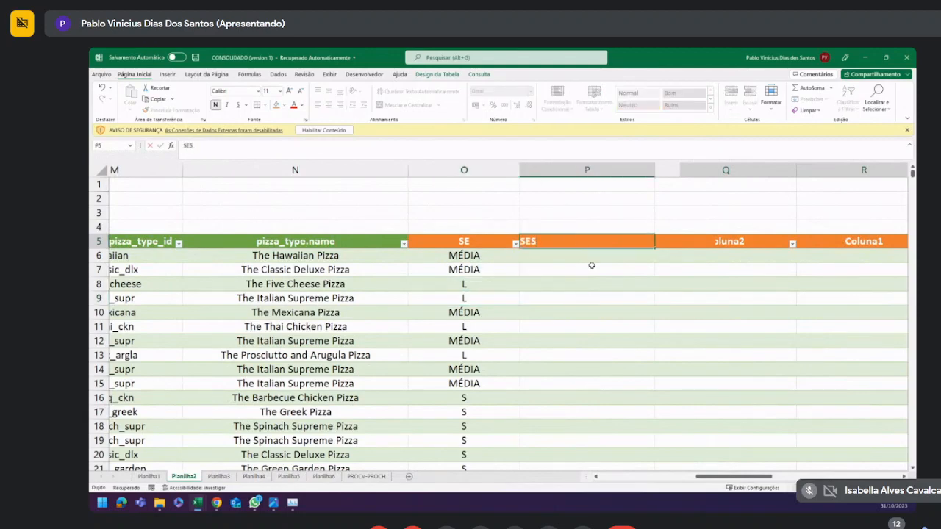
key("Return")
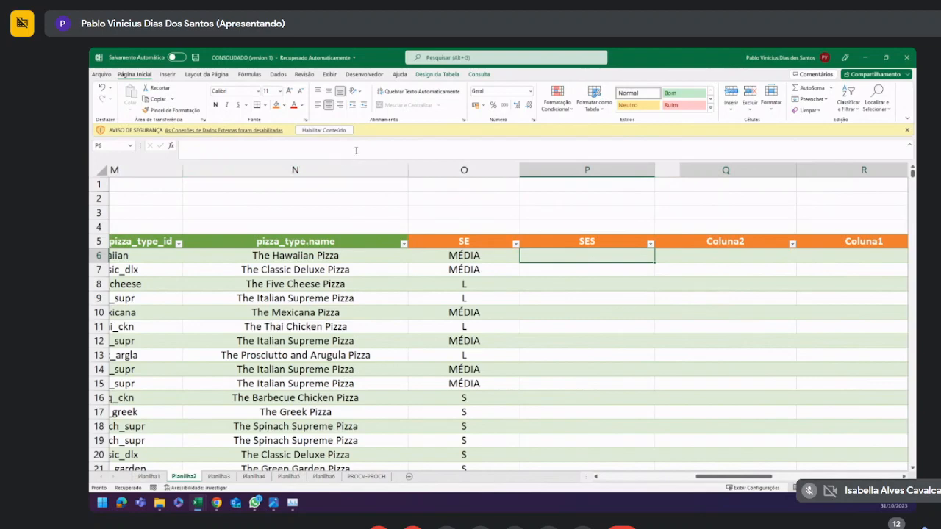
Begin a SES formula in cell P6 that returns "MÉDIA" when the row's pizzas.size equals "M", followed by a semicolon.
left_click(356, 150)
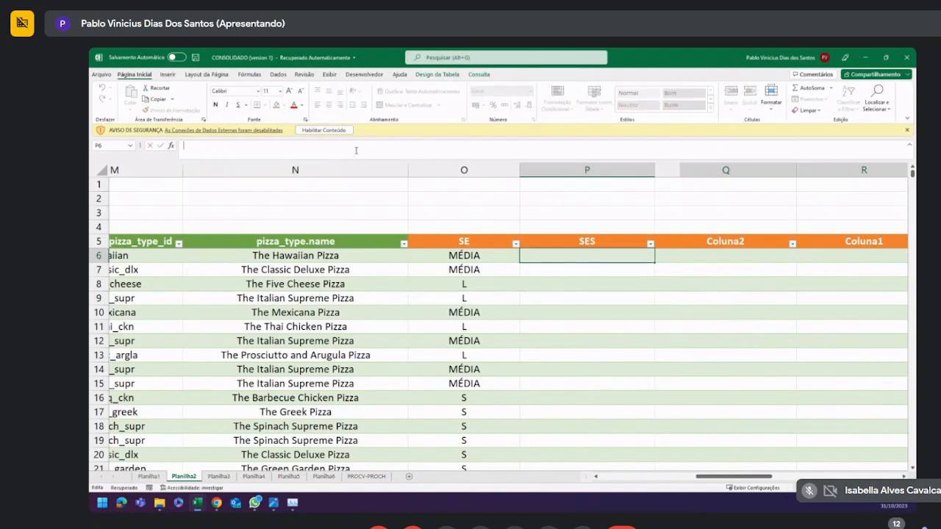
type("=SES(")
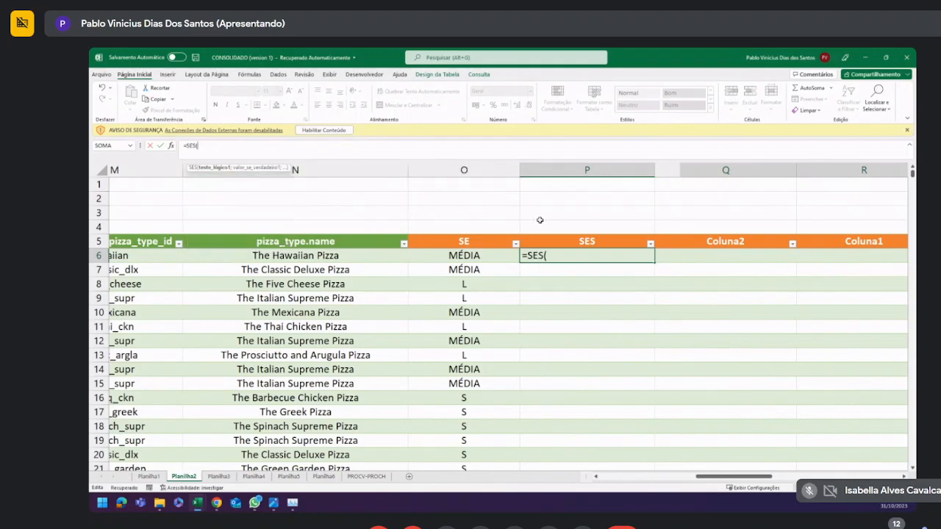
left_click_drag(724, 478, 695, 471)
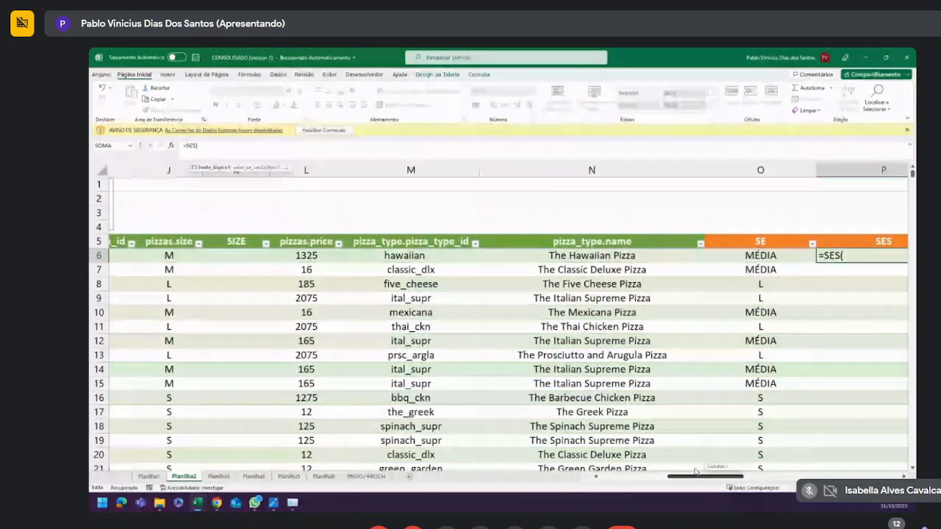
left_click(174, 255)
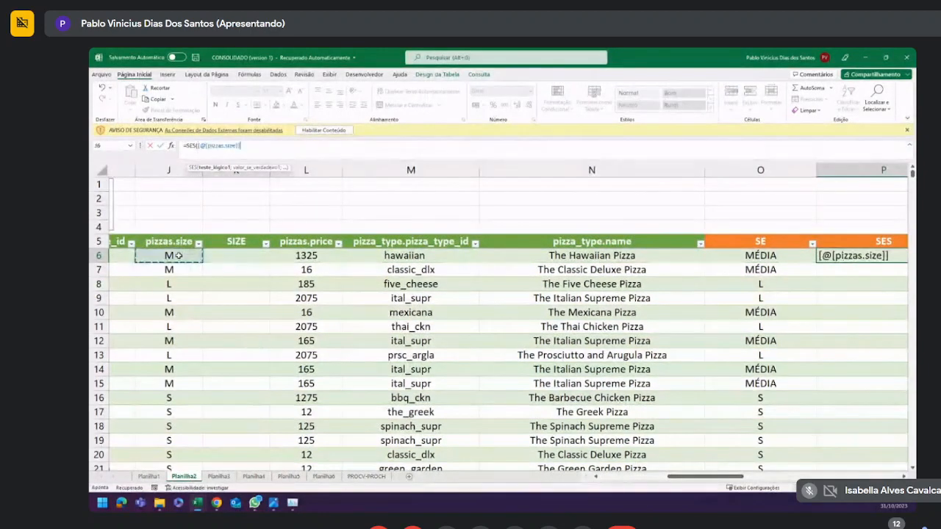
left_click(275, 152)
type("=")
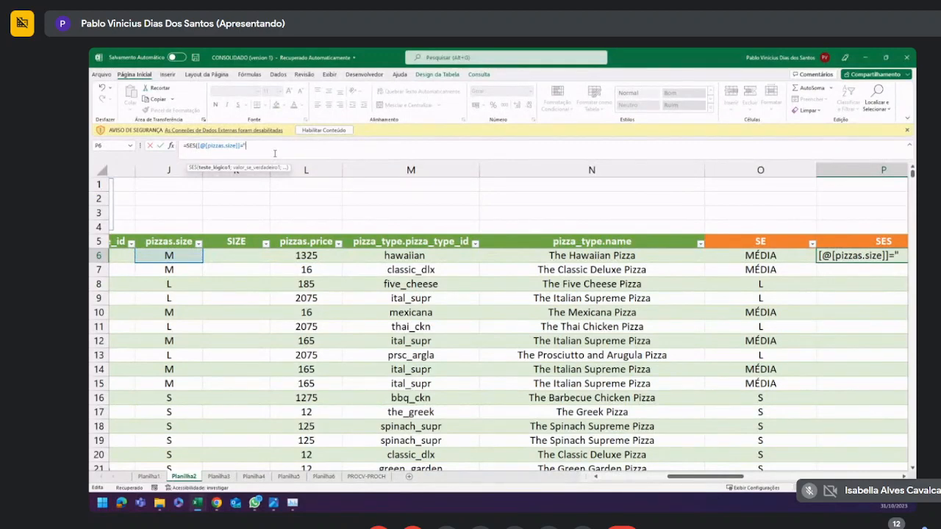
type("\"M")
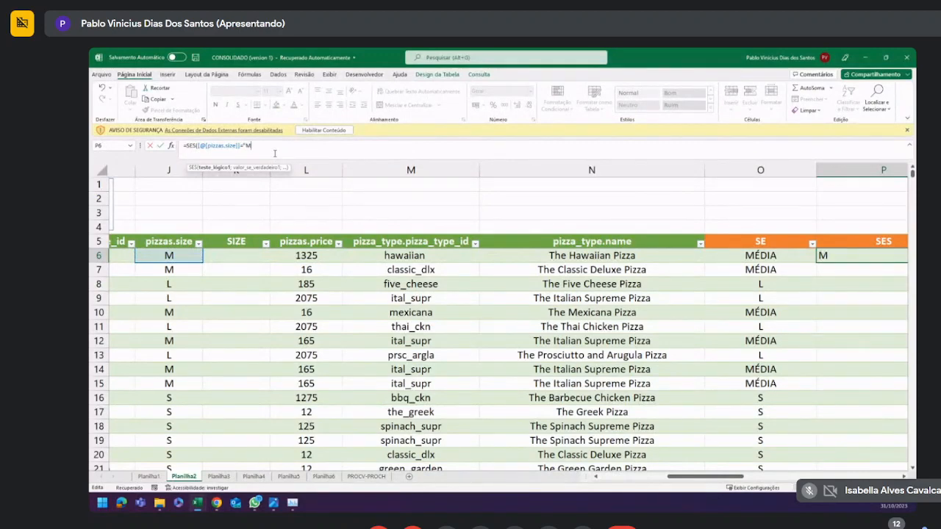
type("\";")
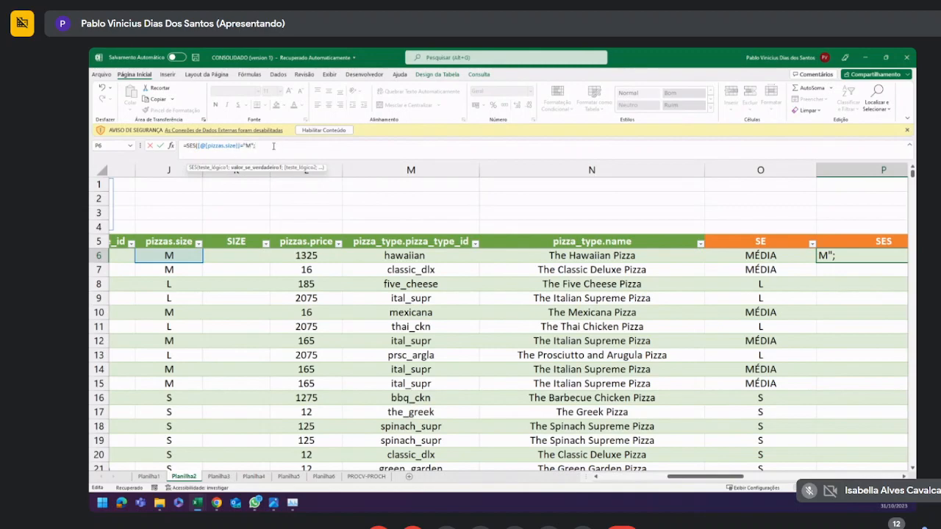
type("\"MÉDIA\";")
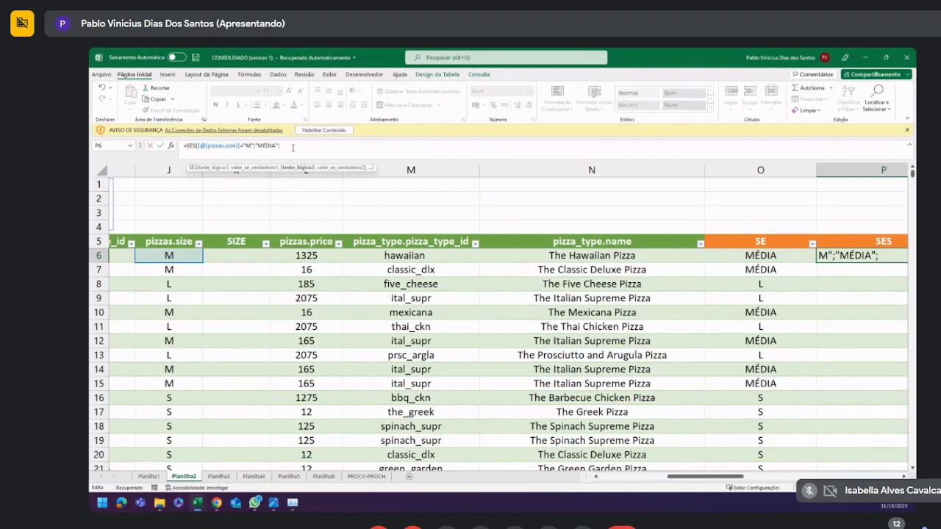
Add a second condition to the SES formula that returns "GRANDE" when pizzas.size equals "L".
left_click(185, 256)
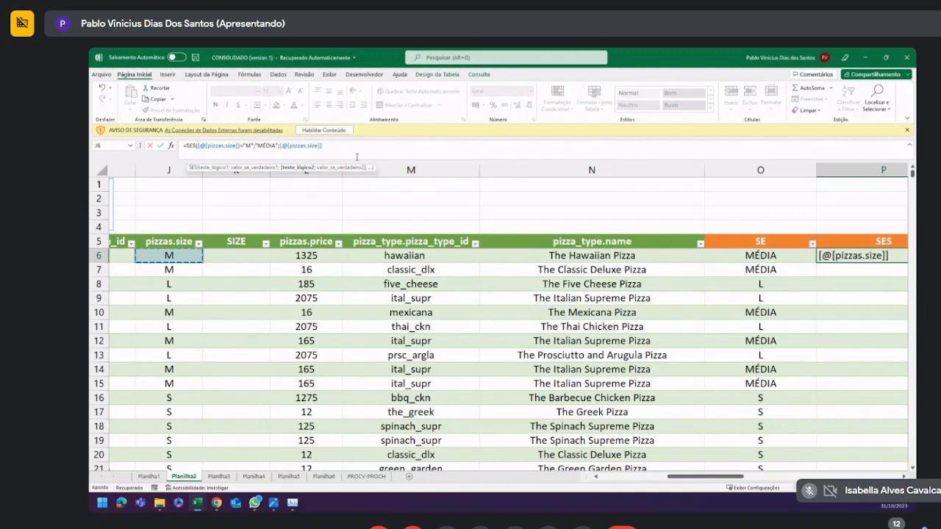
type("=\"L\";")
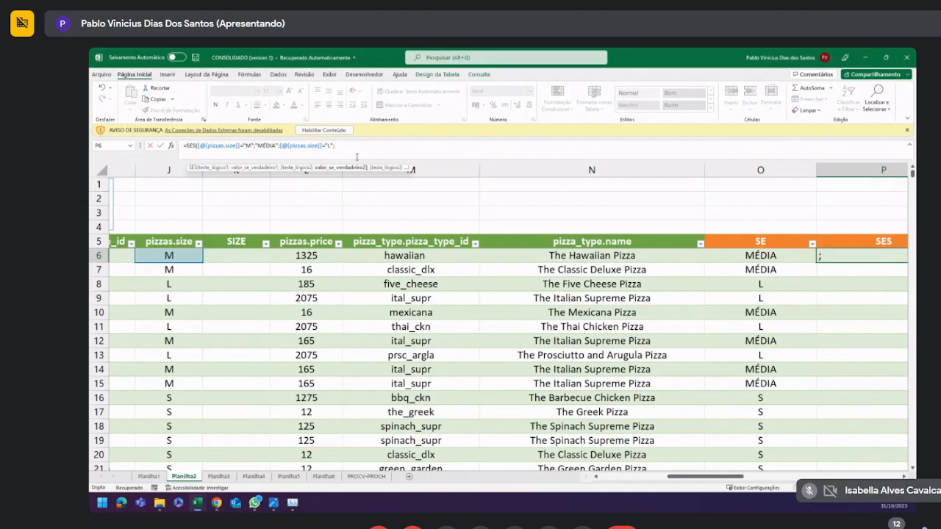
type("\"GRANDE\"")
Put the "L" condition on its own line in the SES formula and make the formula bar taller.
left_click_drag(199, 147, 269, 145)
left_click(280, 145)
left_click(280, 146)
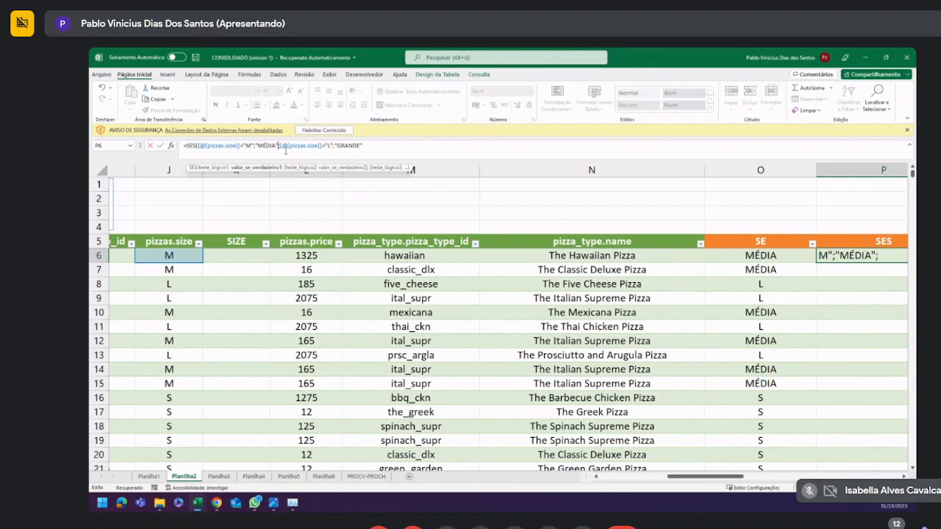
left_click(281, 145)
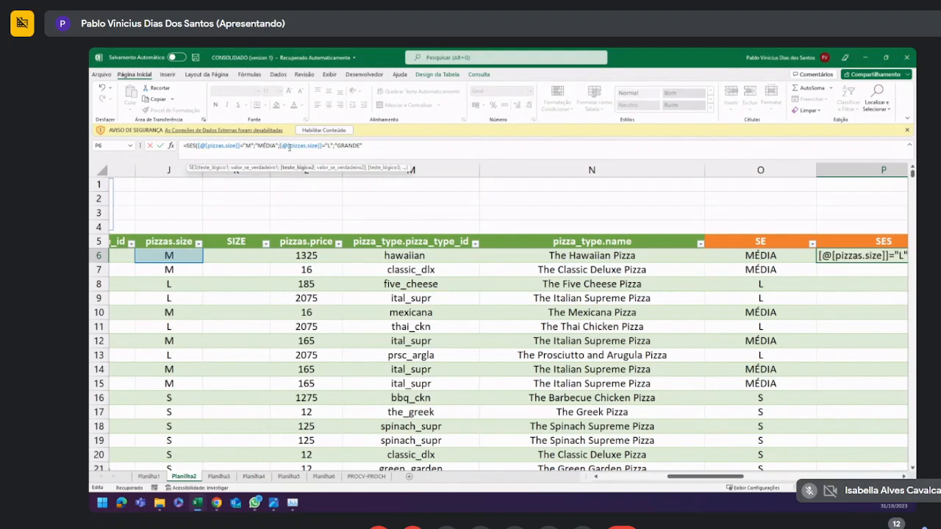
key("alt+Return")
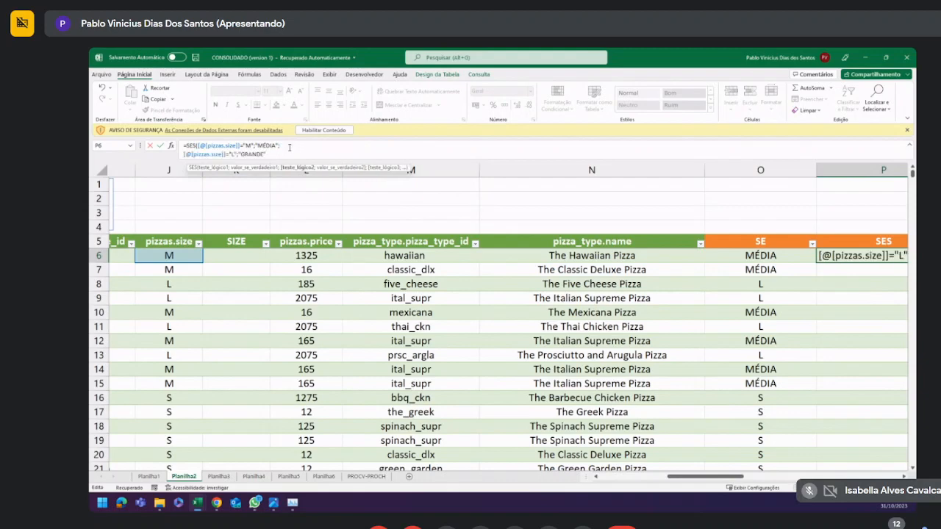
left_click_drag(305, 160, 306, 184)
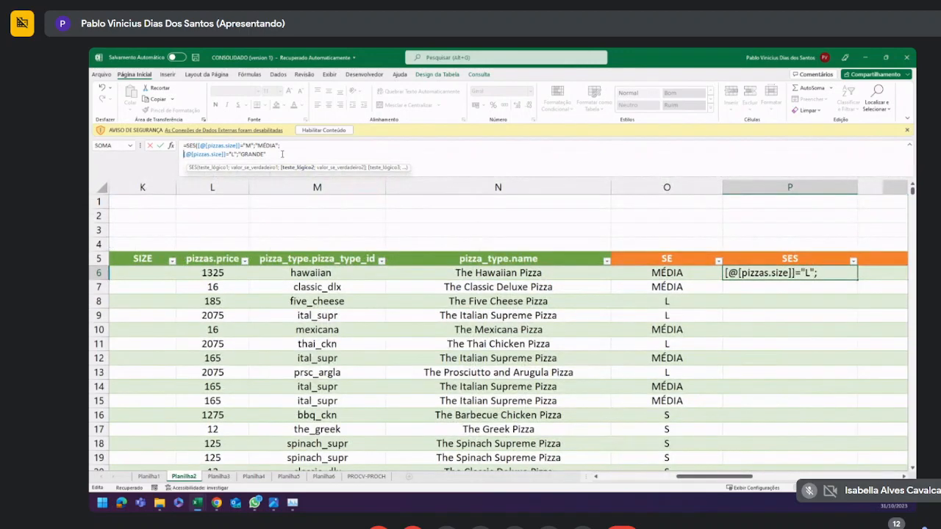
Copy the "L";"GRANDE" condition and move the "M" condition onto its own line below the SES function's opening parenthesis.
left_click_drag(275, 154, 185, 154)
key("ctrl+c")
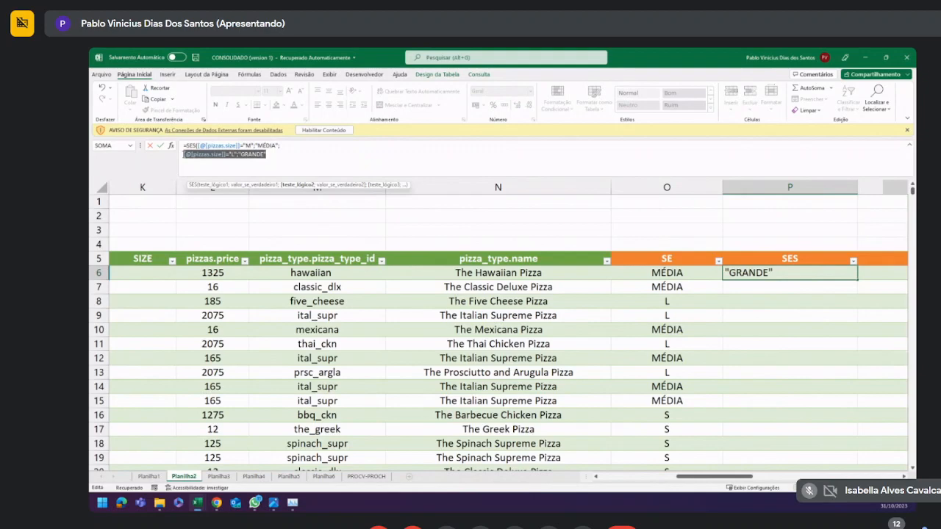
left_click(199, 145)
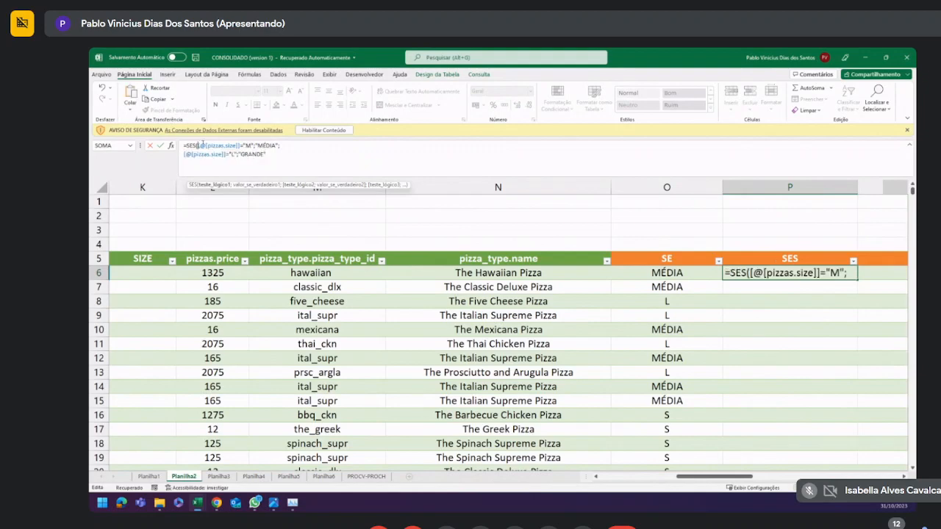
key("alt+Return")
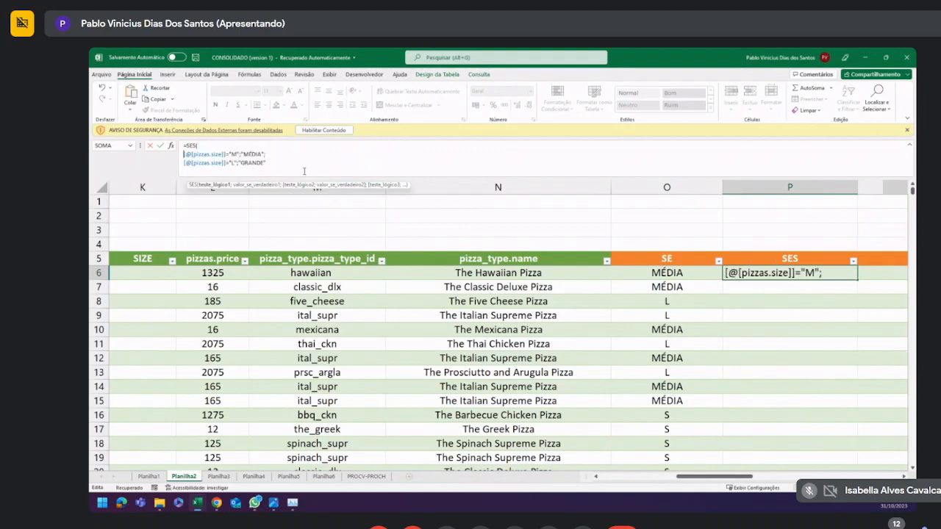
End the "L" condition with a semicolon and paste the copied condition on a new third line.
left_click(283, 165)
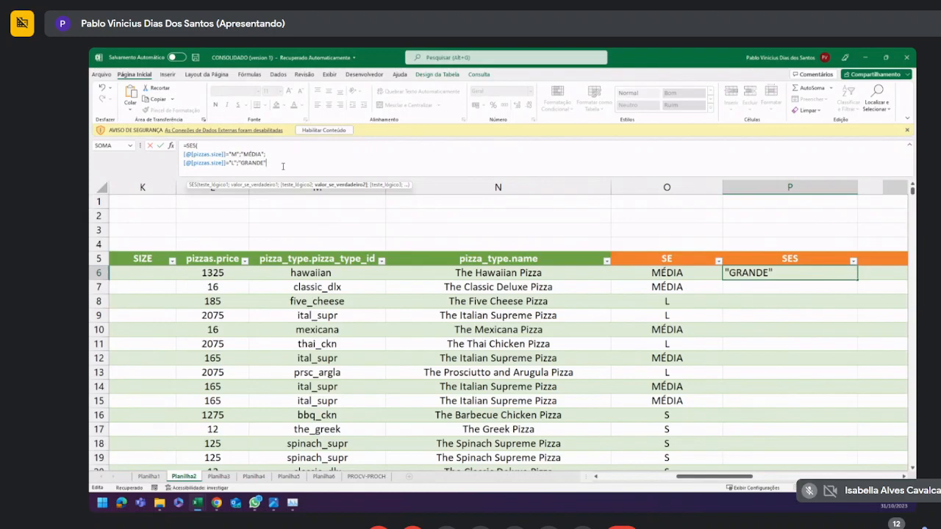
type(";")
key("alt+Return")
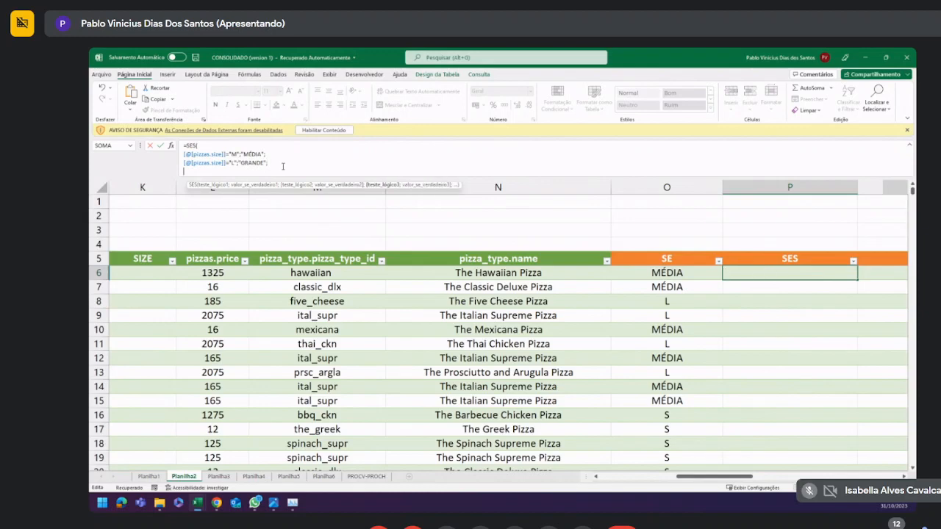
key("ctrl+v")
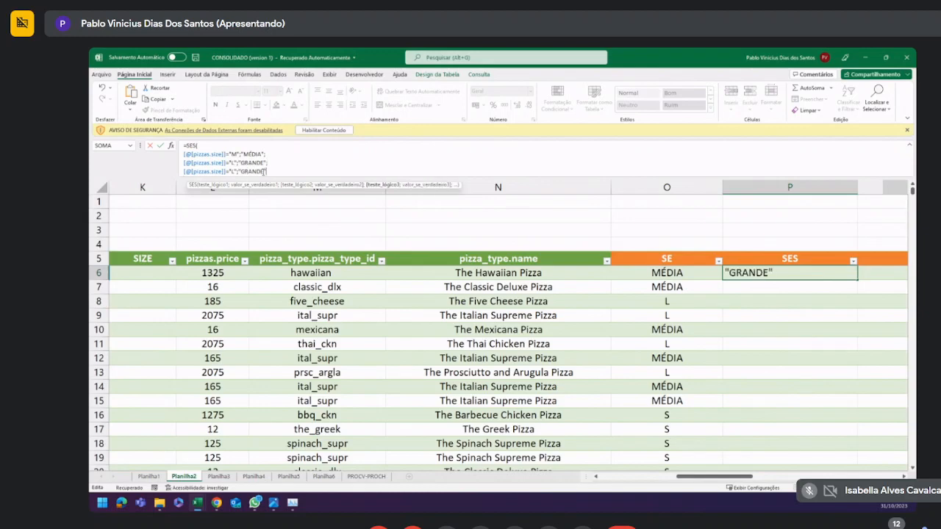
Change the pasted condition to test for "S" and return "PEQUENA", ending it with a semicolon and a line break.
left_click(232, 171)
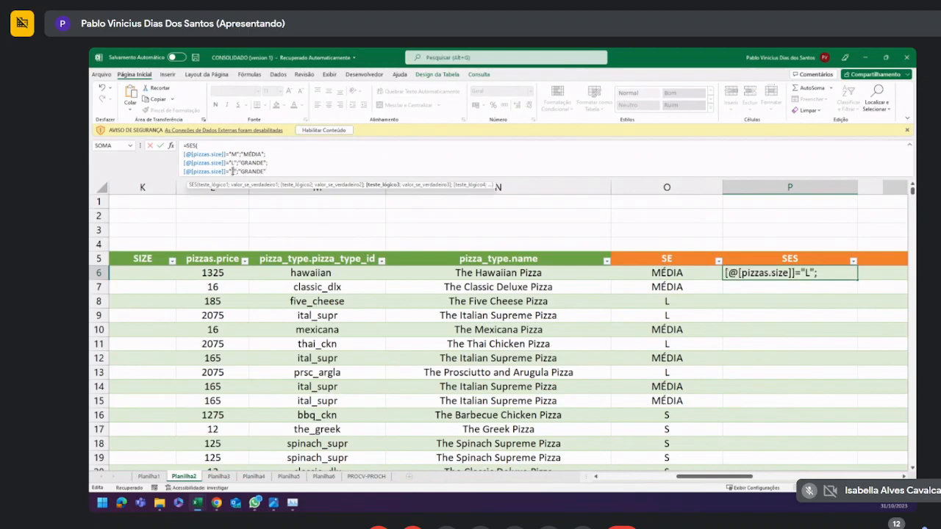
type("S")
left_click(264, 171)
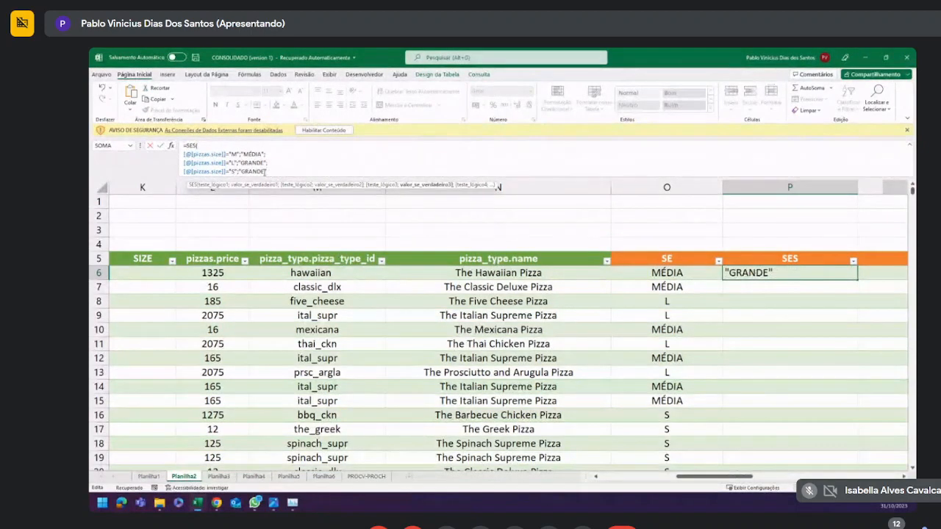
left_click_drag(264, 172, 242, 170)
type("PEQUENO")
key("BackSpace")
type("A\";")
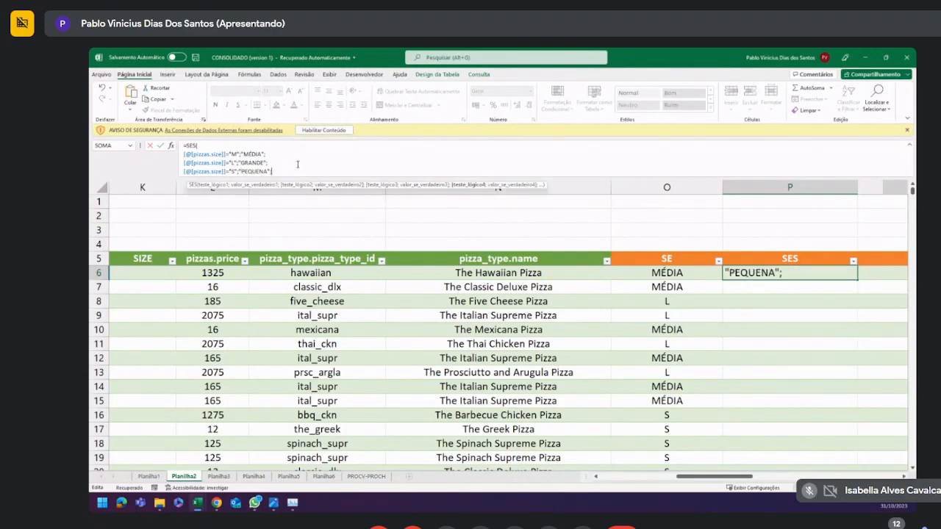
key("alt+Return")
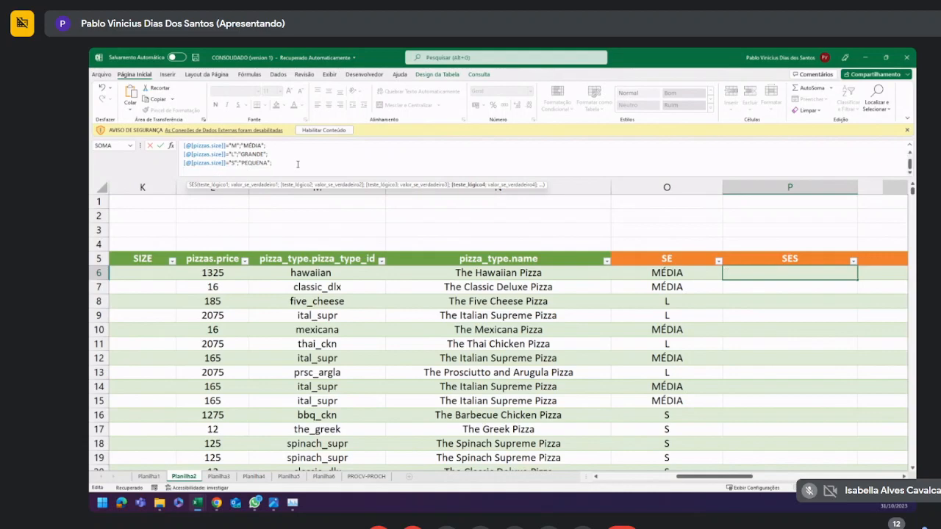
Paste the copied condition on the fourth line of the SES formula and change it to test for "XL" and return "EXT GRANDE".
key("ctrl+v")
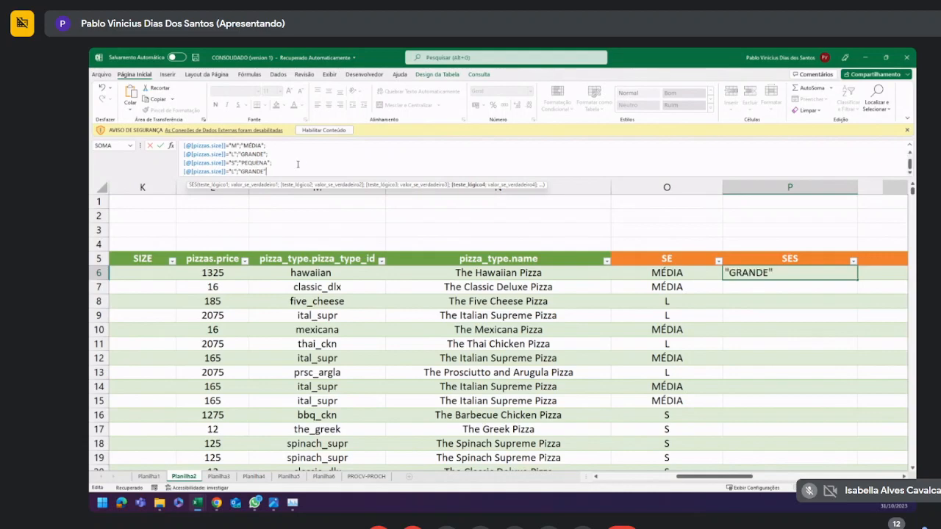
left_click(232, 172)
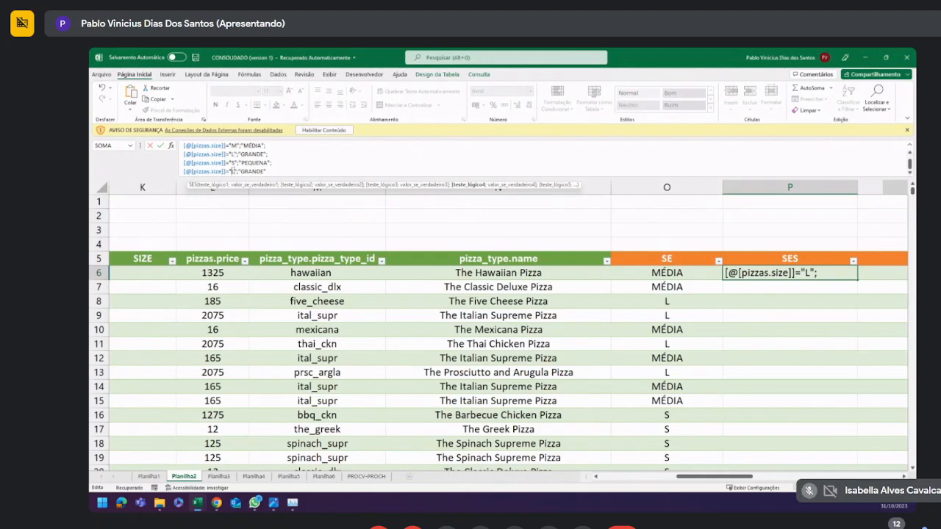
type("X")
left_click(245, 171)
type("E")
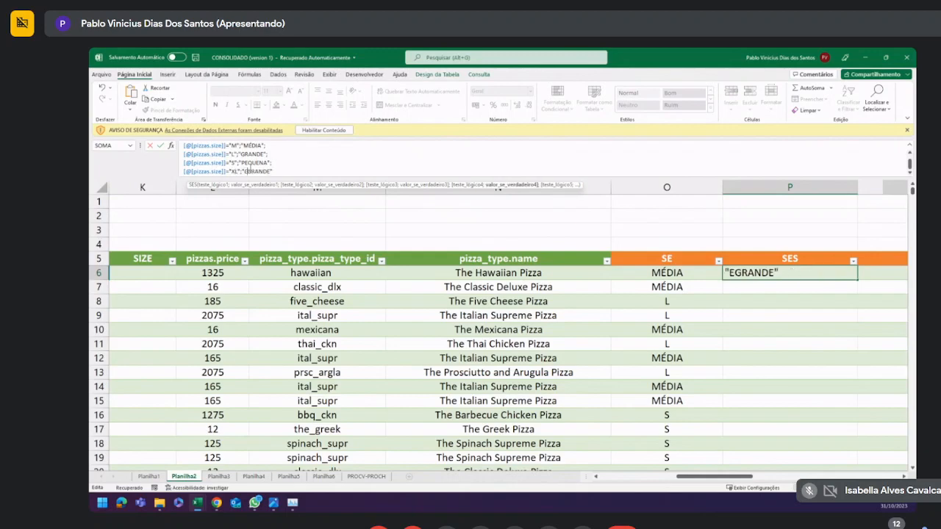
type("XT")
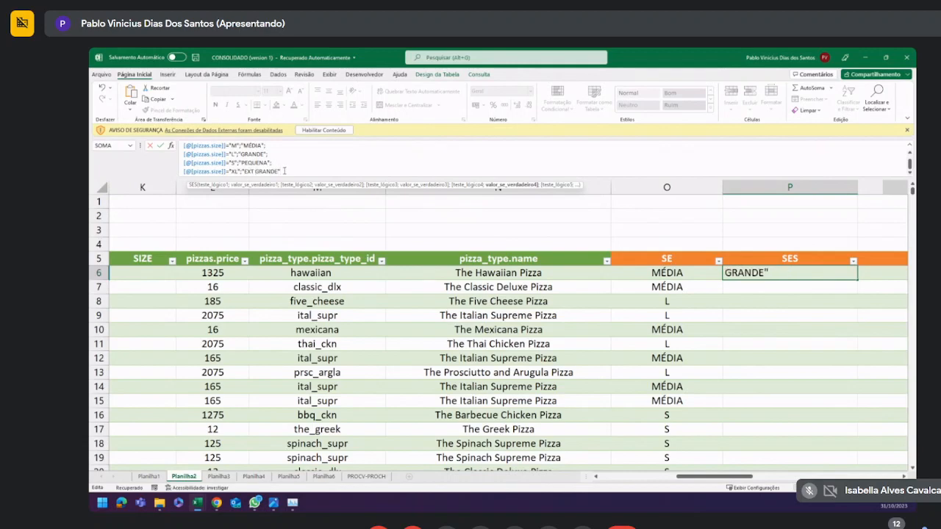
Copy the "XL" condition, end it with a semicolon and line break, and paste the copy on a fifth line.
left_click_drag(284, 171, 183, 171)
key("ctrl+c")
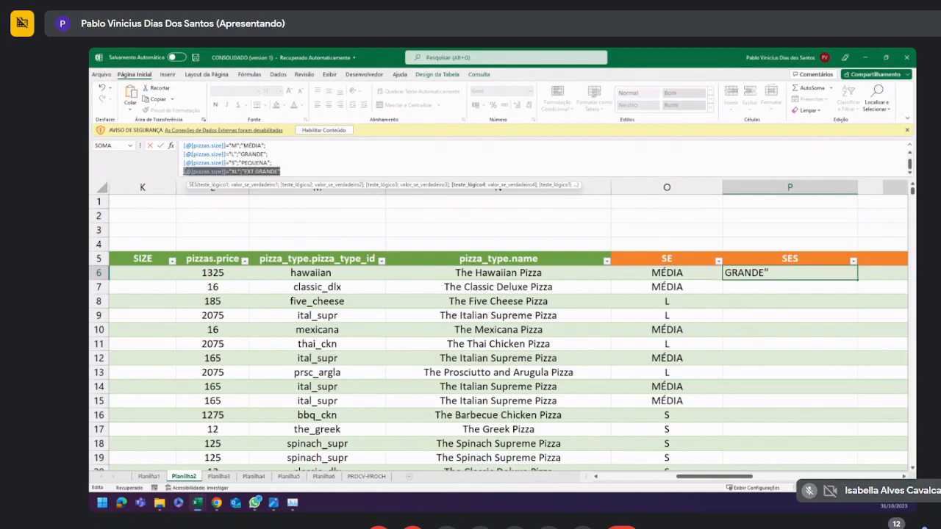
left_click(283, 172)
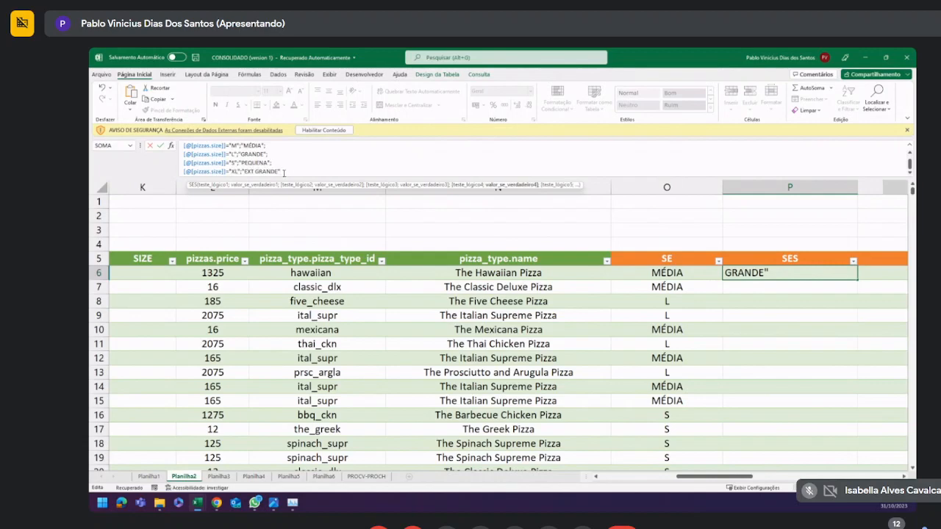
type(";")
key("alt+Return")
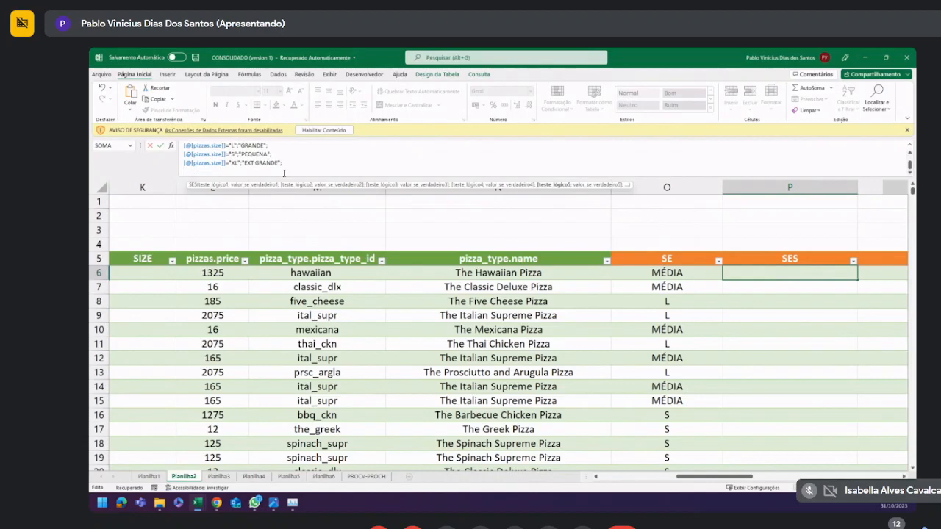
key("ctrl+v")
Change the pasted fifth condition to test for "XXL" and return "FAMILIA".
left_click(237, 171)
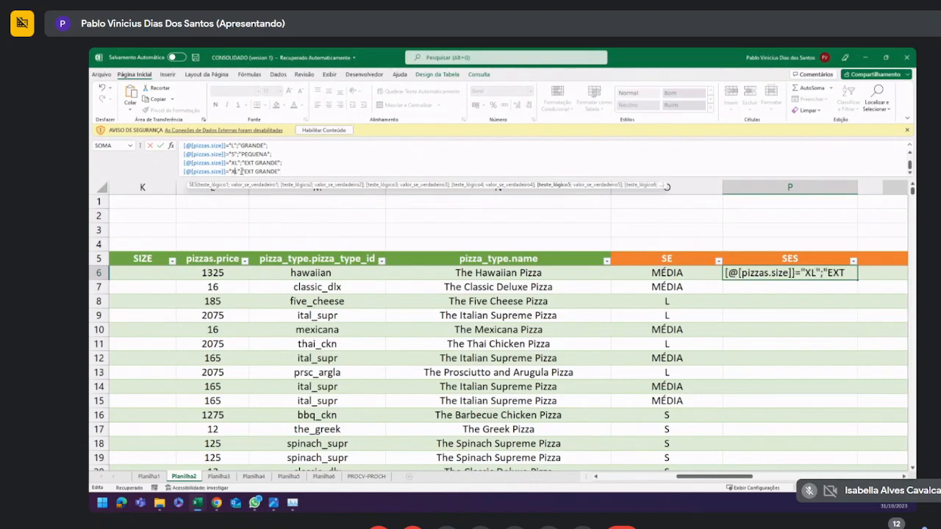
type("X")
double_click(260, 172)
left_click_drag(258, 174, 248, 173)
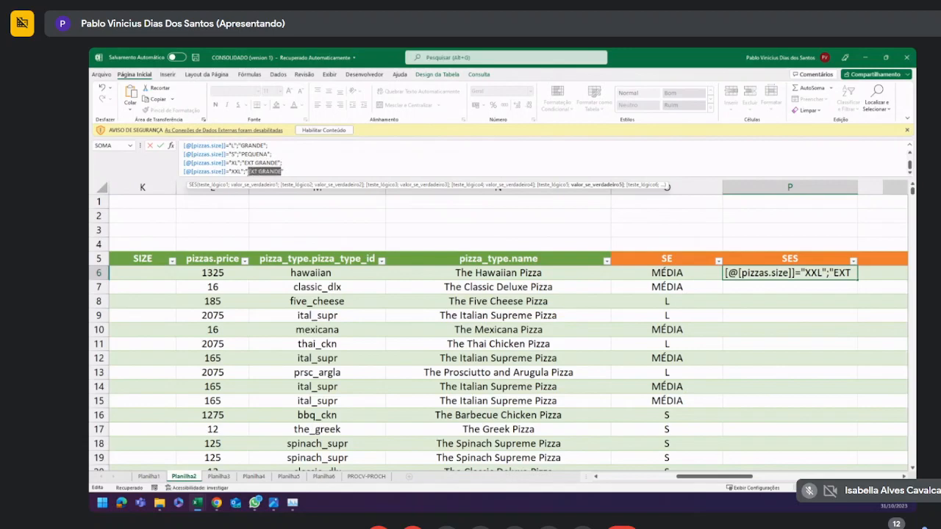
type("FAMILIA")
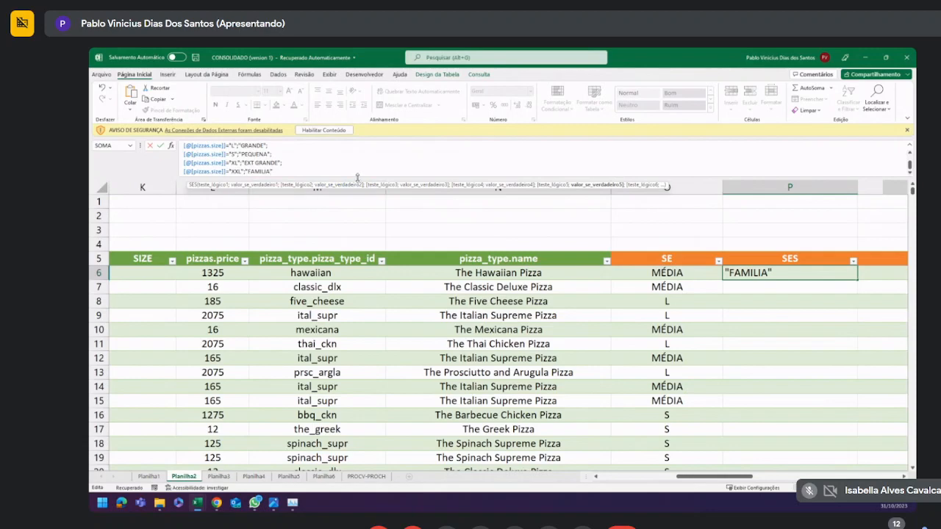
Enlarge the formula bar to show the whole SES formula and review its size conditions and return values line by line.
left_click_drag(357, 177, 348, 214)
left_click(340, 154)
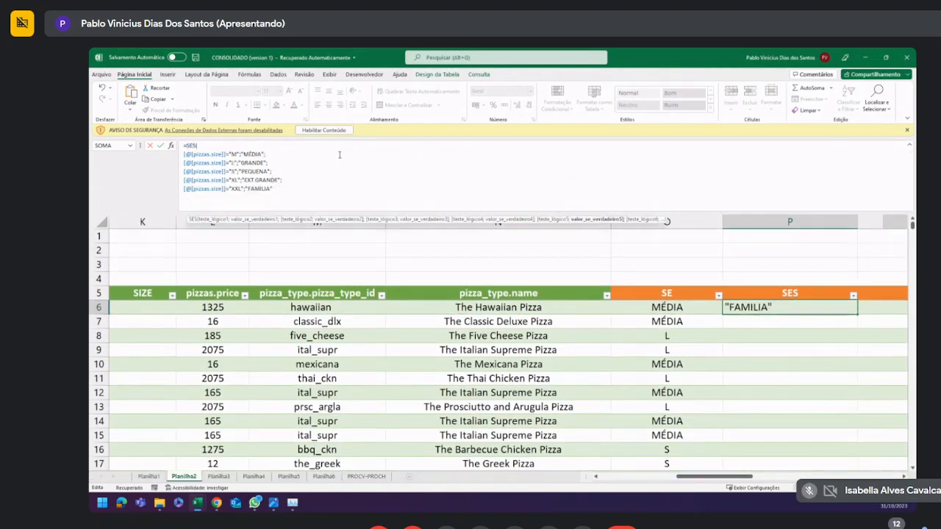
left_click(272, 190)
left_click(188, 155)
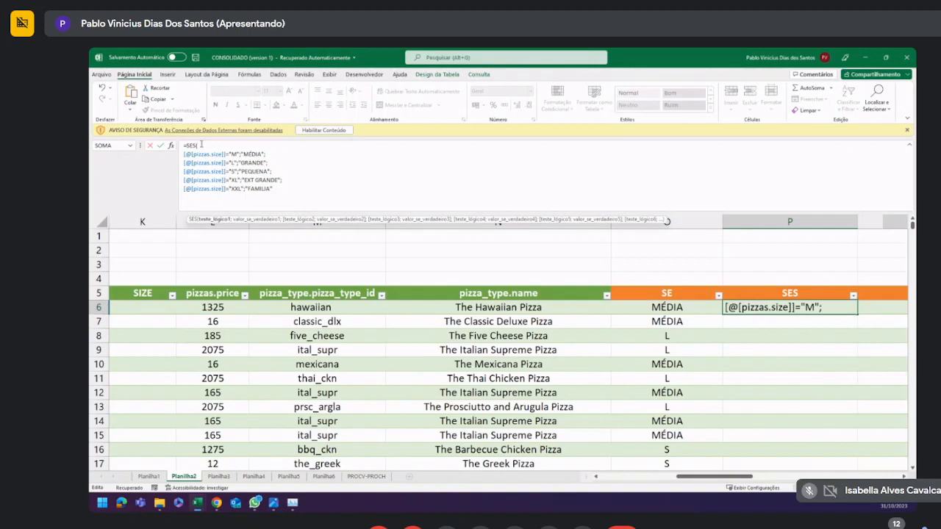
left_click(202, 147)
mouse_move(238, 154)
left_mouse_down()
mouse_move(217, 154)
mouse_move(248, 155)
mouse_move(232, 164)
left_mouse_up()
left_click(258, 163)
left_click(234, 172)
left_click(265, 172)
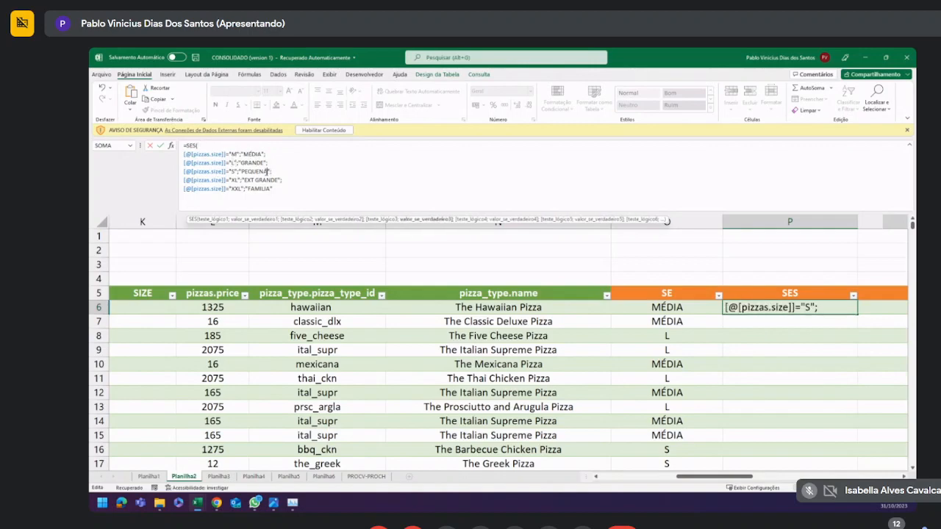
left_click(206, 172)
Add the SES function's closing parenthesis on its own line after the "FAMILIA" condition and enter the formula.
left_click(294, 190)
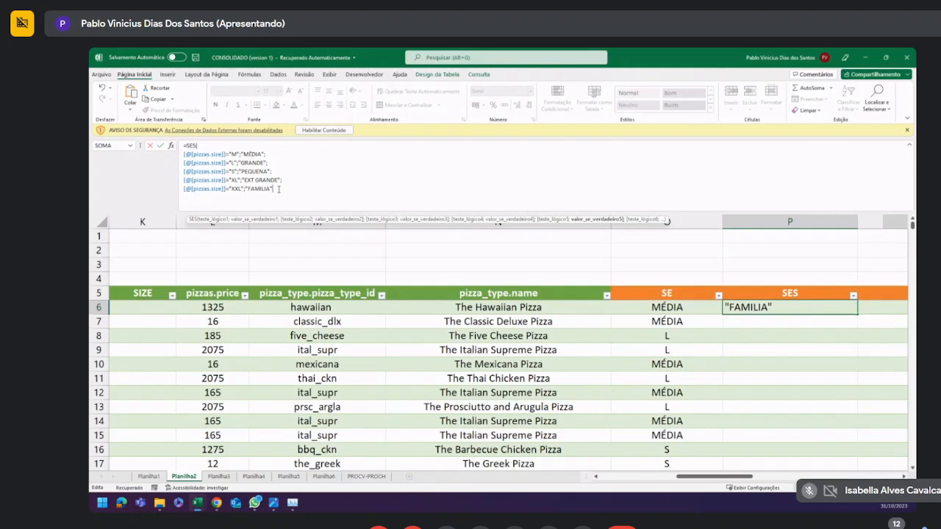
key("alt+Return")
type(")")
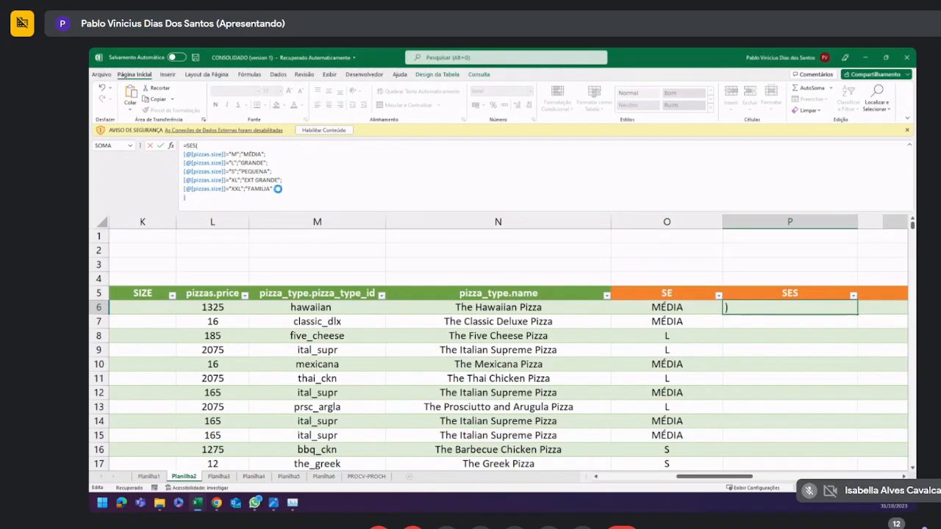
key("Return")
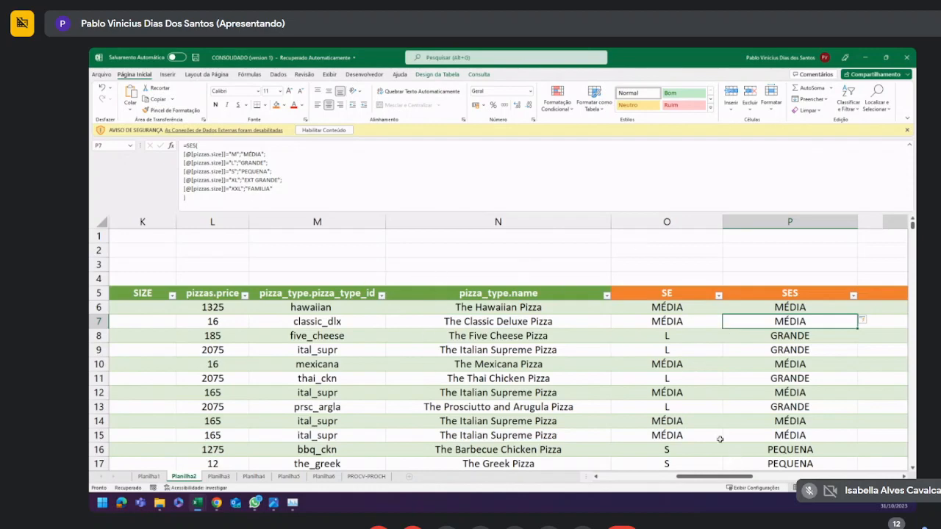
Compare the SES column's results with the pizzas.size codes in several rows, including rows 8 and 15 to 17.
left_click_drag(705, 476, 700, 477)
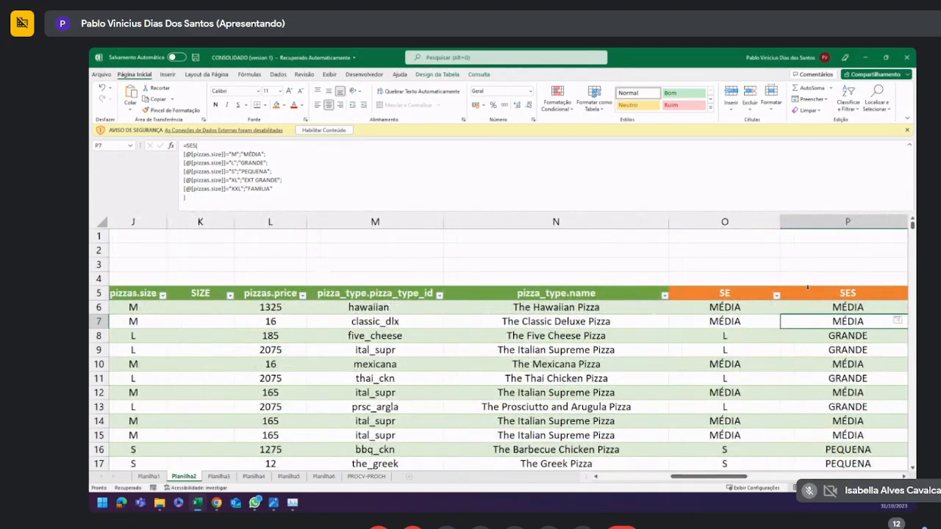
left_click(803, 290)
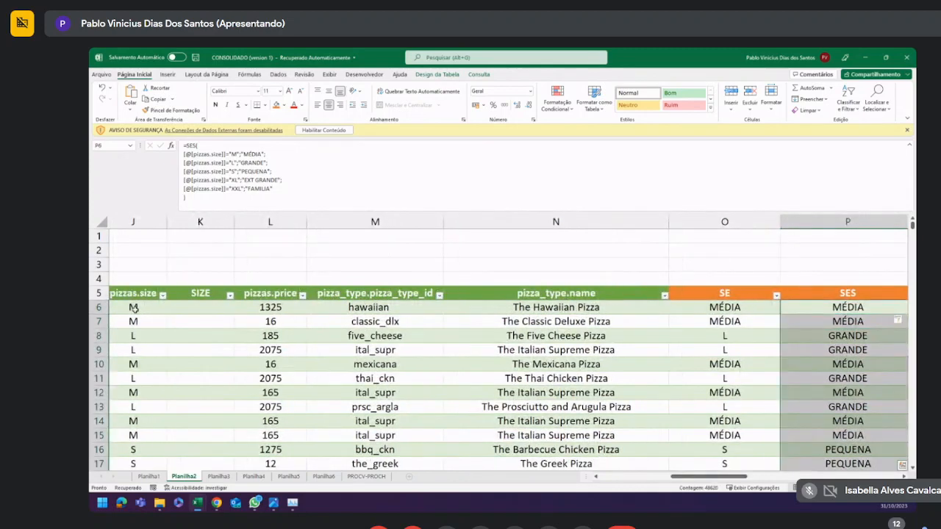
left_click(136, 335)
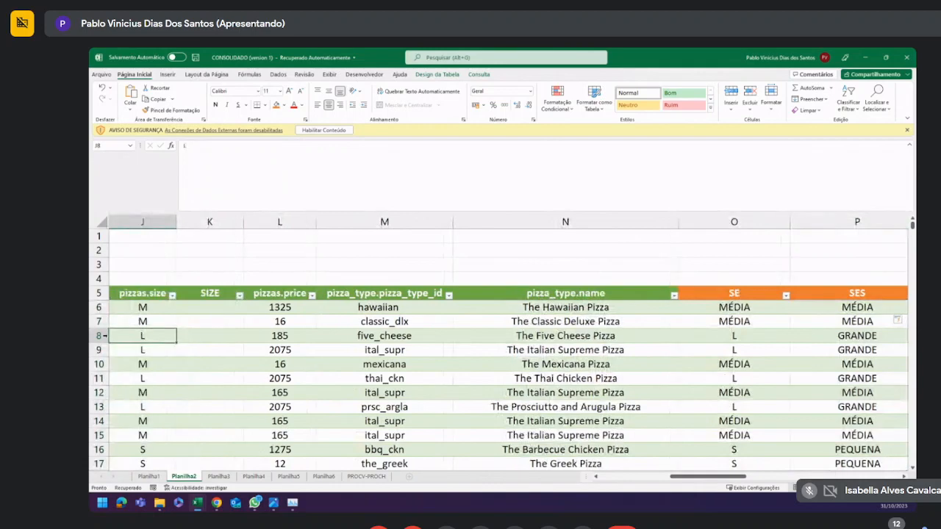
left_click(103, 335)
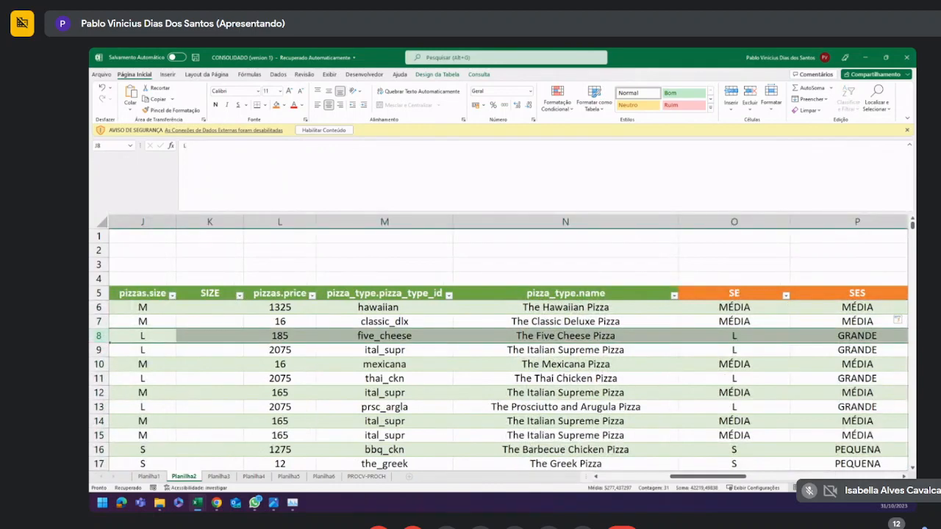
left_click(99, 435)
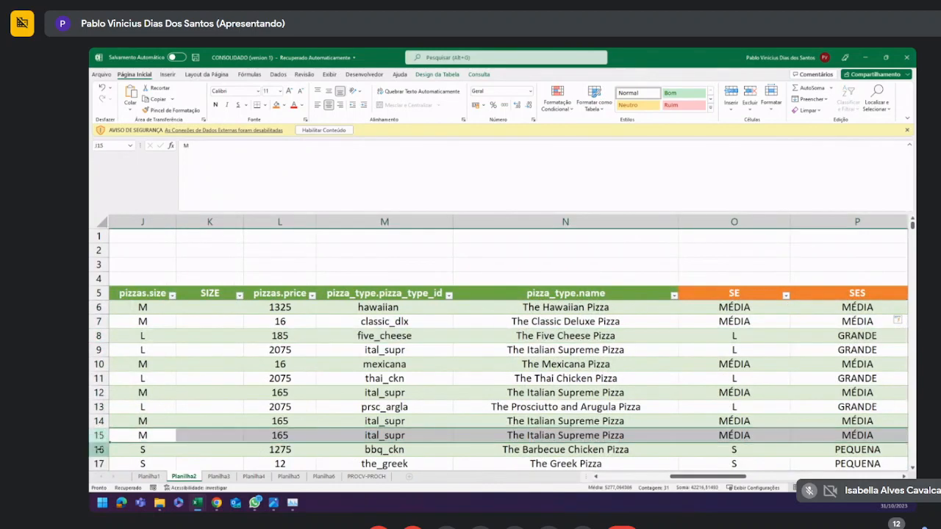
left_click(98, 449)
left_click(99, 463)
left_click(875, 352)
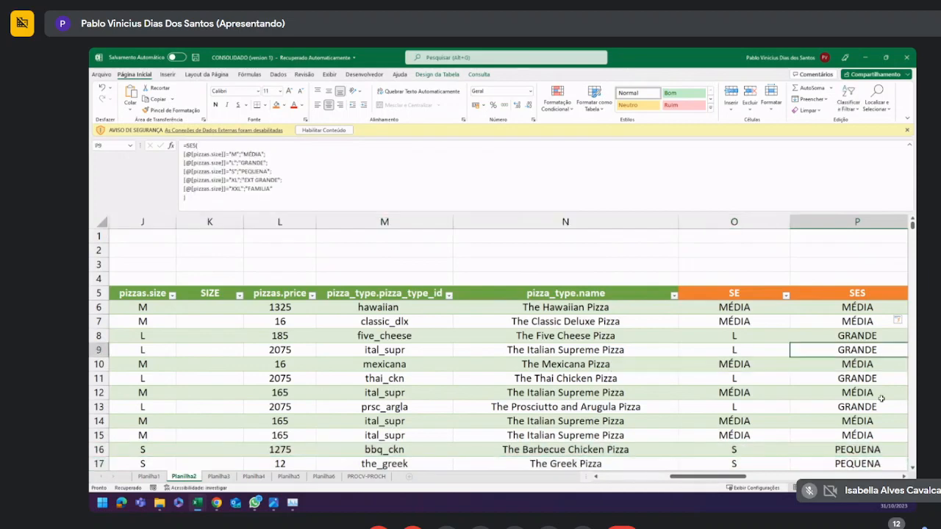
Compare the results of the SE column with those of the SES column.
left_click_drag(730, 477, 756, 482)
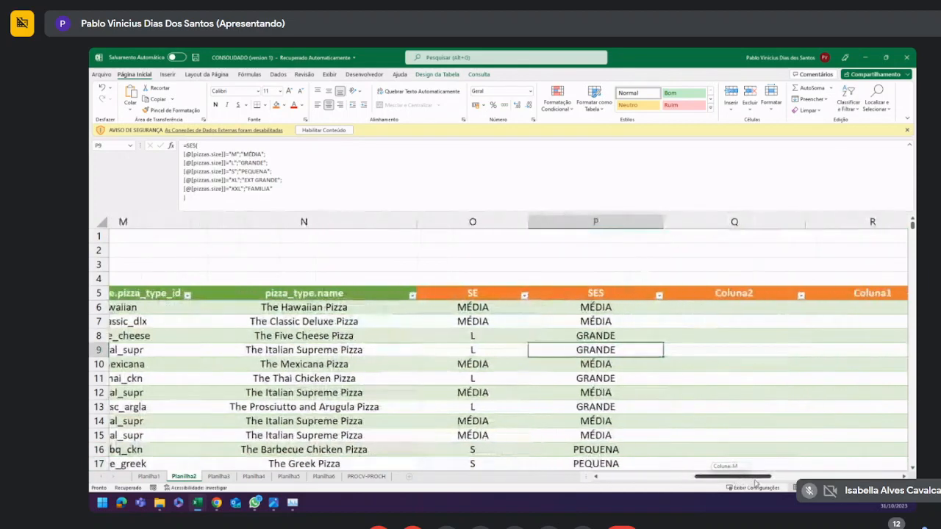
left_click(466, 289)
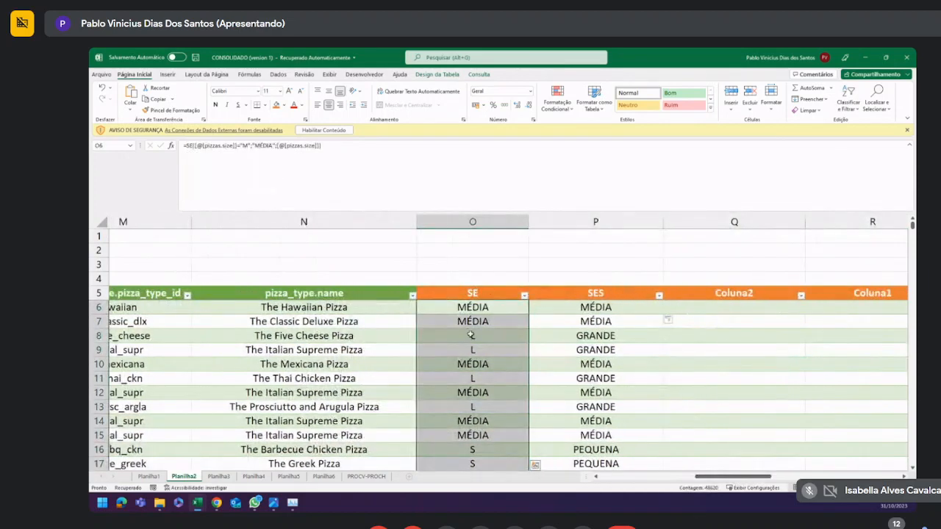
left_click(459, 262)
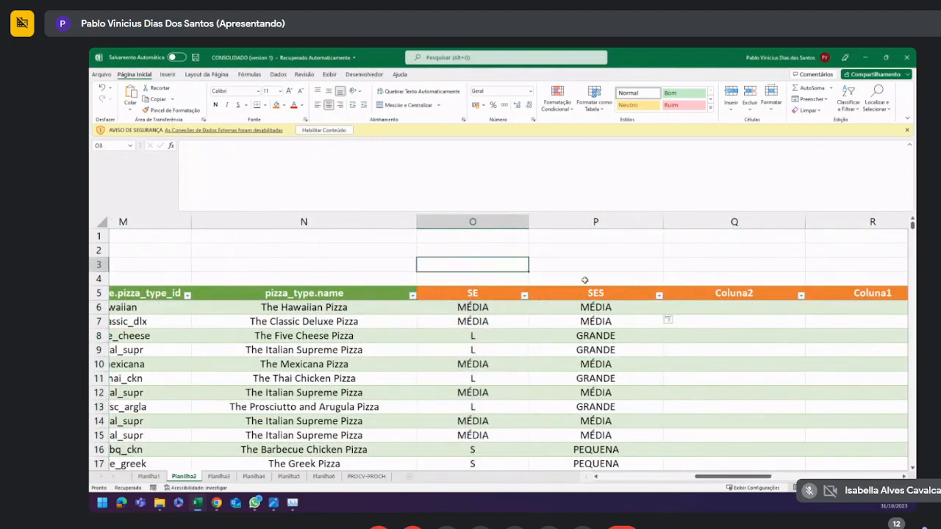
left_click(602, 296)
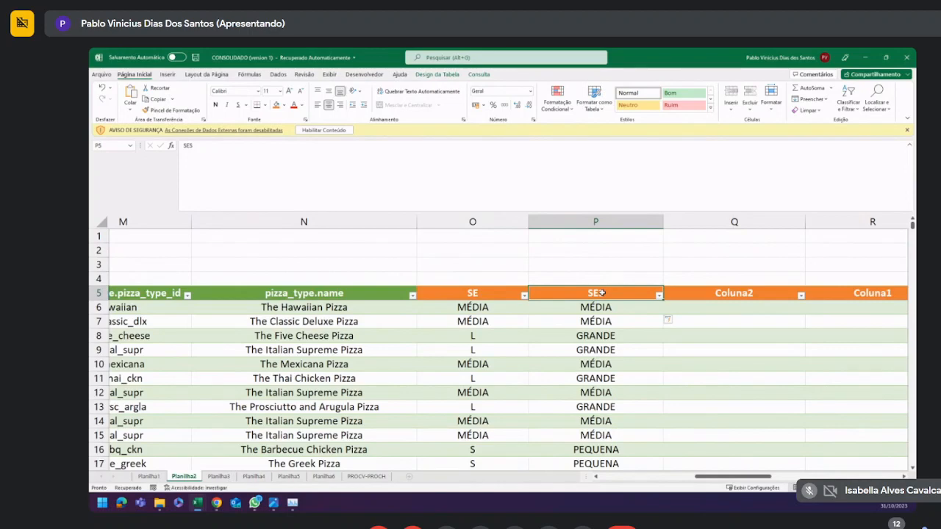
left_click(604, 265)
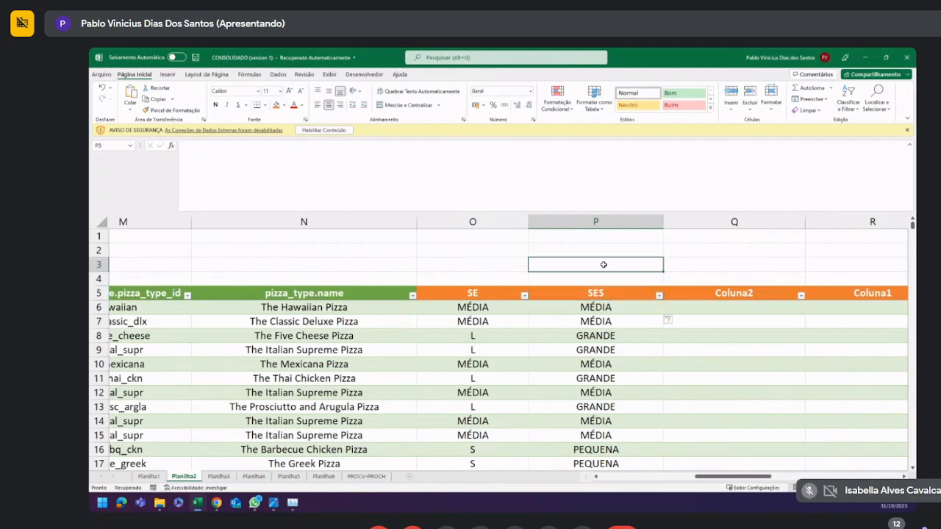
left_click(472, 293)
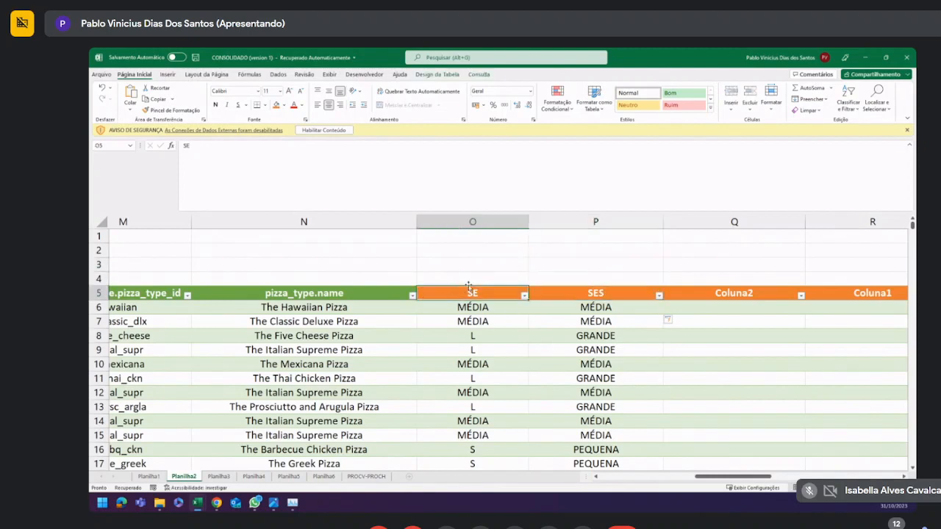
Examine the value-if-false argument of the SE formula in cell O6.
left_click(474, 305)
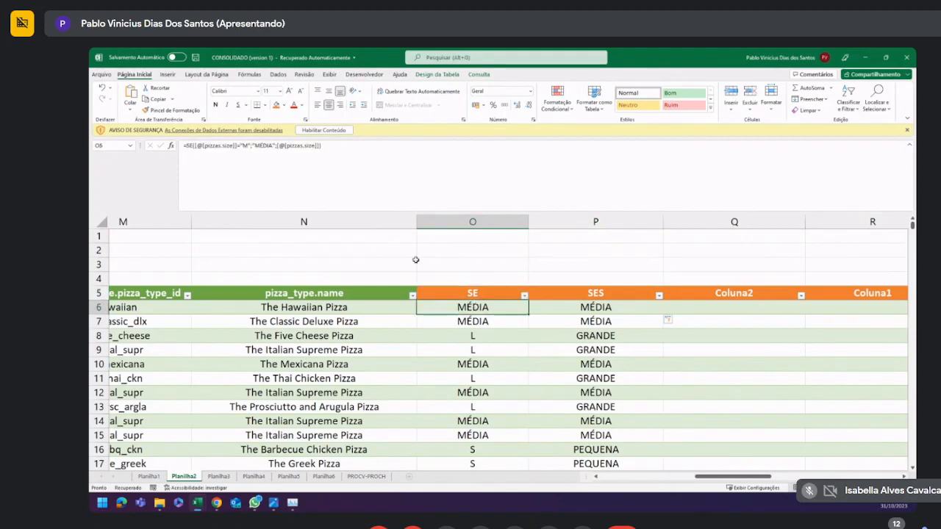
left_click(310, 145)
left_click_drag(313, 146, 282, 150)
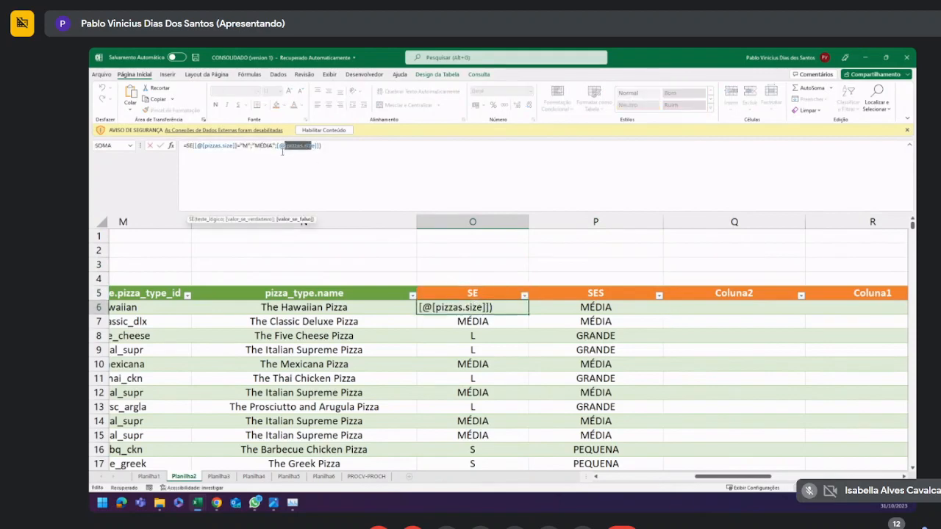
left_click(300, 146)
left_click_drag(249, 145, 296, 145)
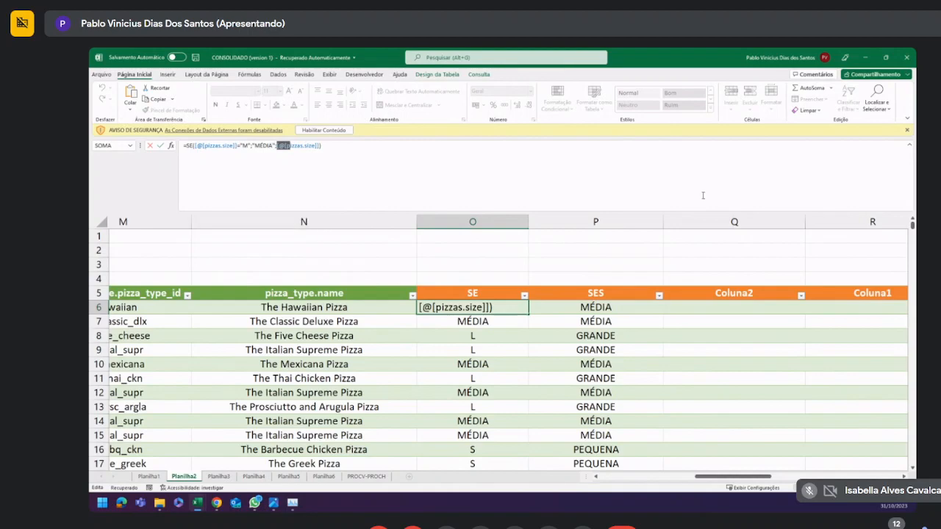
key("Return")
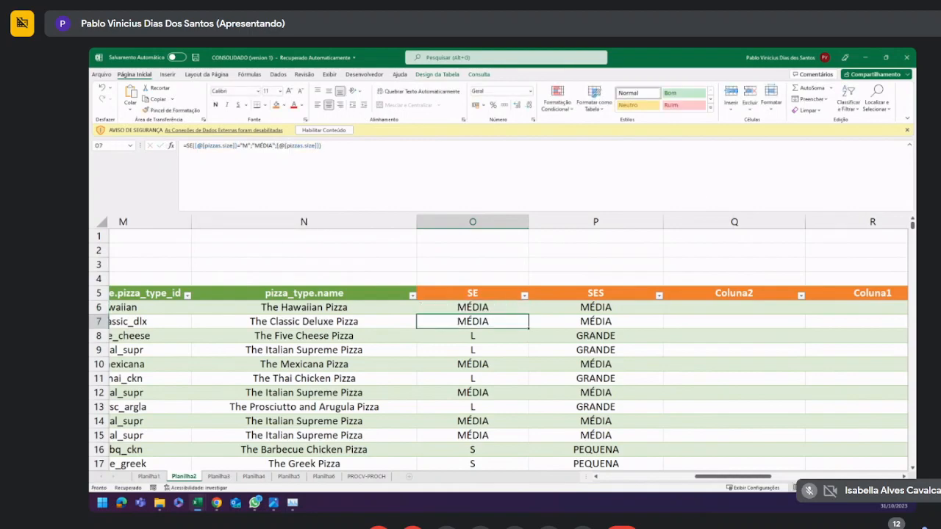
key("alt+Tab")
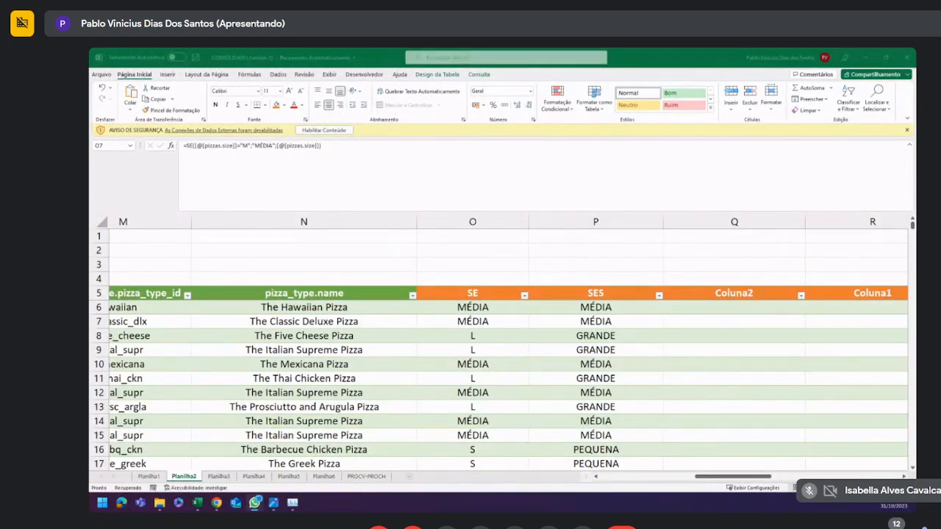
key("alt+Tab")
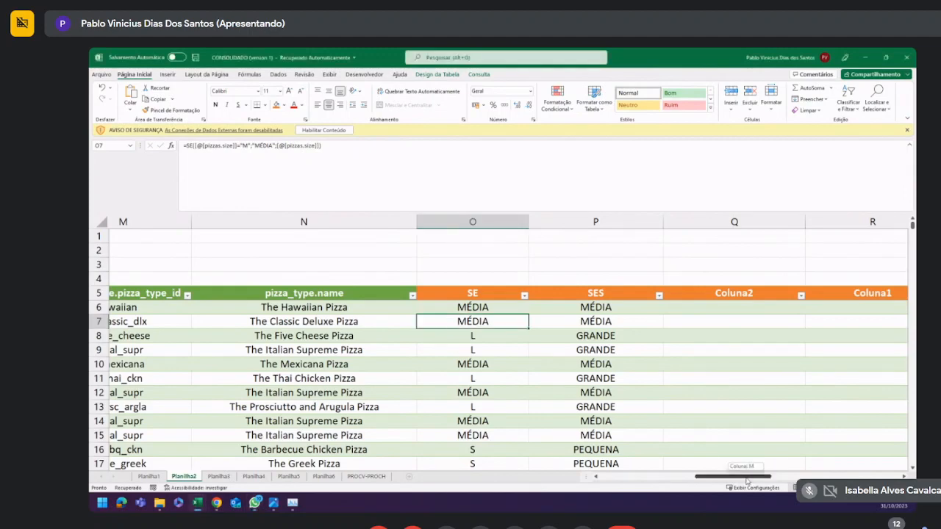
left_click(713, 370)
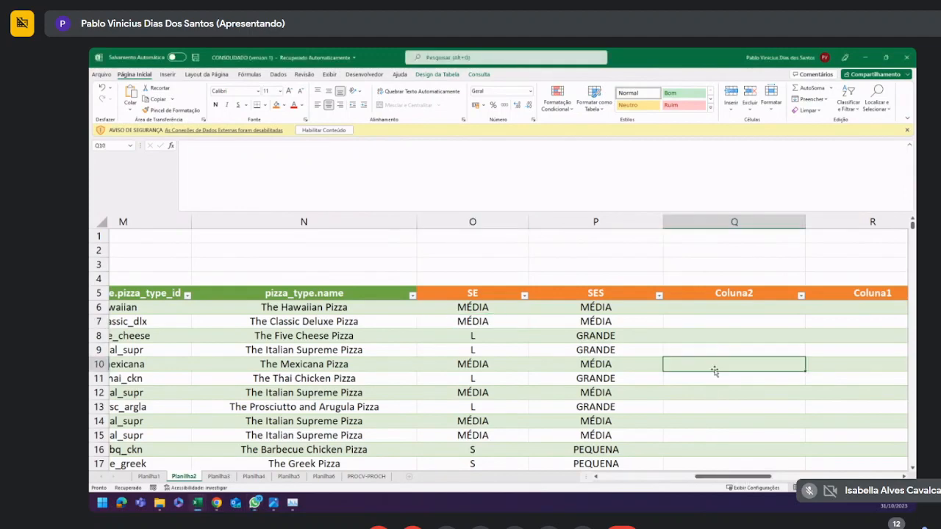
Rename the header of the orange column Q, beside the SES column, as SOMA.
left_click(712, 305)
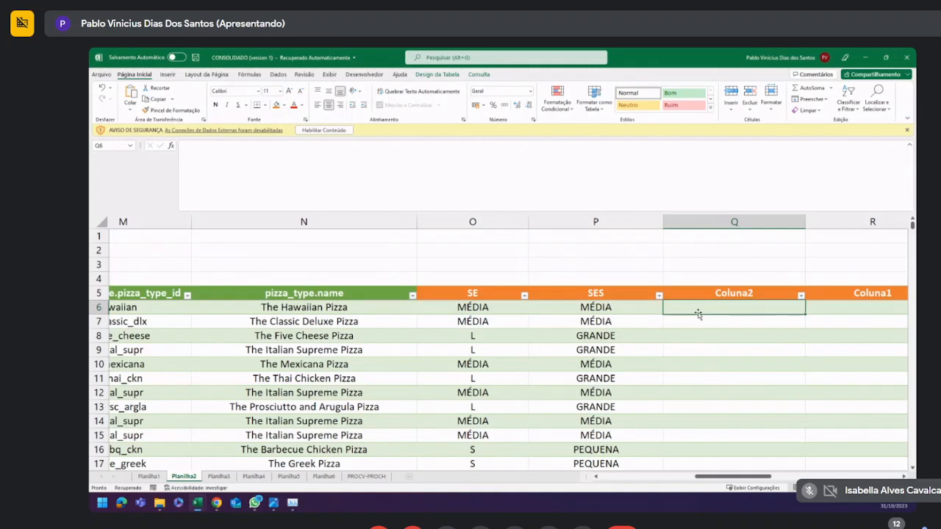
key("alt+Tab")
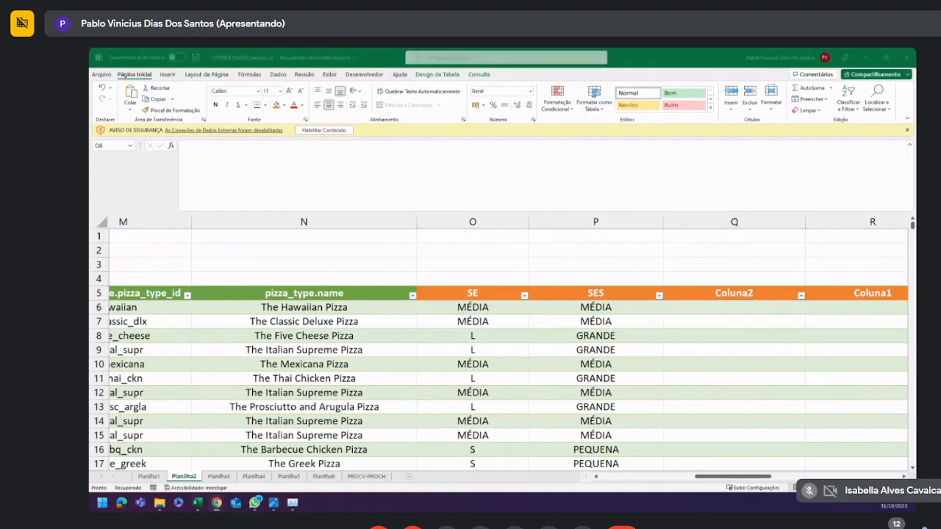
key("alt+Tab")
left_click(719, 291)
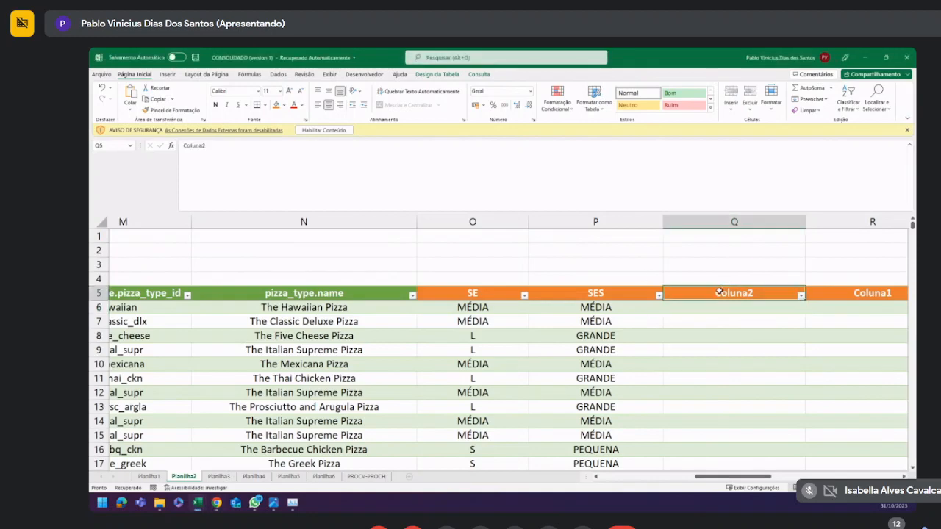
type("SOM")
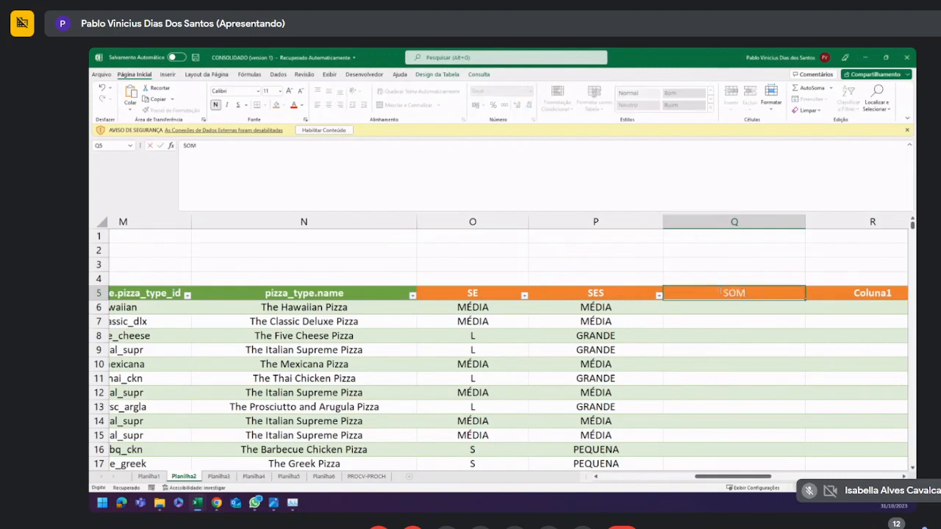
type("A")
key("Return")
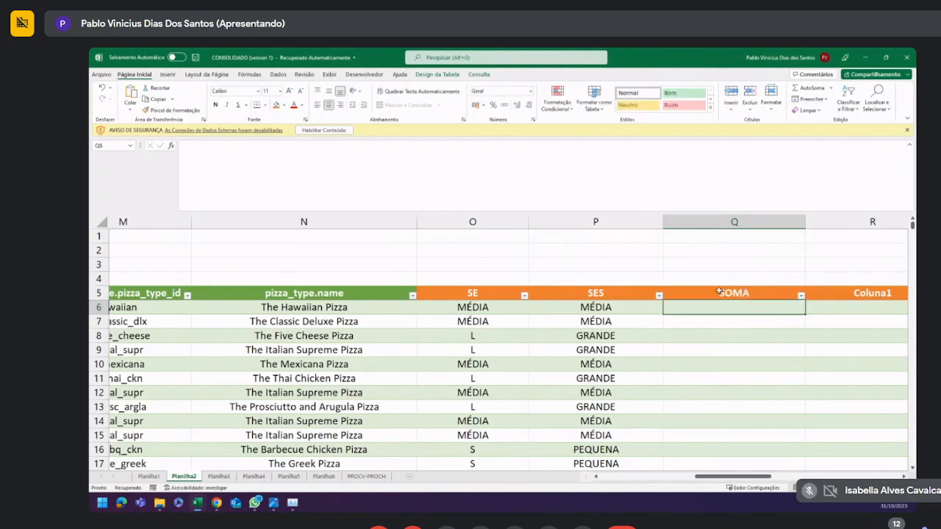
Enter the formula =SOMA(4;2) in cell Q6 and check the column's results in the rows below.
type("=SOMA(")
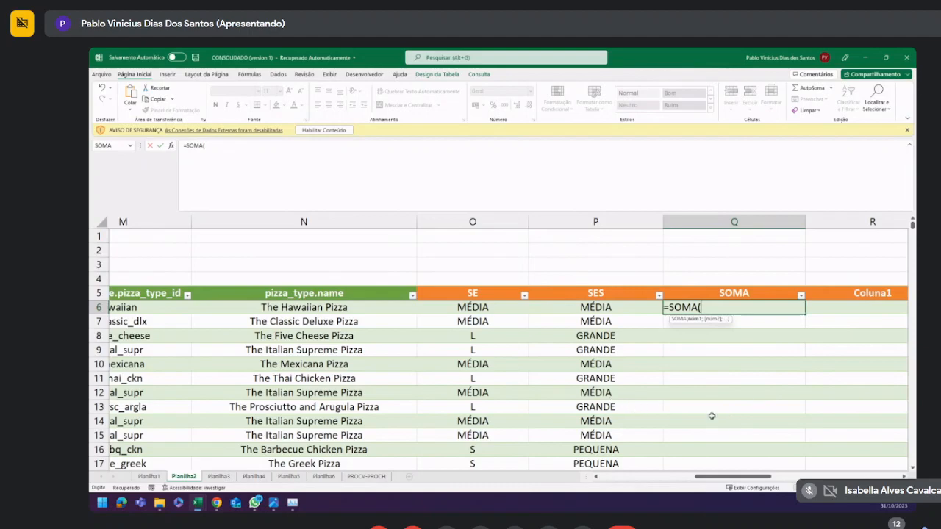
left_click_drag(721, 479, 722, 479)
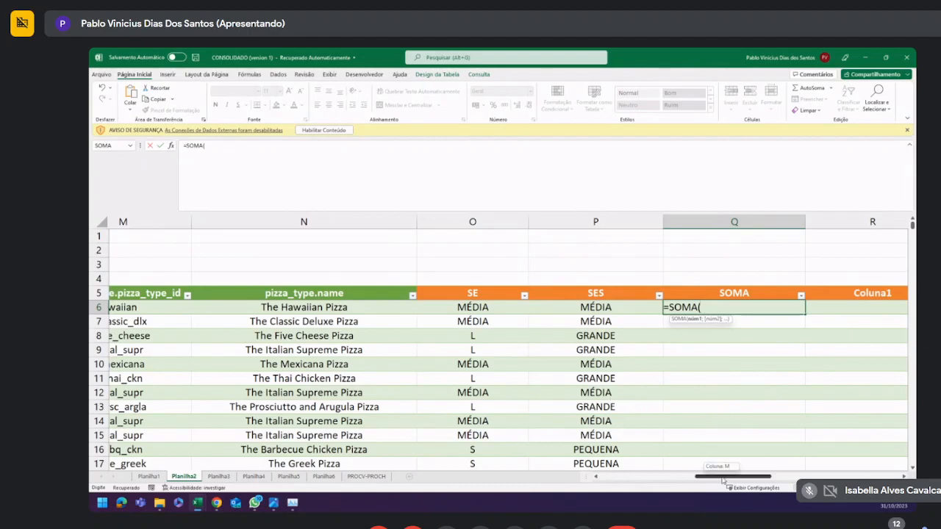
left_click(231, 149)
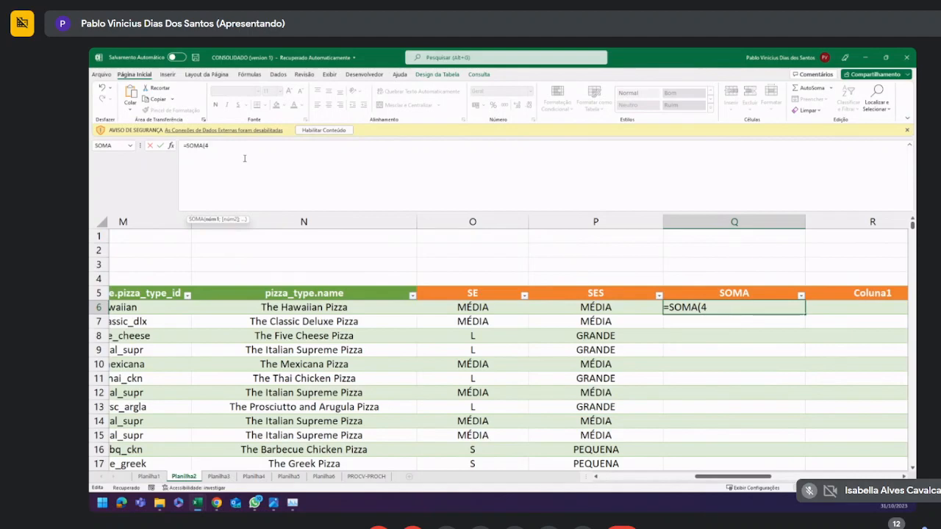
type(";")
type("21")
type(")")
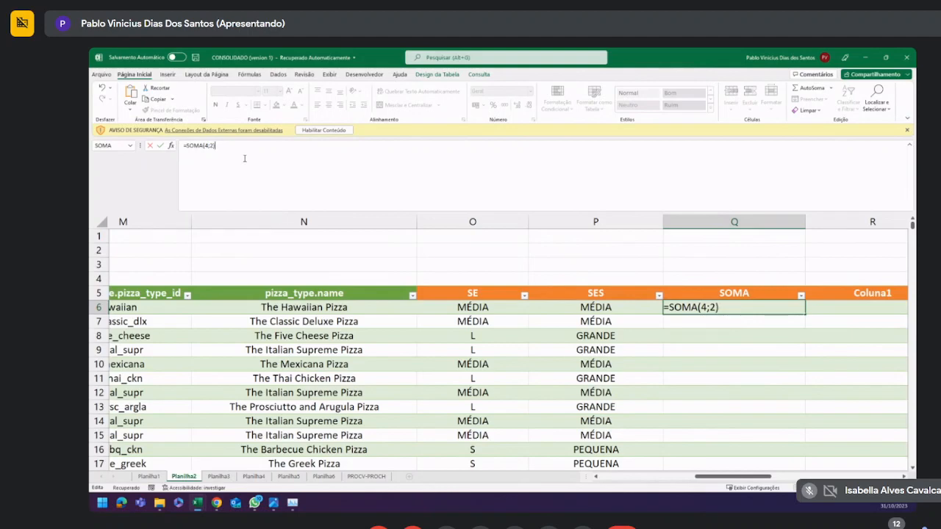
key("Return")
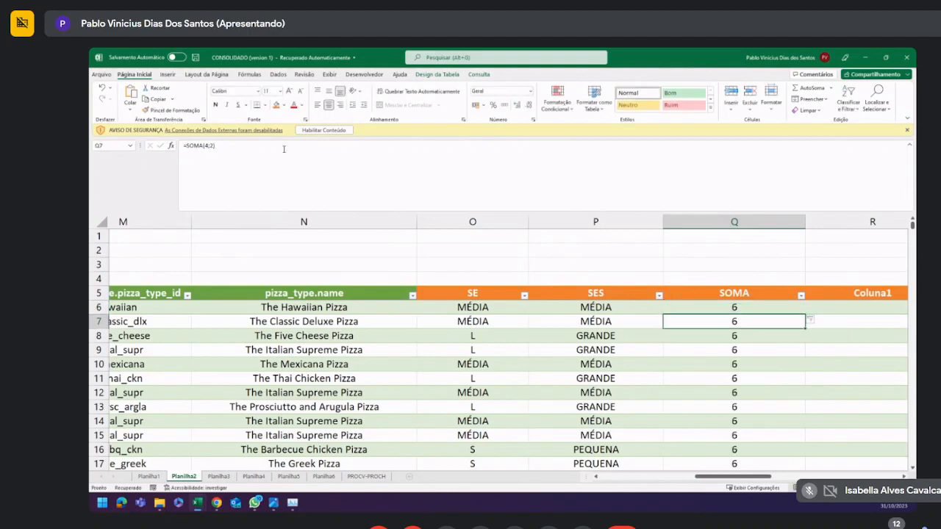
left_click(710, 309)
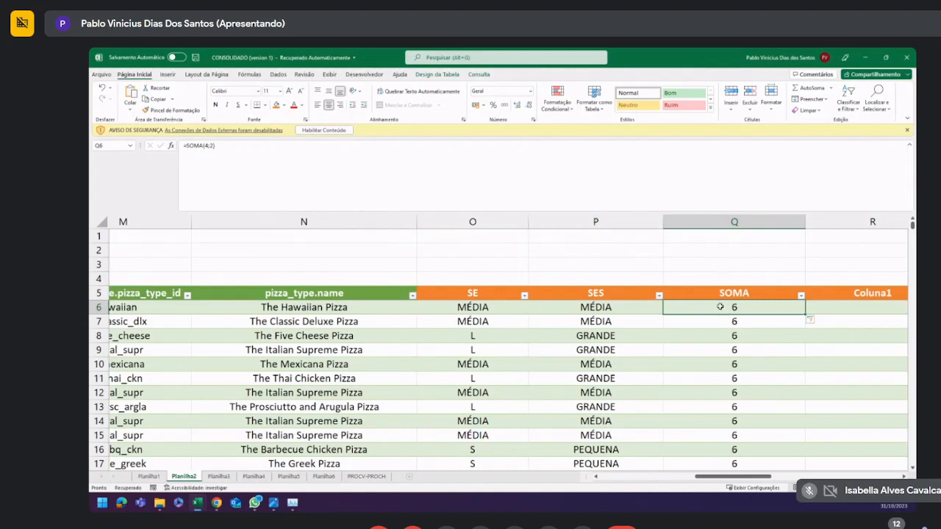
left_click(726, 332)
left_click(732, 312)
left_click(731, 334)
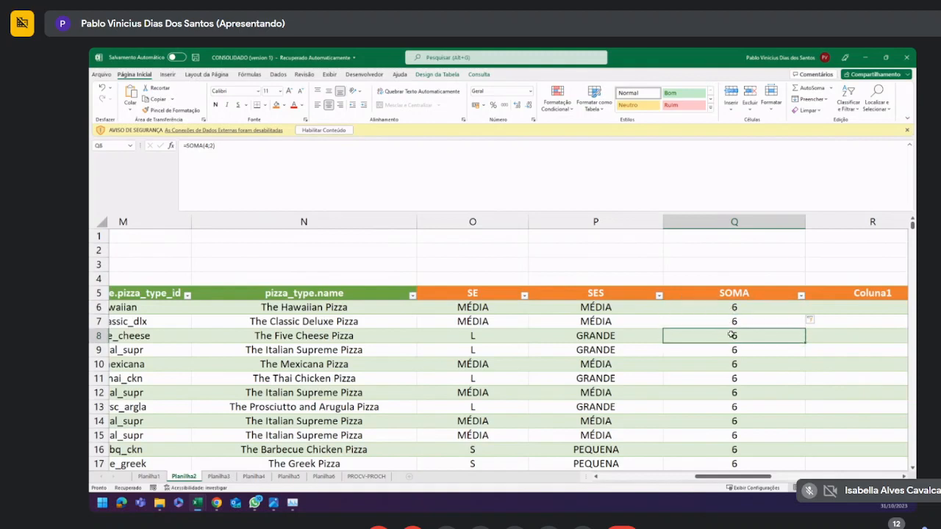
Replace the formula in cell Q6 with =SOMA([@[order_details_id]];[@[order_id]]).
left_click(733, 309)
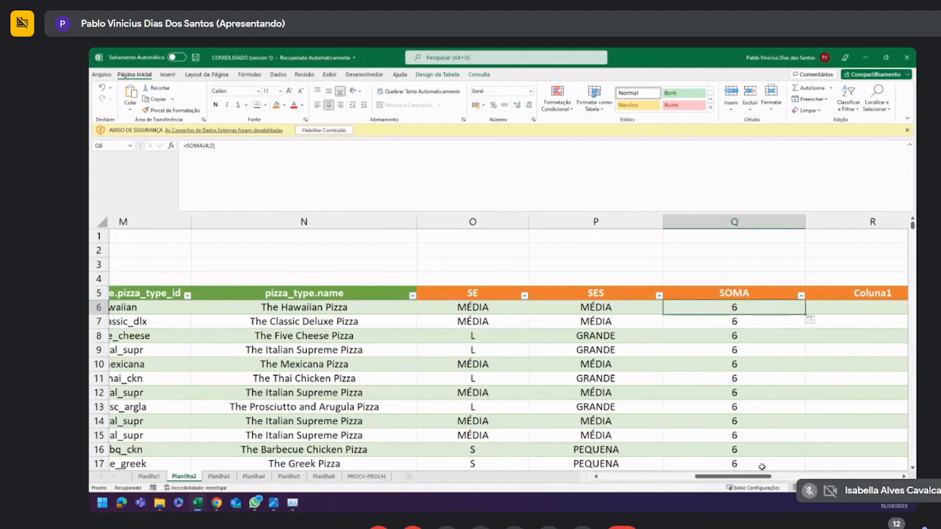
left_click_drag(243, 168, 123, 164)
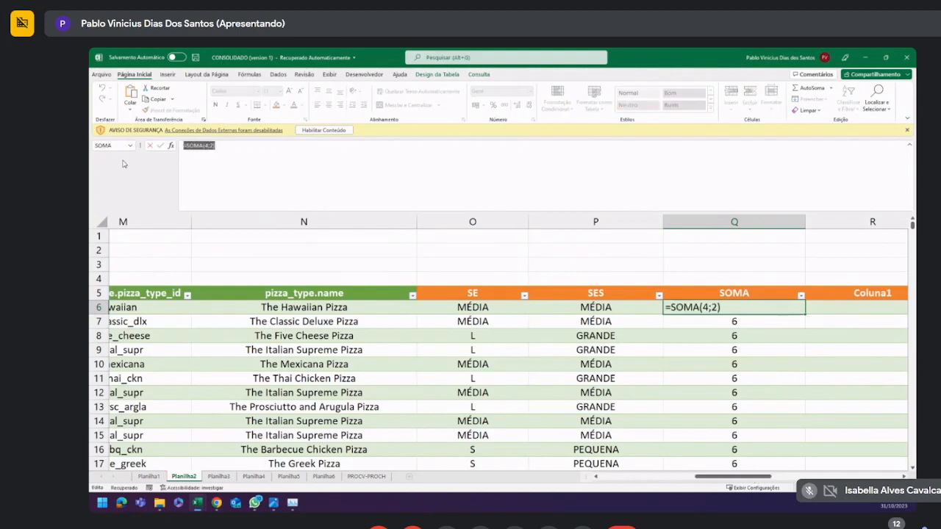
type("=SOMA(")
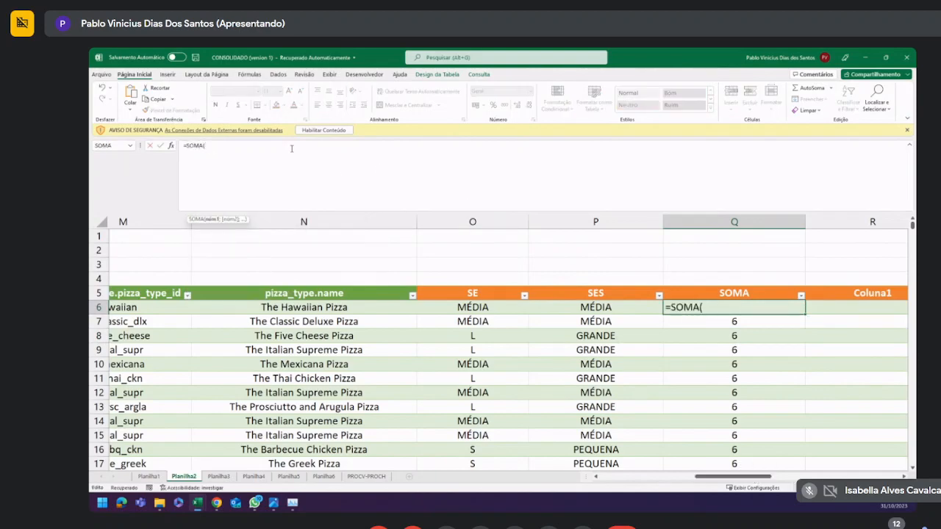
left_click_drag(724, 483, 626, 475)
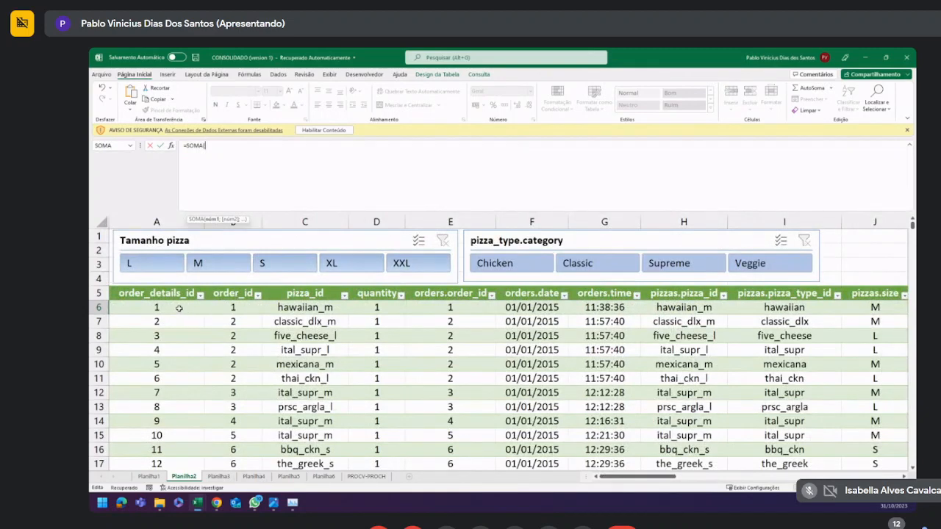
left_click(143, 308)
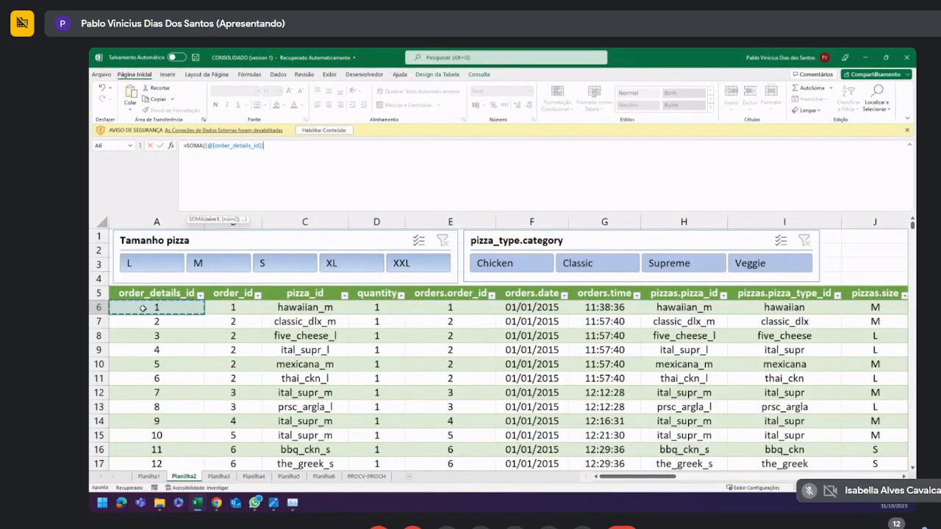
type(";")
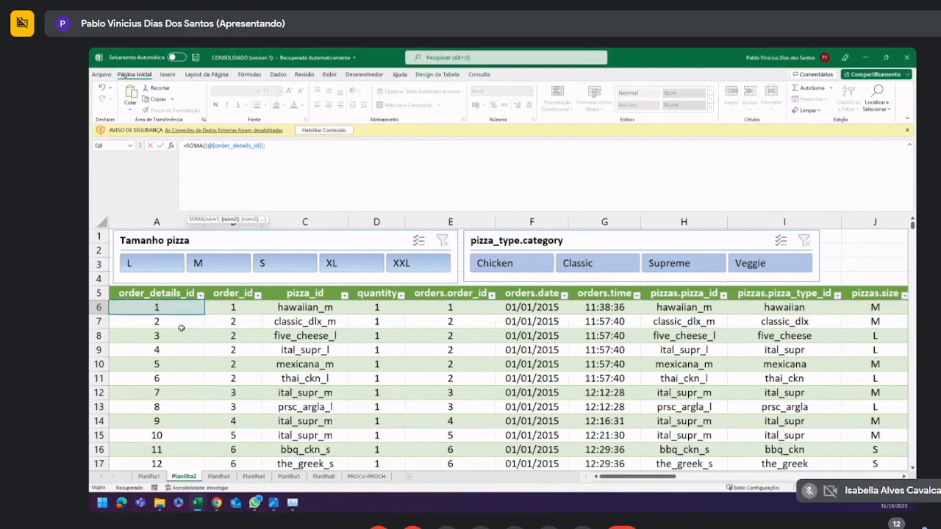
left_click(224, 308)
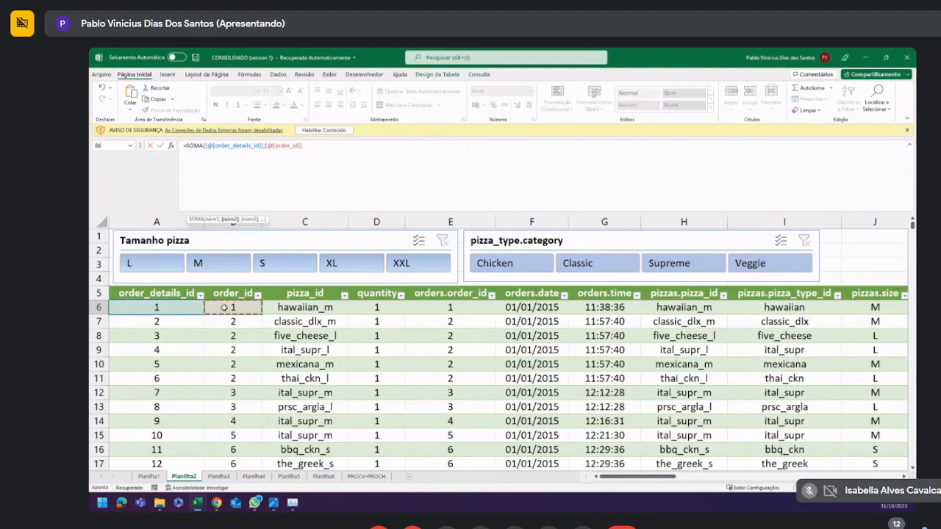
type(")")
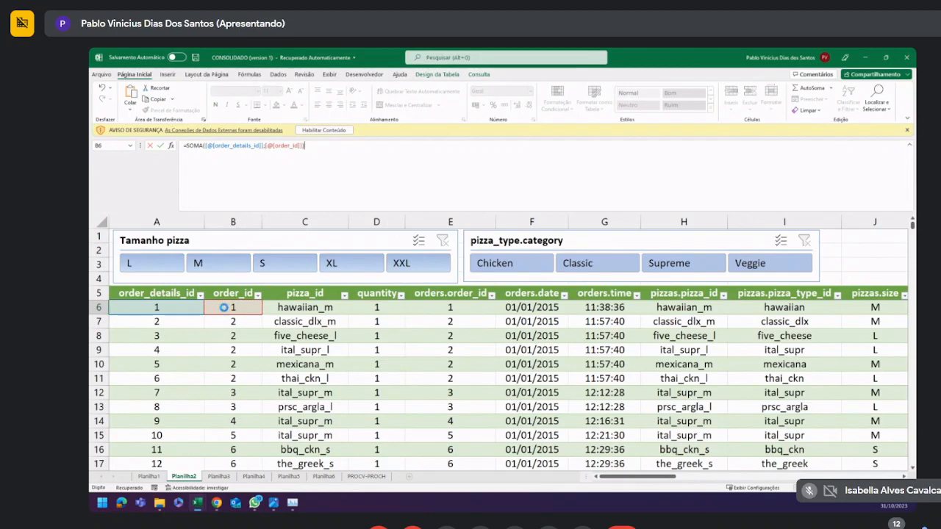
key("Return")
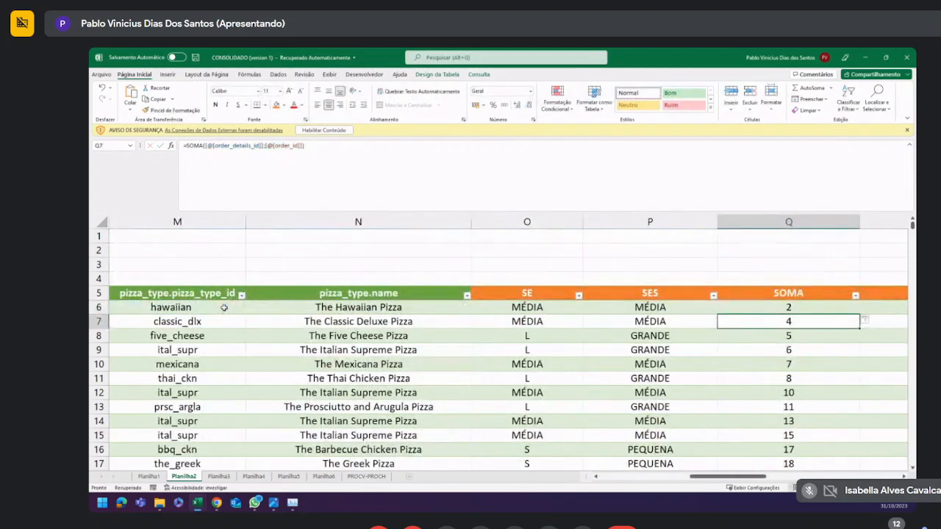
Examine the order_details_id and order_id arguments of the SOMA formula in cell Q7.
left_click(349, 154)
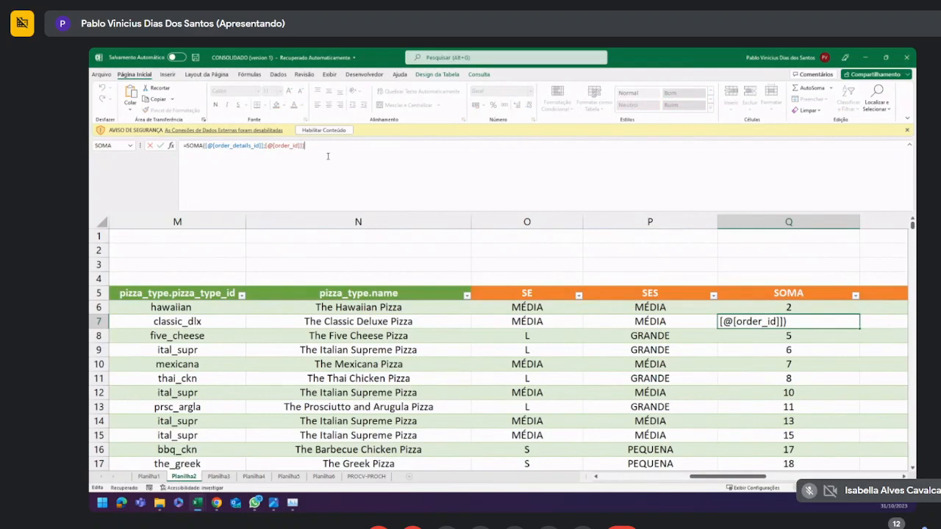
left_click(222, 147)
left_click(273, 145)
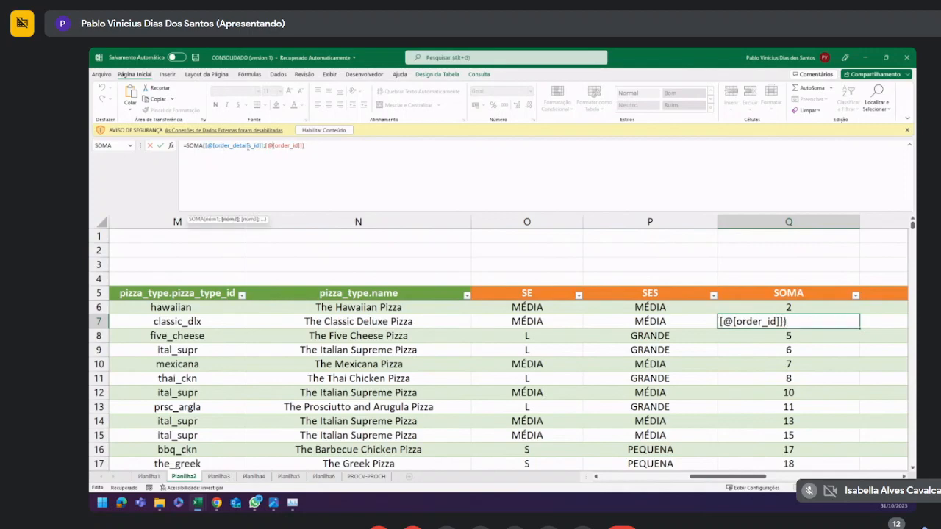
left_click(222, 147)
left_click(282, 147)
left_click(233, 146)
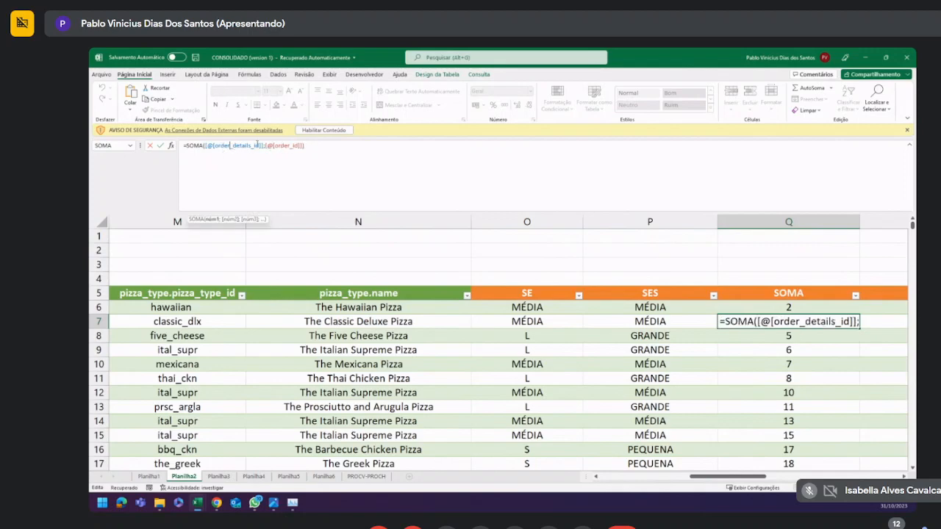
left_click(276, 145)
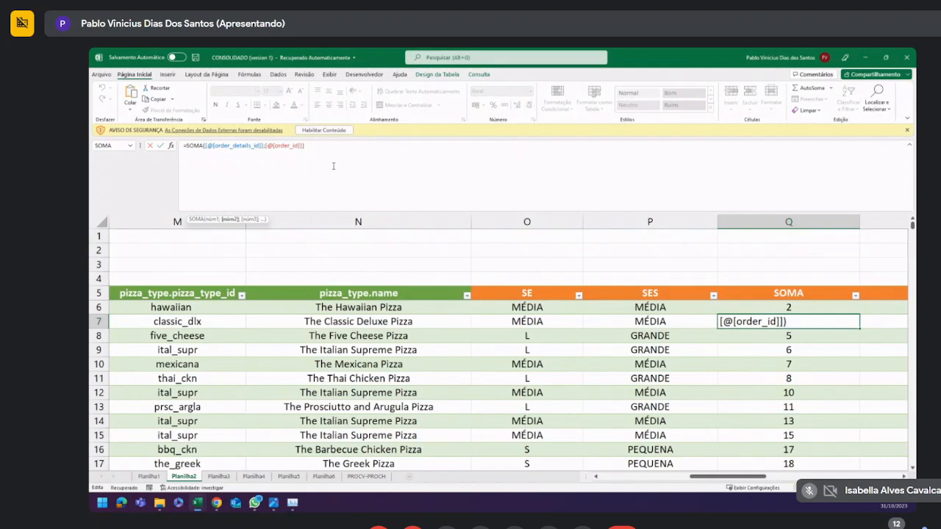
Replace the formula in cell Q7 with the plain addition =A6+B6.
left_click_drag(318, 148, 138, 160)
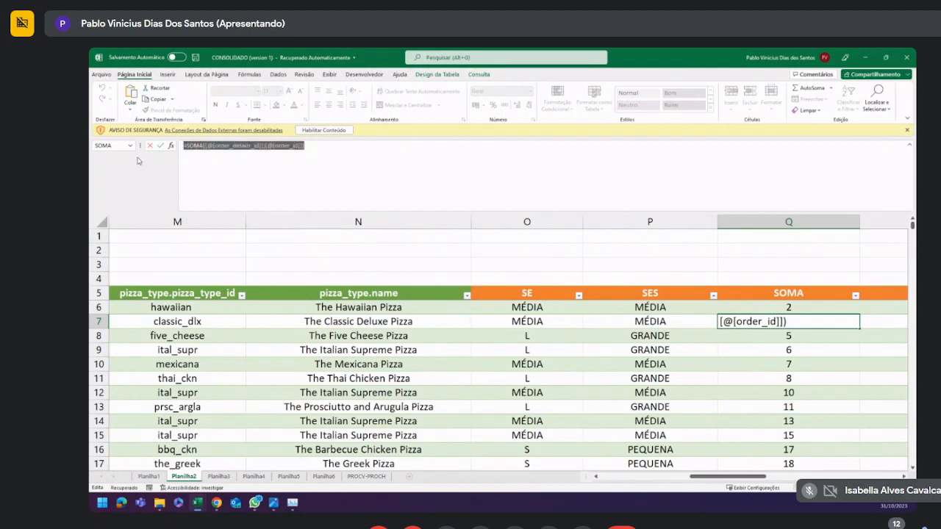
type("=")
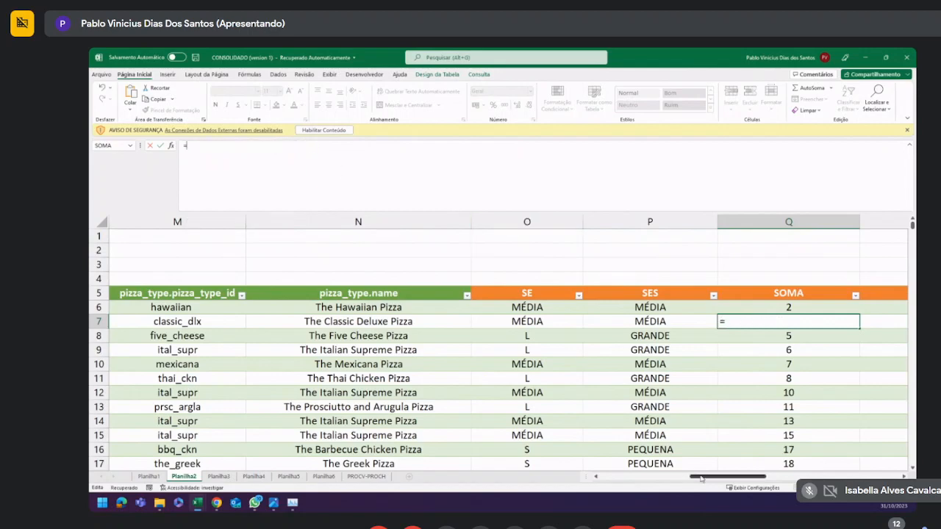
left_click_drag(699, 476, 591, 485)
left_click(175, 308)
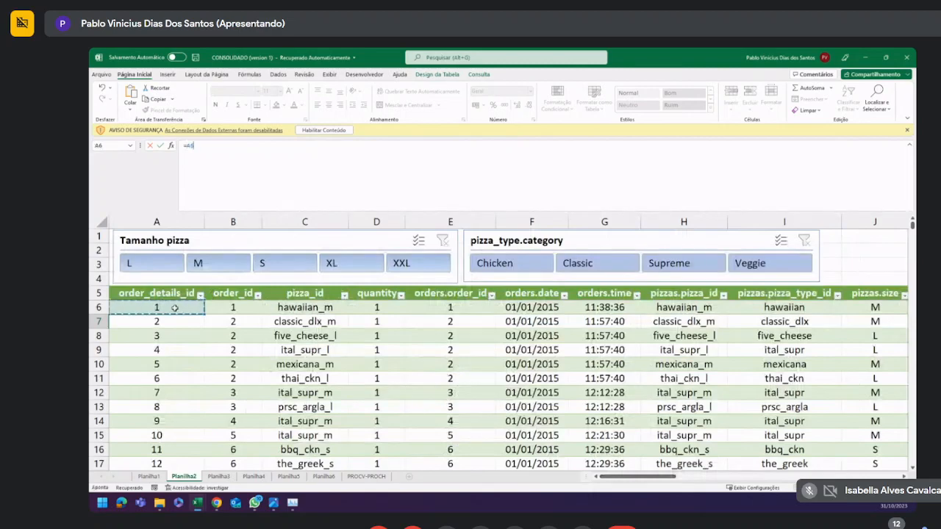
type("+")
left_click(230, 309)
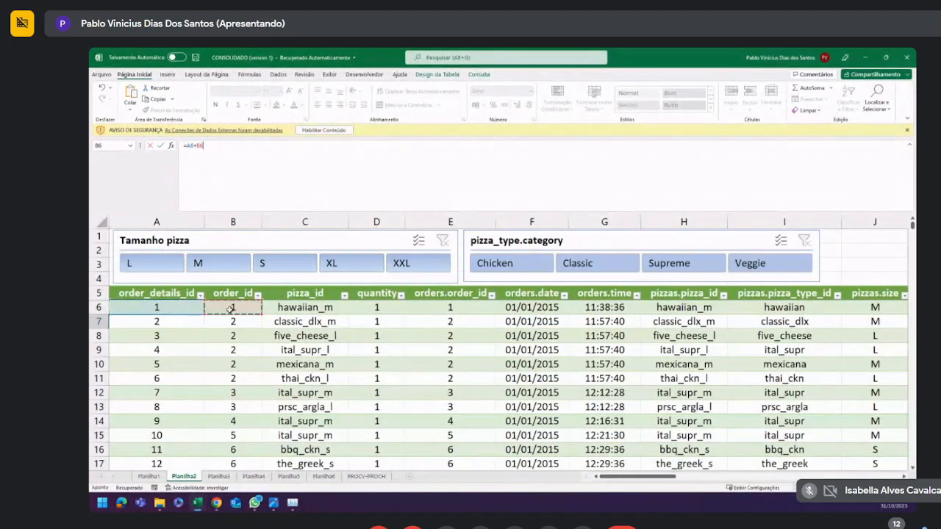
key("Return")
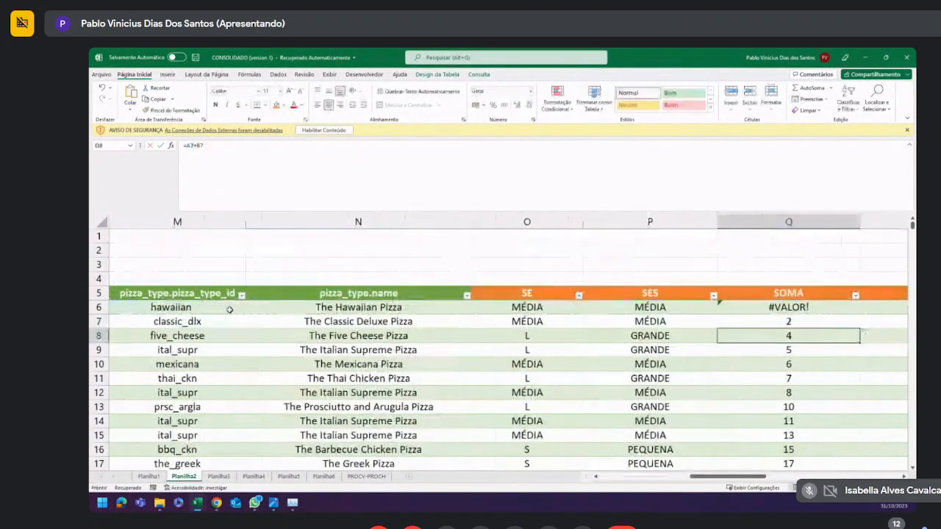
Check several formulas in the SOMA column and format the order_details_id and order_id values as Número.
left_click(801, 307)
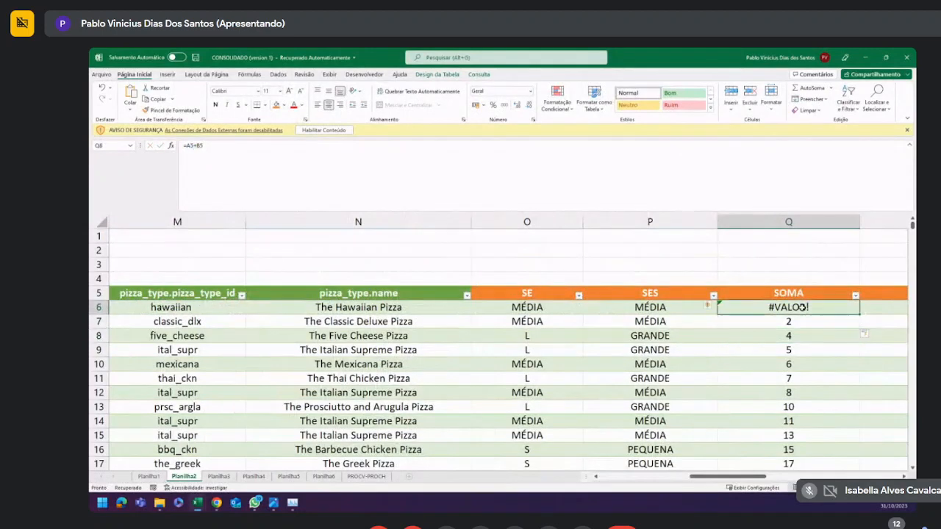
left_click(777, 350)
left_click(776, 379)
left_click_drag(728, 477, 602, 478)
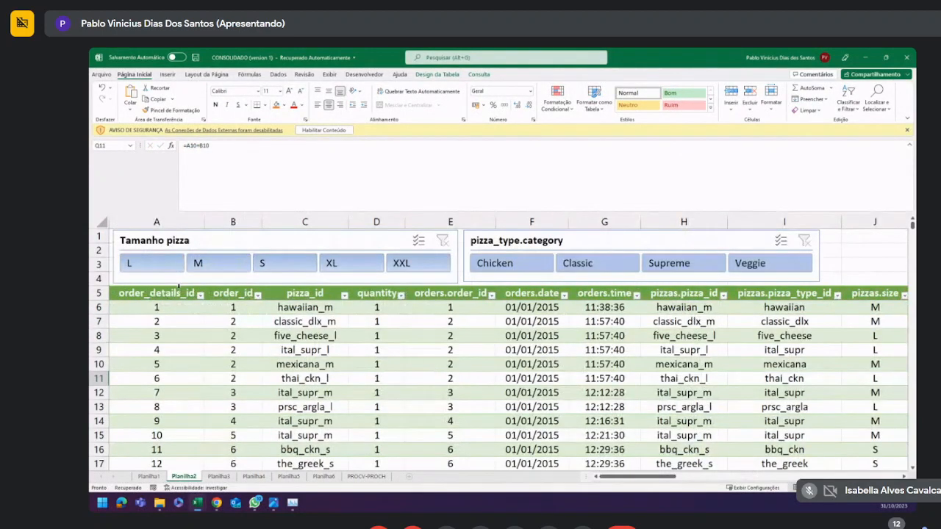
left_click_drag(179, 287, 257, 275)
left_click(530, 92)
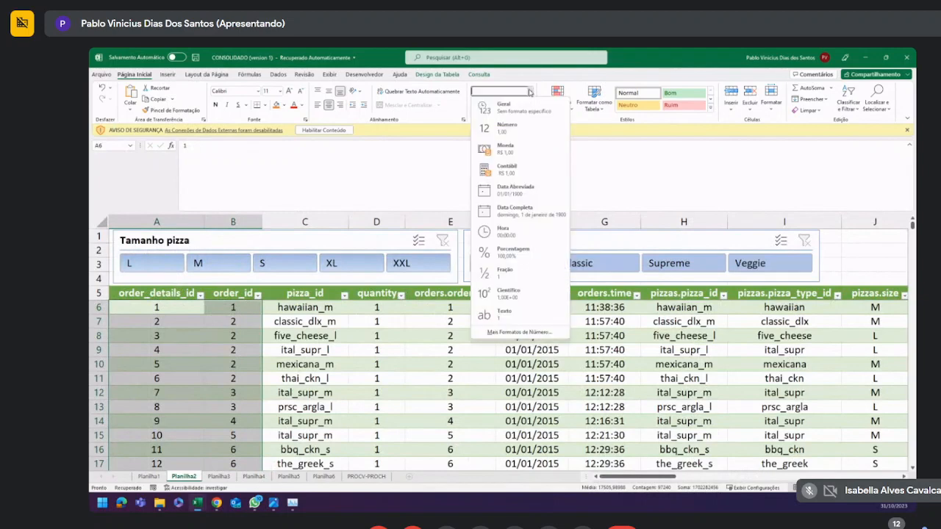
left_click(512, 128)
Correct the formula in cell Q6 to =A6+B6 so it adds the order_details_id and order_id of its own row.
left_click_drag(639, 478, 746, 478)
left_click(656, 305)
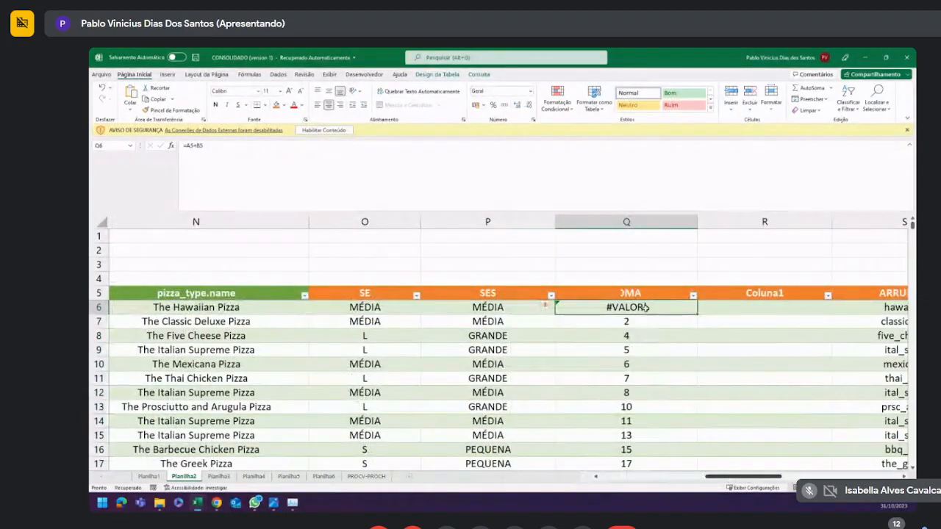
double_click(644, 307)
left_click_drag(751, 476, 635, 478)
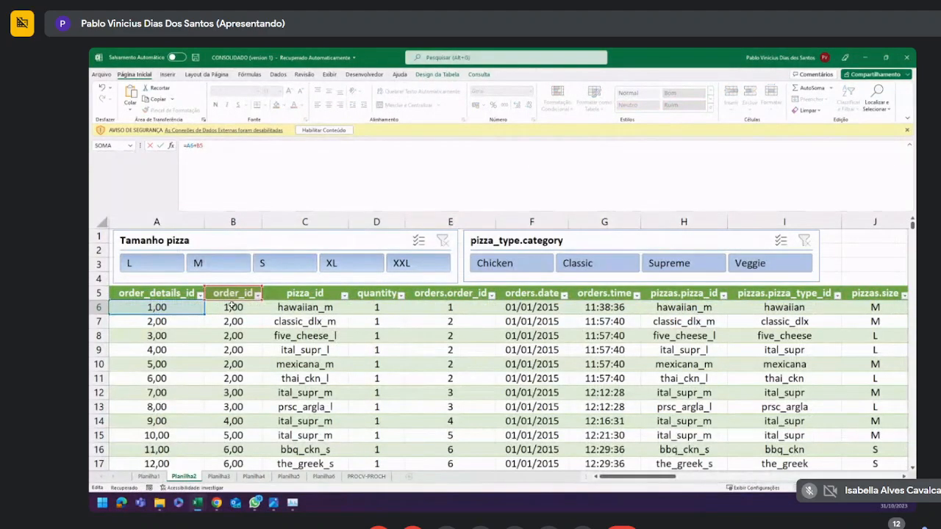
left_click_drag(229, 300, 229, 307)
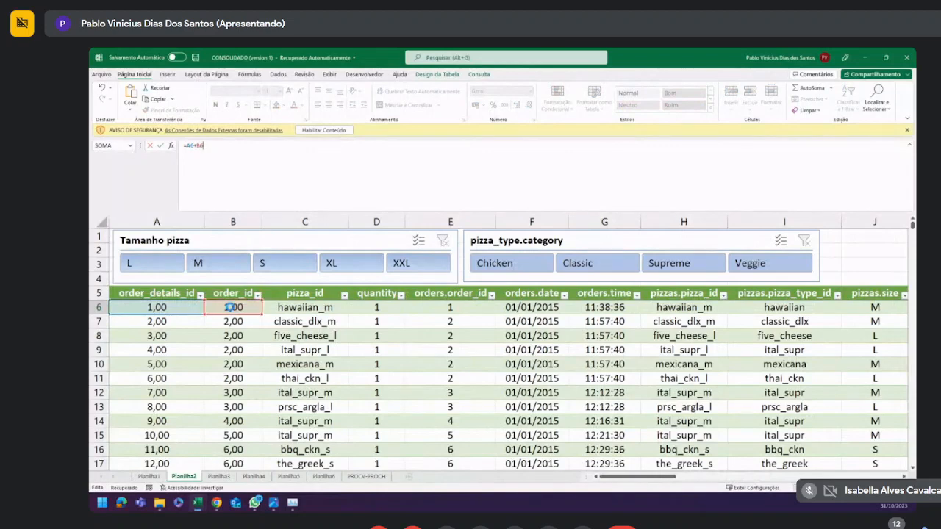
key("Return")
left_click_drag(727, 479, 750, 479)
Examine the addition formulas and values in the SOMA column from cell Q6 down to Q13.
left_click(639, 277)
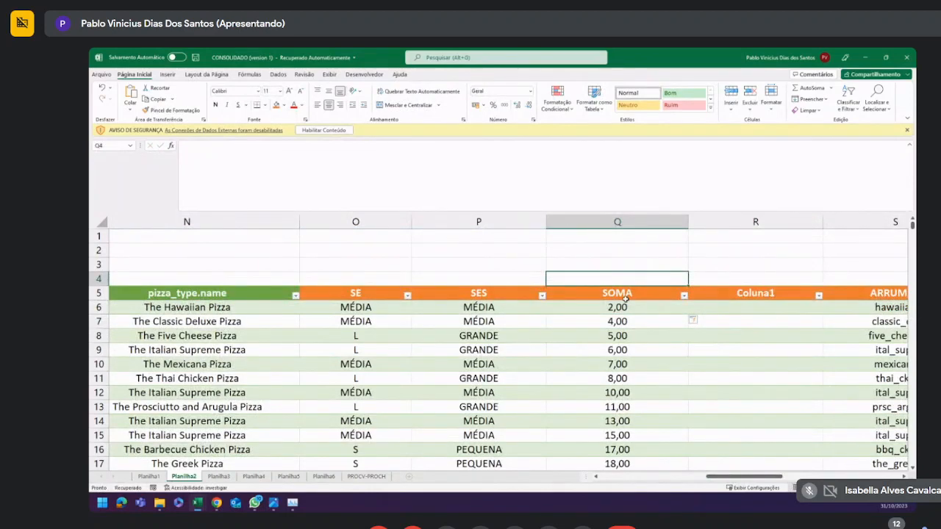
left_click(624, 307)
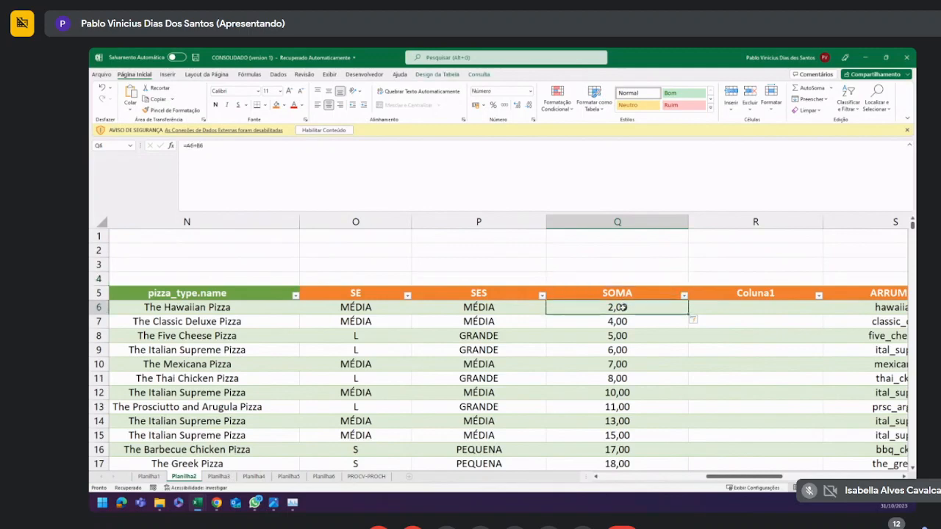
left_click(629, 346)
left_click(622, 310)
left_click(637, 347)
left_click(623, 309)
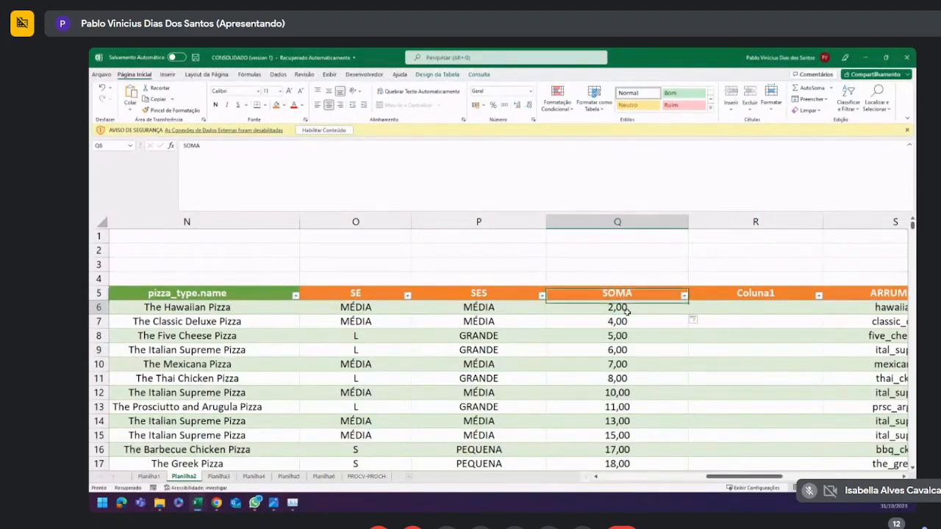
left_click(623, 336)
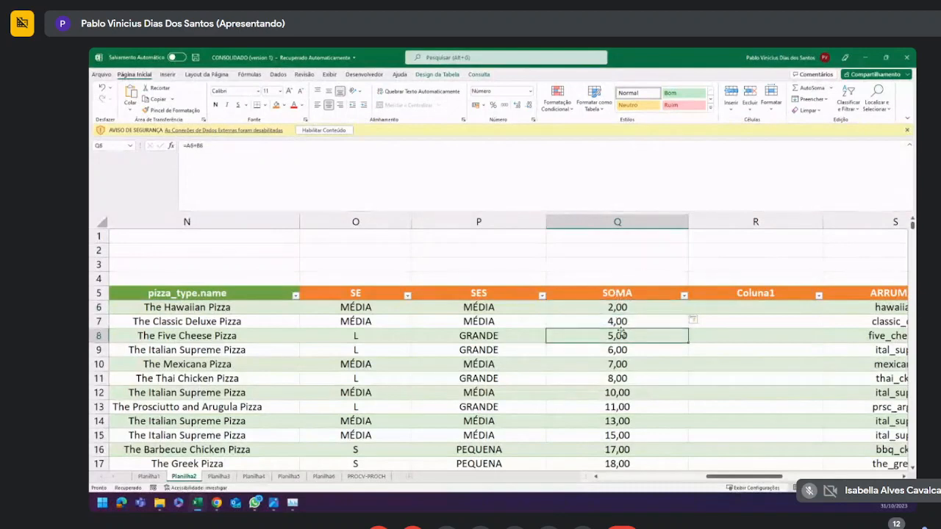
left_click(618, 310)
left_click(623, 336)
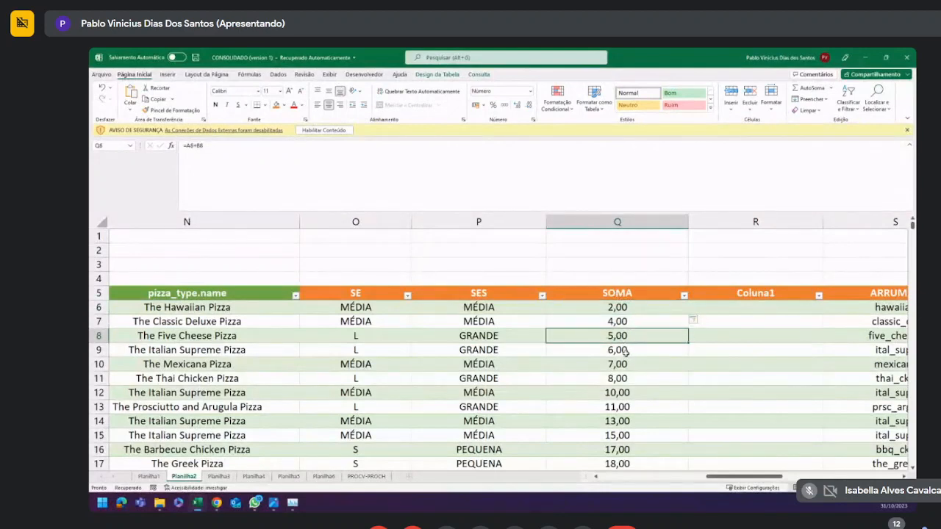
left_click(626, 307)
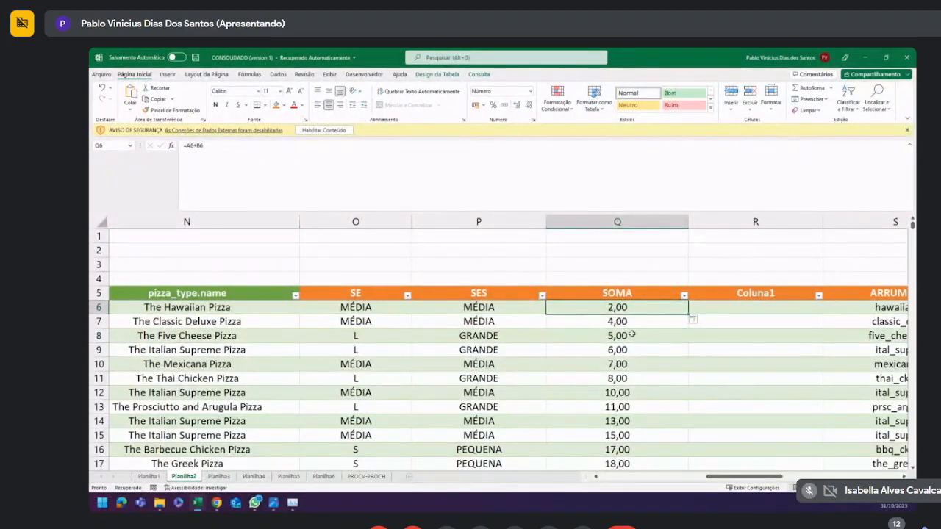
left_click(213, 152)
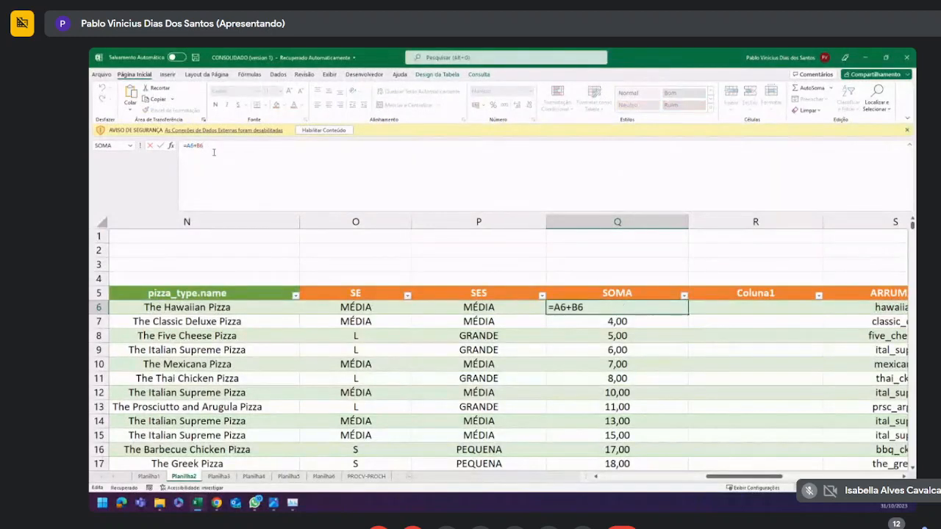
key("Escape")
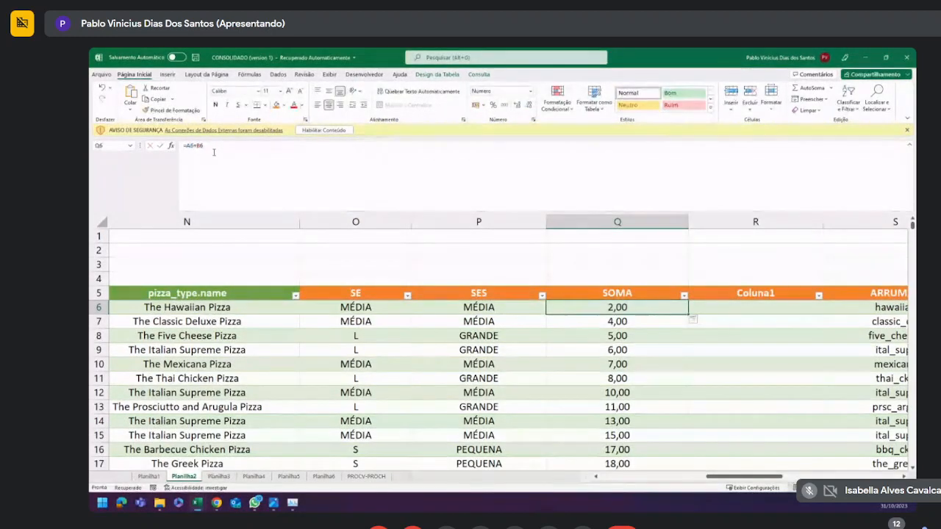
left_click(636, 278)
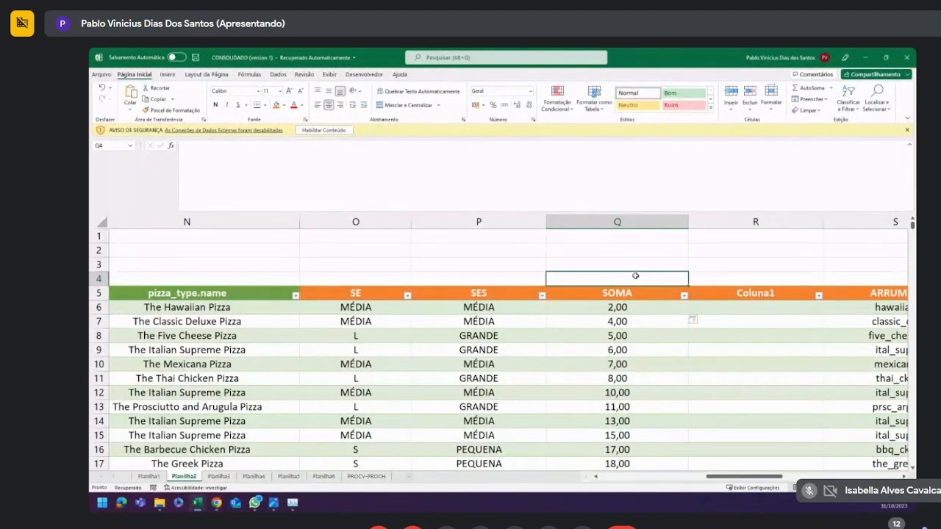
left_click_drag(635, 309, 630, 403)
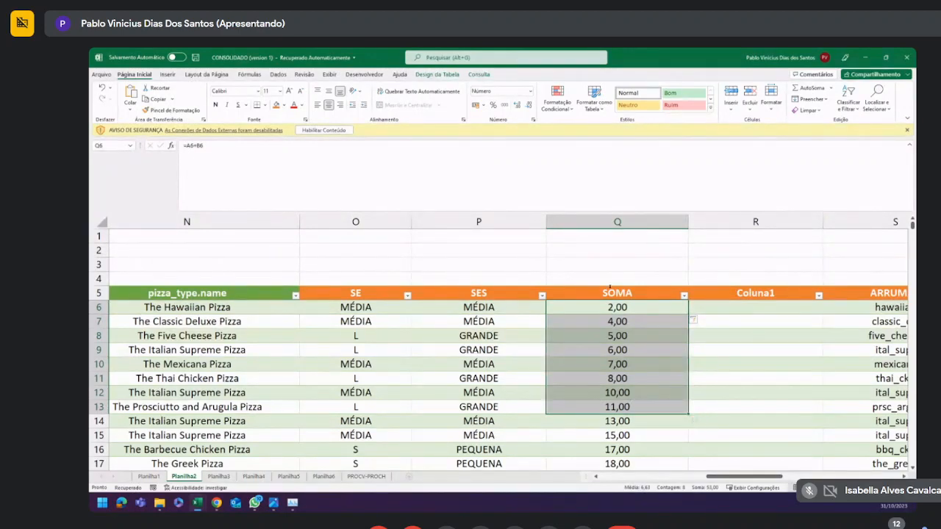
left_click(608, 277)
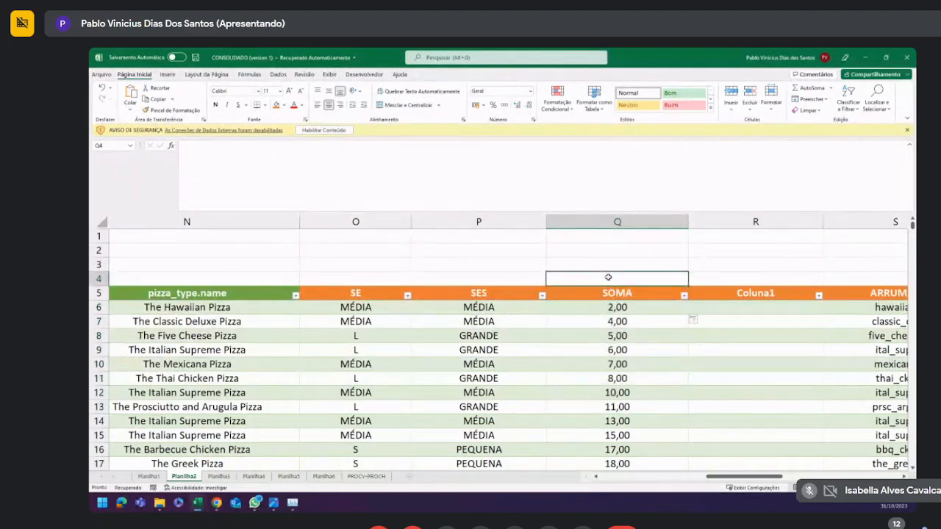
type("=")
left_click(621, 307)
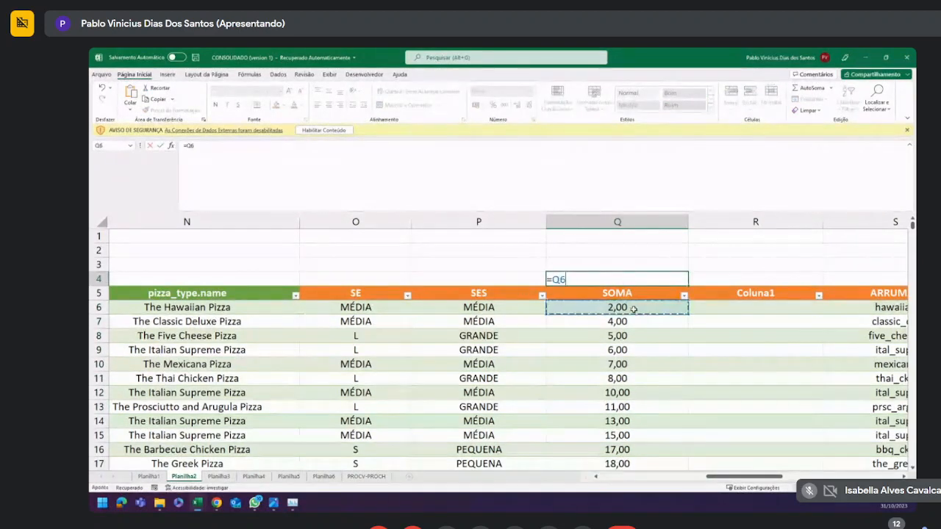
type("+")
left_click(620, 320)
type("+")
left_click(621, 335)
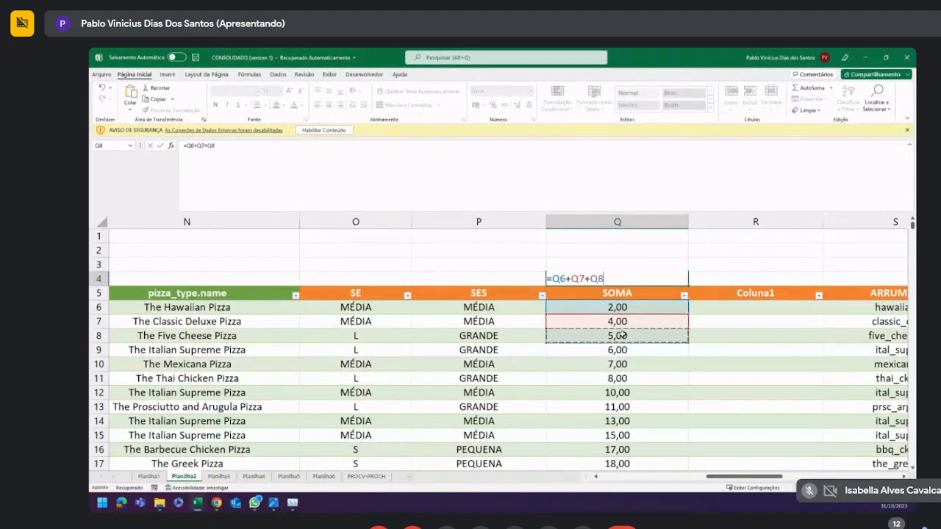
key("BackSpace")
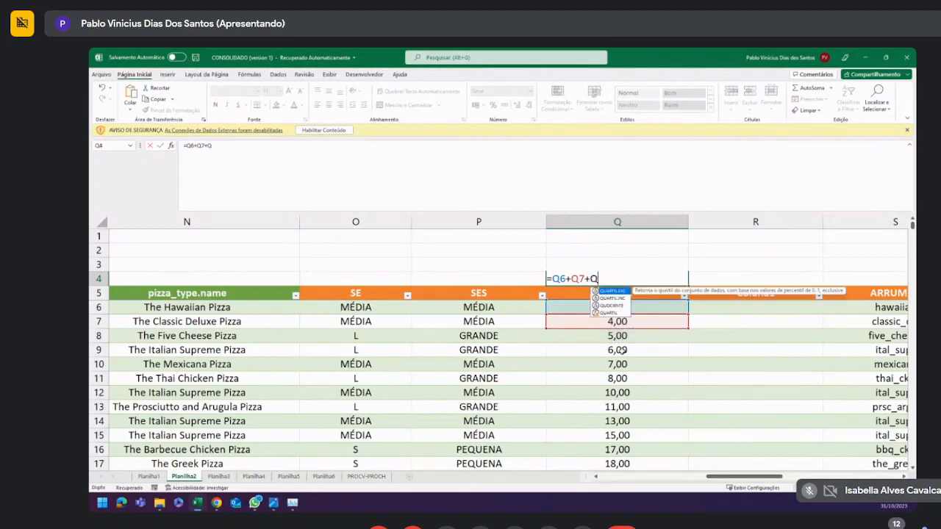
key("Escape")
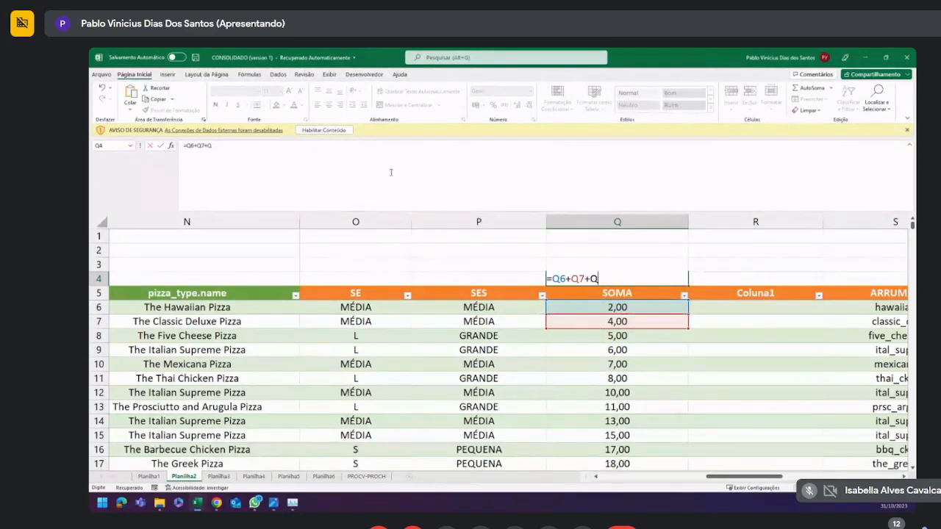
left_click_drag(237, 149, 162, 153)
key("BackSpace")
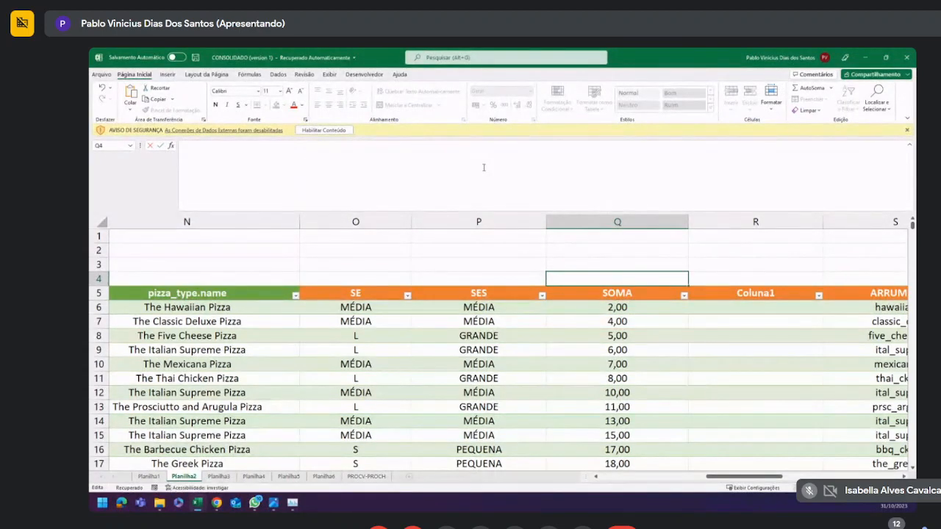
type("=SOA")
key("Tab")
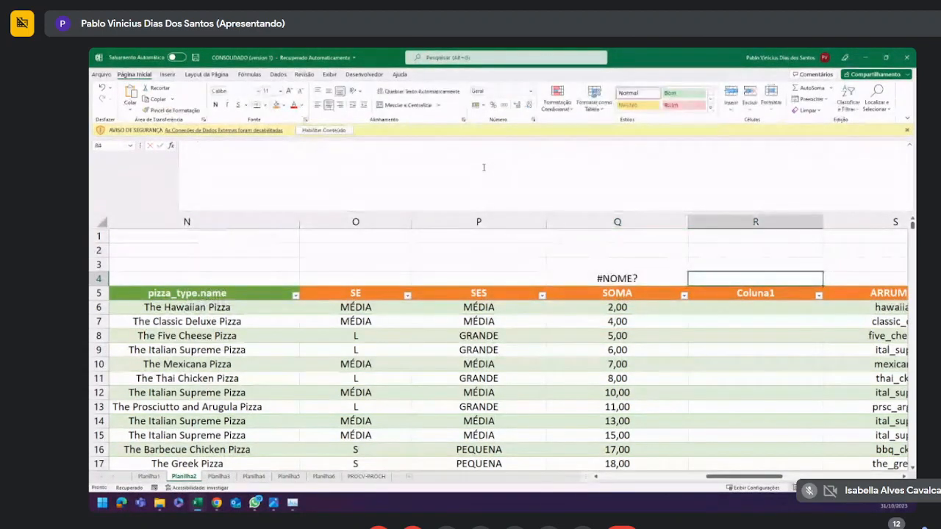
Total the whole SOMA column in cell Q4 with =SOMA(orders_details__principal[SOMA]).
left_click(647, 279)
type("=")
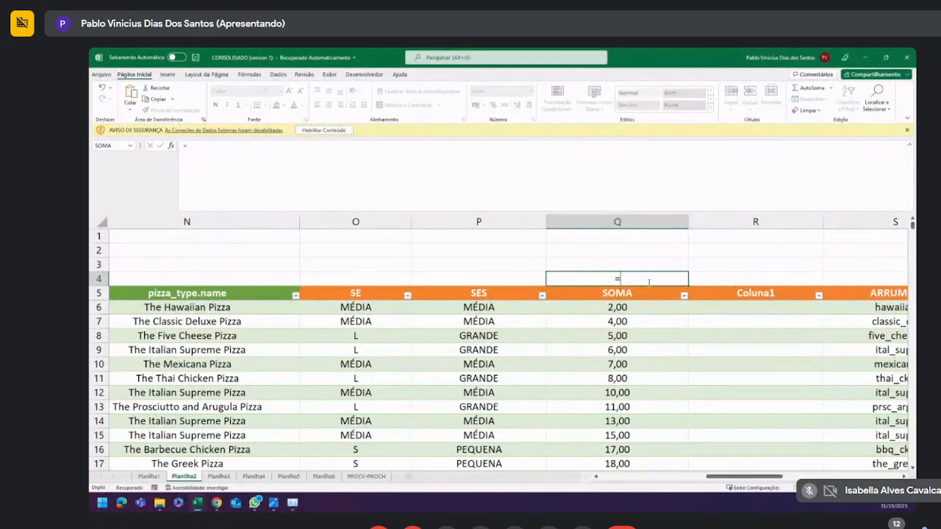
type("SOMA(")
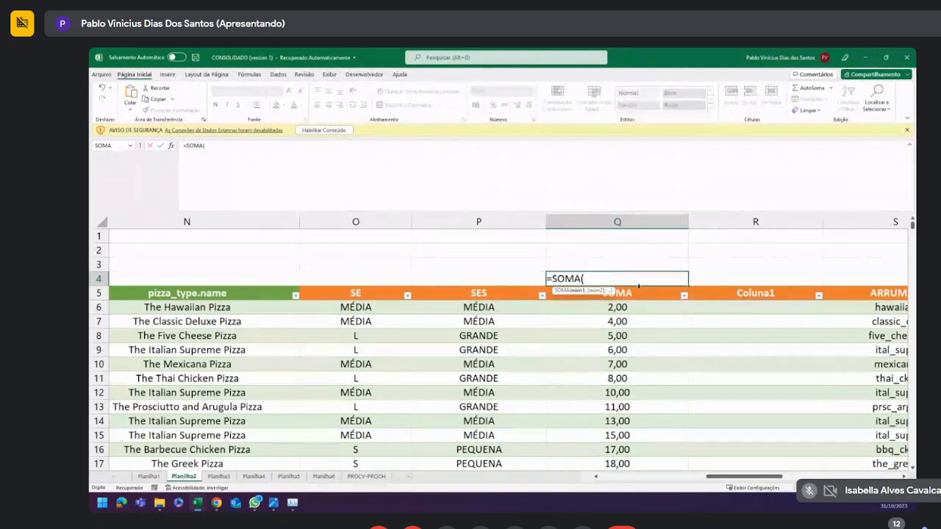
left_click(638, 286)
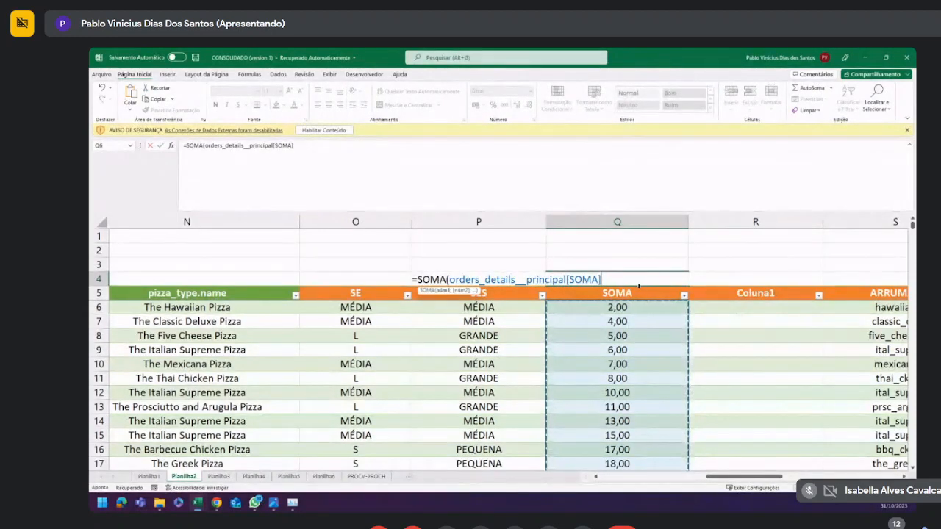
type(")")
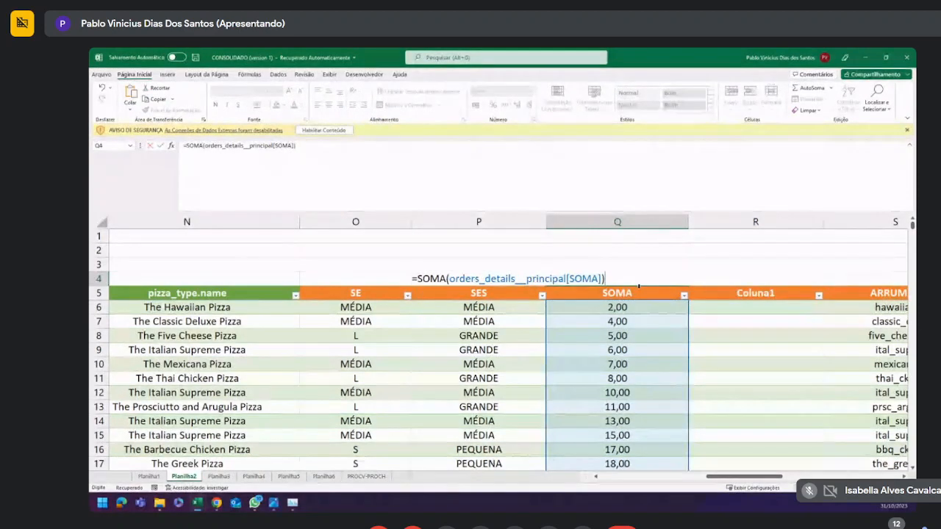
key("Return")
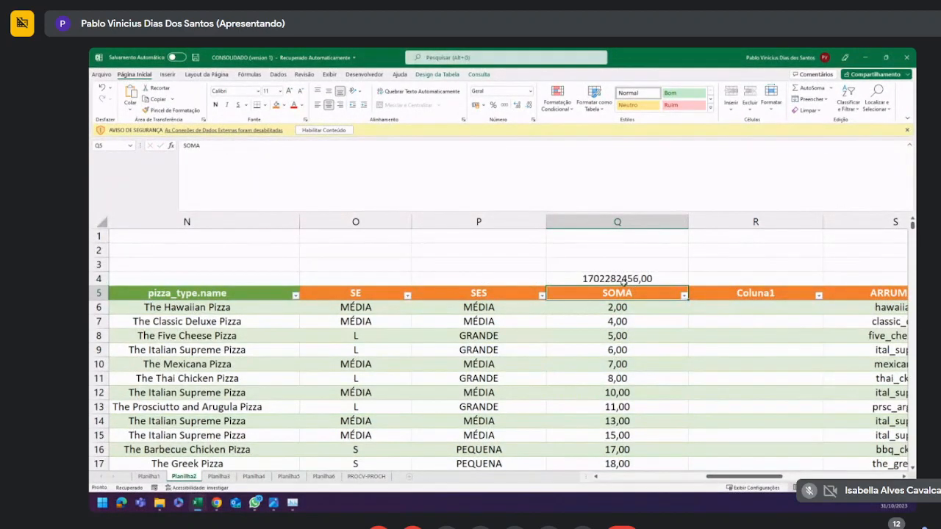
Format the column total in cell Q4 as Contábil.
left_click(623, 280)
left_click(530, 91)
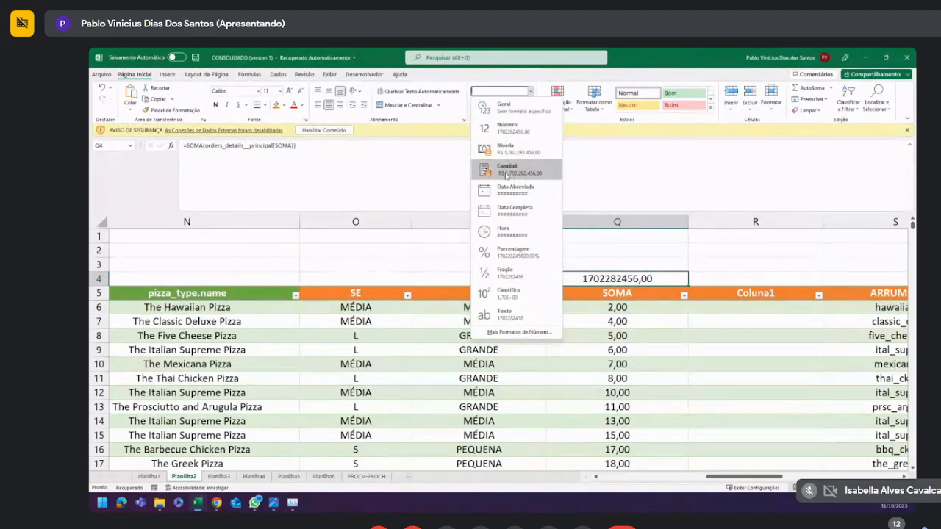
left_click(512, 129)
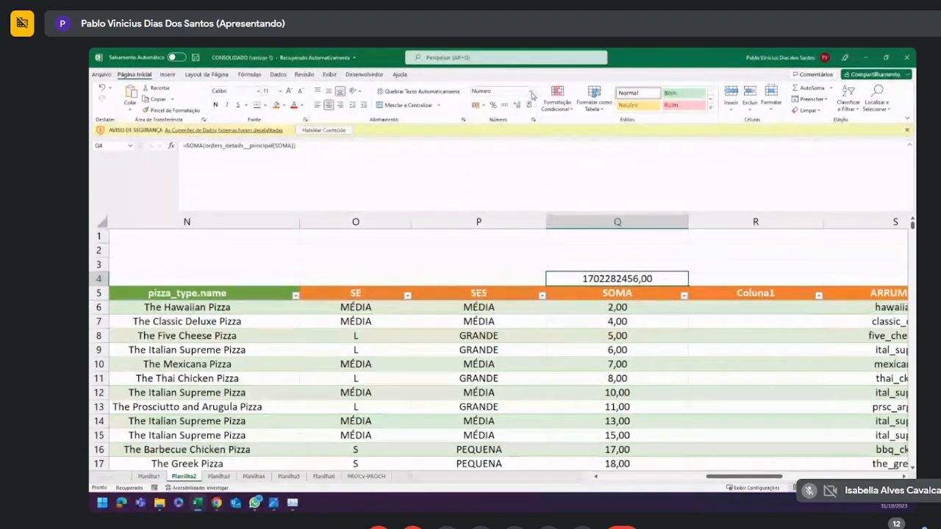
left_click(530, 91)
left_click(505, 171)
left_click(691, 251)
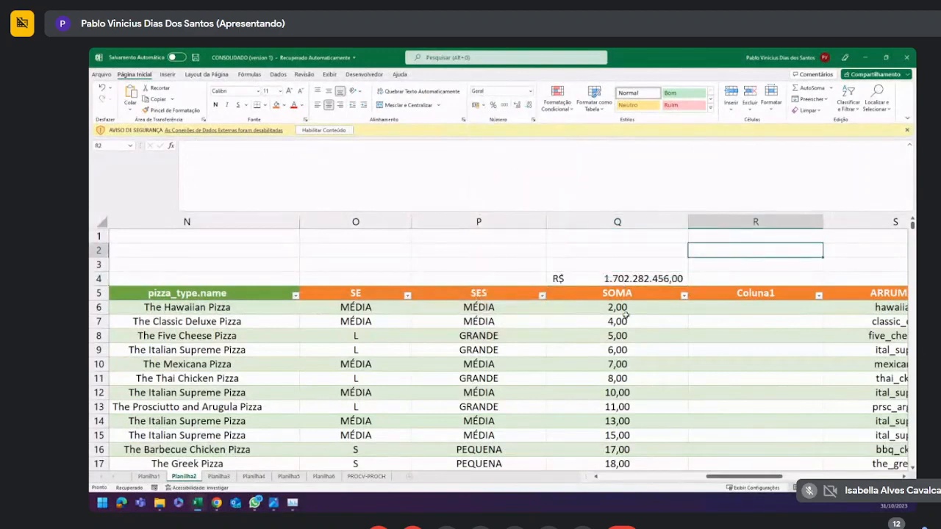
Review the SOMA column values against the total formula in cell Q4.
left_click_drag(620, 307, 624, 451)
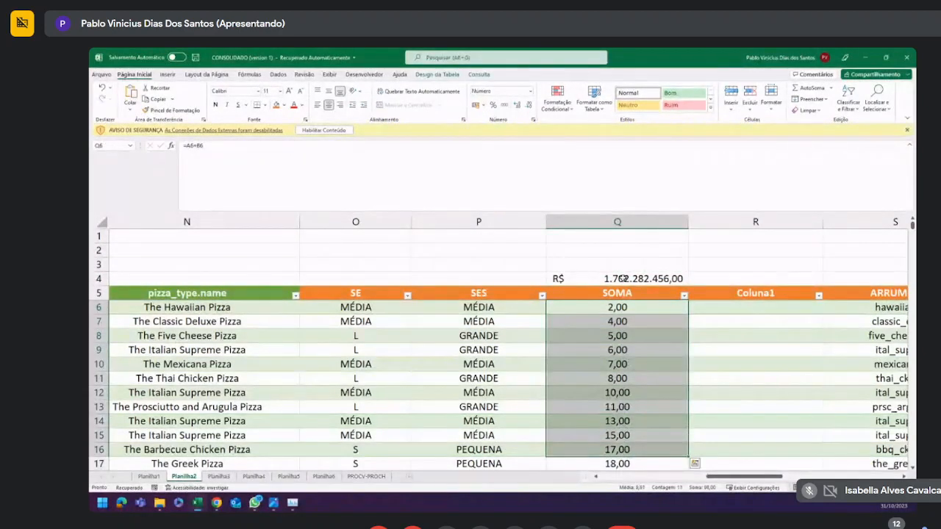
left_click(616, 312)
left_click(622, 350)
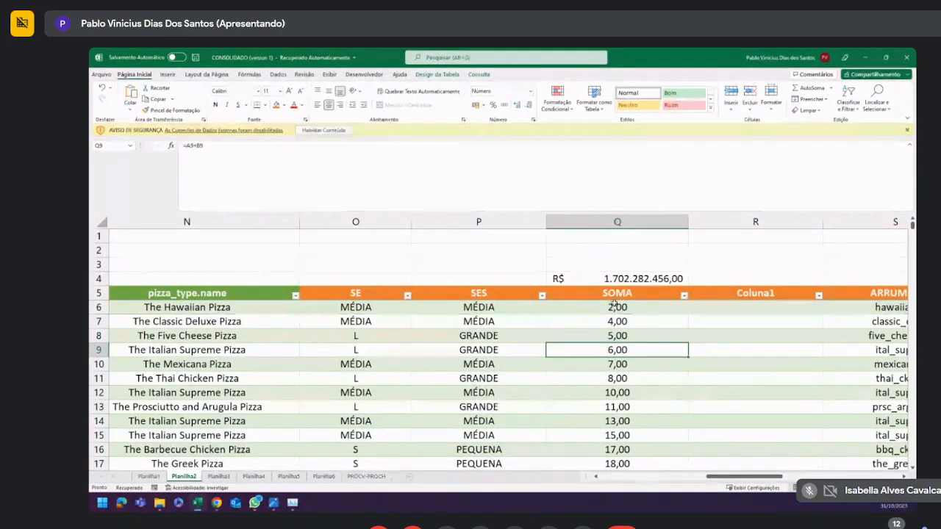
left_click(616, 307)
left_click(620, 281)
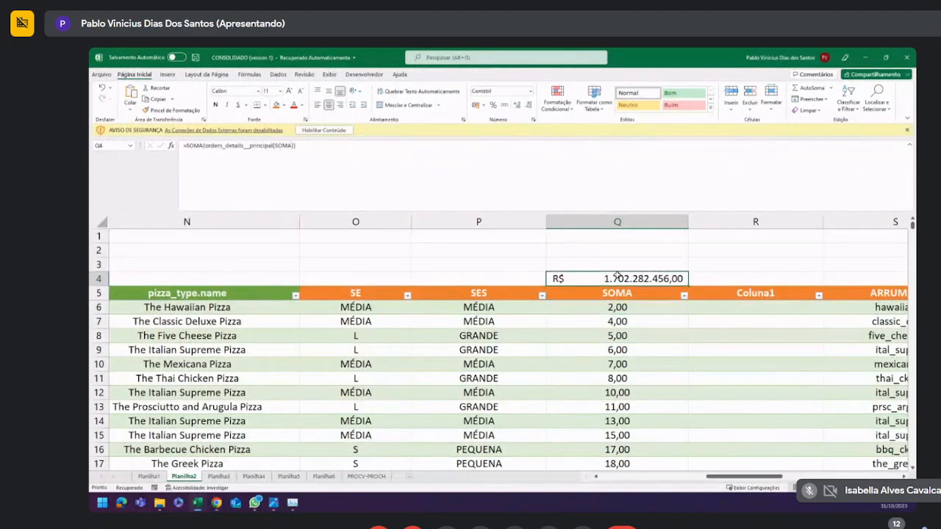
Insert two new table columns between SOMA and Coluna1.
left_click_drag(730, 477, 754, 482)
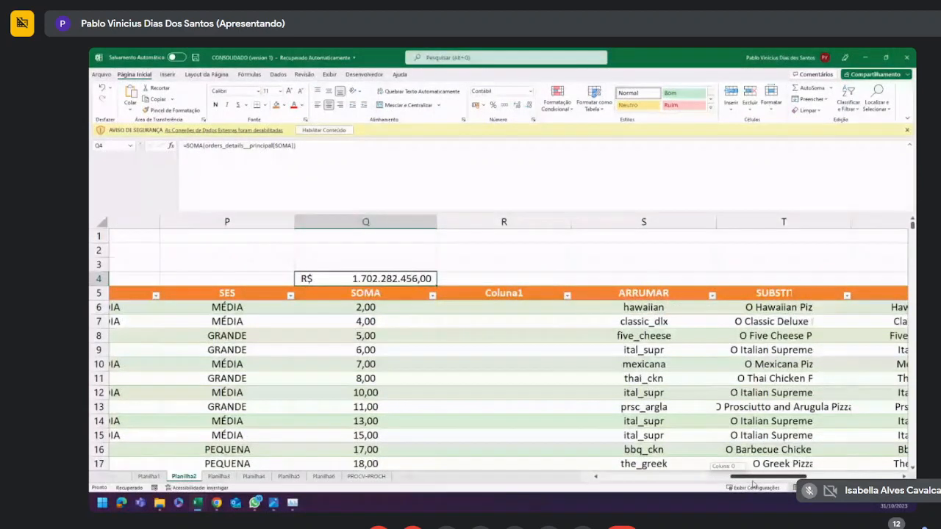
left_click(485, 292)
right_click(485, 293)
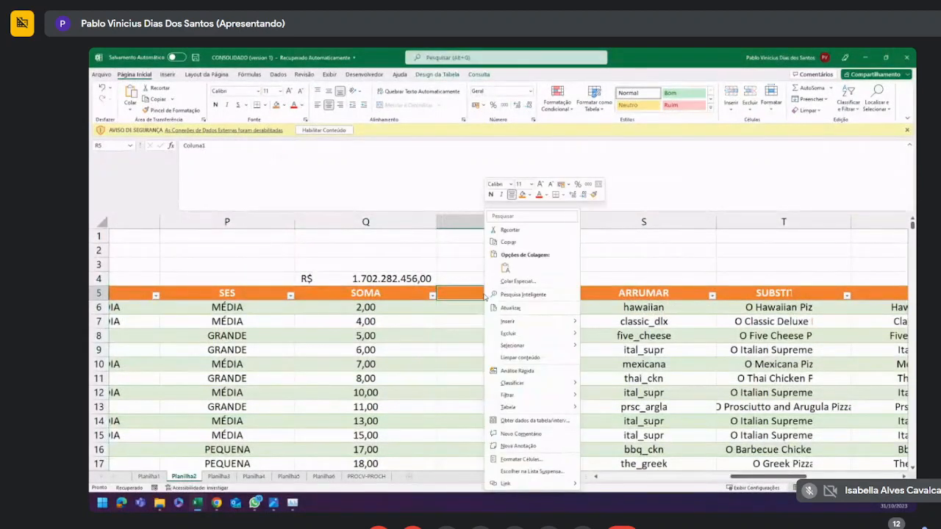
mouse_move(573, 324)
left_click(610, 322)
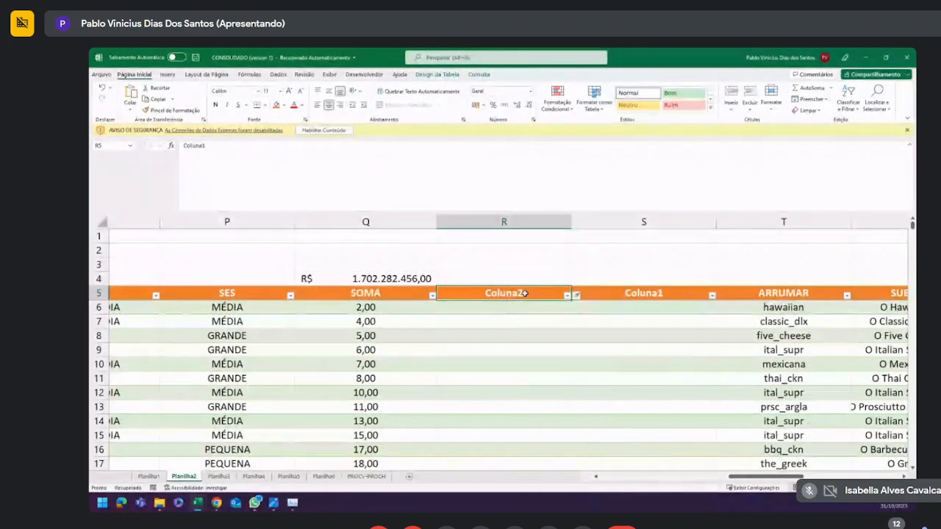
right_click(526, 297)
mouse_move(563, 321)
left_click(631, 322)
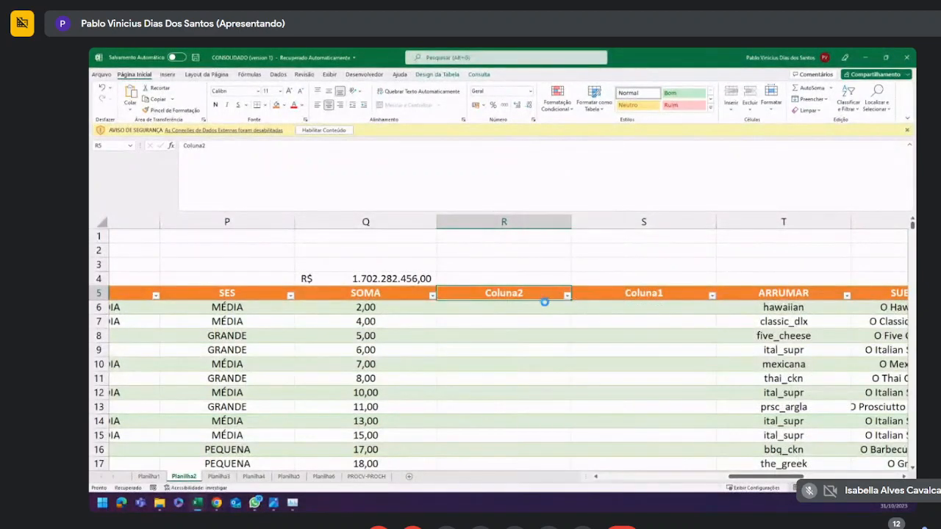
Insert one more table column directly after the SOMA column.
right_click(532, 293)
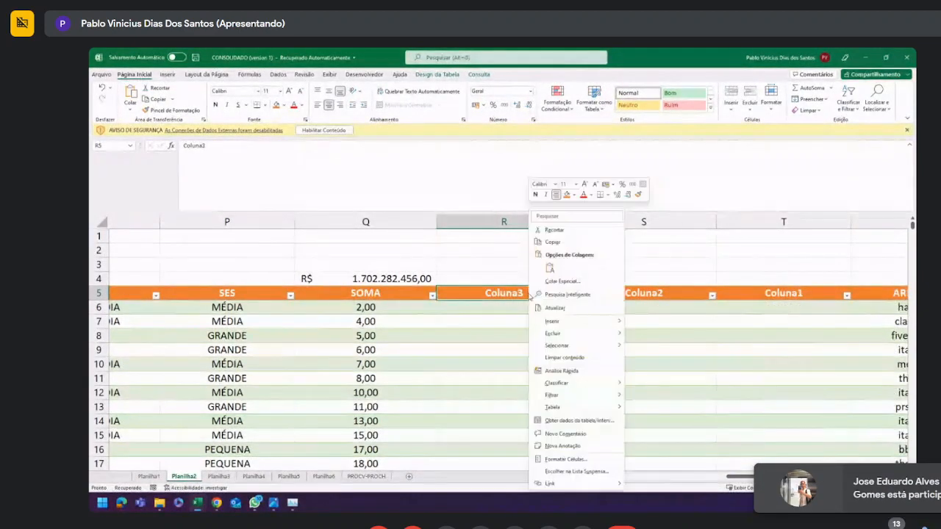
mouse_move(575, 325)
left_click(636, 324)
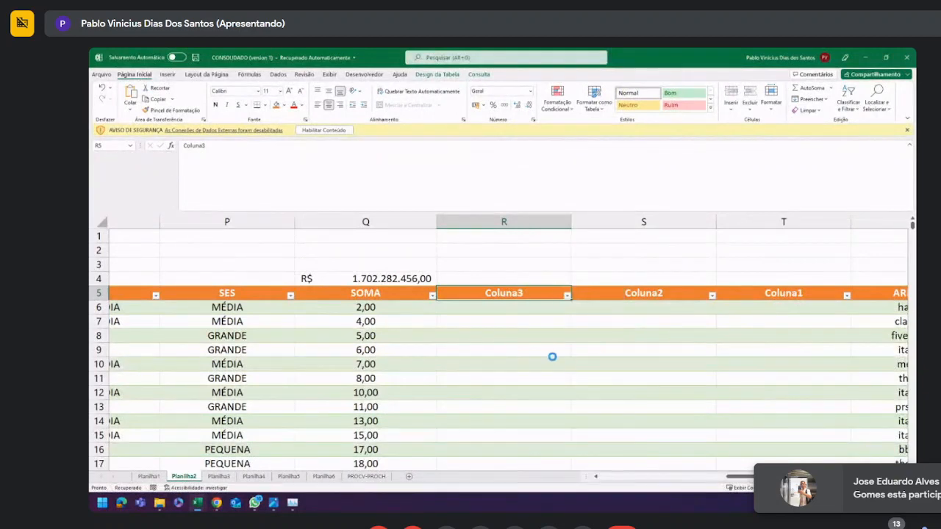
left_click(510, 336)
Rename the header of the new column beside SOMA, in cell R5, to SOMASE.
left_click(503, 294)
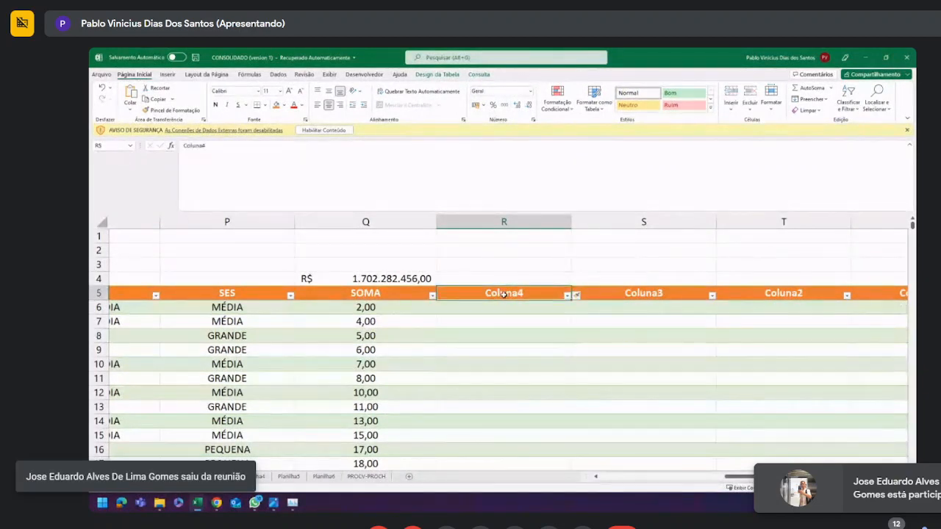
left_click(511, 306)
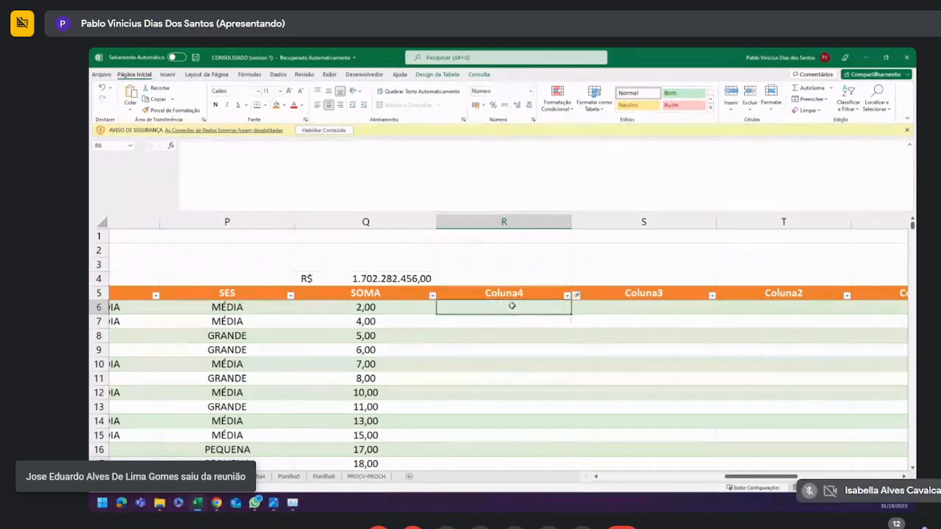
left_click(505, 293)
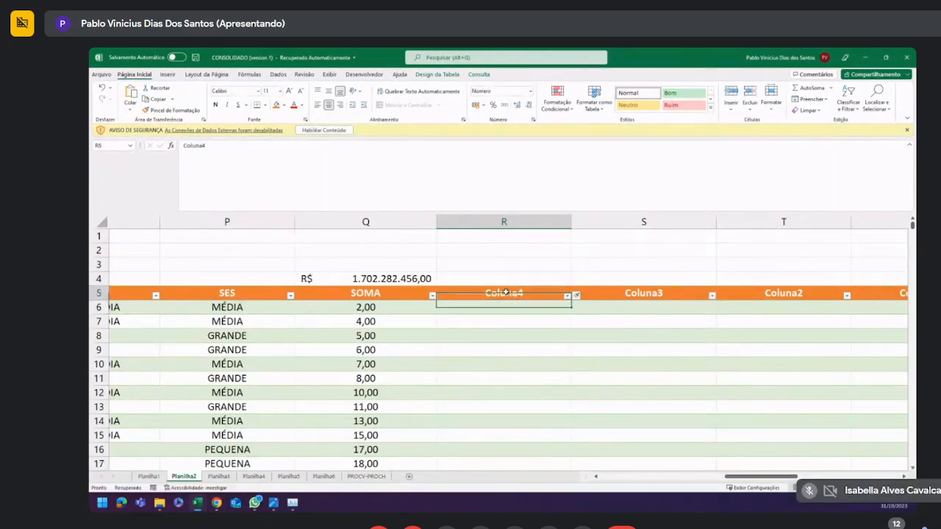
type("SOMASE")
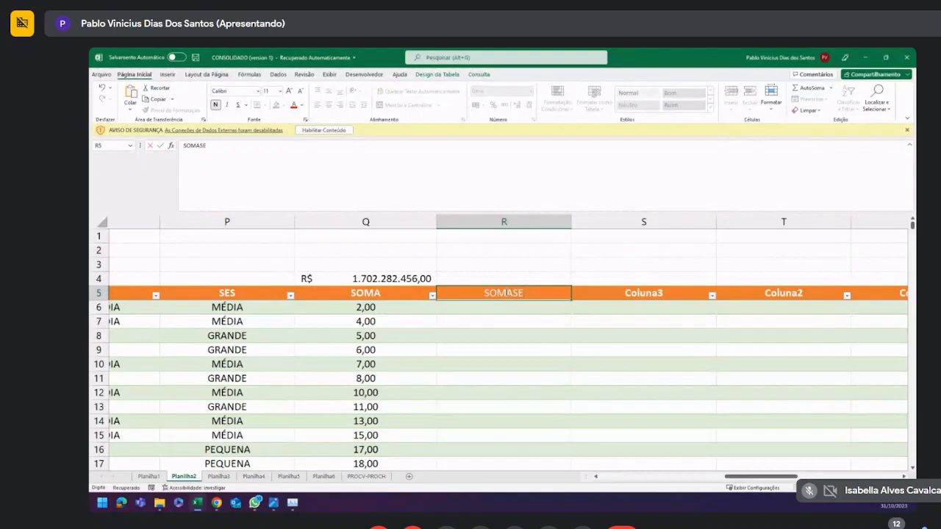
key("Tab")
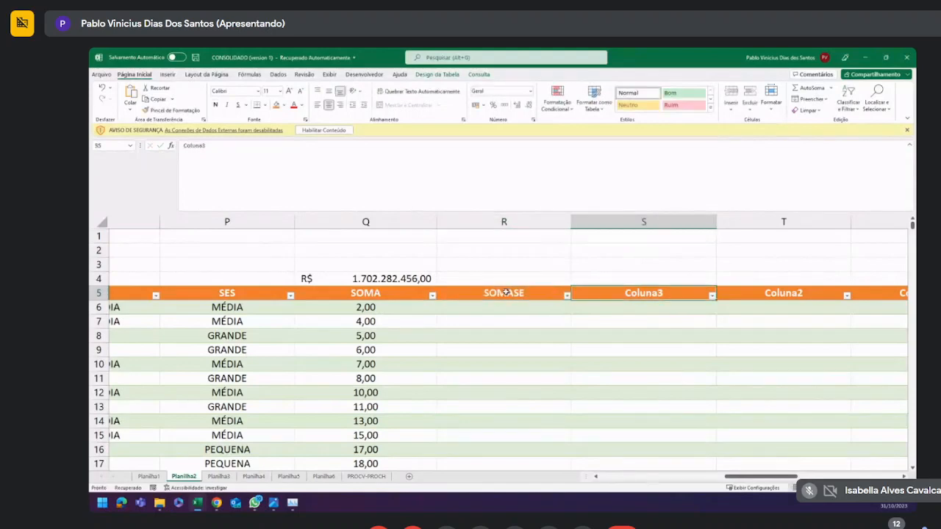
left_click(481, 292)
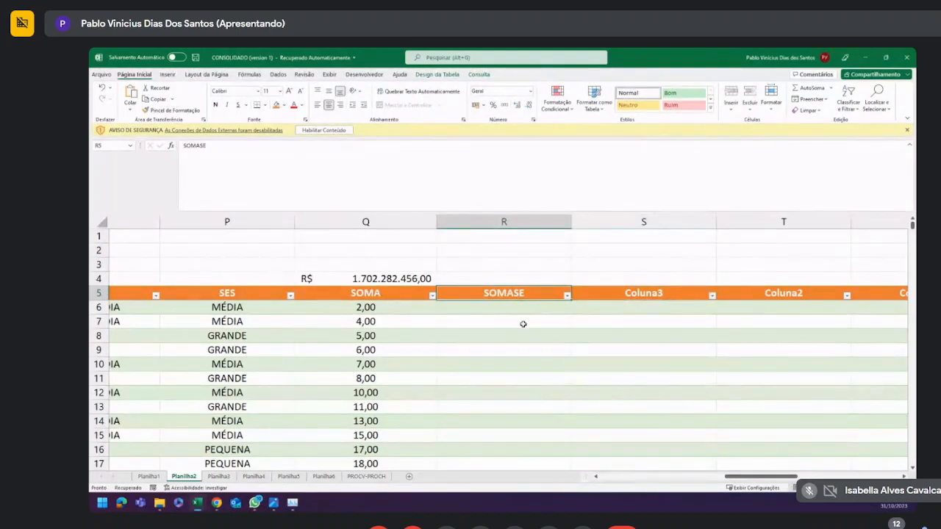
left_click(521, 308)
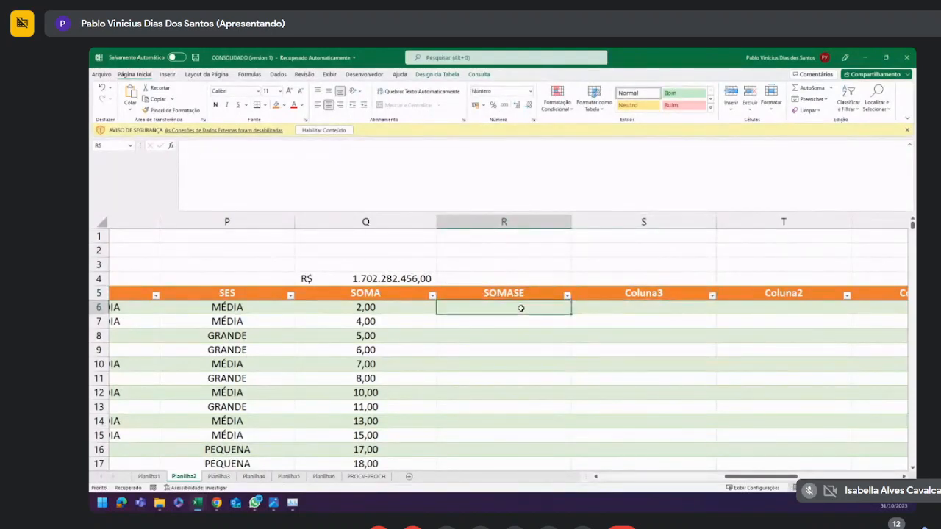
type("=SOMA(")
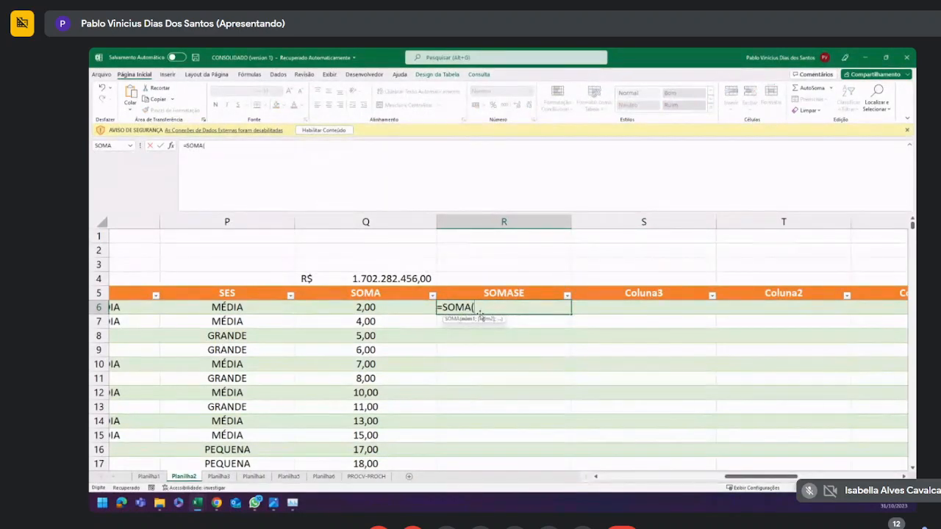
key("BackSpace")
type("SE(")
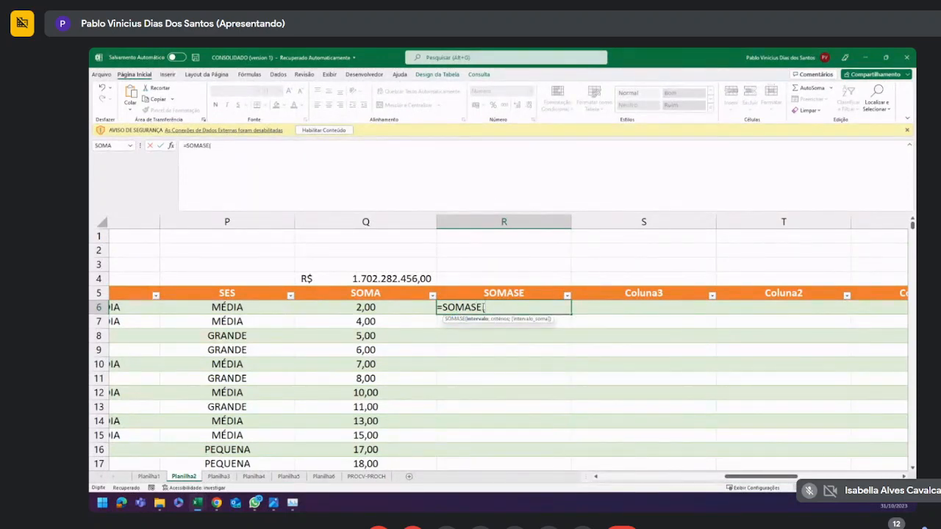
key("Escape")
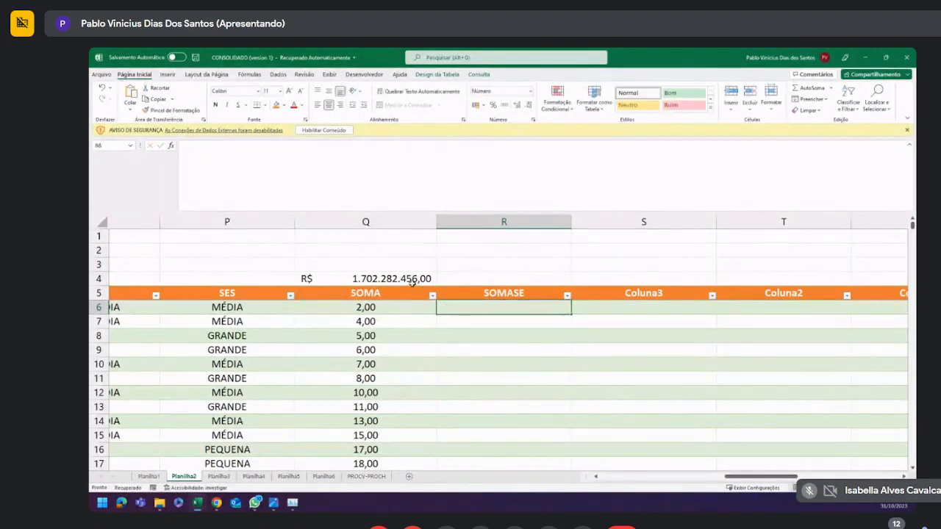
Copy the SOMASE header from cell R5 into cell Q1 above the table.
left_click(499, 293)
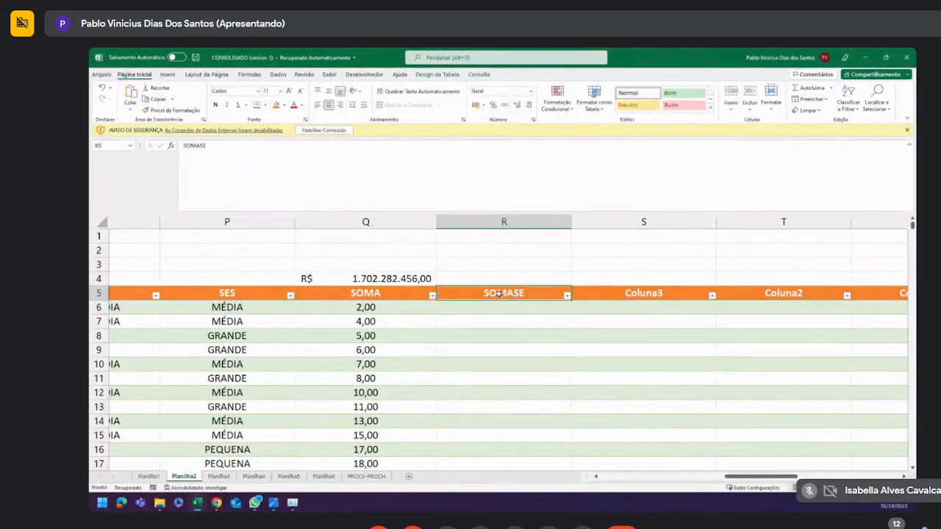
key("ctrl+c")
left_click(282, 251)
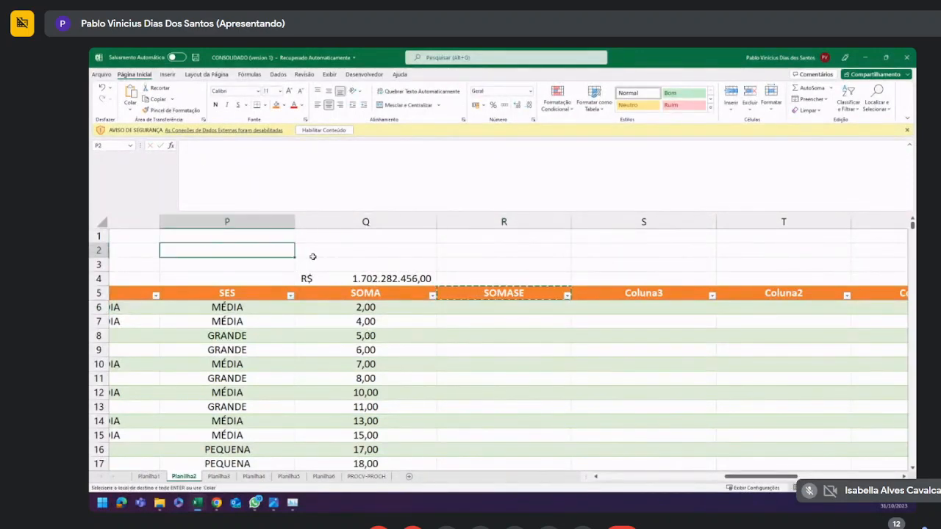
left_click(356, 239)
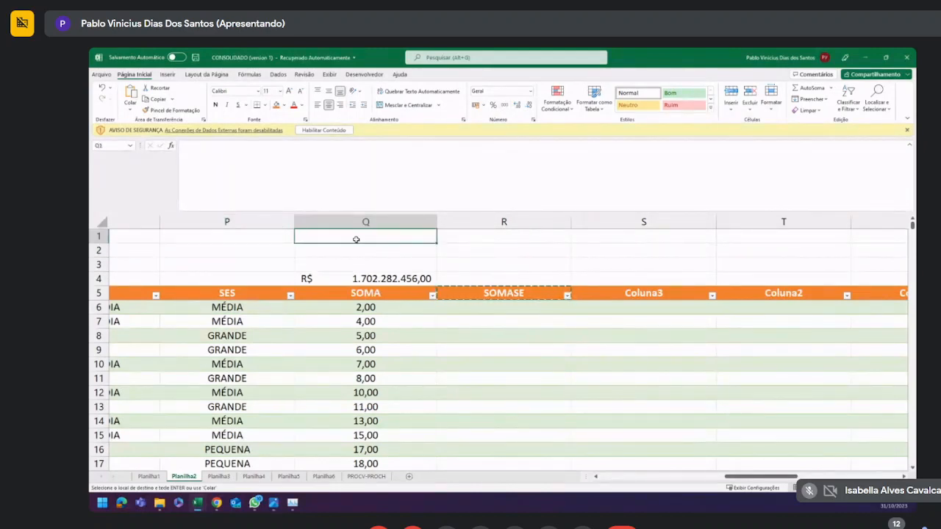
key("ctrl+v")
left_click(389, 250)
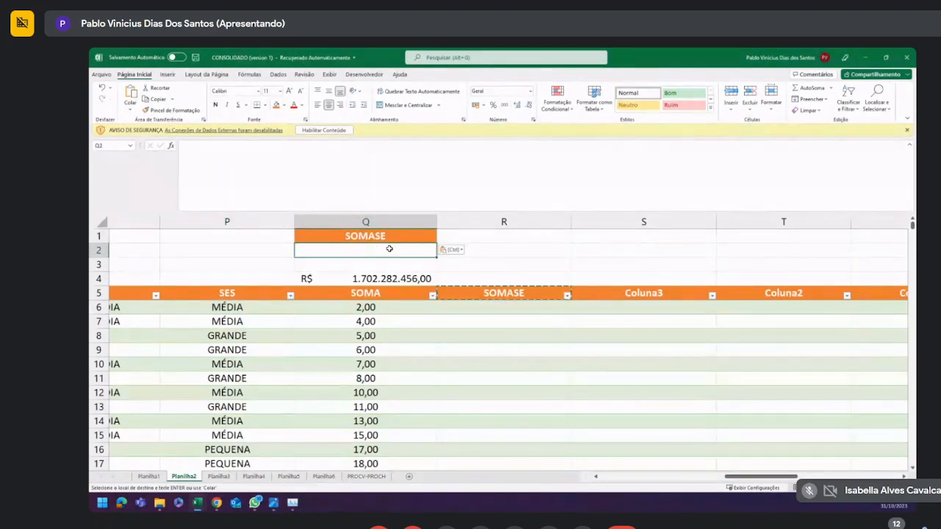
Rename the table column header in cell R5 to SDF.
left_click(506, 292)
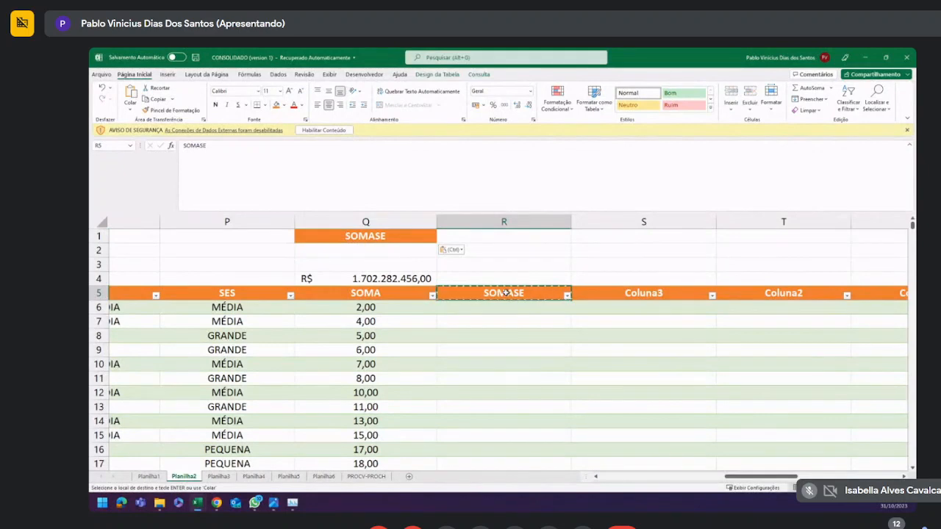
type("SDF")
left_click(510, 253)
Sum the SOMA values of the GRANDE rows in cell Q2 with =SOMASE(orders_details__principal[SES];"GRANDE";orders_details__principal[SOMA]).
left_click(398, 254)
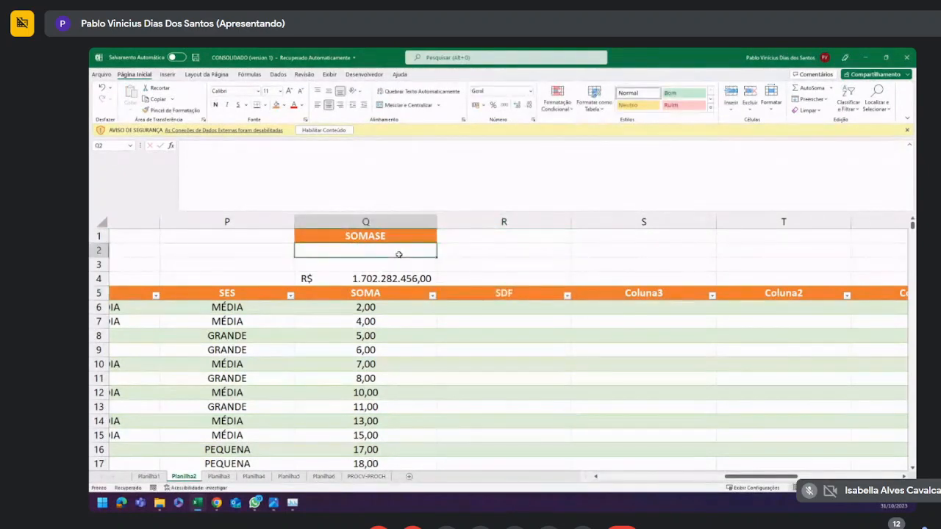
type("=SOMA")
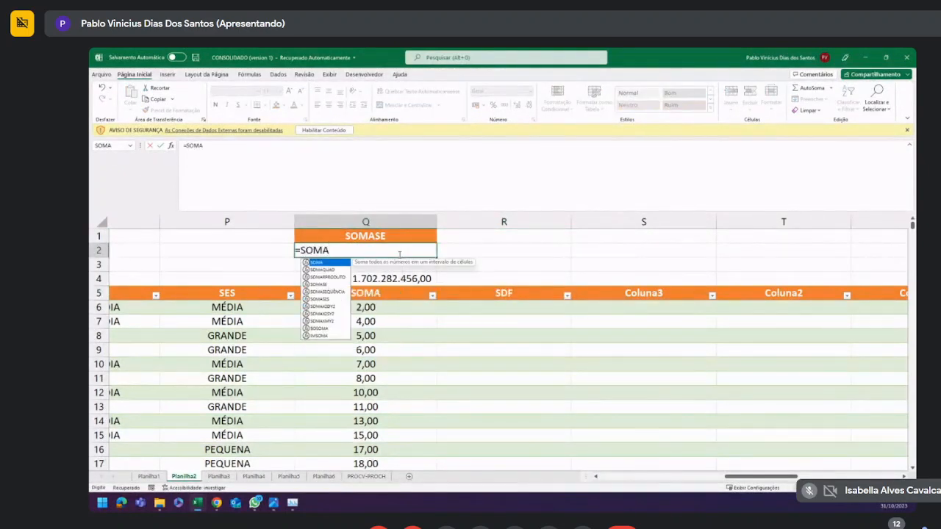
type("S")
key("Tab")
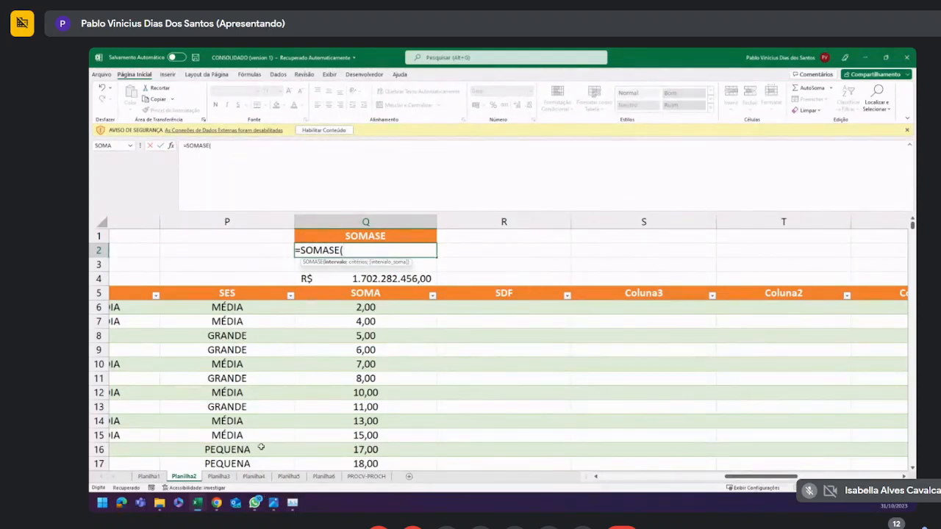
left_click(273, 154)
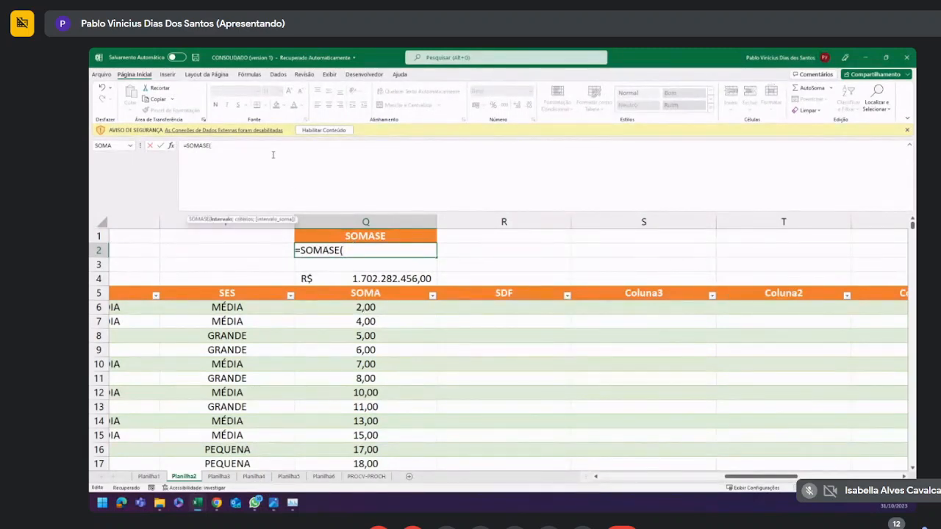
left_click(244, 286)
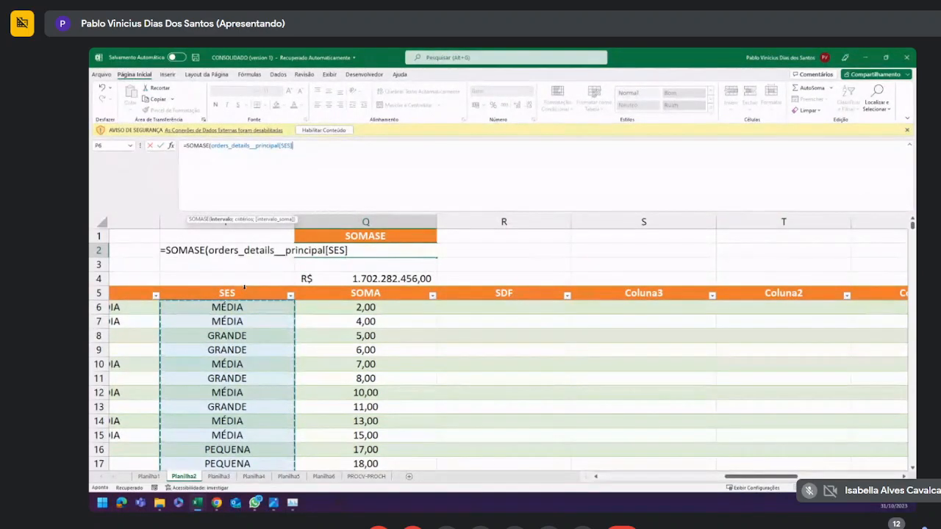
type(";")
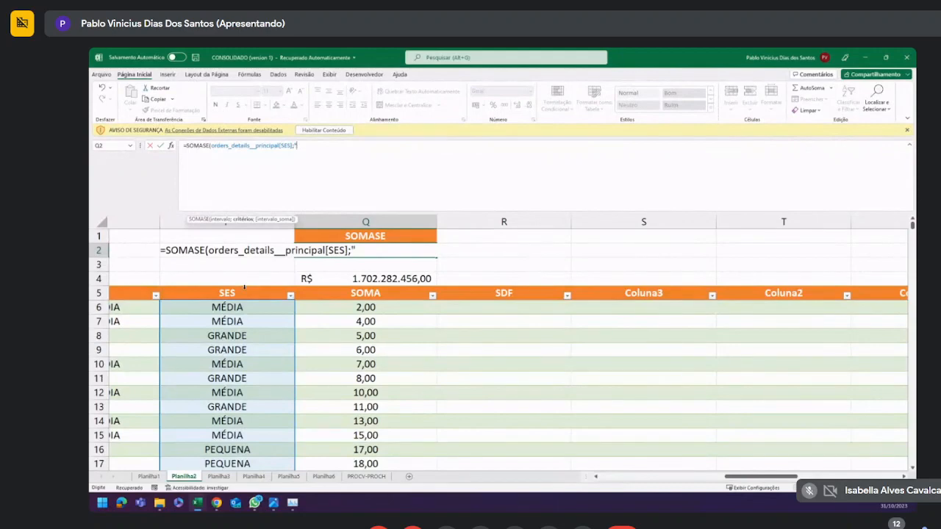
type("GRANDE\";")
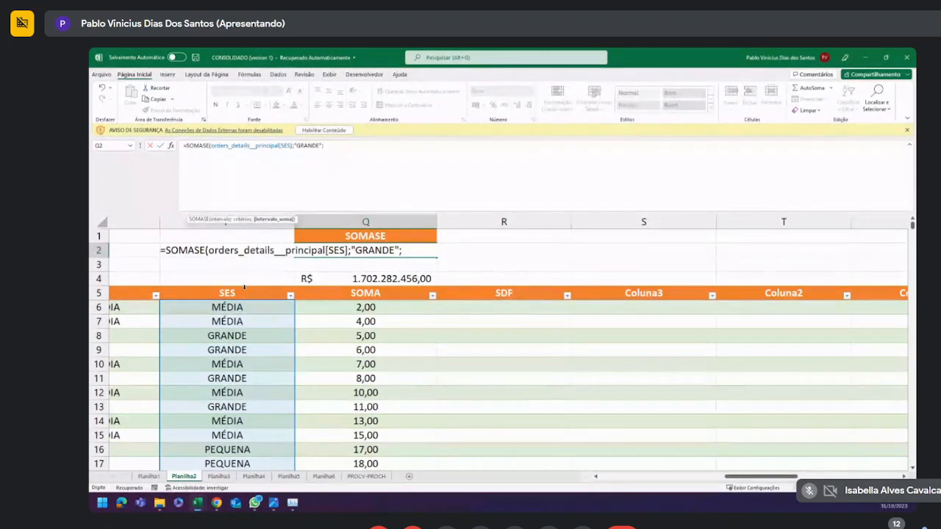
left_click(322, 289)
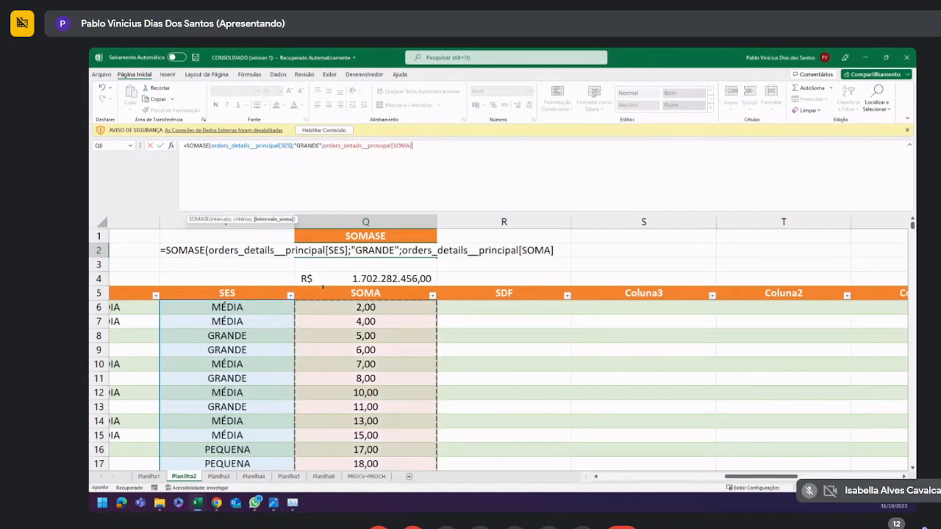
key("Return")
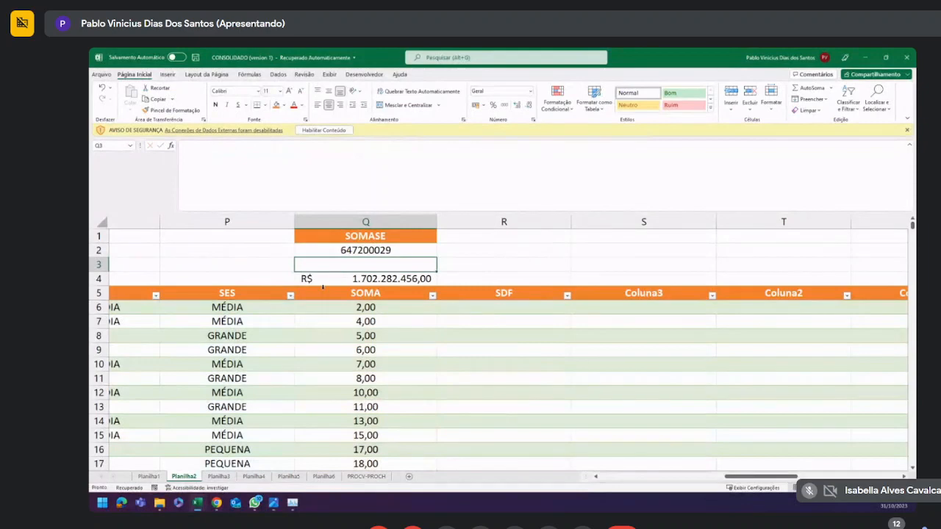
Examine the SOMA values and highlight the first GRANDE rows in the SES and SOMA columns that the SOMASE formula adds up.
left_click(365, 251)
left_click(360, 307)
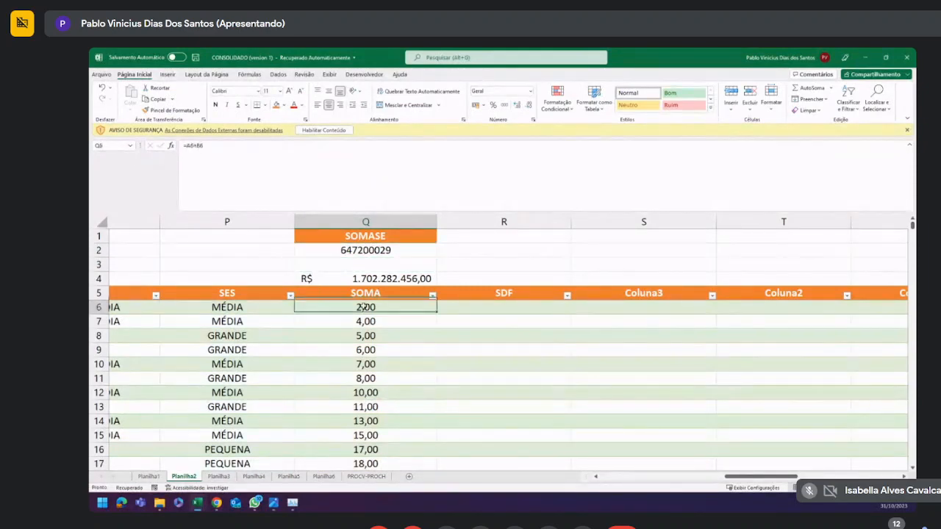
left_click(360, 321)
left_click(360, 336)
left_click(358, 350)
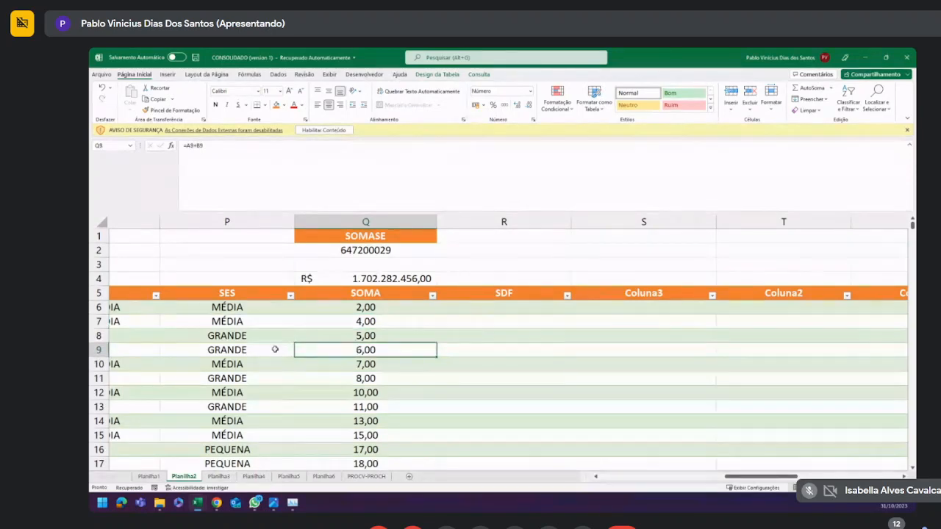
left_click_drag(272, 349, 301, 350)
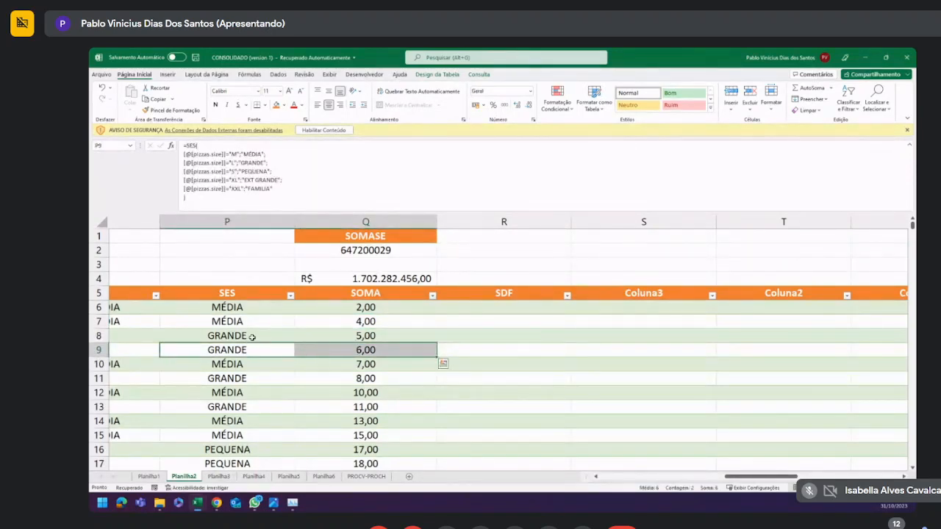
left_click_drag(247, 335, 353, 348)
left_click_drag(284, 376, 327, 378)
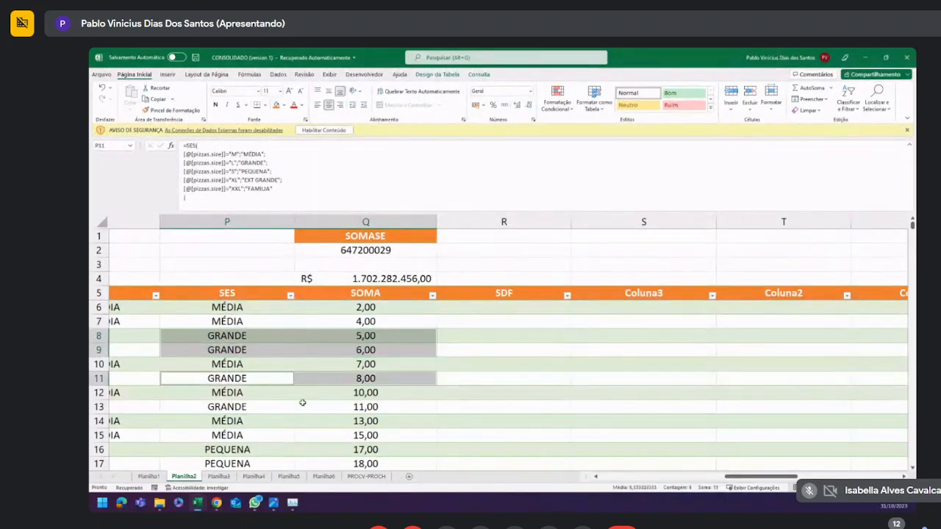
left_click_drag(291, 405, 307, 405)
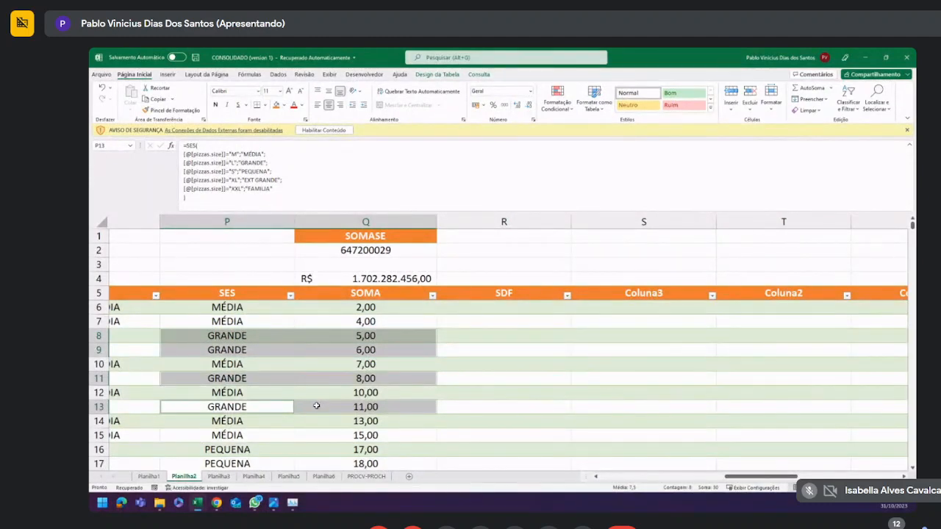
Replace the "GRANDE" criterion in the SOMASE formula of cell Q2 with a reference to cell R1.
left_click(379, 250)
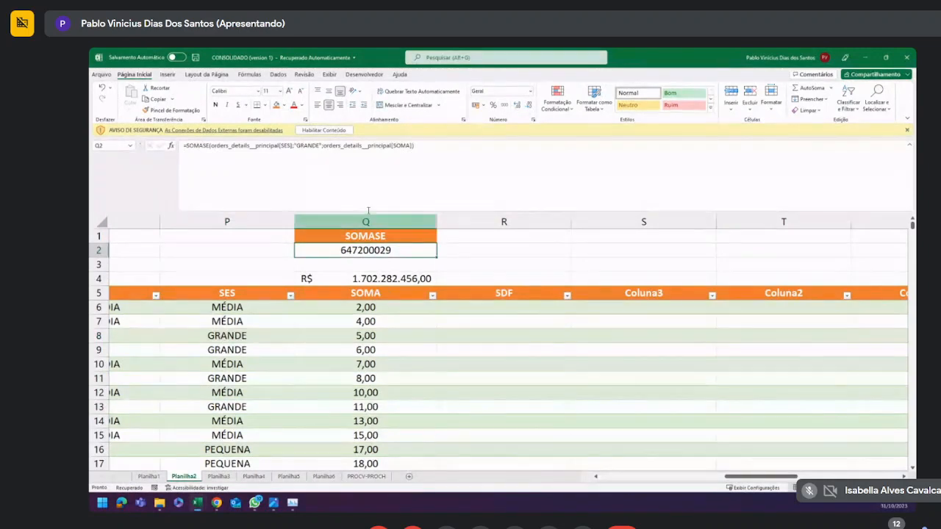
double_click(380, 250)
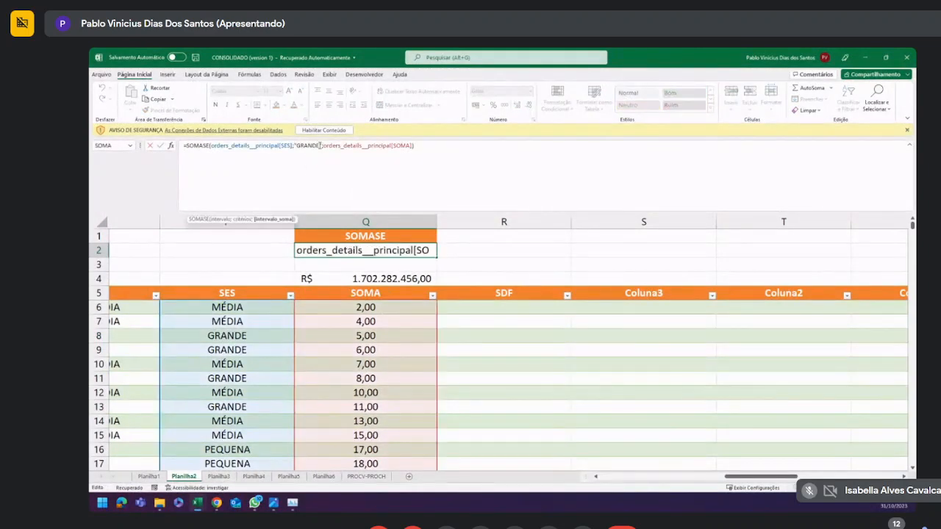
left_click_drag(321, 145, 294, 145)
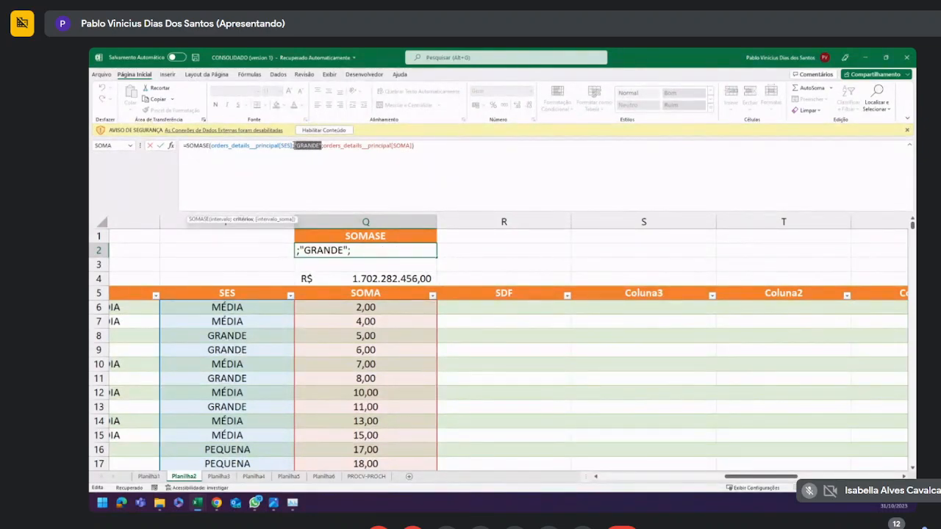
key("BackSpace")
left_click(461, 233)
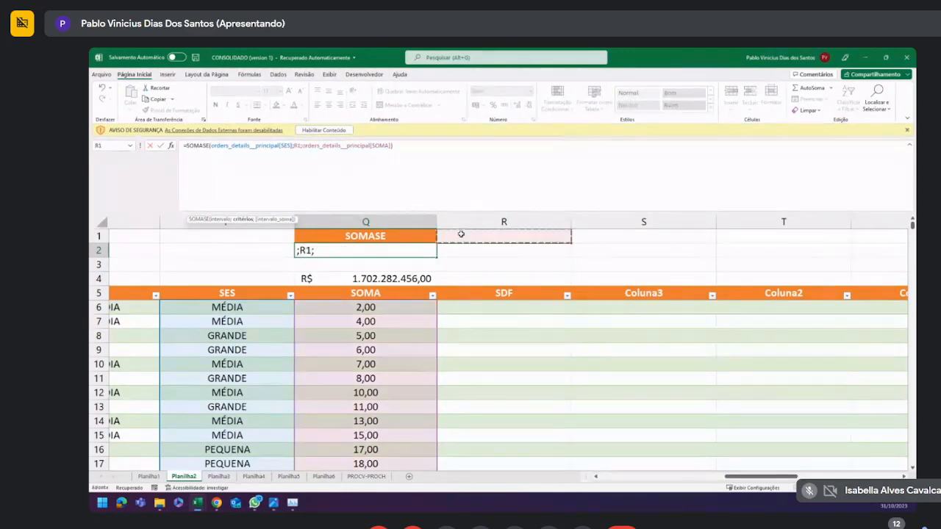
key("Return")
left_click(422, 250)
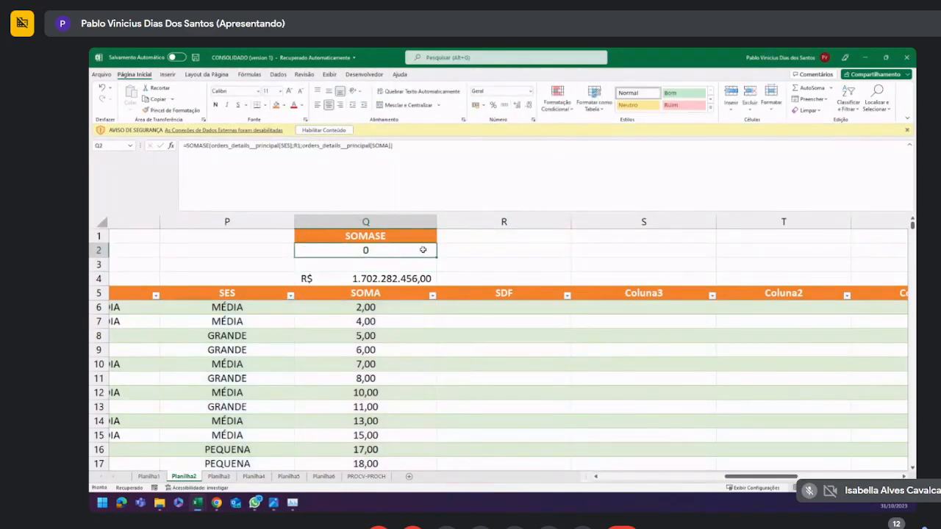
Enter MÉDIA as the SOMASE criterion in cell R1.
left_click(481, 236)
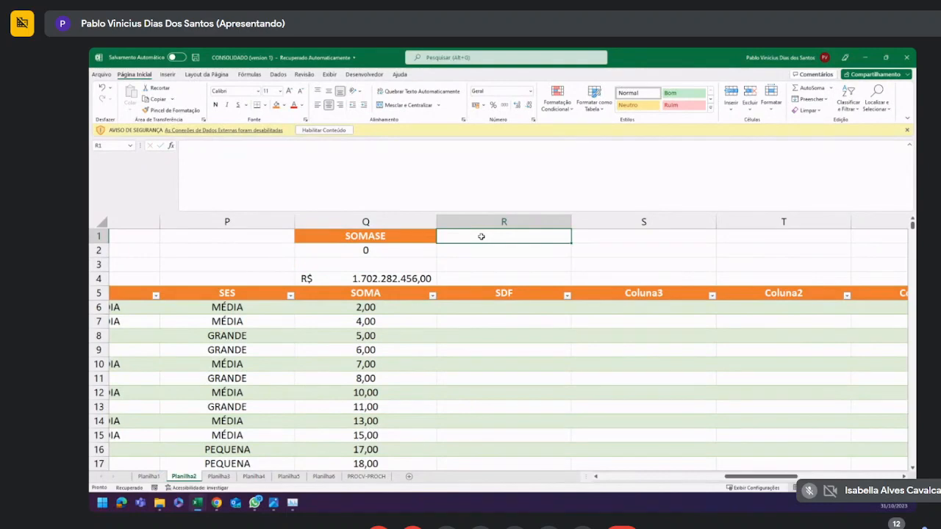
type("M")
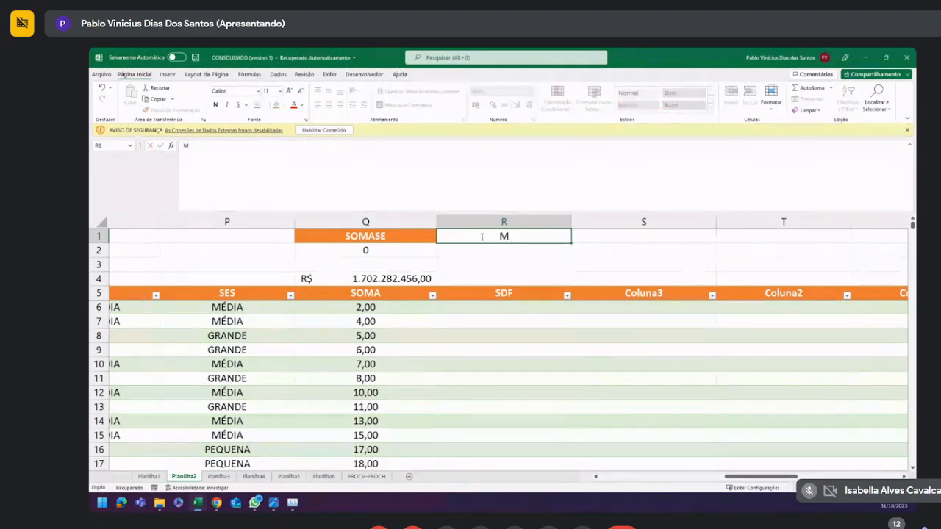
type("ÉDIA")
key("Return")
Change the SOMASE criterion in cell R1 to PEQUENA.
left_click(480, 236)
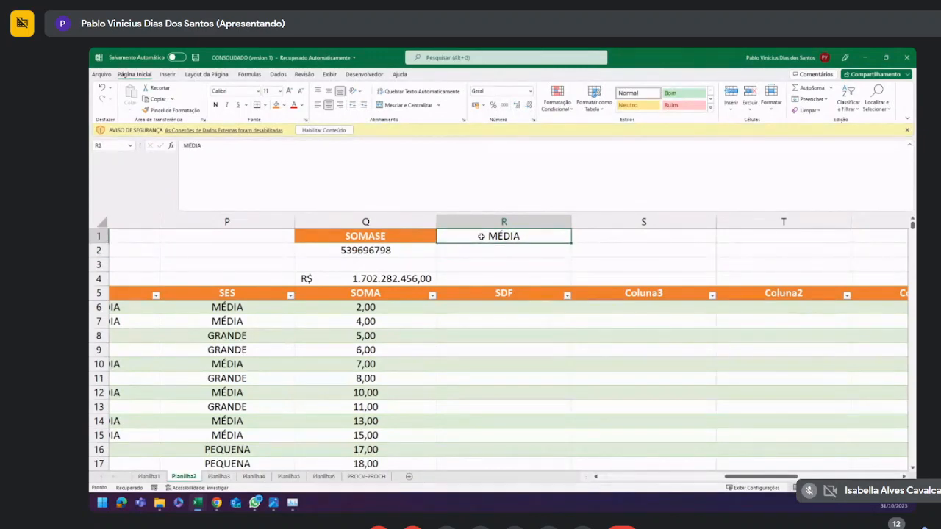
type("PEQUENA")
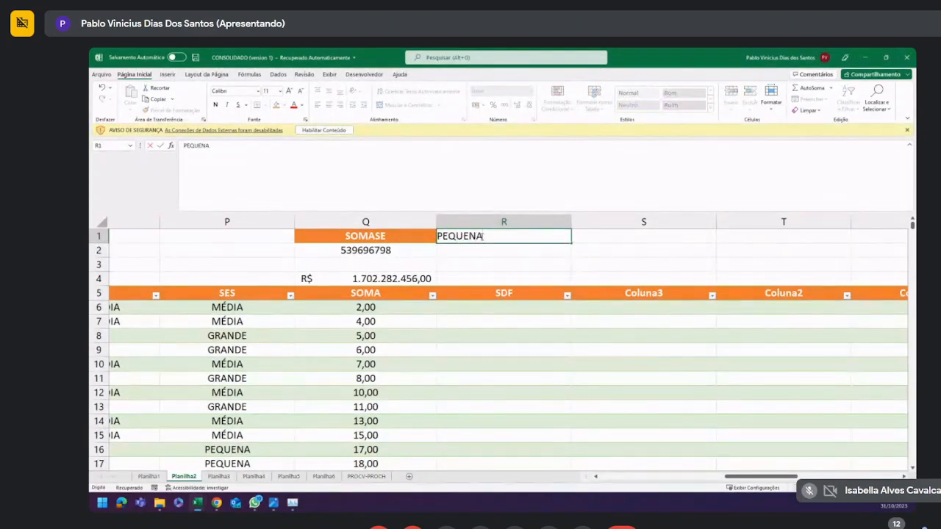
key("Return")
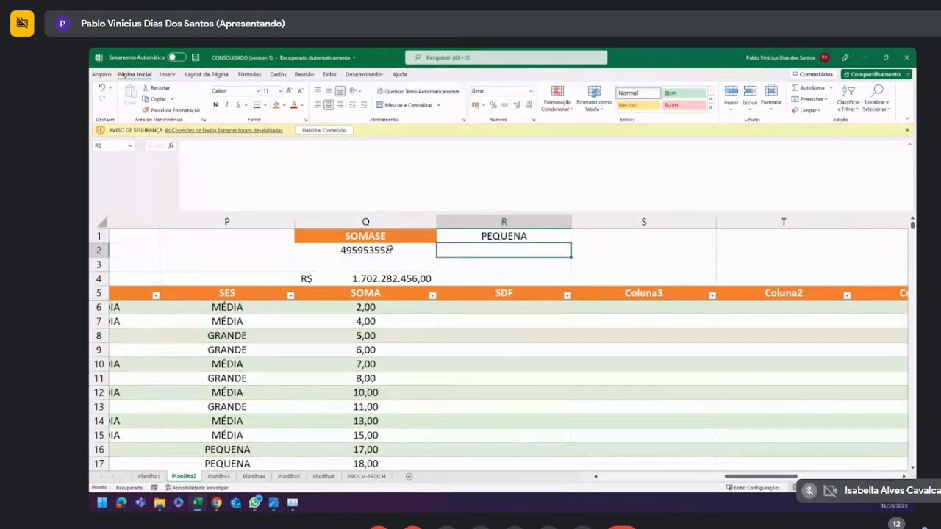
key("Left")
left_click(481, 236)
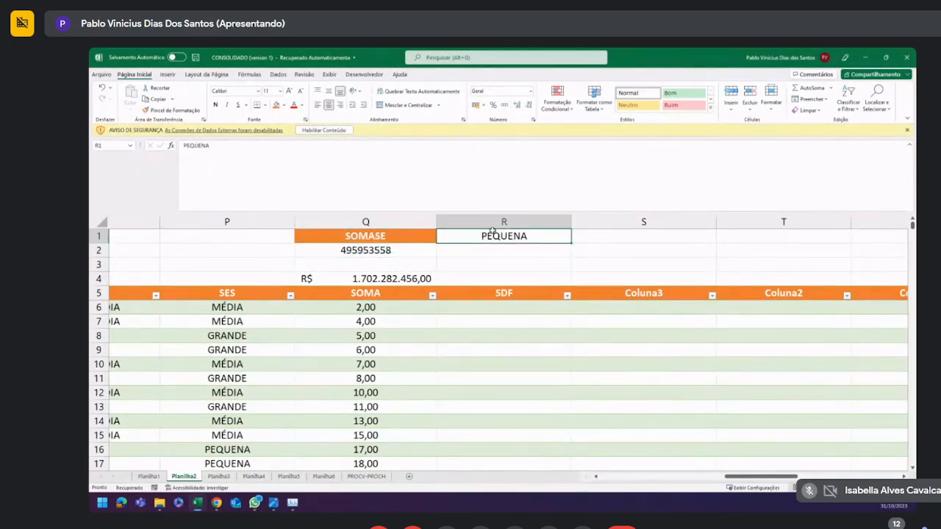
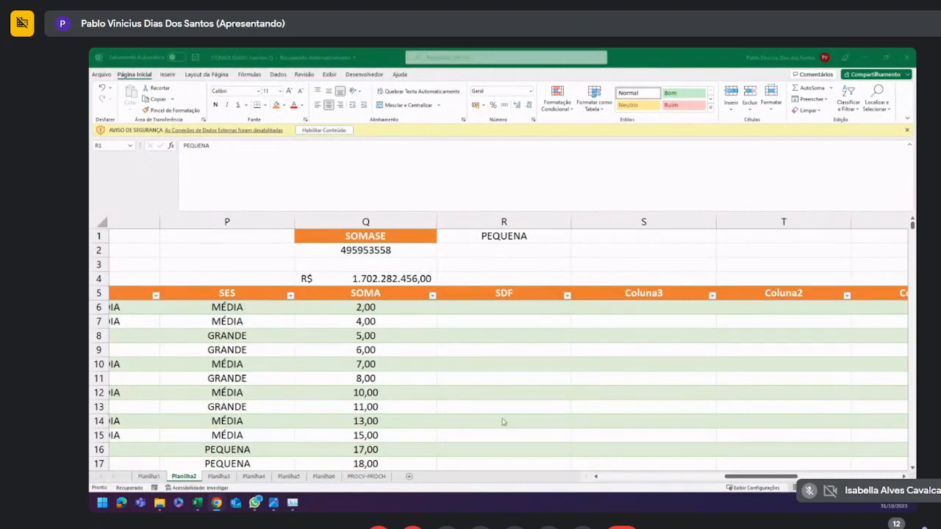
Copy the SOMASE block with its criterion from Q1:R2 to the cells starting at S1.
left_click(527, 340)
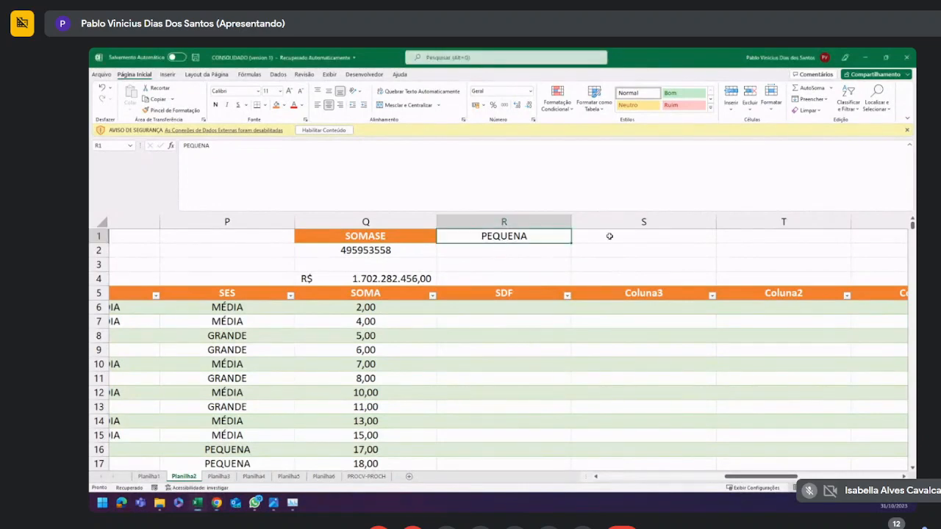
left_click_drag(418, 243, 461, 246)
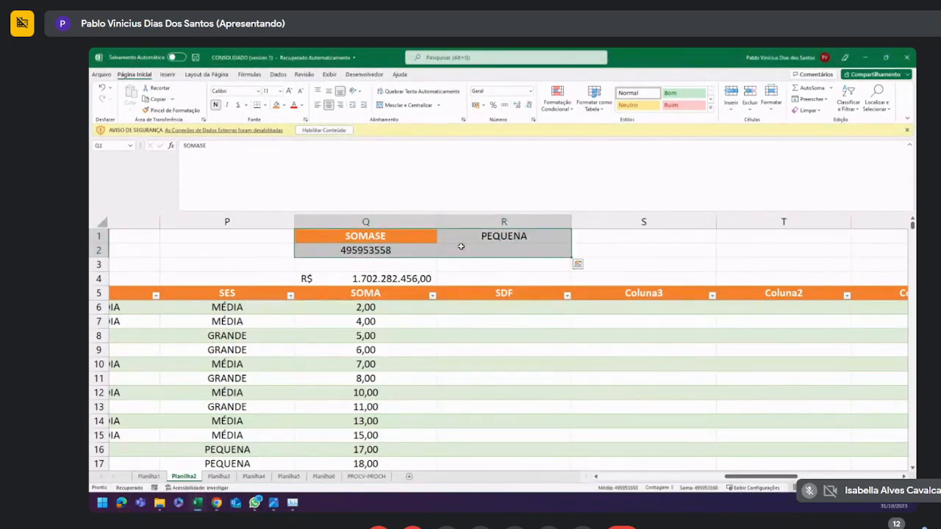
key("ctrl+c")
left_click(616, 242)
key("ctrl+v")
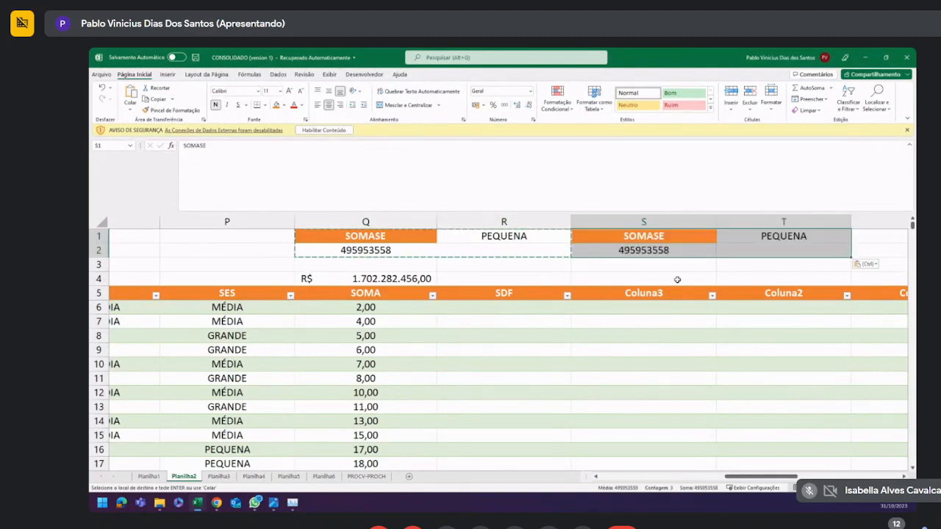
Rename the copied header in cell S1 to SOMASES.
left_click(675, 237)
left_click(626, 167)
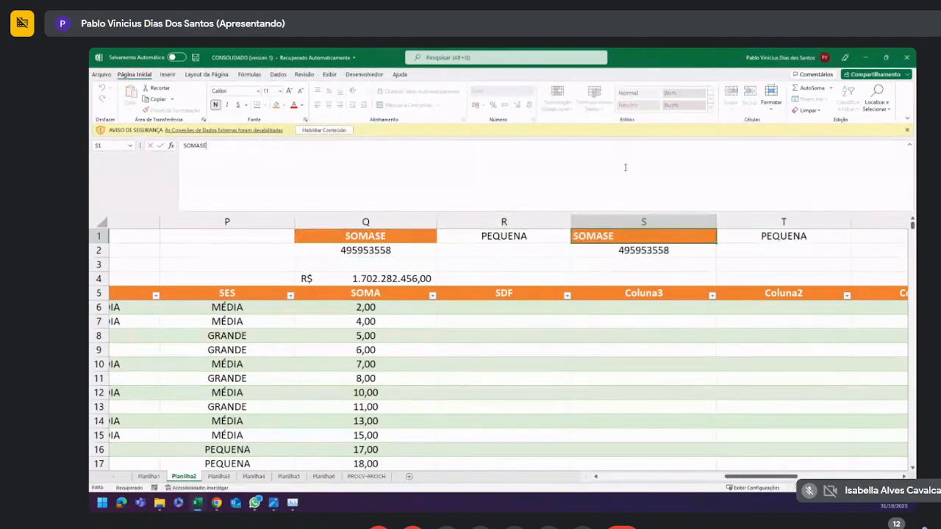
type("S")
left_click(697, 321)
Replace the formula in cell S2 with a SOMASES function that uses orders_details__principal[SOMA] as its sum range.
left_click(655, 251)
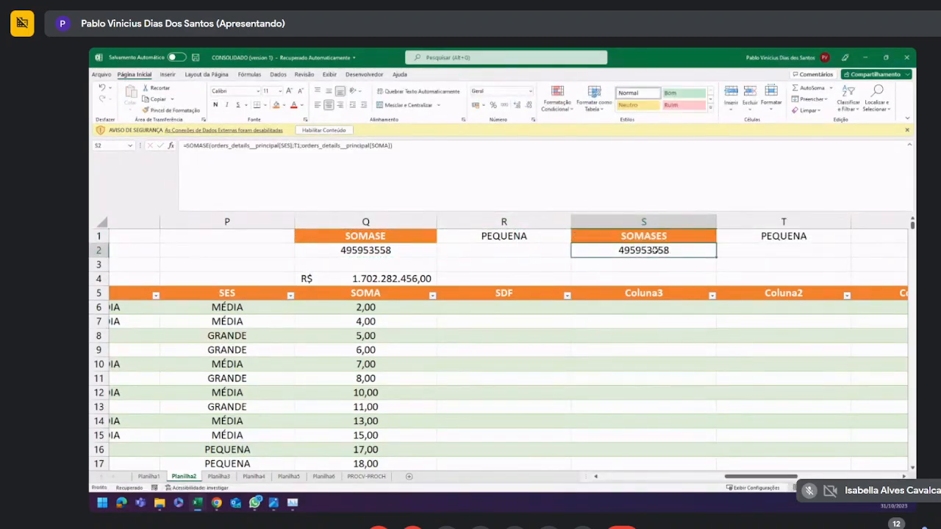
left_click_drag(406, 146, 163, 164)
type("=")
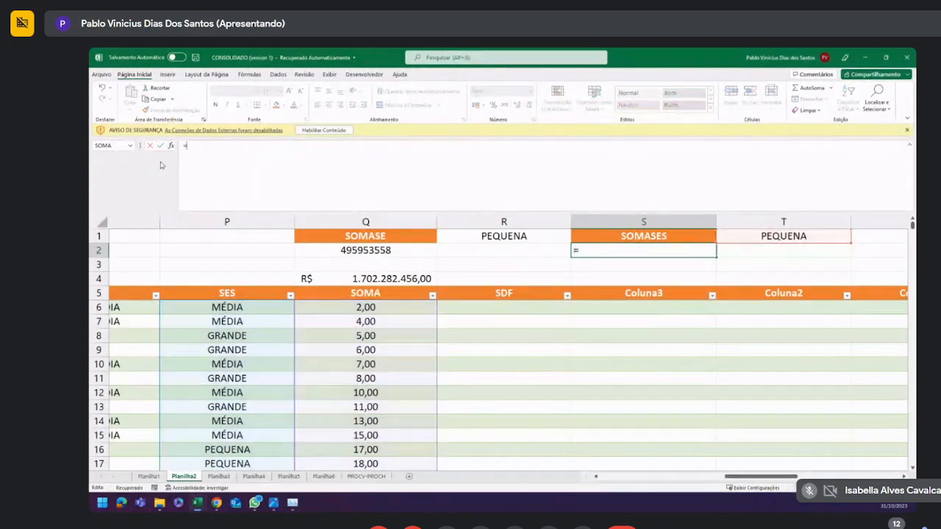
type("SOMASES(")
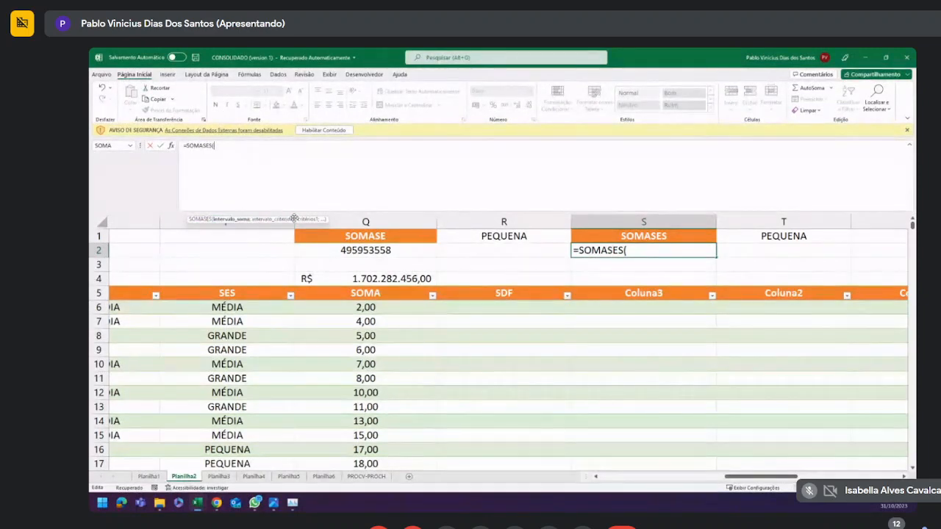
left_click_drag(284, 219, 260, 185)
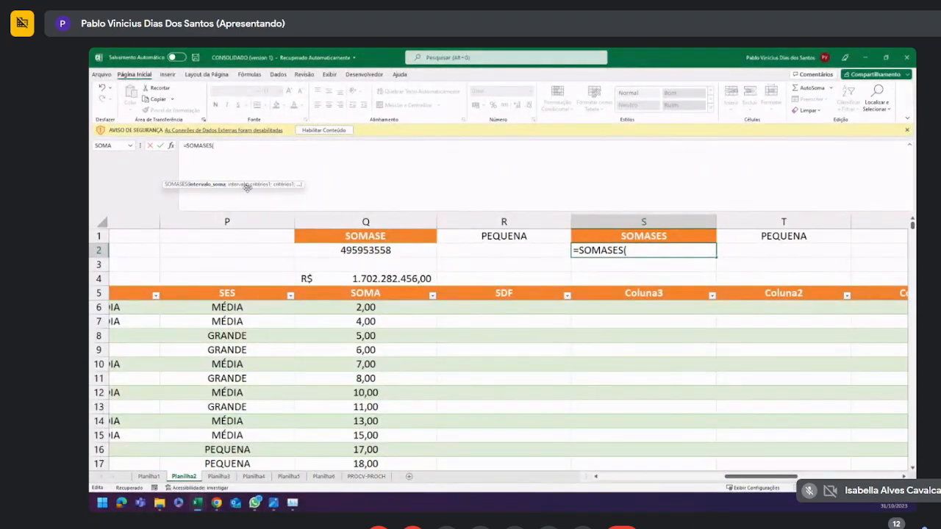
left_click_drag(248, 187, 252, 195)
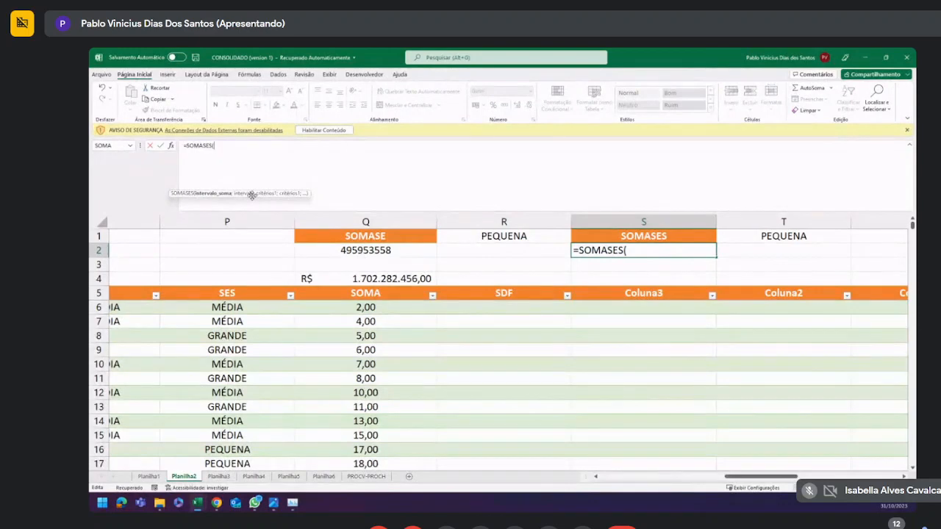
left_click_drag(252, 195, 275, 192)
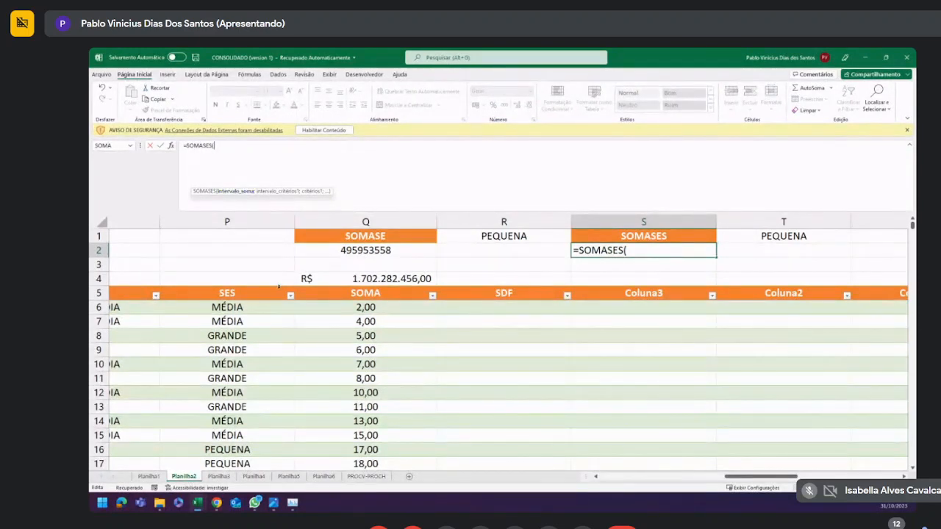
left_click(333, 287)
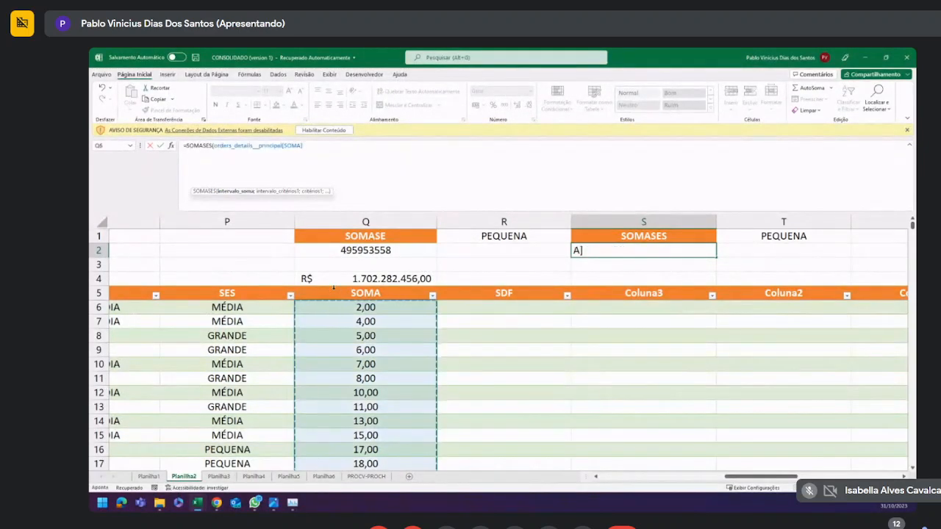
type(";")
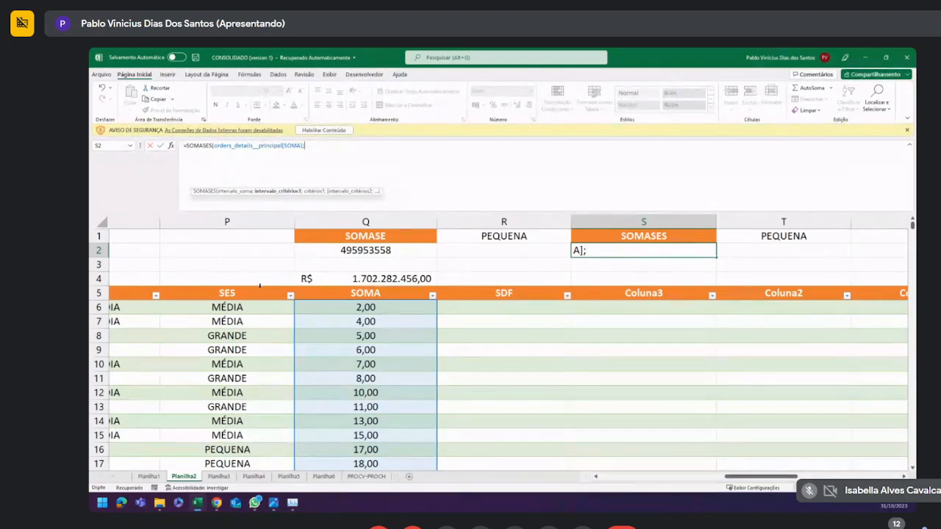
Complete the SOMASES formula in S2 with orders_details__principal[SES] as the criteria range and T1 as the criterion.
left_click(259, 286)
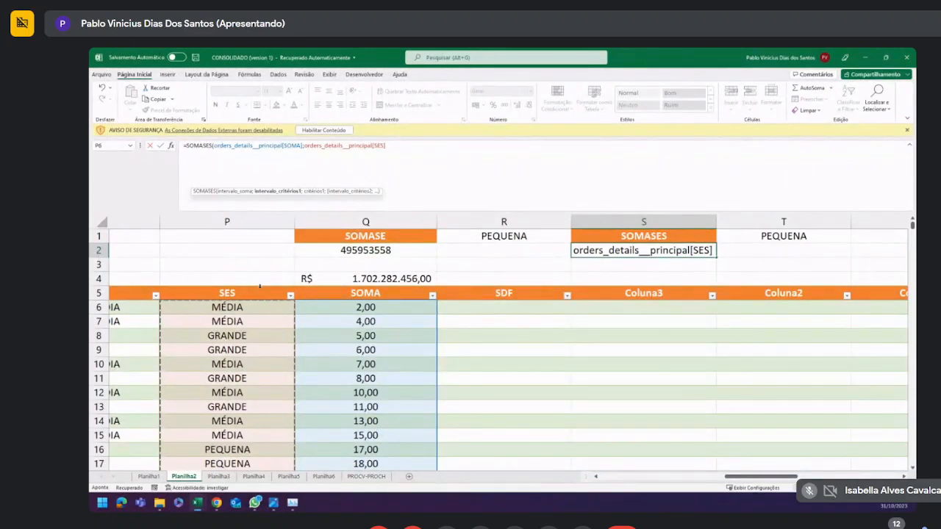
type(";")
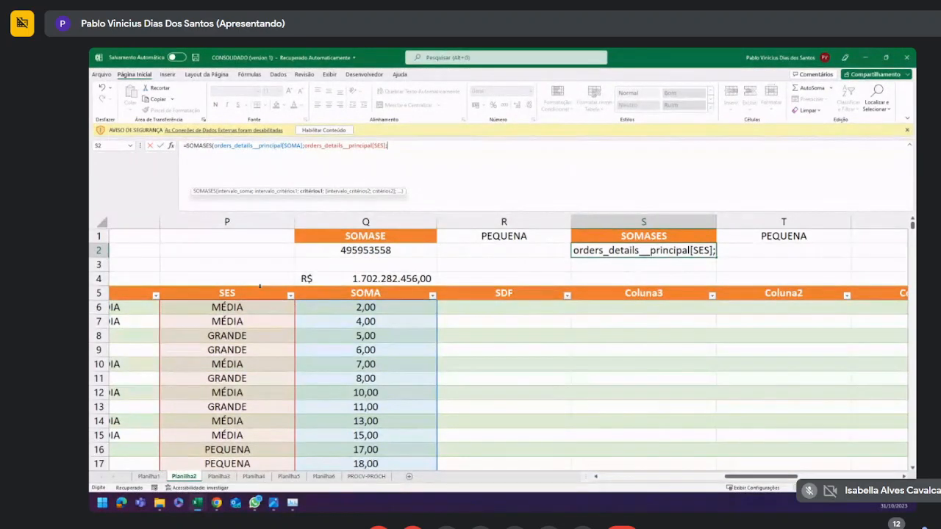
left_click(762, 236)
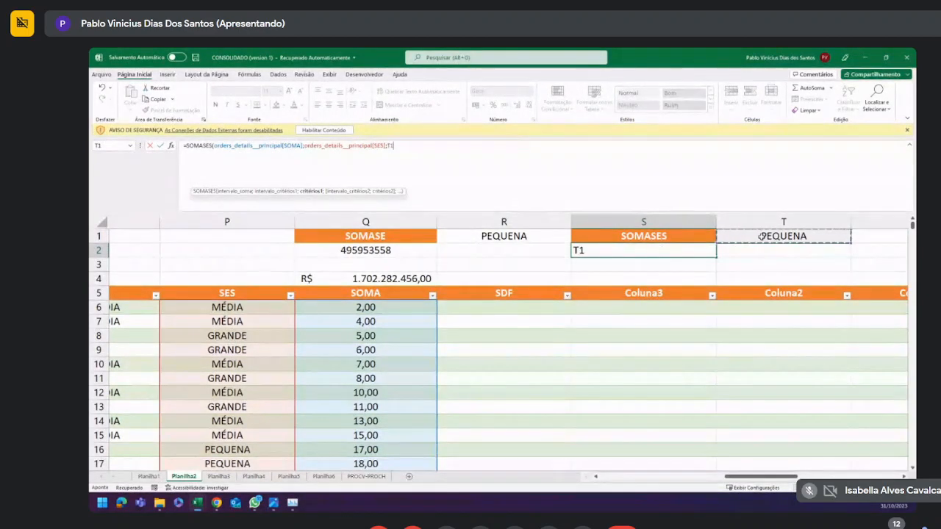
type(")")
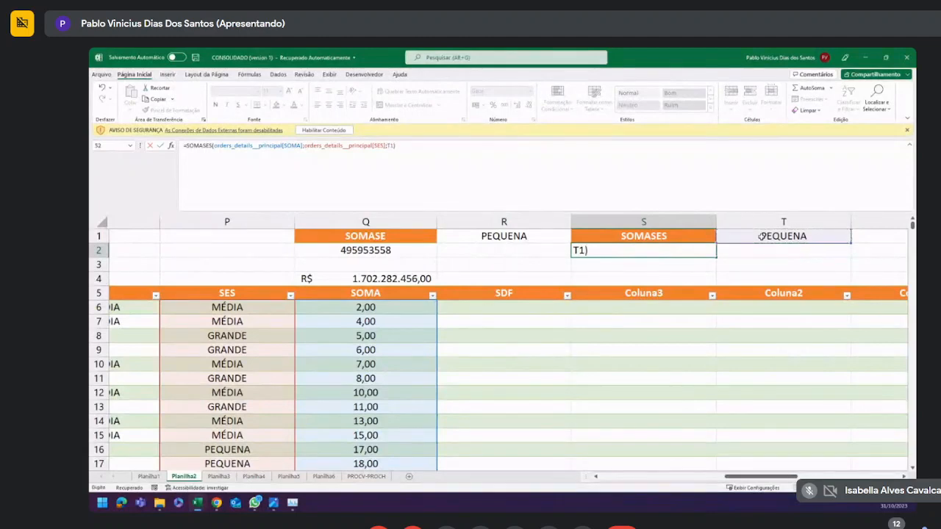
key("Return")
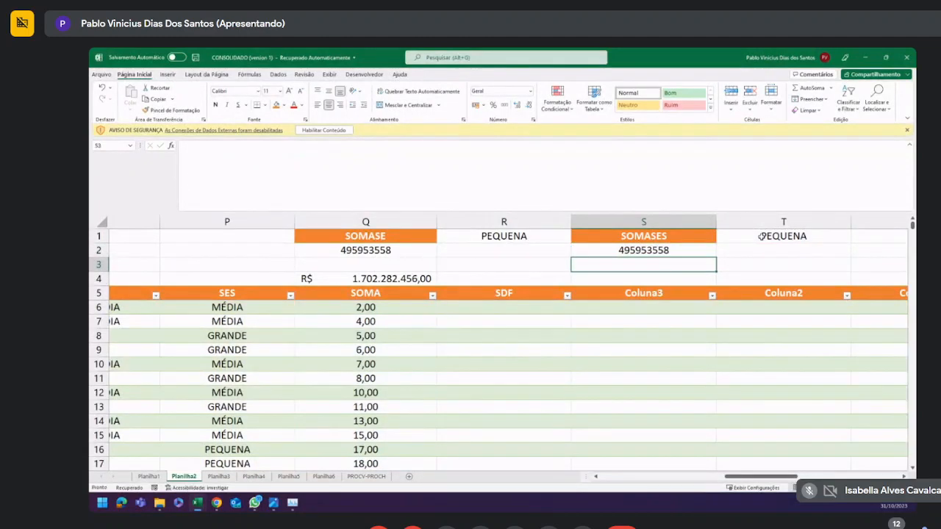
Extend the SOMASES formula in S2 with orders_details__principal[orders.order_id] as the second criteria range after T1.
left_click(684, 248)
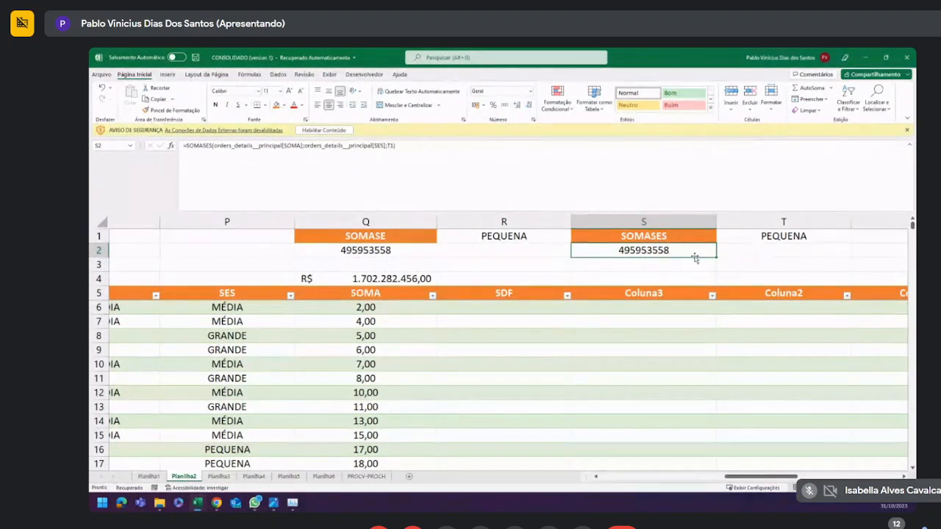
left_click(768, 239)
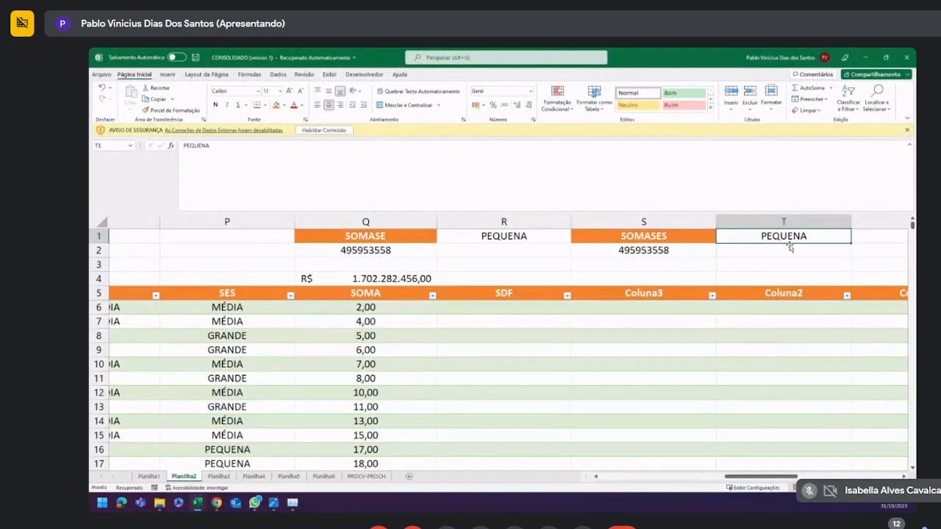
left_click(667, 250)
left_click(401, 144)
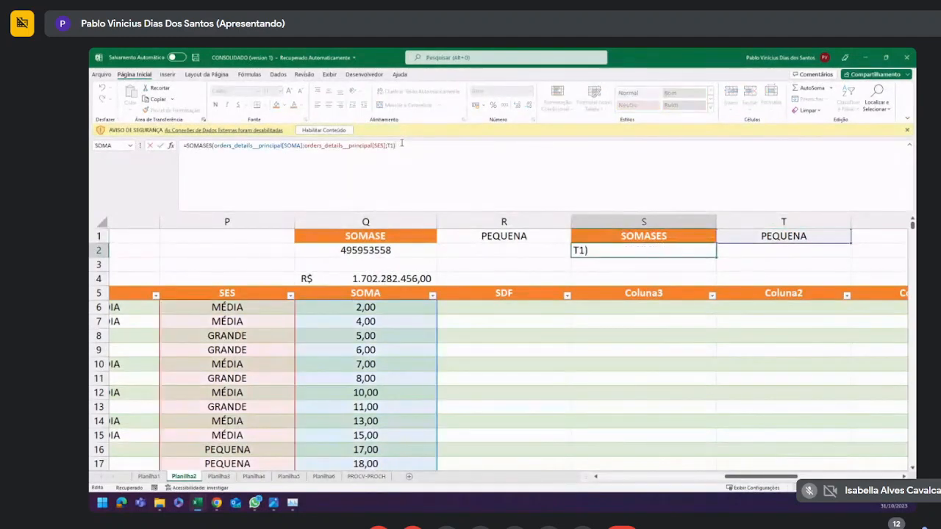
key("BackSpace")
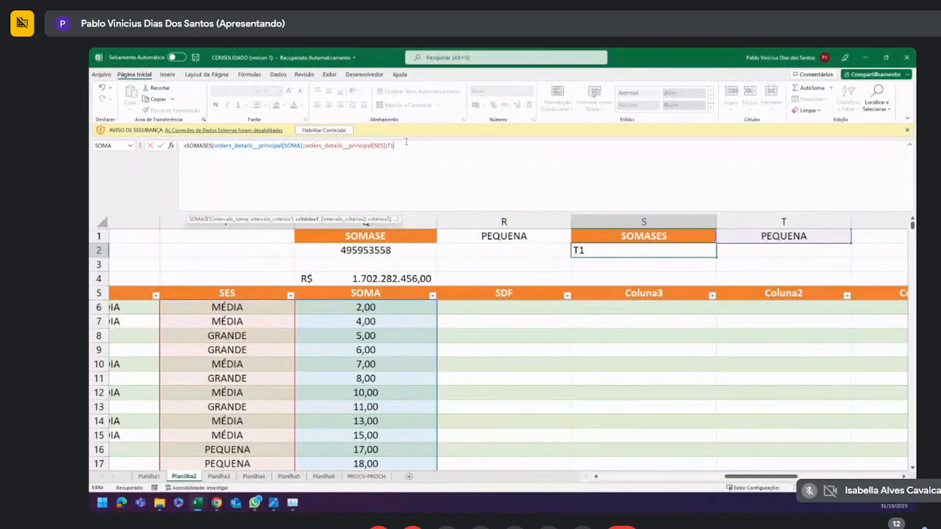
left_click_drag(385, 145, 305, 144)
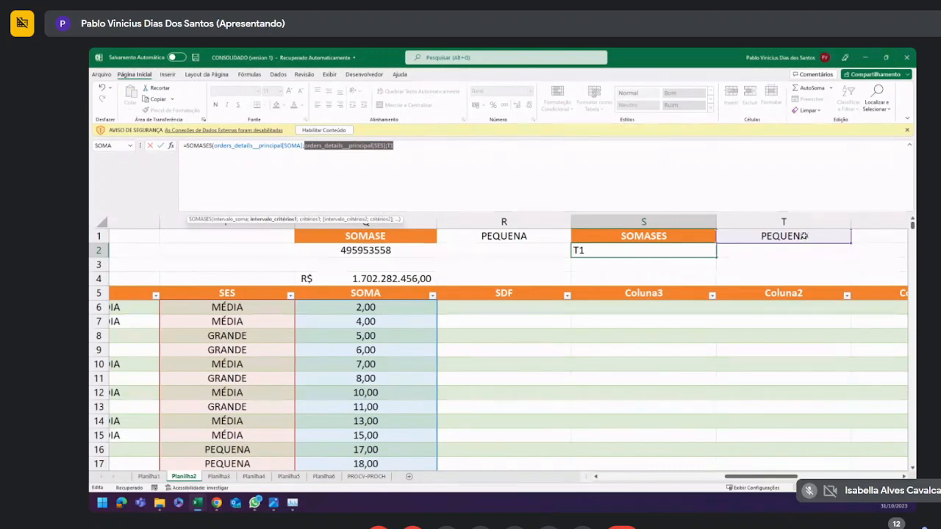
left_click(424, 147)
type(";")
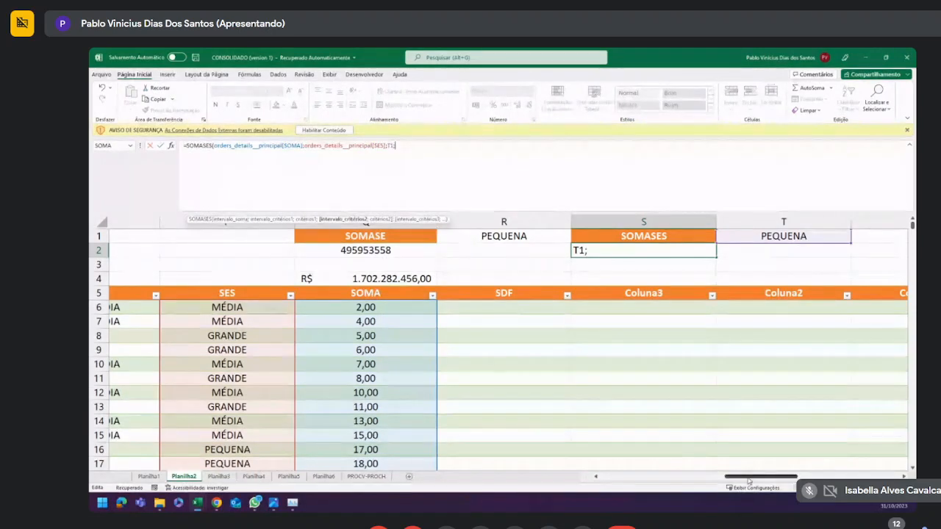
left_click_drag(750, 477, 610, 475)
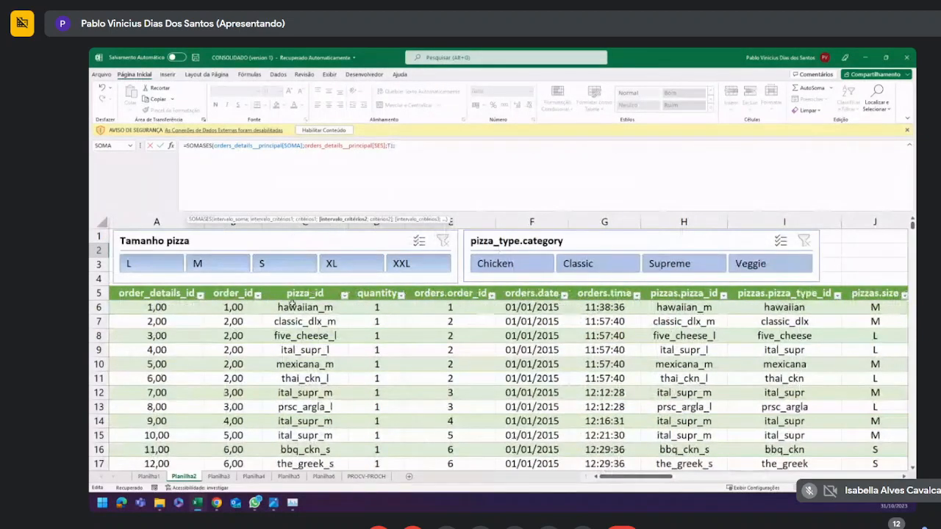
scroll(376, 332, "down", 3)
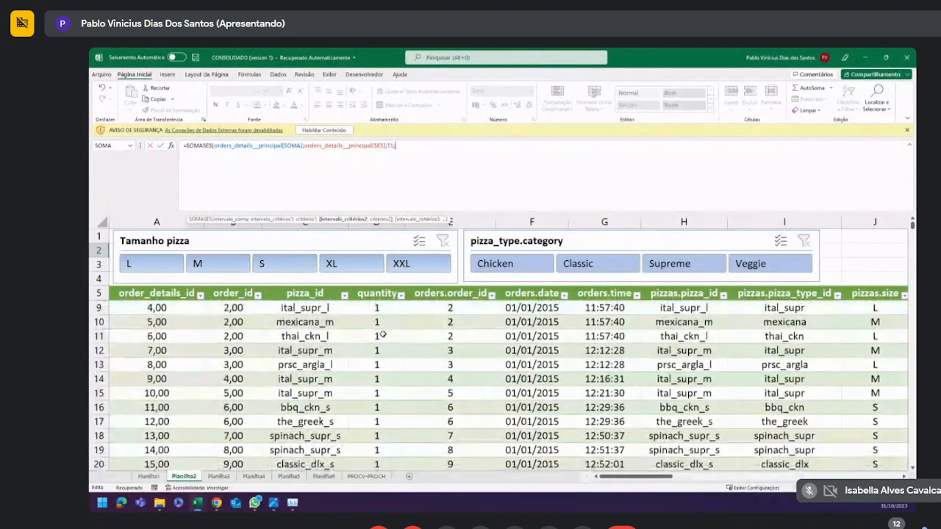
scroll(407, 326, "up", 2)
scroll(407, 326, "up", 1)
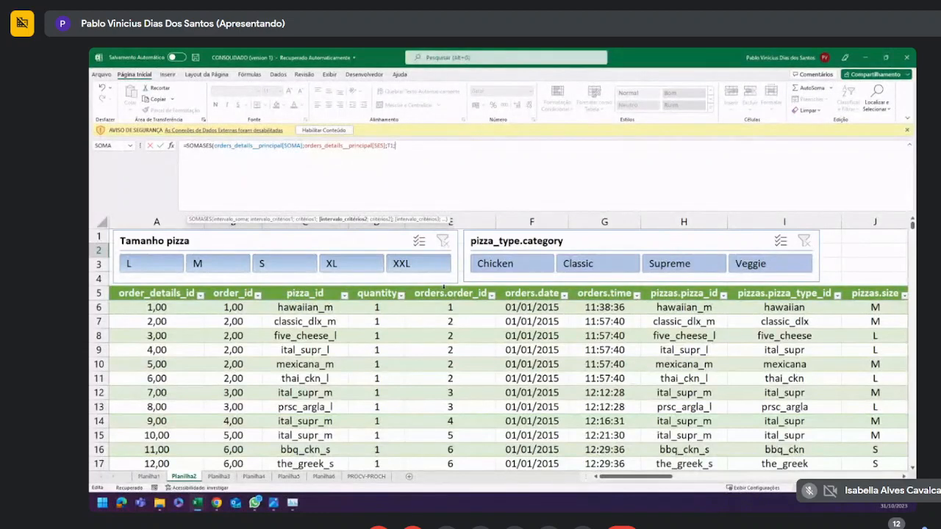
left_click(443, 288)
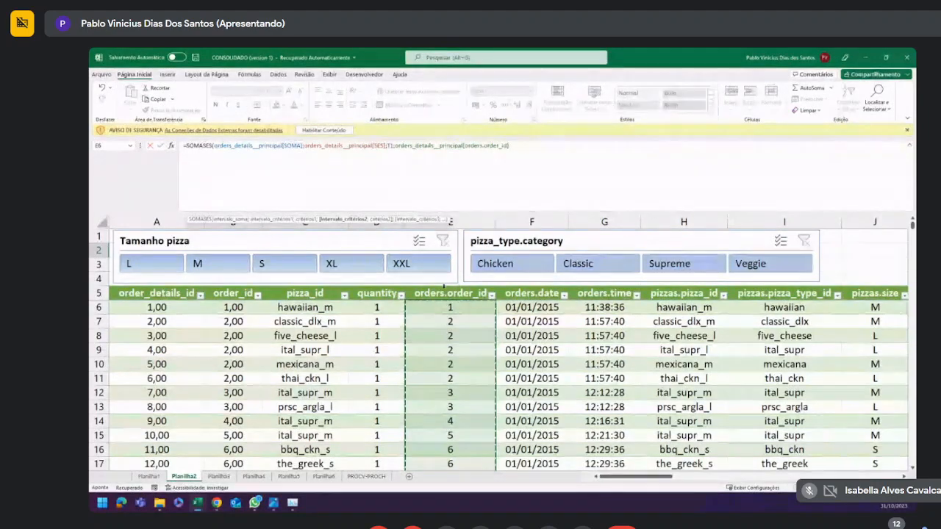
type(";")
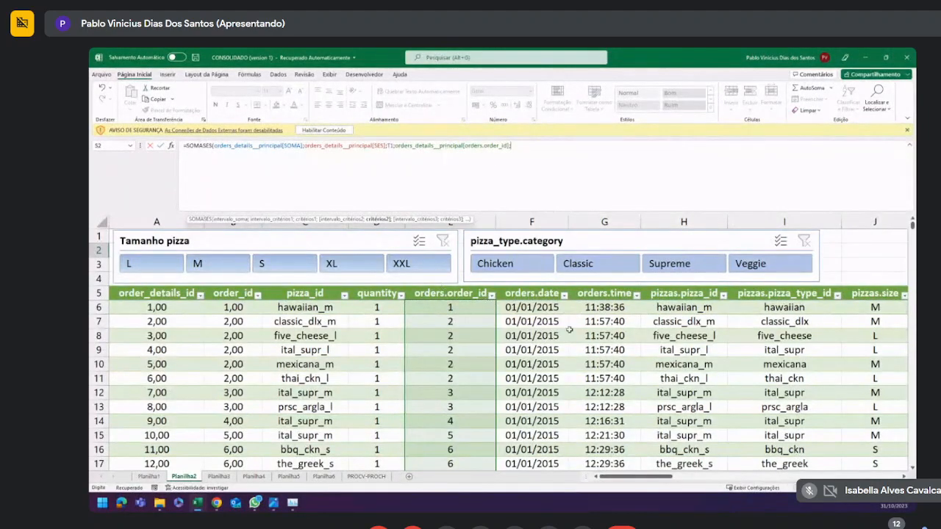
Set U1 as the second criterion of the SOMASES formula and complete it.
left_click_drag(669, 476, 809, 480)
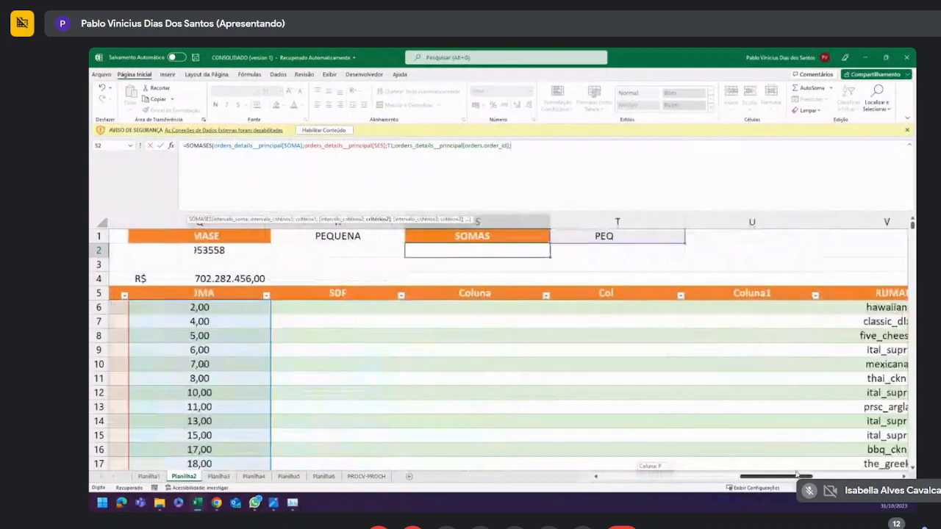
left_click(731, 236)
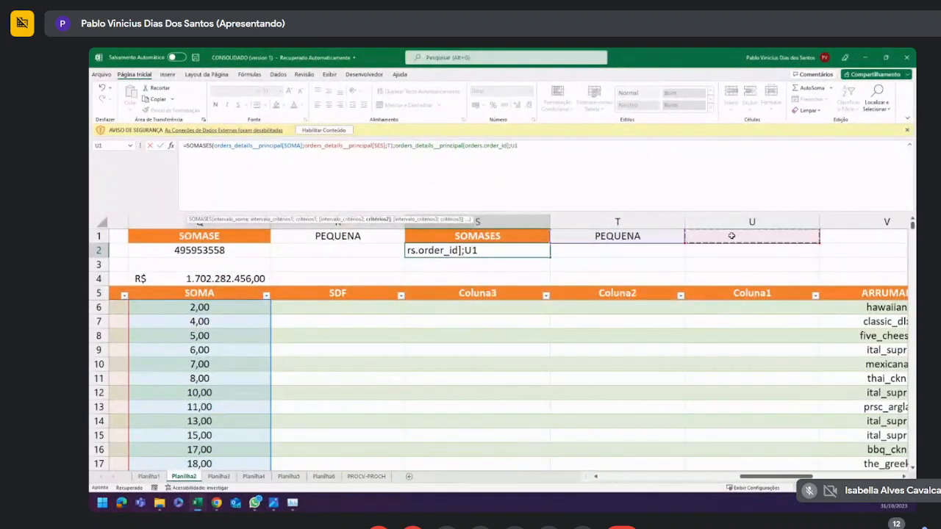
type(")")
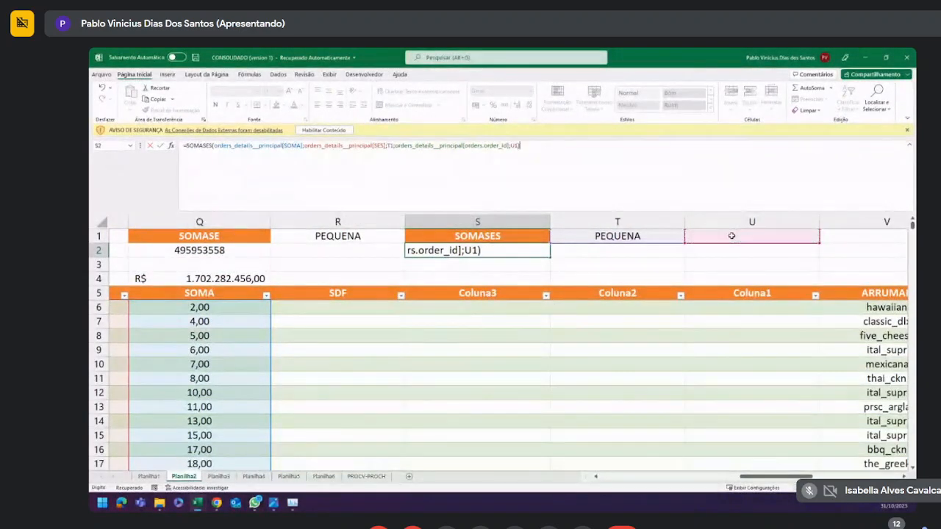
key("Return")
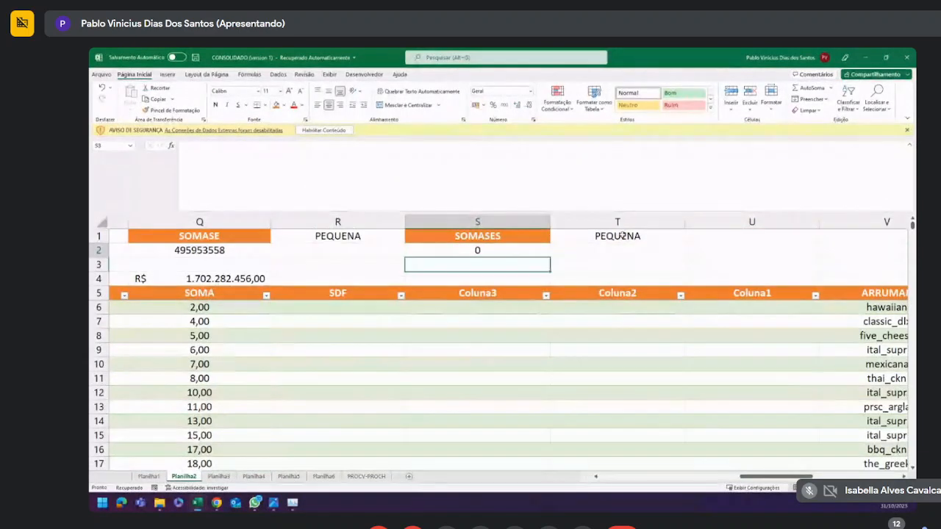
Check the SOMASES criteria cells and examine the orders.order_id column and its filter list for a usable value.
left_click(625, 238)
left_click(721, 237)
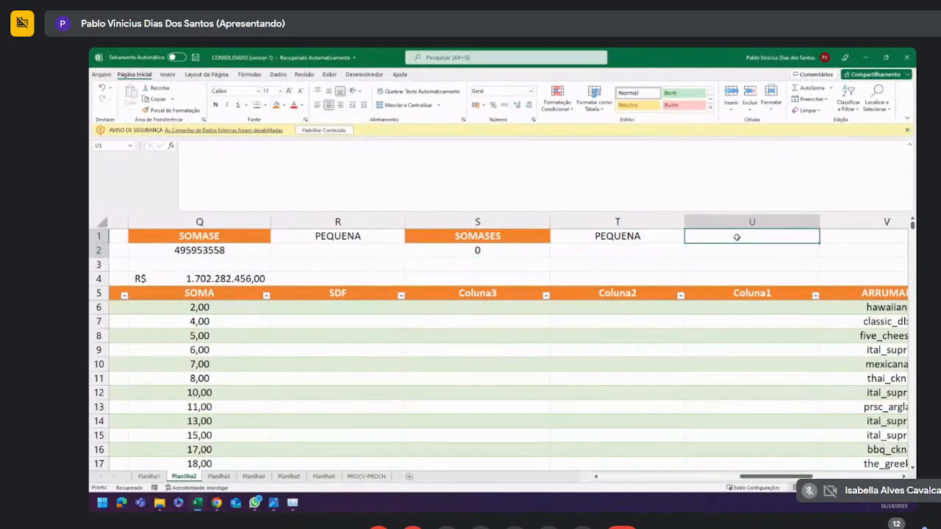
left_click(477, 250)
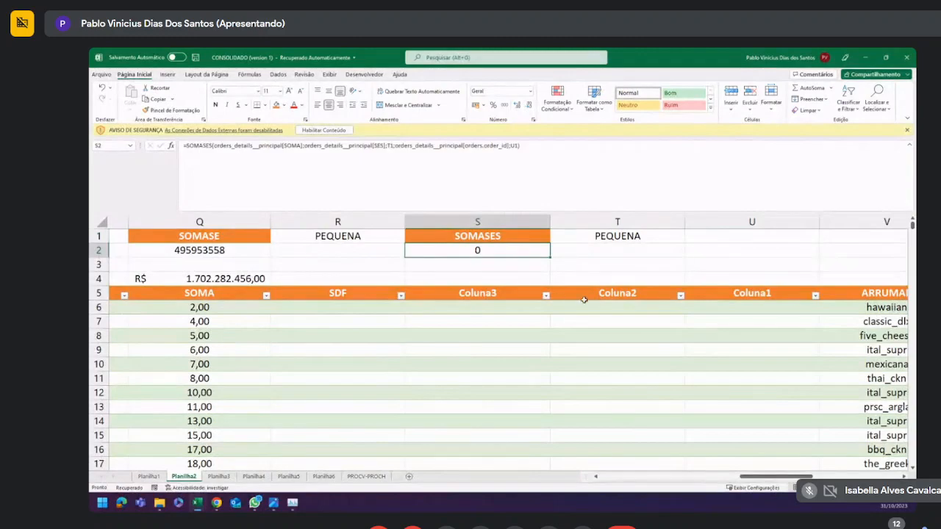
left_click_drag(768, 477, 646, 477)
left_click(353, 307)
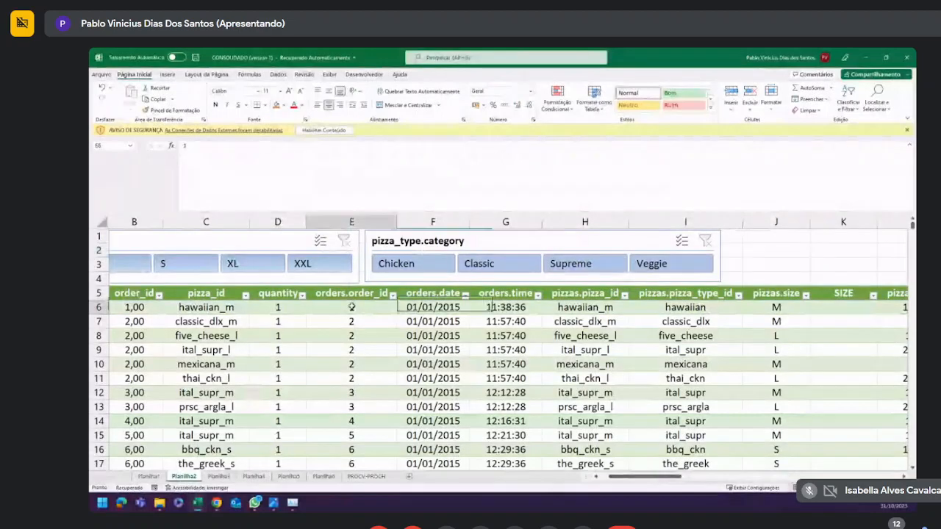
left_click(391, 294)
scroll(341, 429, "down", 20)
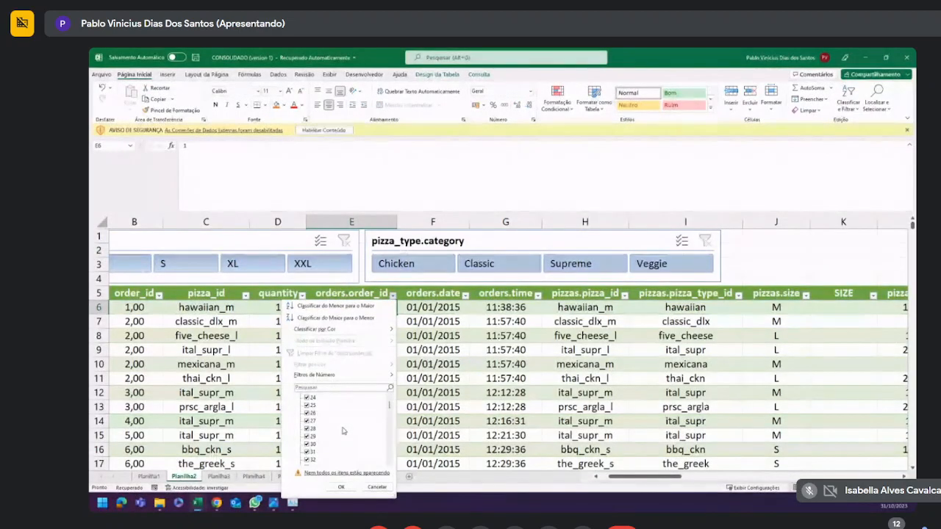
scroll(341, 428, "down", 20)
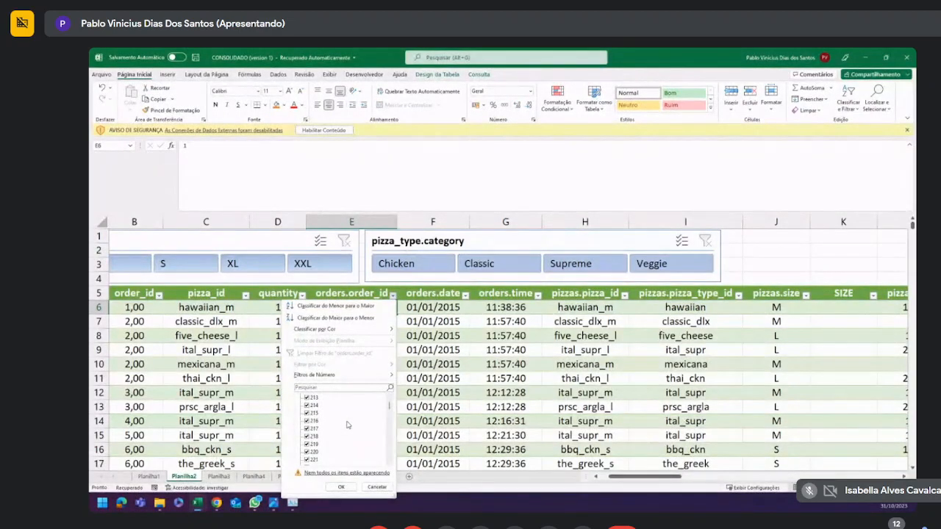
left_click(460, 381)
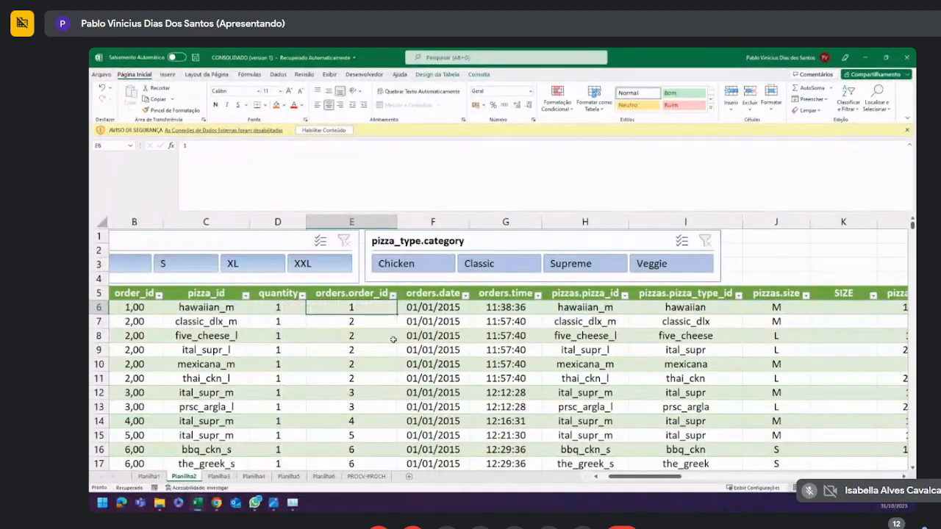
left_click_drag(364, 322, 353, 379)
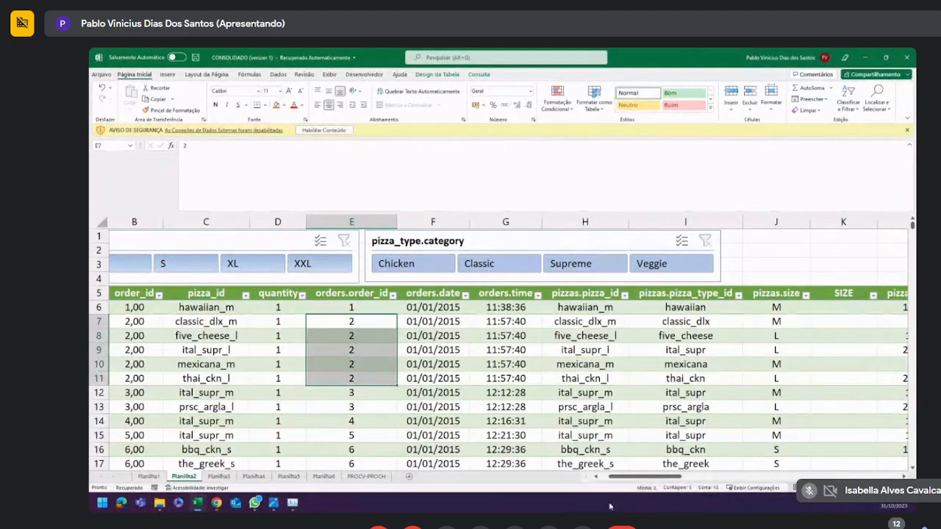
Enter 2 in cell U1 as the order ID criterion for the SOMASES formula.
left_click_drag(626, 477, 757, 479)
left_click(714, 236)
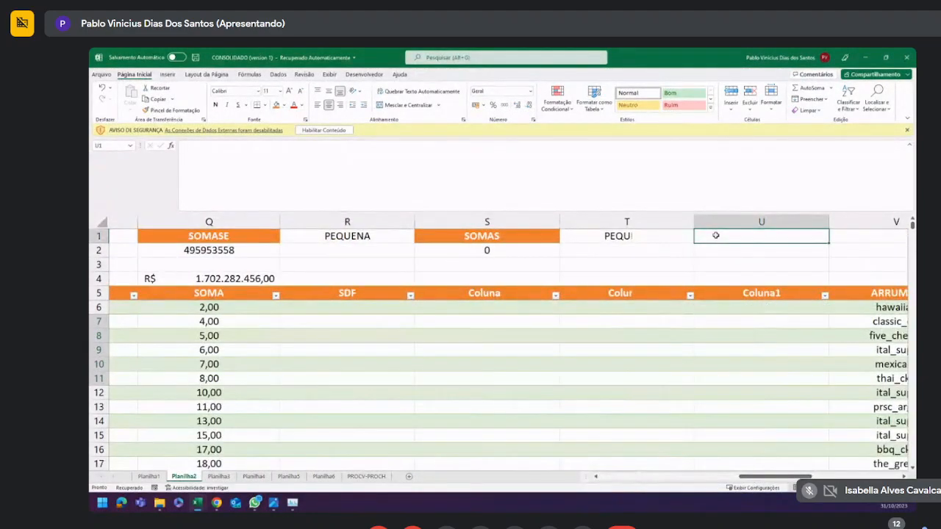
type("2")
key("Return")
left_click(732, 235)
left_click(667, 236)
left_click_drag(715, 234, 677, 235)
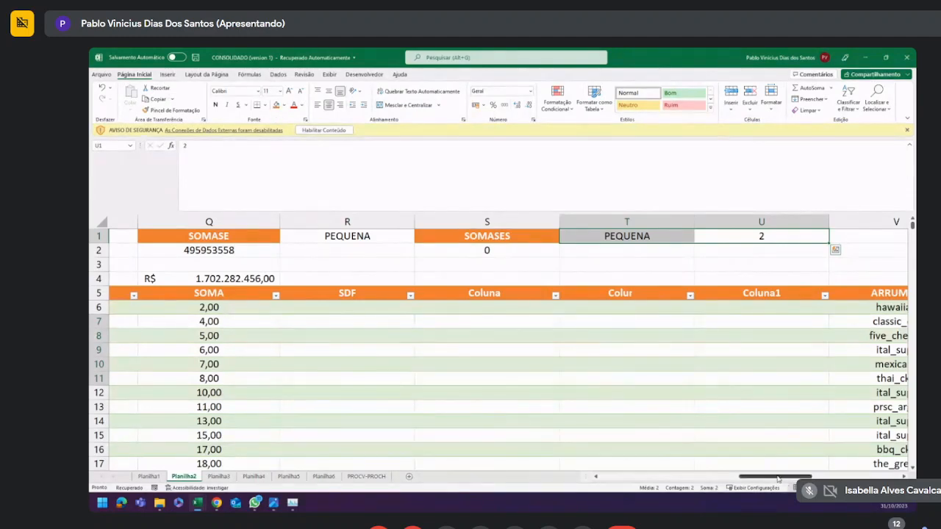
Review the ranges and criteria references in the SOMASES formula in S2 against cells T1 and U1.
double_click(487, 250)
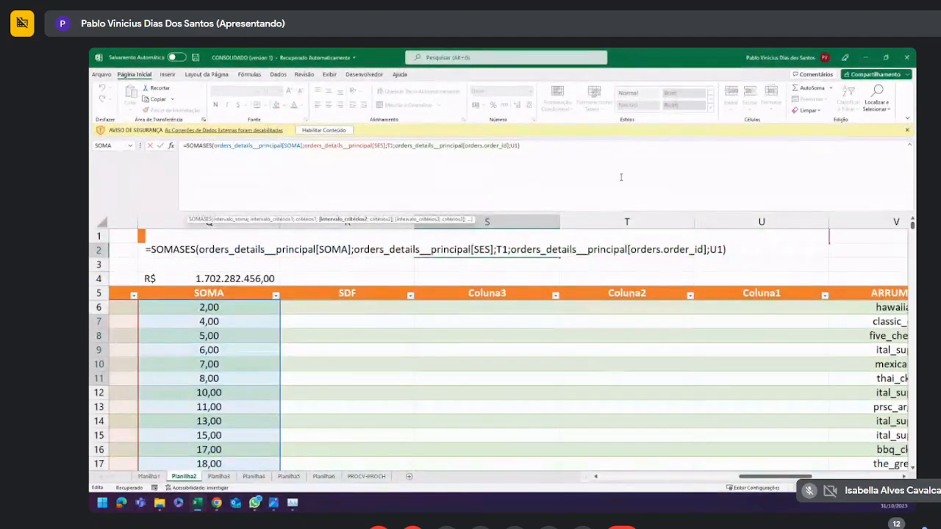
left_click(702, 192)
key("Return")
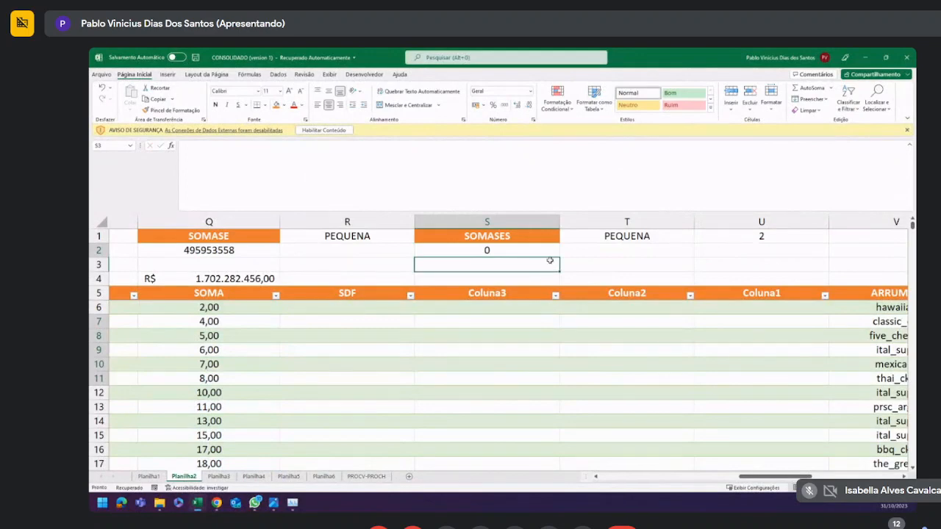
double_click(453, 249)
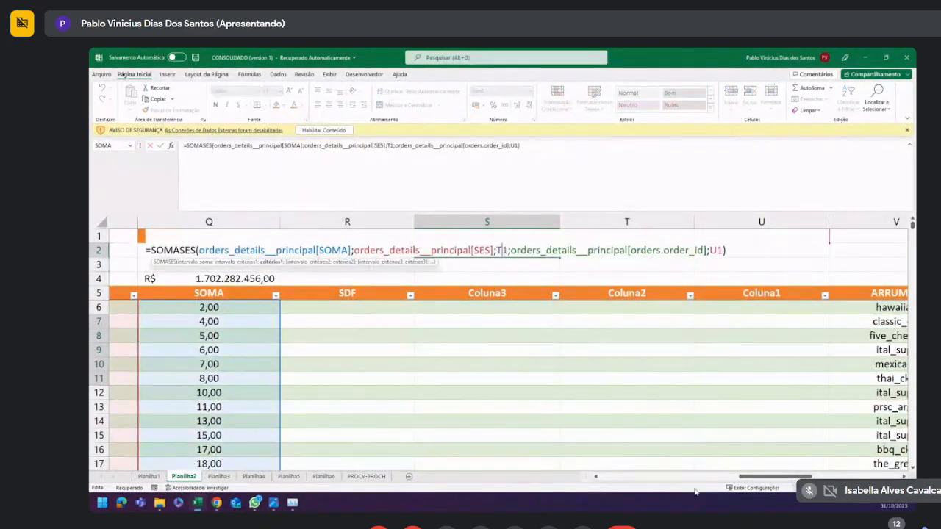
left_click_drag(757, 476, 769, 476)
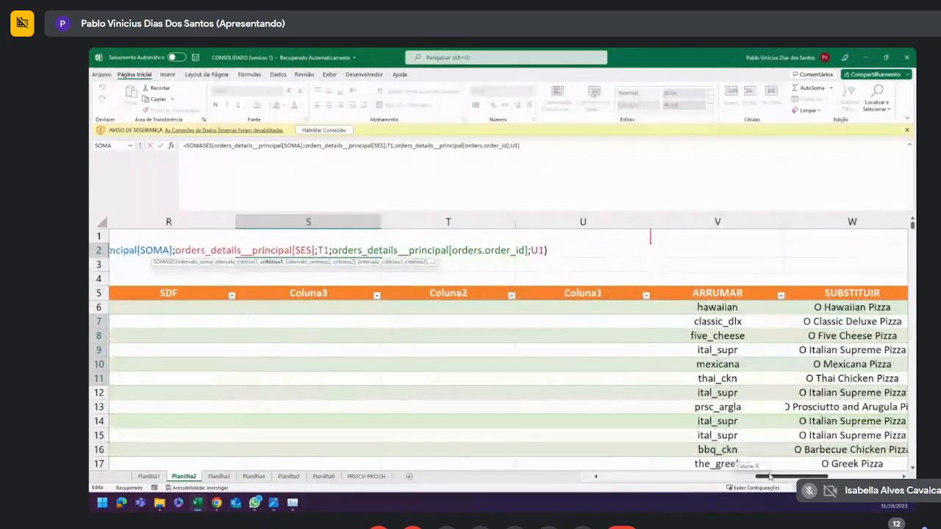
left_click(393, 239)
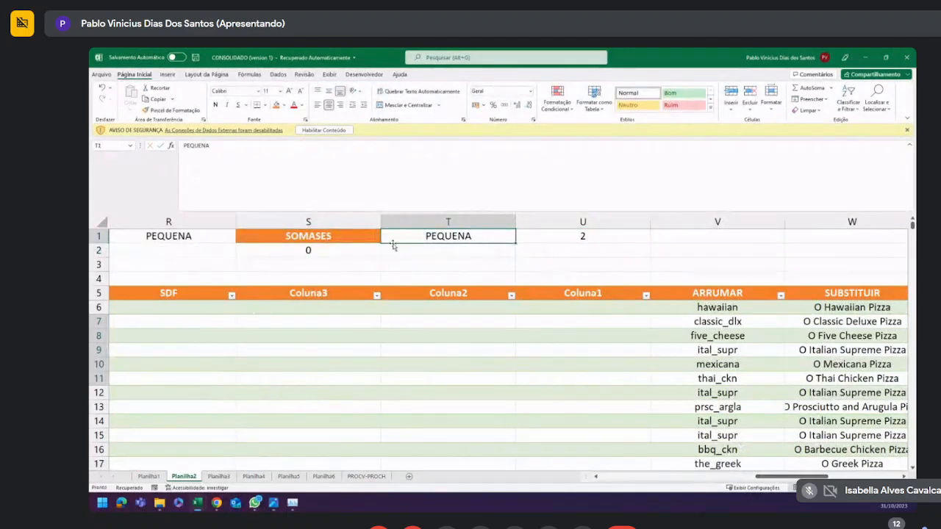
left_click(359, 250)
left_click(379, 146)
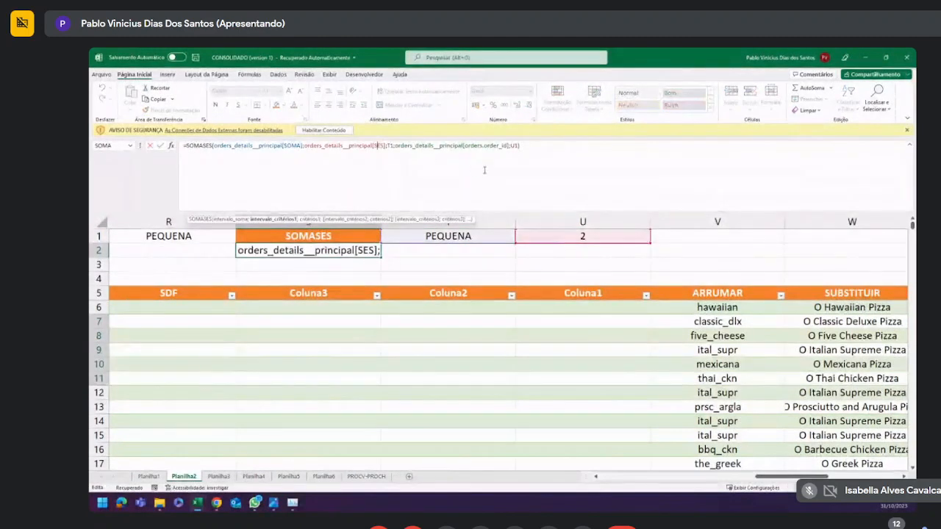
key("Escape")
mouse_move(779, 478)
left_mouse_down()
mouse_move(629, 479)
mouse_move(763, 478)
left_mouse_up()
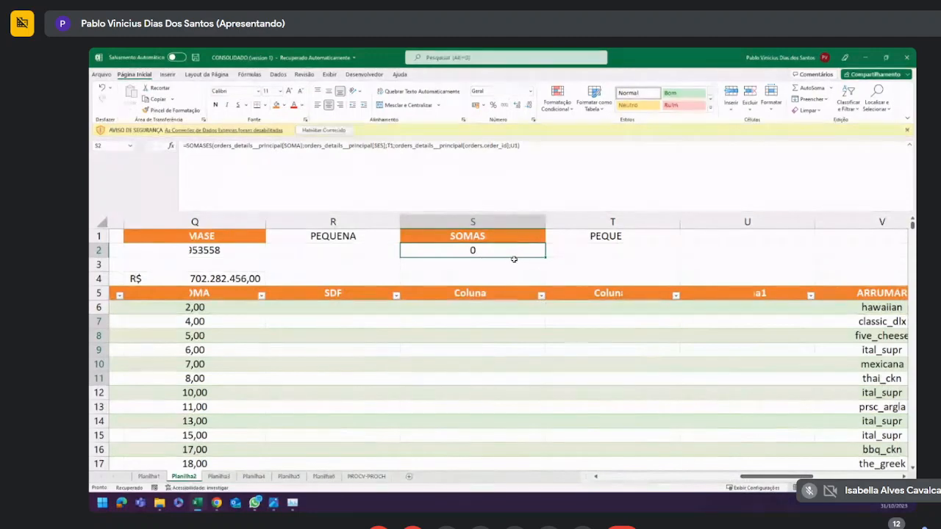
Re-enter the criterion 2 in cell U1, next to the PEQUENA criterion in T1.
left_click(646, 235)
left_click(692, 236)
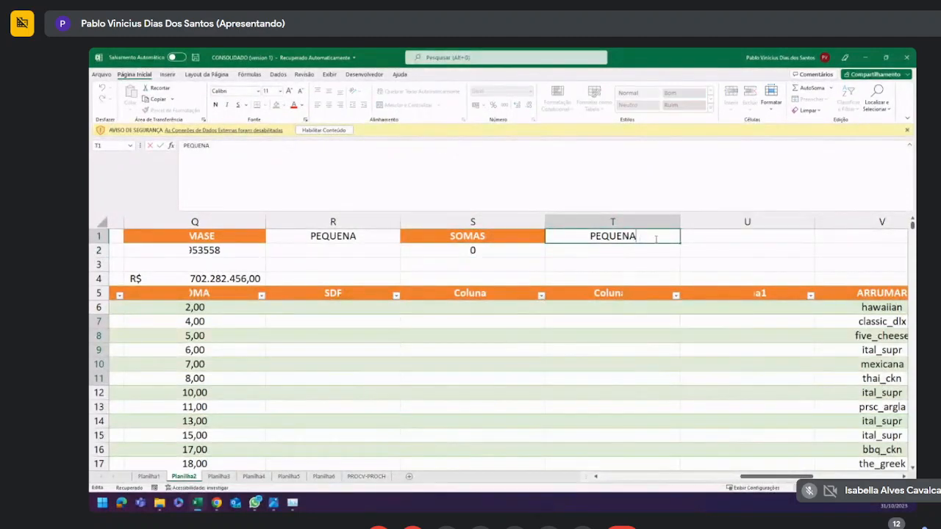
type("2")
left_click(684, 278)
left_click_drag(716, 235, 653, 242)
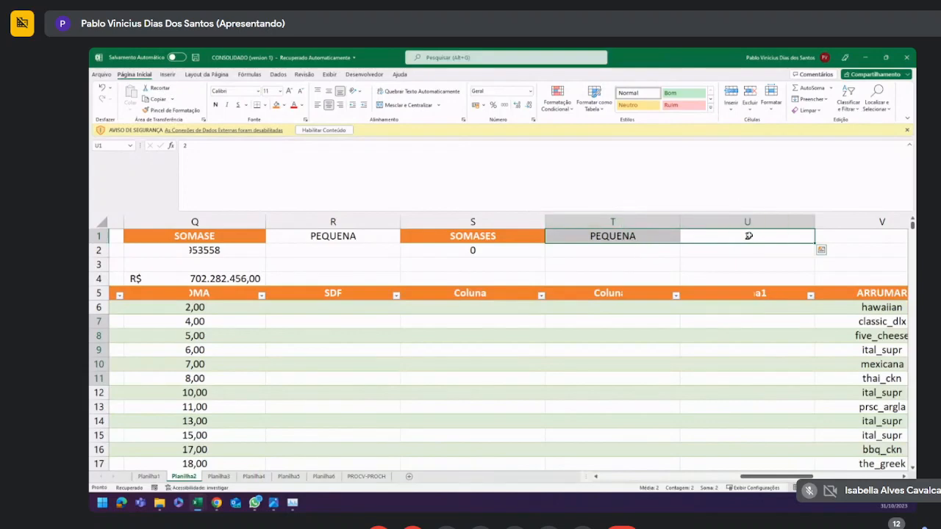
Set orders.order_id to 2 in row 16, the bbq_ckn_s row with pizza size S.
left_click_drag(755, 477, 636, 480)
left_click(600, 450)
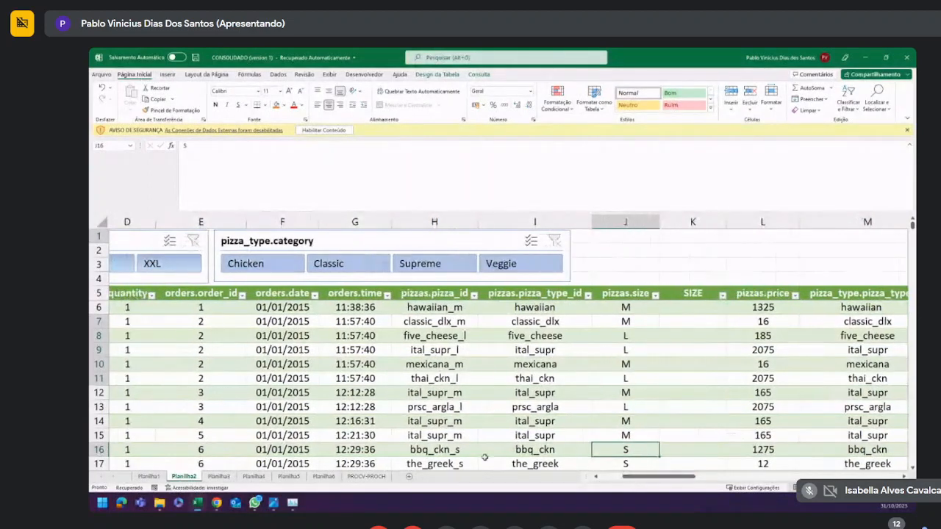
left_click(206, 449)
type("2")
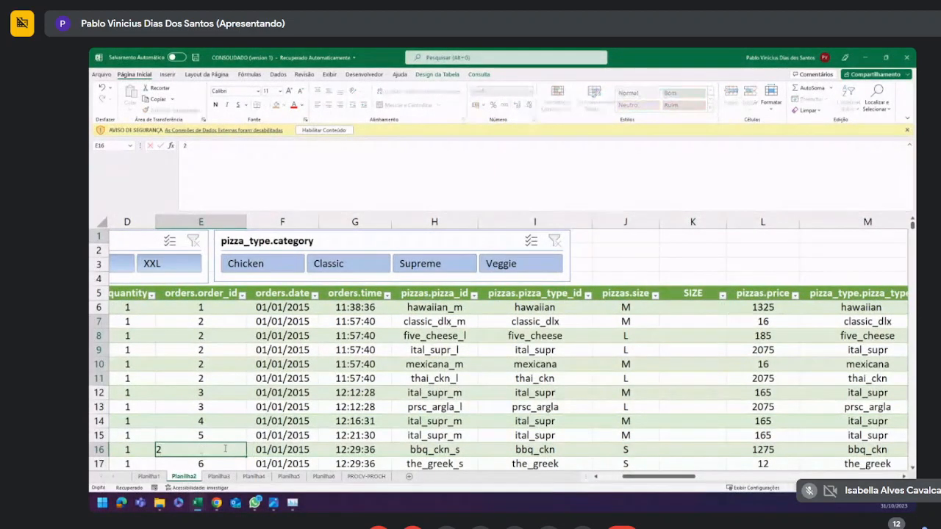
key("Return")
mouse_move(649, 476)
left_mouse_down()
mouse_move(746, 480)
mouse_move(649, 485)
left_mouse_up()
scroll(616, 416, "down", 1)
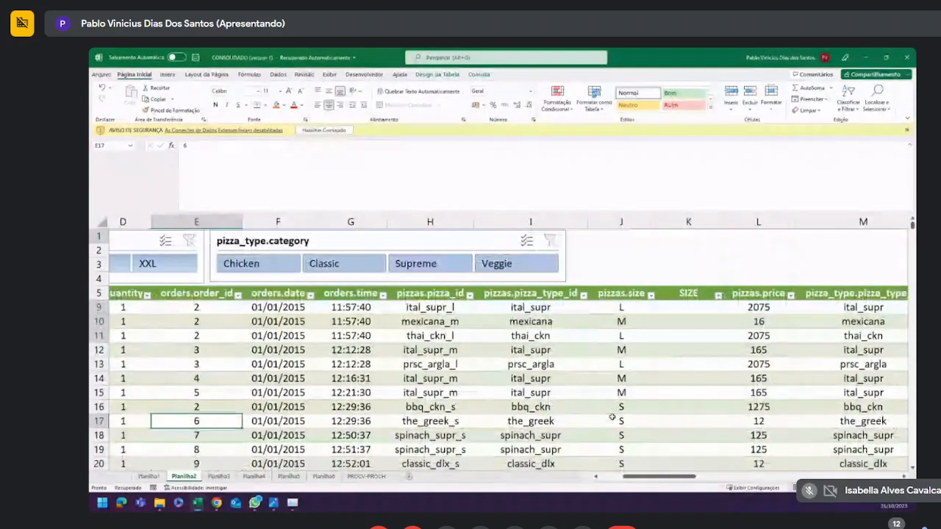
Examine row 16's order ID, pizza size, SES label and SOMA formula against the SOMASES result in S2.
left_click(100, 406)
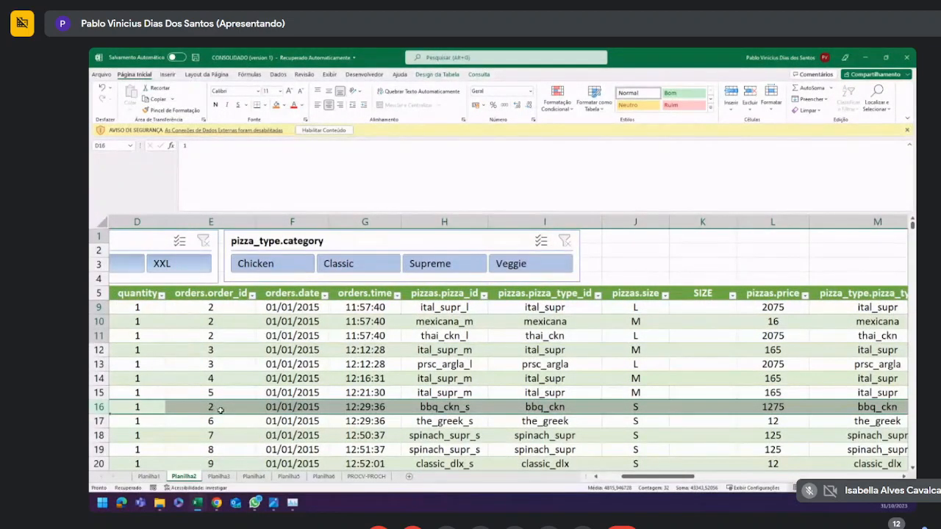
left_click(208, 407)
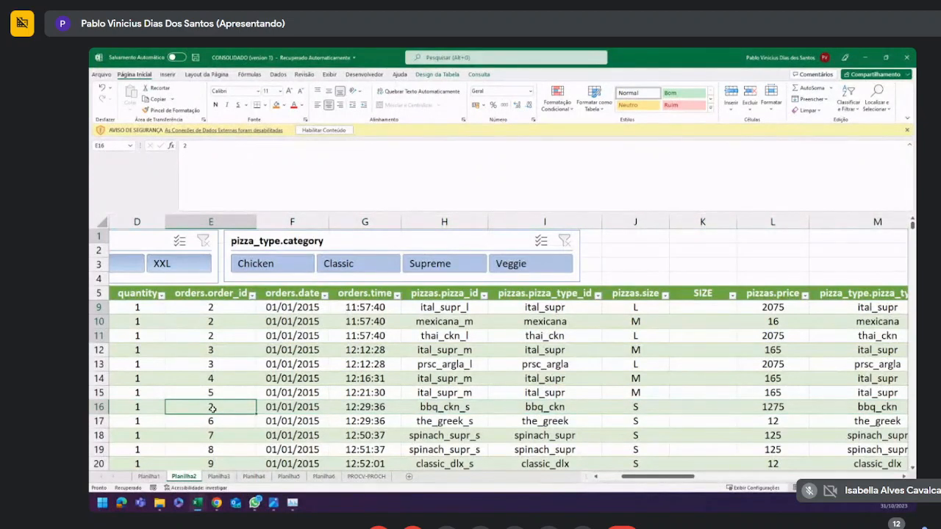
left_click(100, 406)
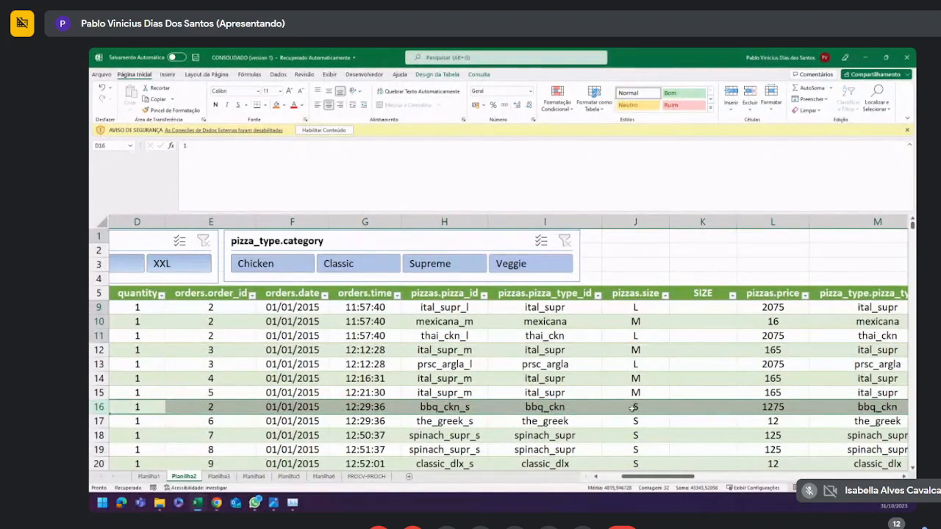
mouse_move(658, 477)
left_mouse_down()
mouse_move(774, 476)
mouse_move(656, 478)
mouse_move(684, 481)
mouse_move(668, 479)
left_mouse_up()
left_click(543, 249)
left_click(219, 406)
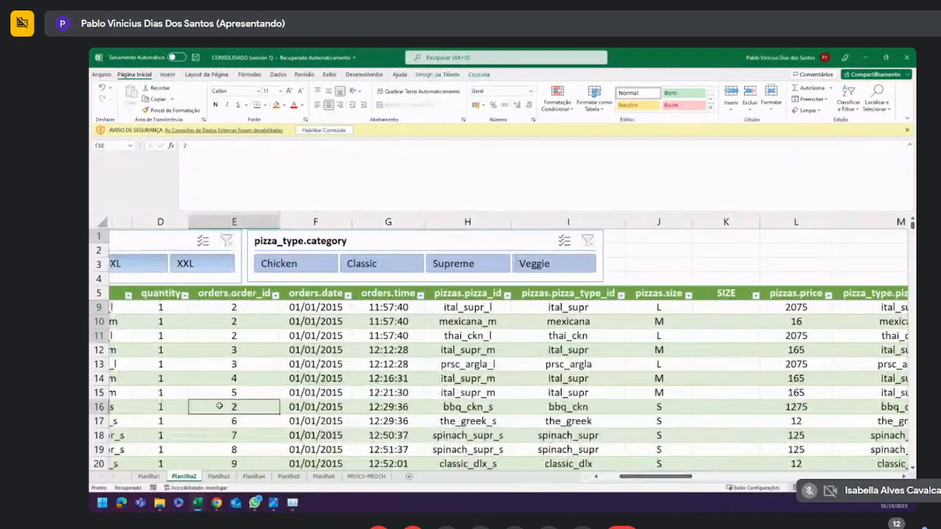
left_click(109, 406)
left_click_drag(650, 477, 760, 482)
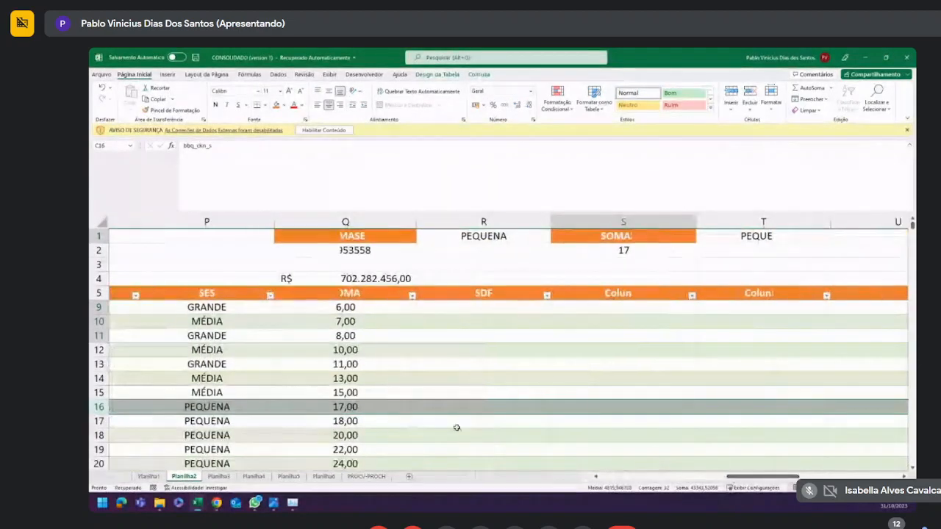
left_click(338, 409)
key("Return")
left_click(365, 405)
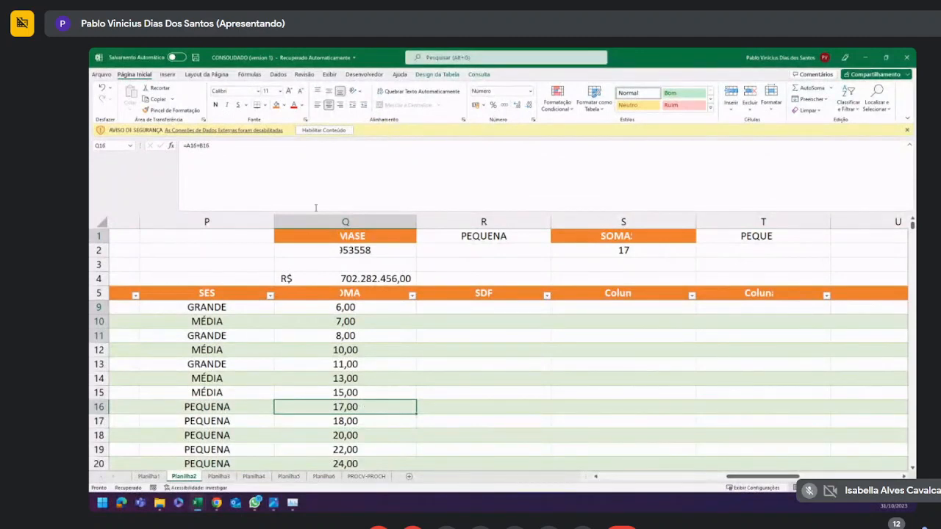
Highlight Q16 and the SOMASES result in S2 with an orange fill, and undo both fills.
left_click(276, 105)
left_click(639, 252)
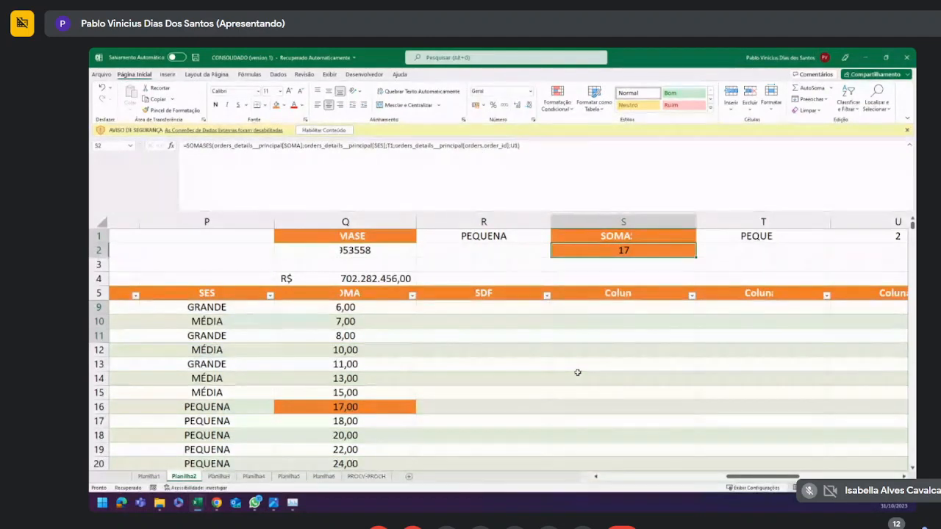
key("ctrl+z")
key("ctrl+z")
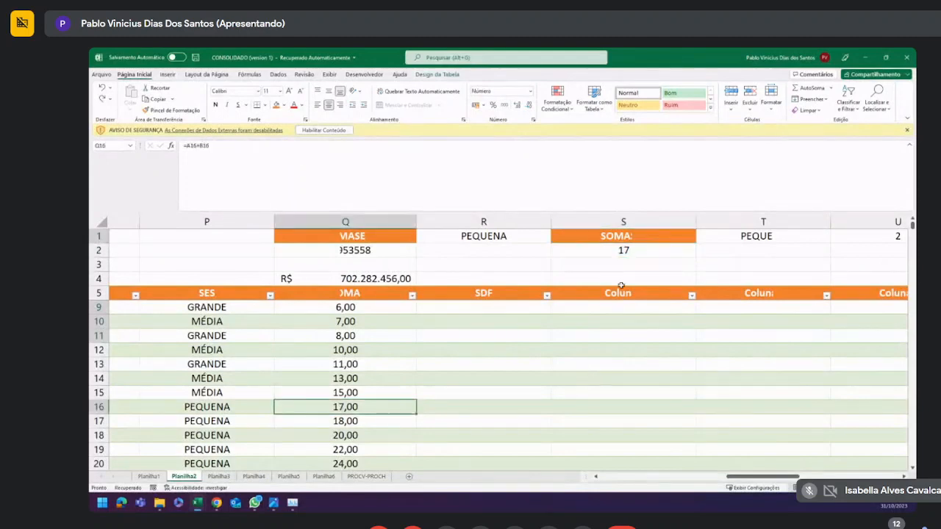
Check the SOMASES heading in S1 and review the ranges and criterion of the SOMASE formula in Q2.
double_click(646, 239)
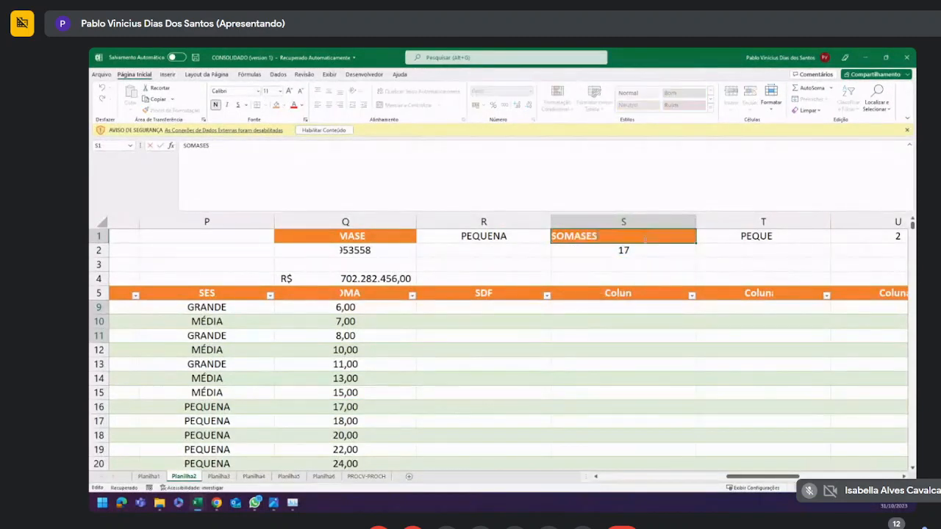
key("Return")
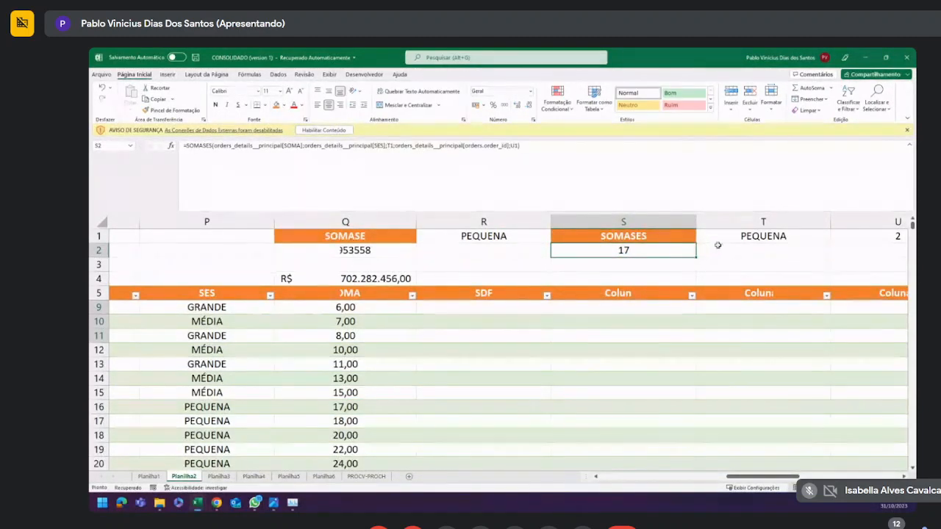
double_click(372, 250)
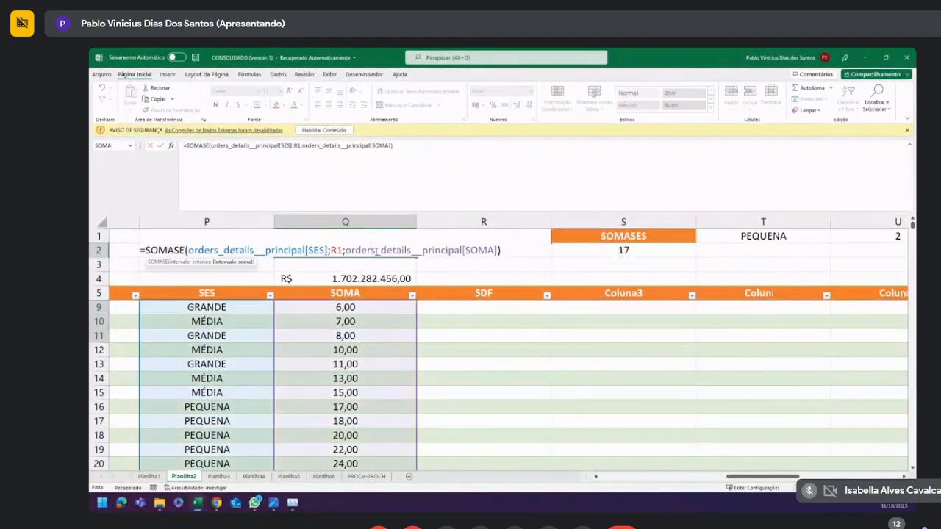
key("Return")
Rename the SDF column header in R5 to SEERRO.
left_click(519, 294)
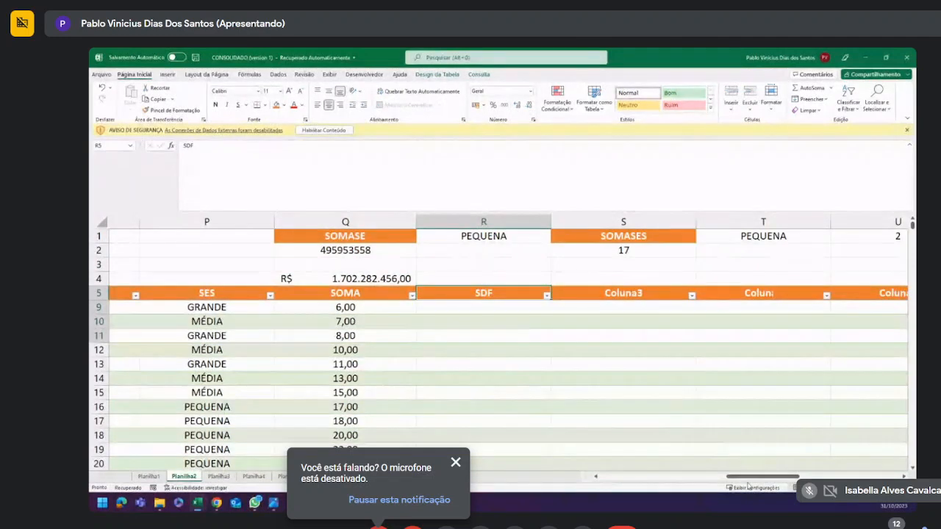
mouse_move(743, 477)
left_mouse_down()
mouse_move(713, 482)
mouse_move(746, 484)
left_mouse_up()
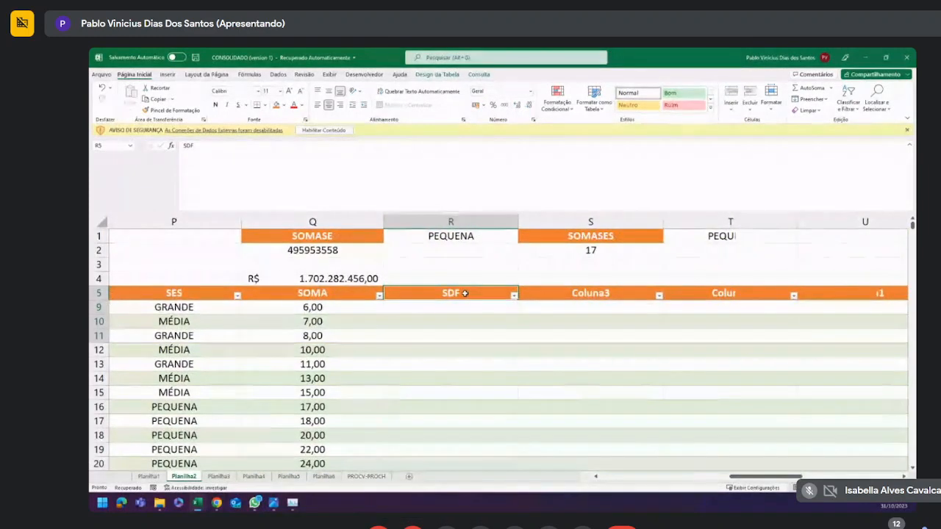
type("SEER")
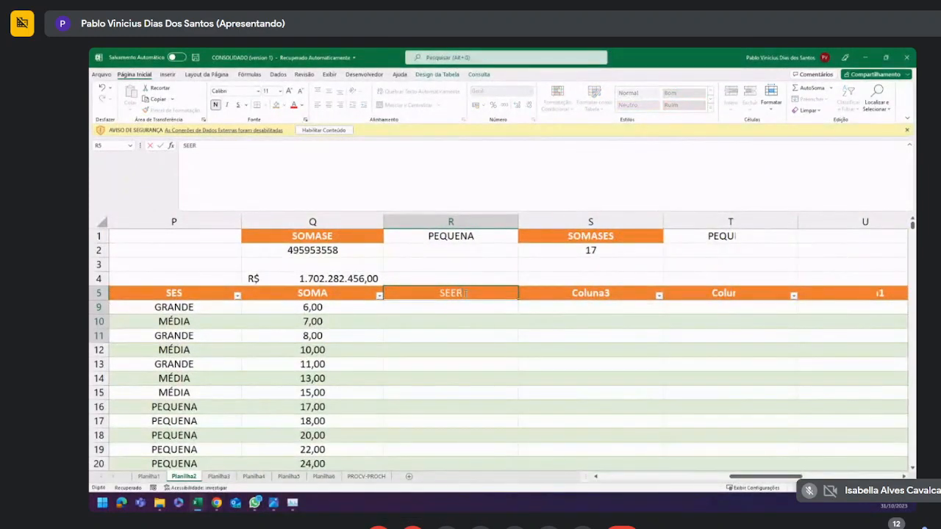
type("RO")
key("Return")
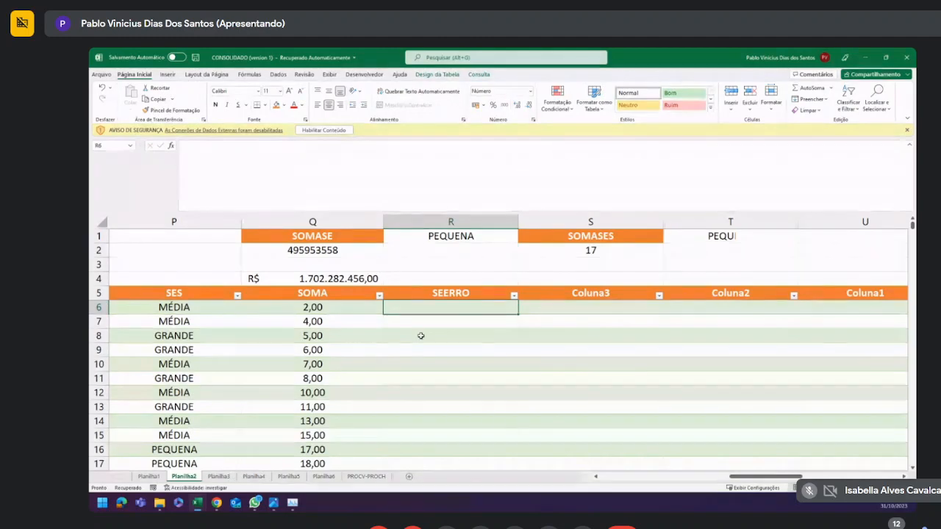
type("=SEE")
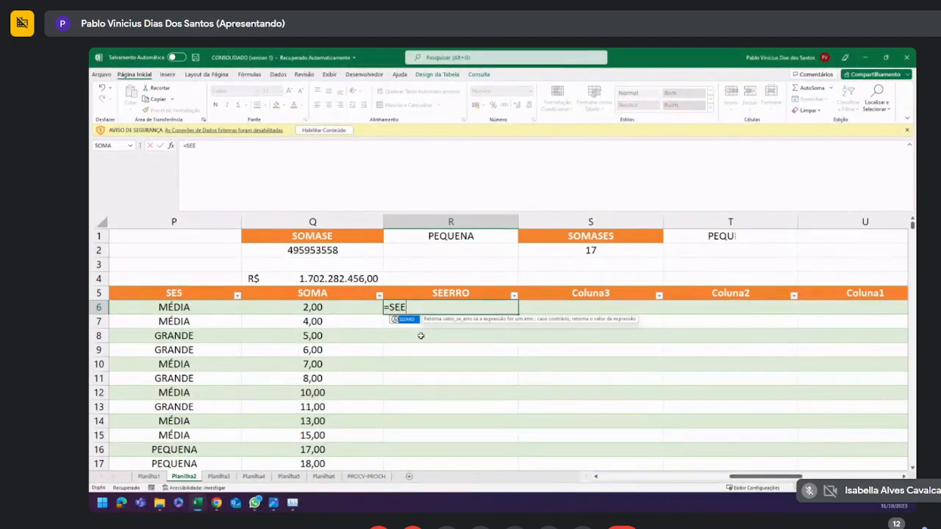
key("Tab")
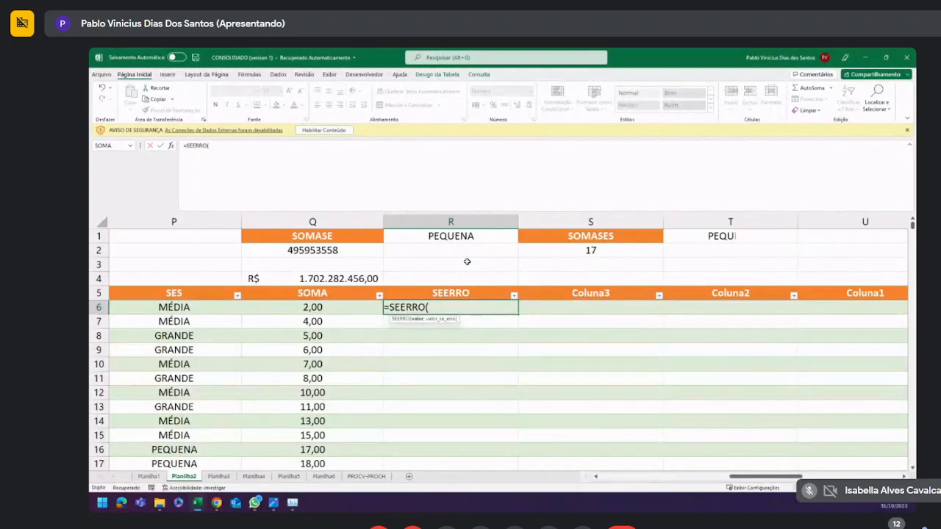
left_click(276, 157)
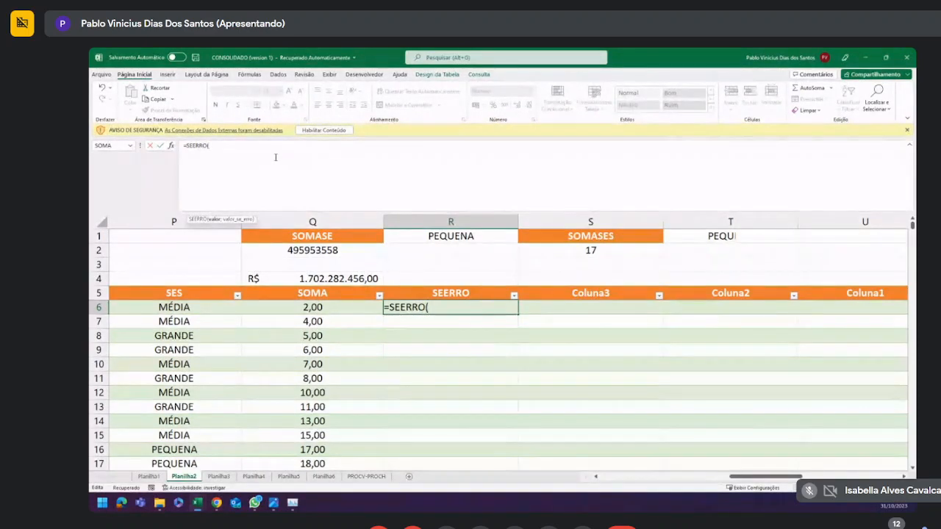
left_click(318, 309)
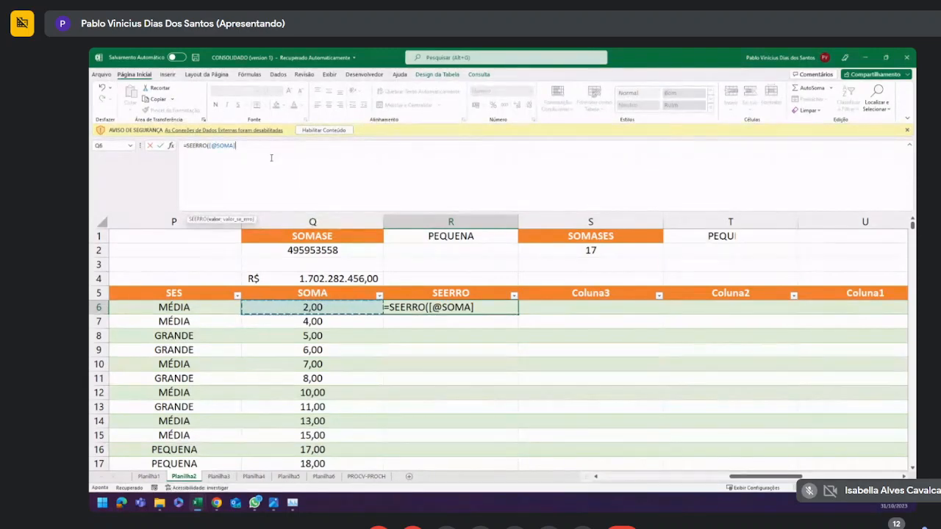
type("/")
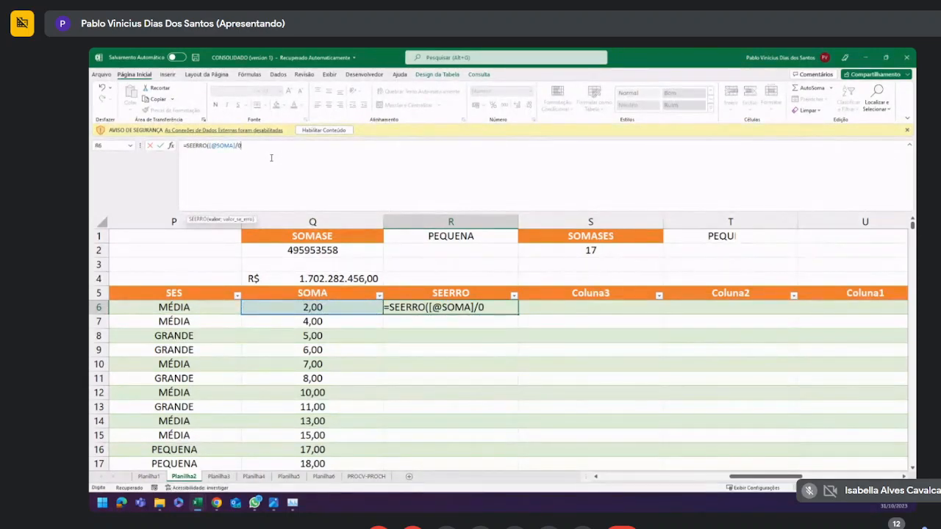
type("0;\"E")
type("RRO\"")
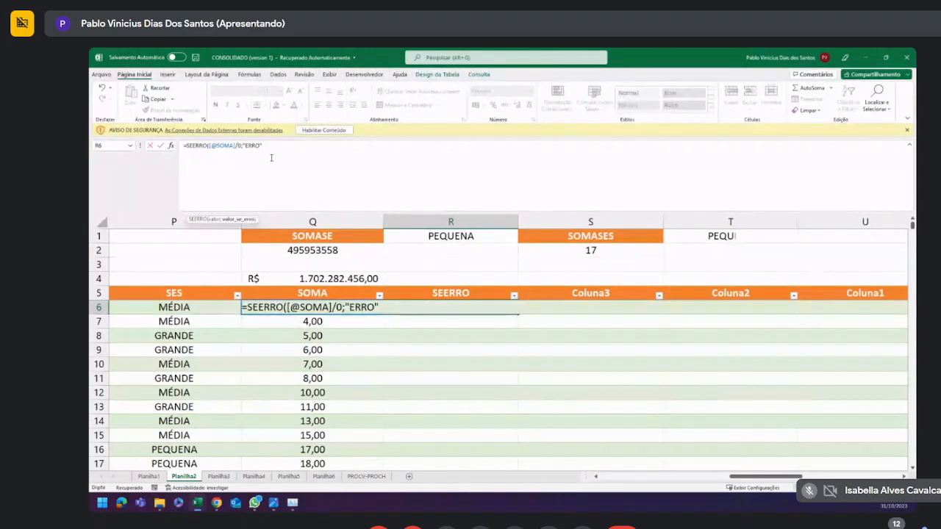
type(")")
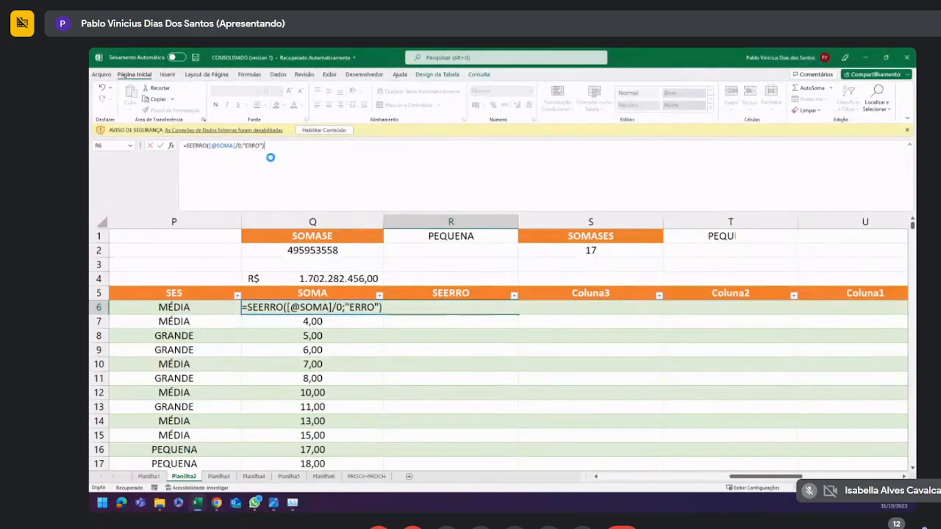
key("Return")
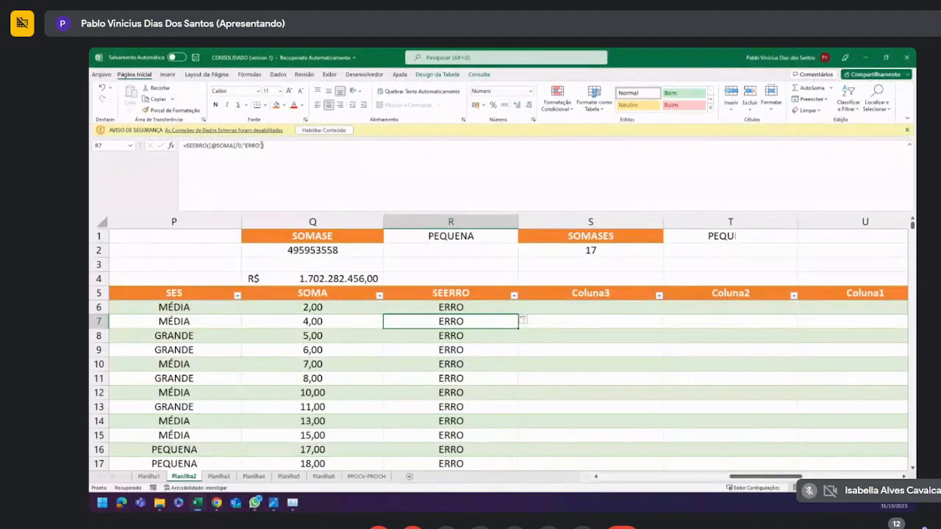
Change the error text in the SEERRO column's formula from R7 to "!".
left_click_drag(260, 145, 246, 145)
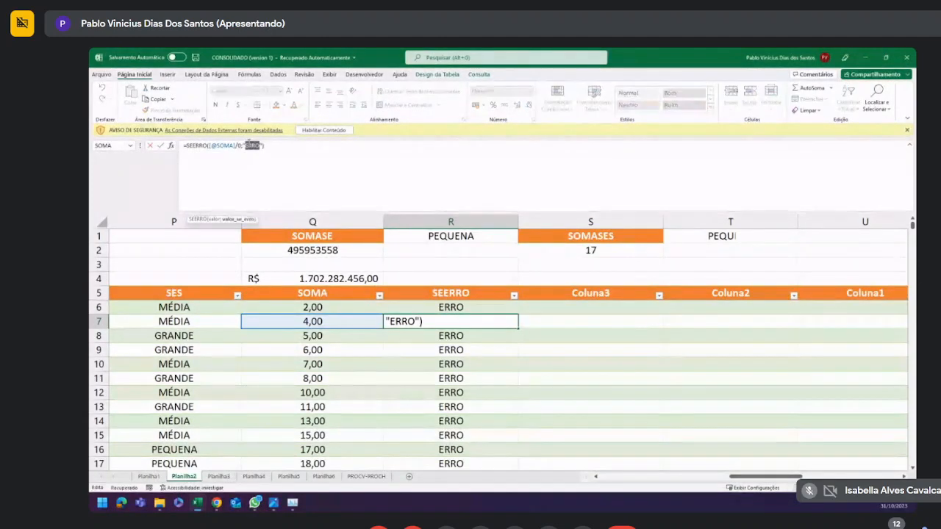
type("!")
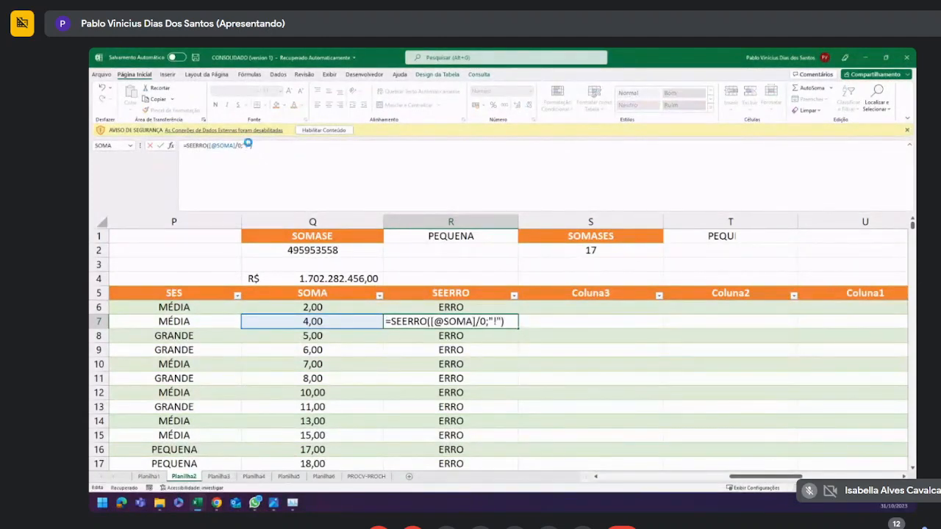
key("Return")
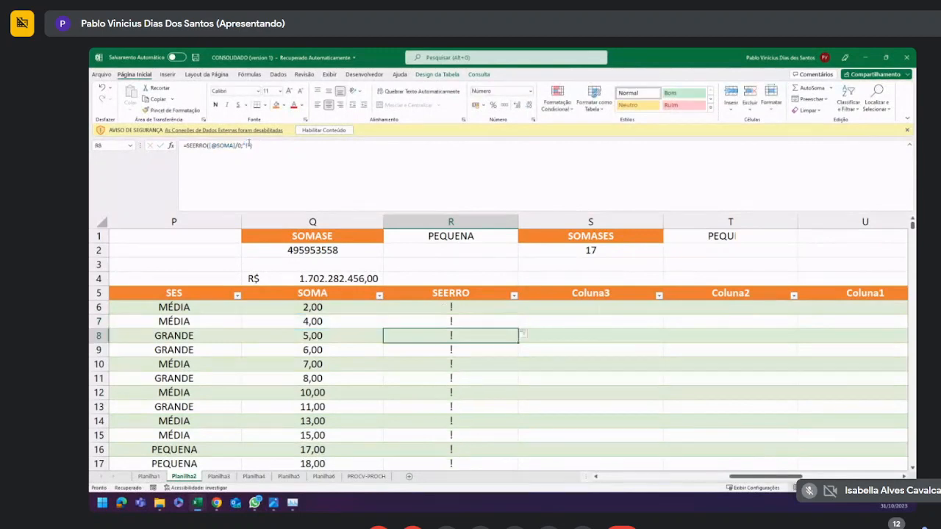
left_click(244, 145)
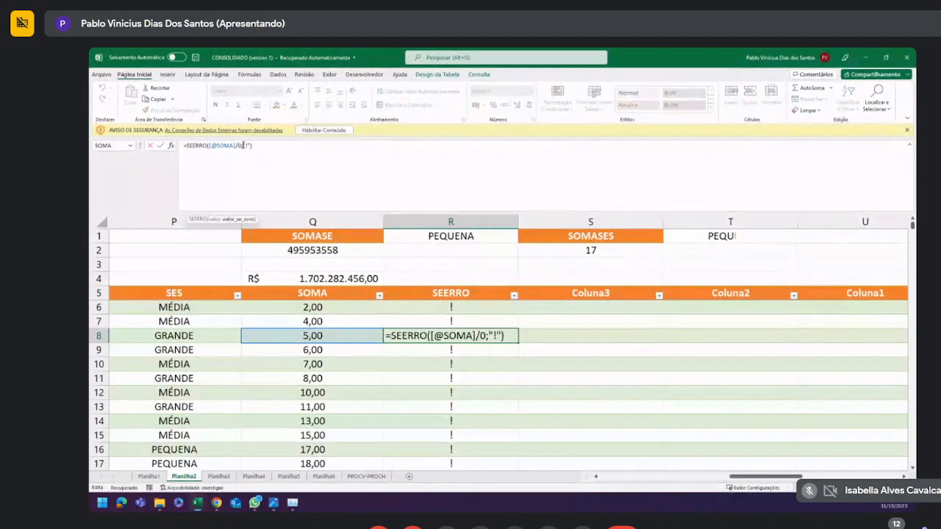
key("BackSpace")
left_click_drag(207, 145, 156, 151)
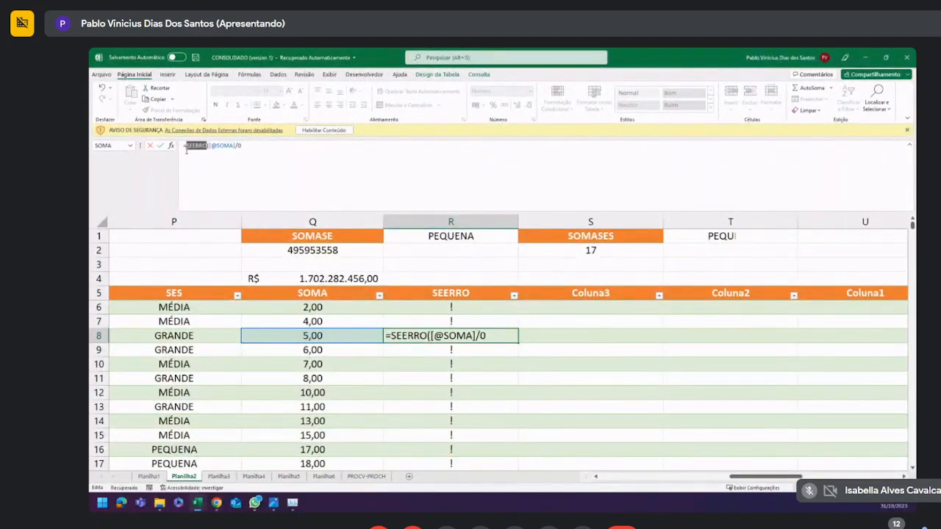
key("BackSpace")
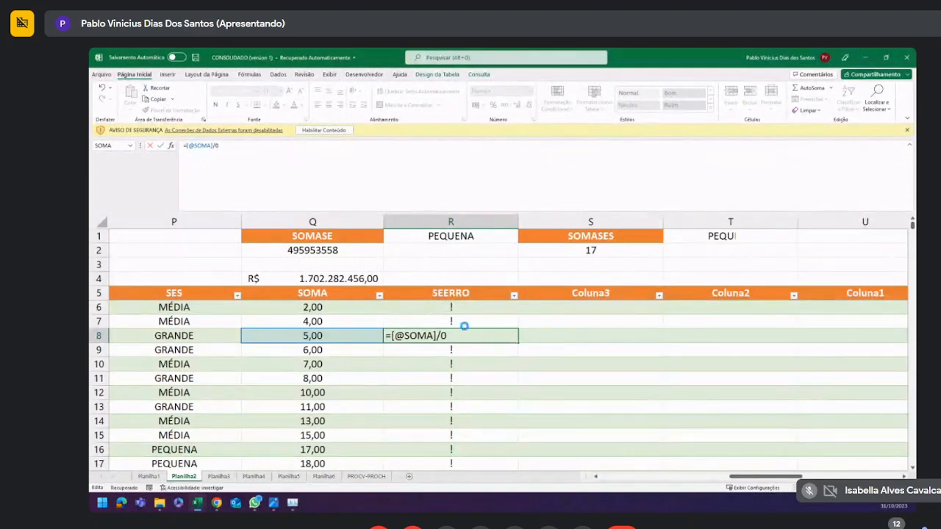
key("Return")
Examine the division results in the SEERRO column from R6 down to R13 and back.
left_click(478, 308)
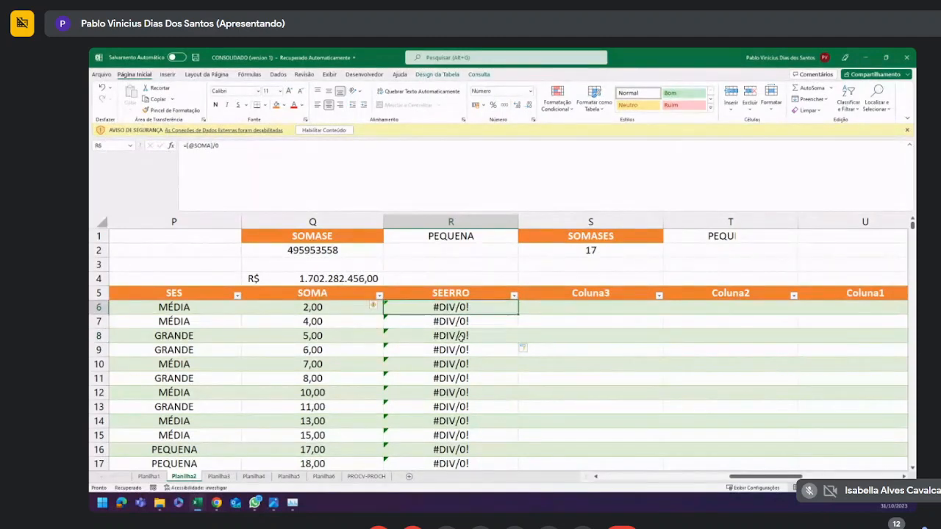
key("Down")
key("Down")
key("Down")
key("Down")
key("Down")
key("Down")
key("Down")
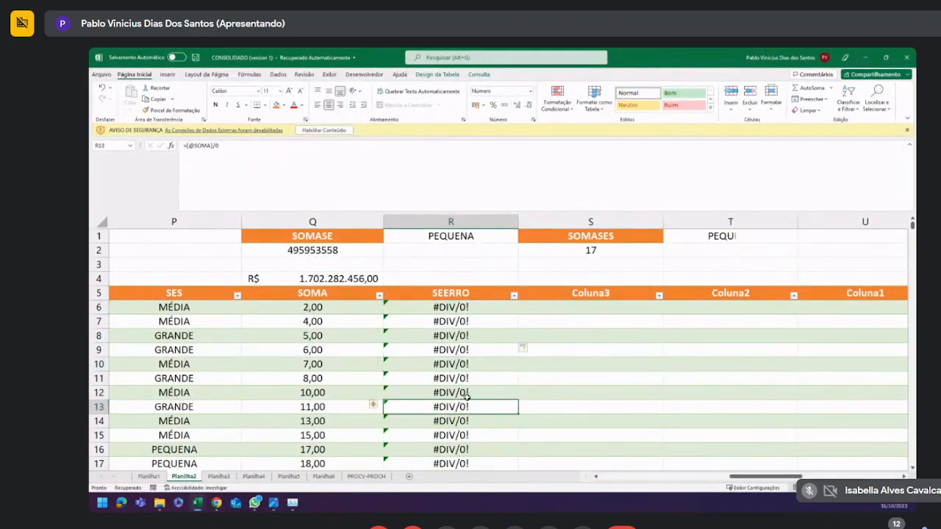
key("Up")
key("Up")
key("Up")
key("Up")
key("Up")
key("Up")
key("Up")
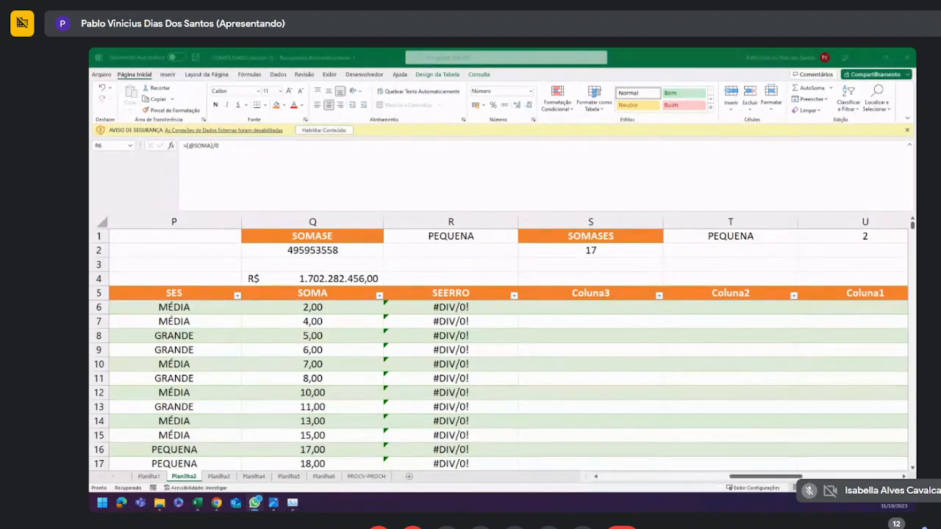
left_click(487, 307)
double_click(487, 307)
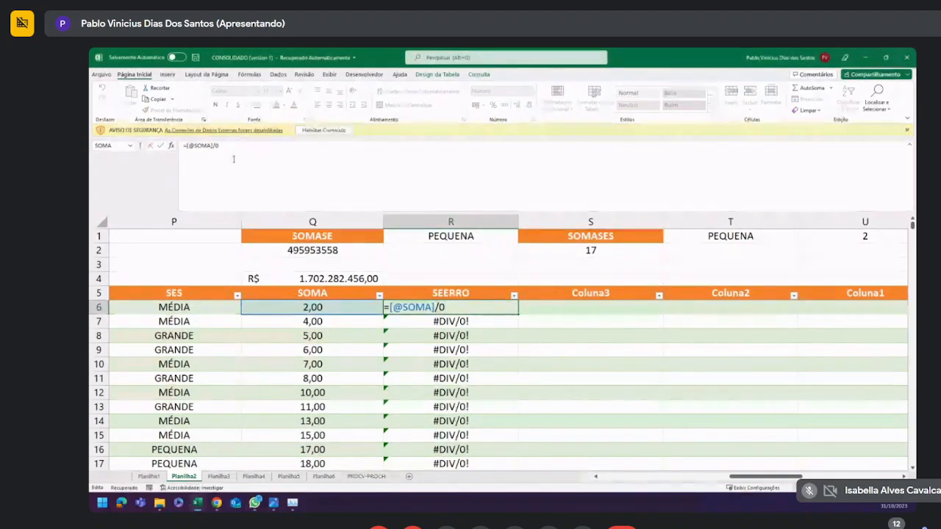
left_click(187, 146)
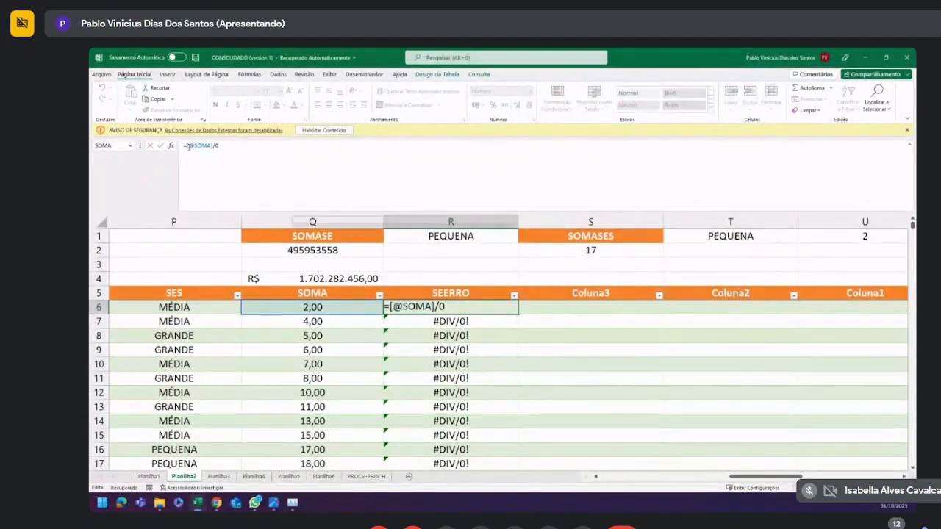
type("SEERRO")
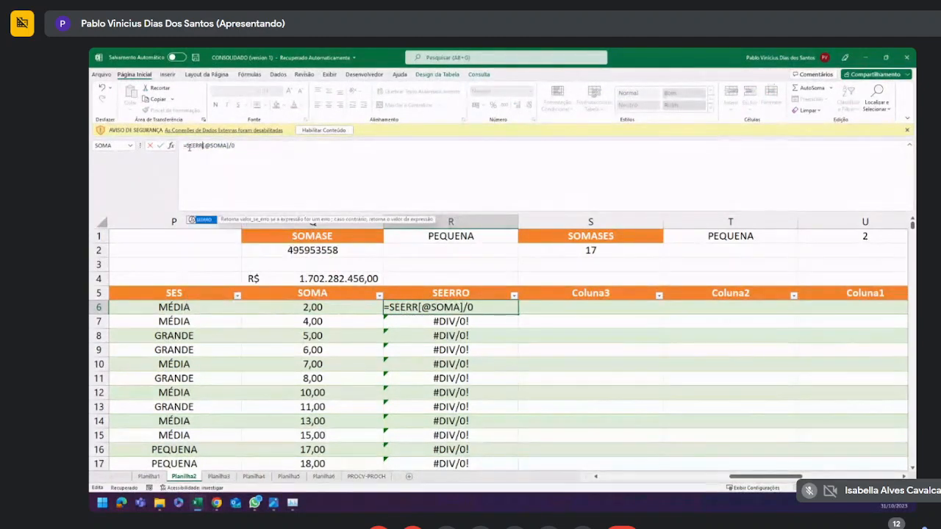
type("(")
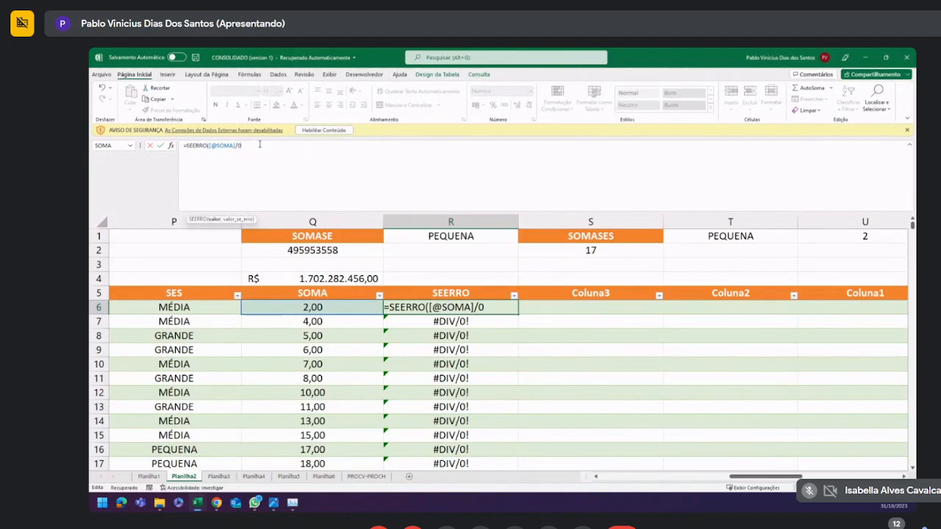
type(";0")
type(")")
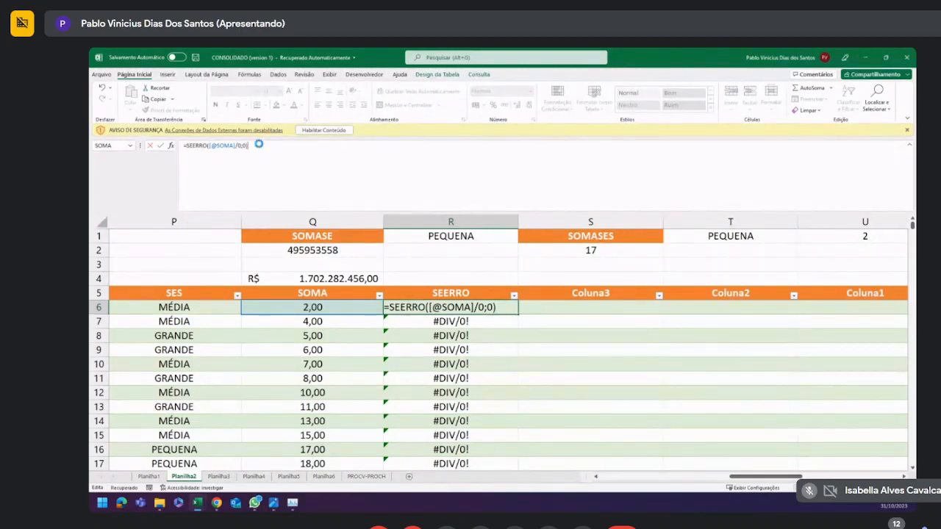
key("Return")
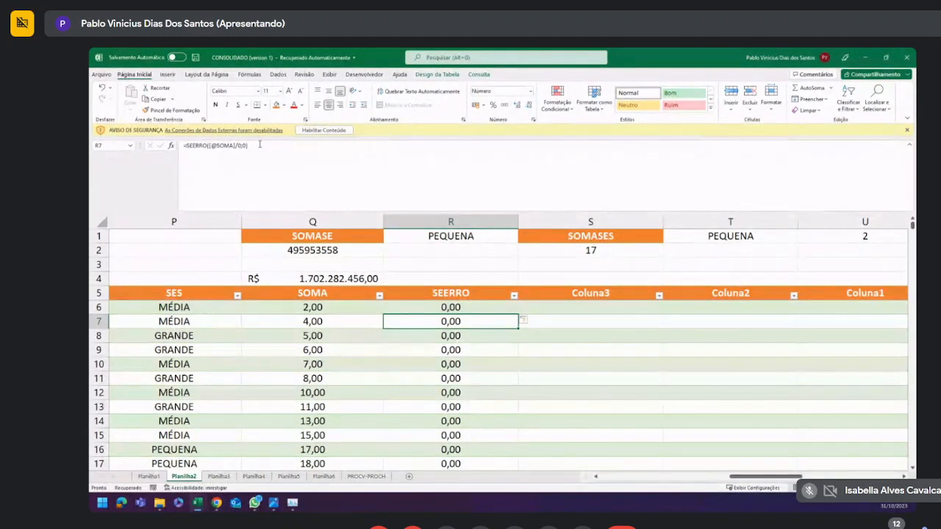
Replace the SEERRO column's fallback value with the text "DIVISÃO 0", editing the formula from R7.
left_click(234, 145)
type("/")
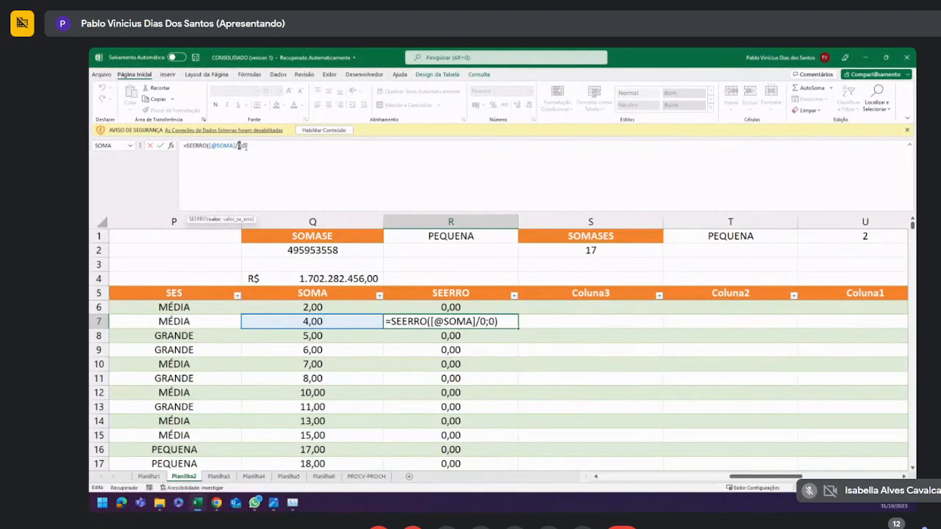
key("BackSpace")
type("\"")
type("DIVISÃ")
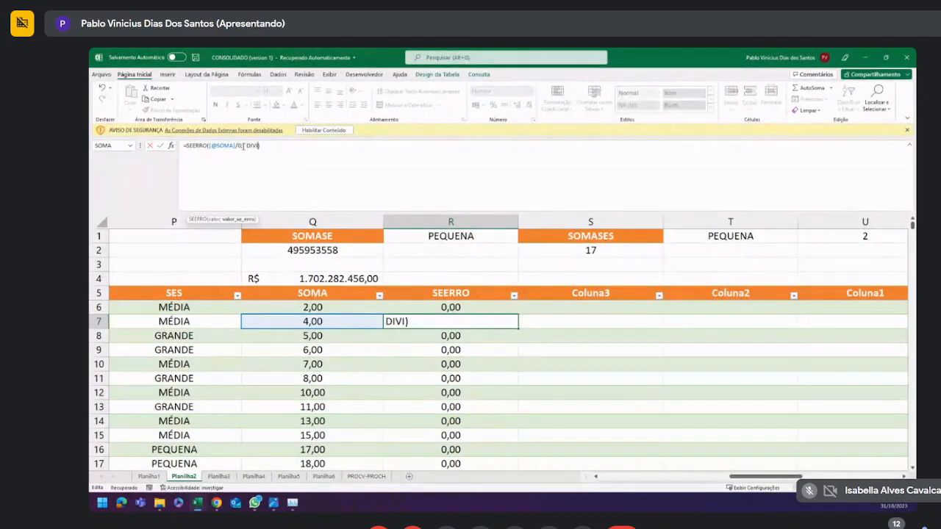
type("O\"0\"")
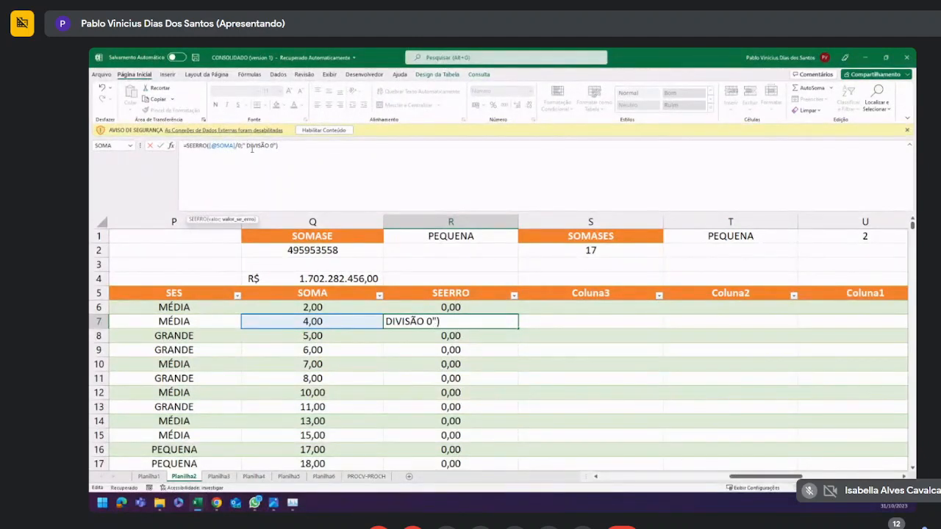
key("Return")
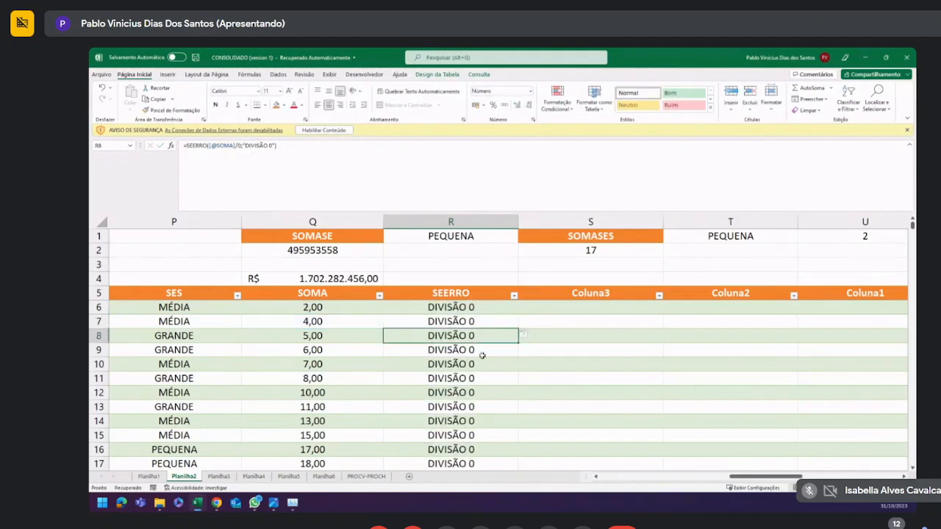
Examine the SEERRO formula and its results in the rows from R6 to R11.
left_click(478, 277)
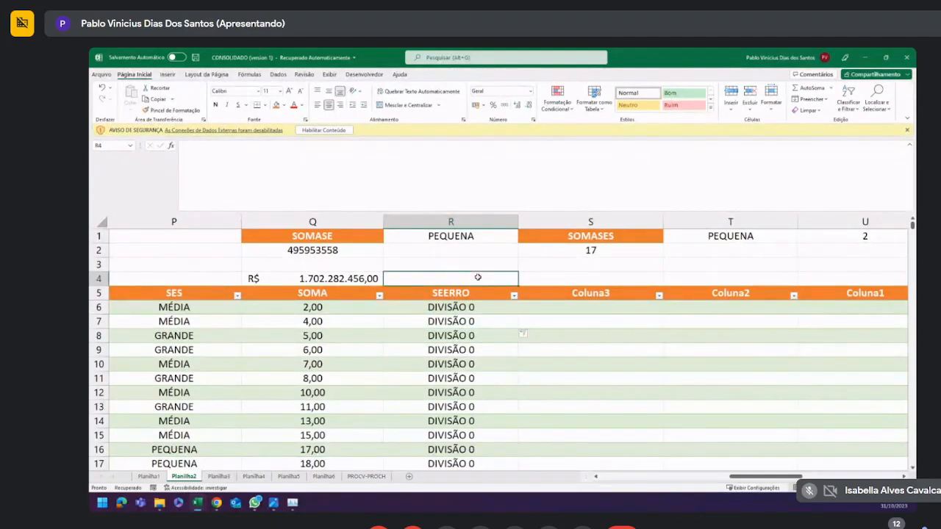
left_click(467, 321)
left_click(488, 379)
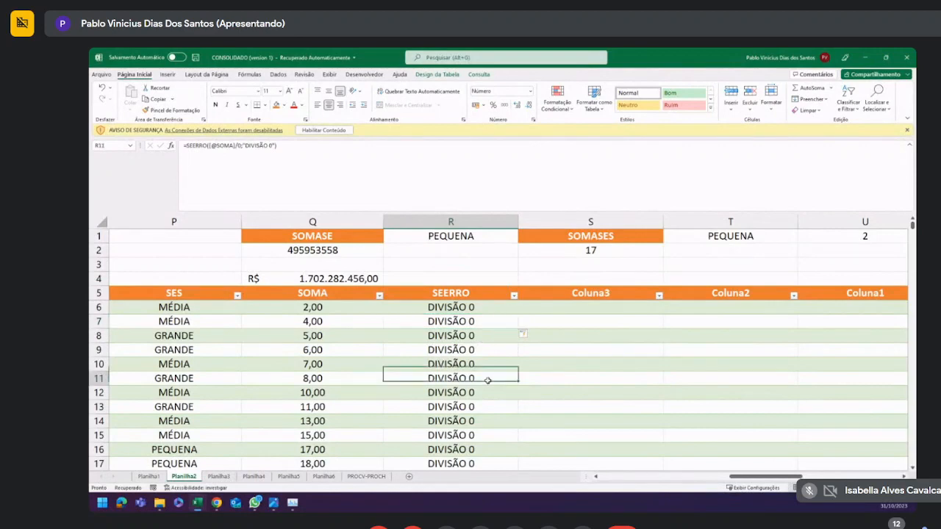
left_click(471, 308)
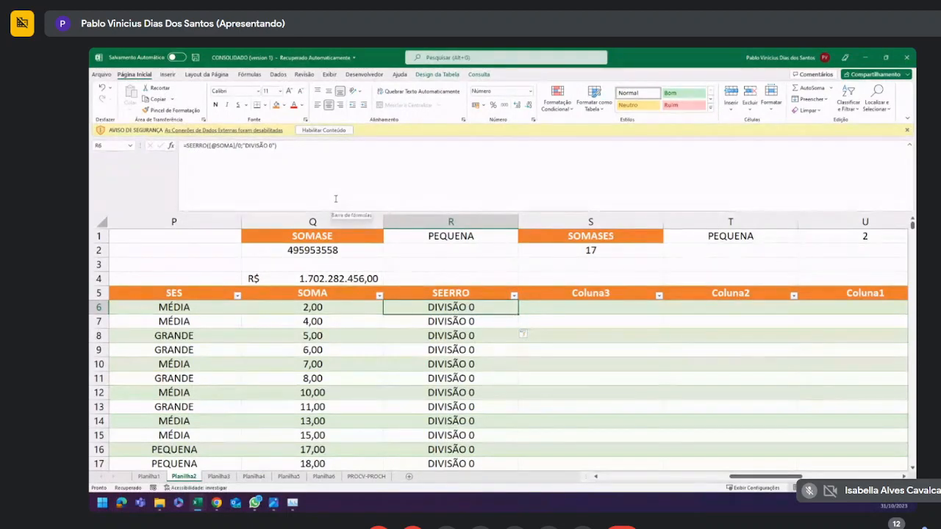
left_click(636, 321)
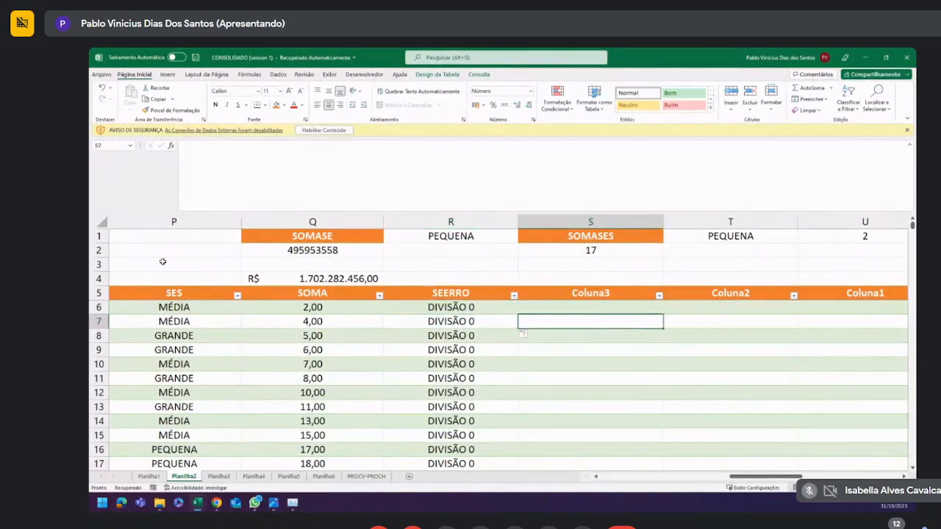
key("alt+Tab")
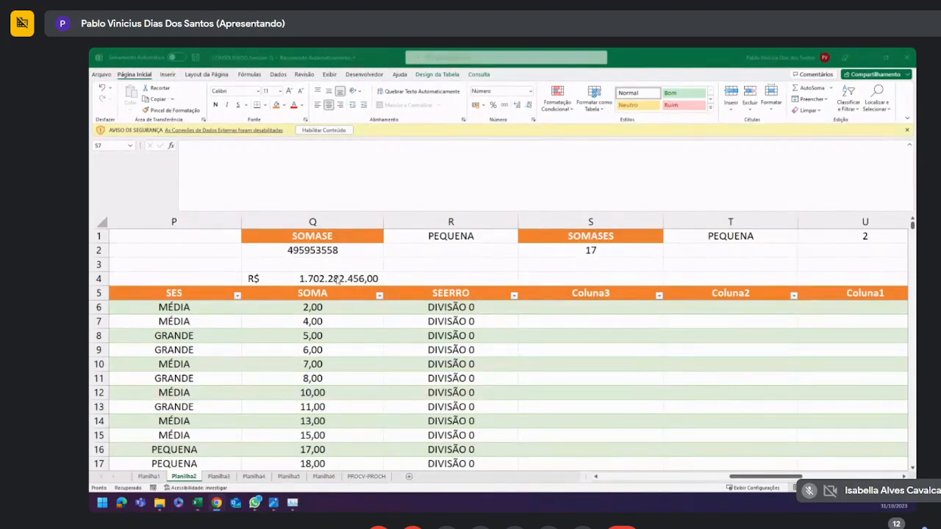
Examine the SOMASES block with its size and order criteria in S1:U2.
left_click(626, 270)
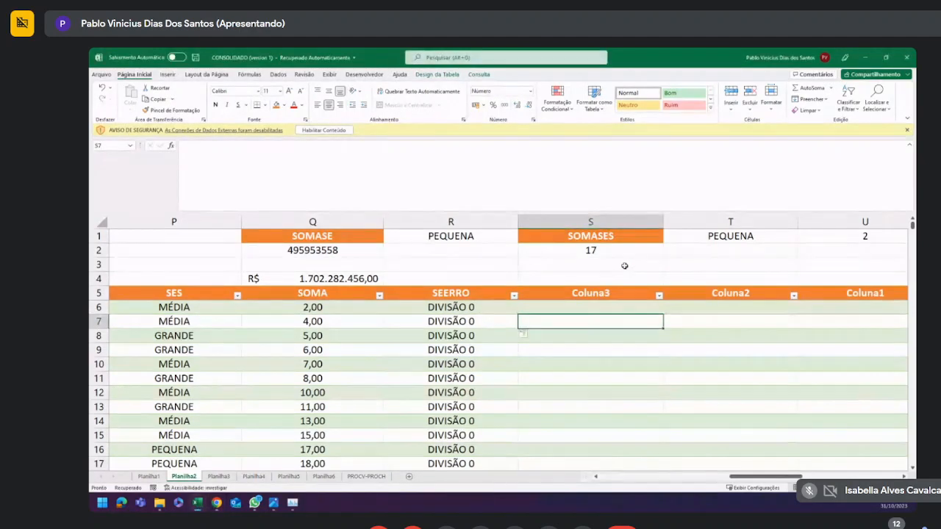
left_click(597, 277)
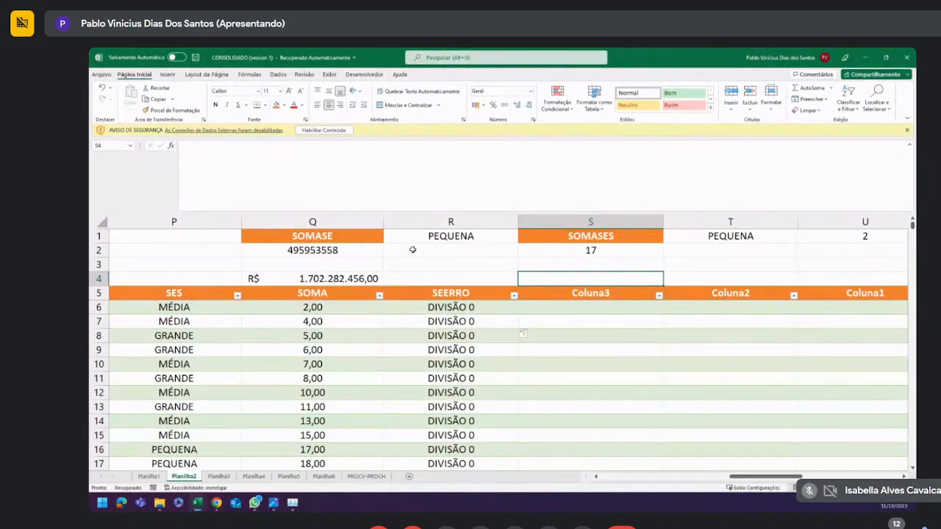
left_click(580, 243)
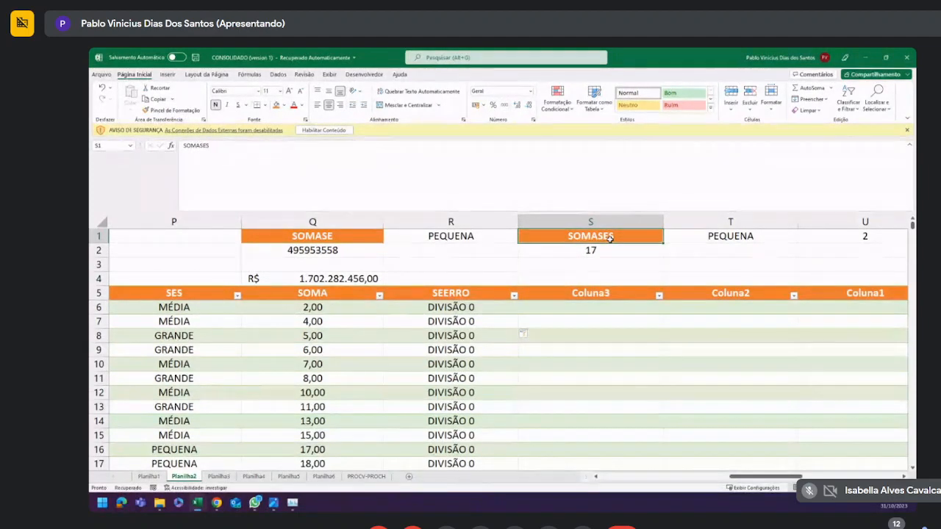
scroll(788, 461, "right", 4)
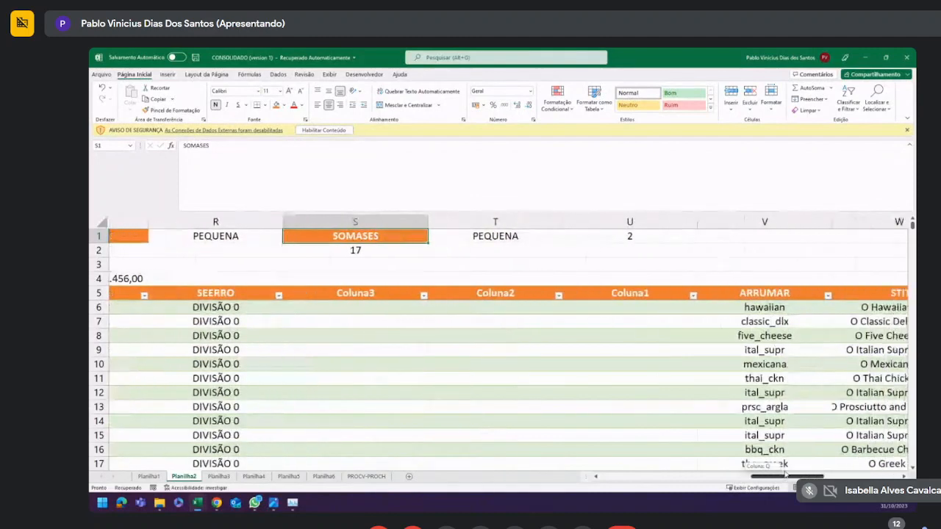
left_click_drag(361, 236, 561, 246)
key("ctrl+q")
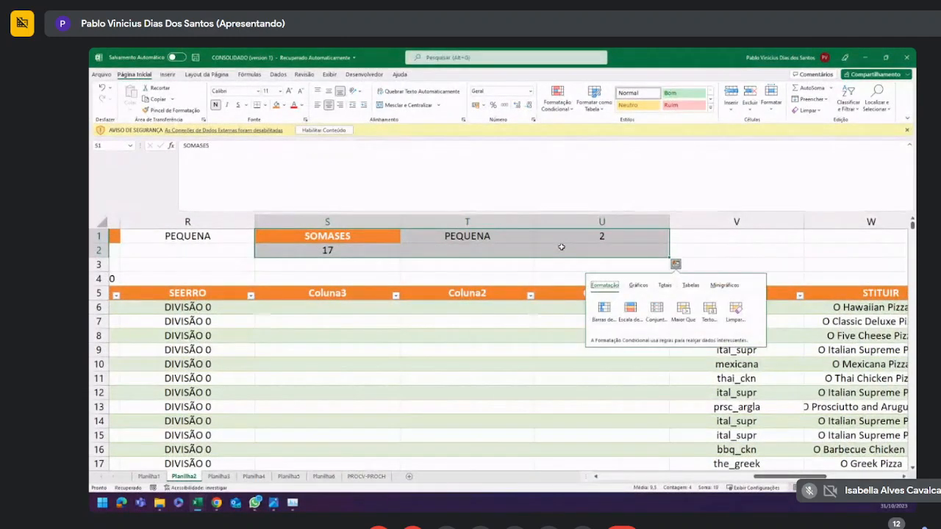
left_click(710, 248)
Rename the table headers Coluna3 in S5 and Coluna2 in T5 as OU and E.
left_click(328, 310)
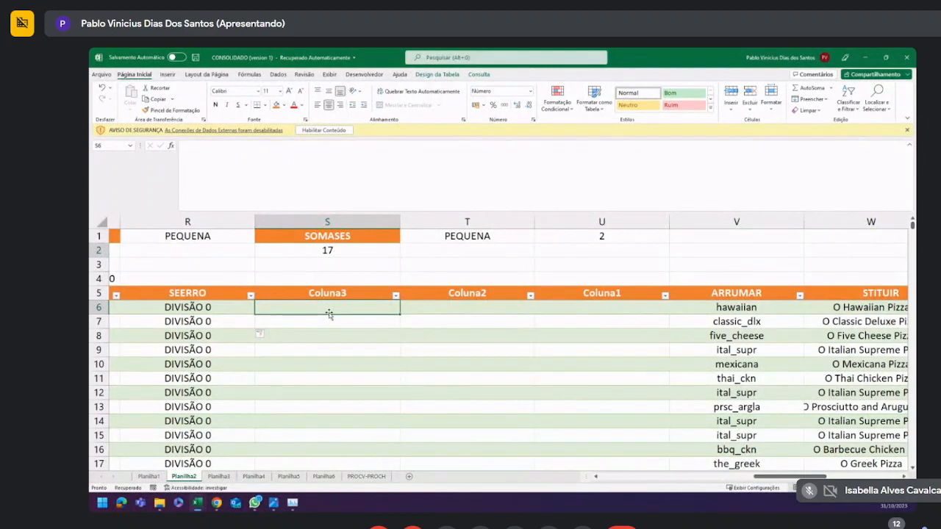
left_click(324, 287)
left_click(325, 292)
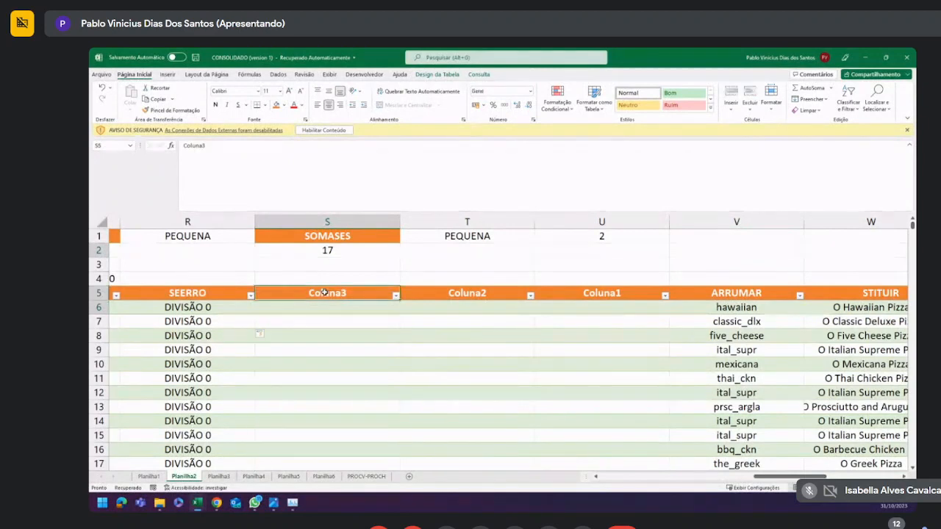
type("OU")
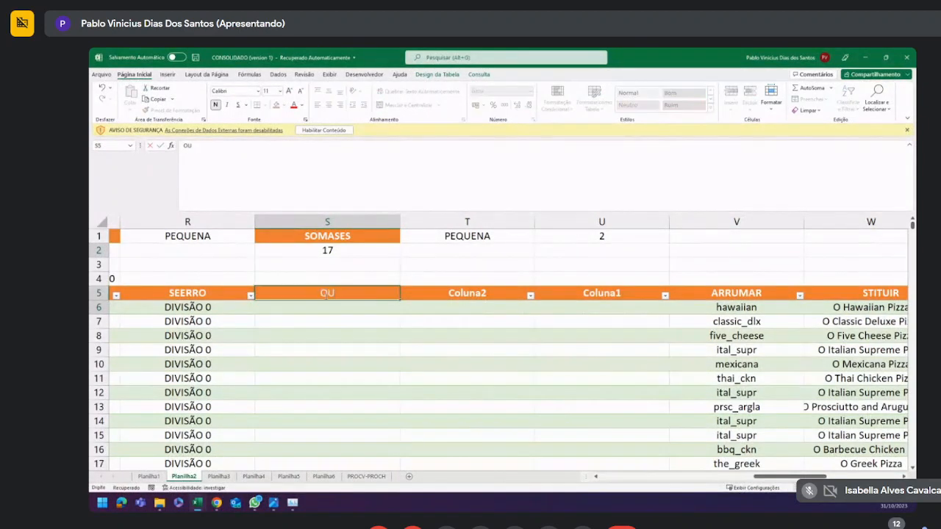
key("Return")
left_click(431, 292)
type("E")
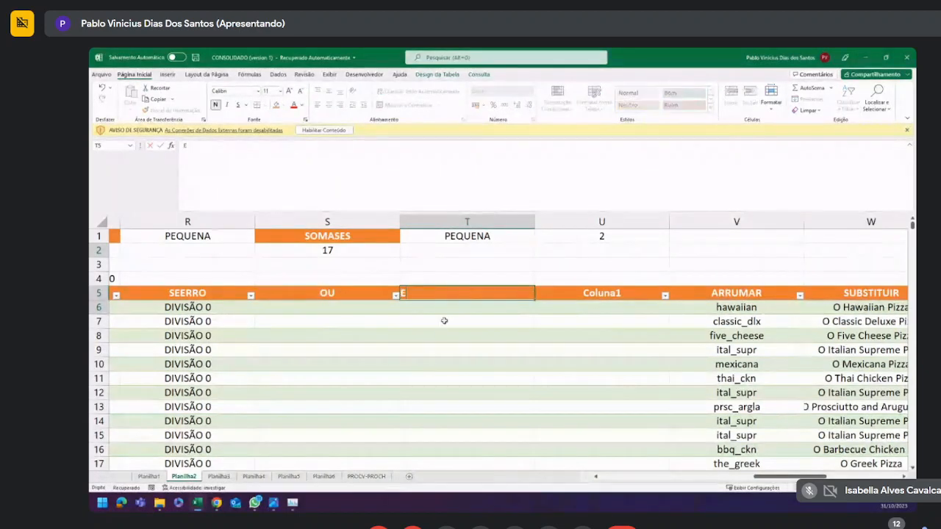
Enter =OU(1=1;1=2) in S6 to fill the OU column.
left_click(355, 307)
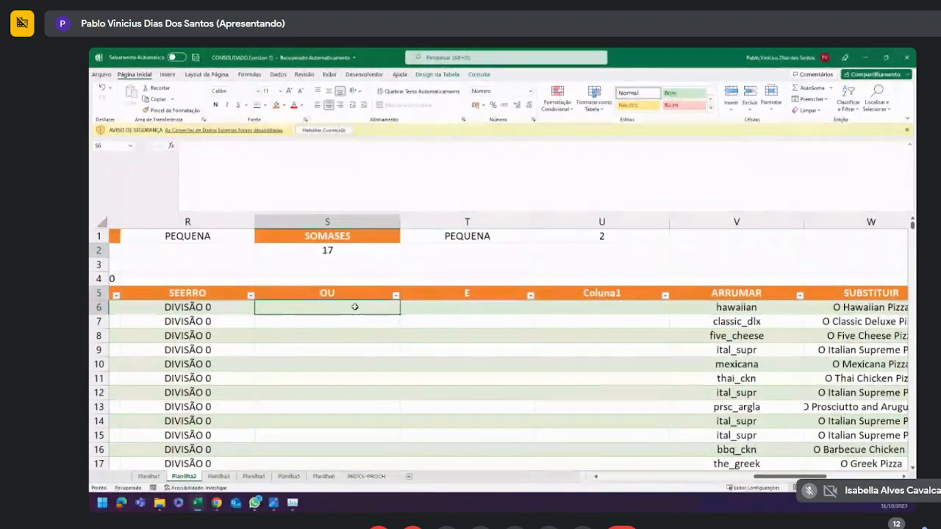
type("=OU(")
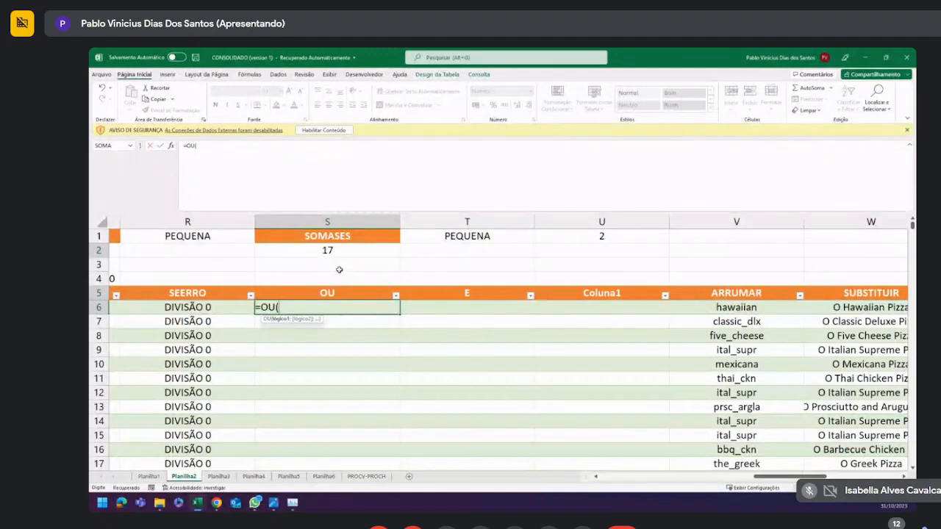
type("1")
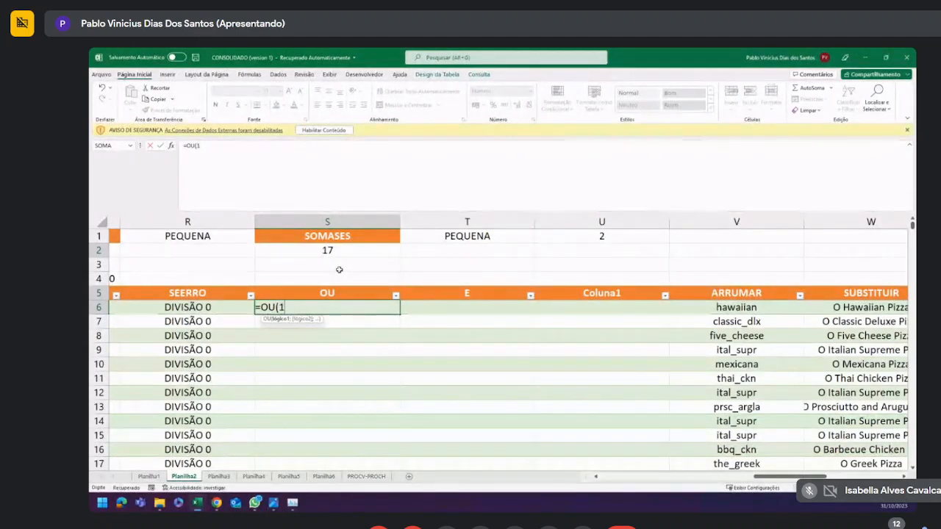
type("=1")
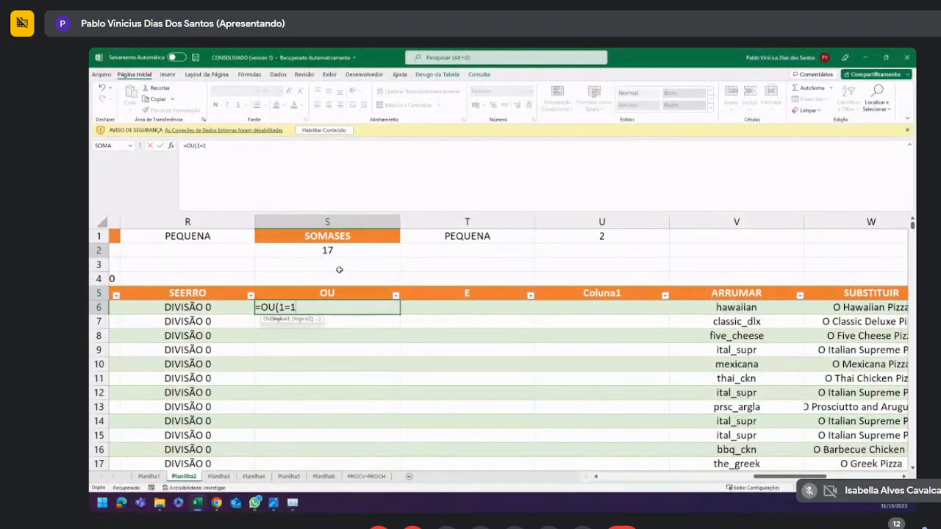
type(";1")
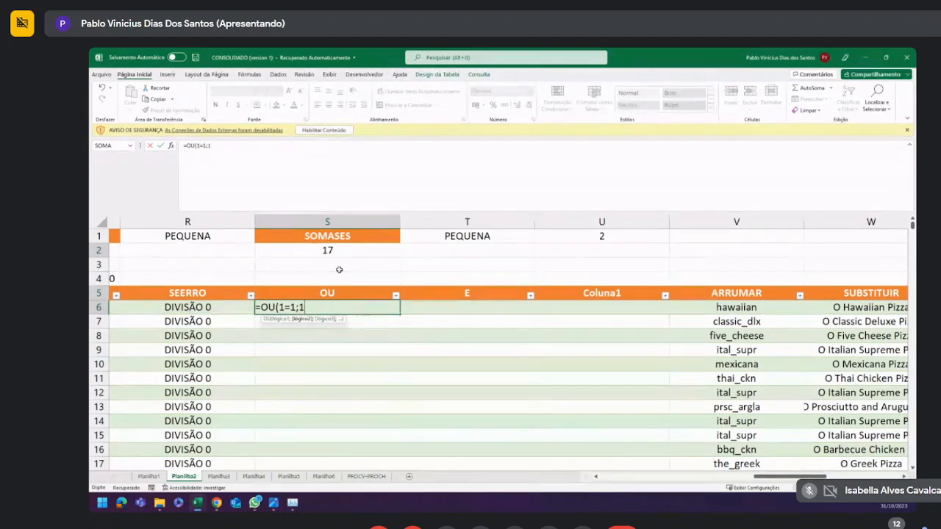
type("=2)")
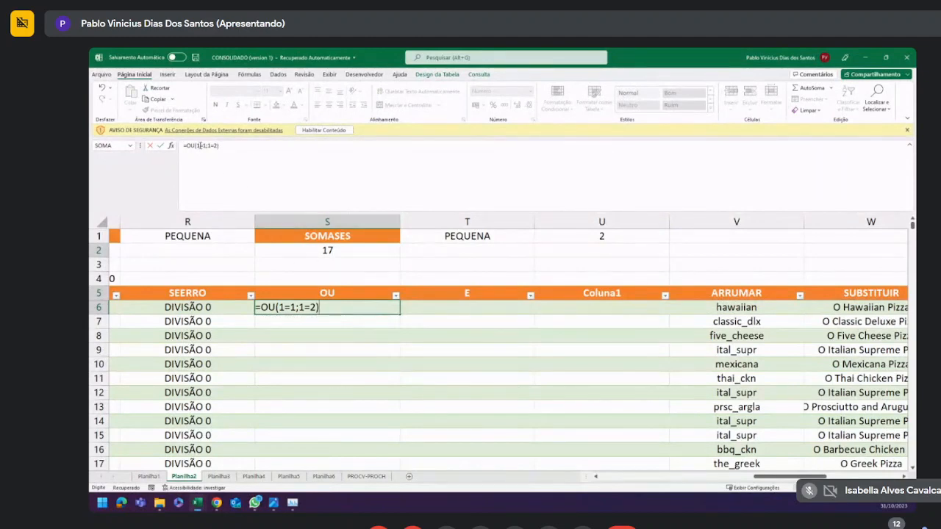
mouse_move(196, 145)
left_mouse_down()
mouse_move(217, 145)
mouse_move(208, 146)
left_mouse_up()
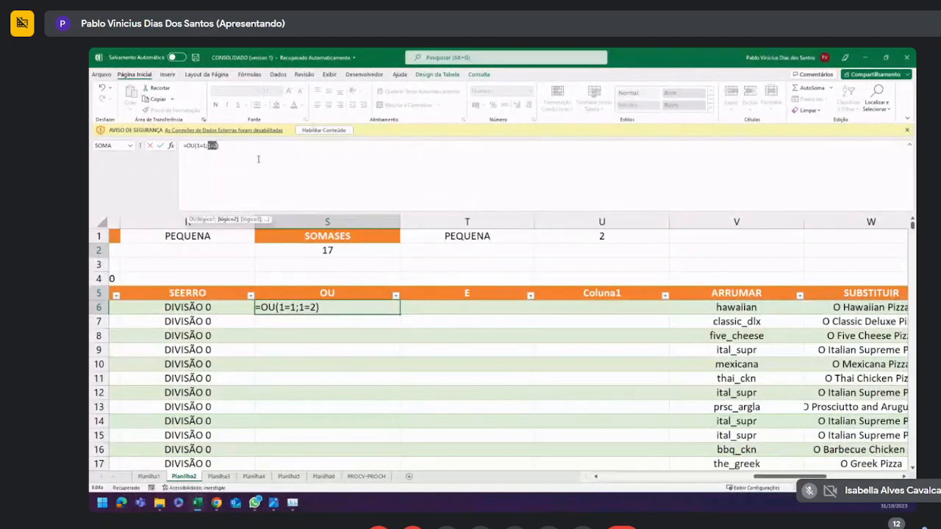
left_click(207, 146)
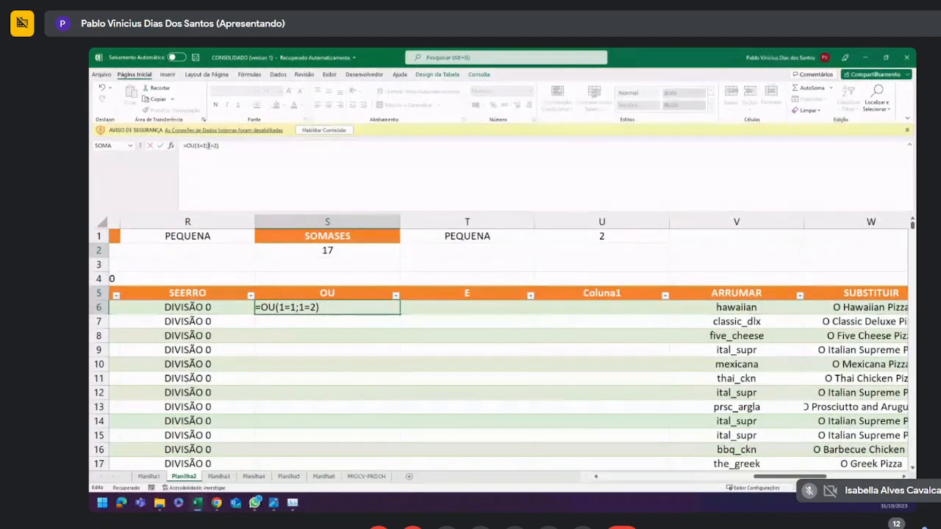
double_click(198, 146)
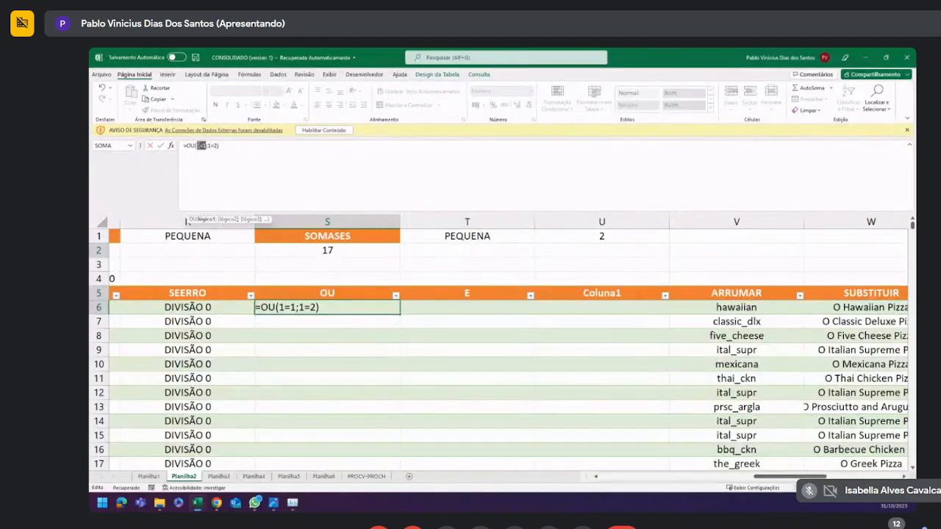
double_click(213, 146)
left_click(258, 150)
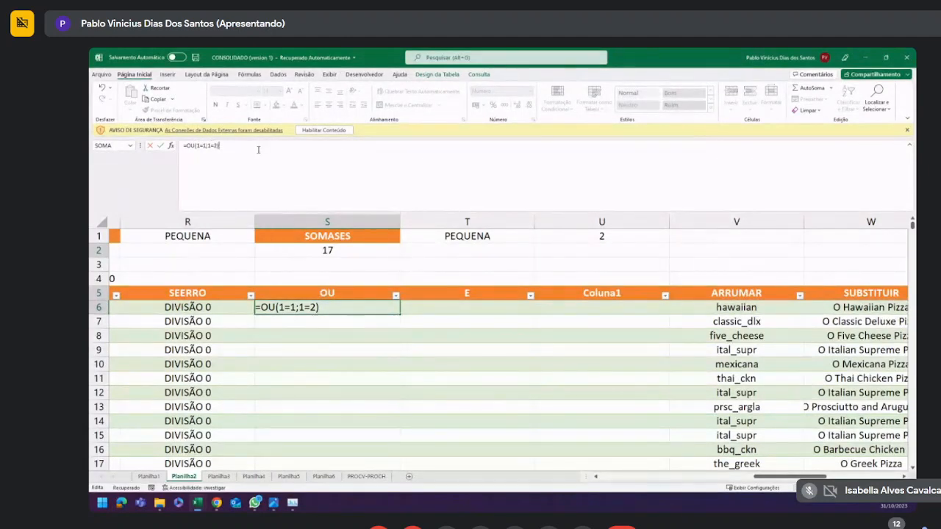
key("ctrl+Return")
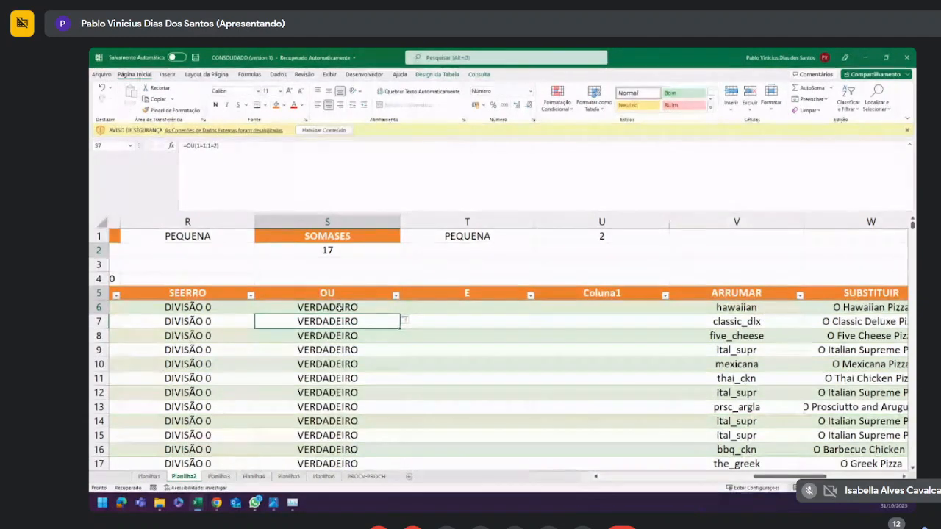
Examine the OU formula in column S, the SES formula in P6 and the arguments of the SE formula in O6.
left_click(195, 146)
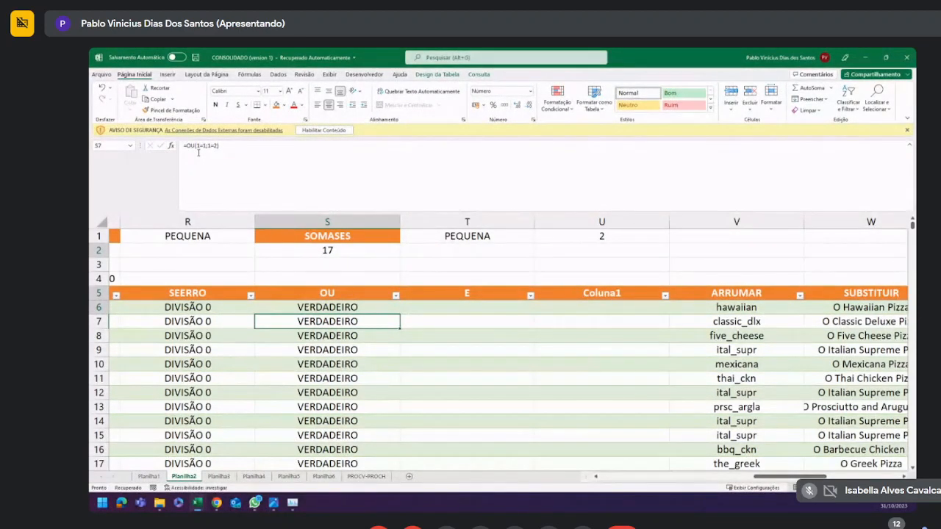
left_click(358, 307)
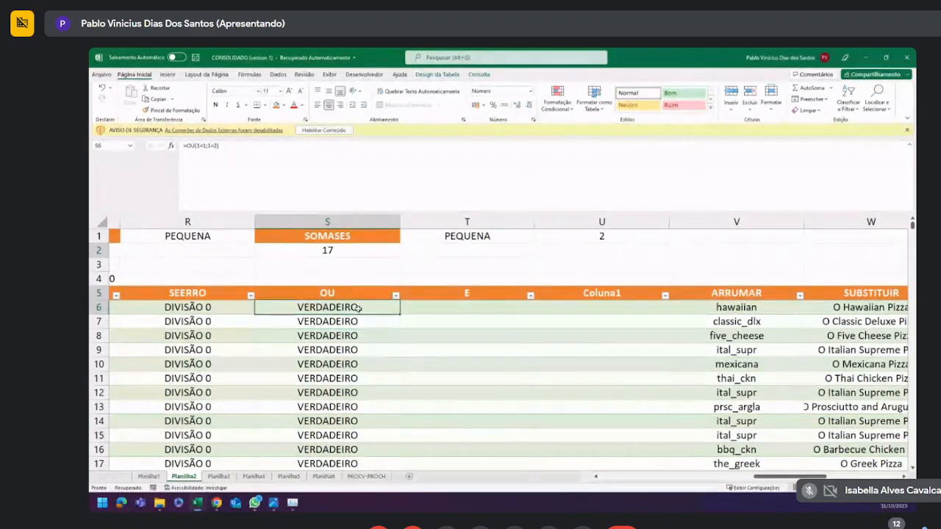
left_click_drag(779, 478, 743, 477)
left_click(316, 307)
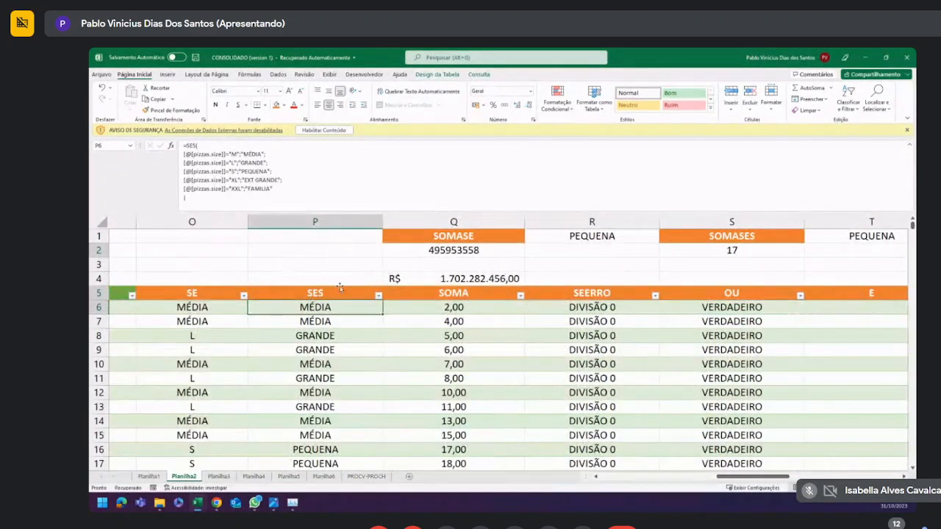
left_click(198, 309)
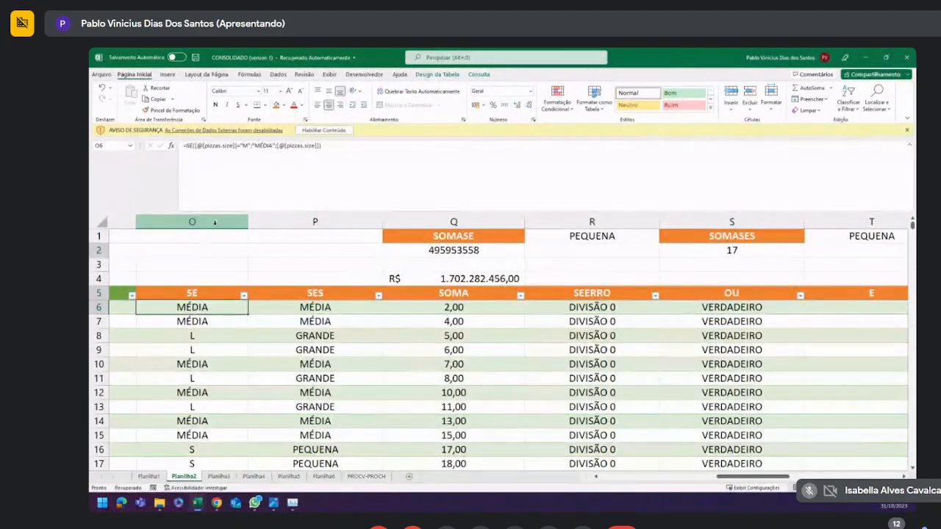
left_click(206, 146)
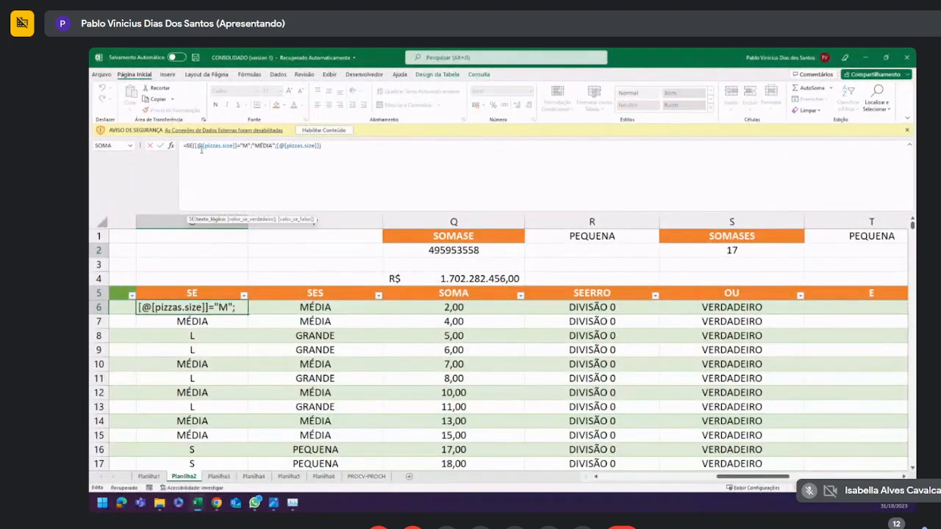
left_click(263, 145)
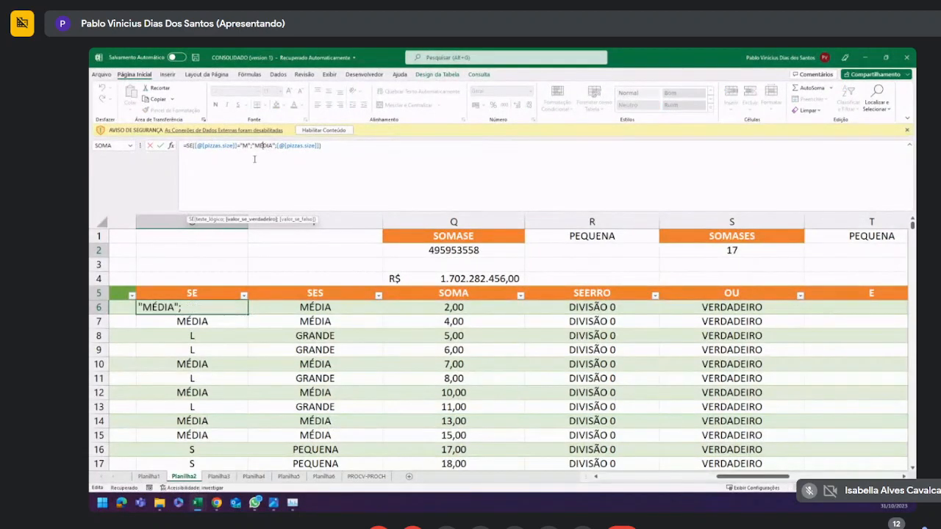
left_click(194, 146)
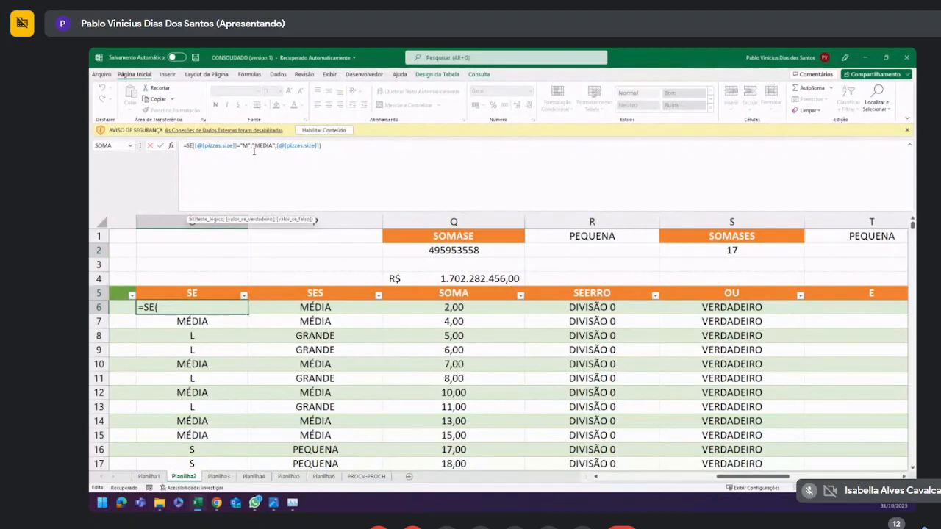
left_click_drag(250, 145, 195, 146)
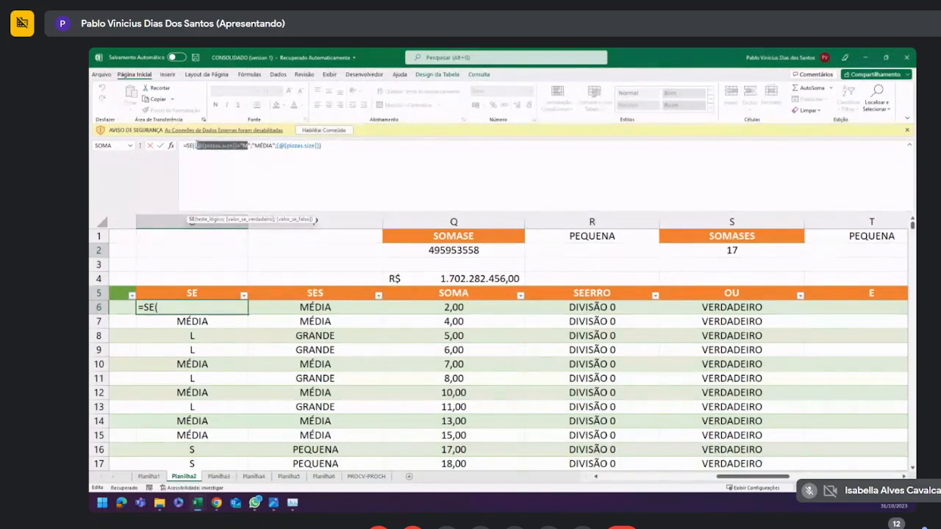
In O6's SE formula, insert OU( before the size test, add a semicolon after the test, and copy [@[pizzas.size]]="M" for a second condition.
left_click(195, 145)
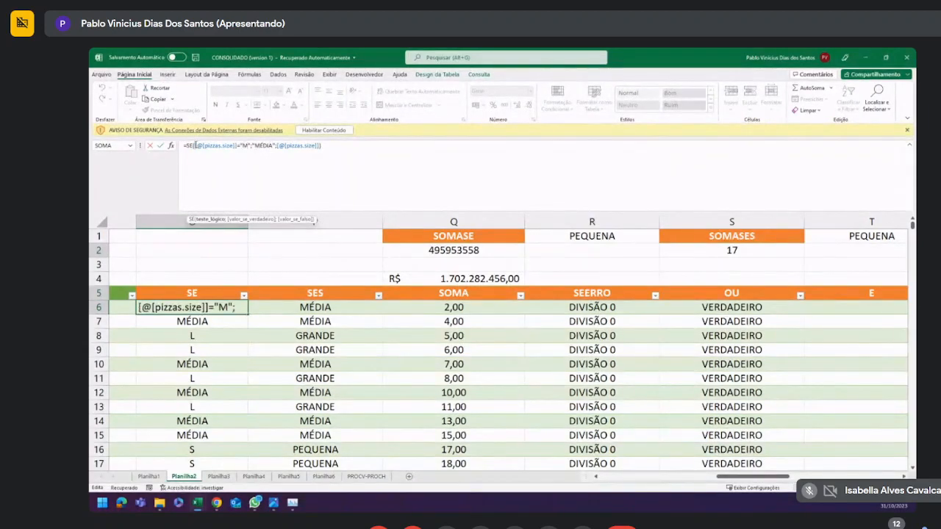
type("OU(")
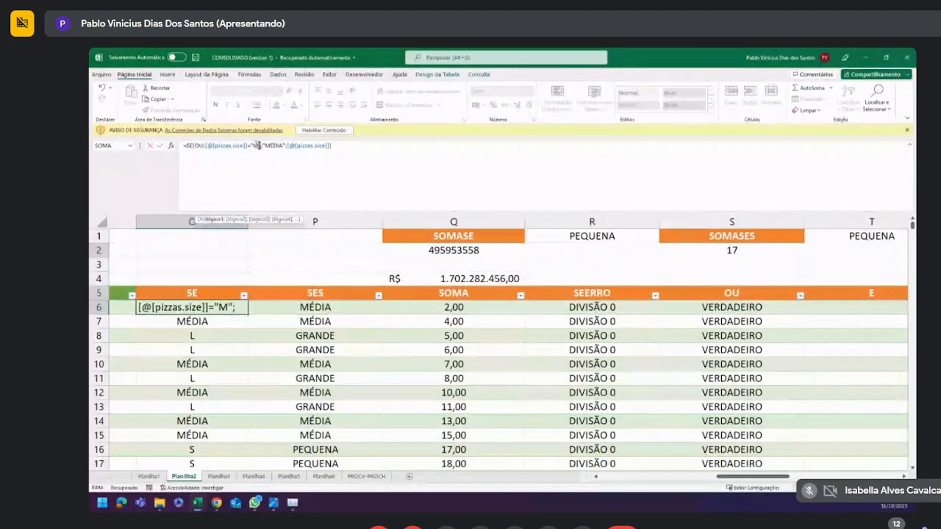
left_click_drag(261, 145, 212, 145)
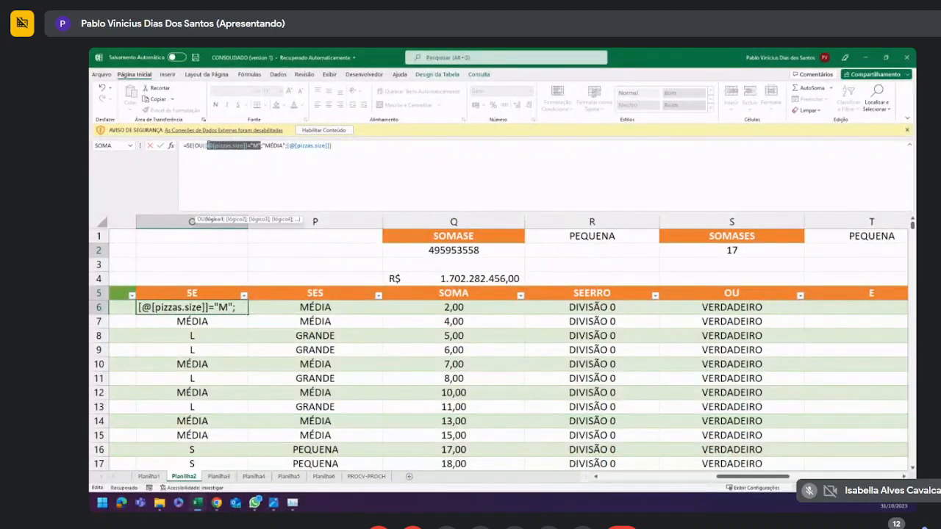
left_click(263, 146)
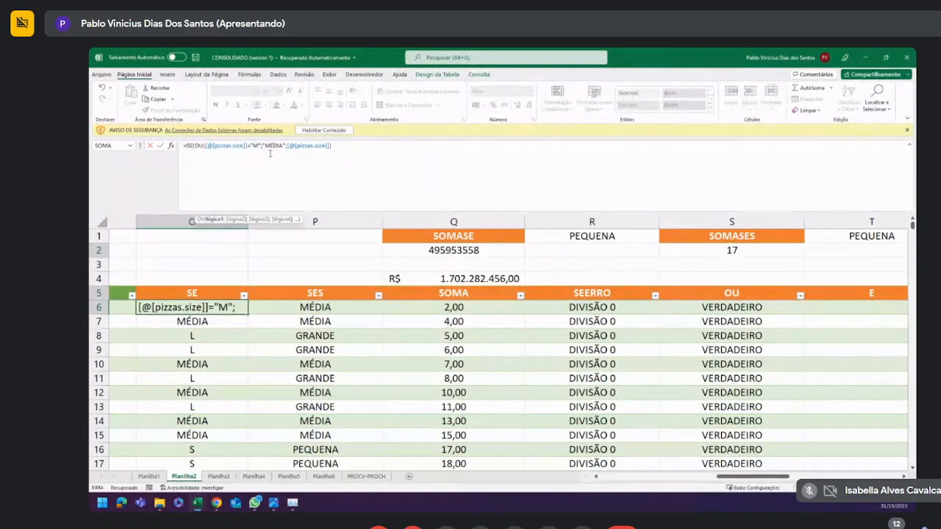
type(";")
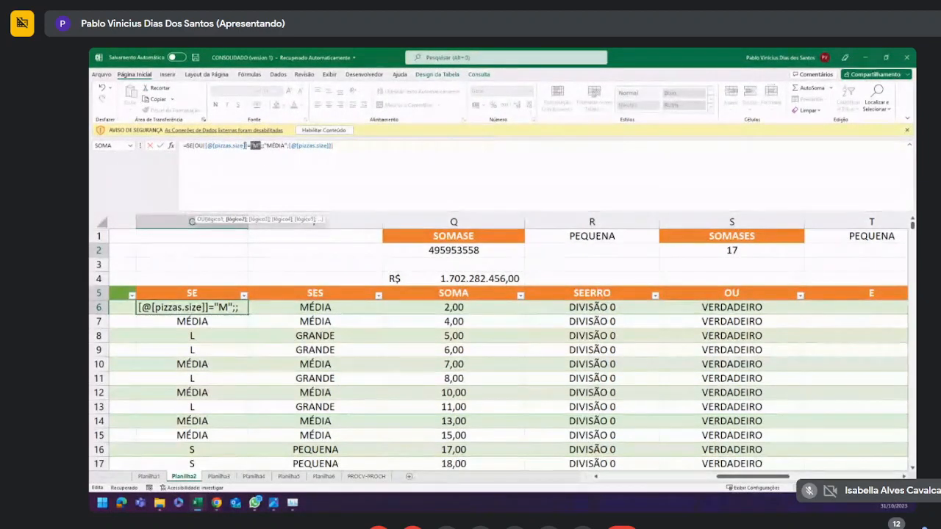
left_click_drag(261, 146, 209, 147)
key("ctrl+c")
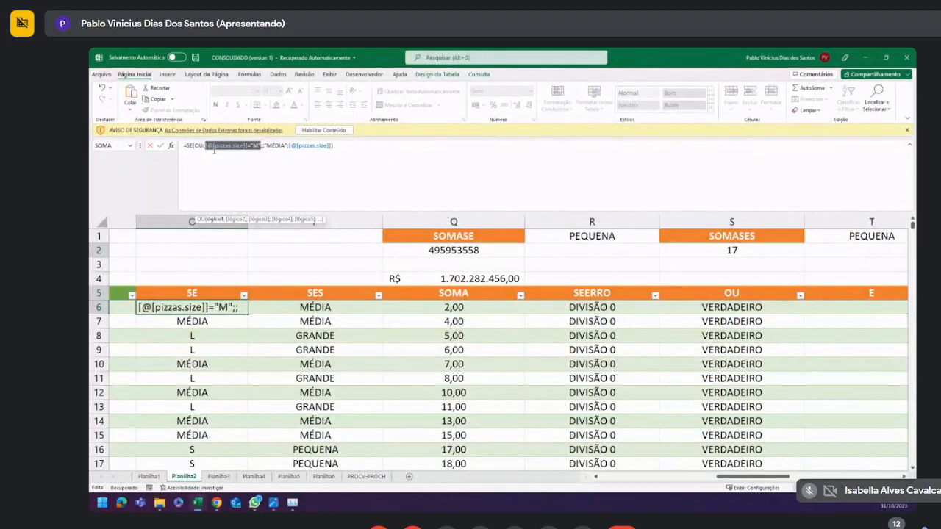
left_click(263, 145)
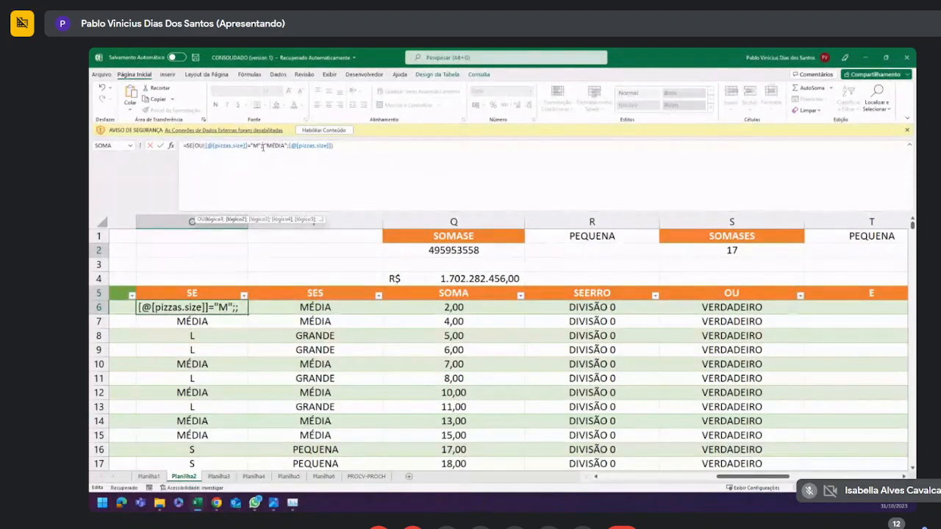
Complete the OU test in the SE formula of O6 with a second condition, [@[pizzas.size]]="L", close its parenthesis and enter the formula.
key("ctrl+v")
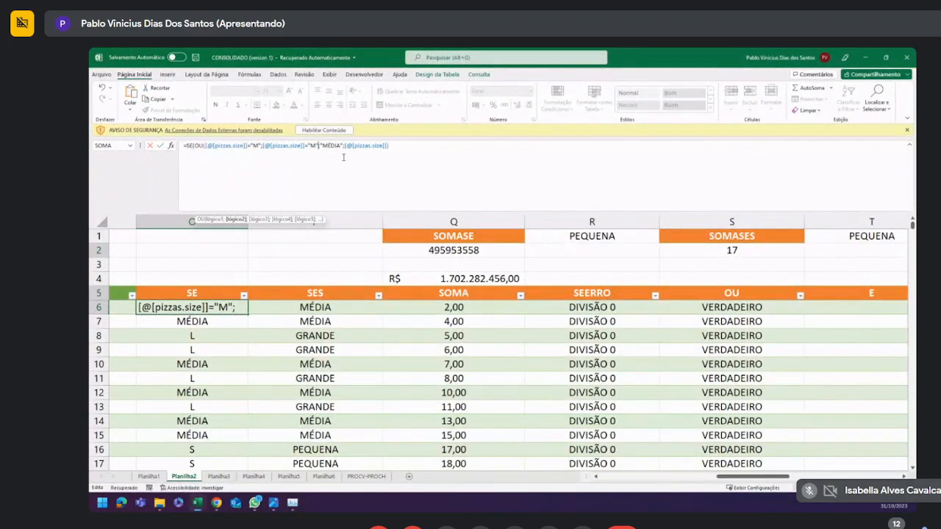
type(")")
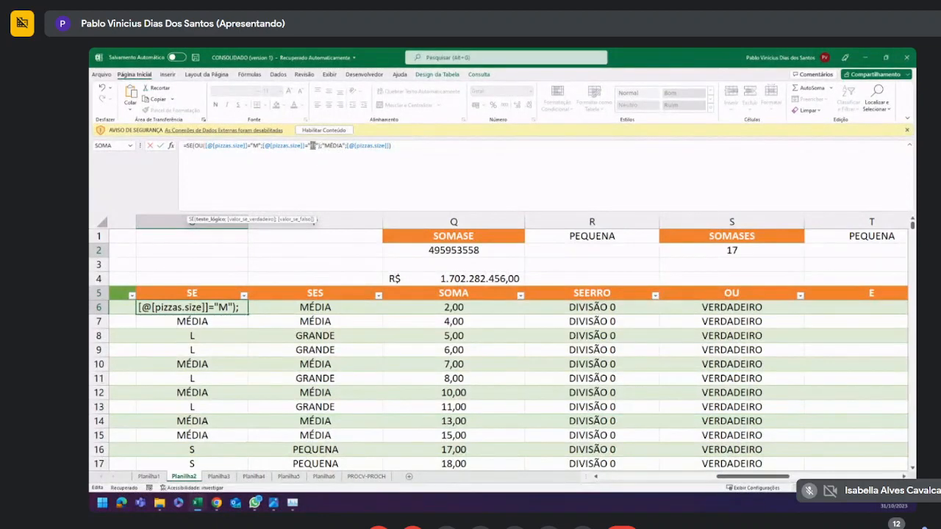
type("L")
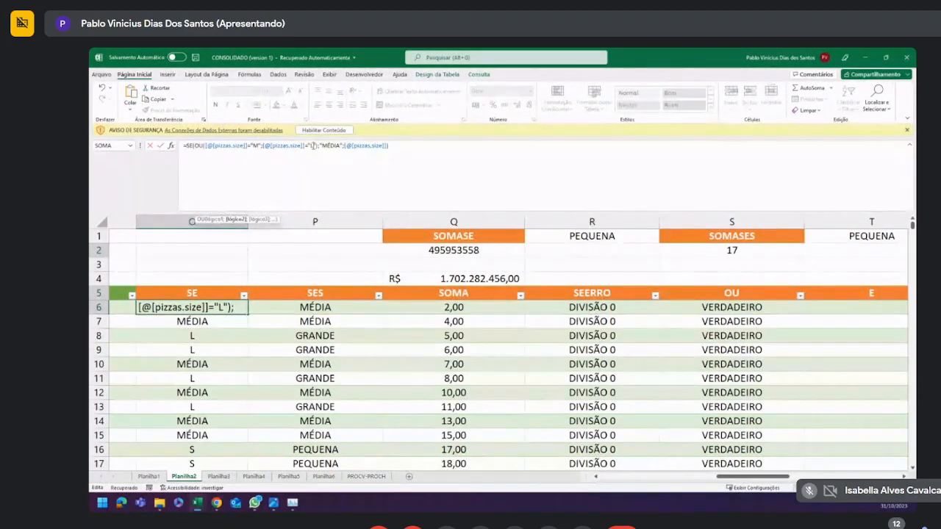
double_click(312, 146)
key("Return")
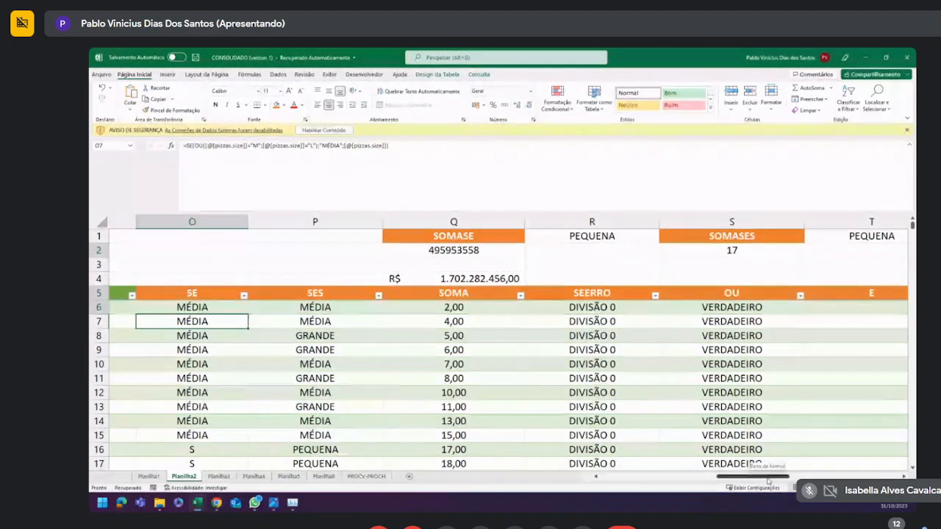
Compare the pizzas.size values with the SE column in the size L rows and examine each argument of the O6 formula.
left_click_drag(769, 476, 718, 467)
left_click_drag(681, 221, 542, 236)
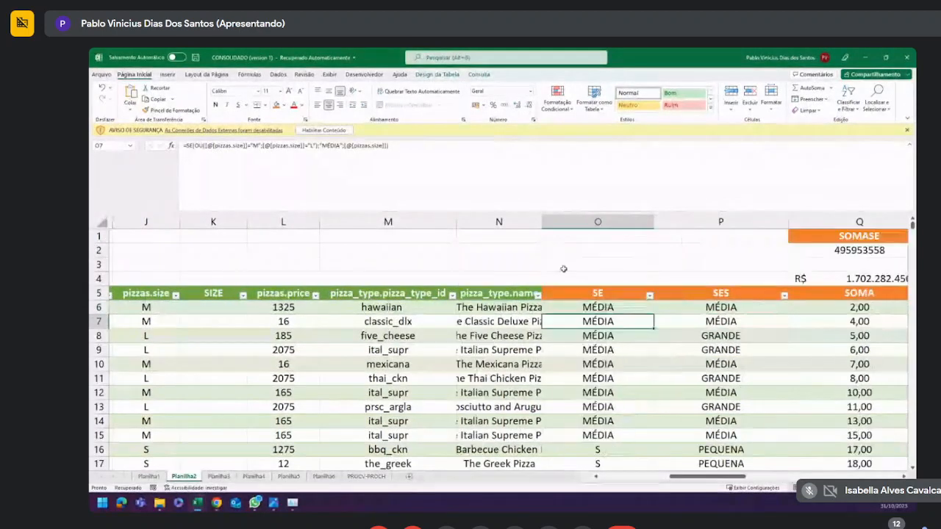
left_click(102, 339)
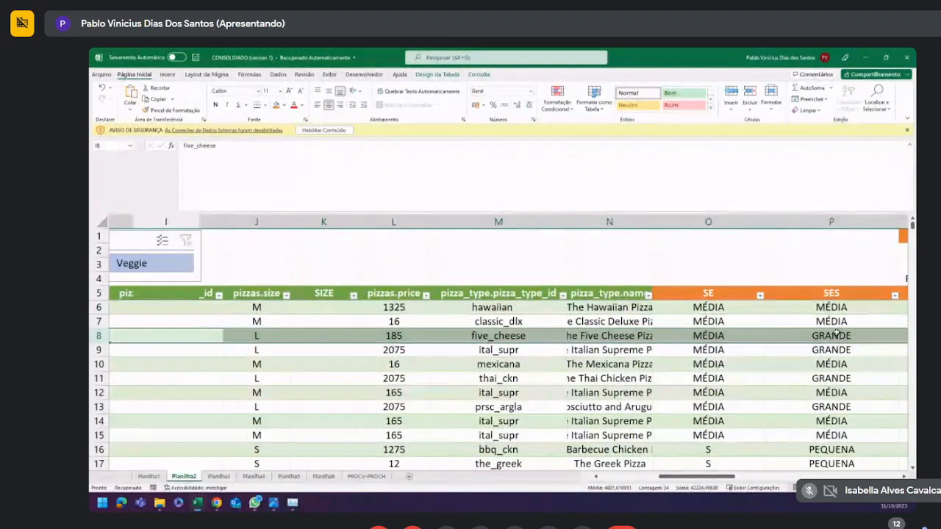
left_click(696, 307)
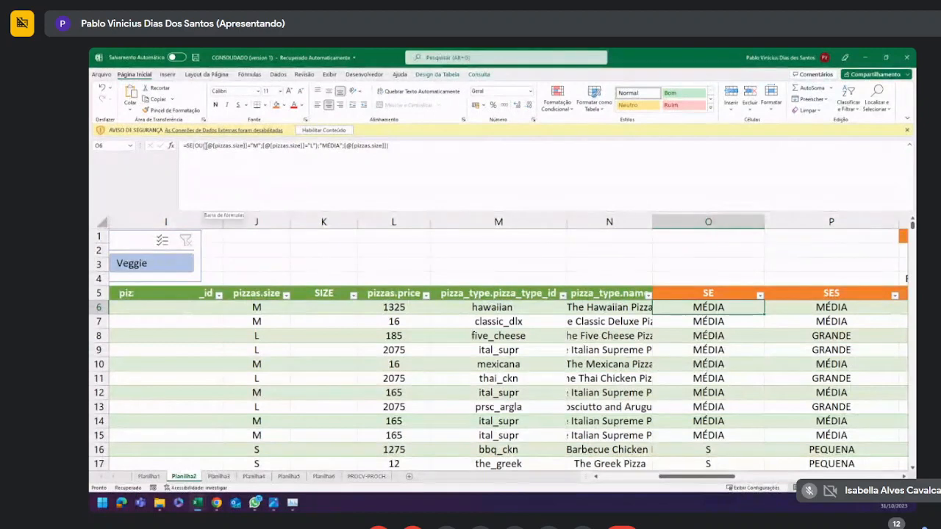
left_click(205, 146)
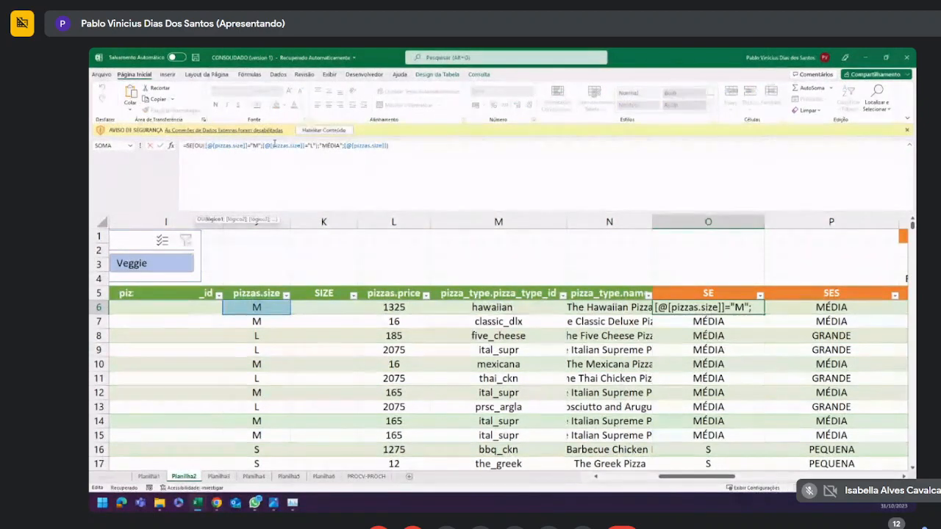
left_click(310, 145)
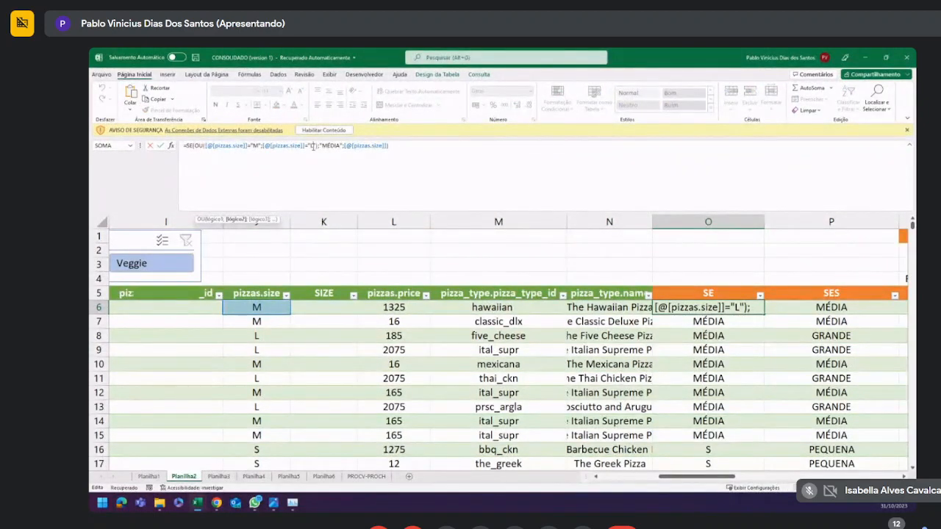
left_click(328, 146)
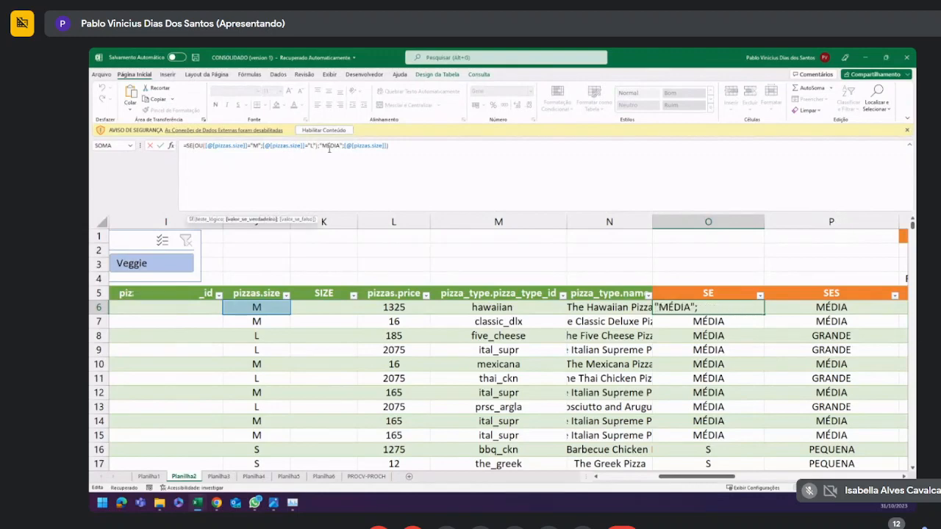
key("Return")
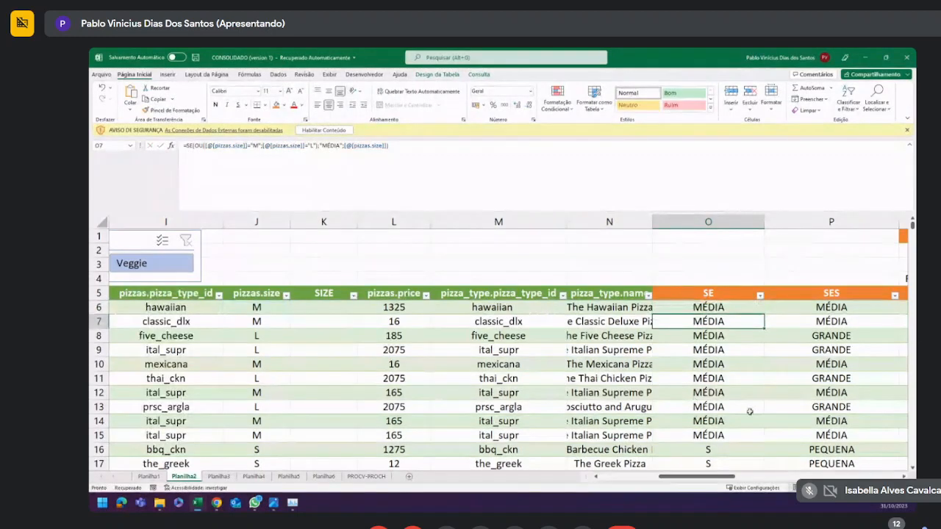
left_click(246, 352)
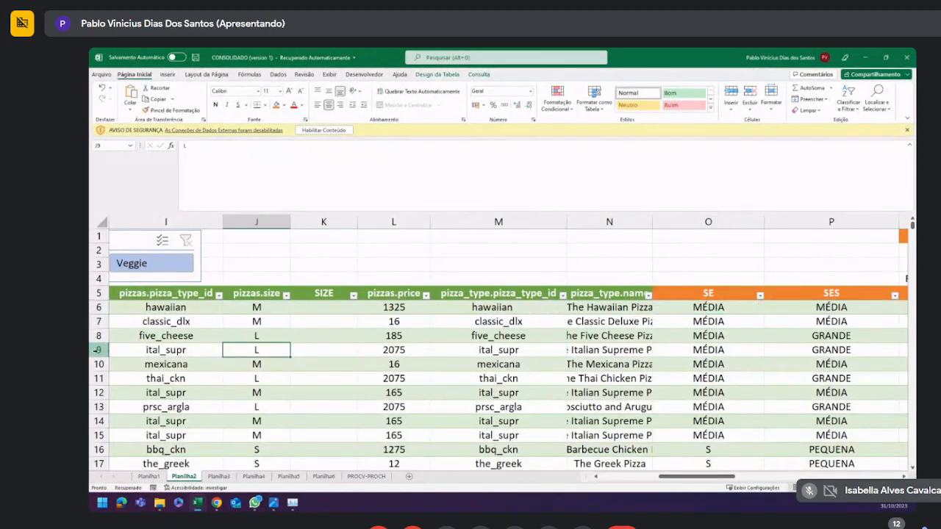
left_click(99, 350)
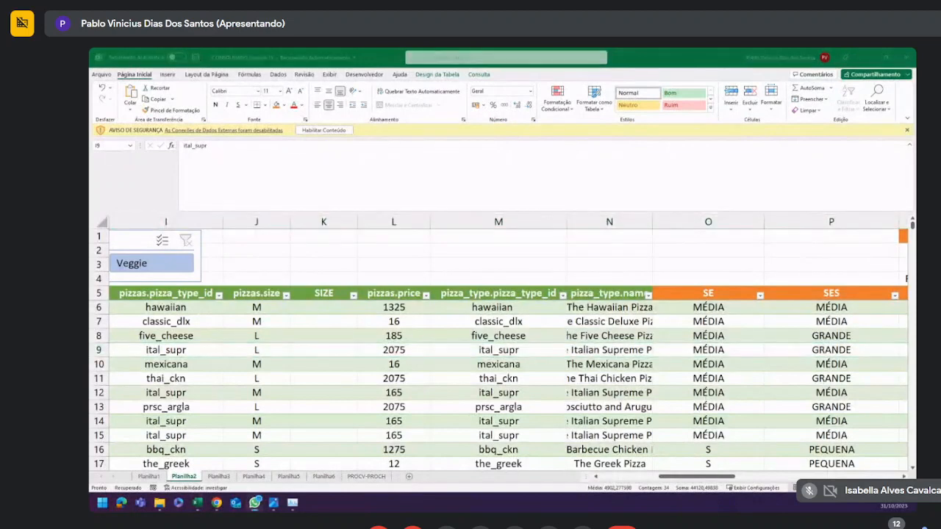
key("alt+Tab")
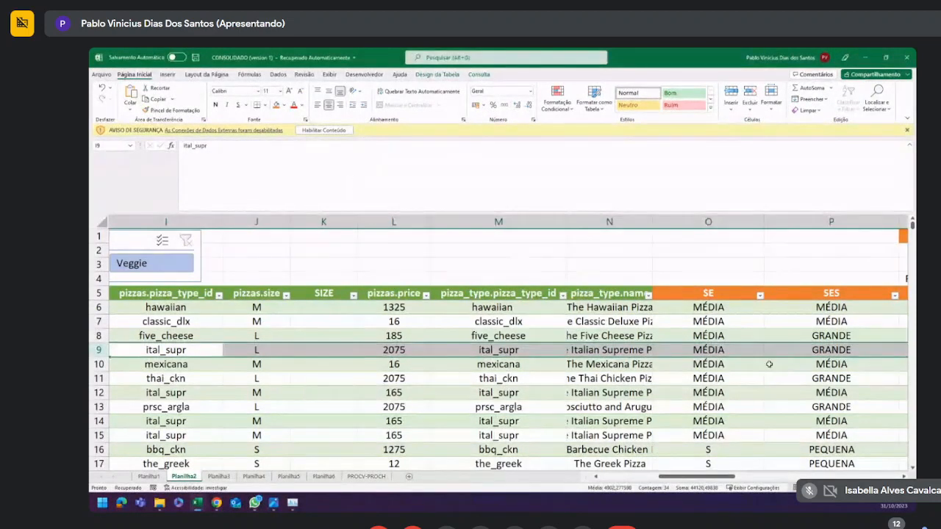
Review the "L" condition and the "MÉDIA" argument in the SE formula of O6 without changing it.
left_click_drag(713, 475, 754, 479)
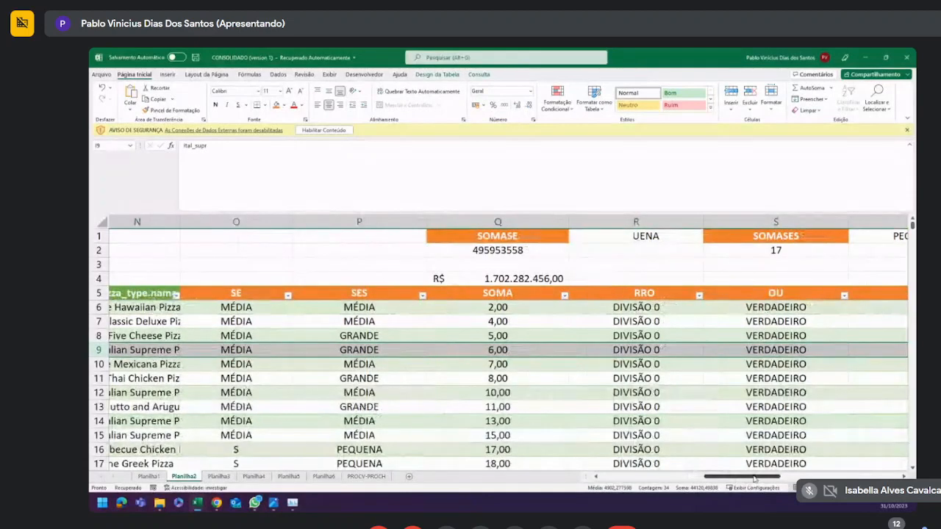
left_click(259, 307)
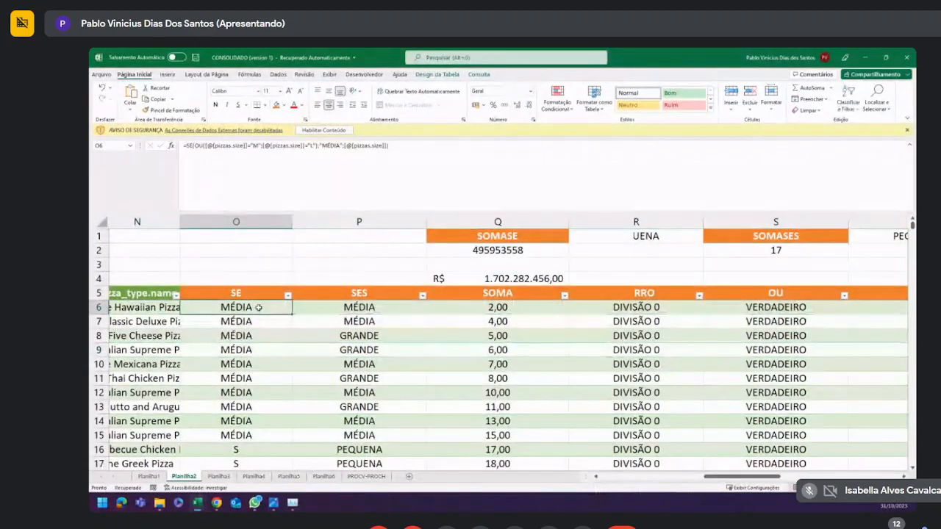
left_click(316, 145)
left_click_drag(317, 146, 294, 146)
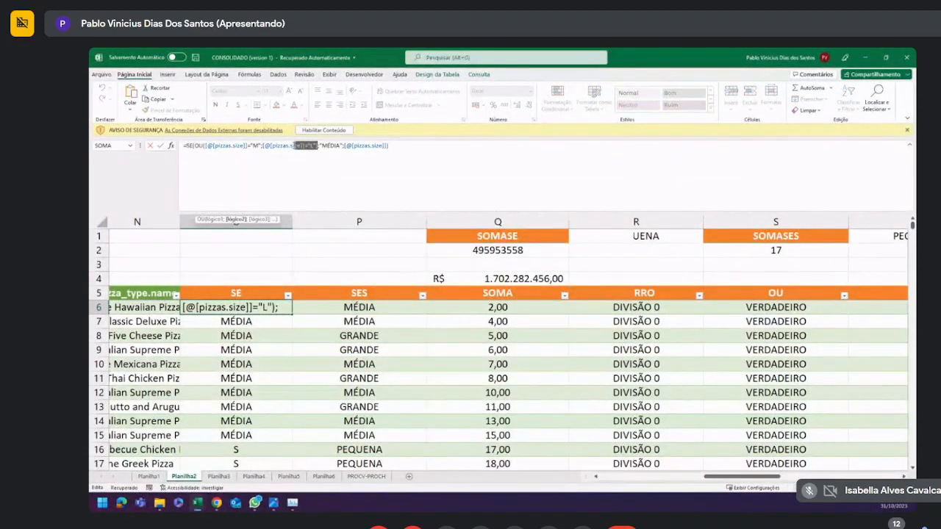
left_click(328, 146)
key("Escape")
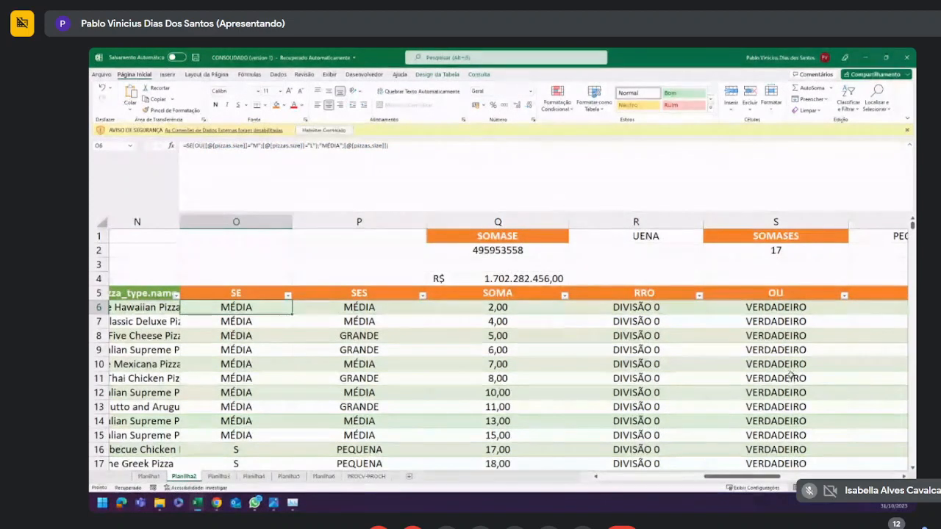
left_click_drag(746, 477, 787, 484)
left_click(562, 307)
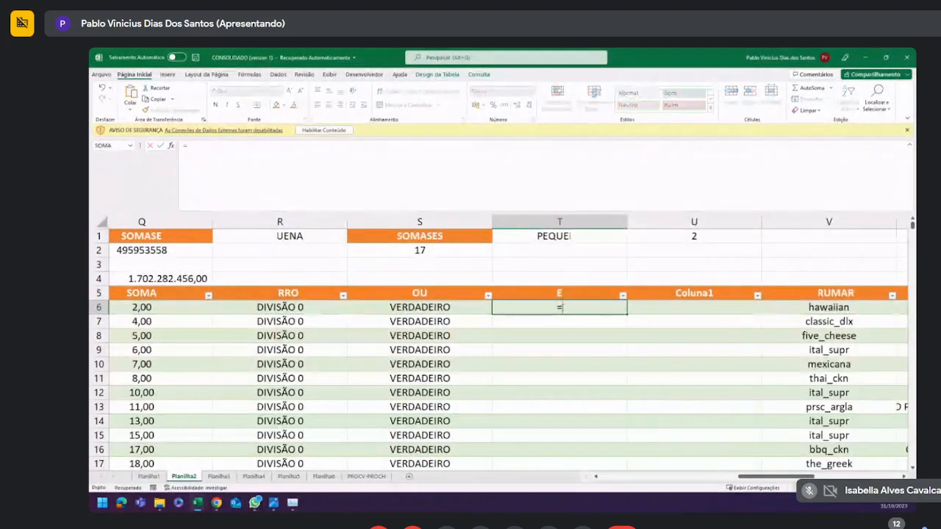
type("=E(")
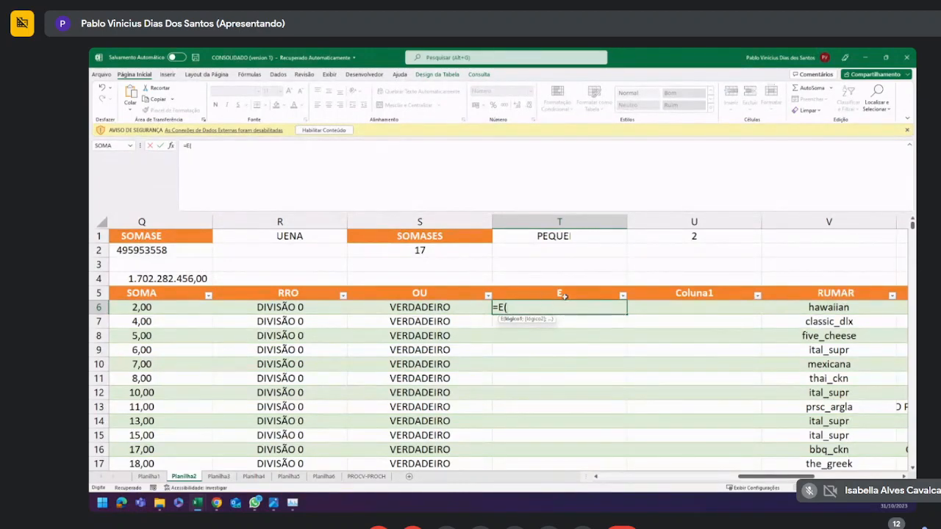
key("Escape")
Copy the formula =OU(1=1;1=2) from S6 in the OU column into T6 in the E column.
left_click(479, 306)
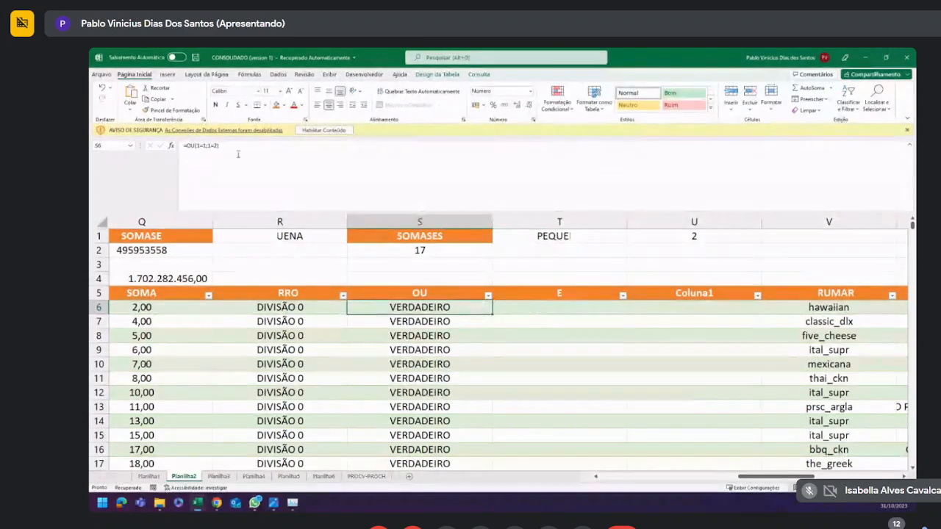
left_click_drag(238, 153, 133, 151)
key("ctrl+c")
key("Escape")
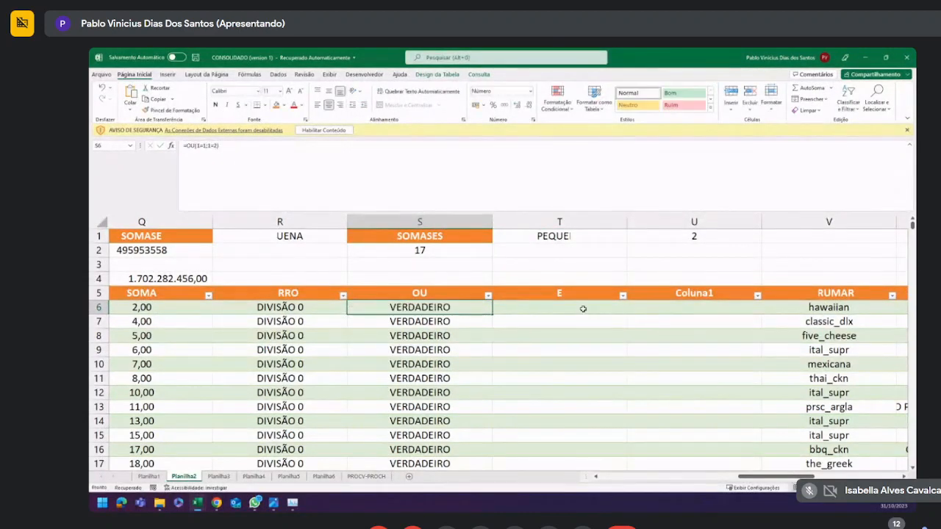
left_click(583, 309)
left_click(302, 145)
key("ctrl+v")
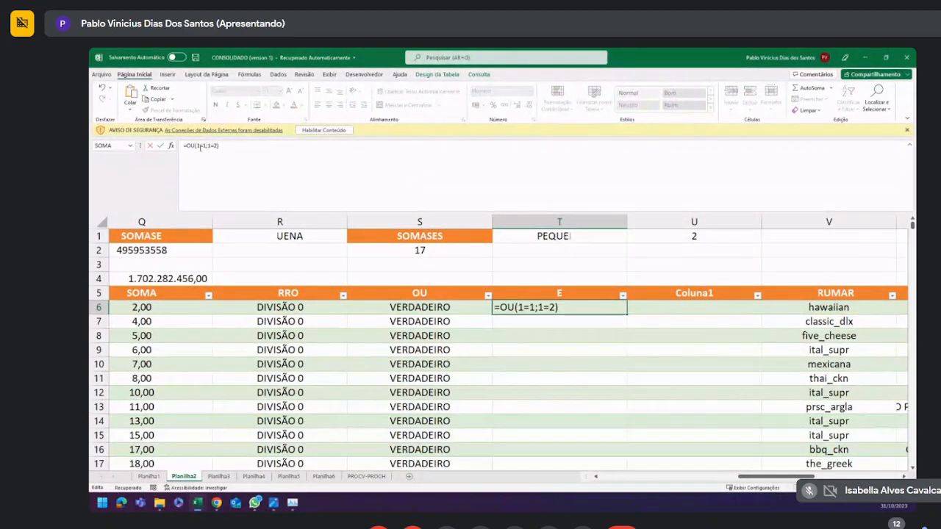
Replace the OU function with E in the T6 formula so it reads =E(1=1;1=2), and enter it.
key("BackSpace")
key("BackSpace")
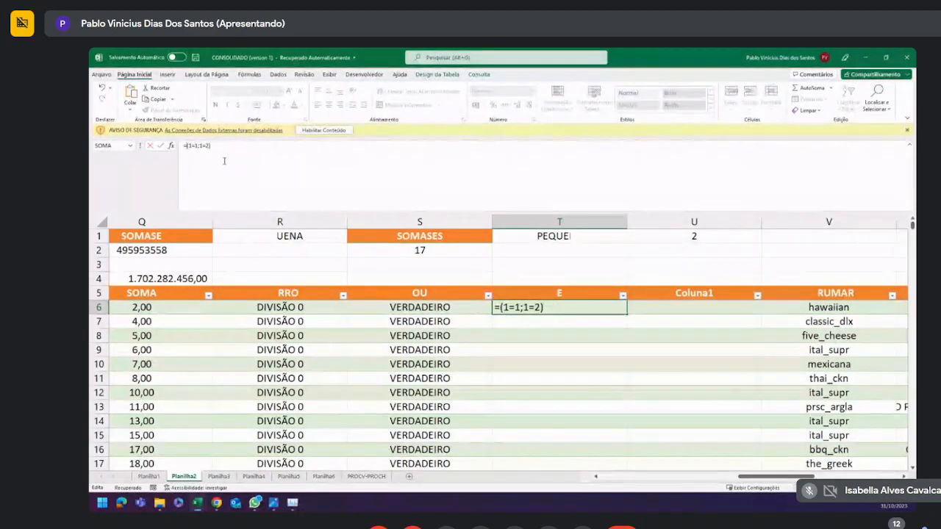
type("E")
left_click(251, 166)
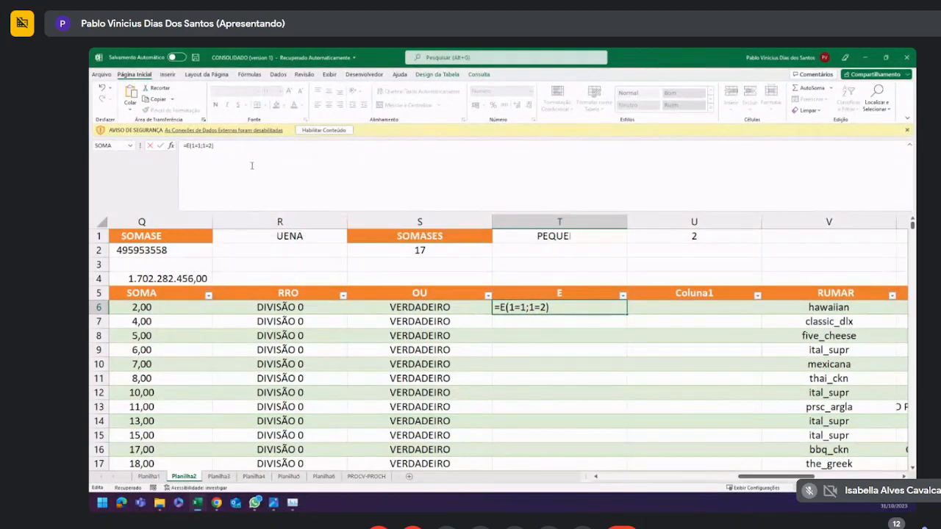
left_click(207, 152)
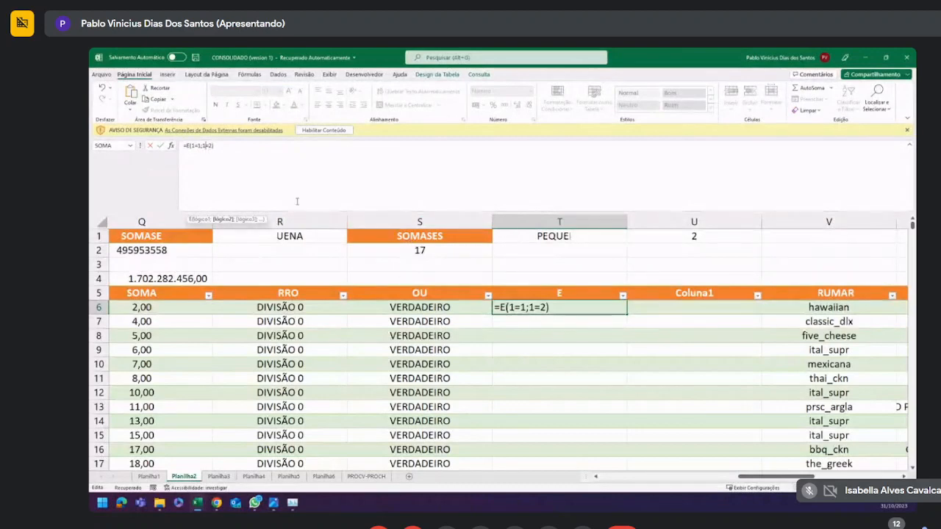
left_click_drag(213, 145, 187, 145)
left_click(192, 145)
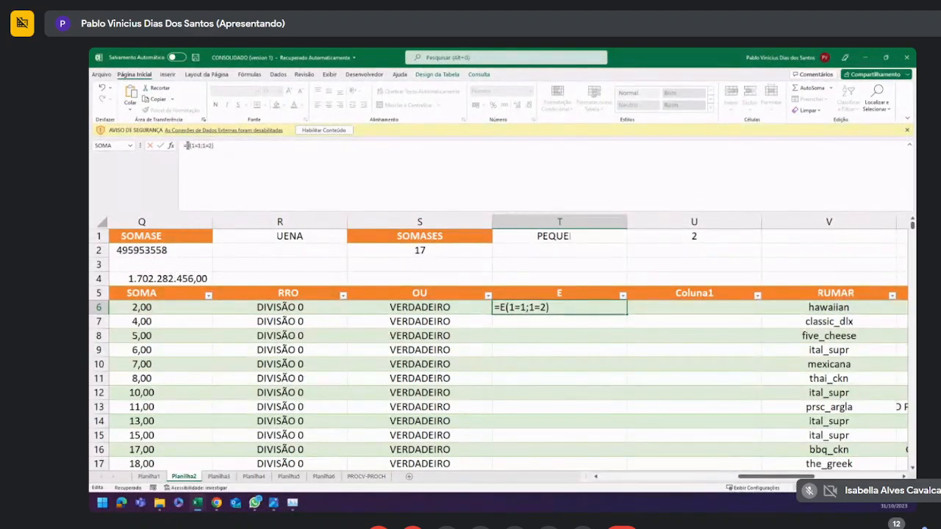
left_click(249, 154)
key("Return")
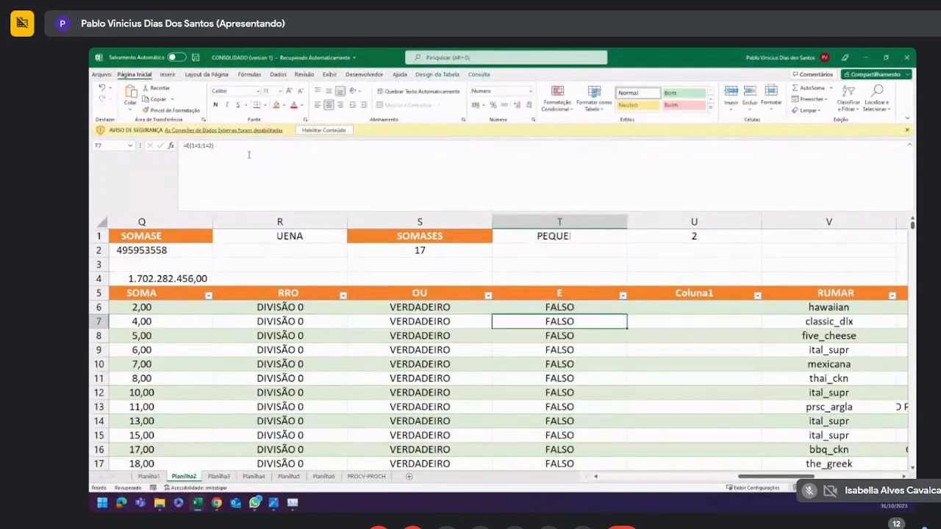
Change the second condition of the T6 formula to 2=2, giving =E(1=1;2=2), and compare it with the OU formula in S6.
left_click(585, 307)
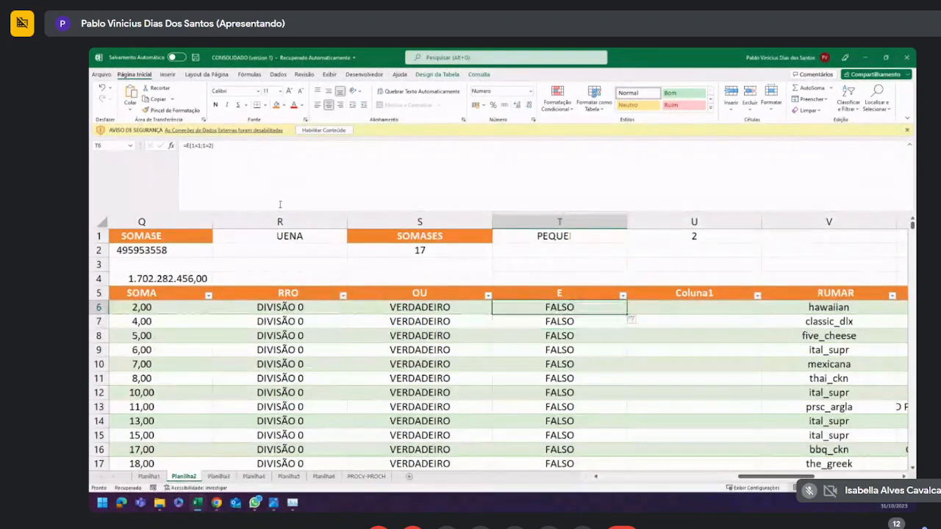
left_click(208, 145)
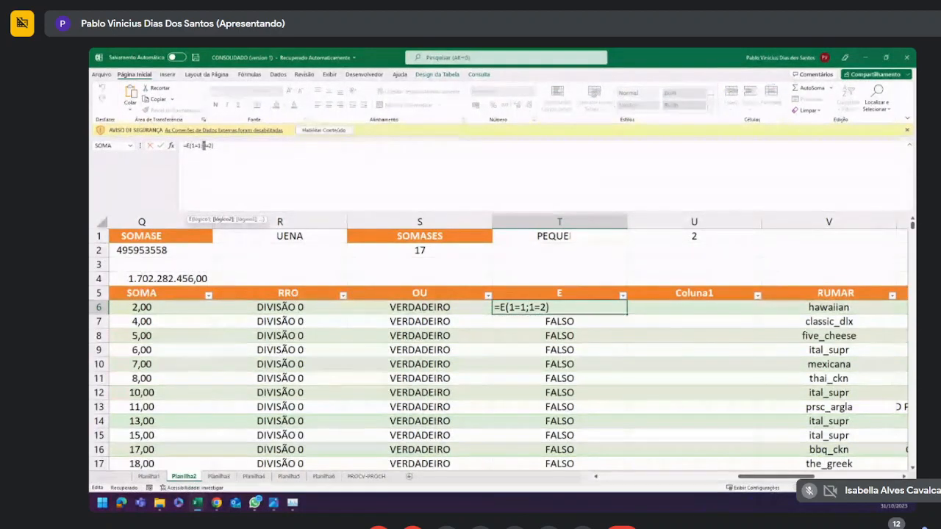
type("2")
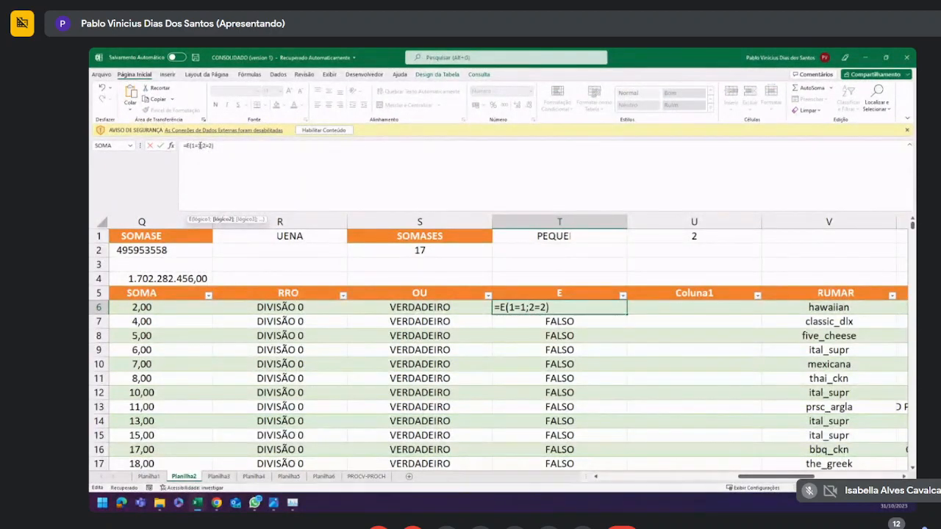
left_click_drag(194, 146, 205, 146)
left_click(225, 145)
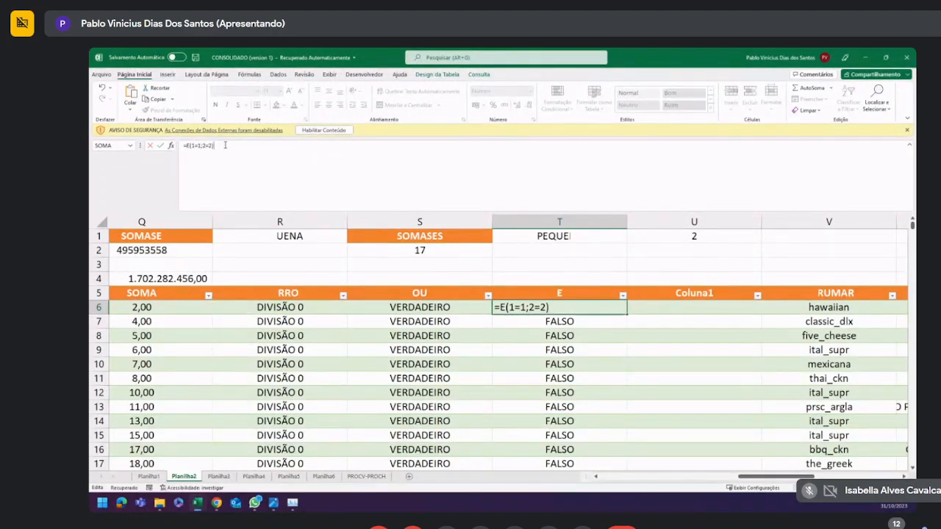
key("Return")
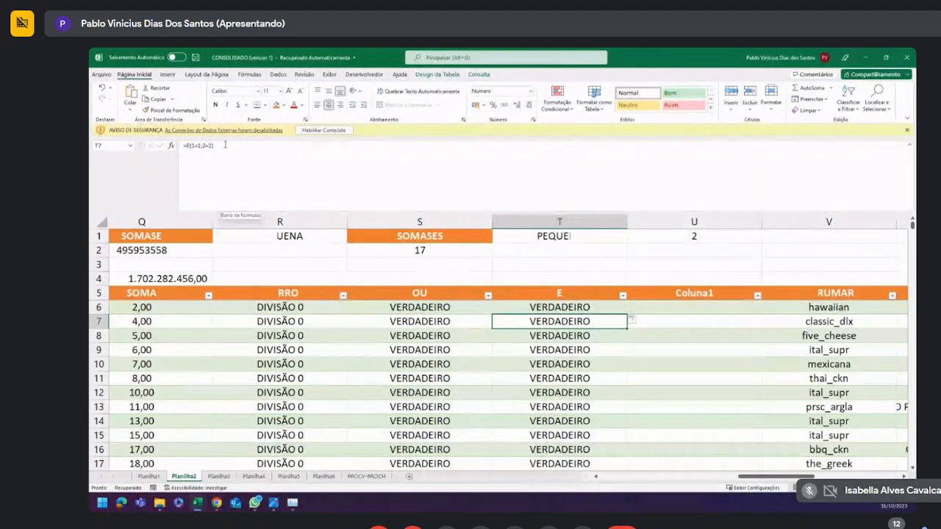
left_click(434, 307)
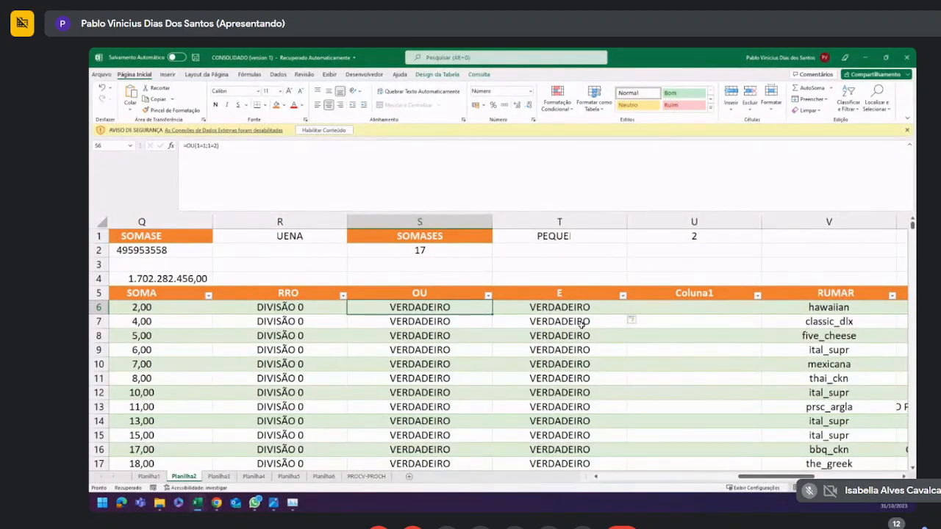
key("Right")
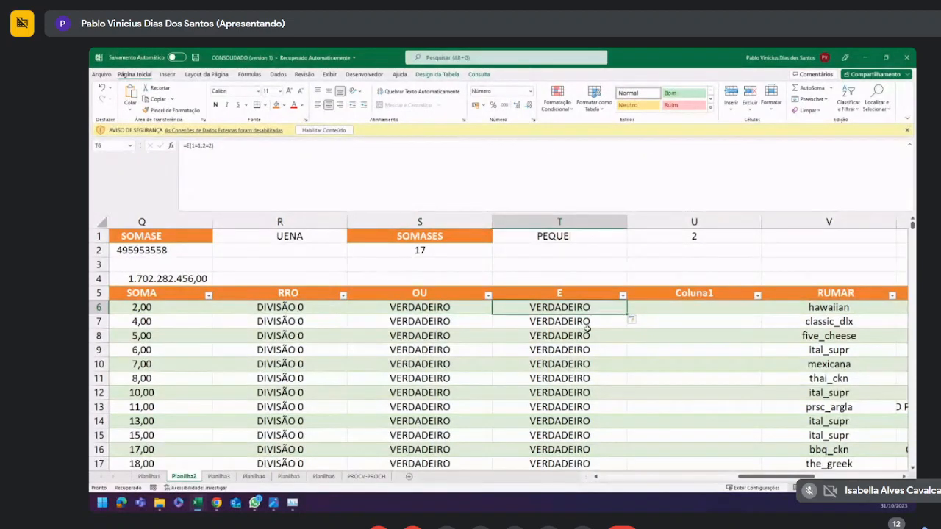
Review the E formula in T6 and leave its conditions unchanged.
left_click(312, 174)
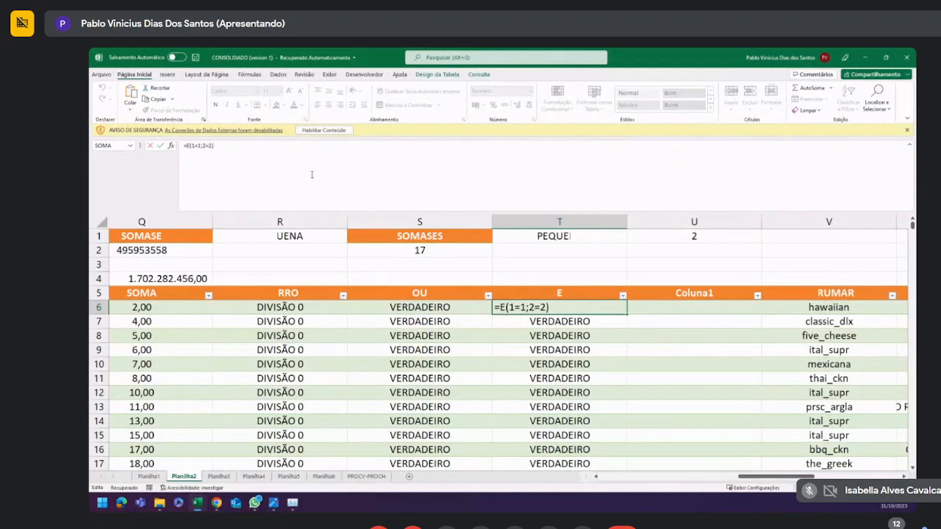
key("Return")
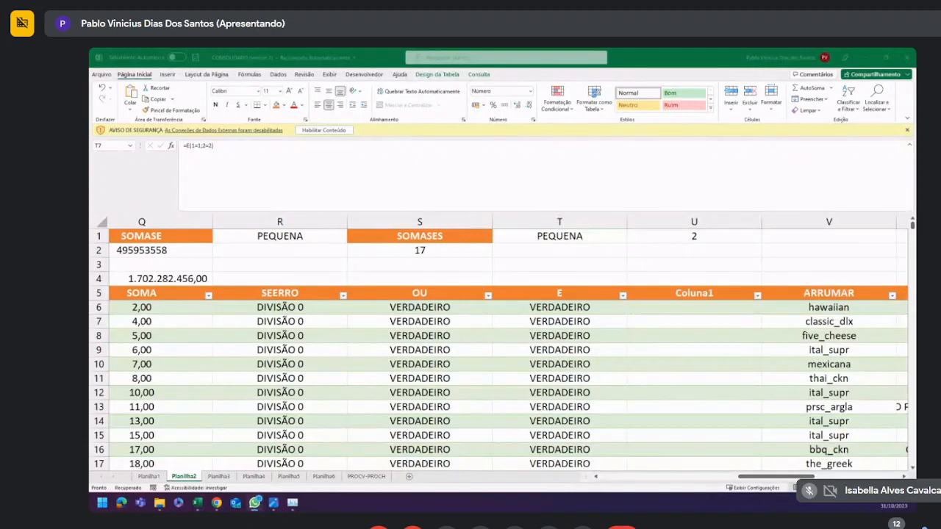
key("alt+Tab")
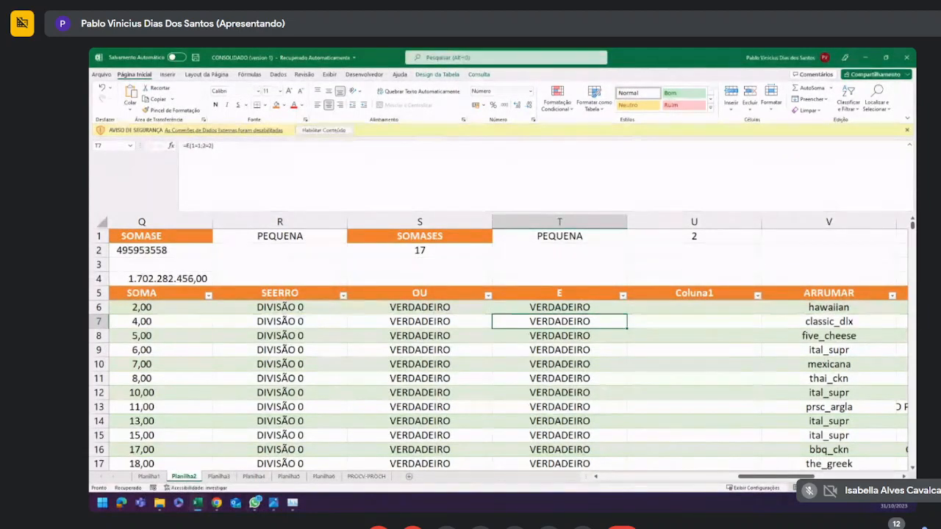
key("alt+Tab")
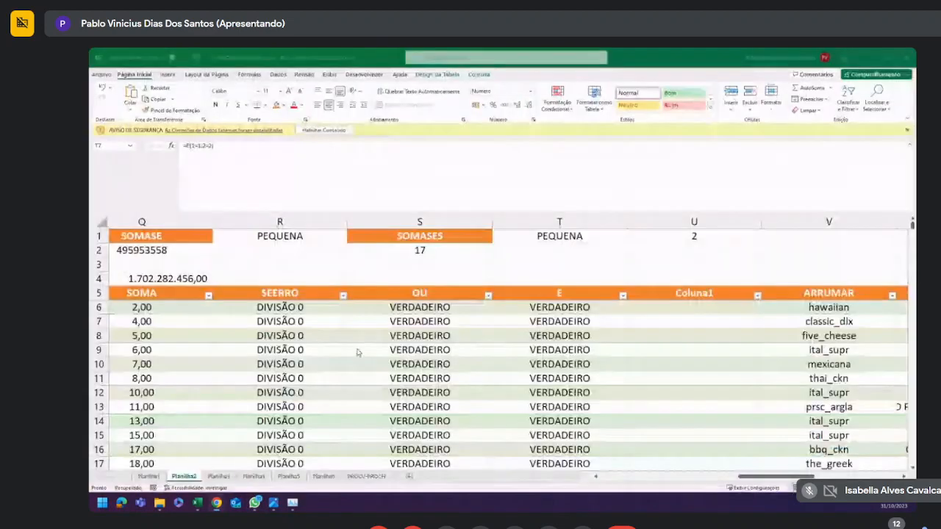
Rename the Coluna1 header in U5 to DESVPAD.
left_click(703, 293)
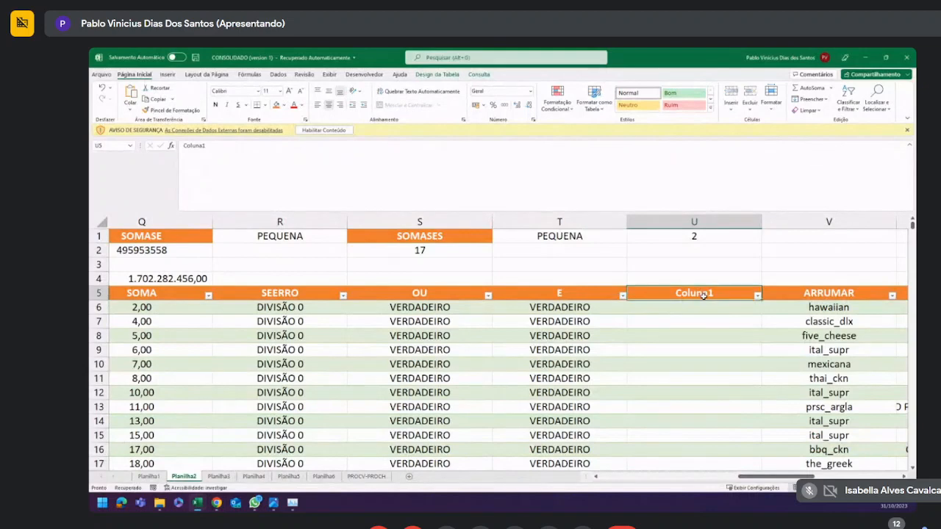
type("DESVPAD")
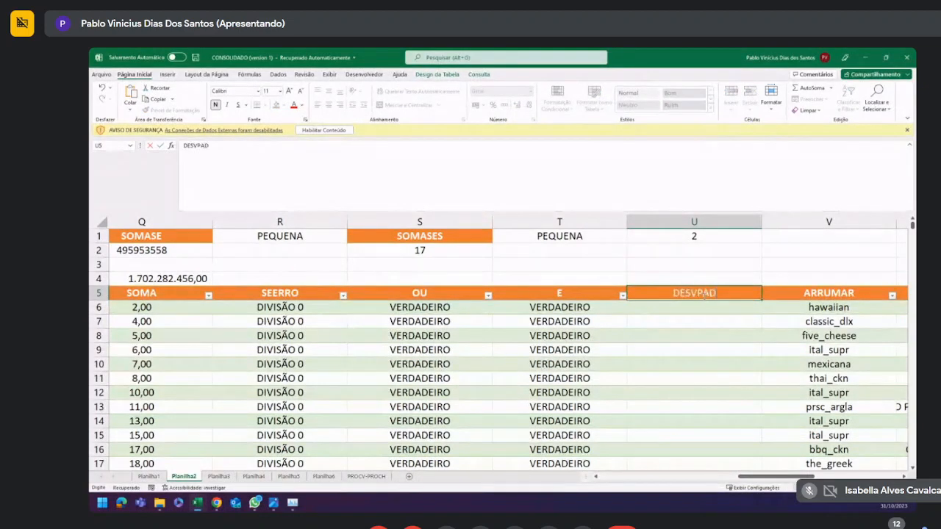
key("Return")
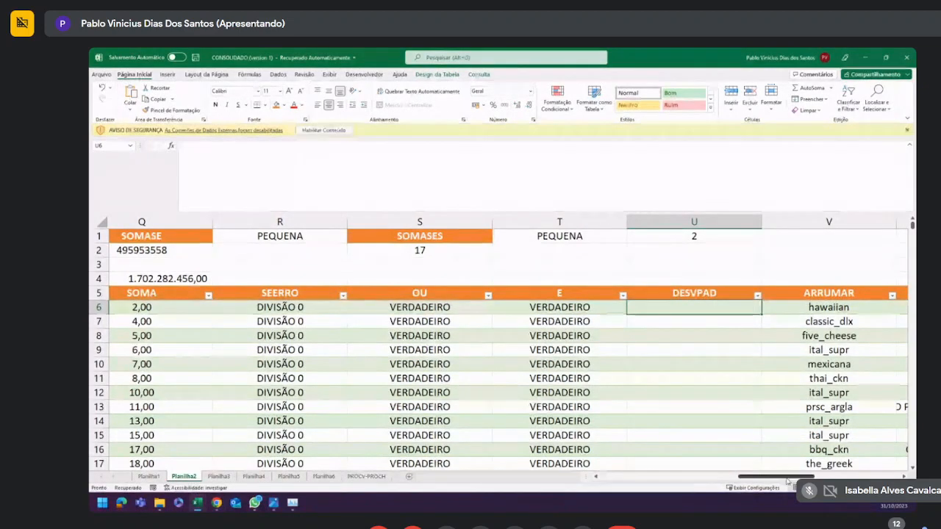
Start a standard deviation formula in U6 of the DESVPAD column with =DESVP.
left_click_drag(779, 476, 791, 477)
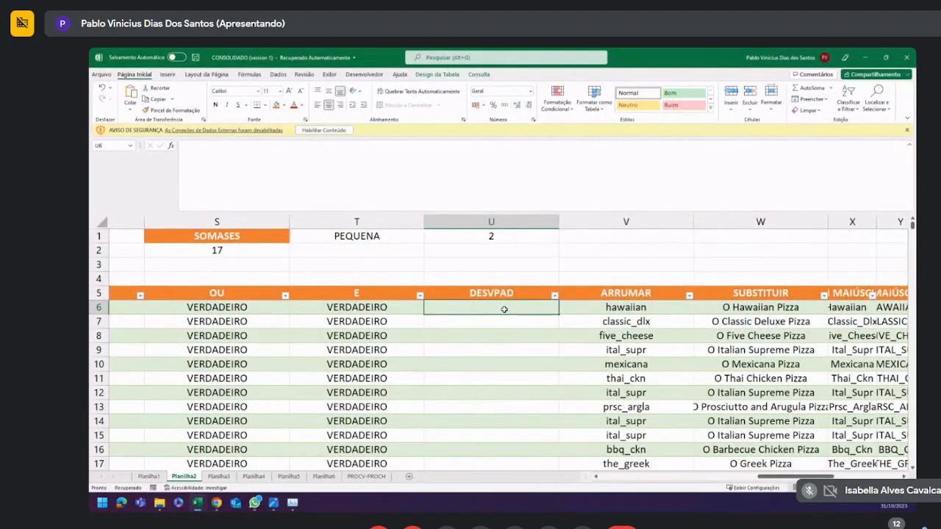
type("=DES")
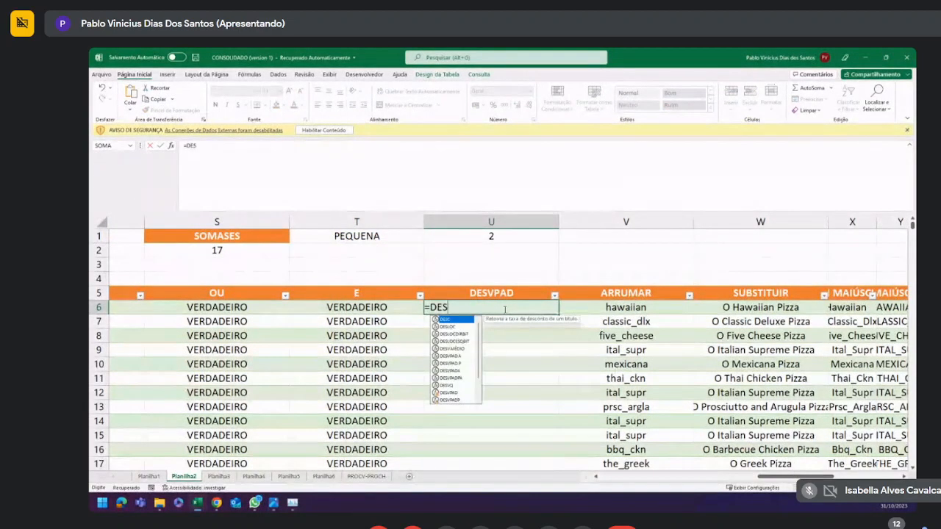
type("VP")
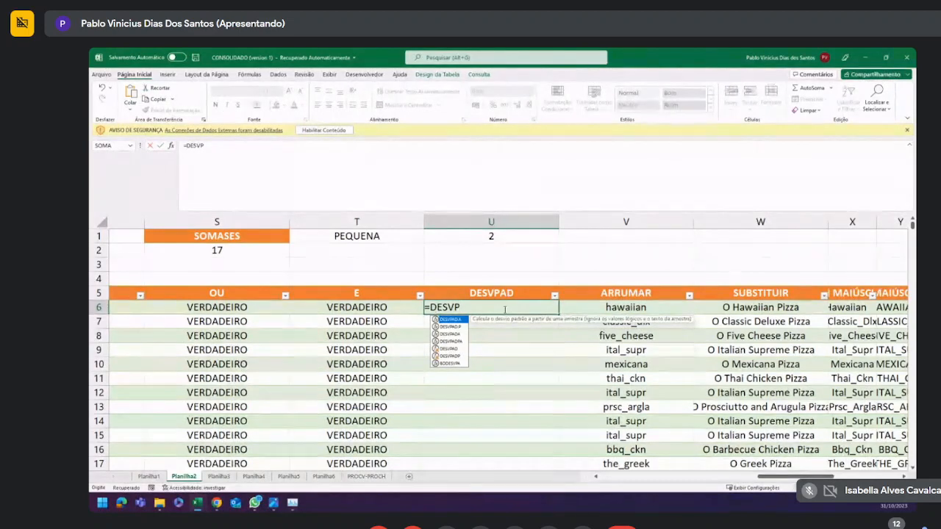
Compare the descriptions of the suggested functions DESVPAD.A, DESVPAD.P and DESVPADA for the U6 formula.
key("Down")
key("Down")
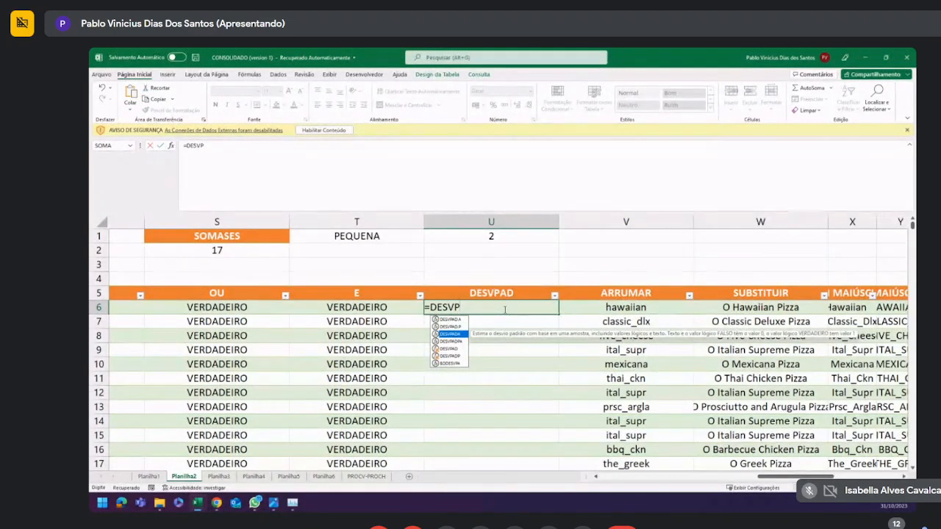
key("Up")
key("Up")
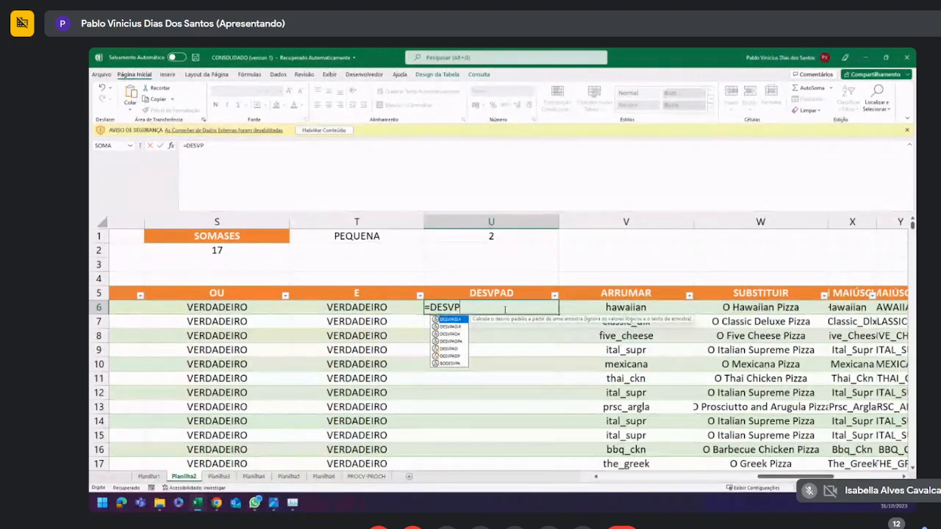
key("Down")
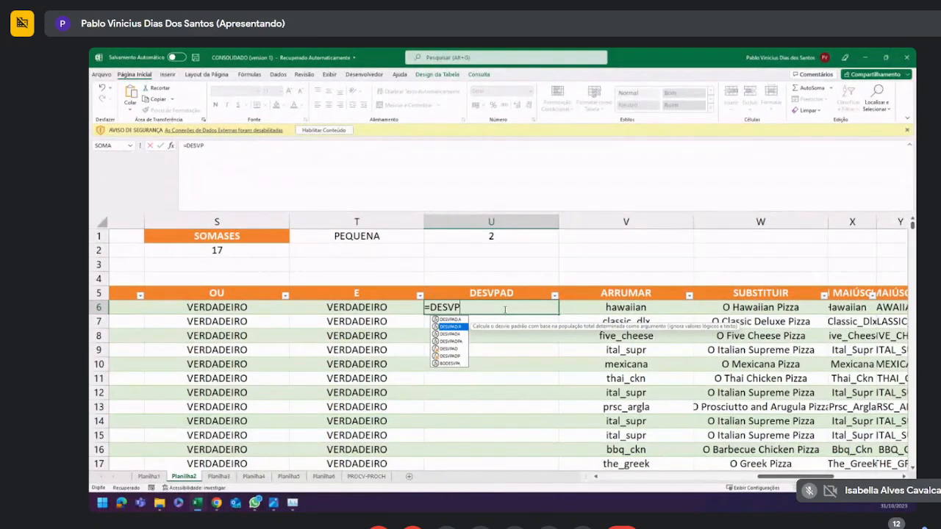
key("Up")
key("Down")
key("Up")
key("Down")
key("Up")
key("Down")
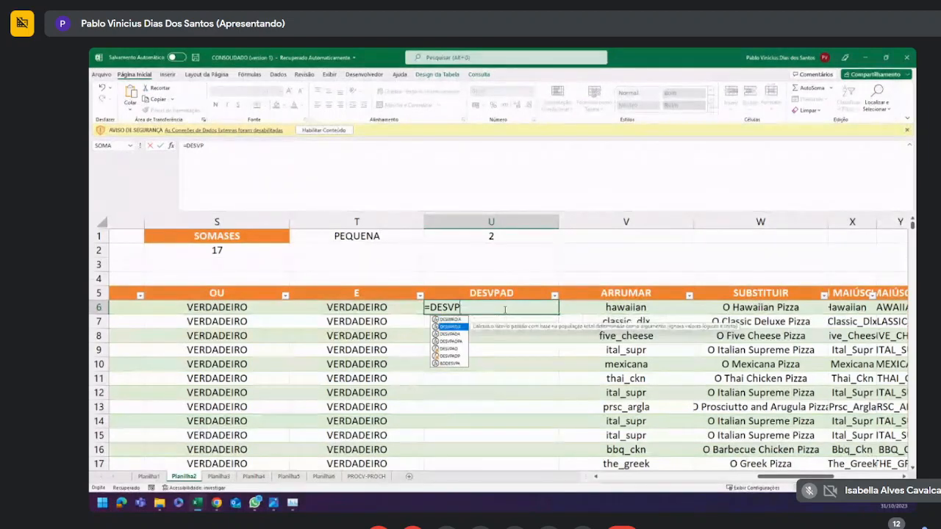
key("Up")
key("Down")
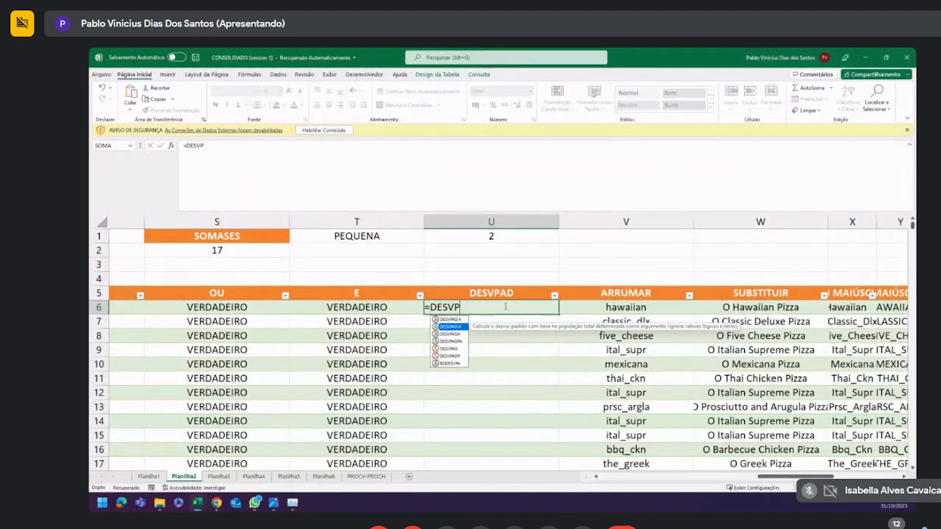
key("Up")
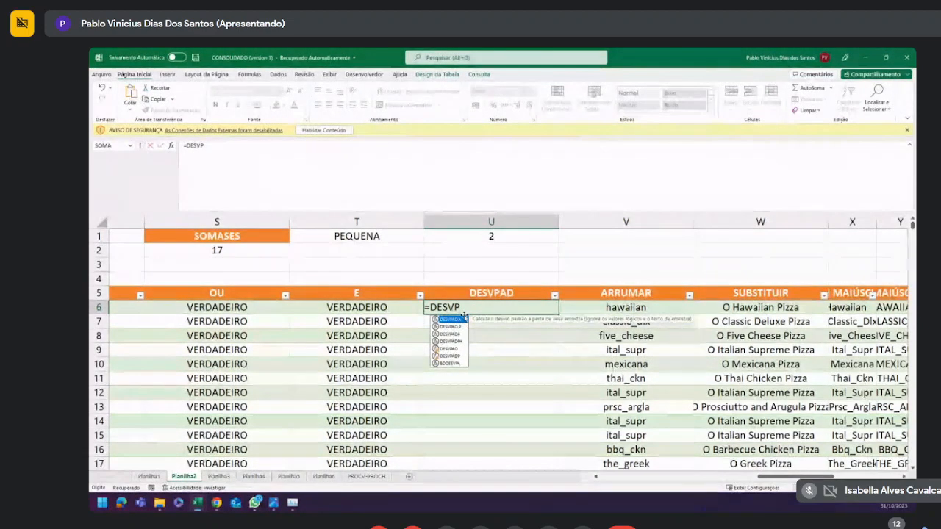
key("Down")
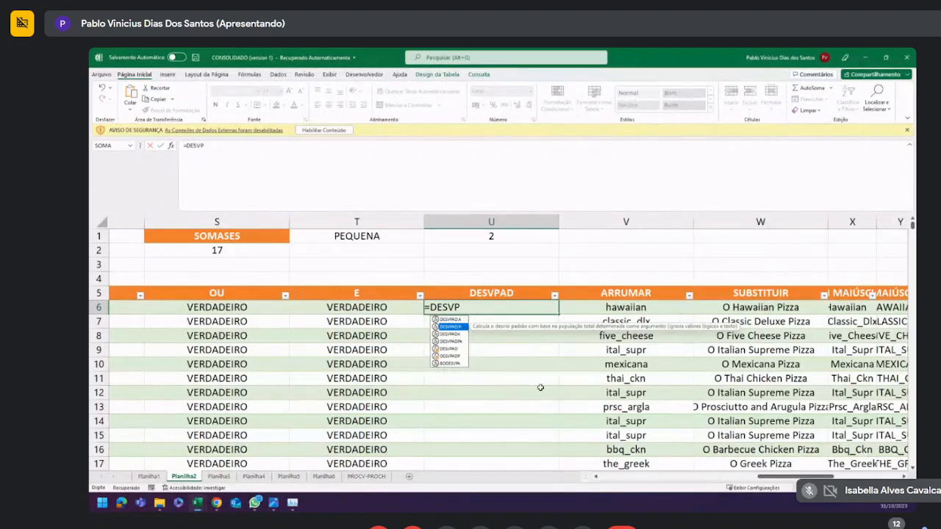
key("Down")
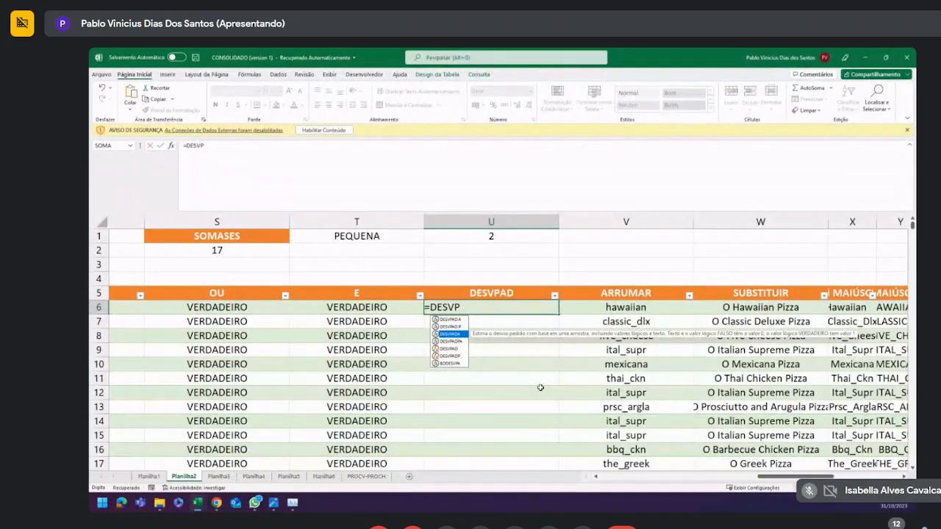
key("Up")
key("Up")
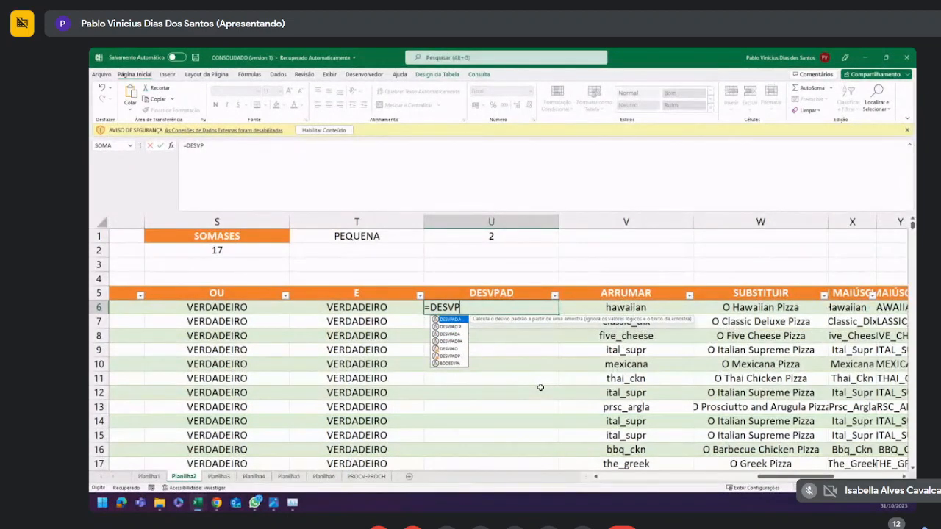
Choose DESVPAD.A and complete the U6 formula as =DESVPAD.A(1;2;3;2), filling the DESVPAD column.
key("Tab")
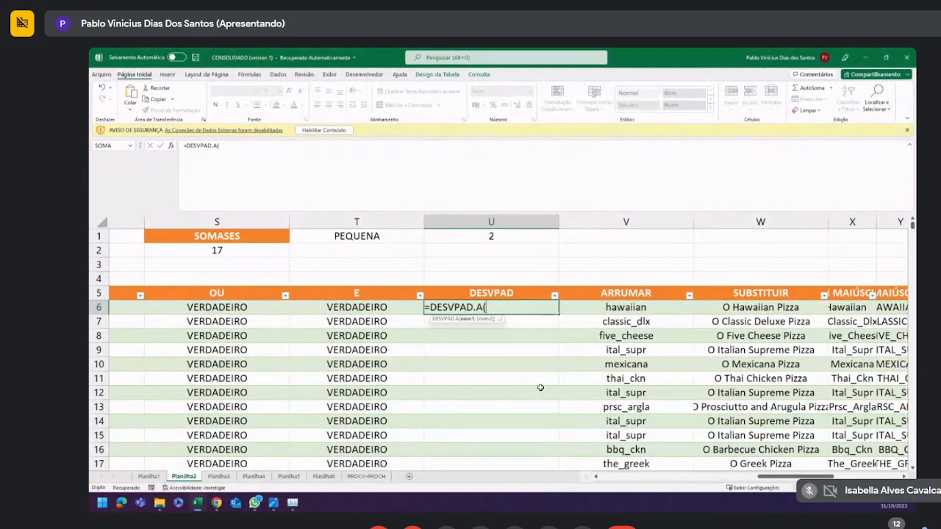
left_click(323, 156)
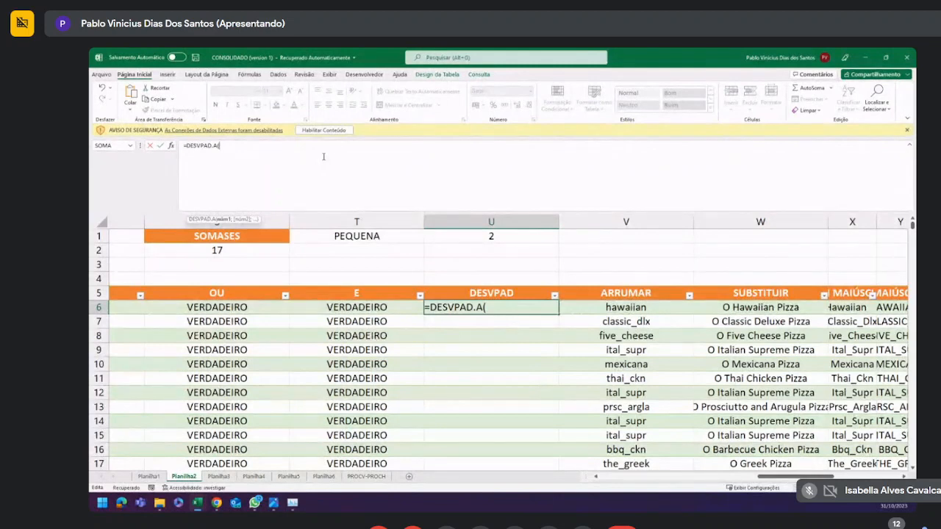
type("1;2")
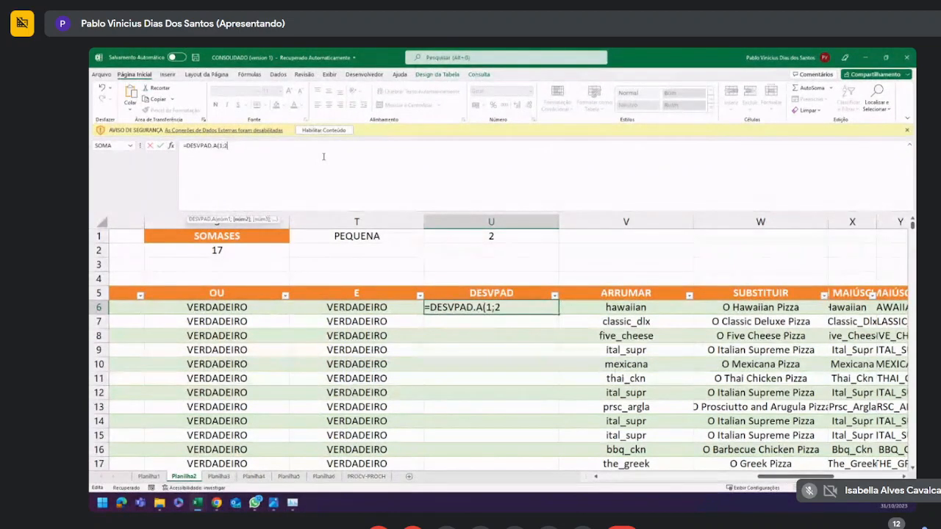
type(";2")
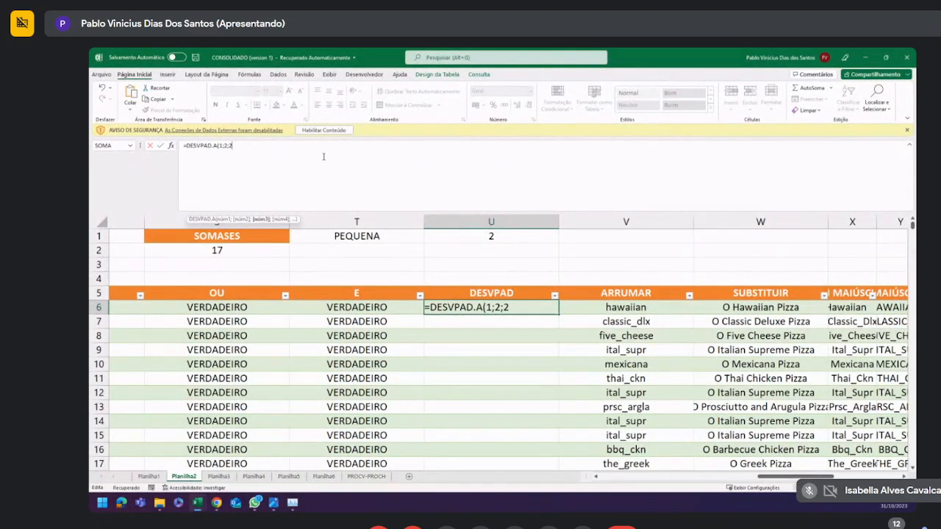
key("BackSpace")
type("3;2)")
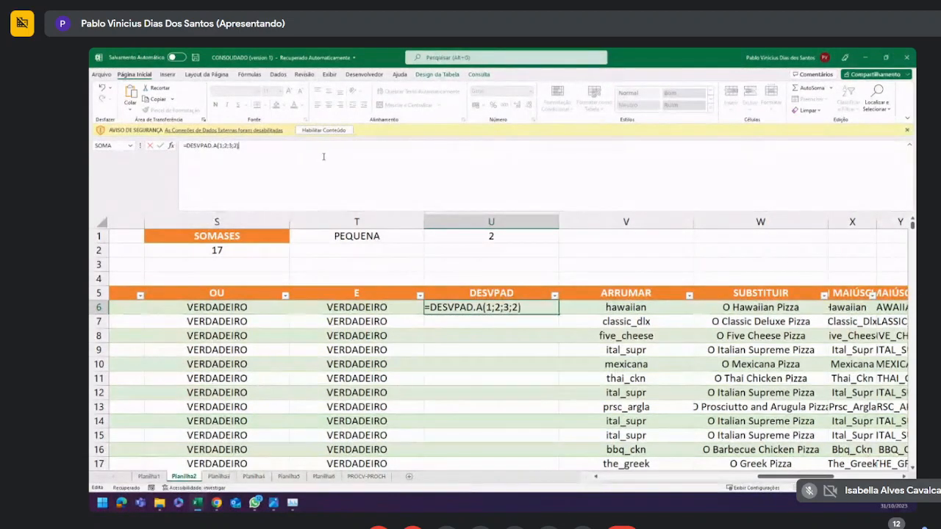
key("Return")
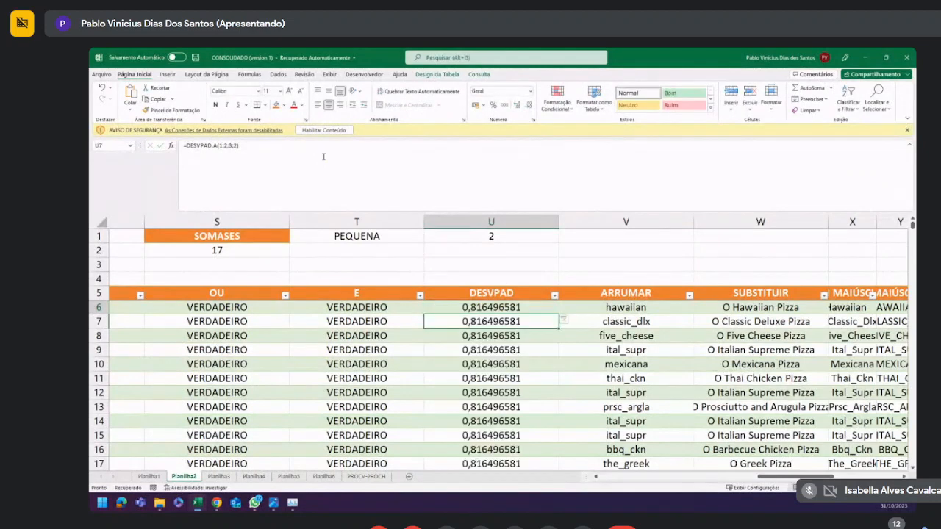
Review the arguments 1;2;3;2 in the DESVPAD.A formula of U6 without changing them.
left_click(494, 309)
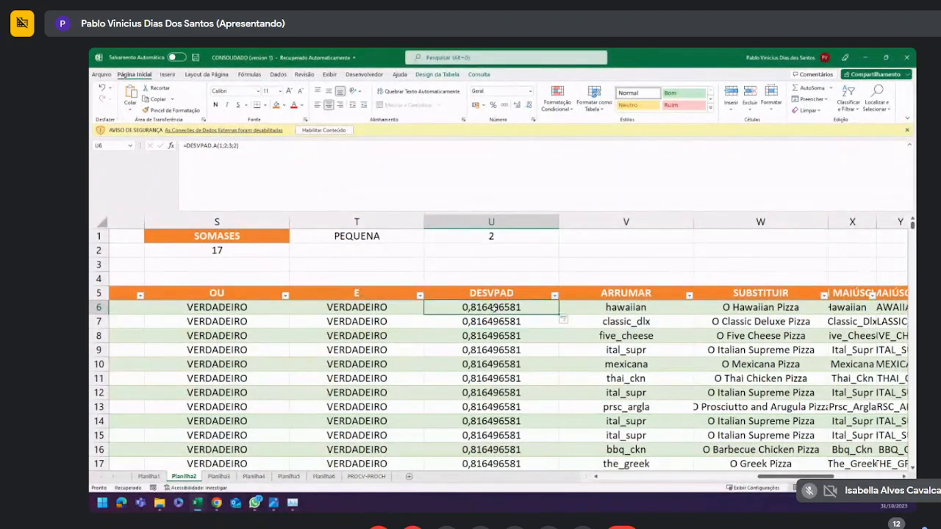
left_click_drag(239, 146, 219, 145)
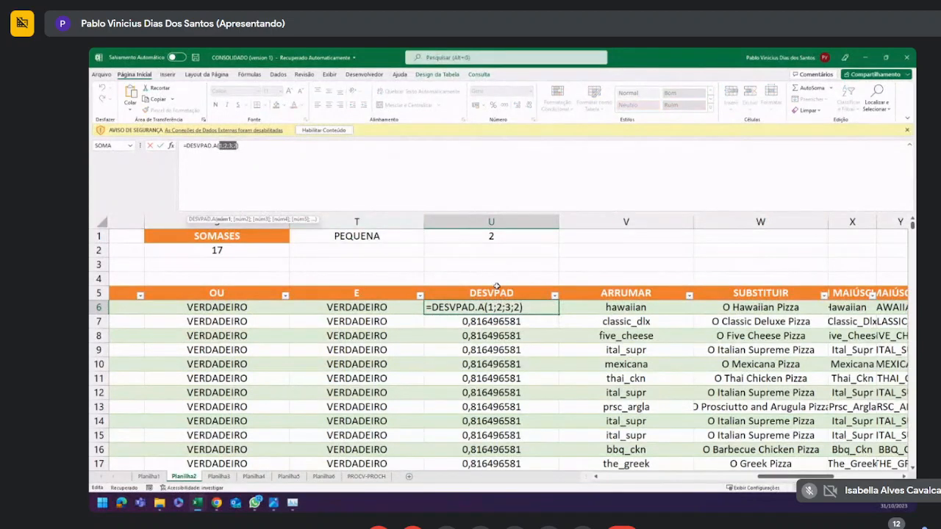
key("Escape")
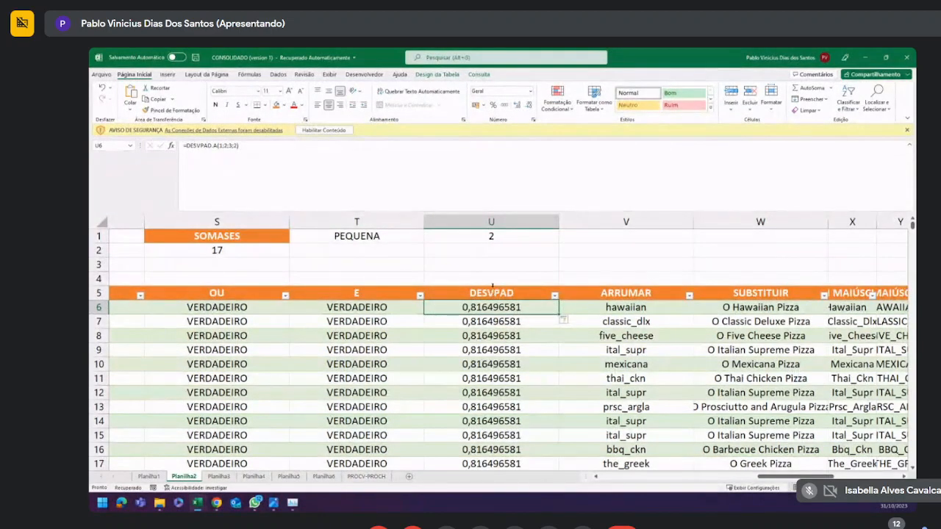
Start a standard deviation formula with DESVPAD.A in cell U4, above the DESVPAD header.
left_click(492, 281)
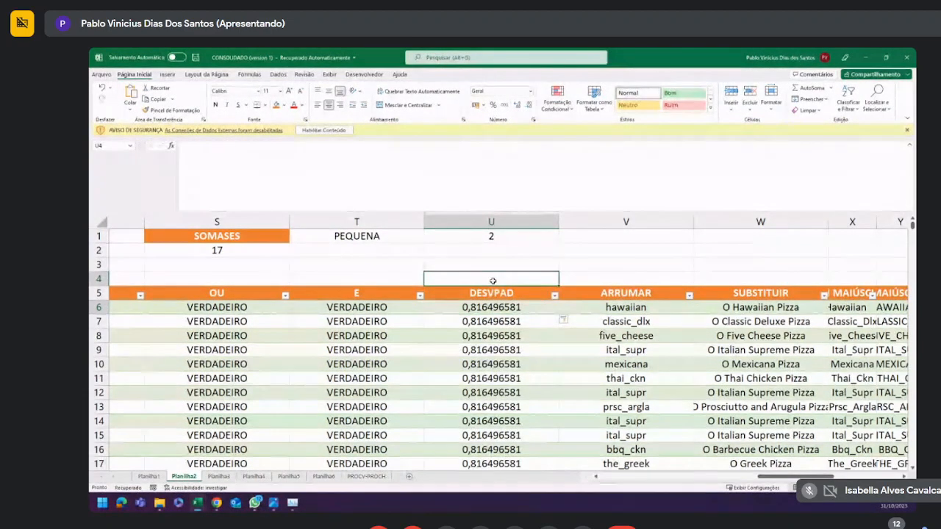
type("=")
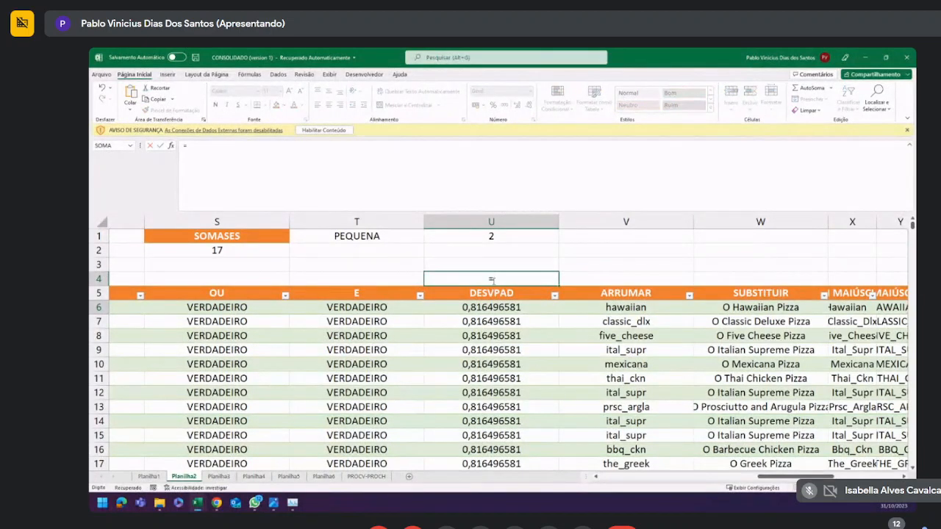
type("DES")
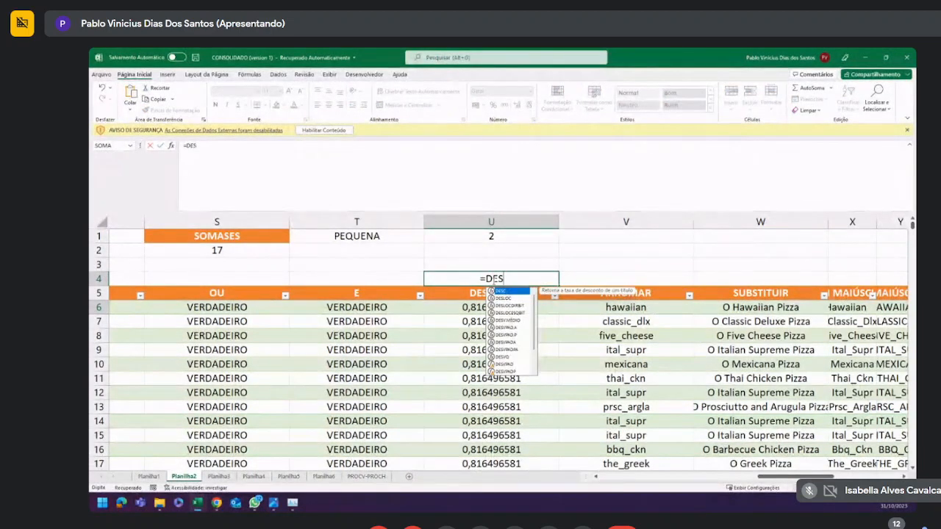
type("V")
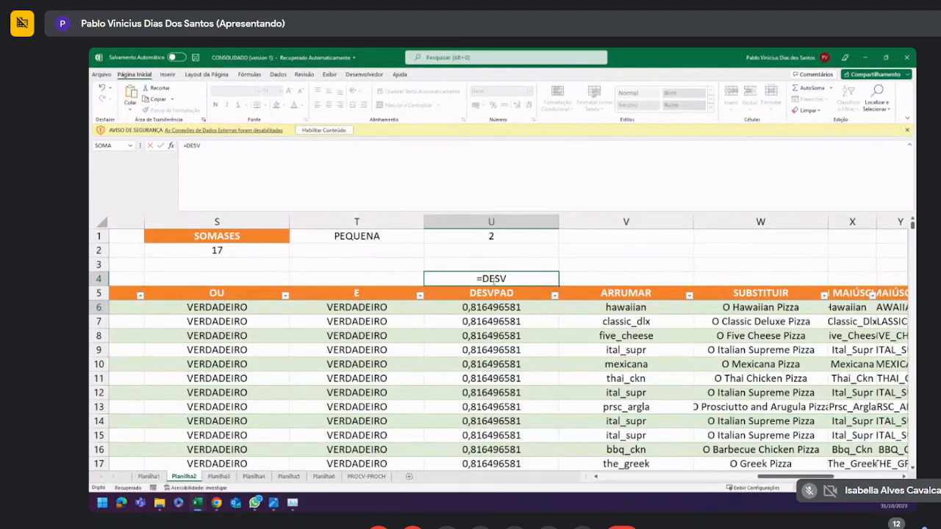
type("´P")
key("BackSpace")
key("BackSpace")
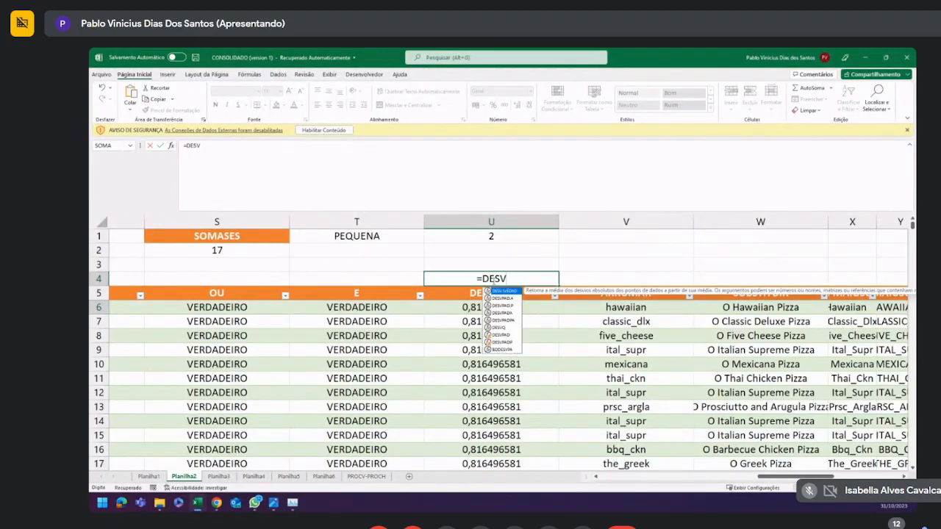
type("P")
key("Tab")
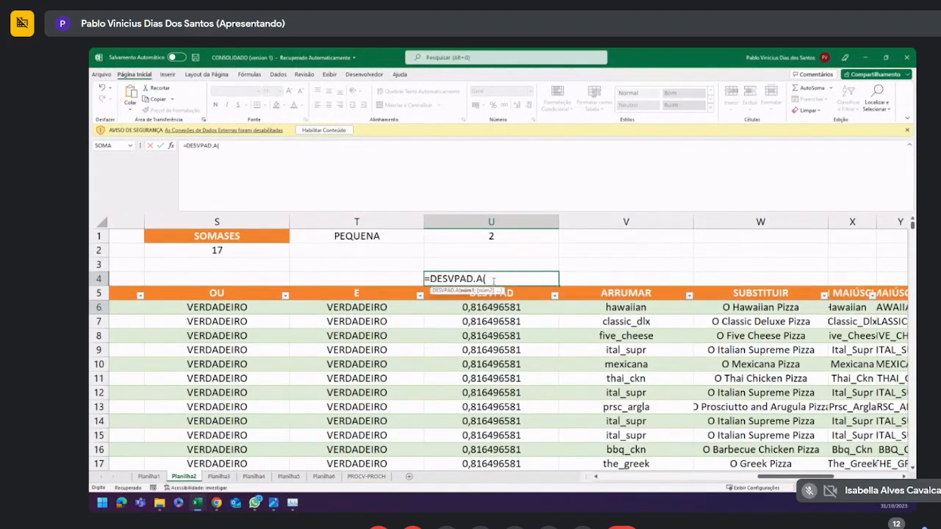
Use the whole SOMA column as the argument, completing U4 as =DESVPAD.A(orders_details__principal[SOMA]).
left_click_drag(770, 476, 749, 475)
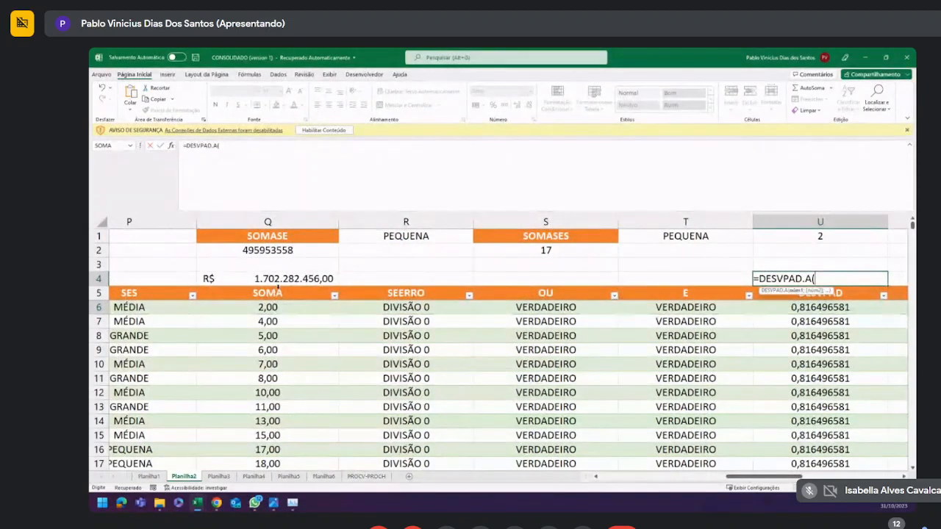
left_click(276, 292)
left_click(343, 144)
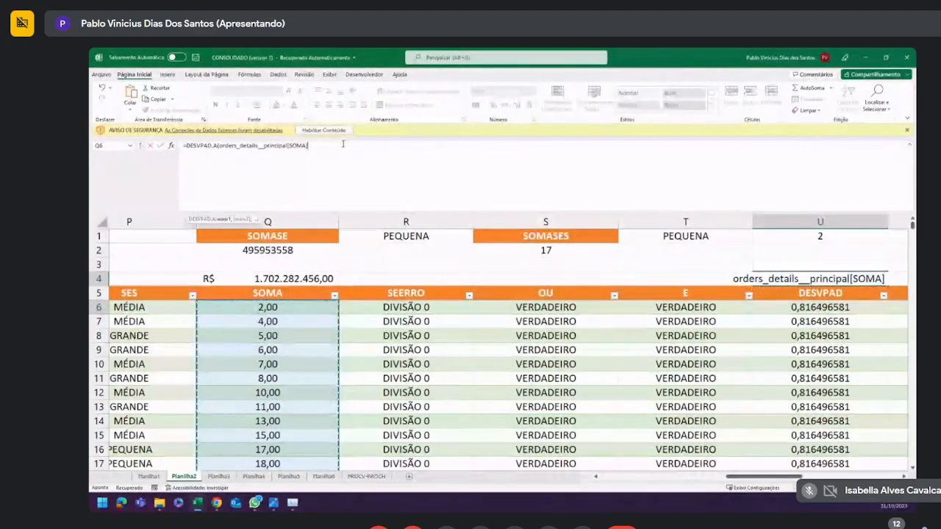
type(")")
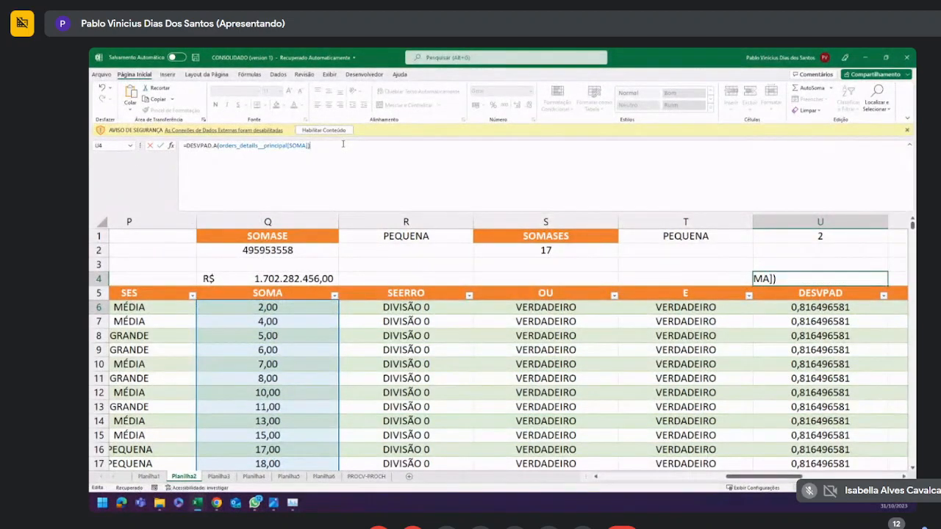
key("Return")
left_click(818, 280)
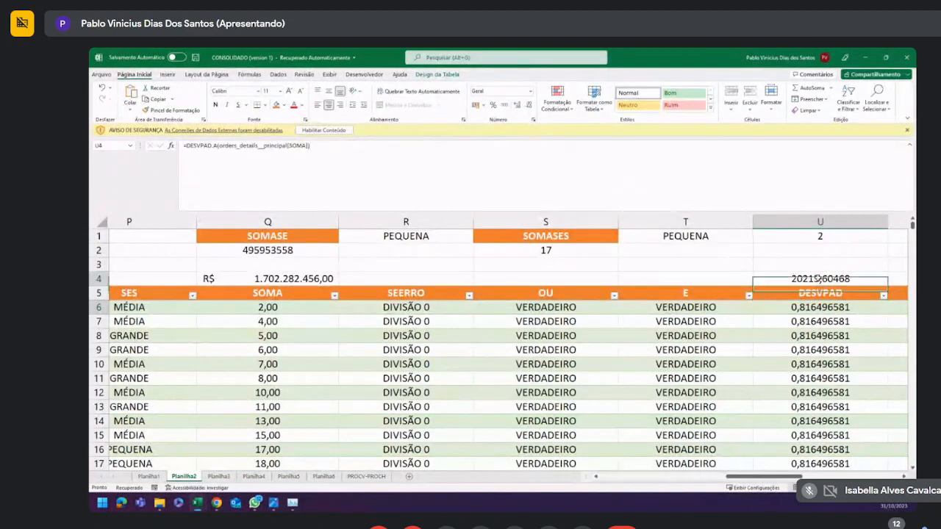
Examine the SOMA column and the row 6 data, and check them against the standard deviation formula in U4.
left_click(303, 309)
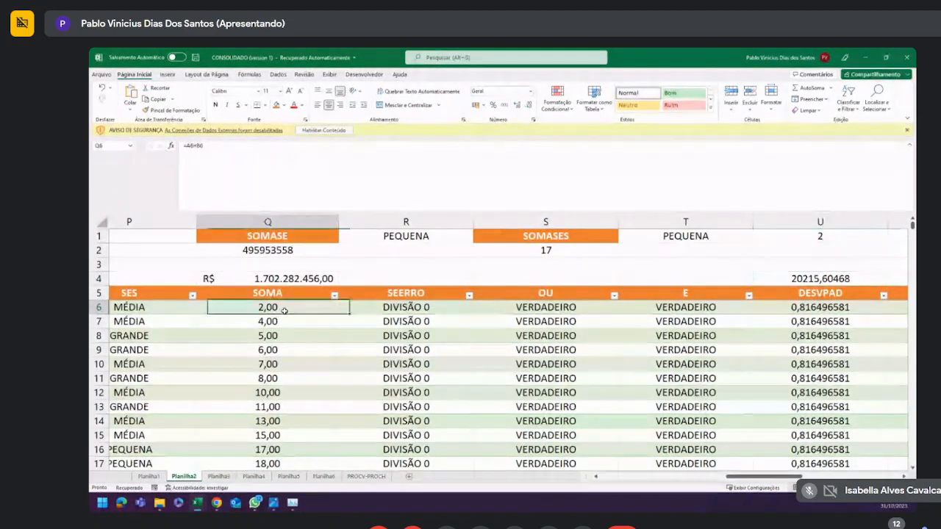
left_click(309, 378)
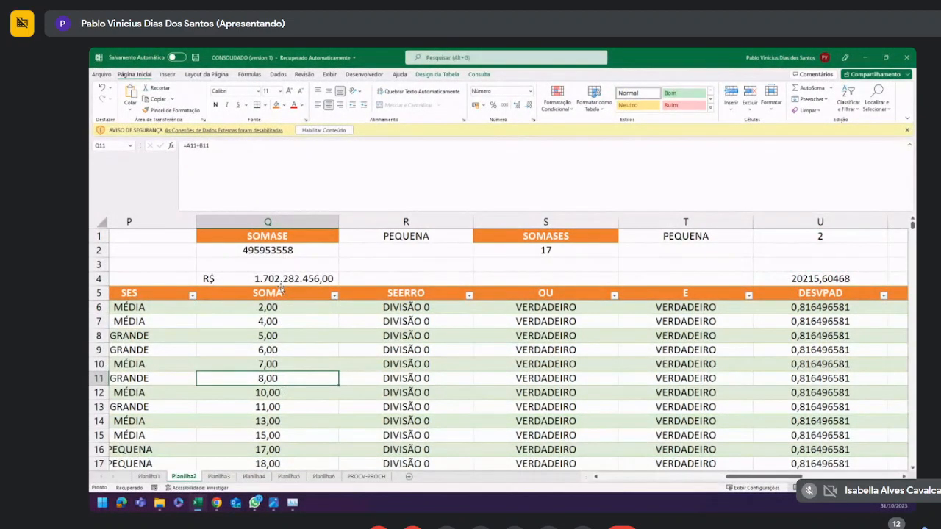
left_click(280, 289)
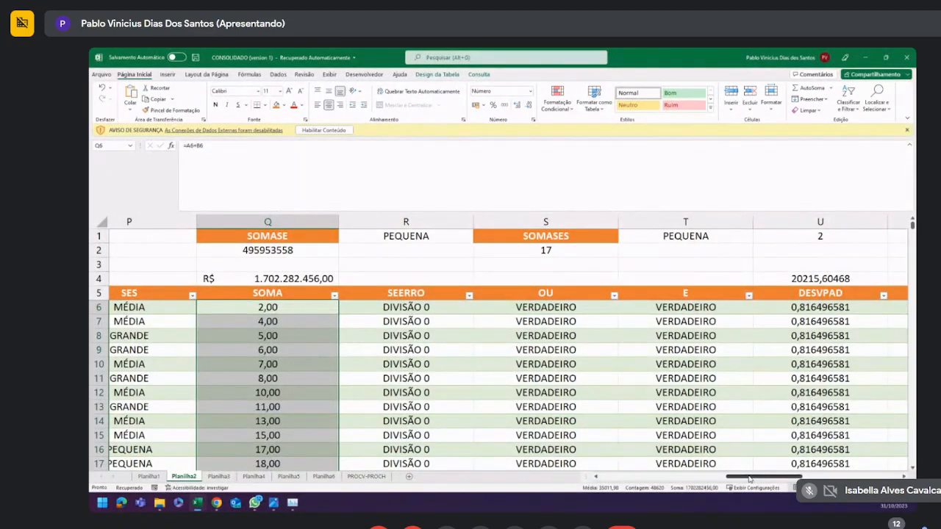
left_click(101, 307)
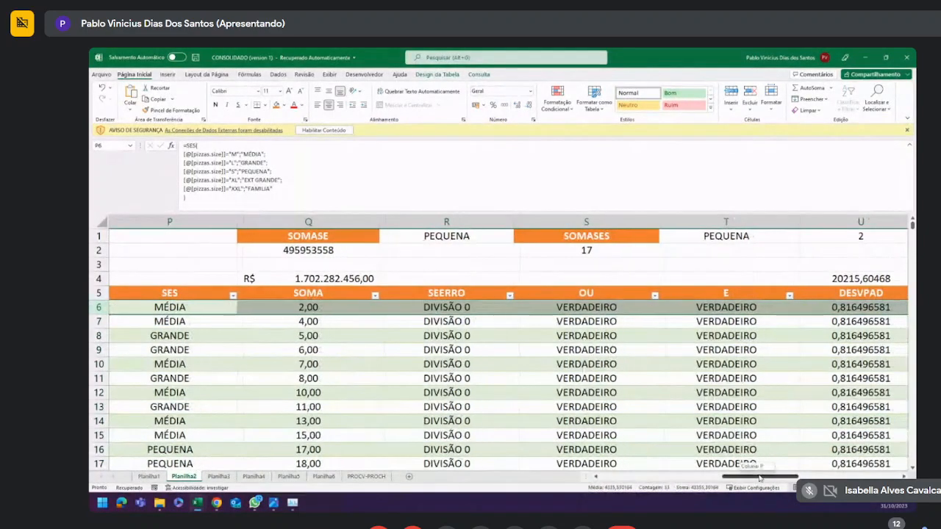
left_click_drag(762, 477, 802, 482)
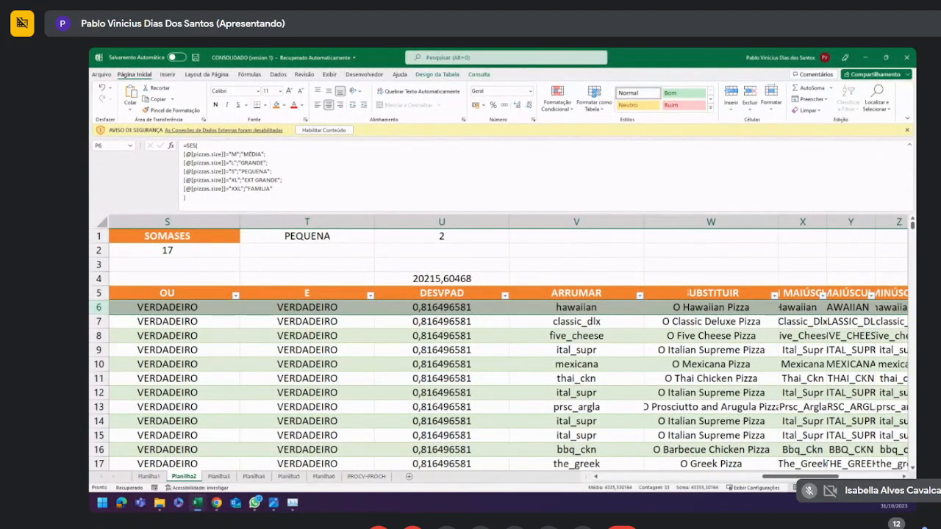
key("alt+Tab")
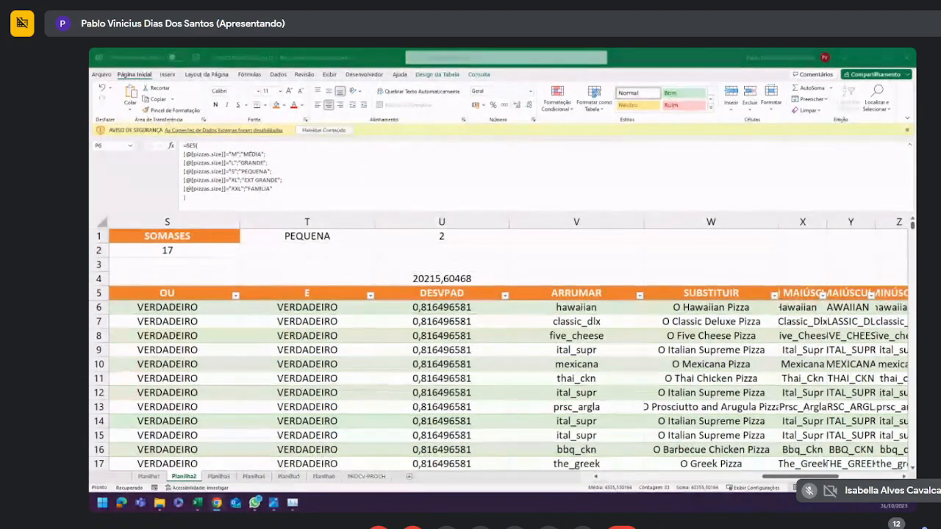
left_click(428, 277)
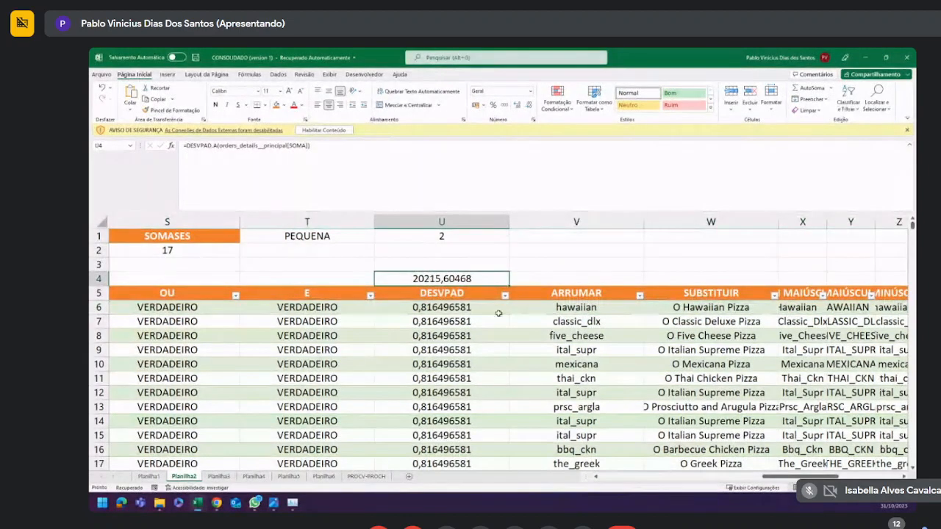
Insert two table columns before ARRUMAR and name the one next to DESVPAD MÉDIA.
right_click(560, 297)
mouse_move(617, 322)
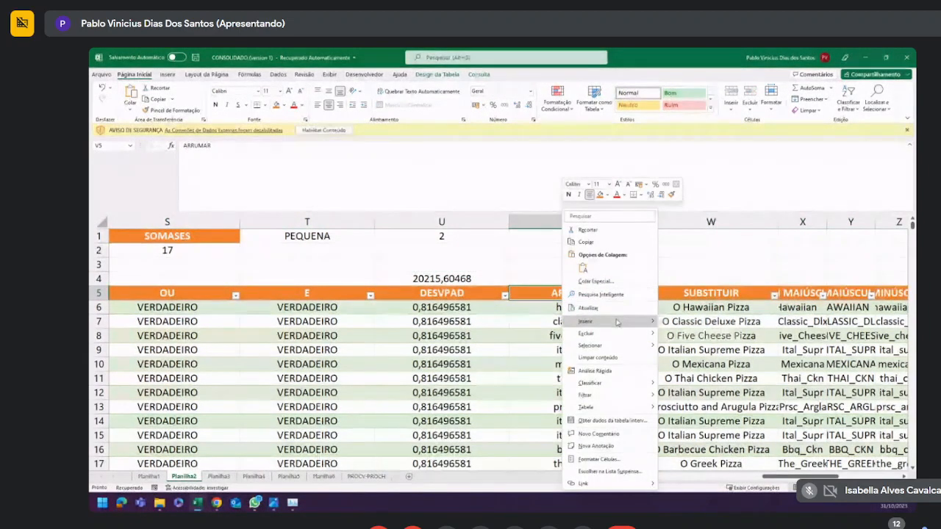
left_click(682, 322)
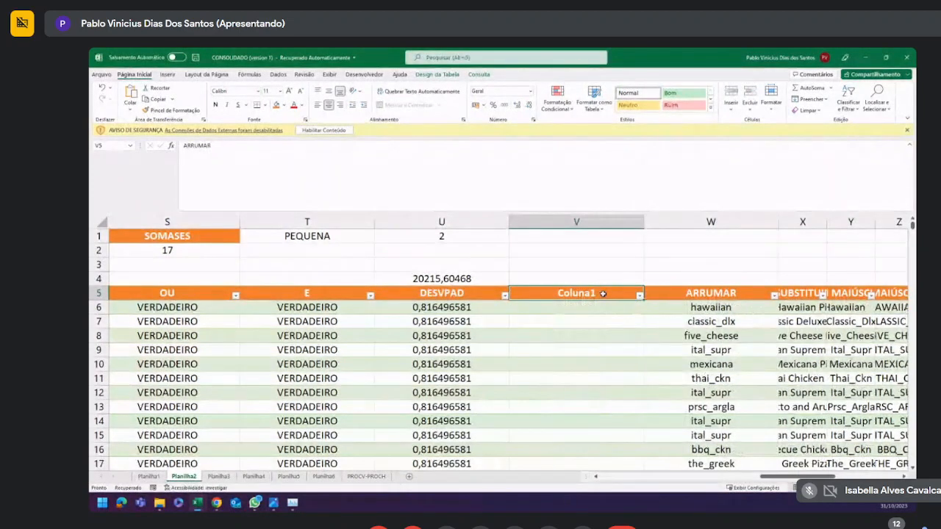
right_click(603, 294)
left_click(721, 322)
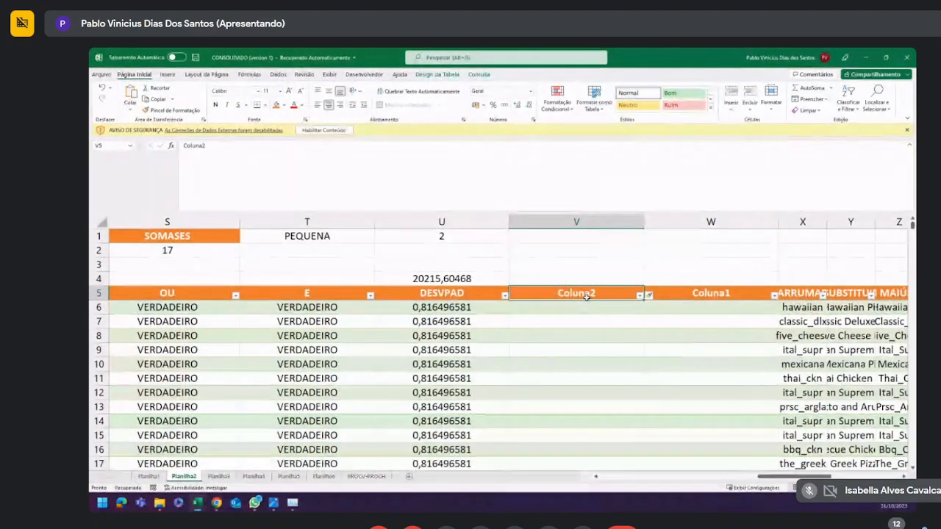
type("MÉDIA")
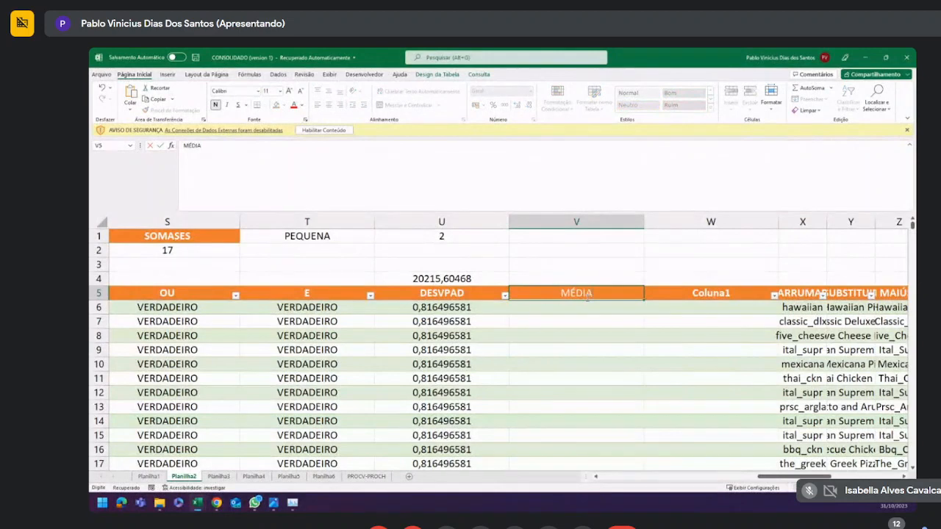
key("Return")
Fill the MÉDIA column from V6 with =MÉDIA(orders_details__principal[@[quantity]:[orders.order_id]]), averaging each row's quantity and orders.order_id.
type("=M")
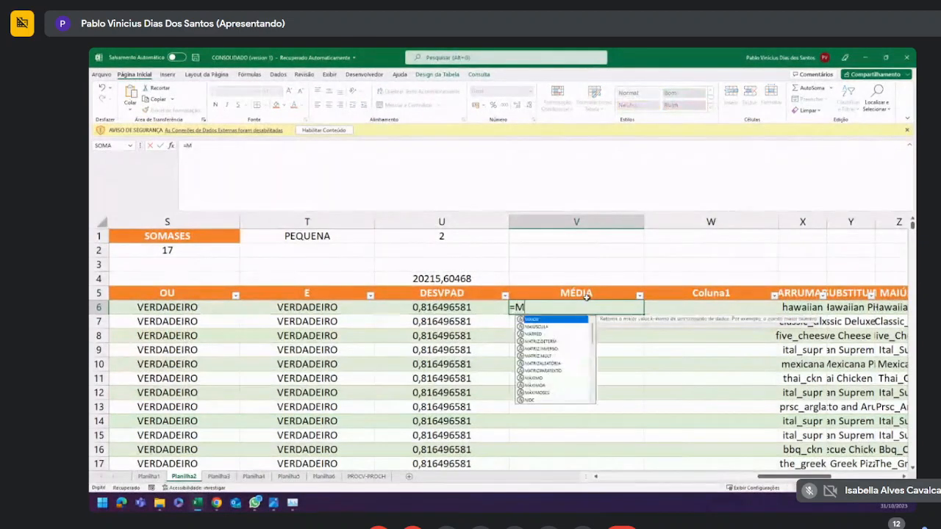
type("ÉDIA(")
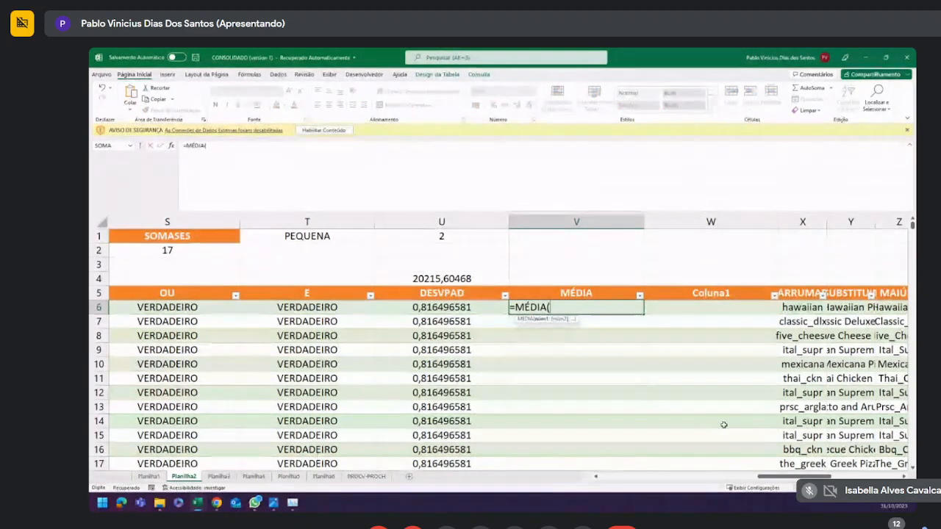
left_click_drag(793, 479, 304, 330)
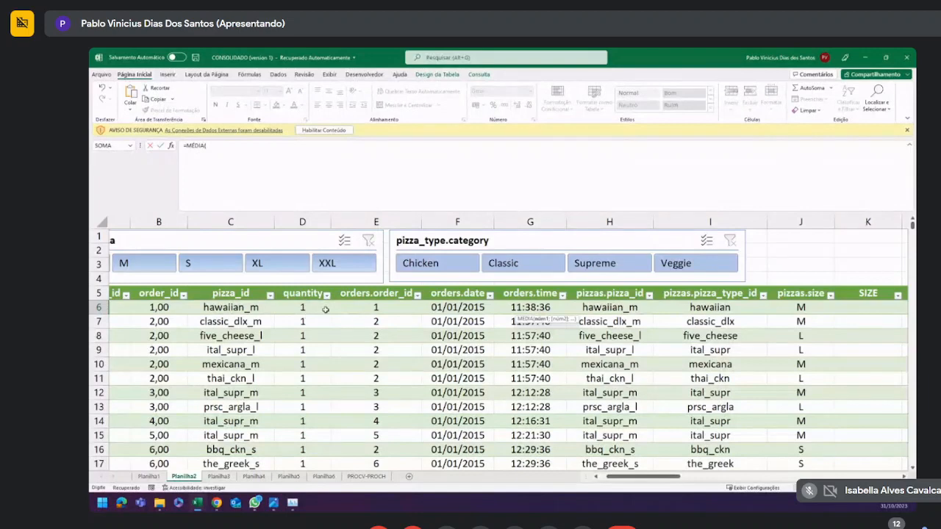
left_click(235, 156)
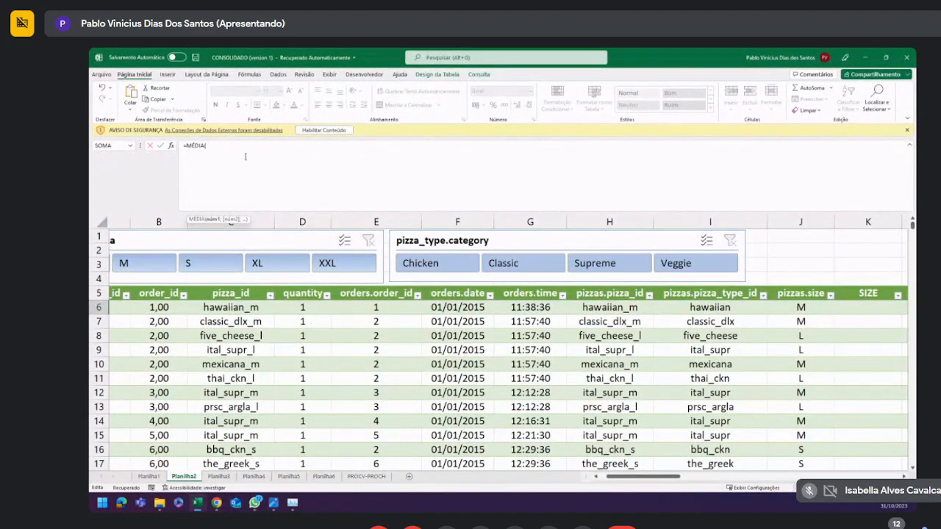
left_click(302, 289)
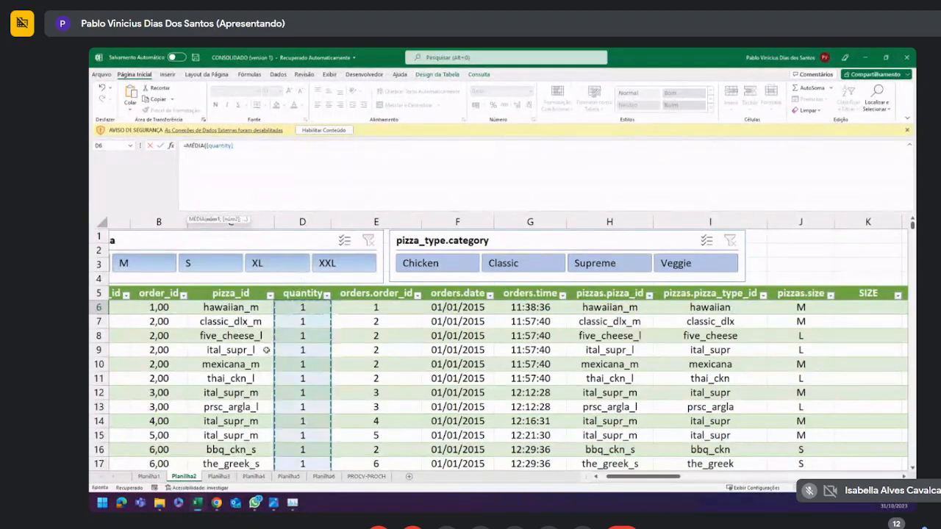
left_click(330, 308)
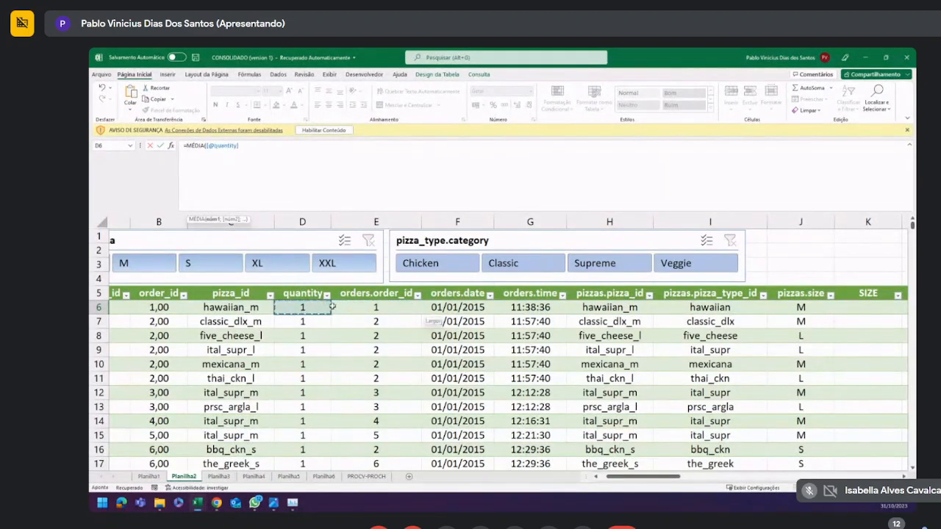
left_click_drag(333, 307, 340, 306)
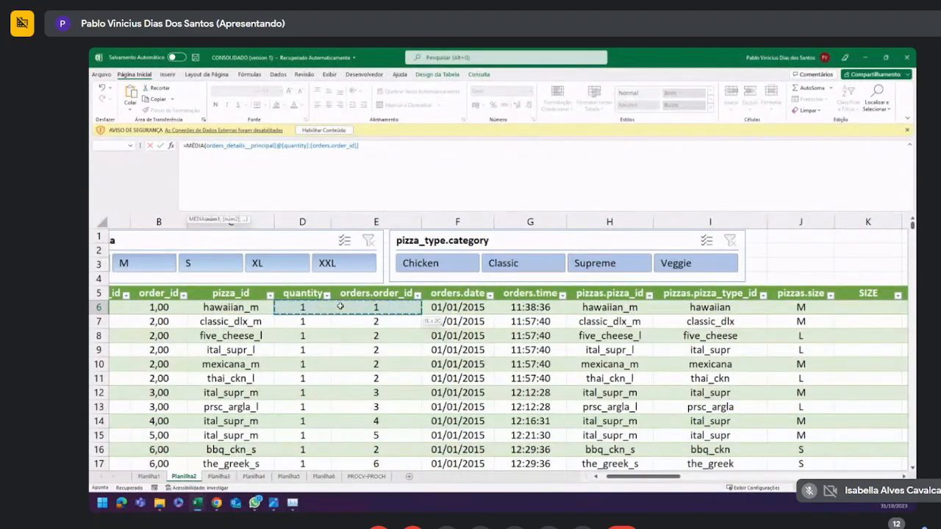
type(")")
key("Return")
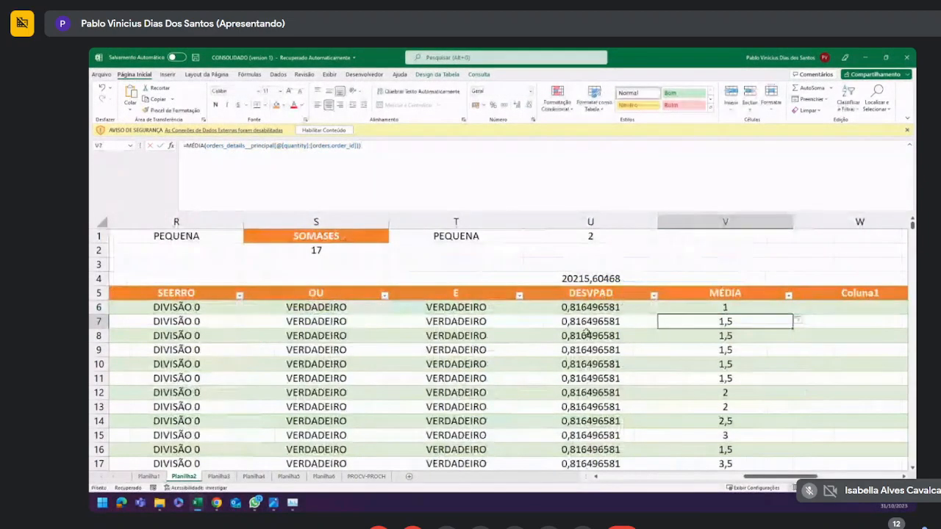
Compare the MÉDIA column results with the quantity and orders.order_id values of rows 6 and 7.
left_click(728, 306)
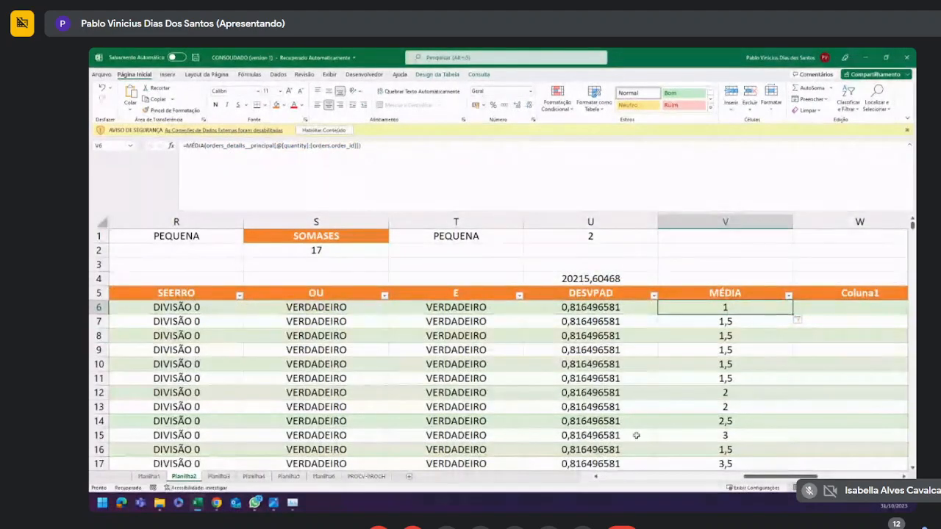
left_click_drag(779, 476, 658, 479)
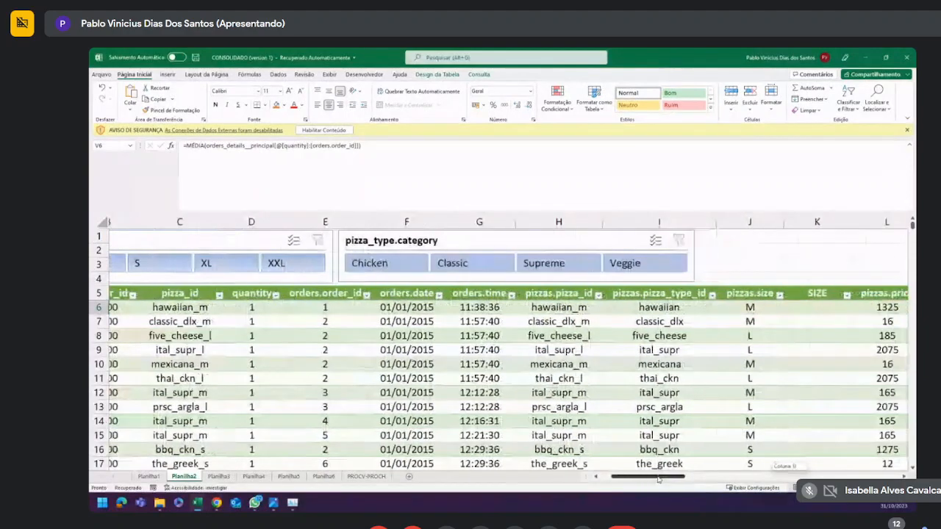
left_click_drag(254, 310, 302, 309)
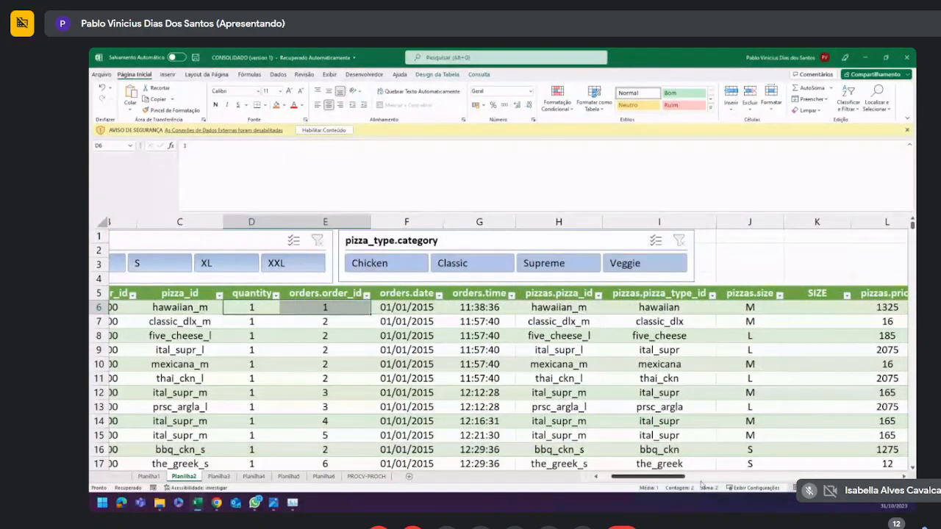
left_click_drag(653, 476, 586, 474)
left_click_drag(253, 321, 288, 321)
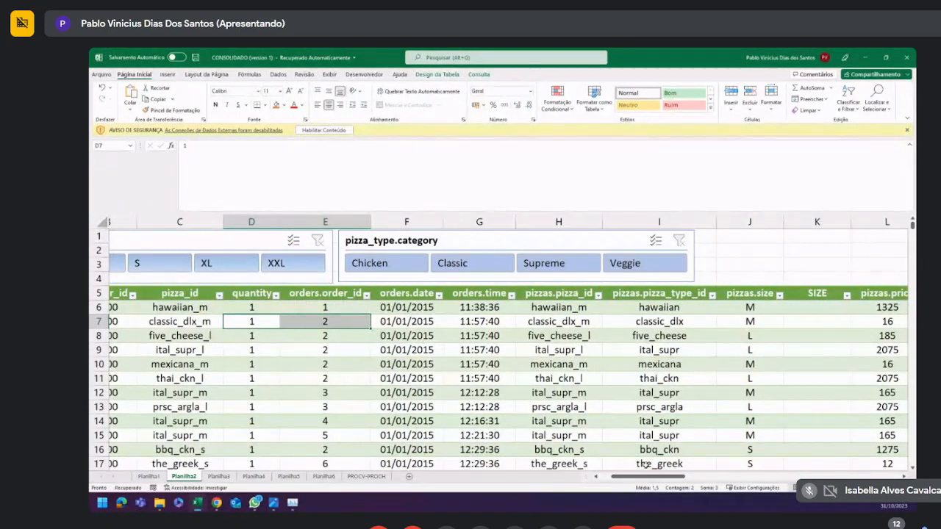
left_click_drag(647, 476, 784, 474)
left_click(594, 322)
left_click(599, 362)
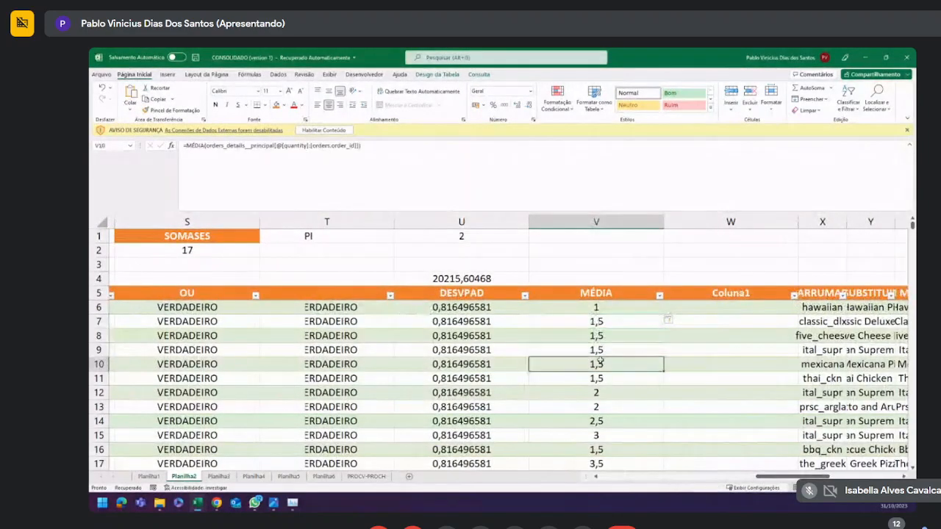
left_click(601, 379)
left_click(600, 406)
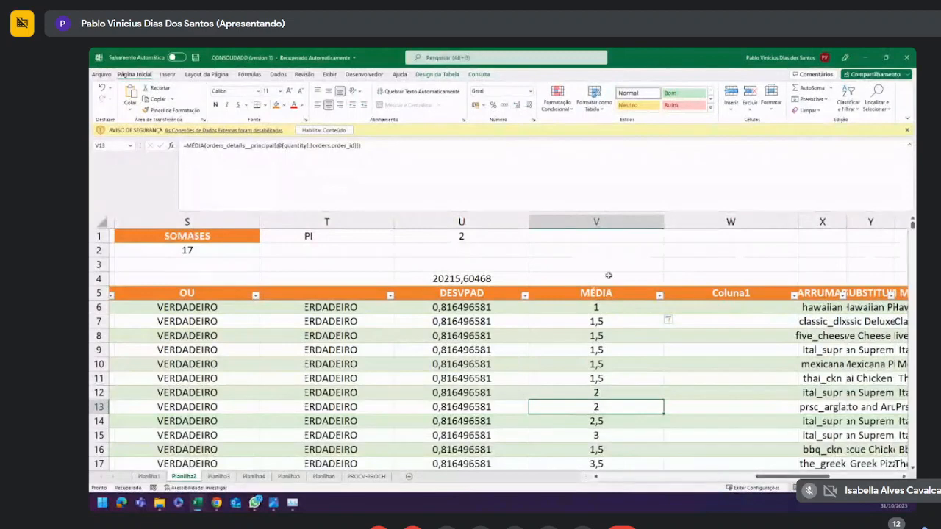
Insert a table column before Coluna1, name it MEDIANA, and widen Coluna1 slightly.
left_click(727, 293)
right_click(727, 294)
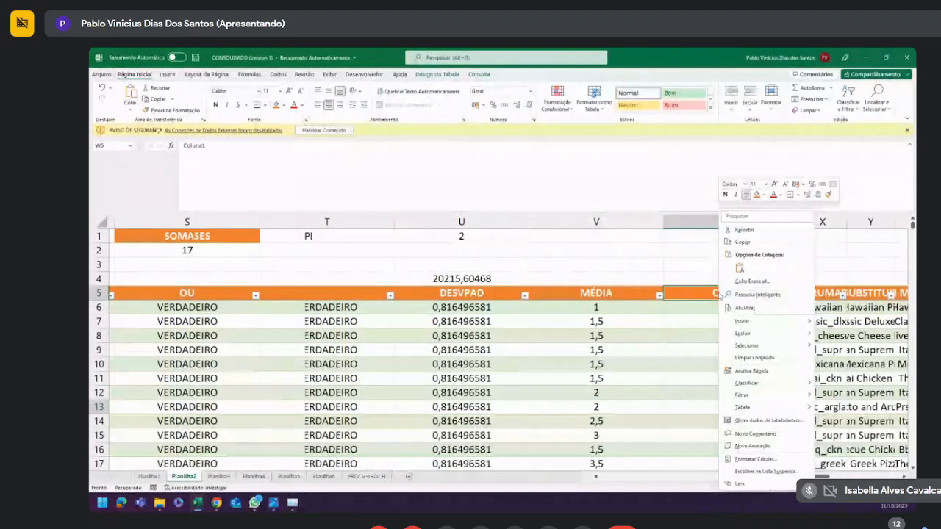
mouse_move(757, 322)
left_click(849, 321)
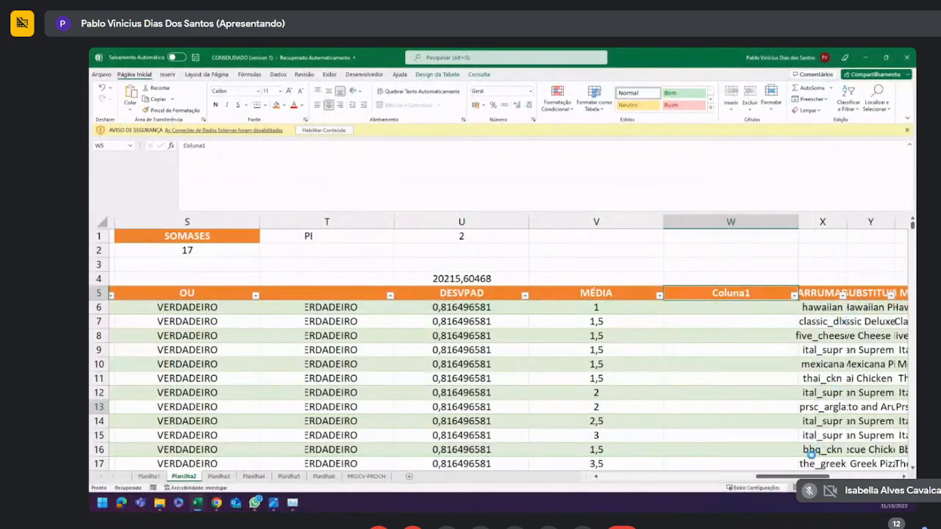
scroll(798, 476, "right", 2)
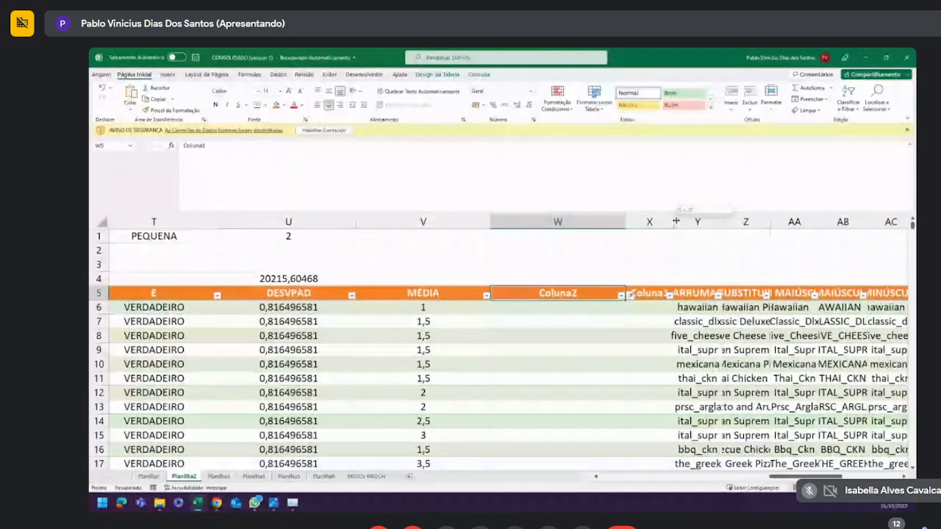
left_click_drag(673, 222, 690, 223)
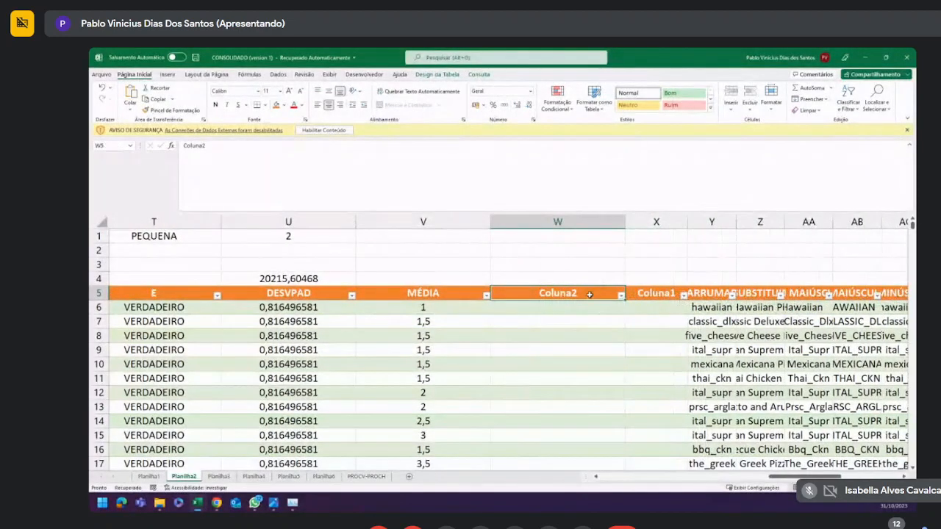
type("ME")
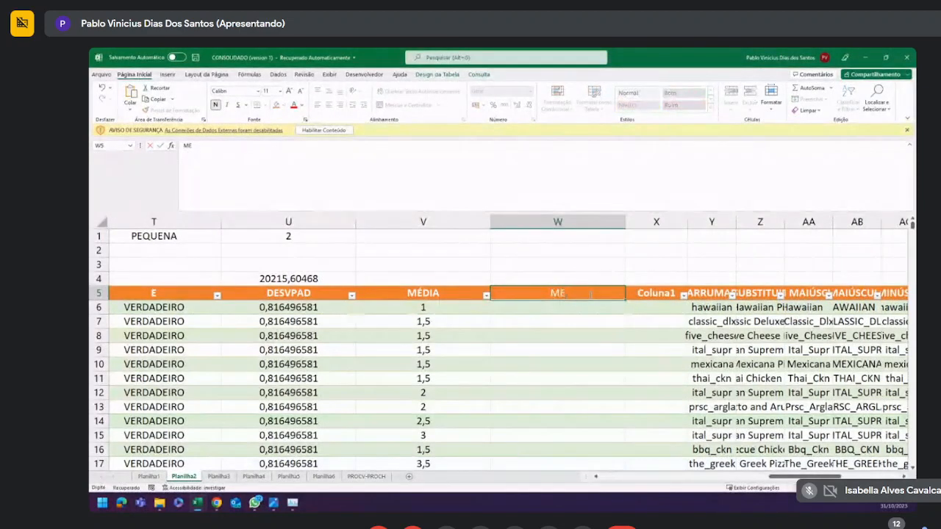
type("DIANA")
key("Return")
Enter =MED([MÉDIA]) in W6 to calculate the median of the MÉDIA column.
type("=")
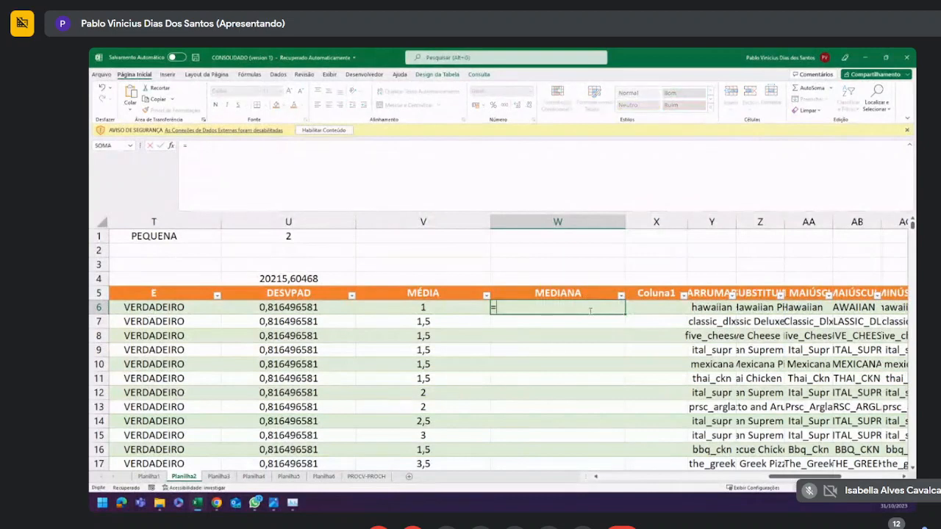
type("MED")
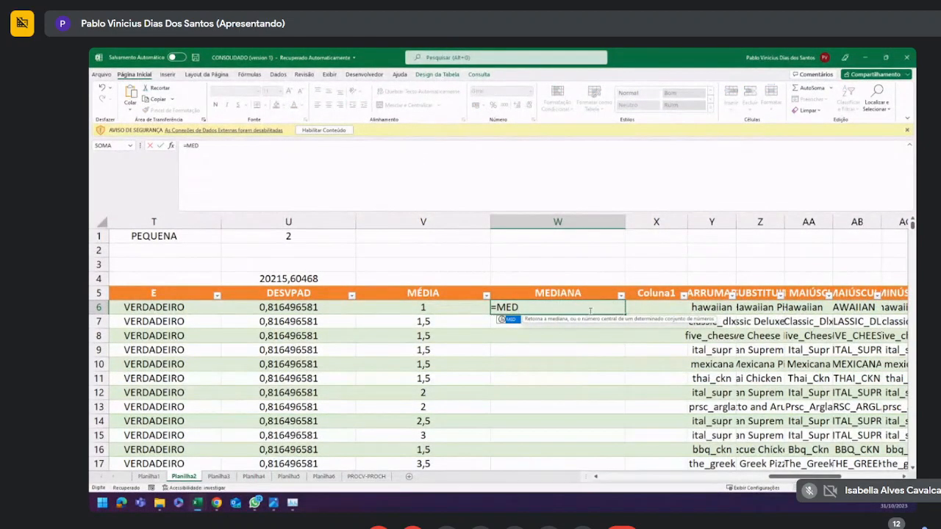
type("(")
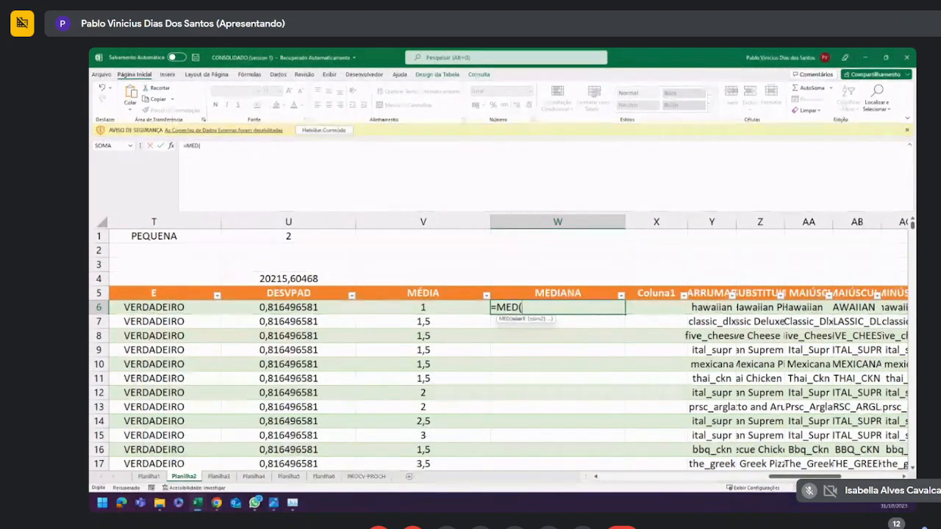
key("alt+Tab")
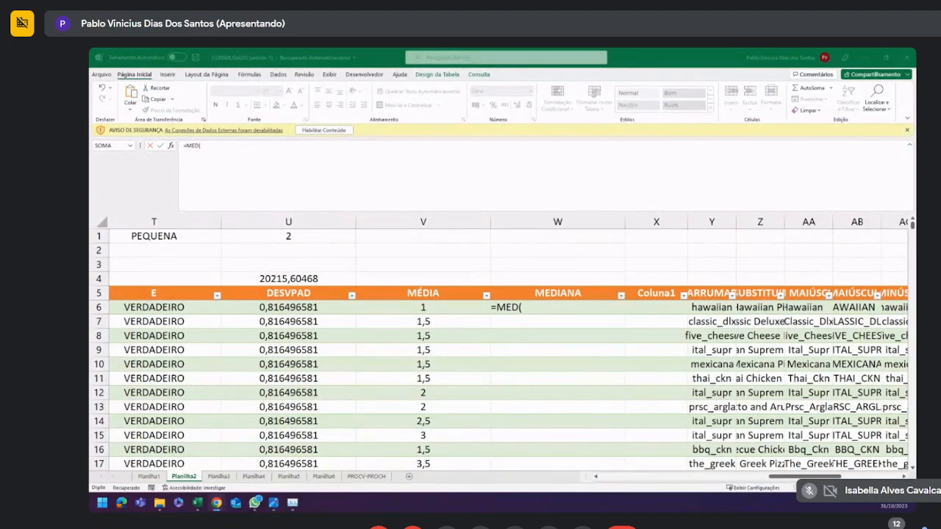
left_click(195, 145)
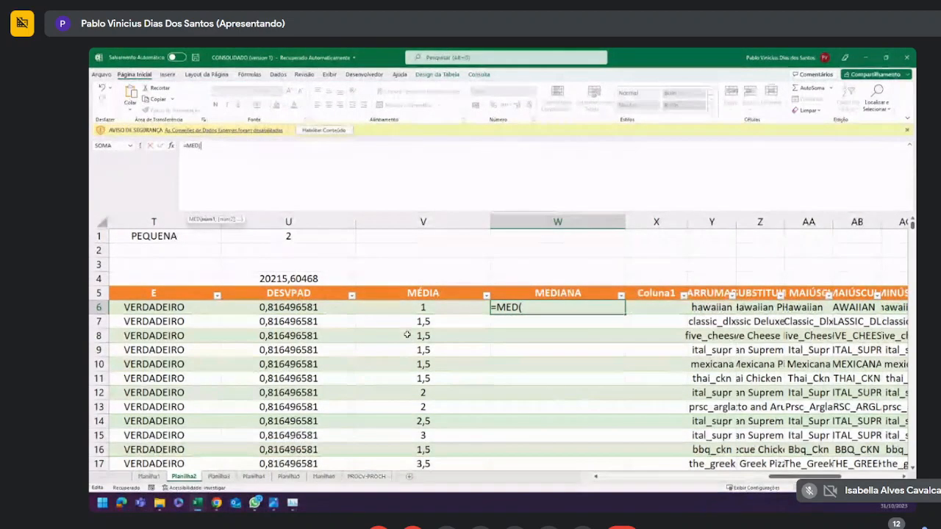
left_click(442, 289)
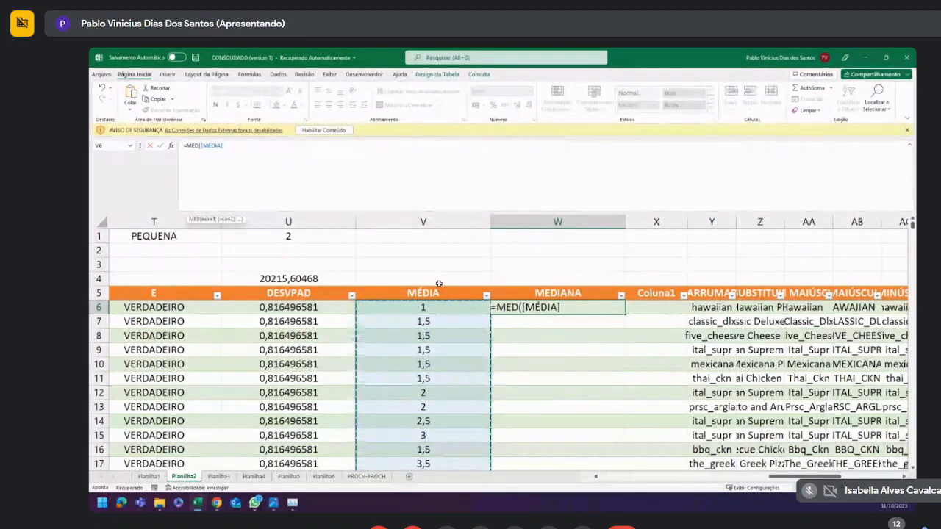
type(")")
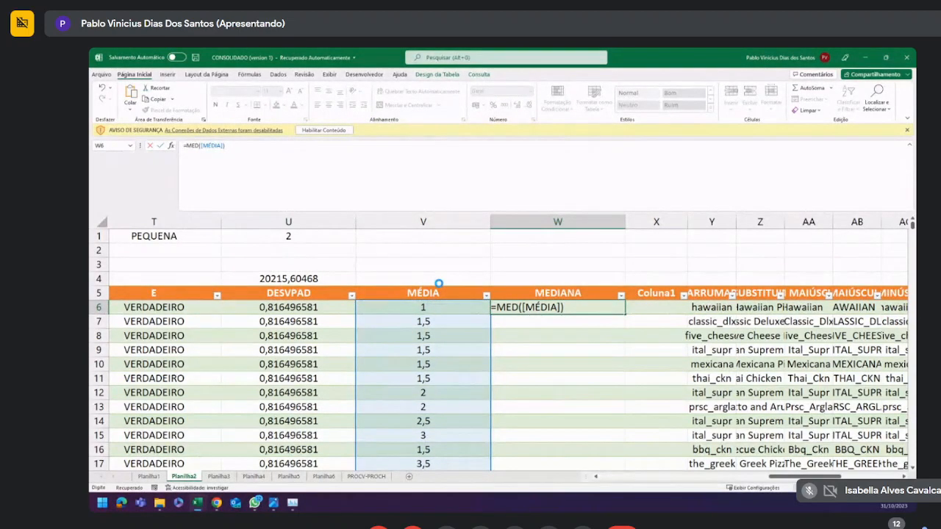
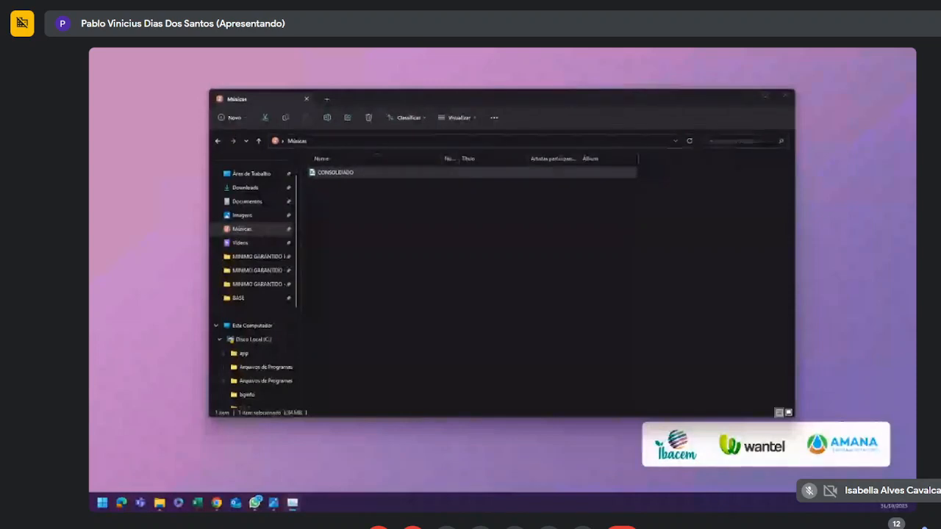
Reopen CONSOLIDADO from the Músicas folder in Excel, continue in the recovered version 1, and collapse the formula bar to one line.
double_click(355, 174)
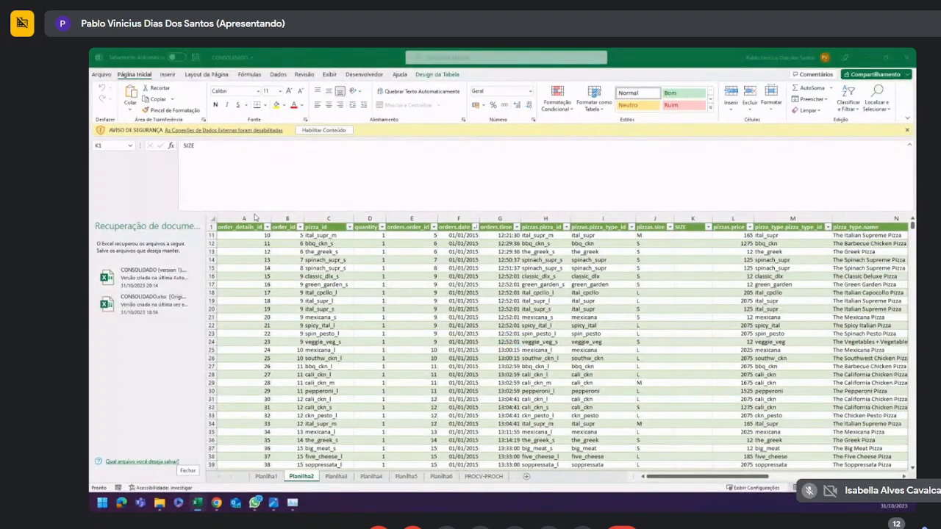
left_click(188, 470)
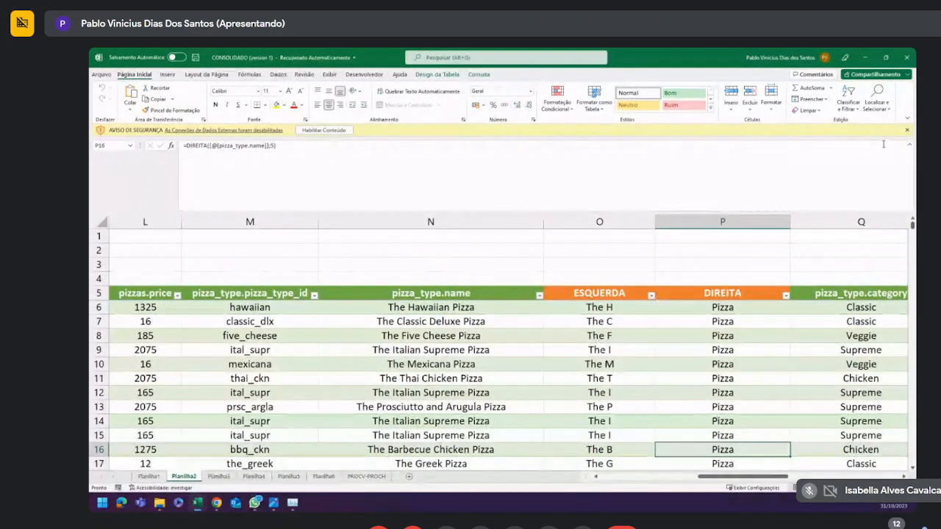
left_click_drag(805, 213, 800, 155)
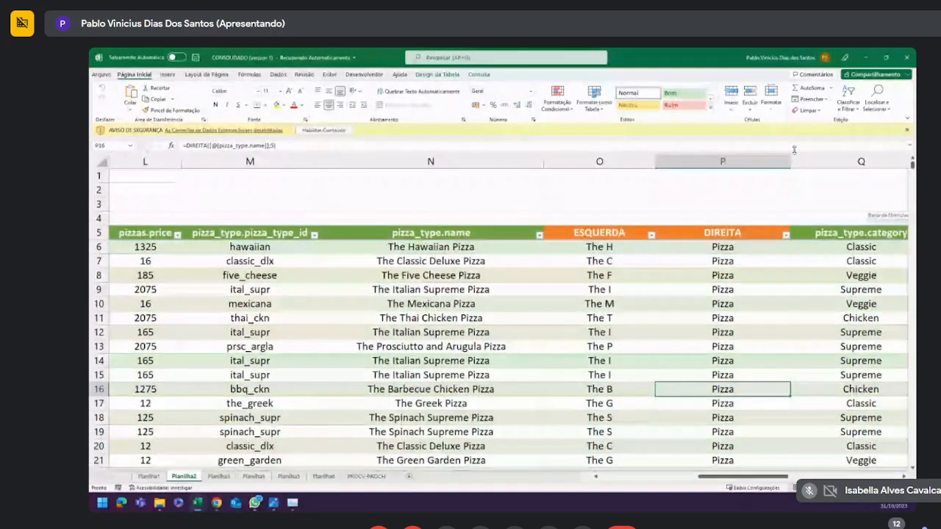
Insert two table columns between pizza_type.name and ESQUERDA.
left_click(625, 227)
left_click(625, 206)
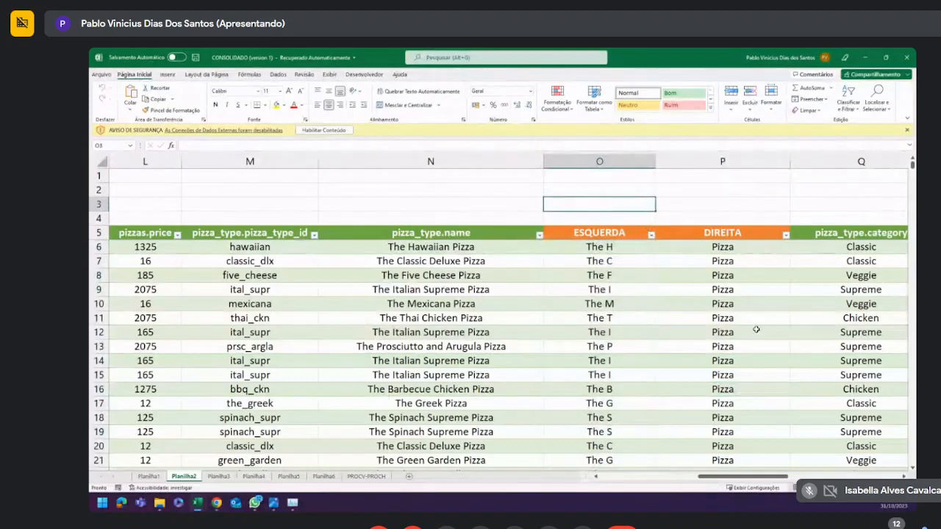
right_click(588, 232)
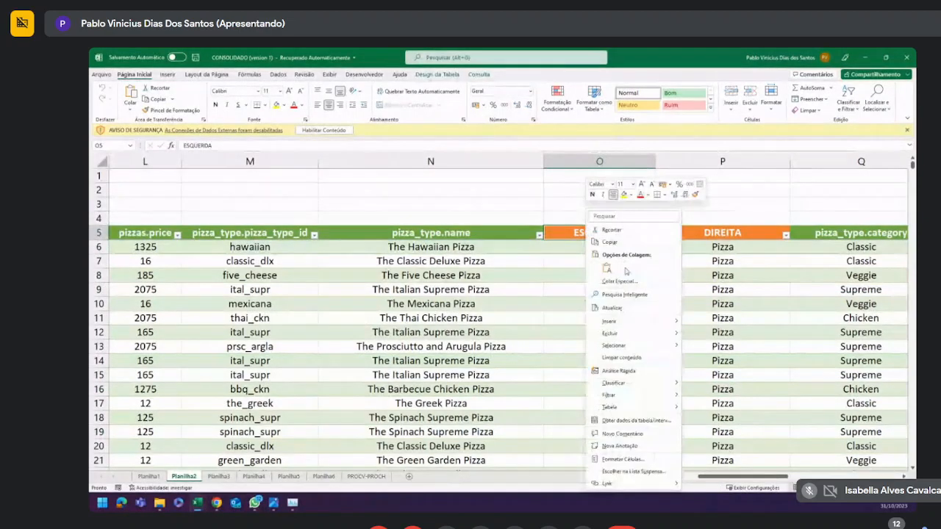
mouse_move(621, 321)
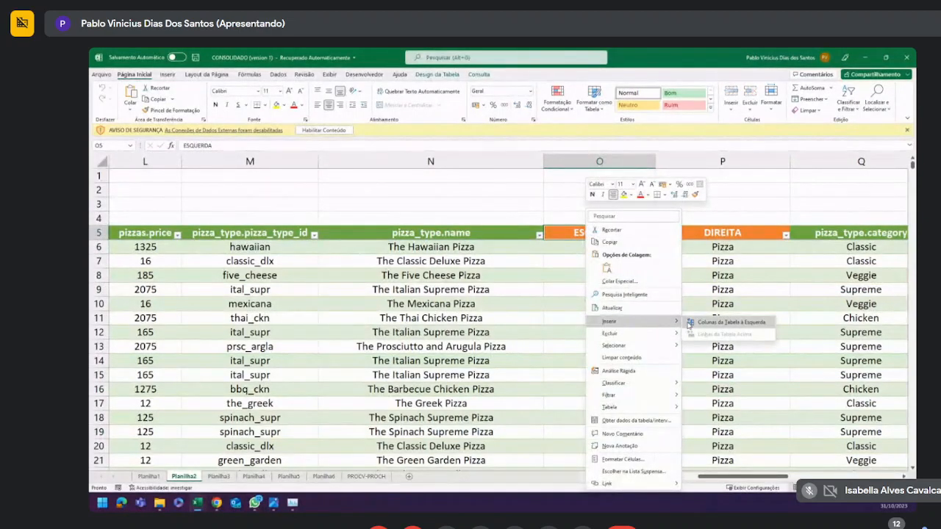
left_click(688, 325)
left_click(674, 228)
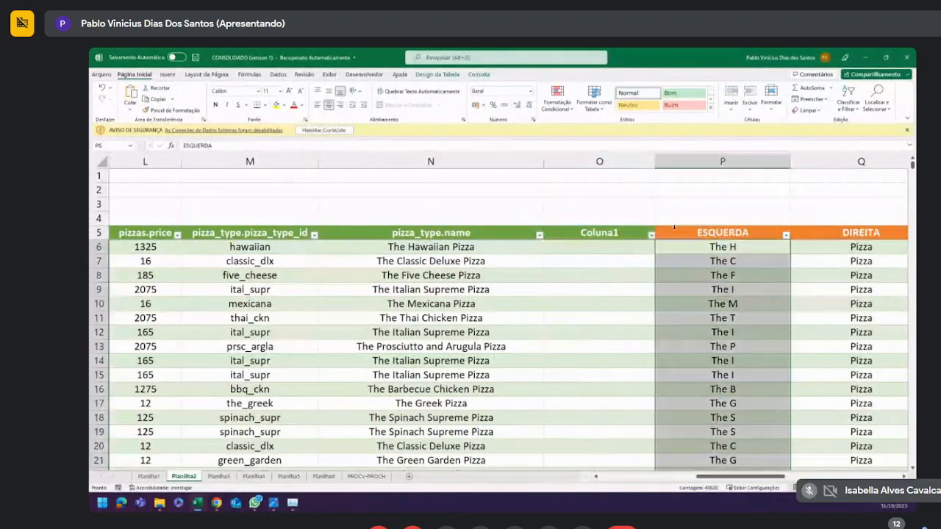
right_click(674, 231)
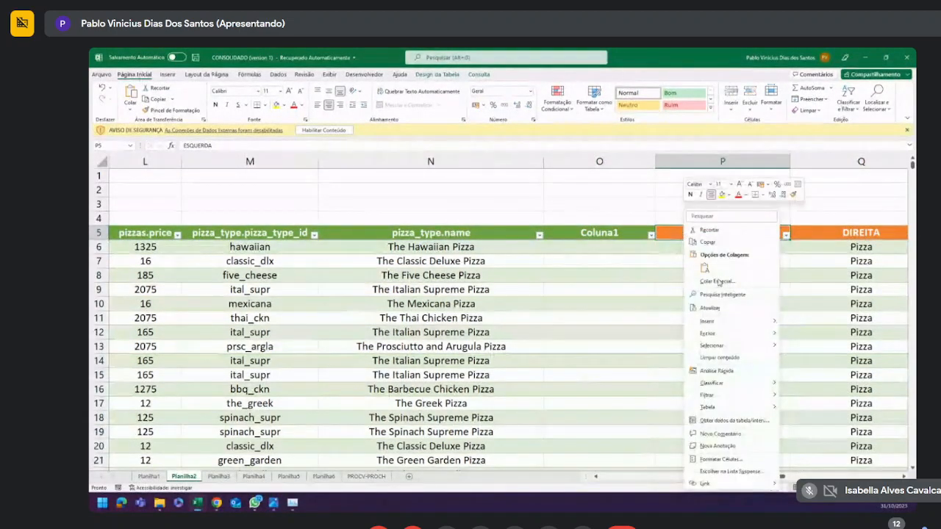
mouse_move(711, 324)
left_click(802, 323)
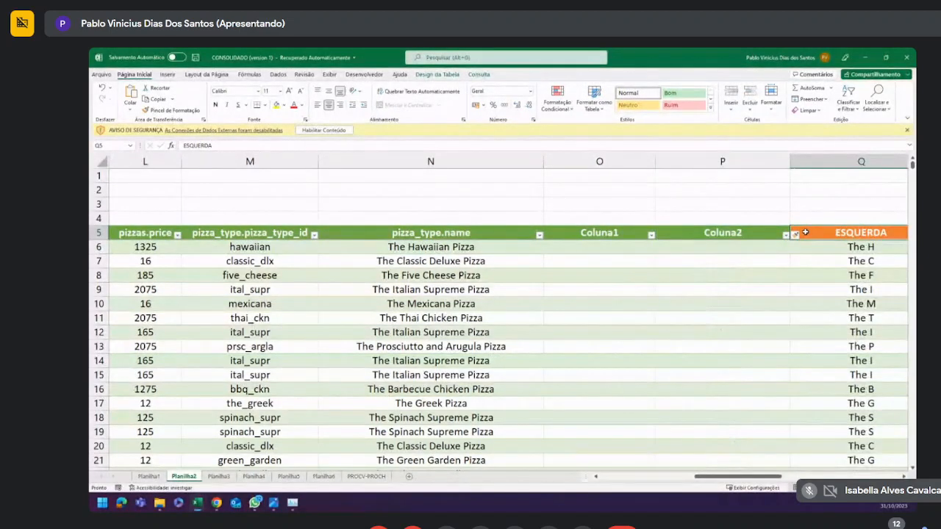
Copy the ESQUERDA header formatting onto the headers of the two new columns and name the first one SOMAR PRODUTO.
left_click(171, 109)
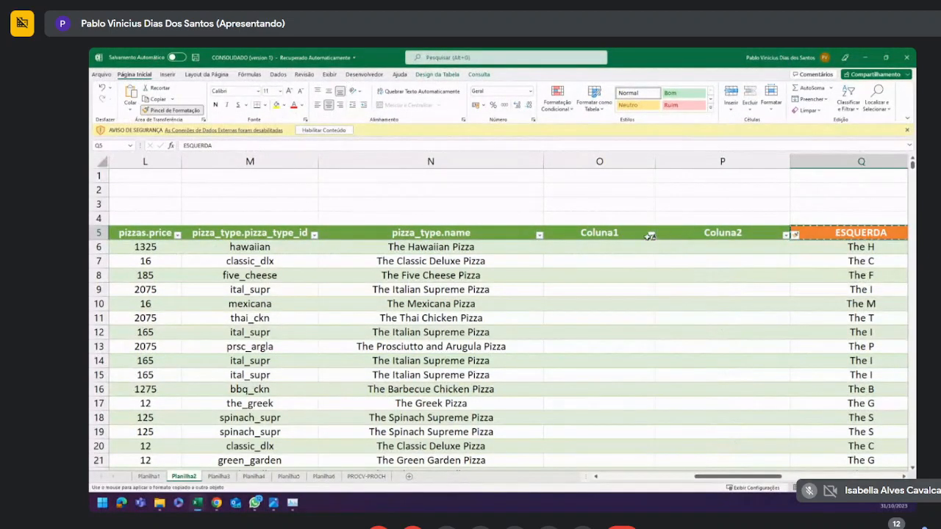
left_click_drag(650, 235, 709, 236)
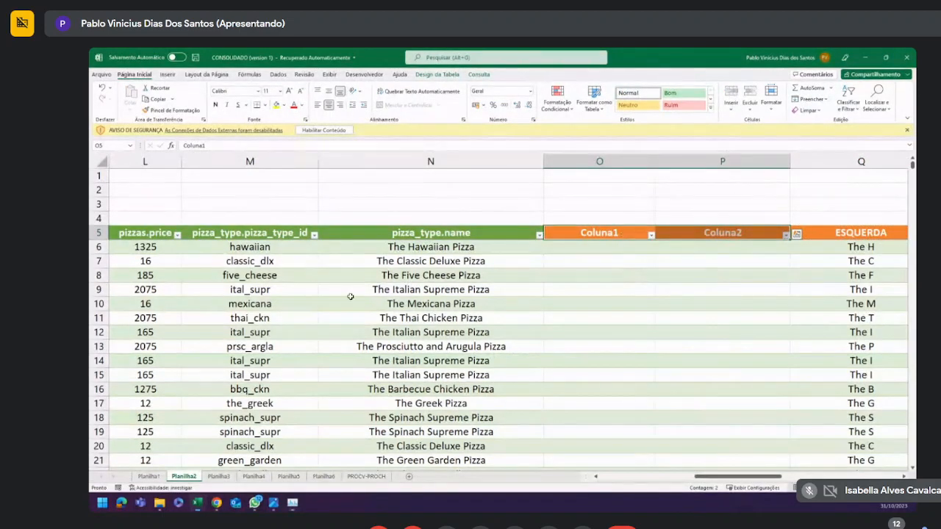
left_click(621, 232)
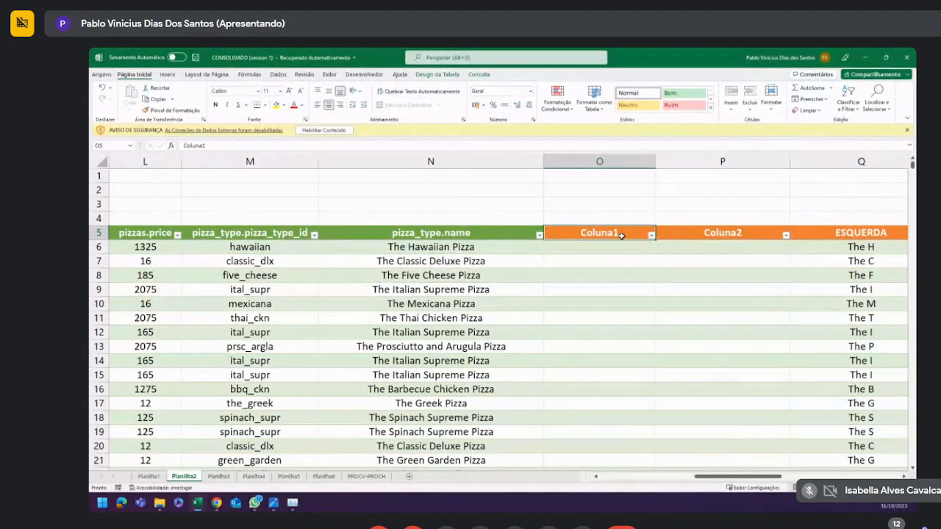
type("SOMAR")
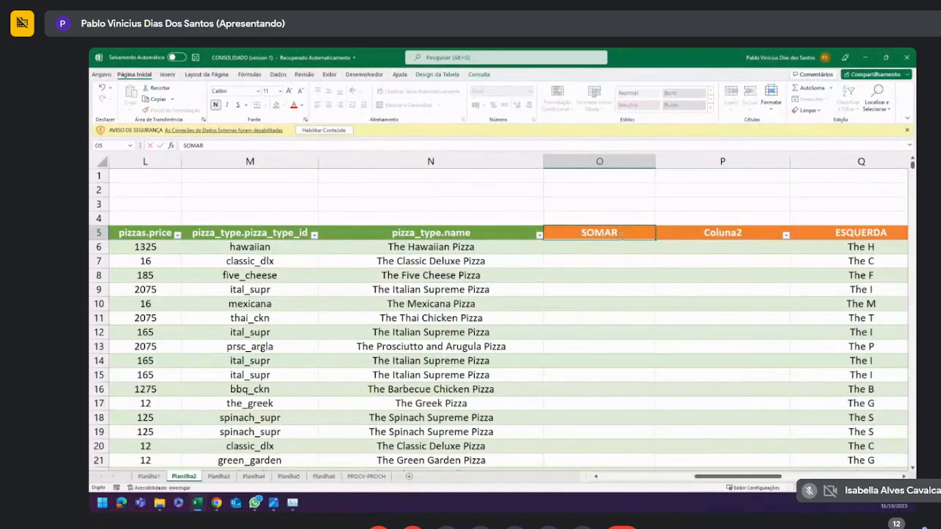
type(" PRODU")
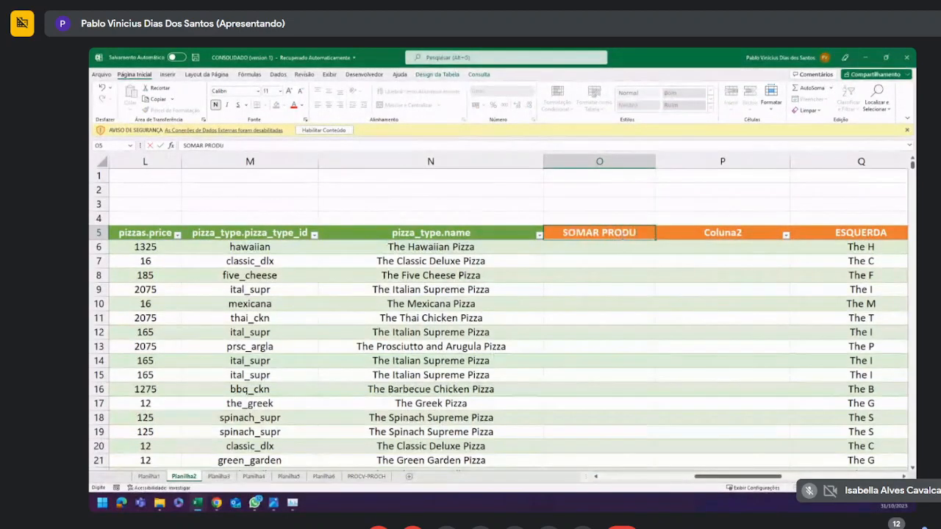
type("TO")
key("Return")
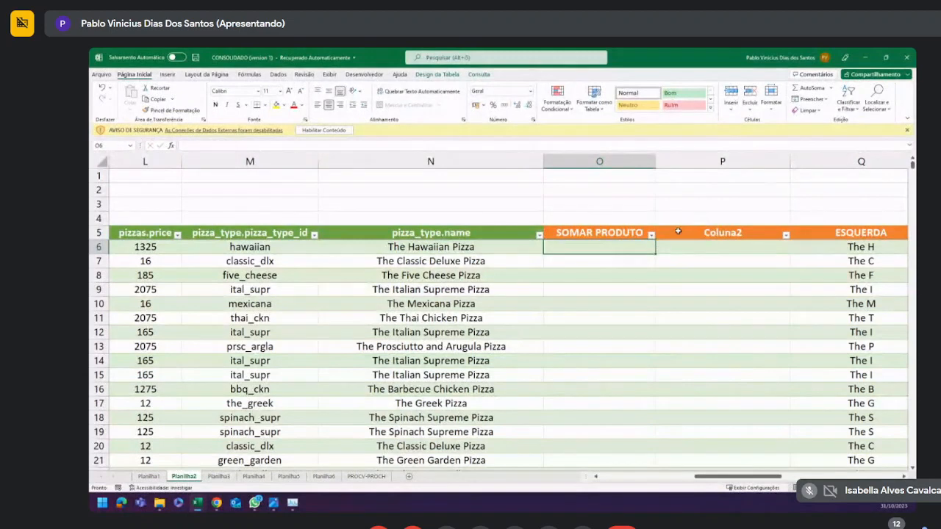
Examine the quantity and pizzas.price values in rows 6 and 7 as the factors for the sum of products.
left_click_drag(719, 477, 644, 452)
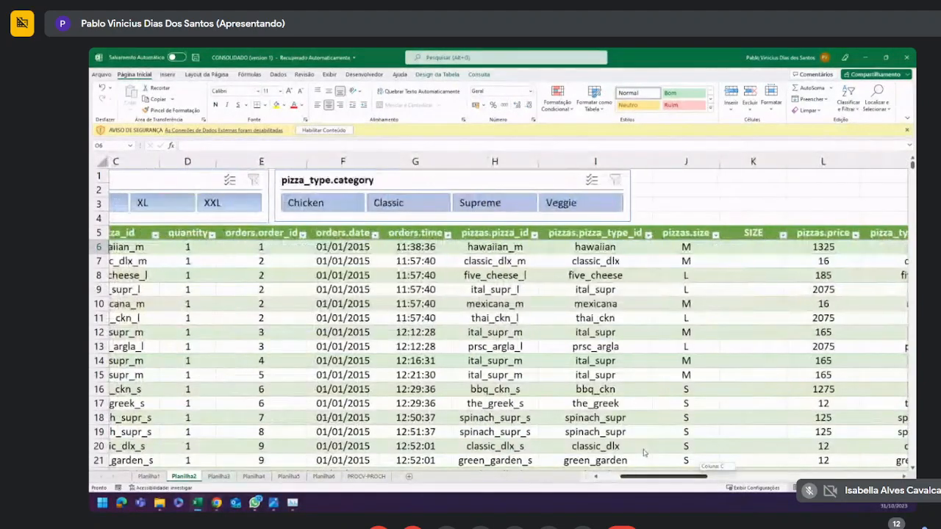
left_click(822, 247)
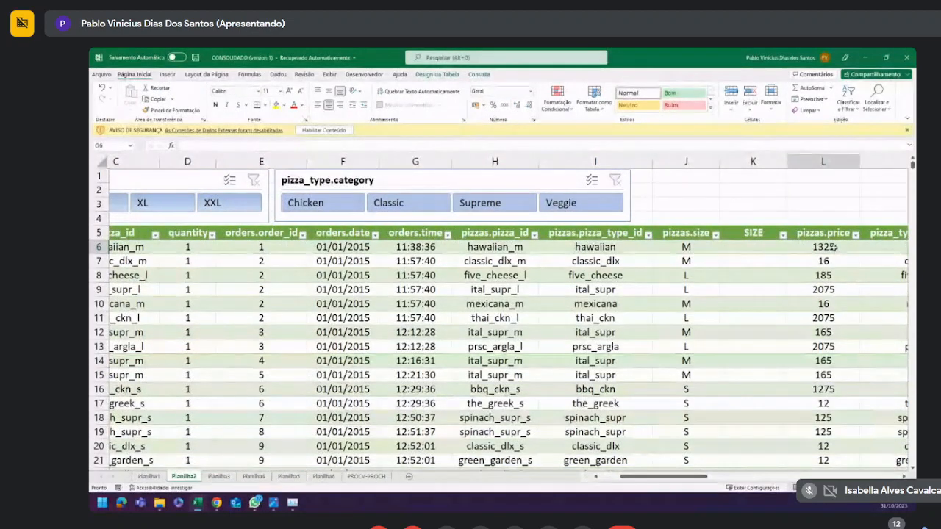
left_click_drag(829, 233, 823, 248)
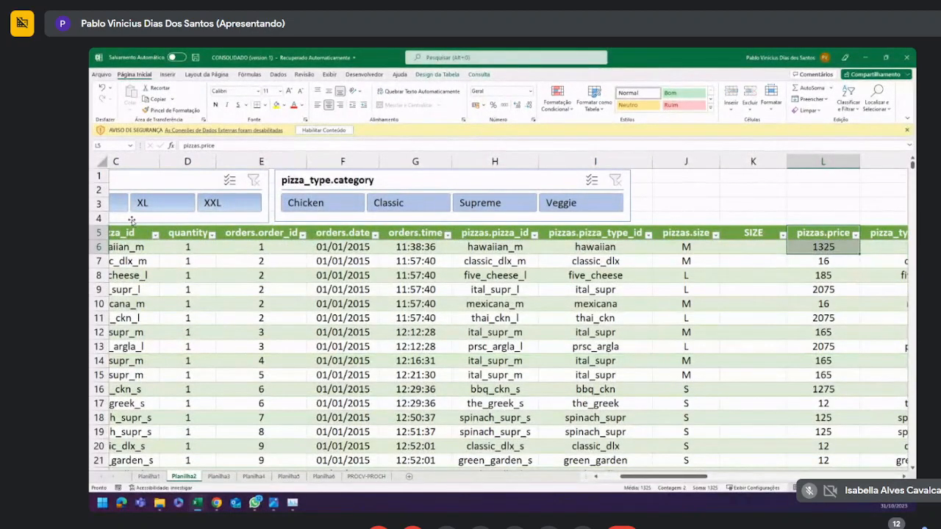
left_click_drag(188, 234, 184, 247)
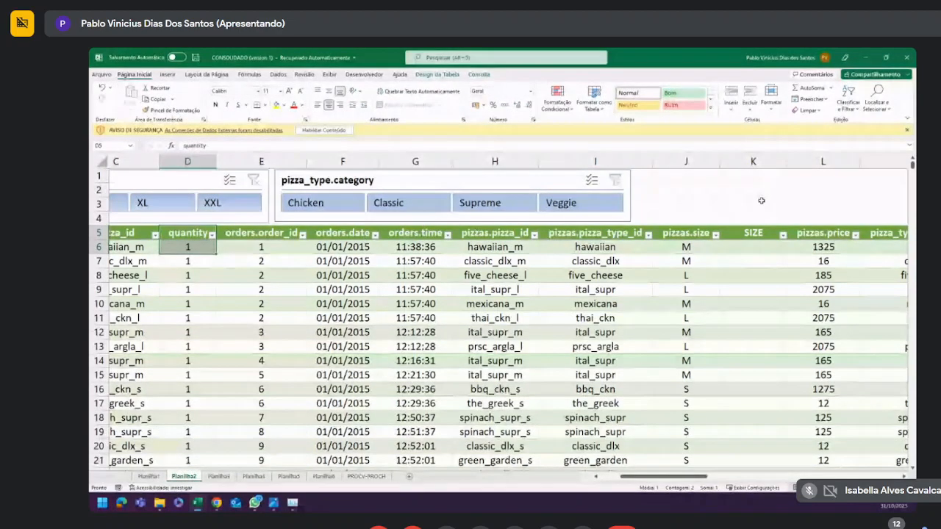
left_click(202, 247)
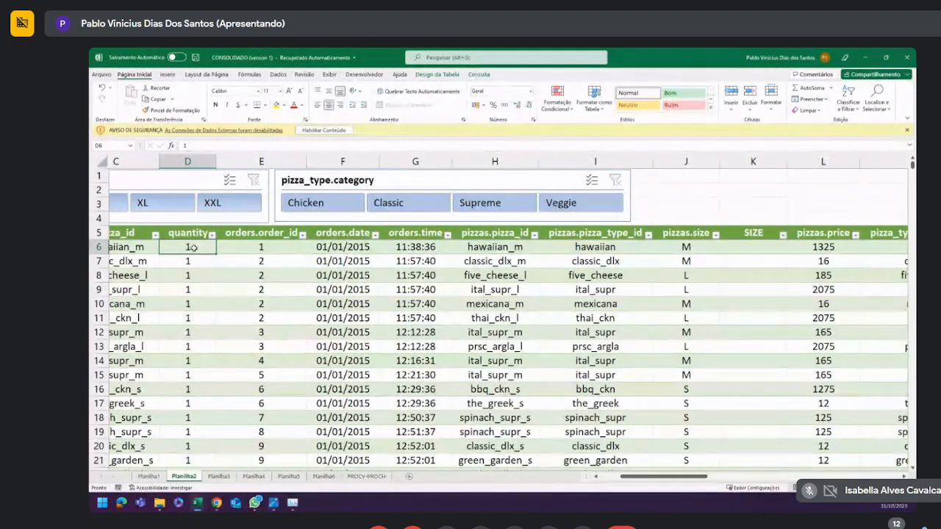
left_click(820, 247)
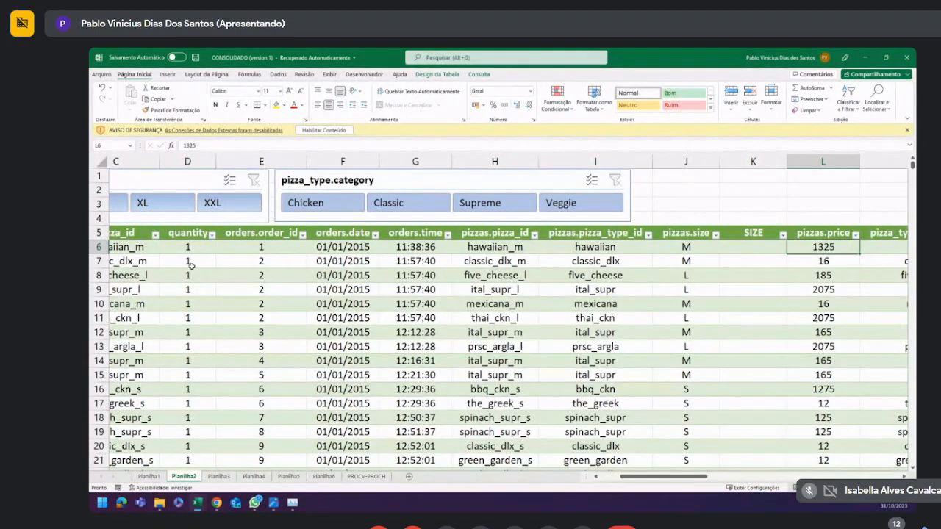
key("Down")
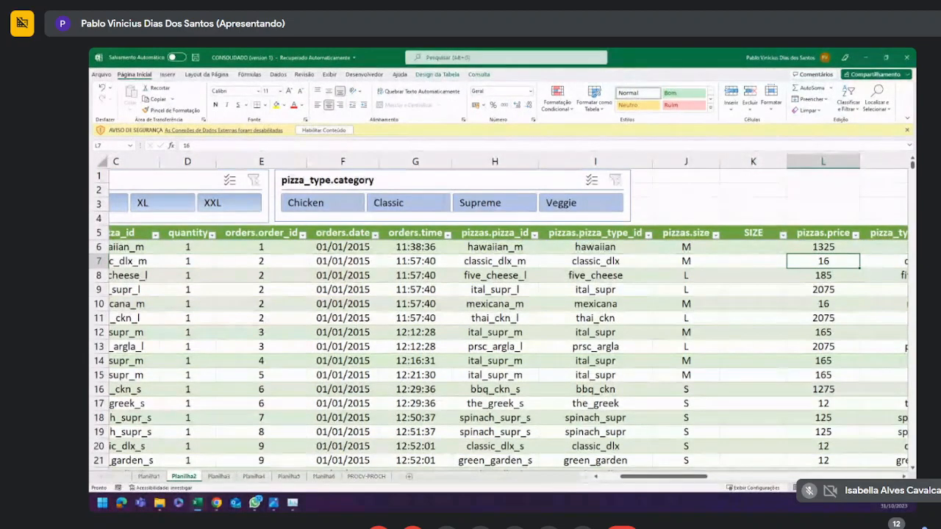
Calculate the sum of products of the pizzas.price and quantity columns with SOMARPRODUTO in O4, above the SOMAR PRODUTO header.
scroll(728, 446, "right", 2)
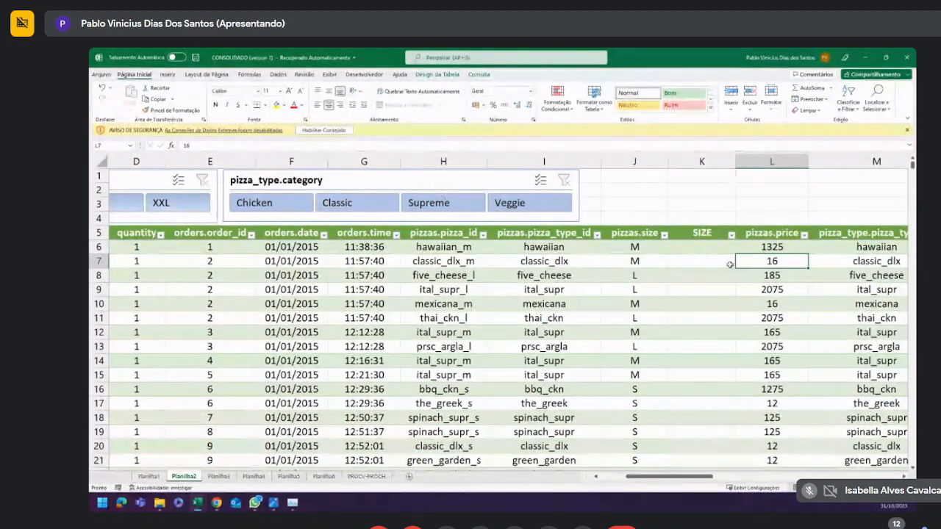
left_click(832, 219)
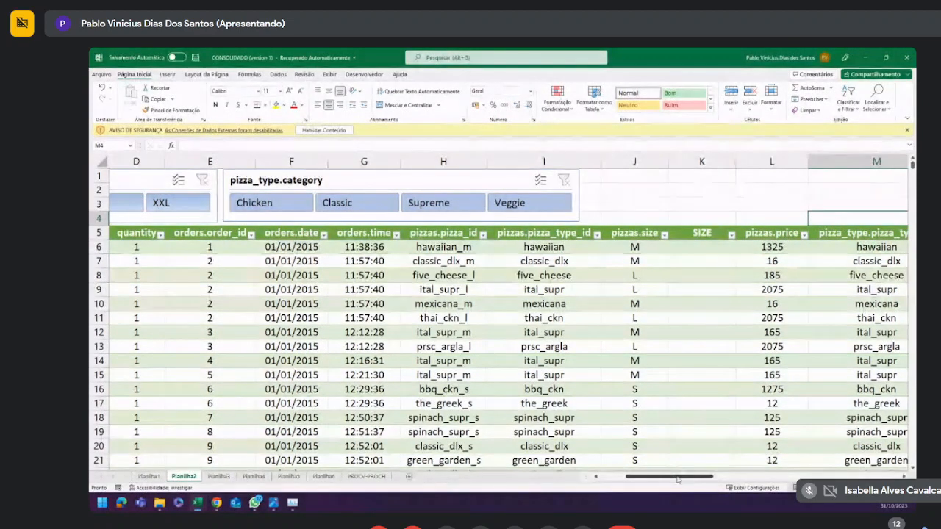
left_click_drag(677, 479, 741, 482)
left_click(676, 220)
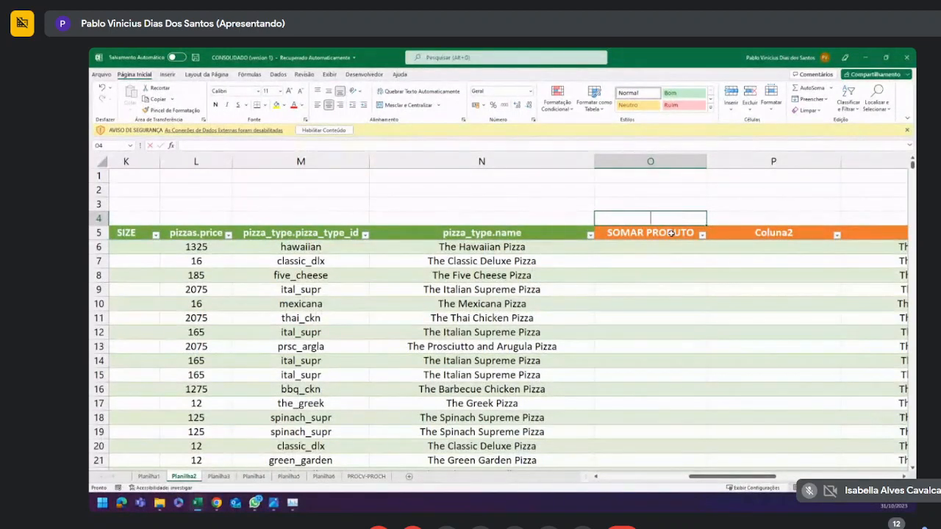
type("=")
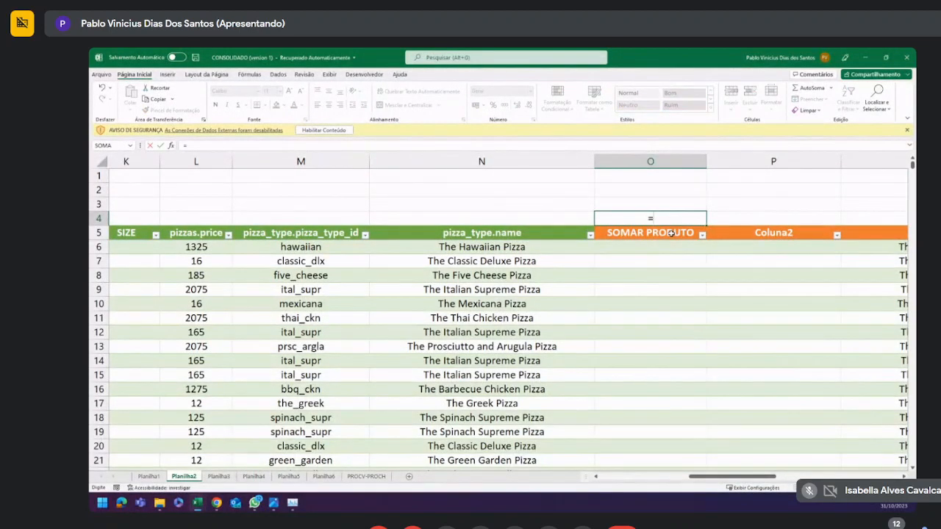
type("SOMAR")
key("Tab")
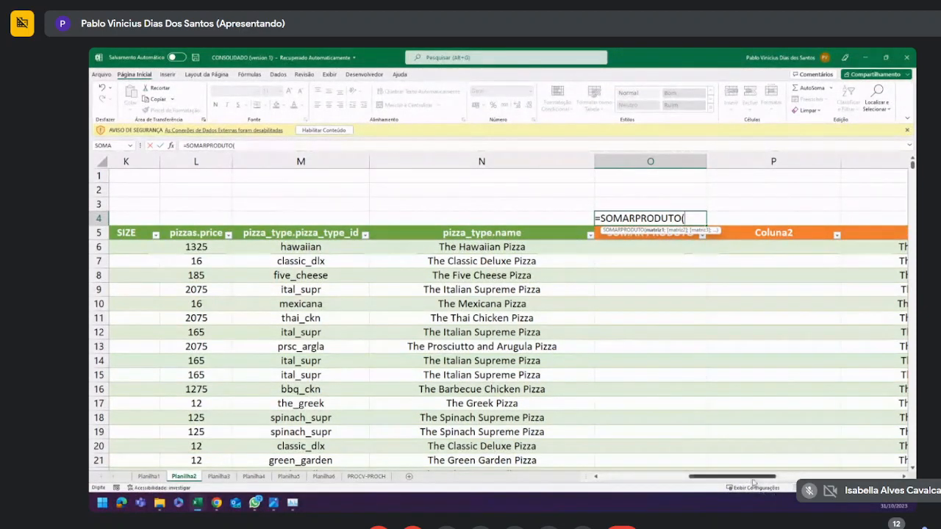
left_click_drag(750, 476, 730, 478)
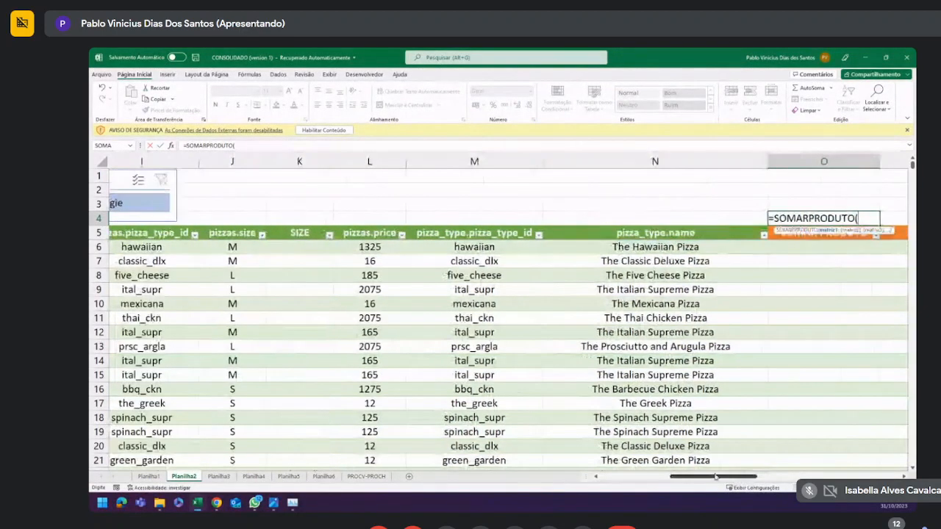
left_click(384, 226)
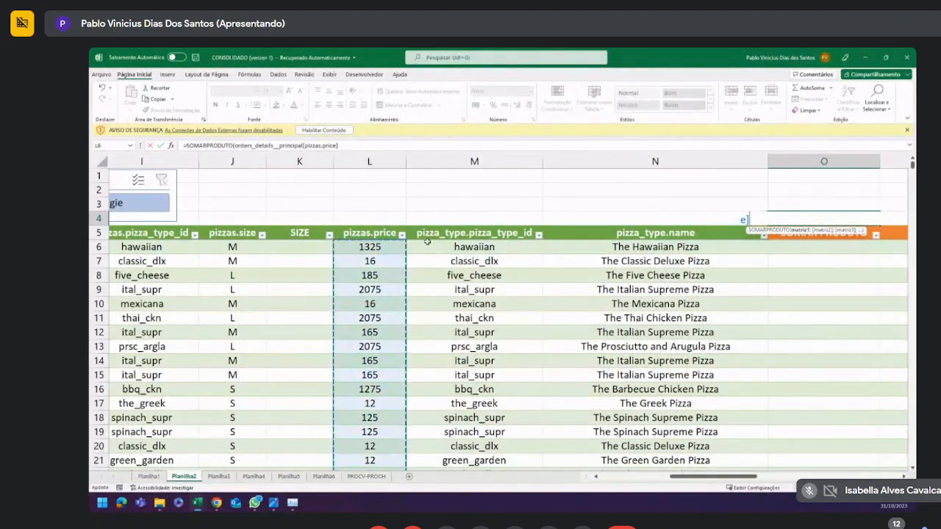
type(";")
left_click_drag(689, 478, 640, 478)
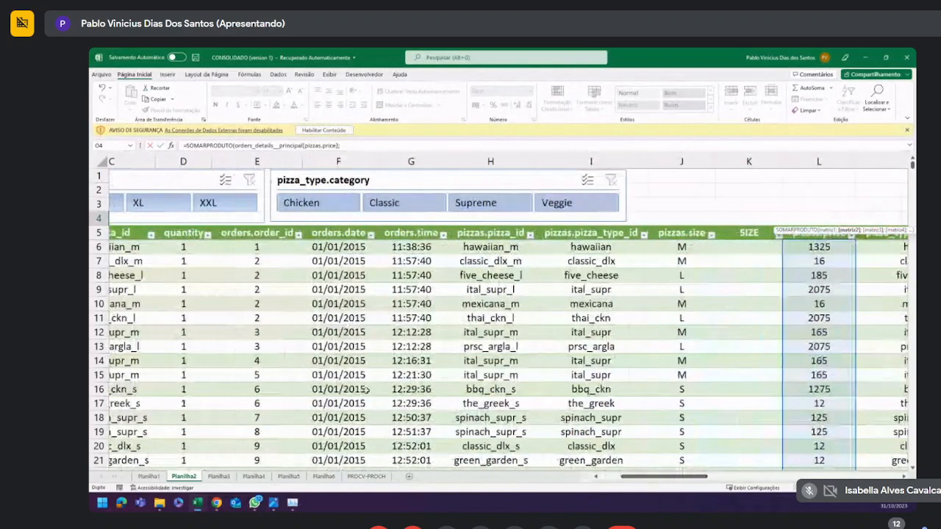
left_click(193, 226)
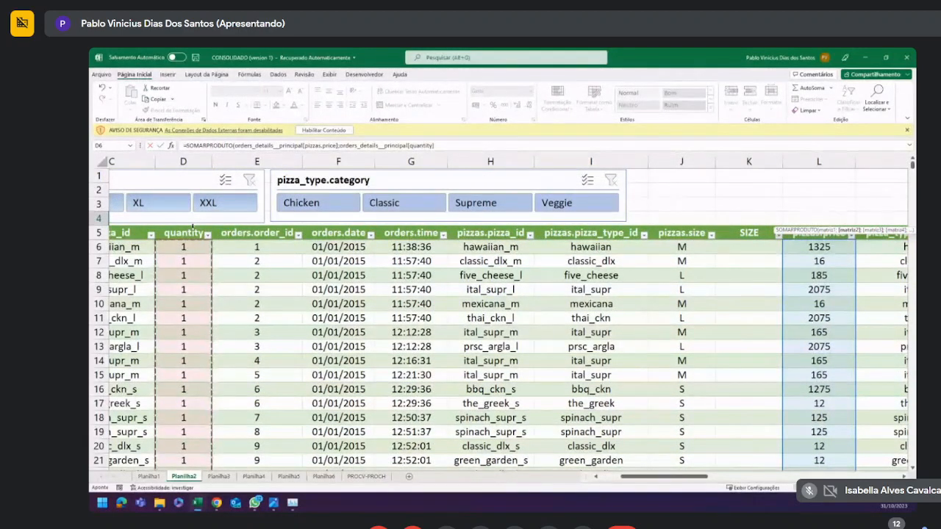
key("Return")
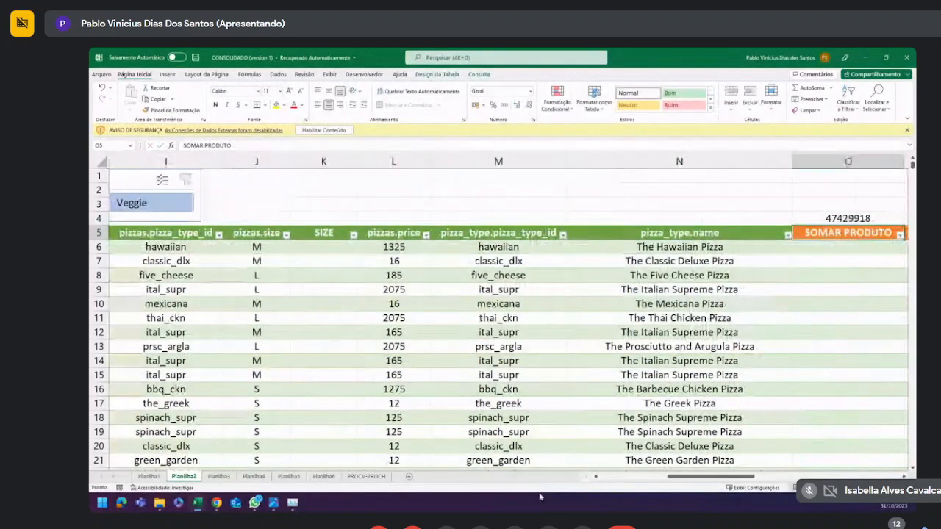
Review the SOMARPRODUTO formula in O4 and compare its result with the plain sum of the pizzas.price column.
left_click_drag(727, 477, 745, 477)
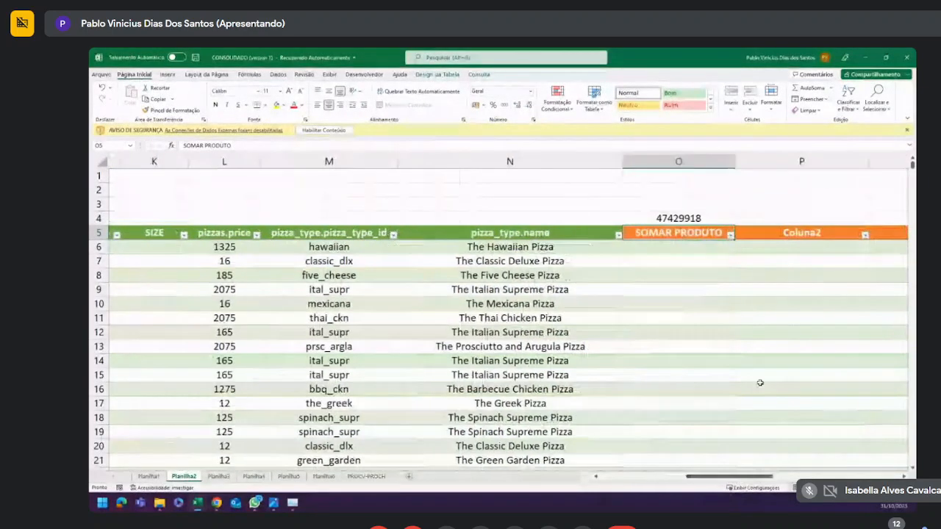
left_click(703, 220)
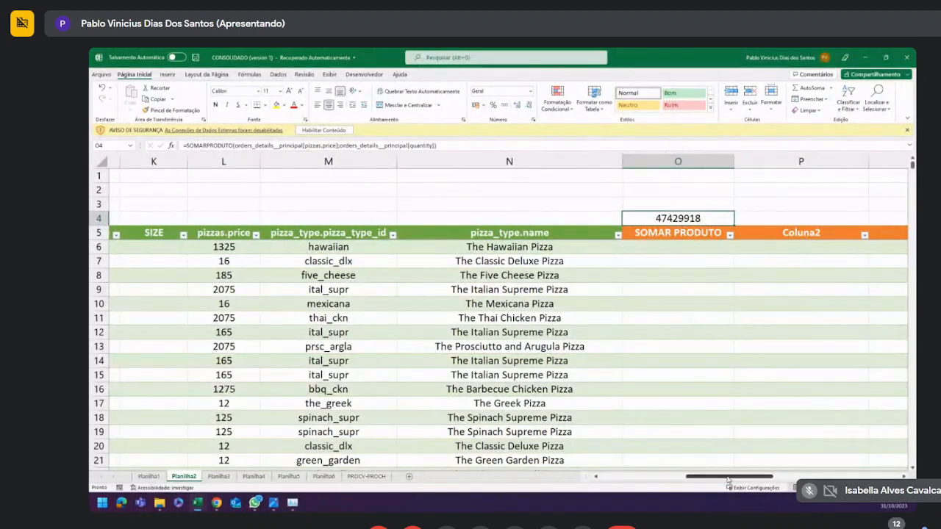
left_click_drag(728, 477, 700, 477)
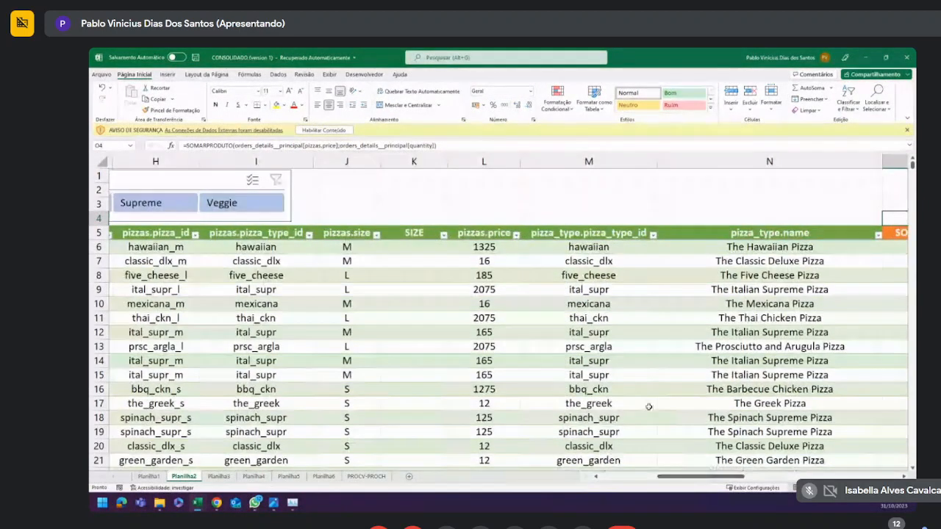
left_click(488, 244)
left_click(486, 226)
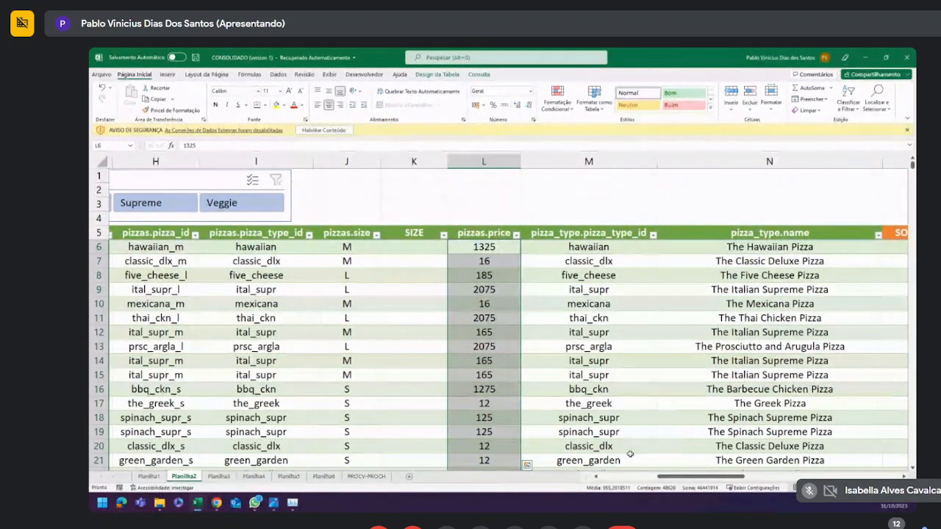
left_click_drag(680, 477, 762, 479)
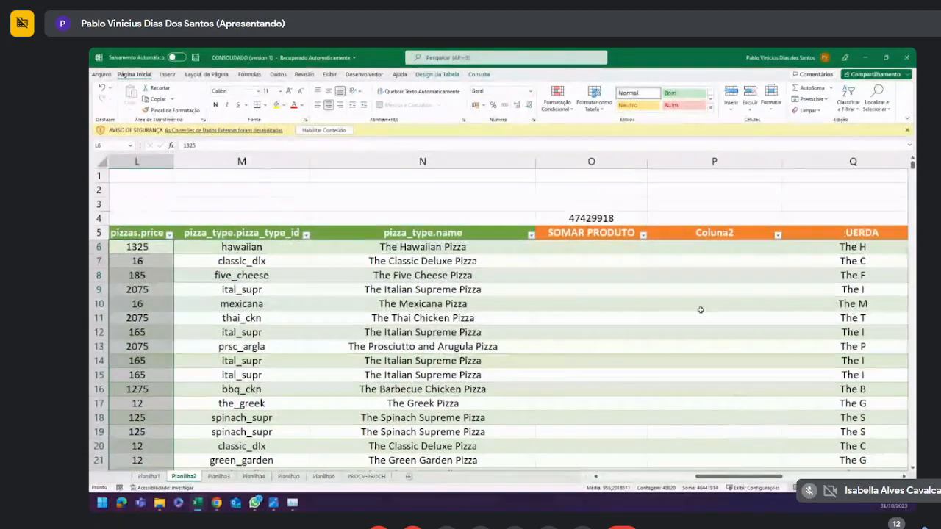
left_click(601, 218)
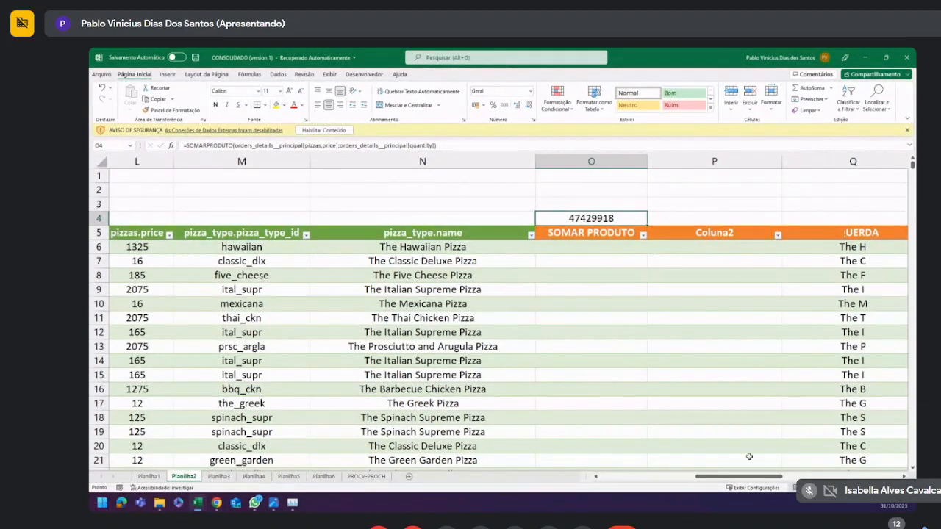
left_click_drag(735, 477, 742, 476)
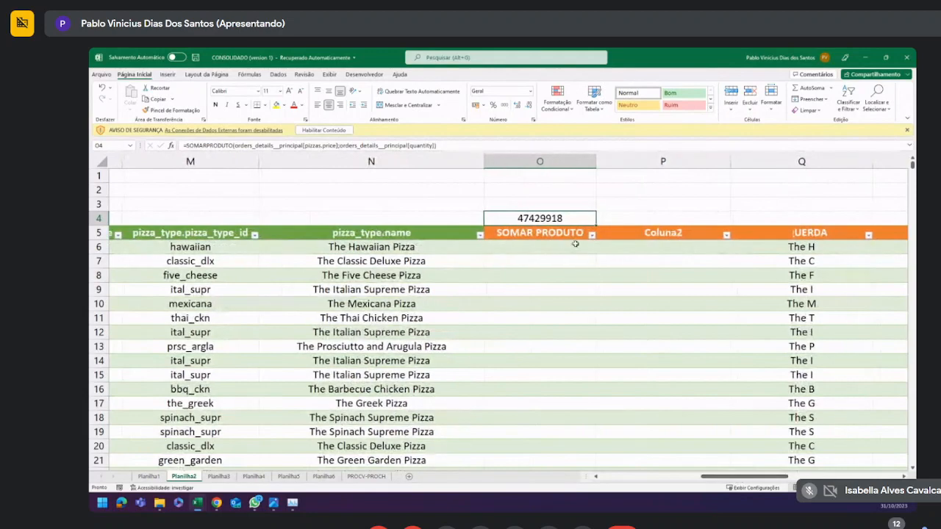
left_click(599, 204)
left_click(555, 197)
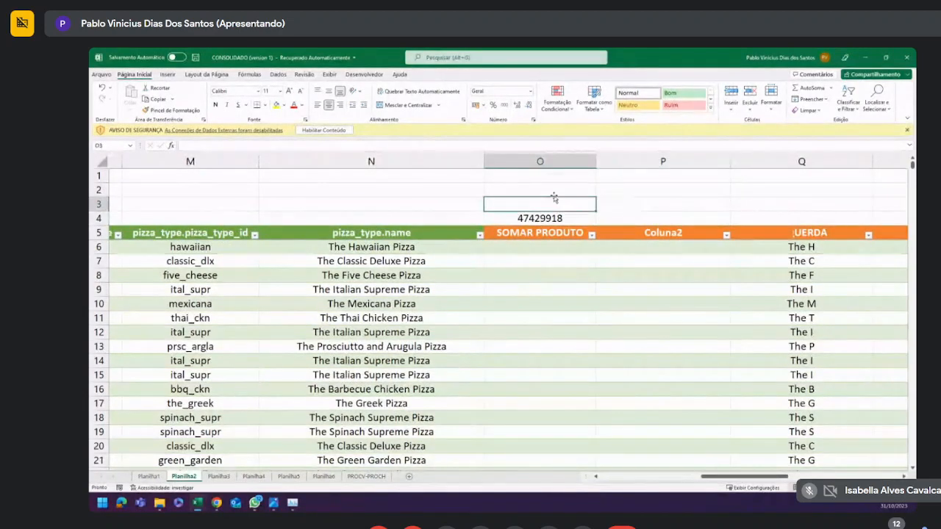
left_click(548, 189)
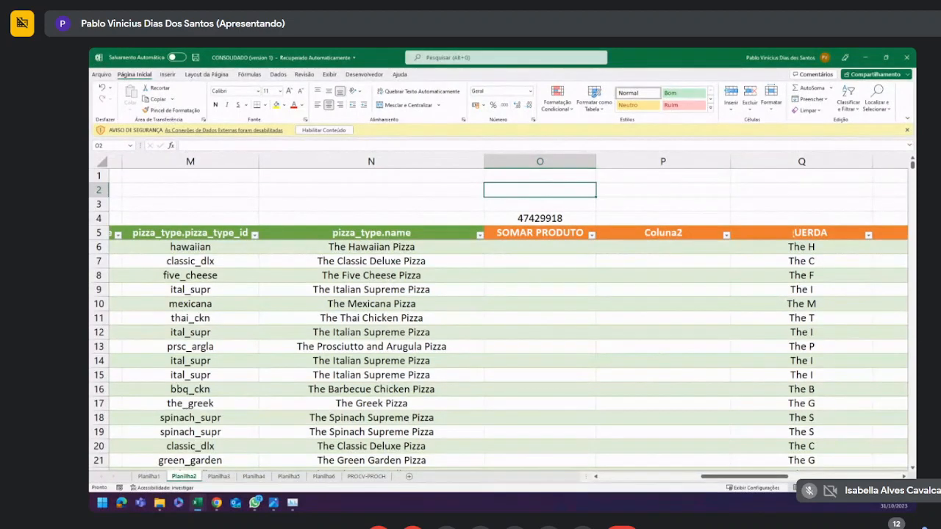
key("alt+Tab")
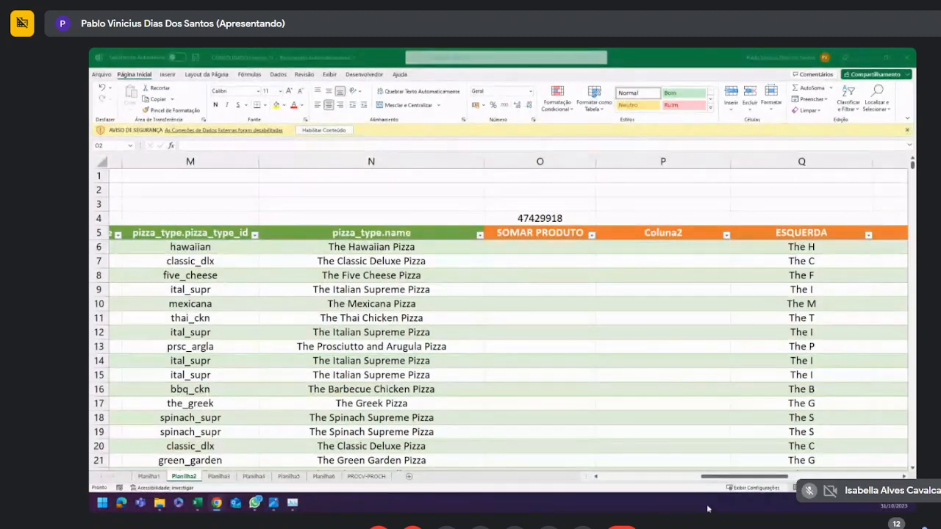
Rename the Coluna2 header as ARREDONDAMENTO.
left_click(673, 235)
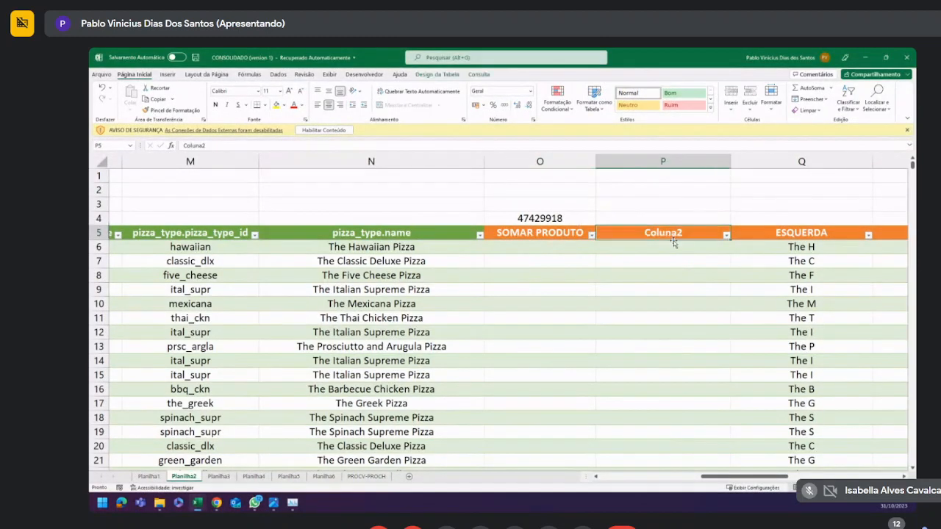
type("ARRE")
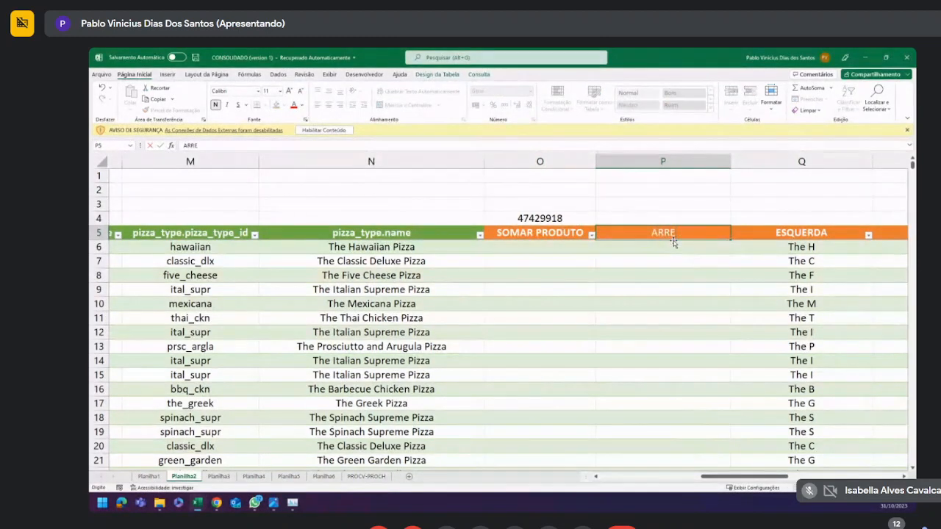
type("DONDA")
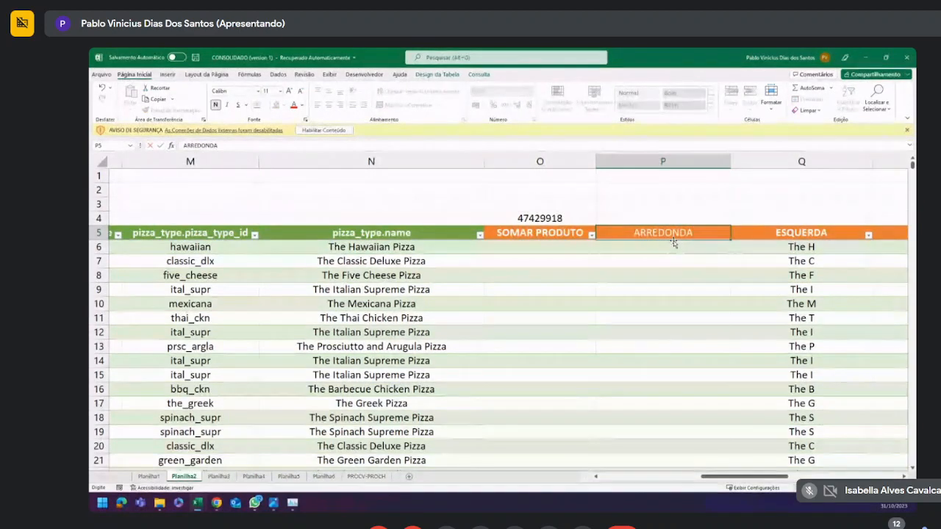
type("MENTO")
key("Return")
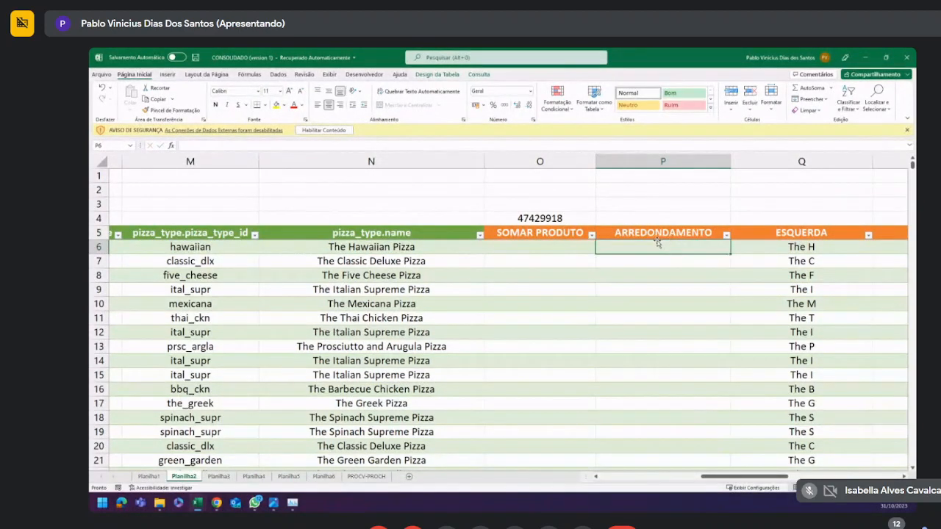
Enter the sample decimals 3,8, 3,9, 3,1 and 0,5 in cells O6 to O9 of the SOMAR PRODUTO column.
mouse_move(725, 478)
left_mouse_down()
mouse_move(611, 477)
mouse_move(840, 473)
mouse_move(723, 478)
left_mouse_up()
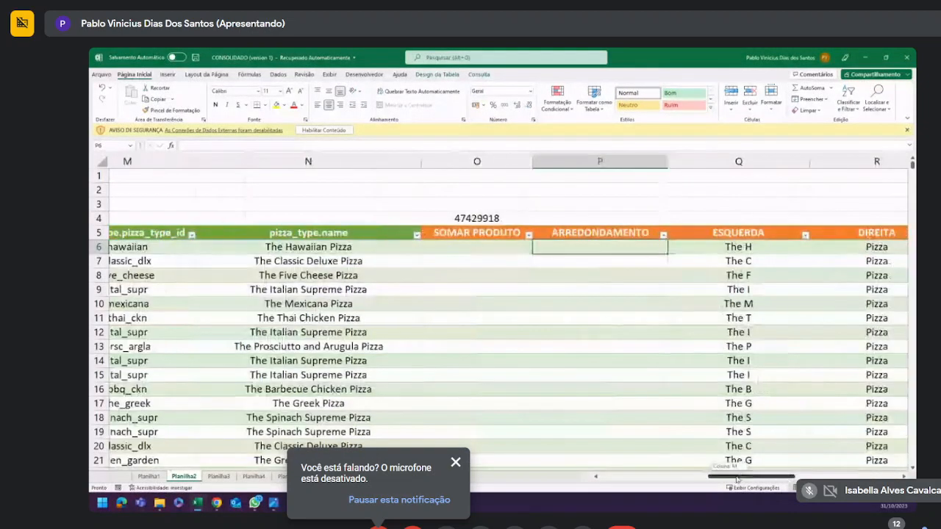
left_click(513, 247)
type("3,")
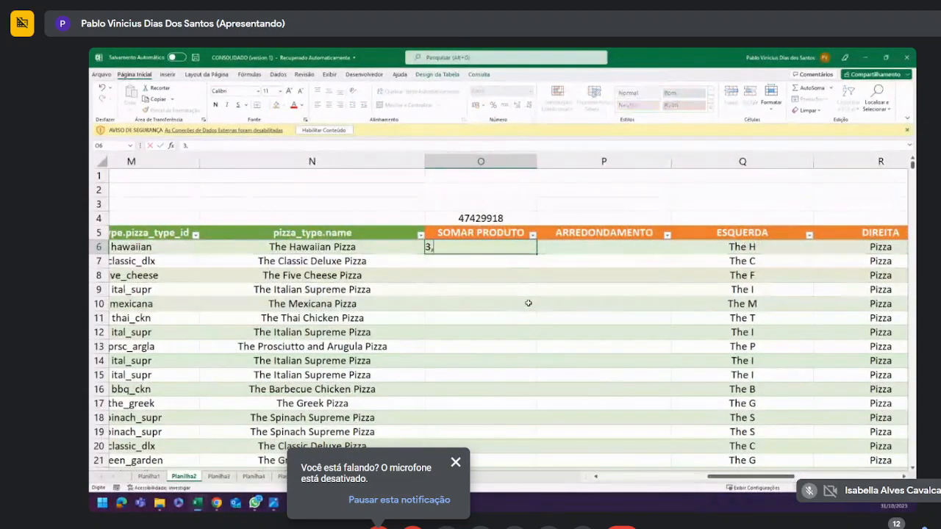
type("8")
key("Return")
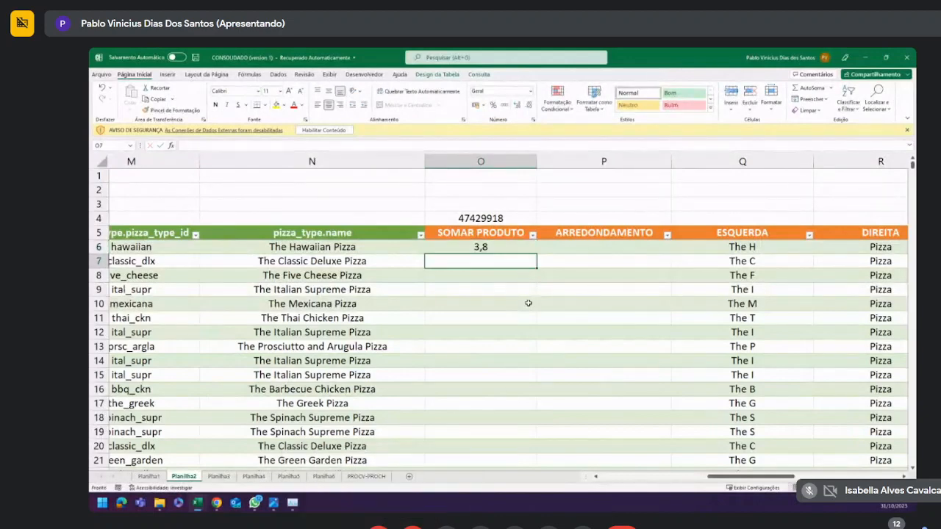
type("3,9")
key("Return")
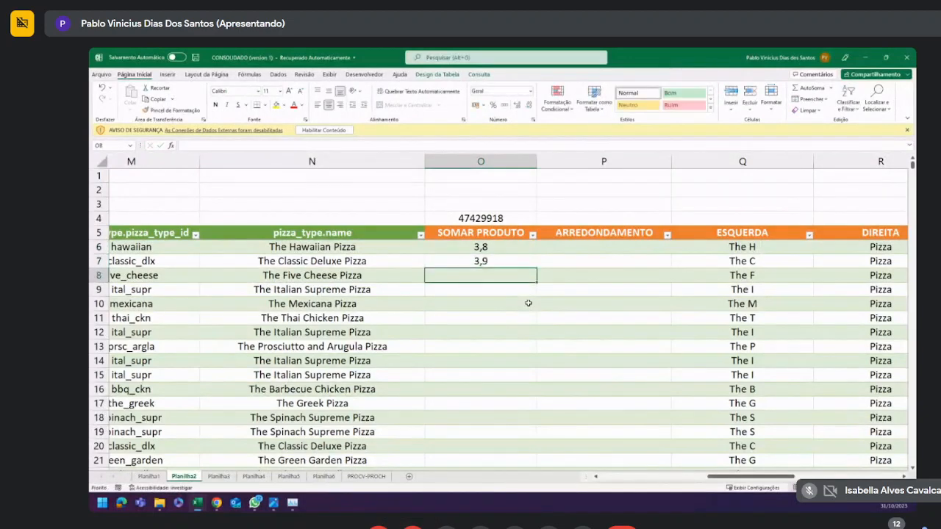
type("3,1")
key("Return")
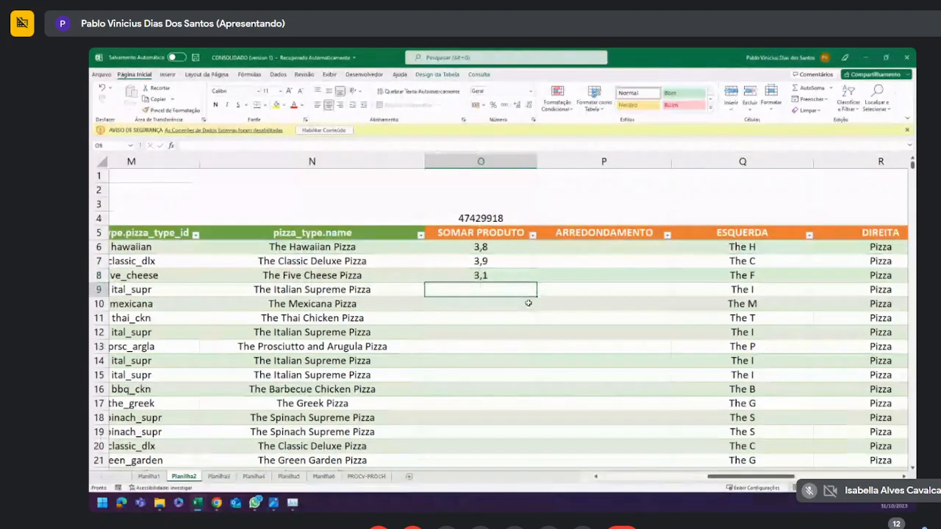
type(",5")
key("Return")
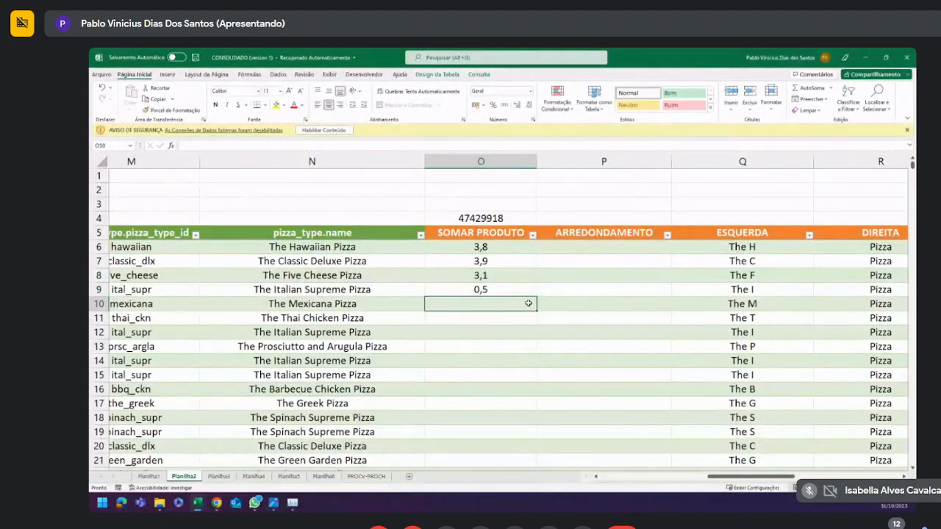
left_click(642, 307)
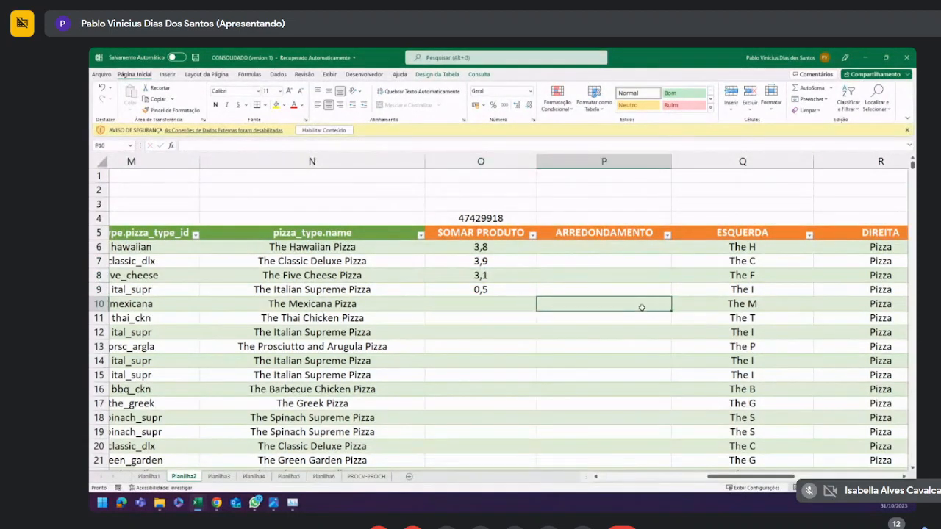
left_click(623, 248)
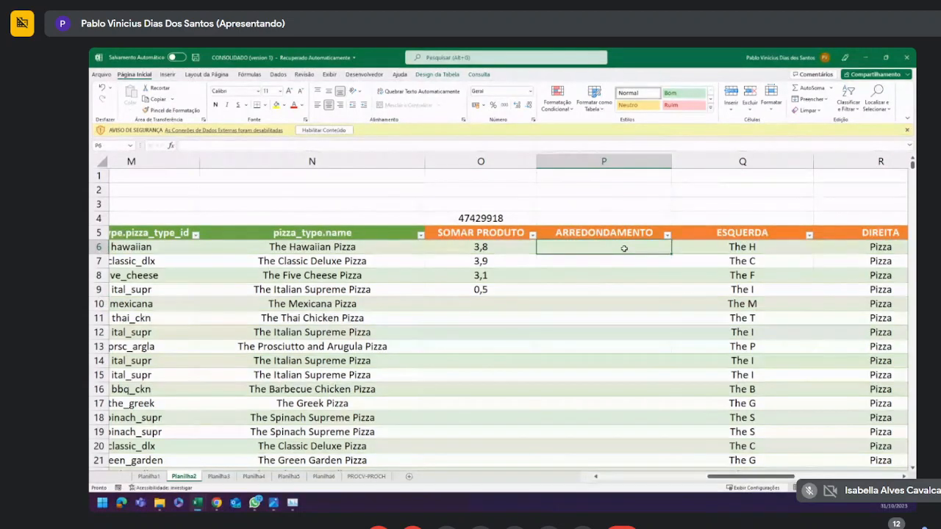
type("=ARR")
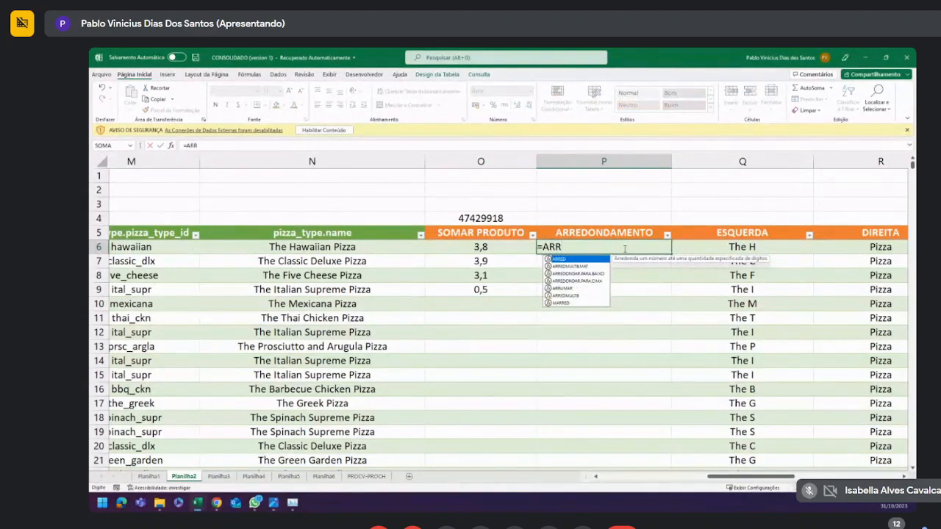
key("Tab")
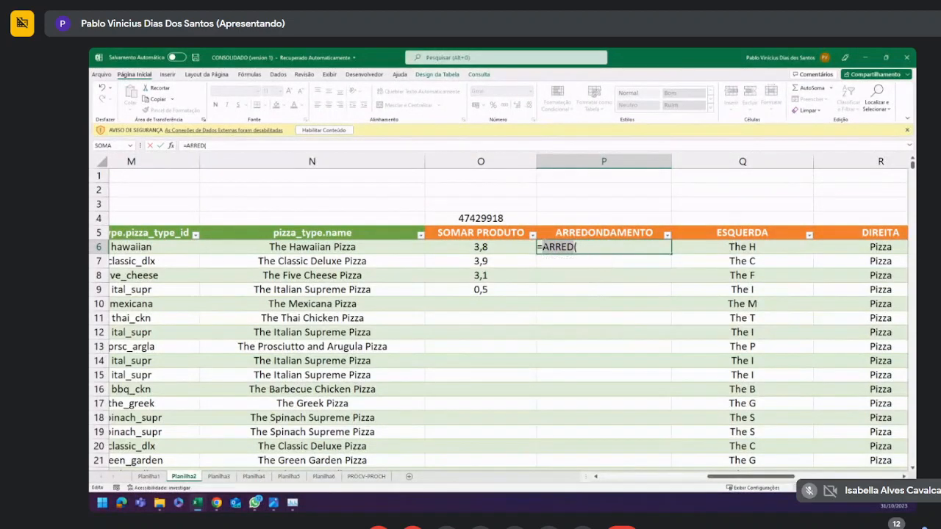
left_click(586, 247)
left_click(278, 144)
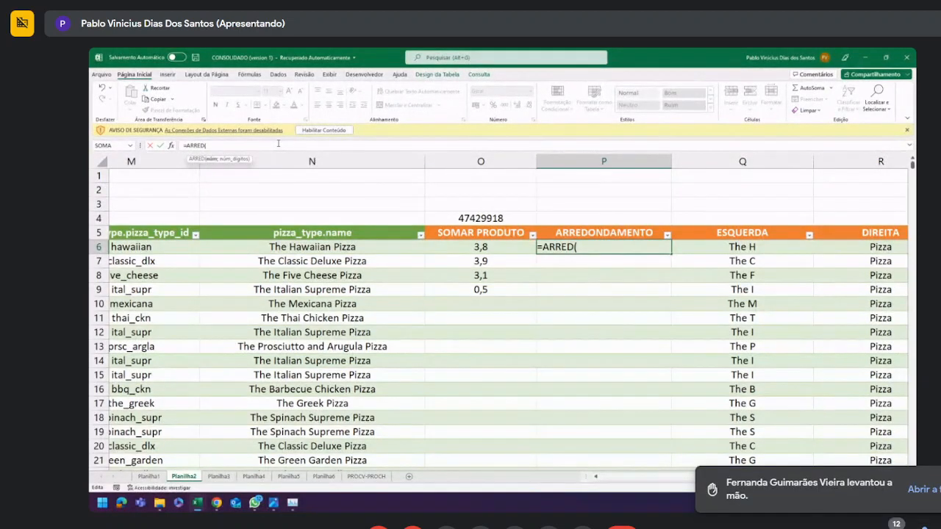
key("alt+Tab")
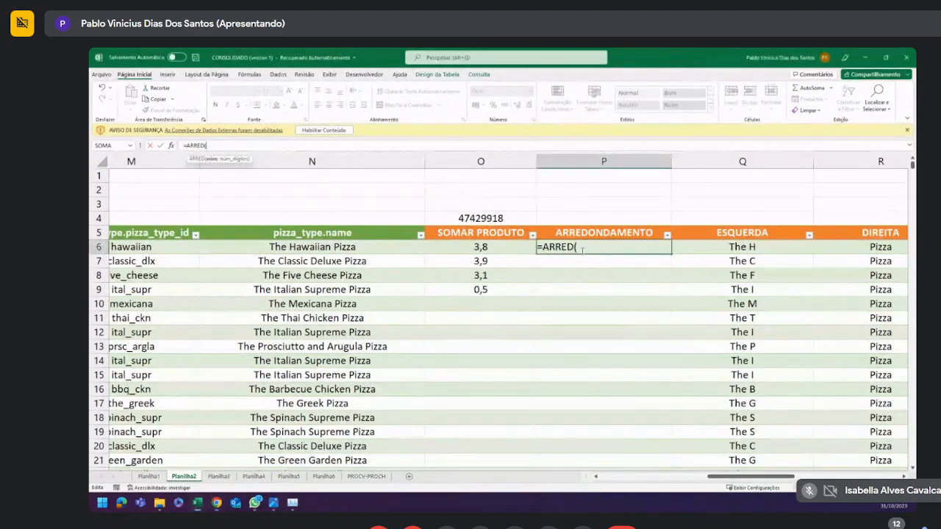
key("Escape")
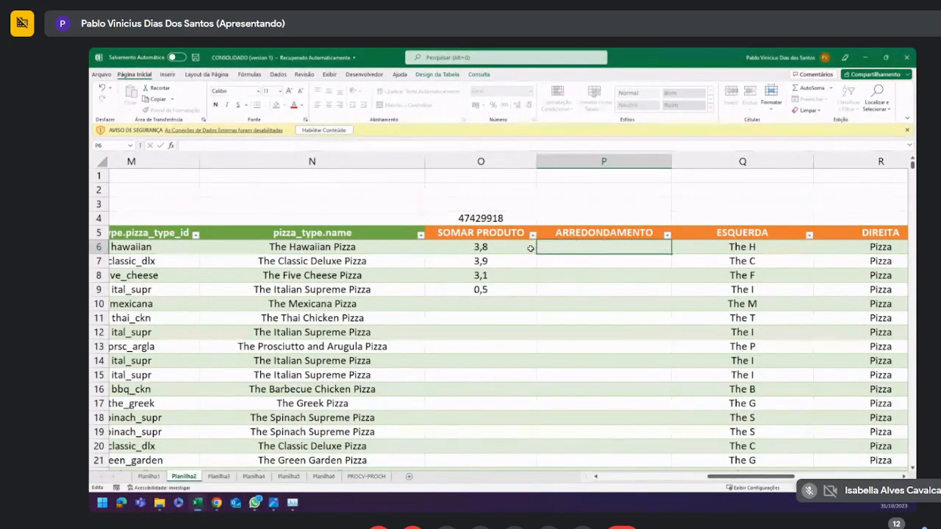
Move the sample decimals from O6:O9 to P1:P4 above the ARREDONDAMENTO header and clear the original cells.
left_click(489, 218)
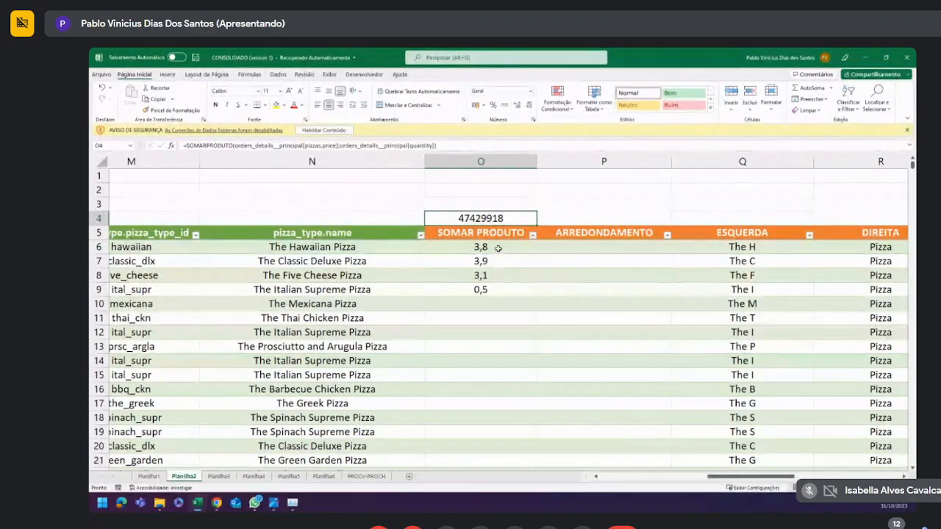
left_click_drag(483, 247, 489, 290)
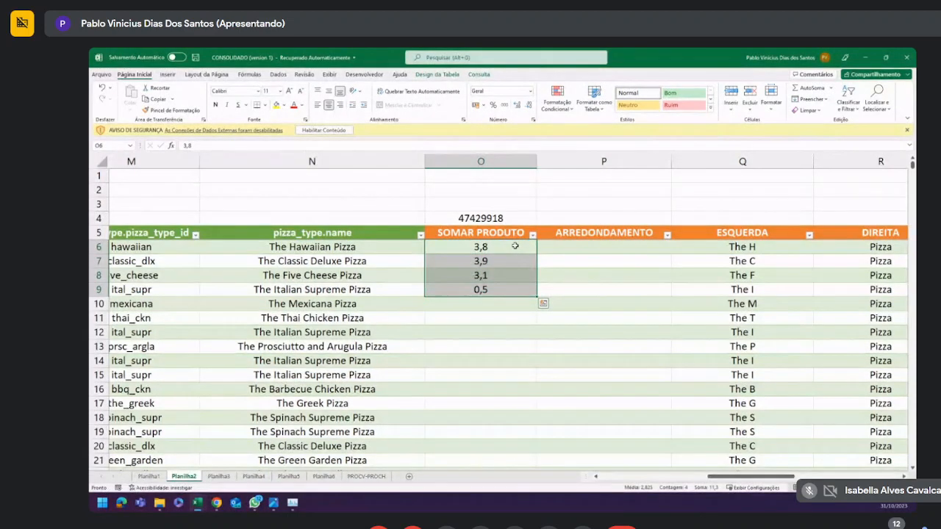
key("ctrl+c")
left_click(600, 176)
right_click(601, 176)
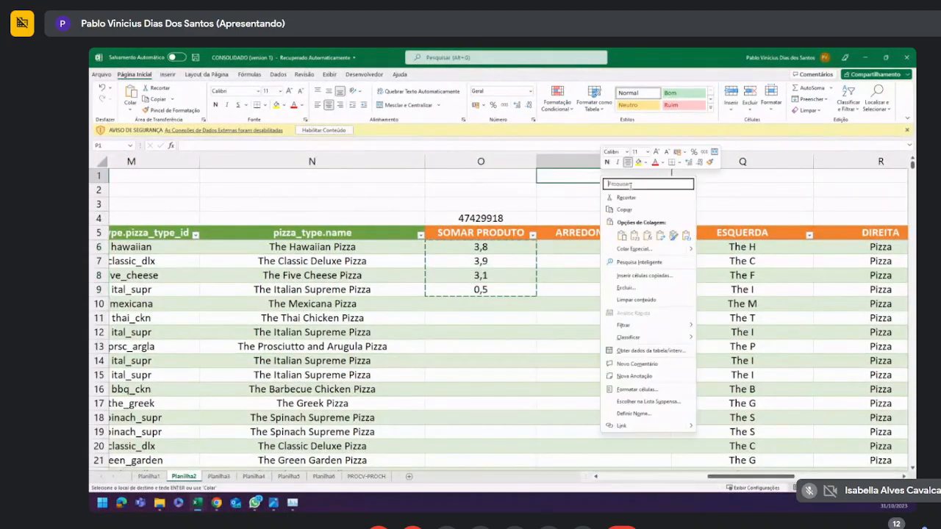
left_click(630, 233)
left_click_drag(533, 252, 516, 293)
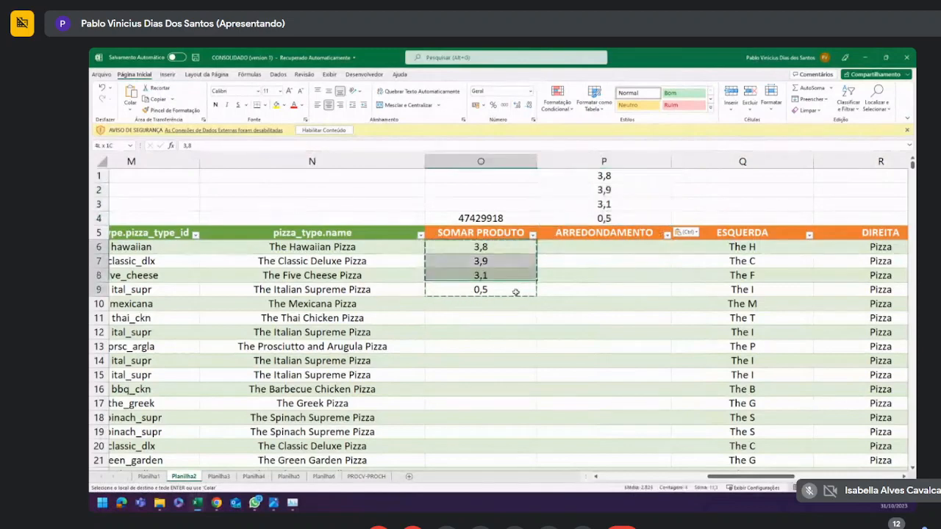
key("Delete")
left_click(647, 277)
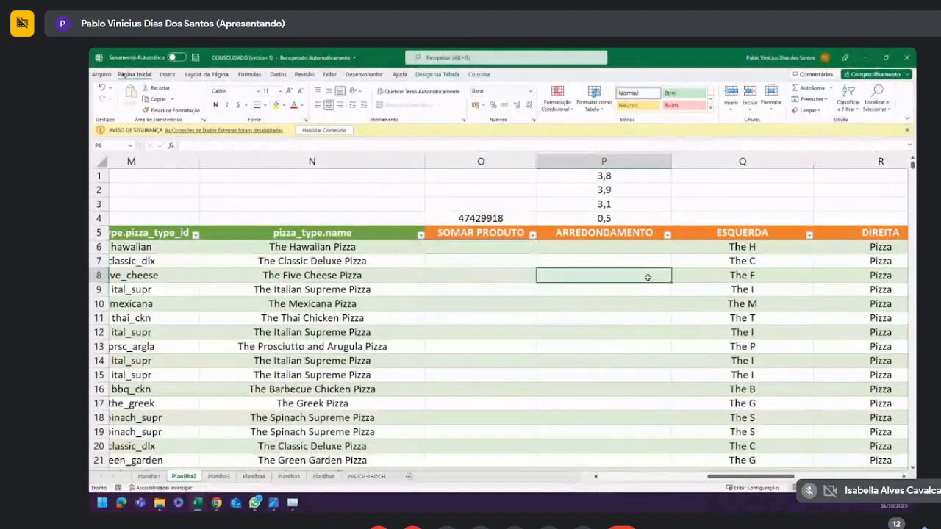
Examine the SOMARPRODUTO formula in O4, tracing its two arguments to the pizzas.price and quantity columns.
left_click(491, 217)
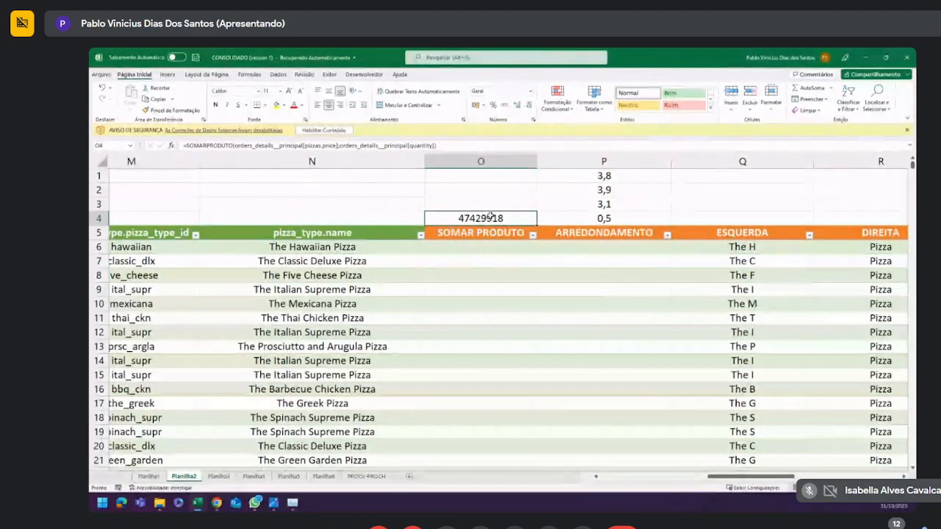
left_click(376, 148)
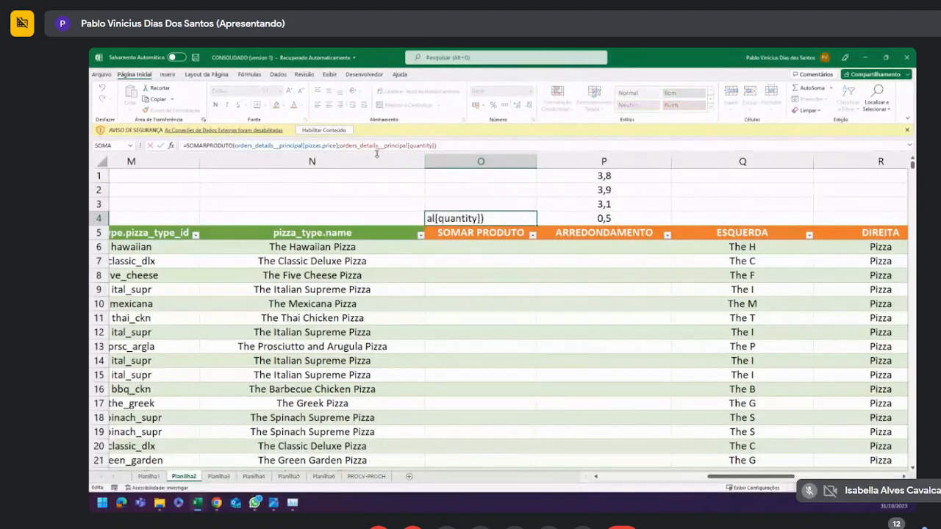
left_click_drag(340, 146, 435, 145)
left_click(432, 145)
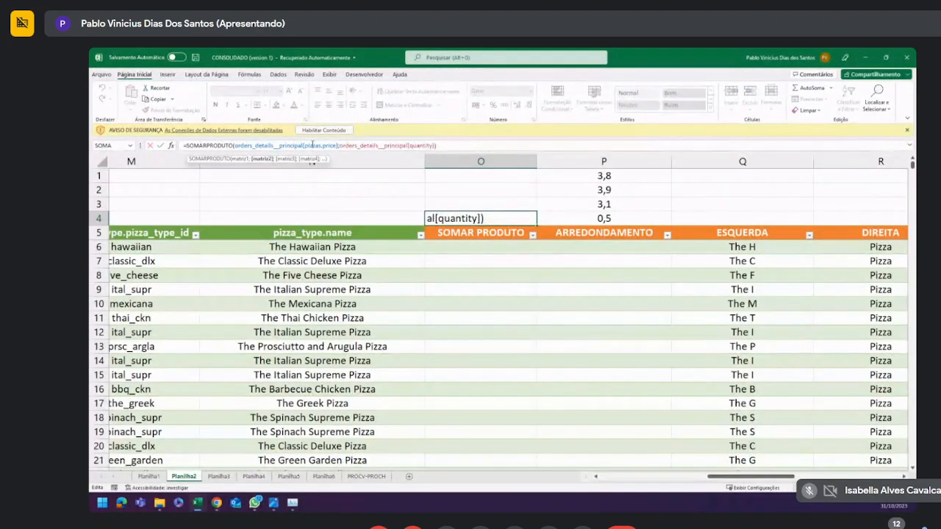
double_click(312, 145)
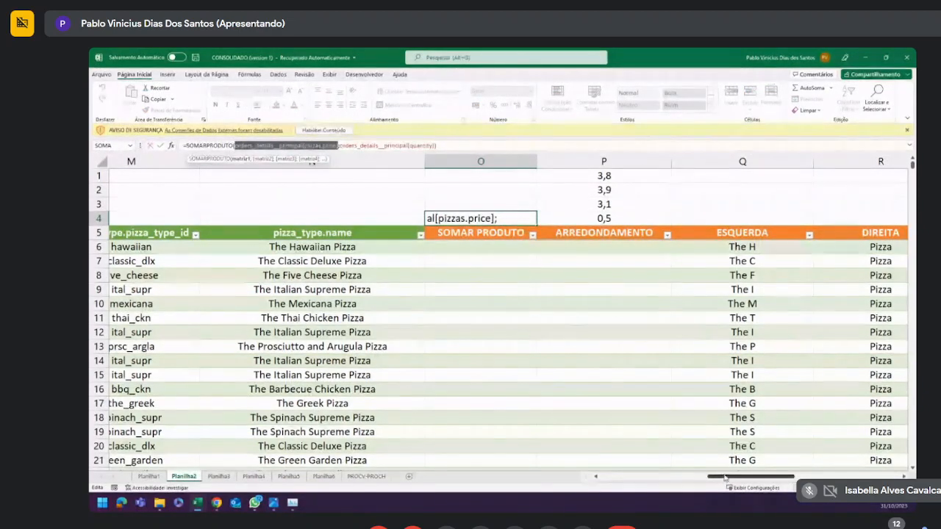
left_click_drag(736, 477, 686, 477)
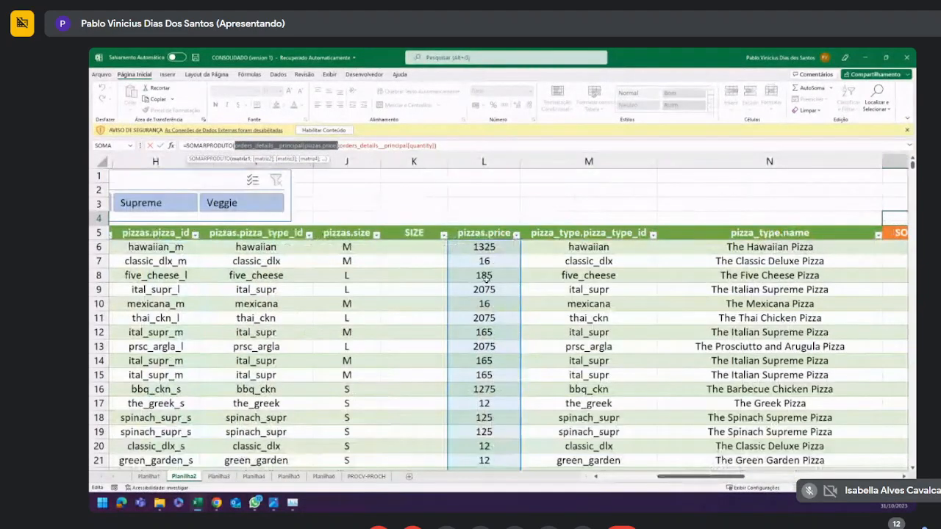
double_click(400, 145)
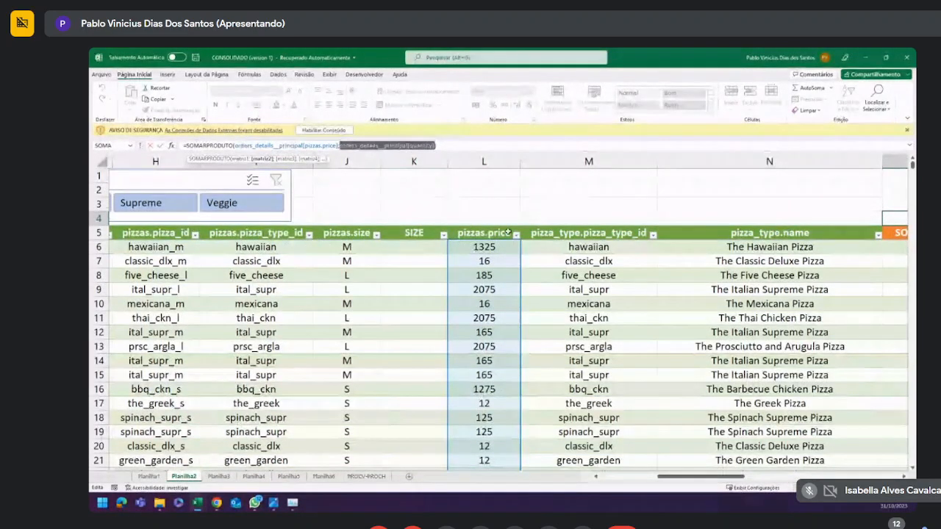
left_click_drag(680, 474, 631, 475)
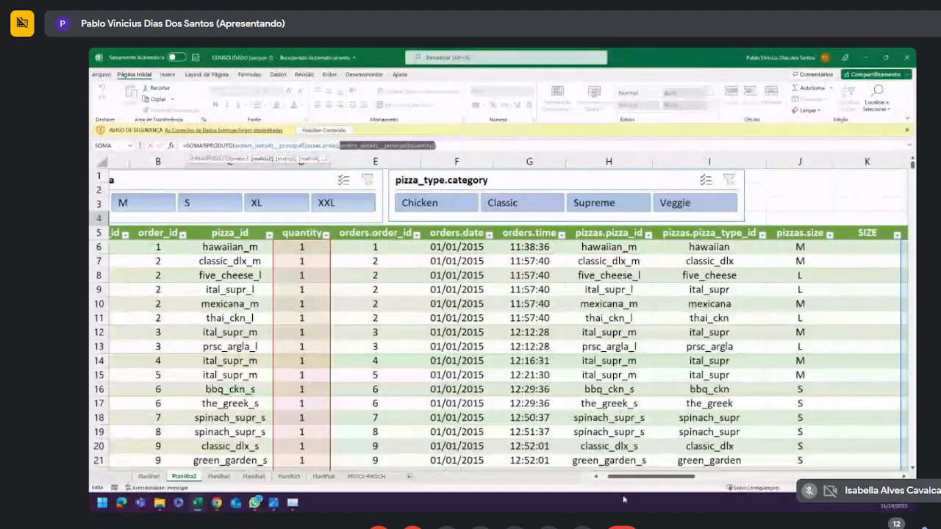
left_click_drag(637, 479, 648, 486)
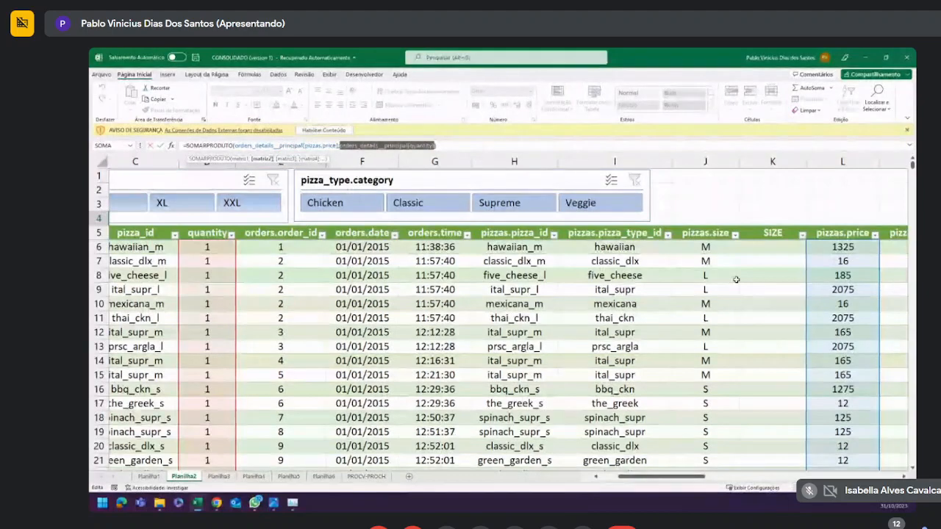
key("Return")
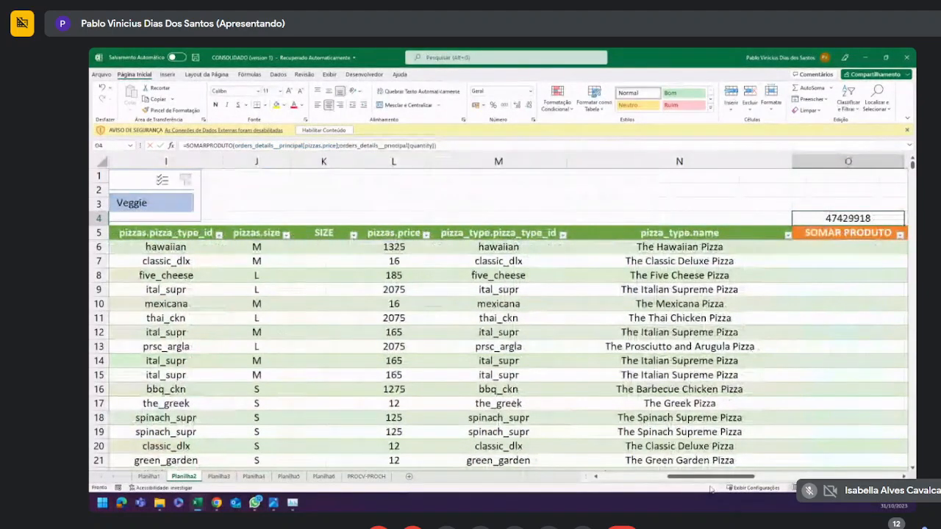
scroll(710, 477, "right", 5)
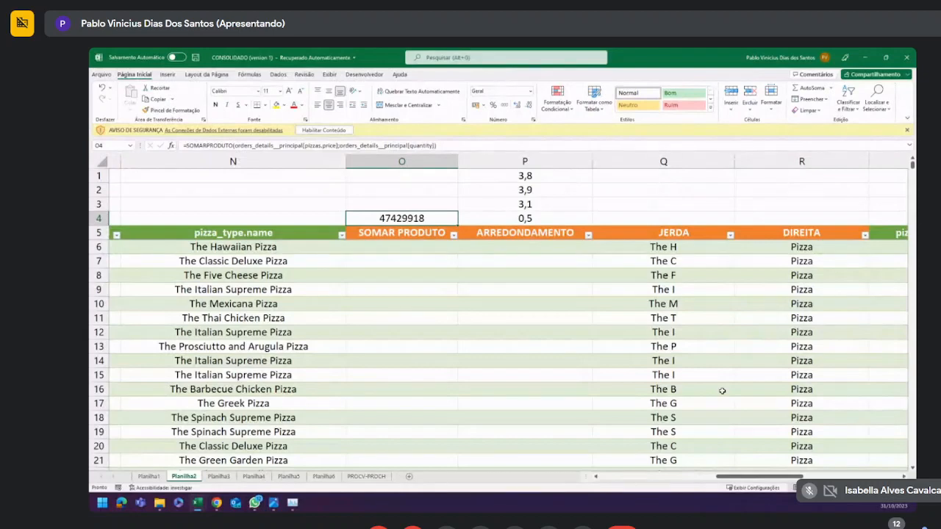
left_click(531, 249)
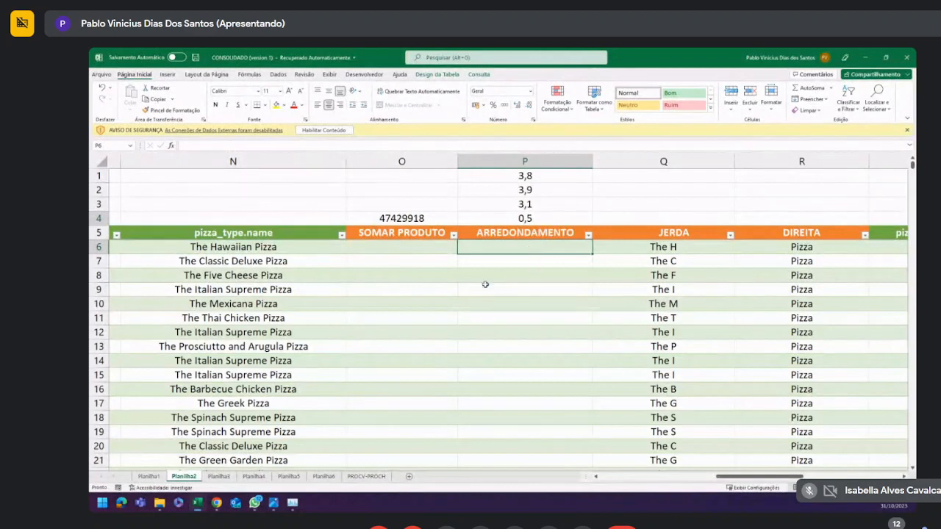
Try to multiply the pizzas.price values with a MULT formula in O6 of the SOMAR PRODUTO column.
left_click_drag(752, 476, 722, 478)
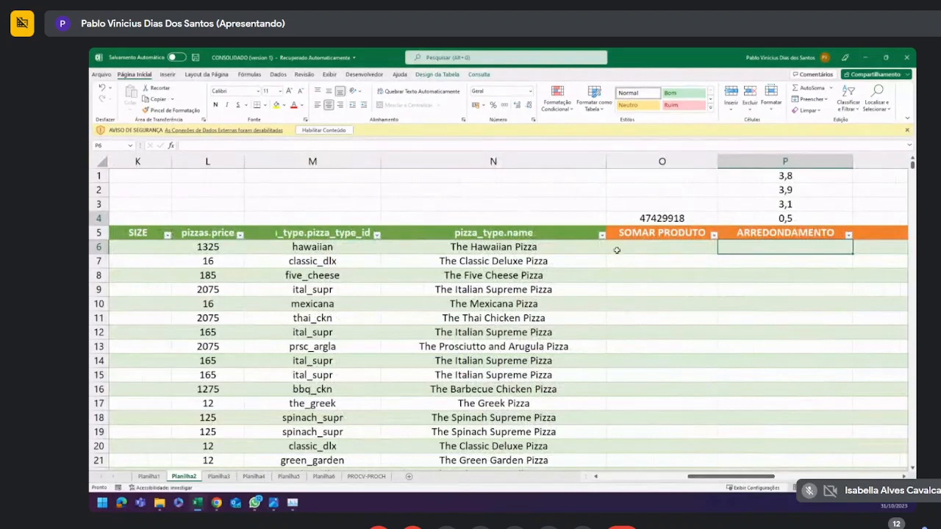
left_click(637, 248)
type("=")
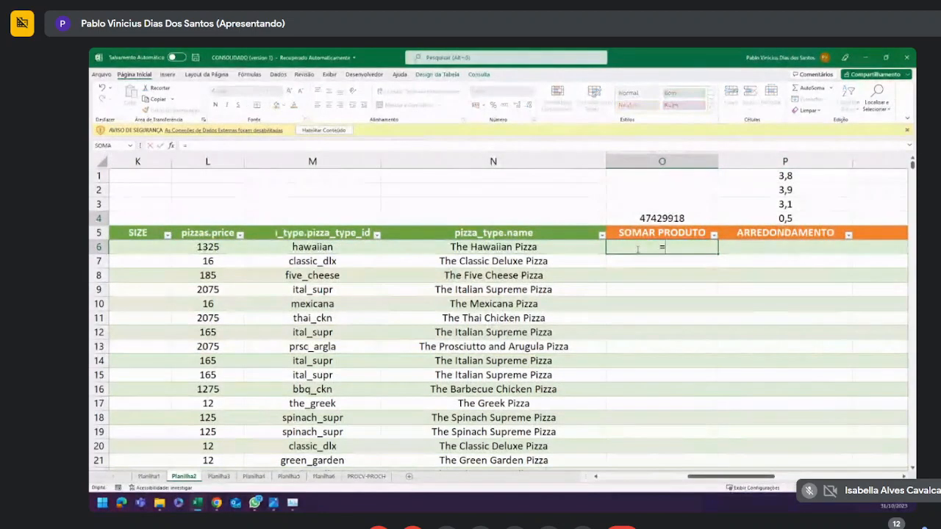
type("M")
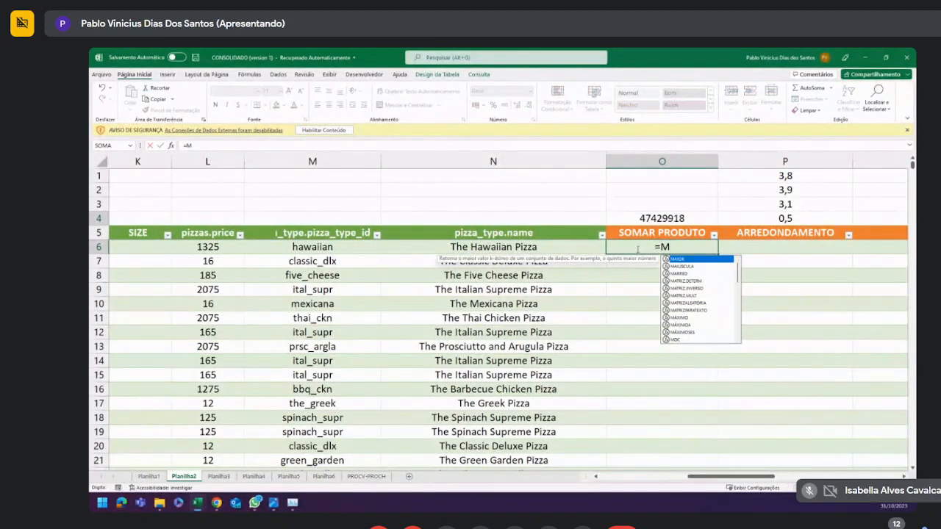
type("UL")
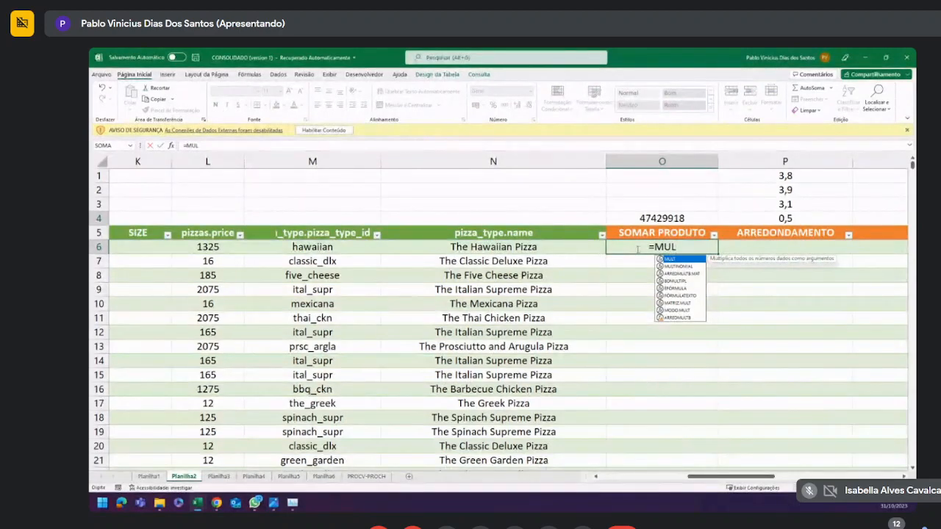
key("Tab")
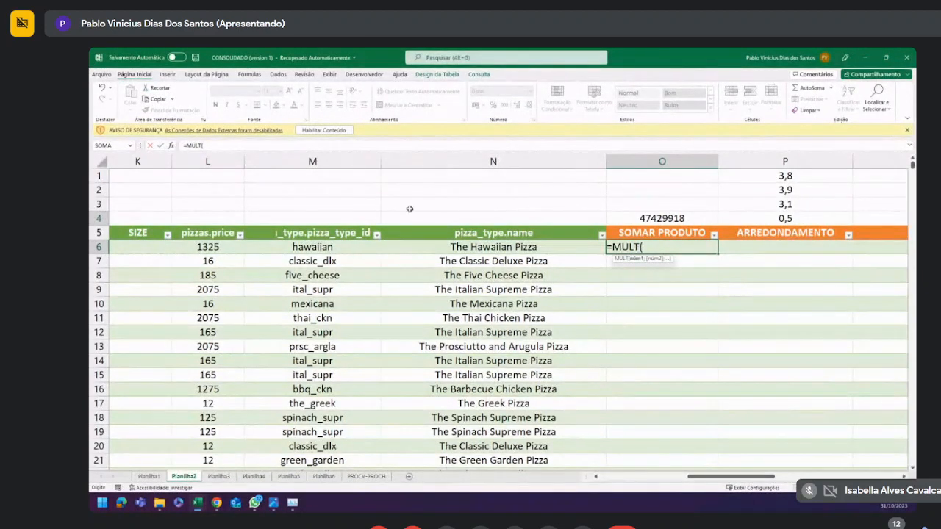
left_click(212, 247)
left_click(215, 261)
left_click(218, 275)
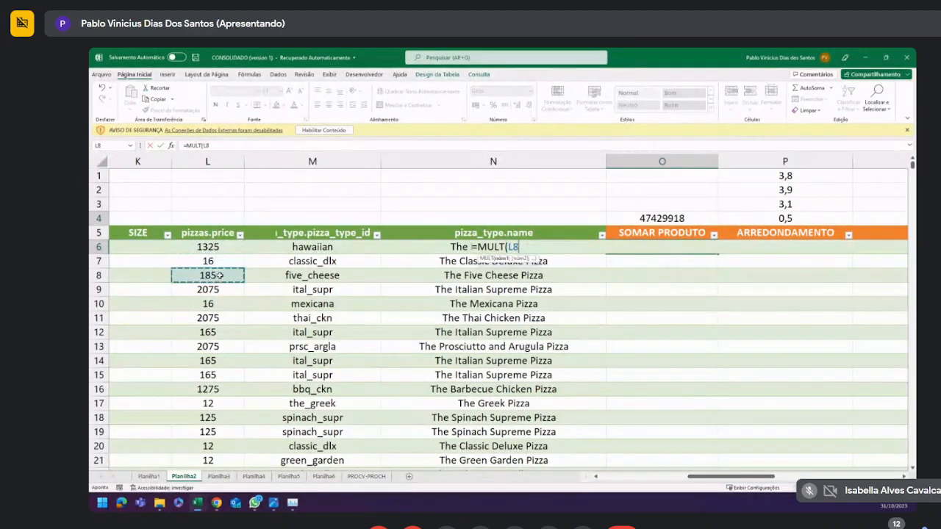
left_click(221, 290)
left_click(225, 303)
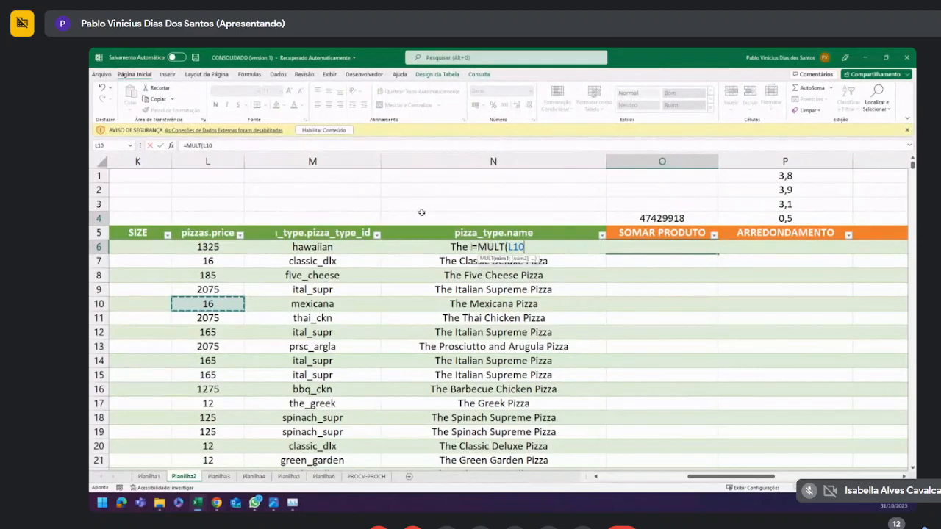
left_click(245, 146)
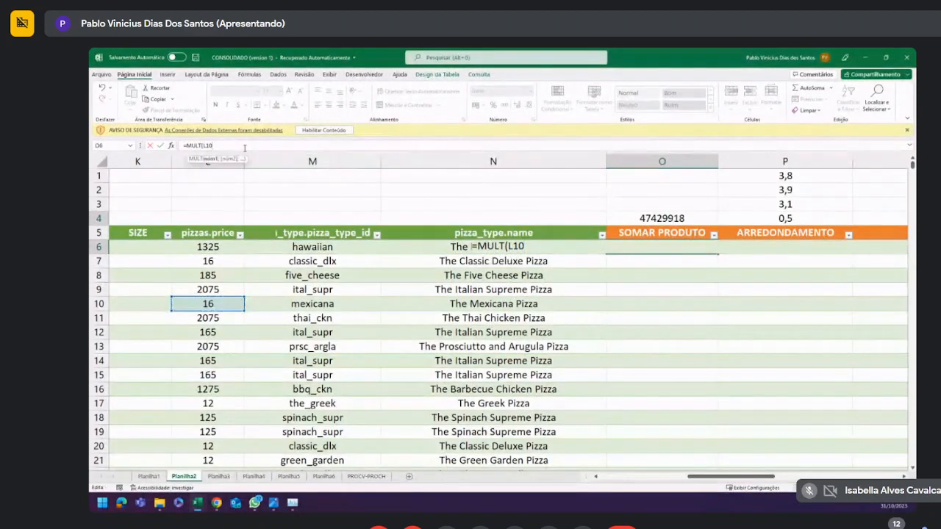
key("BackSpace")
key("BackSpace")
key("BackSpace")
key("BackSpace")
type("(")
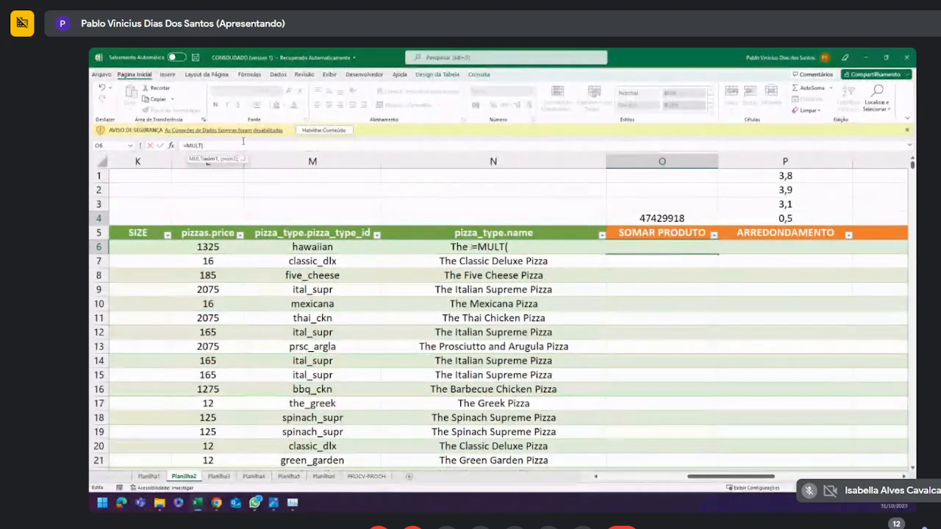
left_click(208, 227)
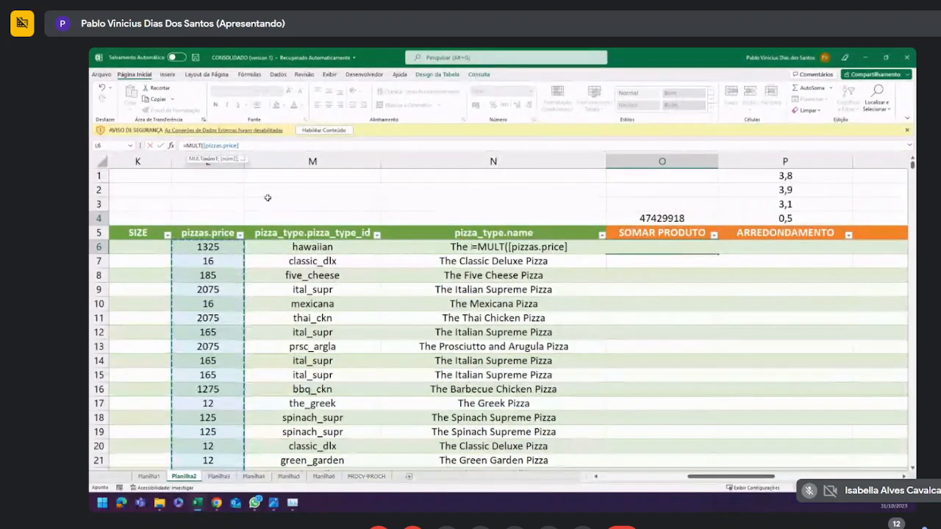
key("Escape")
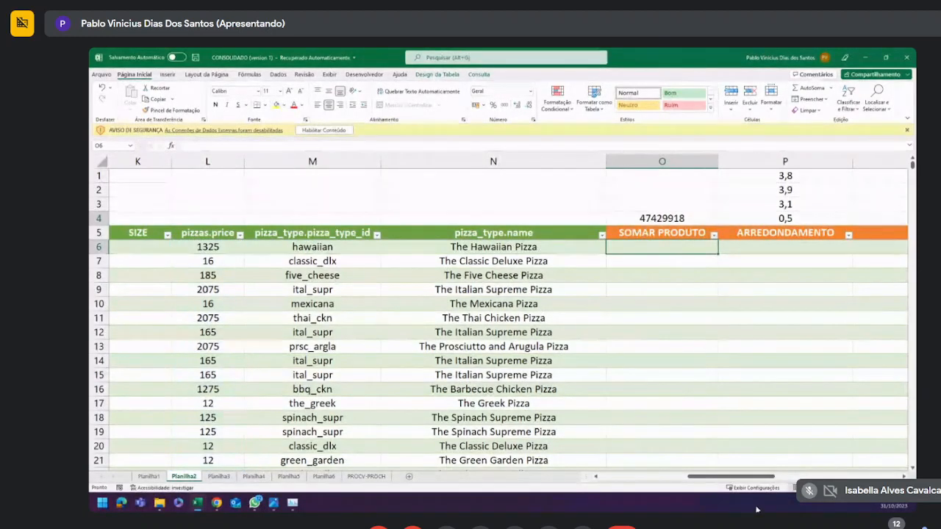
left_click_drag(739, 476, 683, 475)
left_click(690, 247)
left_click(129, 247)
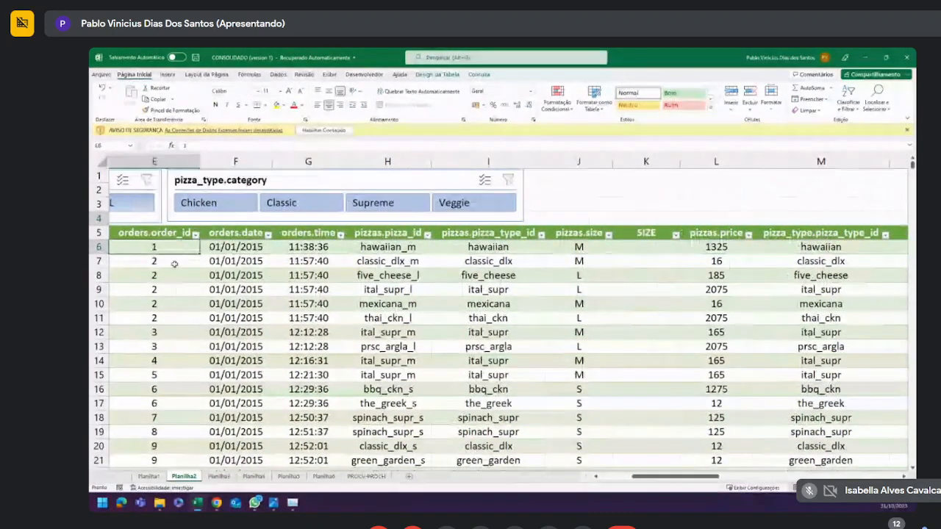
left_click_drag(674, 476, 722, 476)
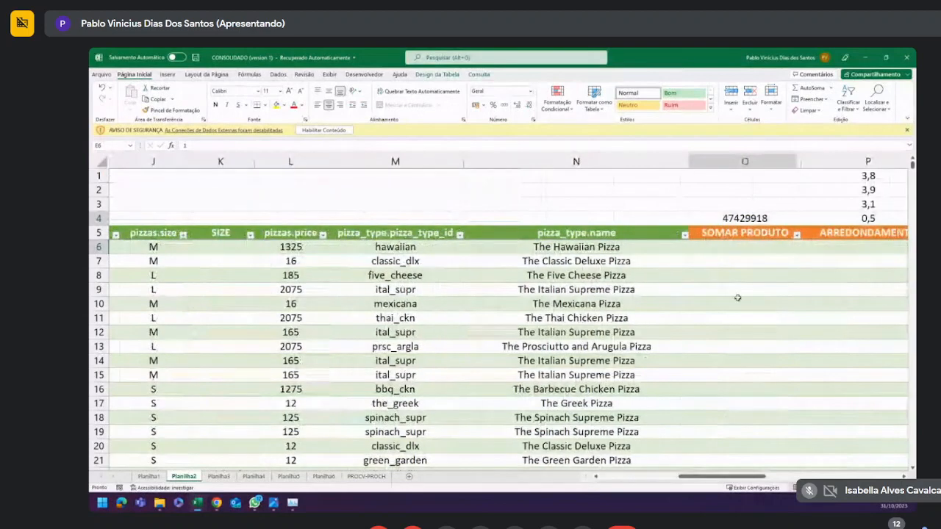
left_click(738, 248)
type("=")
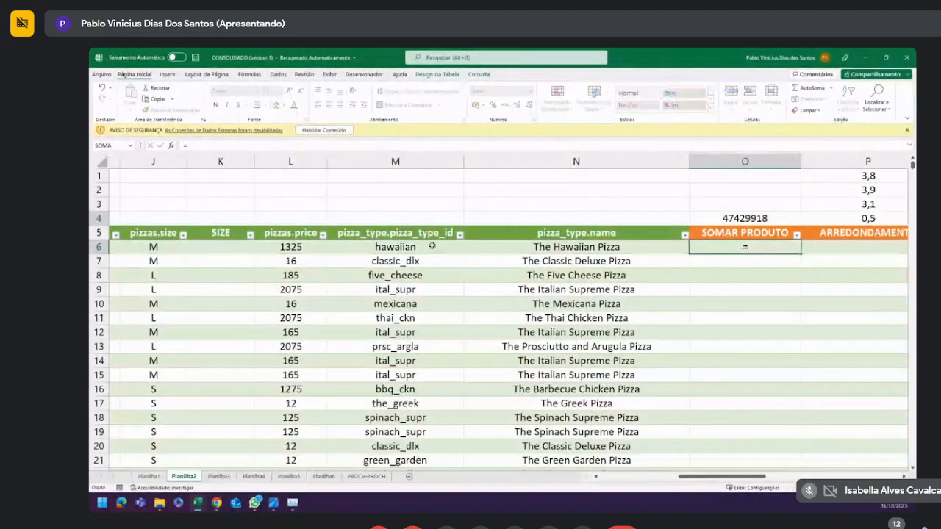
left_click(285, 248)
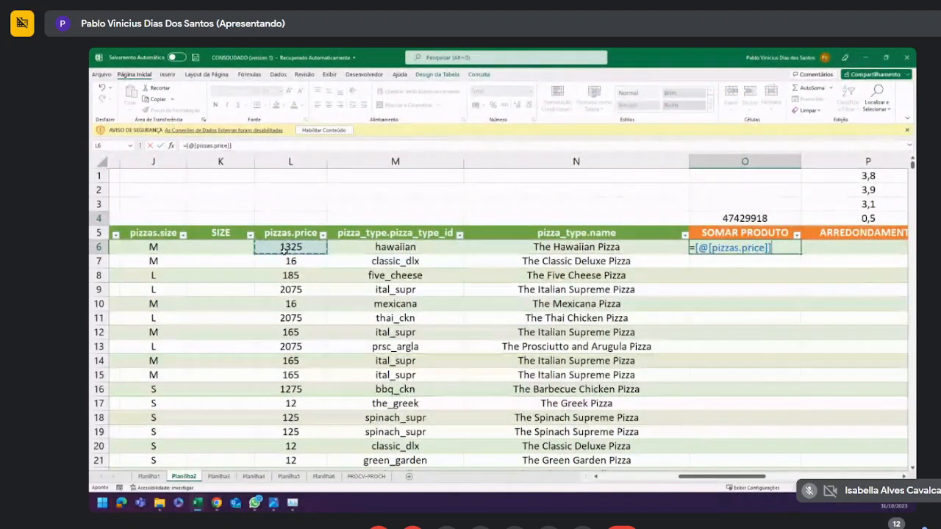
type("*")
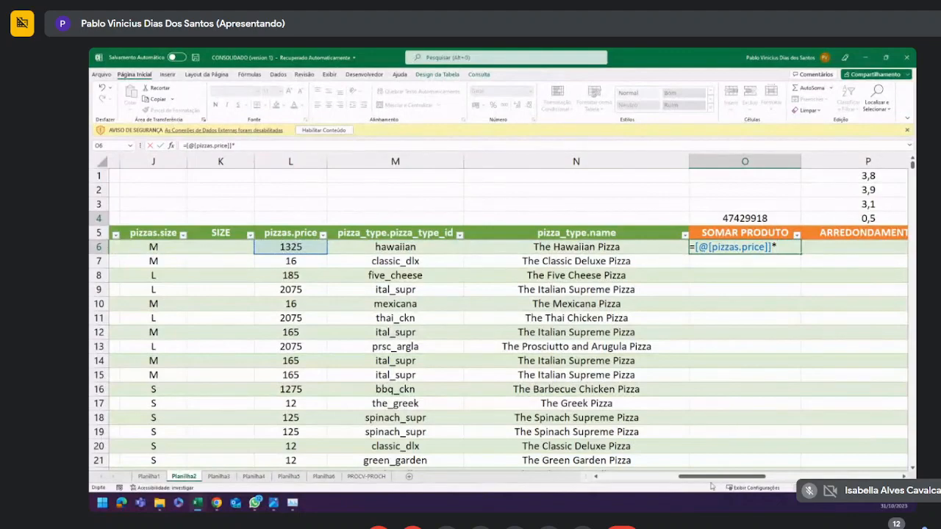
left_click_drag(712, 485, 647, 471)
left_click(209, 248)
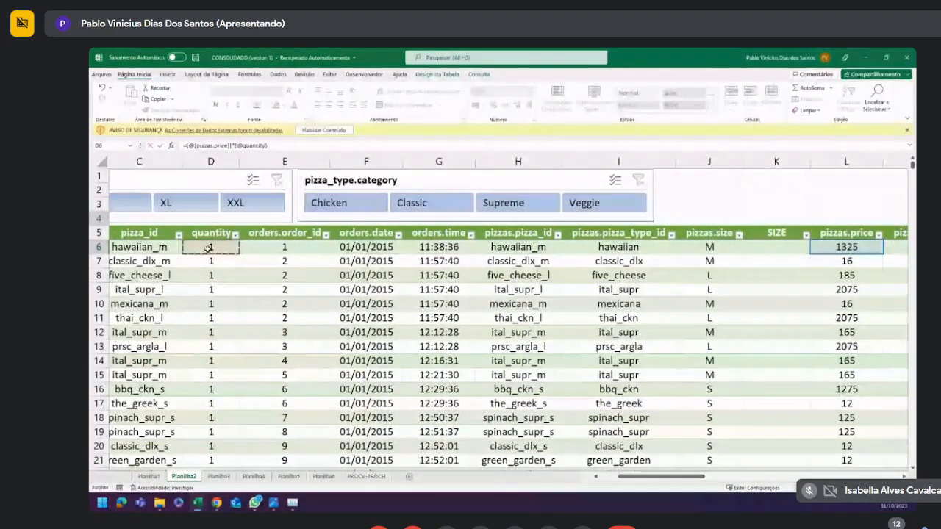
key("Return")
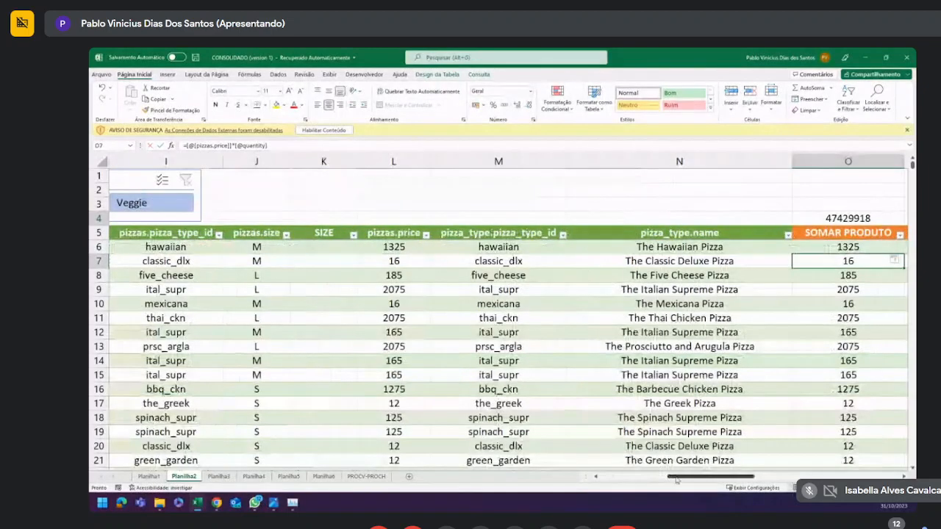
Examine the row-by-row multiplication formulas in the SOMAR PRODUTO column and compare them with the SOMARPRODUTO formula in O4.
left_click(861, 248)
left_click(858, 262)
left_click(856, 276)
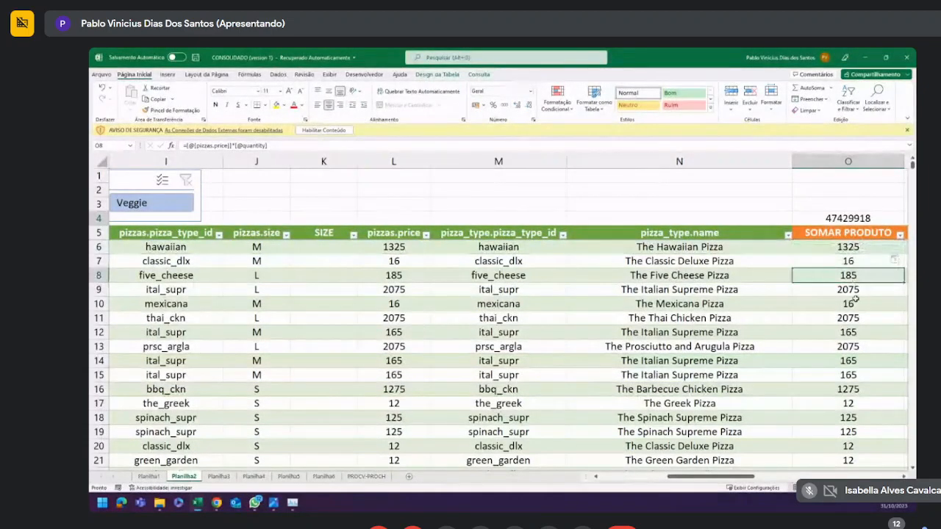
left_click(855, 302)
left_click(853, 319)
left_click(854, 345)
left_click(851, 360)
left_click(823, 419)
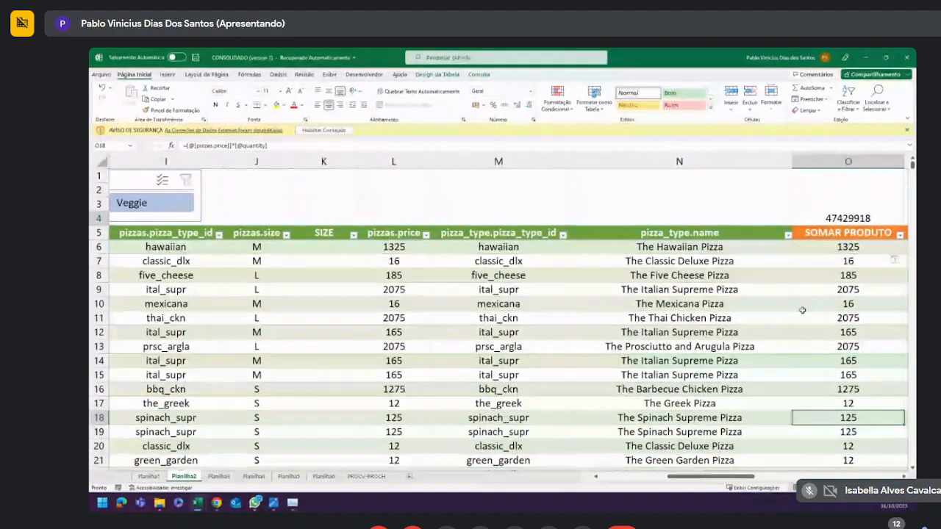
left_click_drag(726, 477, 764, 479)
left_click_drag(529, 274, 517, 448)
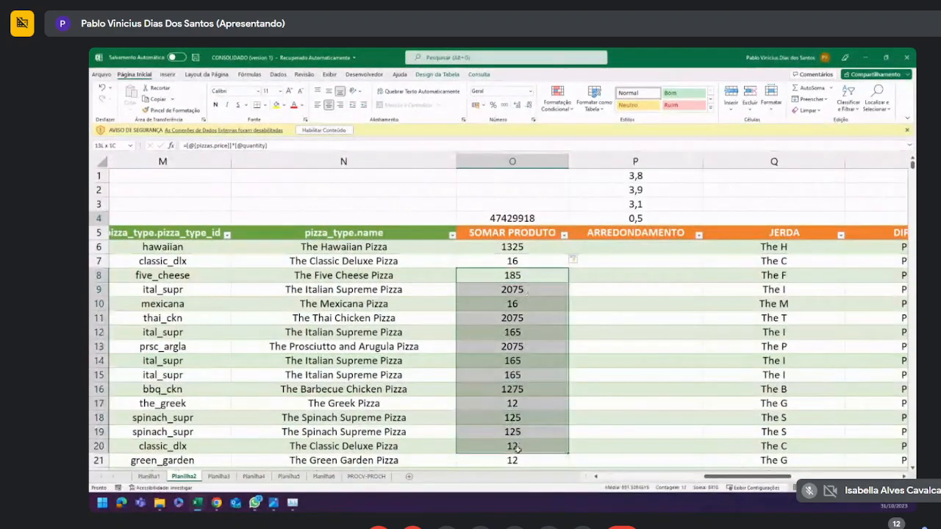
left_click(647, 319)
left_click(513, 218)
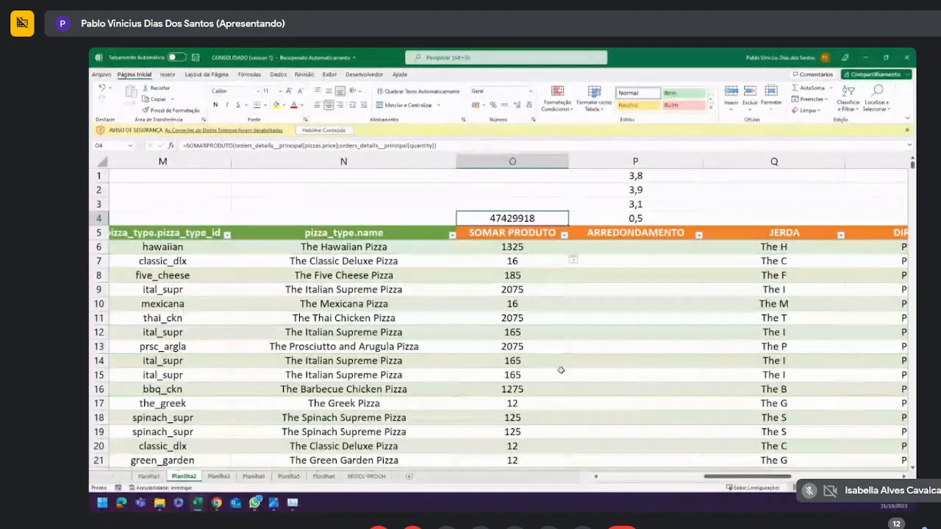
left_click(539, 288)
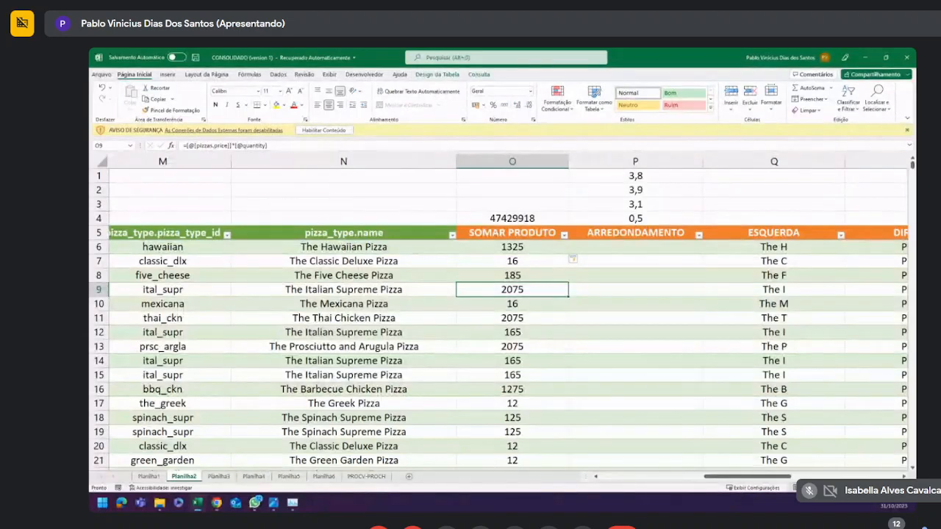
key("alt+Tab")
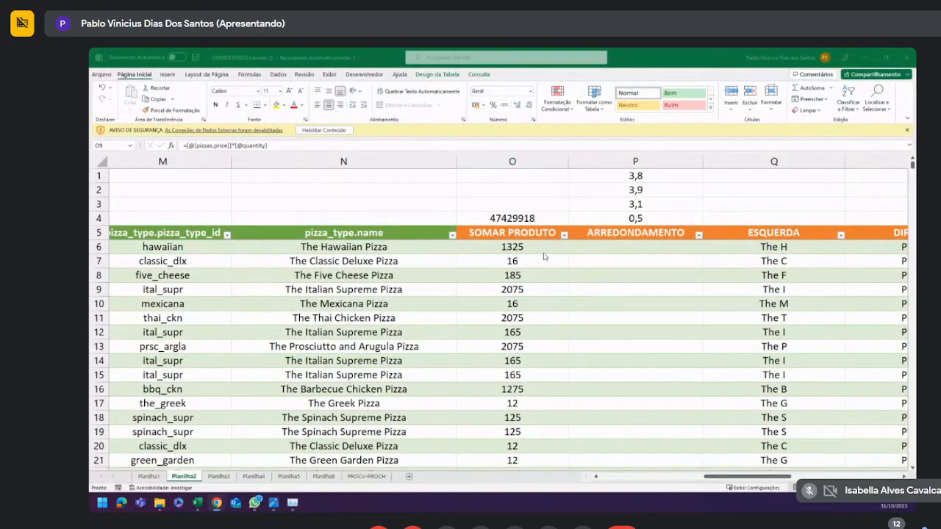
key("alt+Tab")
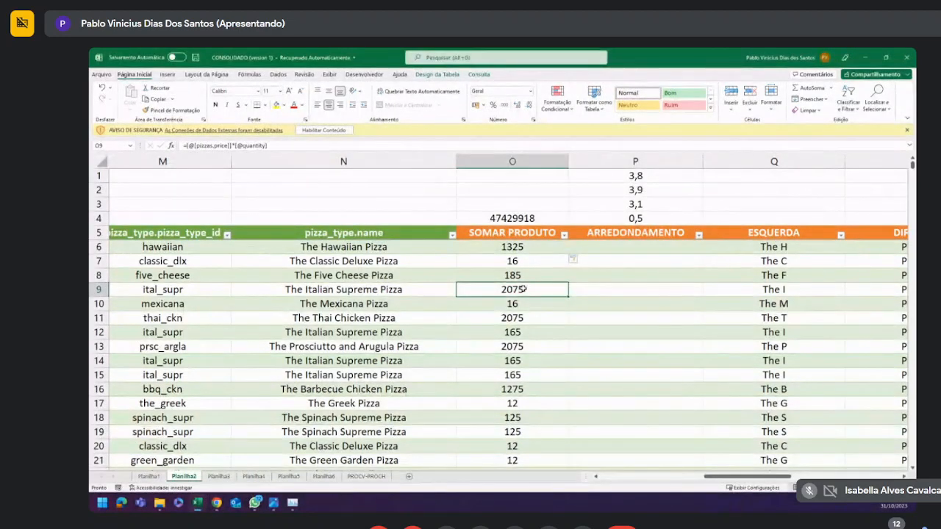
left_click(519, 316)
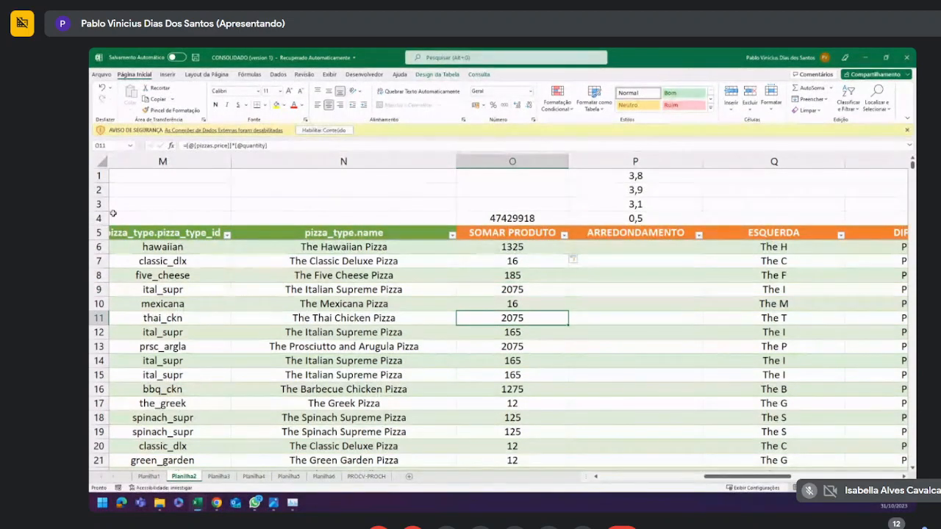
key("alt+Tab")
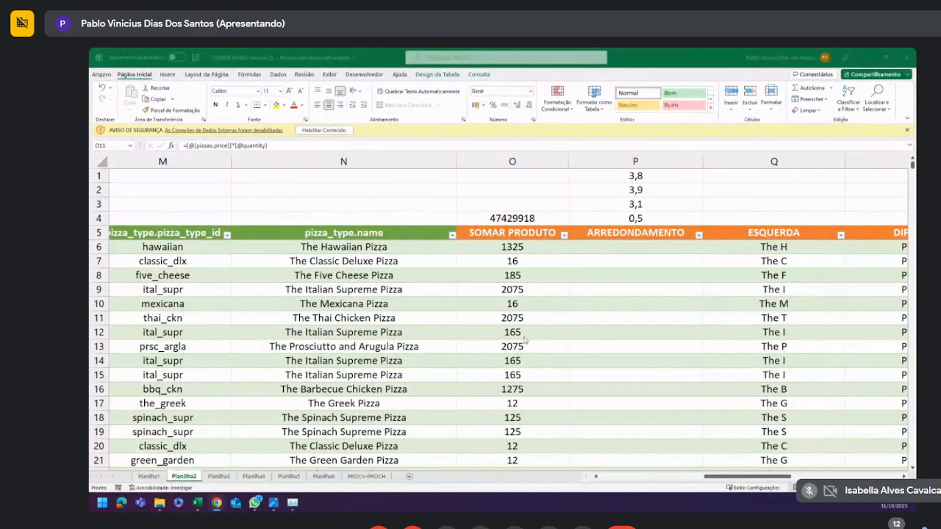
key("alt+Tab")
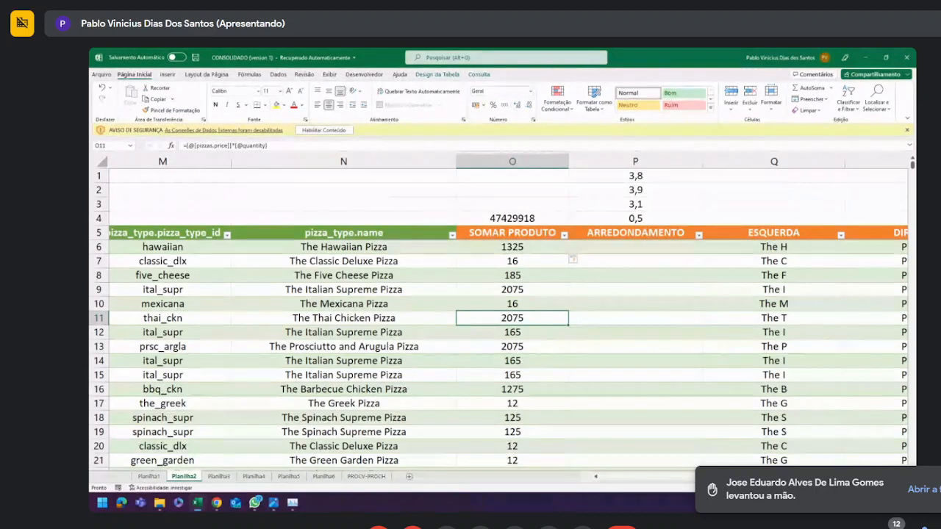
key("alt+Tab")
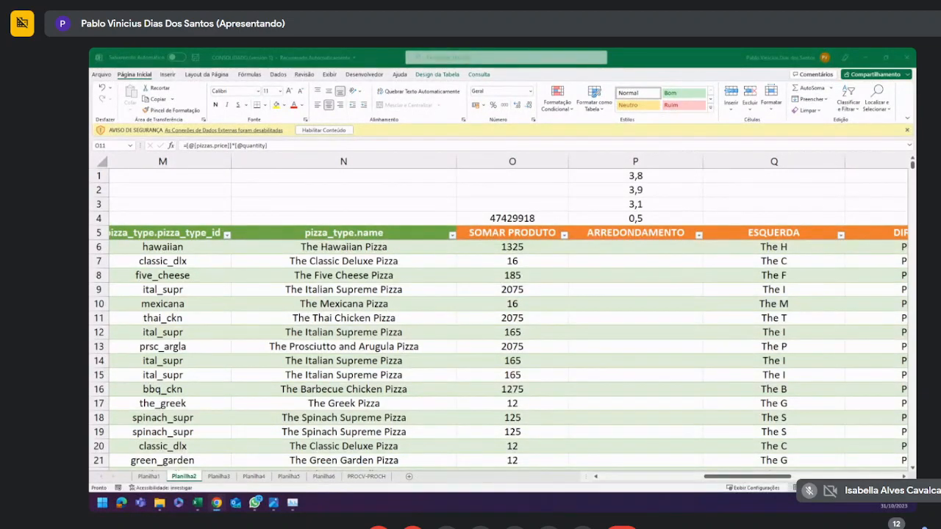
Check the status bar's average, count and sum for O6:O11, and review the status bar customization options.
left_click(643, 251)
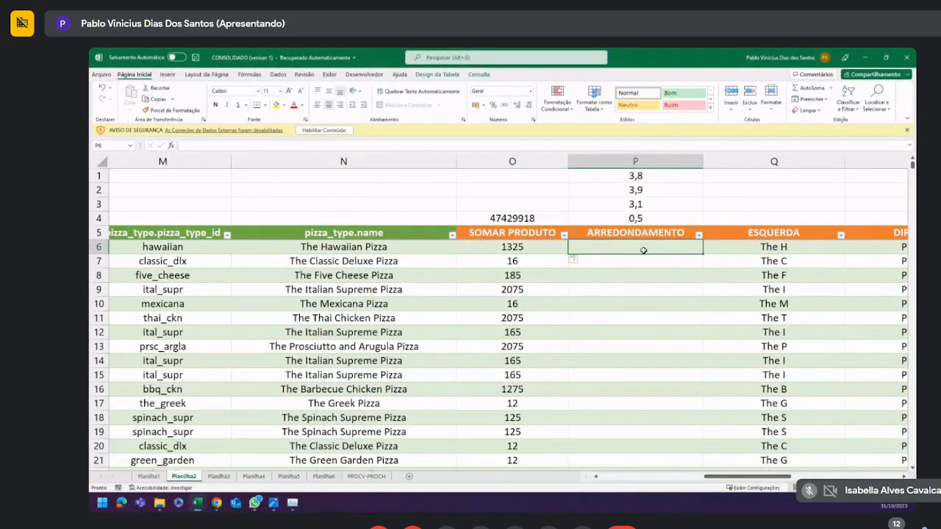
left_click(532, 247)
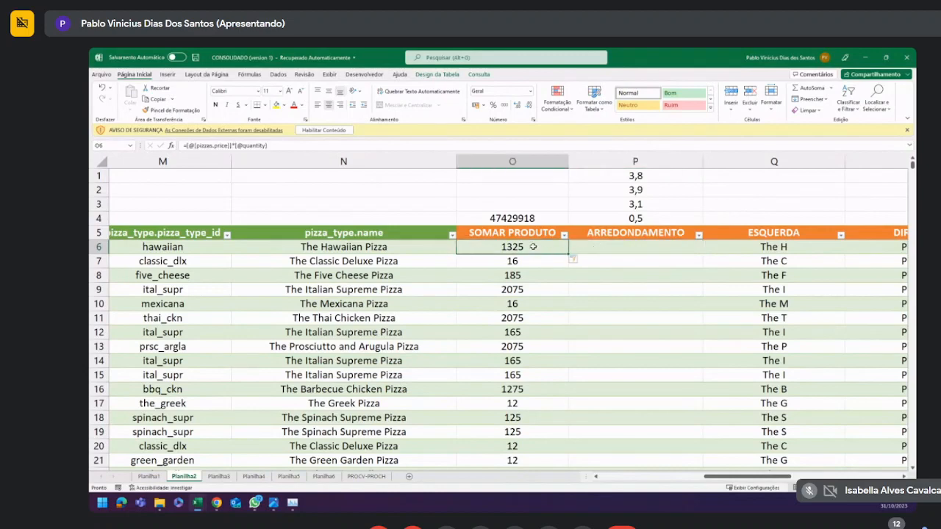
left_click(525, 319)
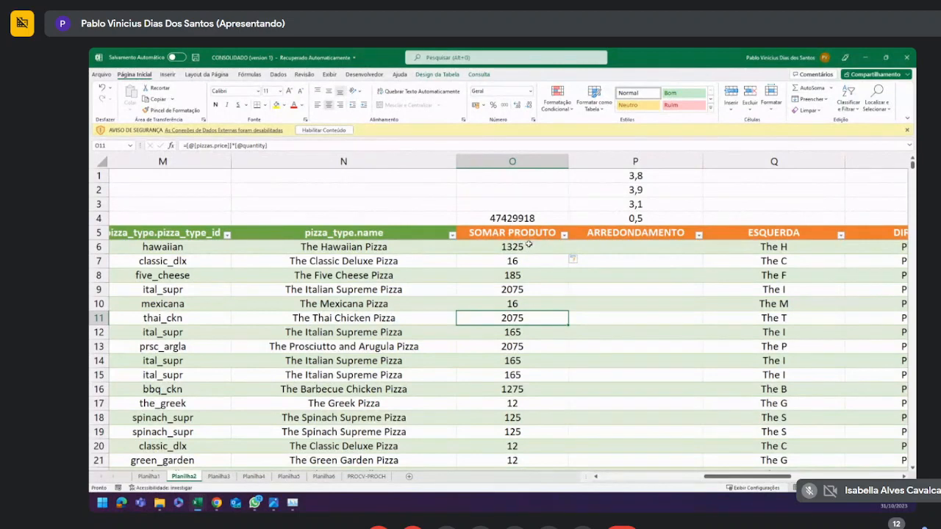
left_click_drag(529, 244, 513, 318)
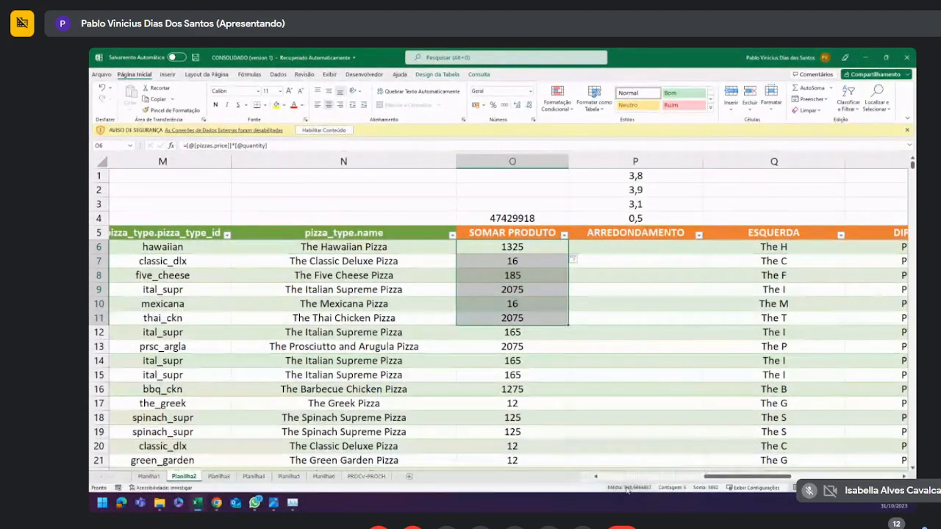
scroll(634, 446, "up", 1)
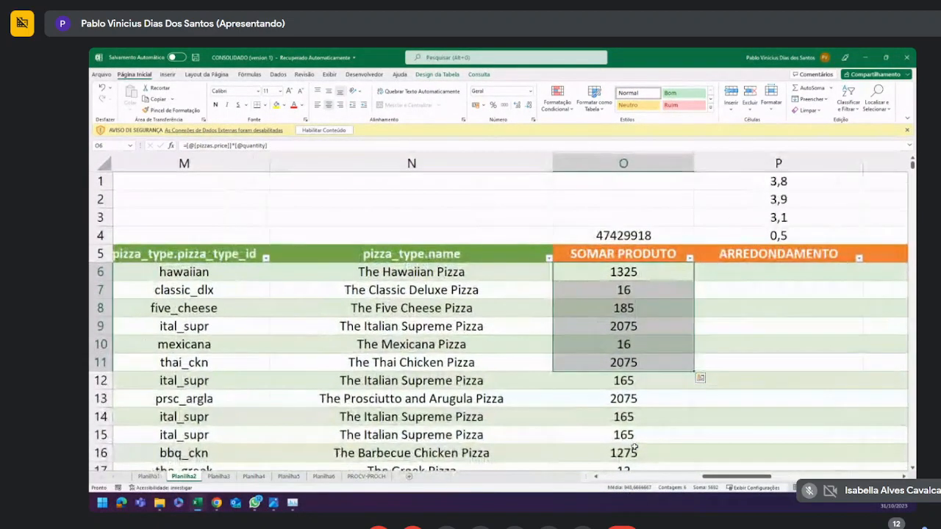
scroll(635, 447, "up", 1)
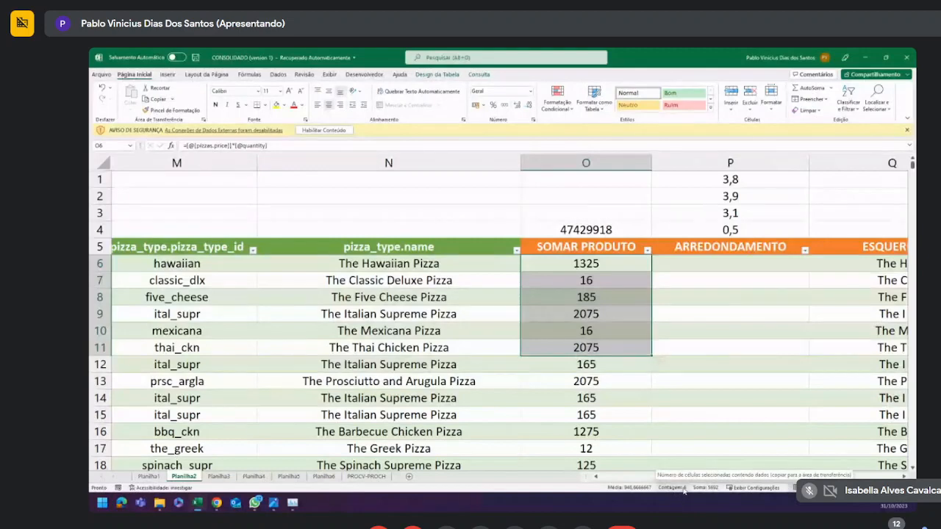
left_click(742, 489)
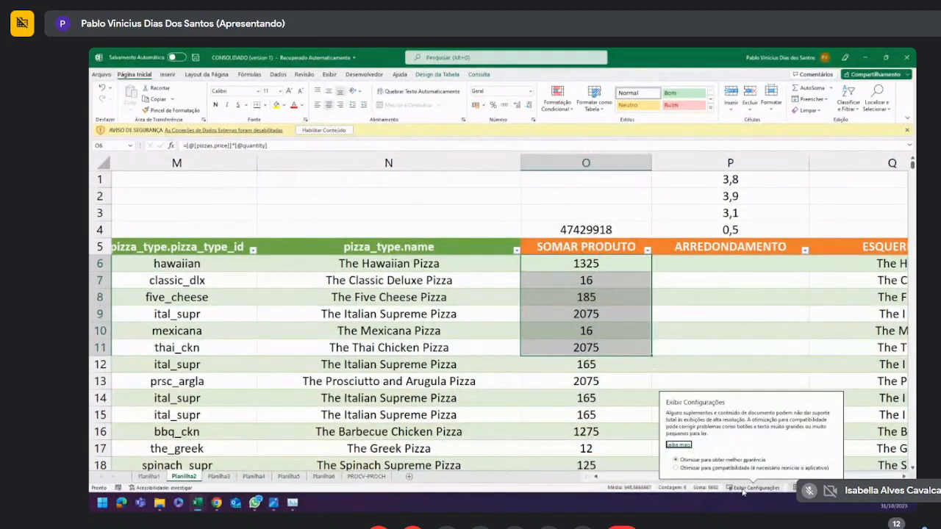
right_click(594, 490)
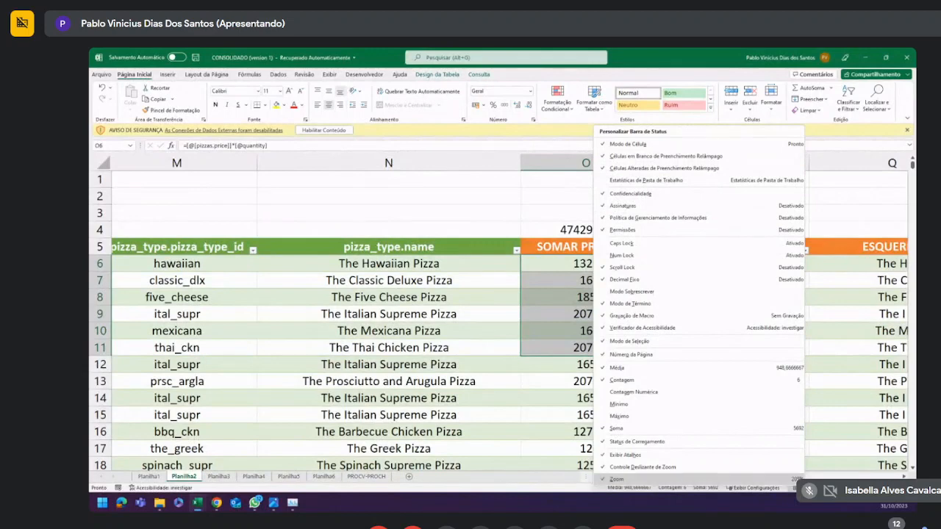
key("Escape")
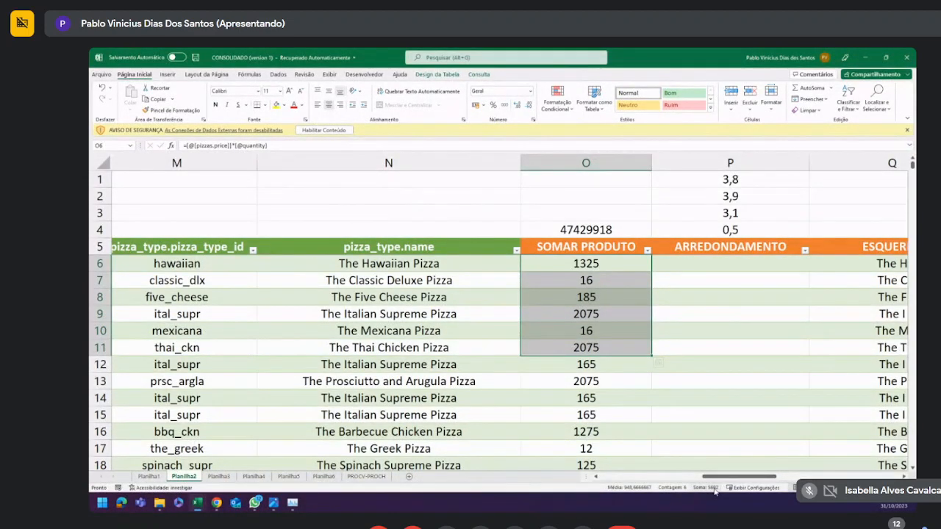
Compare the status bar sum of the entire SOMAR PRODUTO column with the SOMARPRODUTO total in O4.
left_click(703, 295)
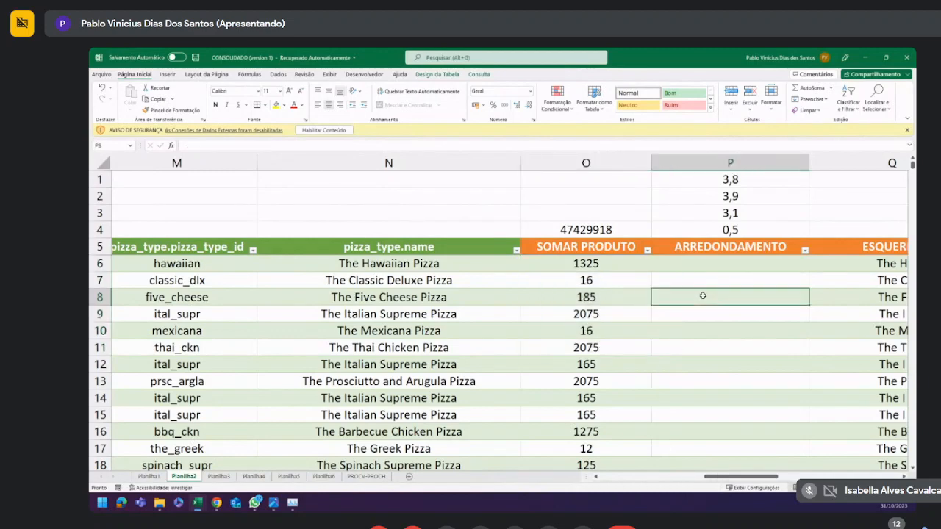
left_click(623, 238)
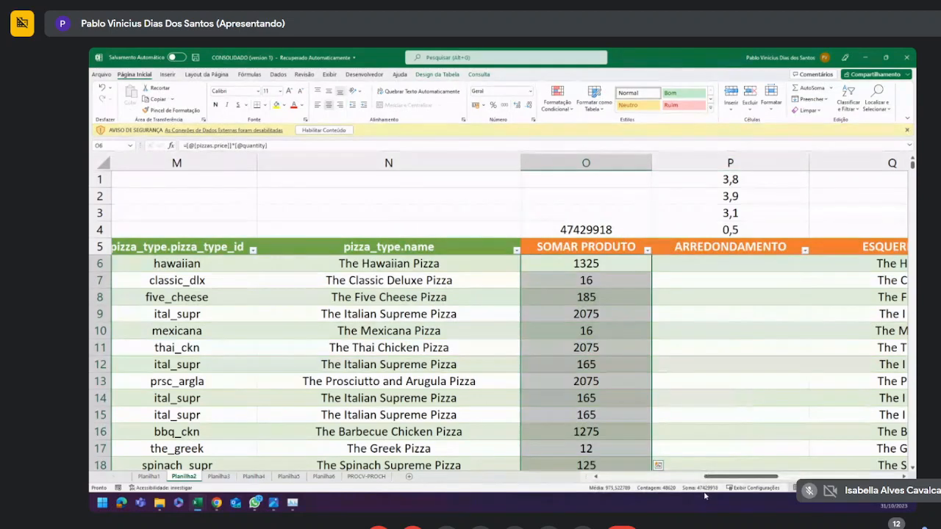
left_click(590, 233)
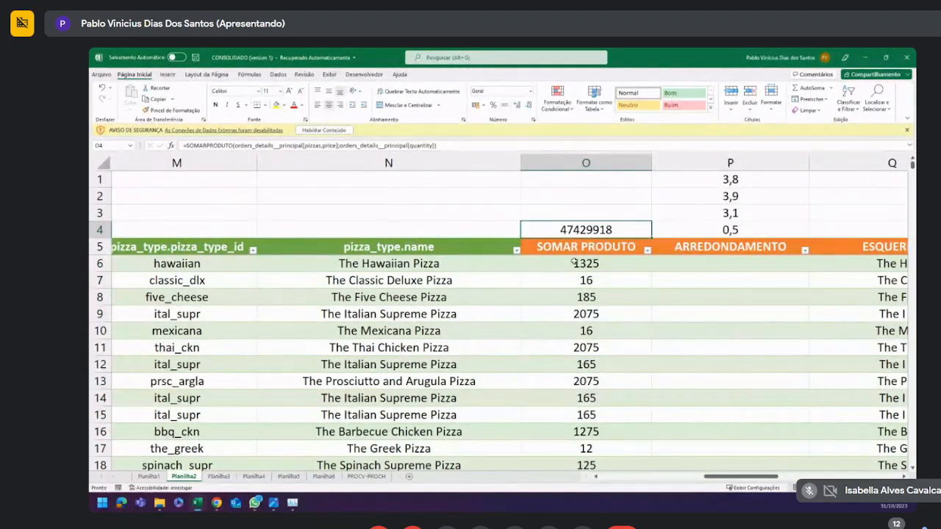
left_click(586, 297)
left_click(724, 275)
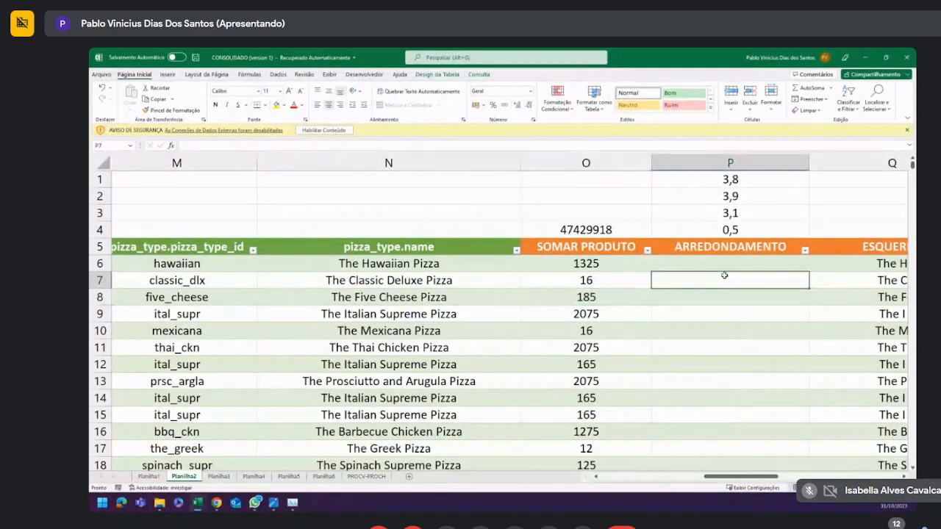
left_click(627, 234)
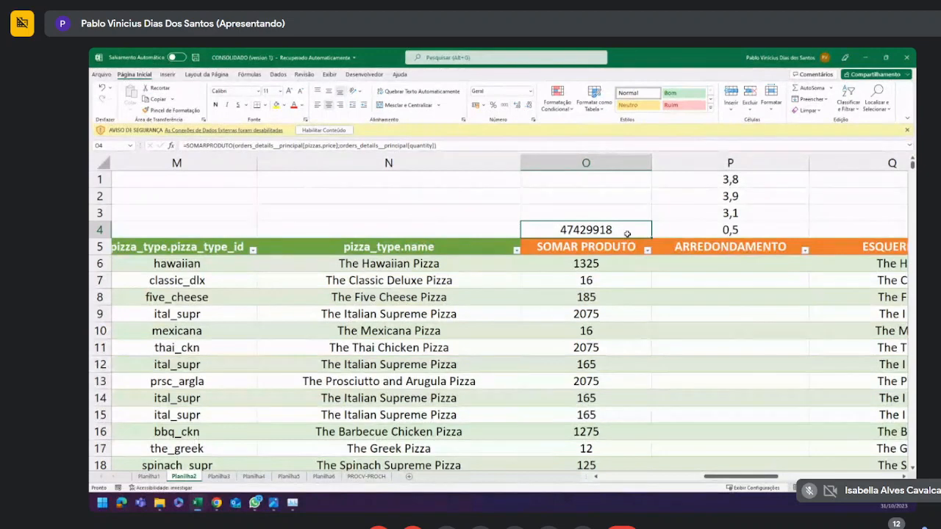
Round the sample decimal in P1 to one decimal place with =ARRED(P1;1) in Q1.
left_click_drag(743, 482, 766, 482)
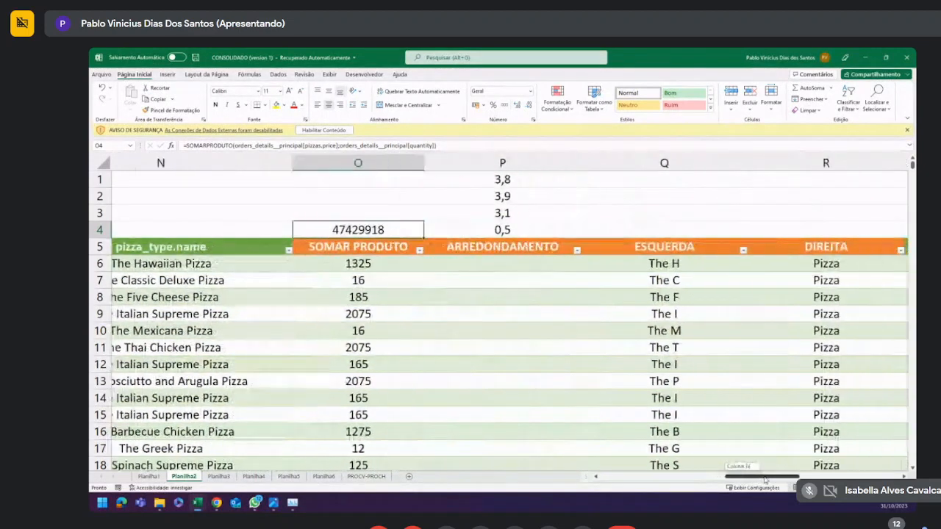
left_click(513, 268)
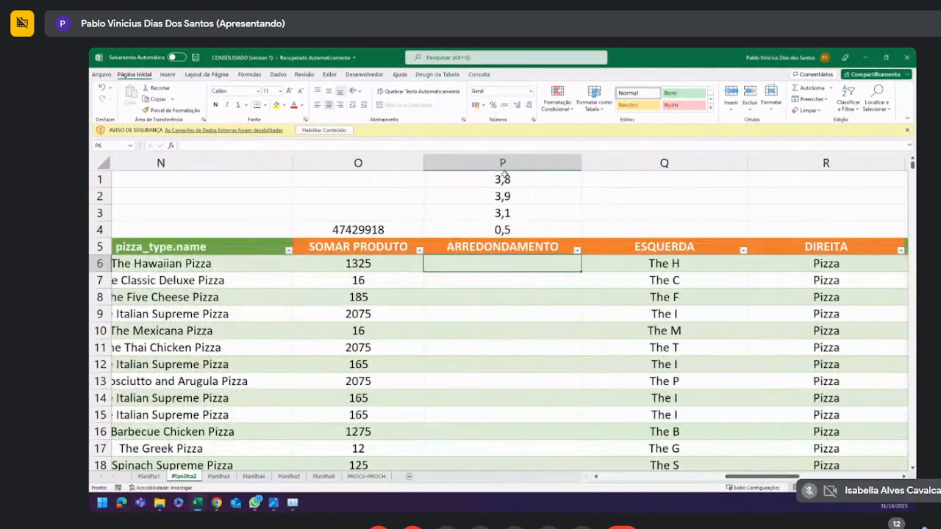
left_click_drag(504, 174, 507, 224)
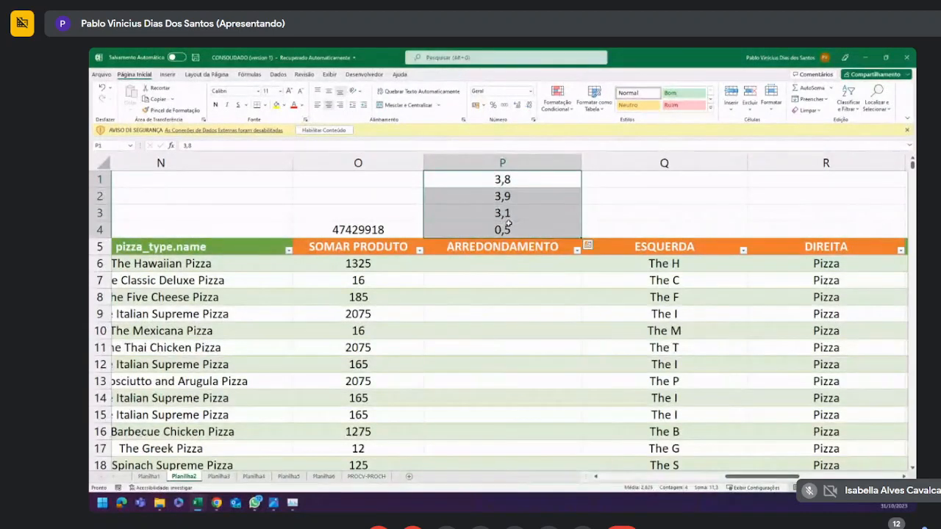
left_click(606, 180)
left_click(615, 196)
left_click_drag(619, 214, 622, 230)
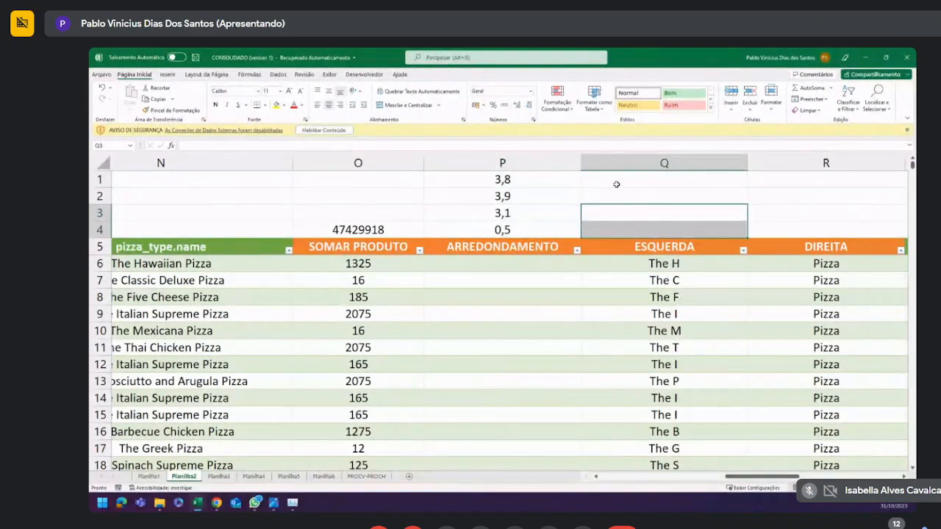
left_click(614, 183)
type("=")
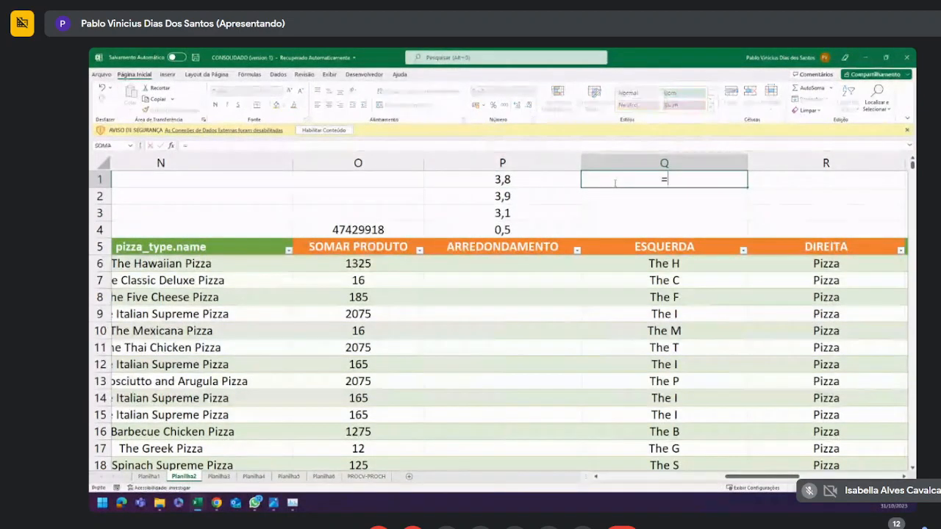
type("ARRE")
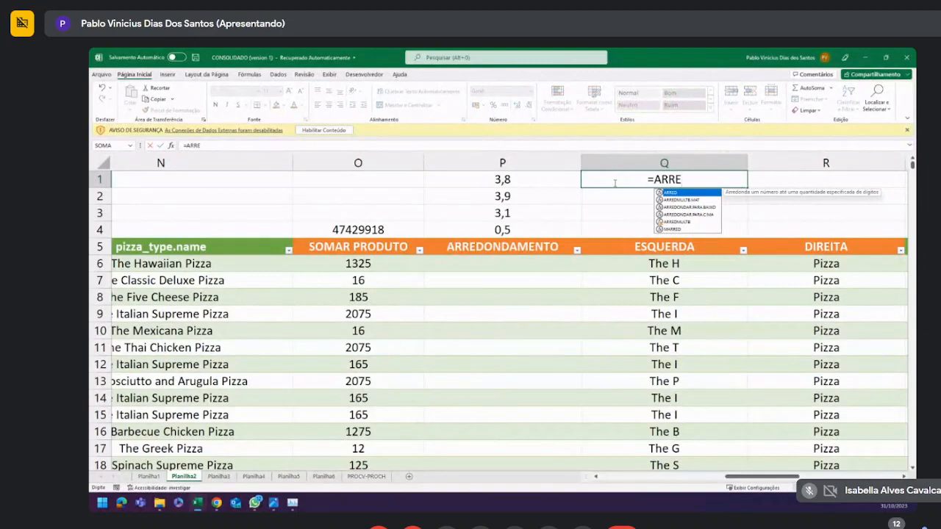
key("Tab")
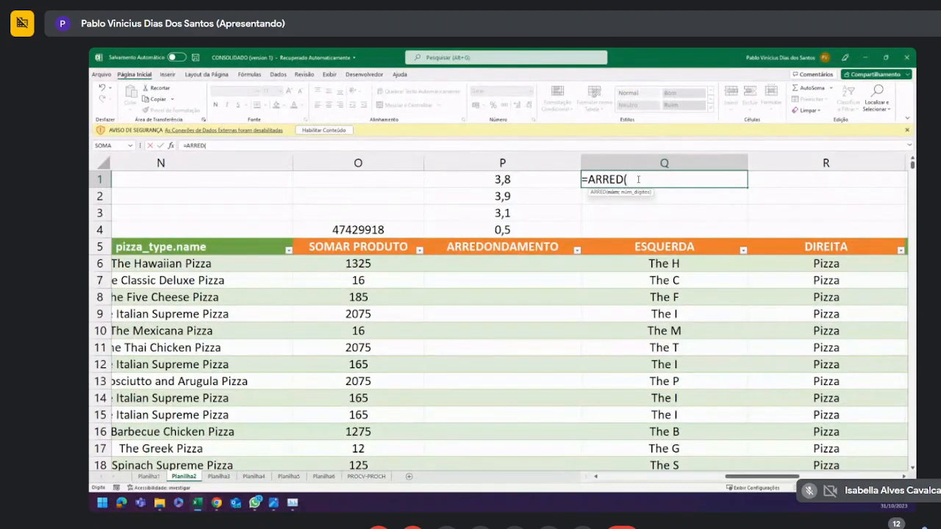
left_click(537, 177)
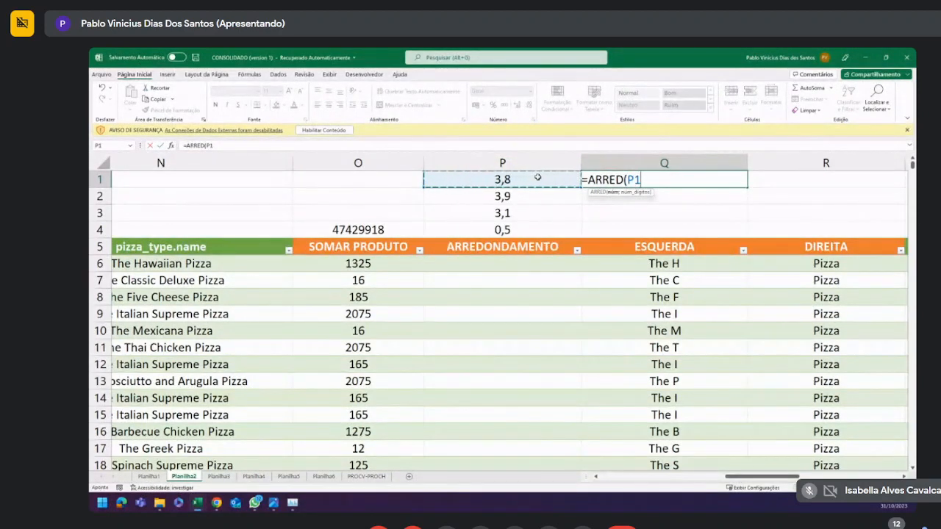
type(";")
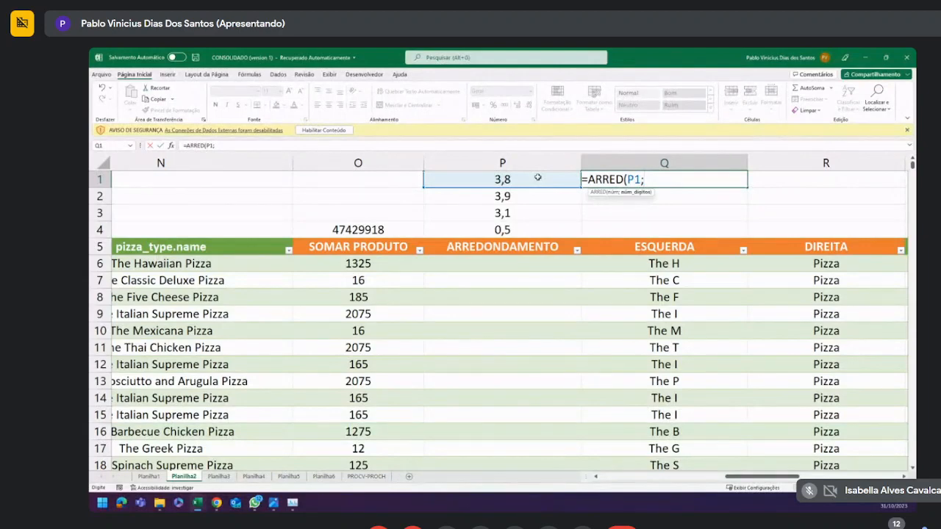
type("1)")
key("Return")
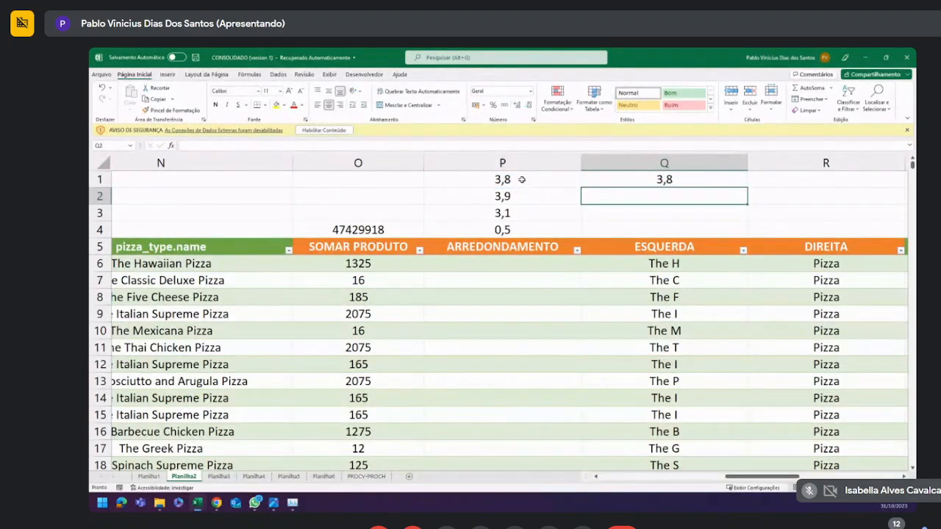
Give the sample decimals in P1:P4 two decimal places, setting them to 3,85, 3,97, 3,14 and 0,53.
left_click(522, 179)
double_click(522, 180)
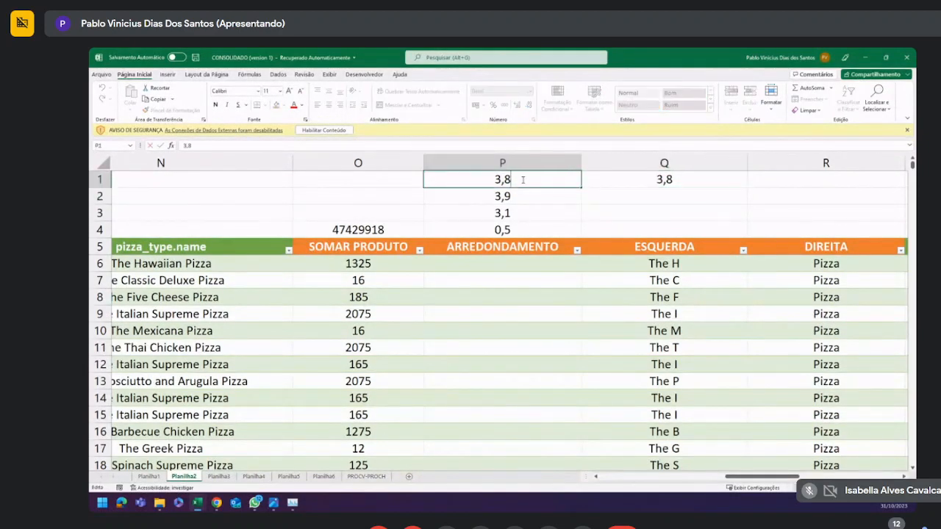
type("5")
left_click(537, 196)
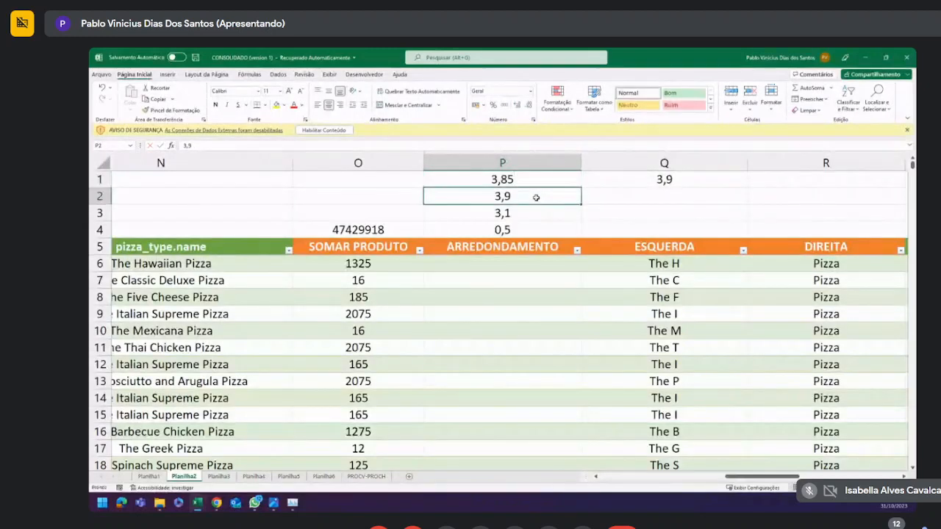
double_click(537, 197)
type("7")
key("Return")
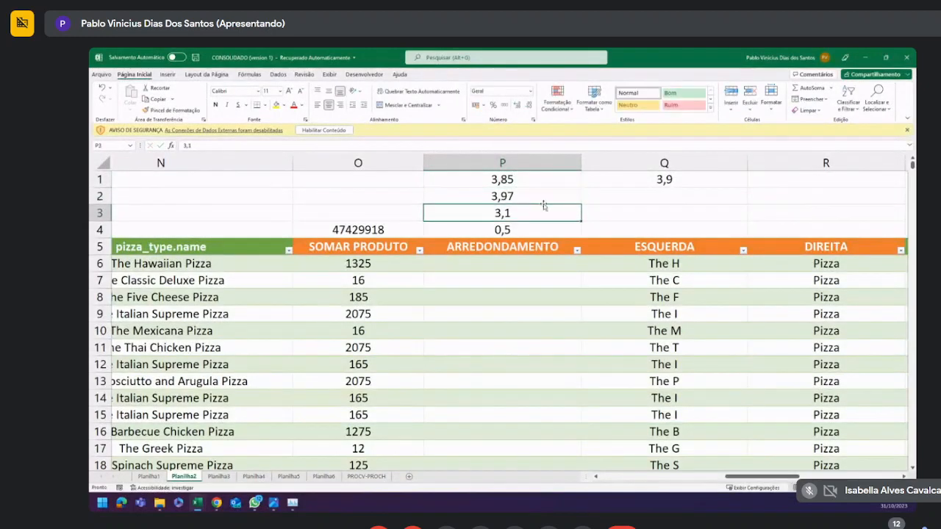
double_click(540, 211)
type("4")
key("Return")
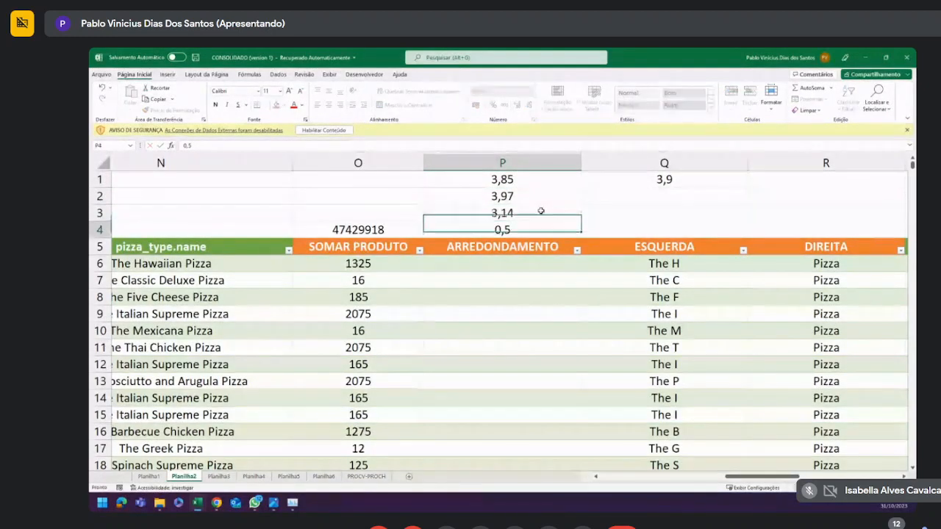
double_click(540, 226)
type("3")
key("Return")
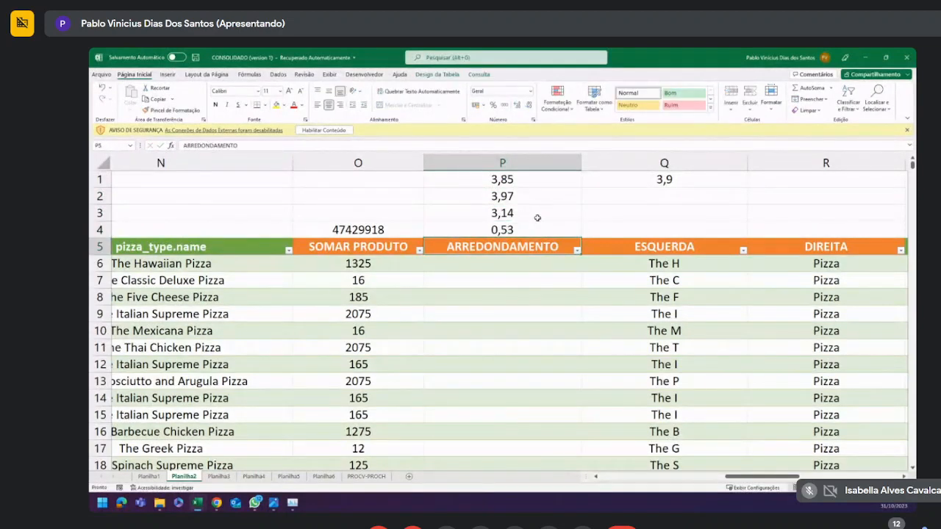
Review the digits argument of the ARRED formula in Q1 and copy the formula down to Q4.
left_click(643, 184)
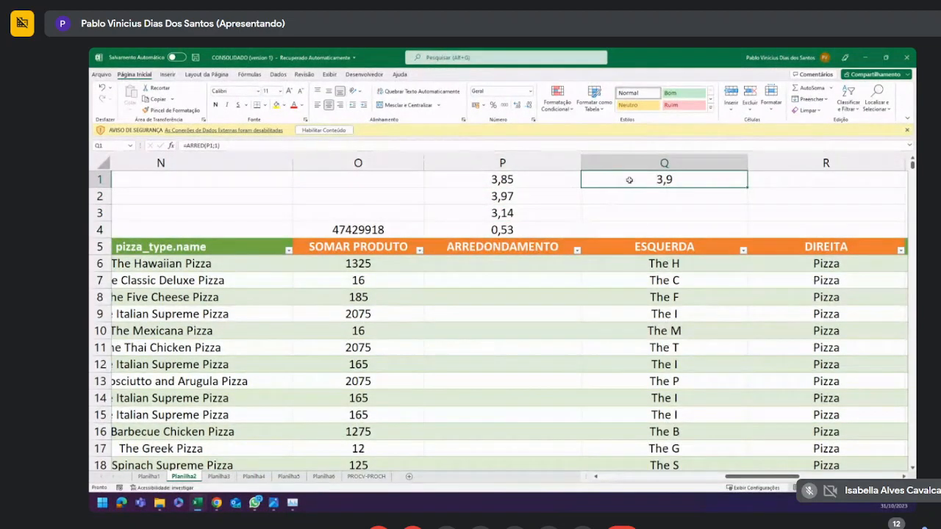
left_click(217, 147)
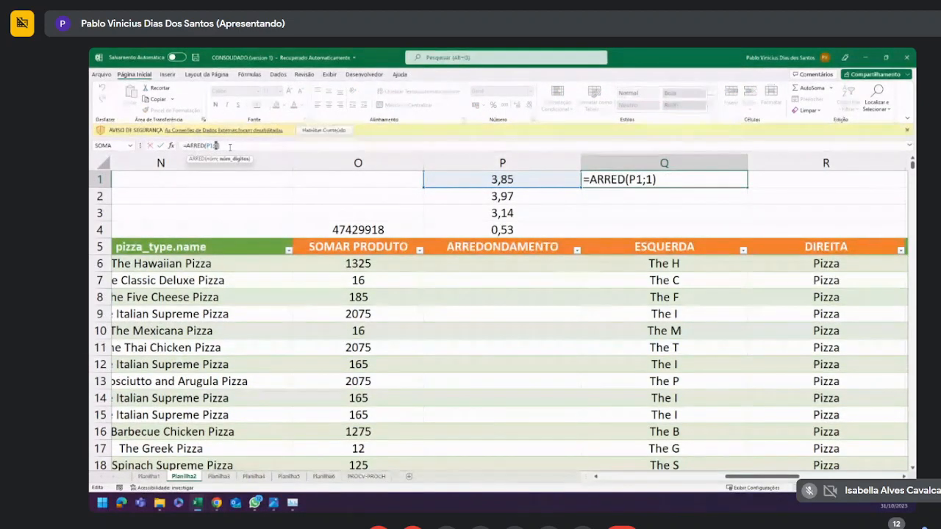
key("Return")
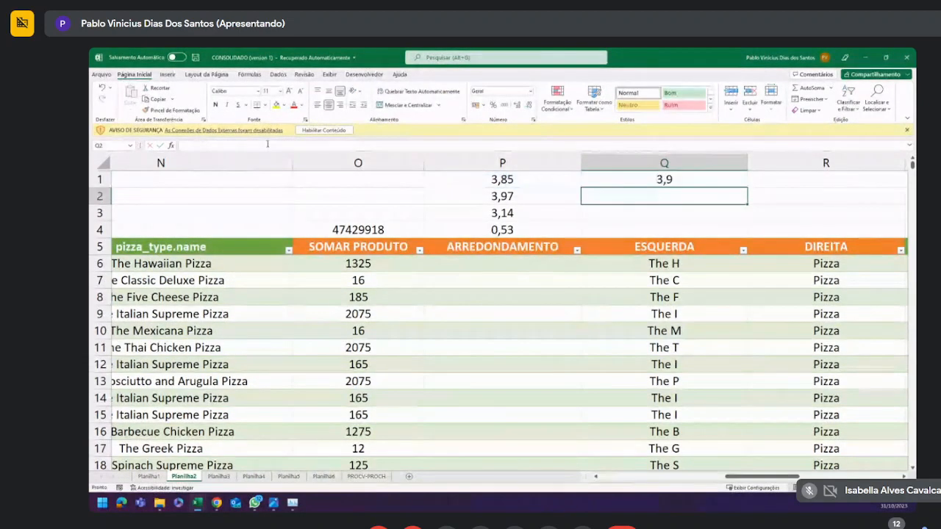
left_click(689, 181)
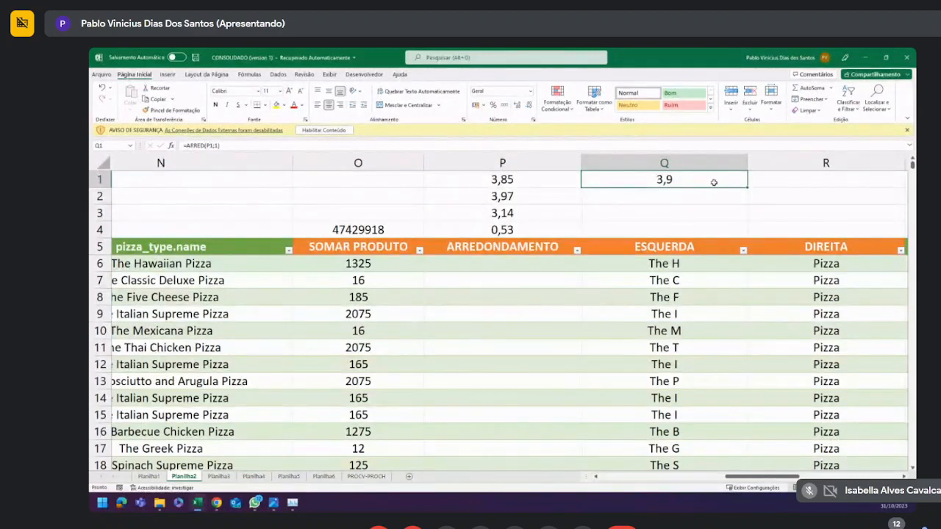
left_click_drag(748, 188, 735, 238)
Compare the sample decimals in P2:P4 with their ARRED results in Q2:Q4.
left_click(515, 199)
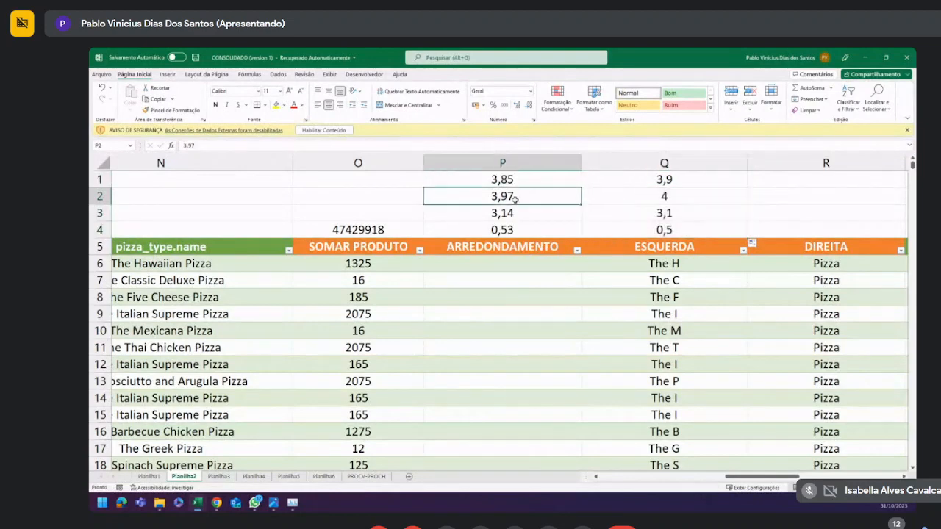
left_click(629, 198)
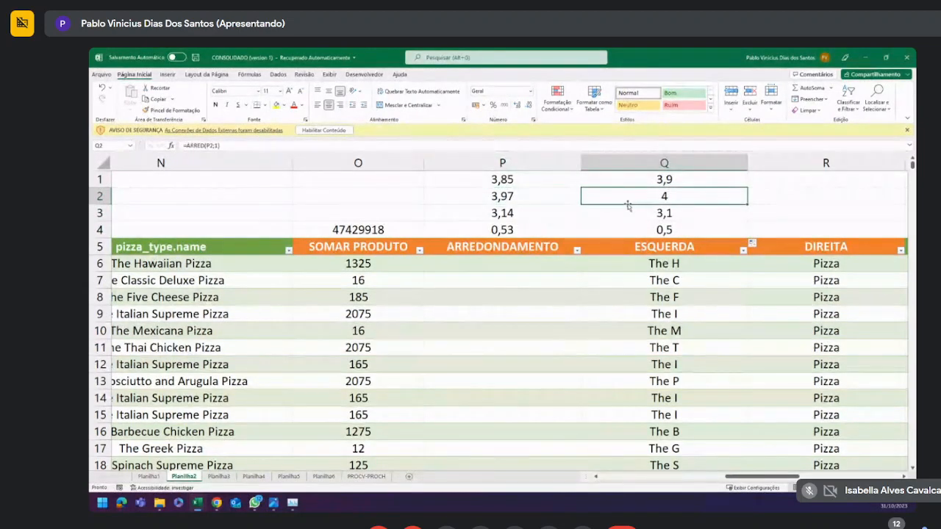
left_click(510, 212)
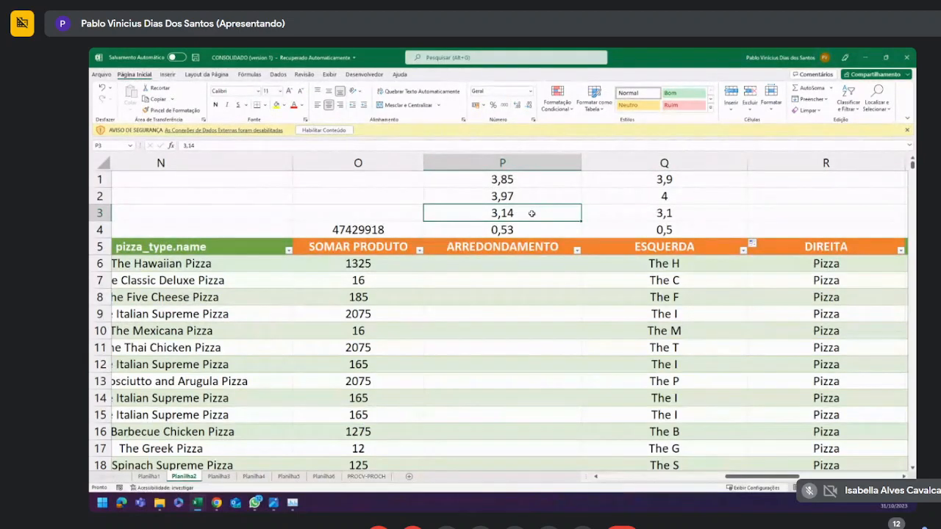
left_click(673, 214)
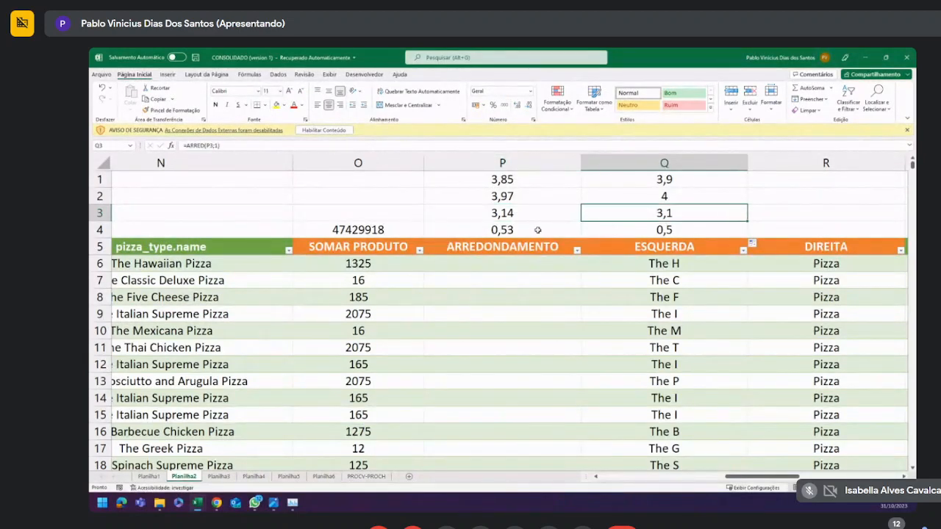
left_click(538, 230)
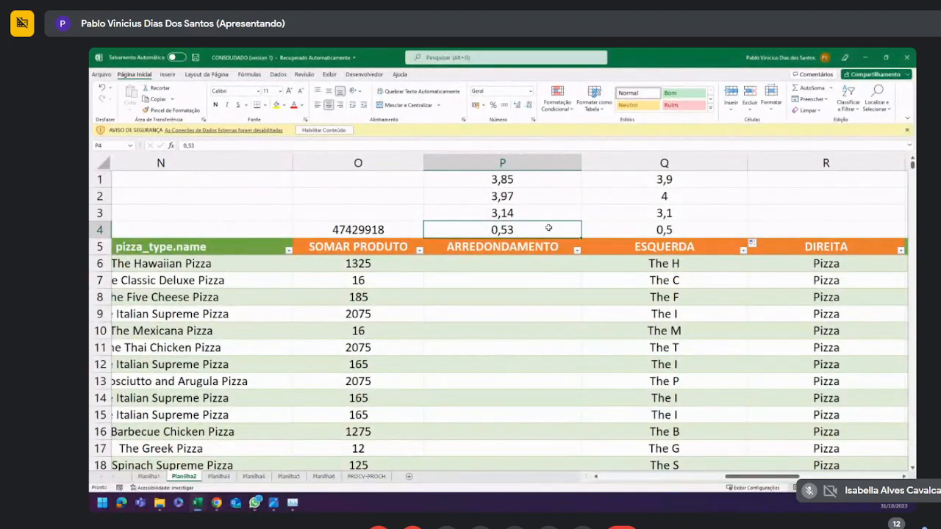
left_click(679, 230)
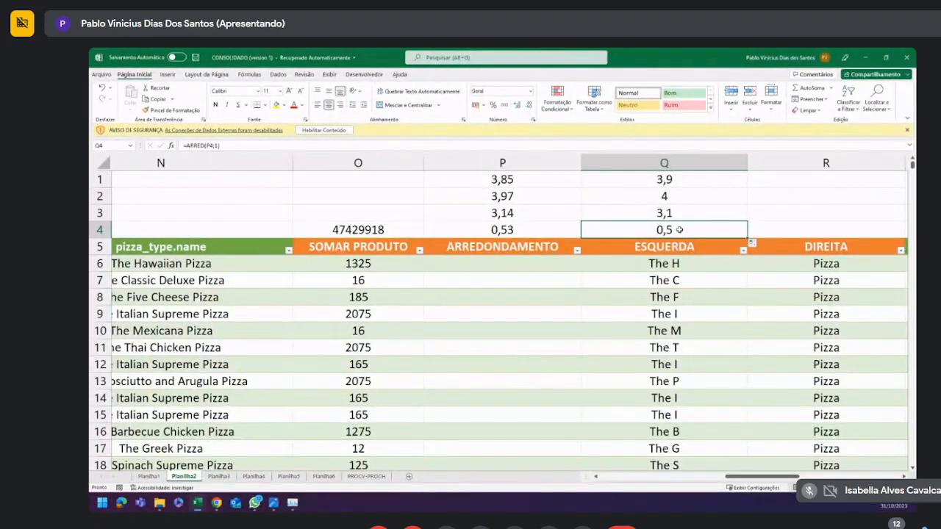
Clear the ARRED formulas from Q1:Q4 and round P1 down to one decimal in Q1 with =ARREDONDAR.PARA.BAIXO(P1;1).
left_click_drag(669, 180, 676, 227)
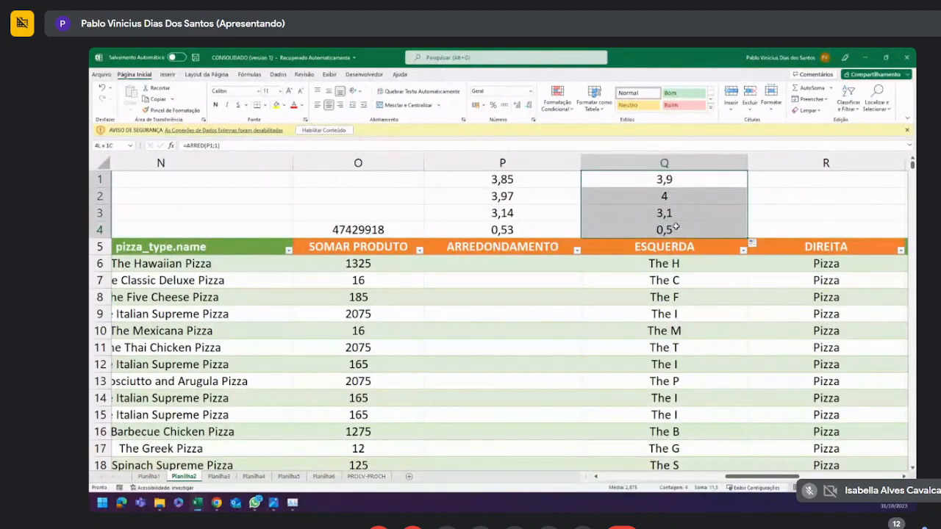
key("Delete")
left_click(661, 180)
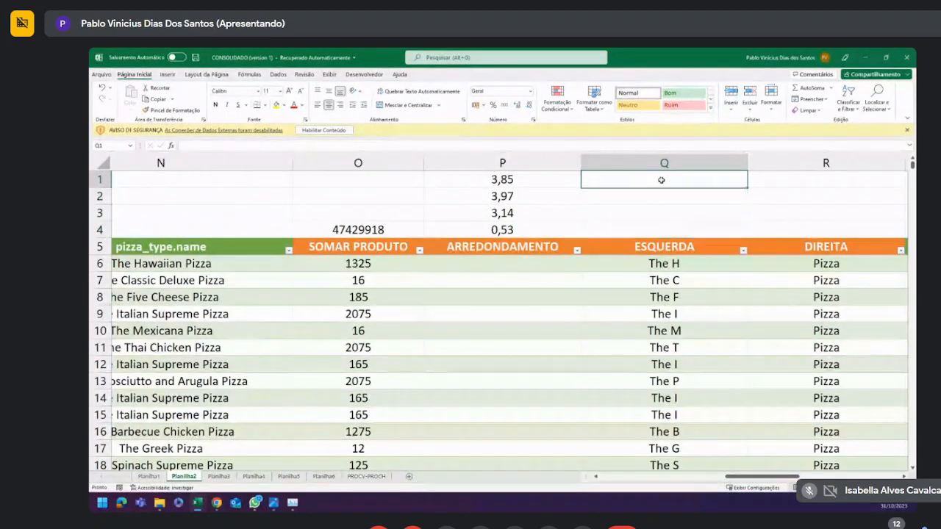
type("=ARREN")
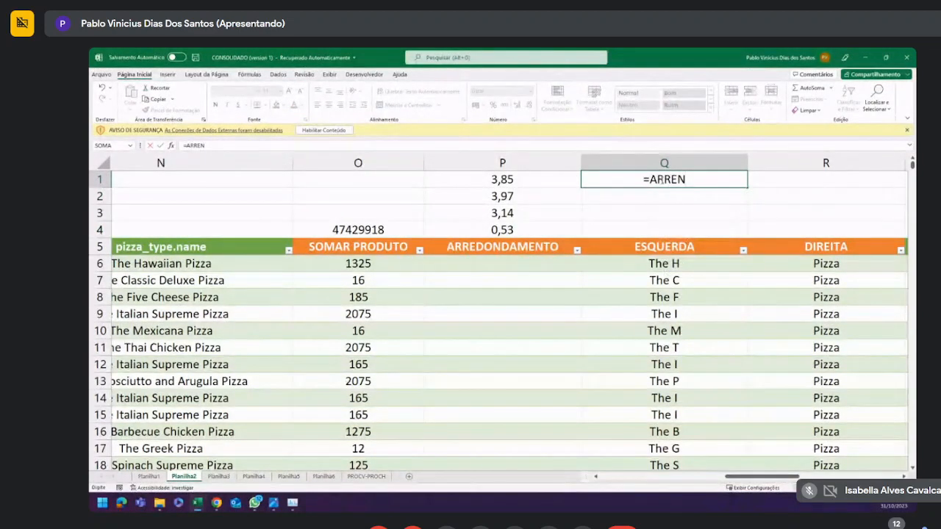
key("BackSpace")
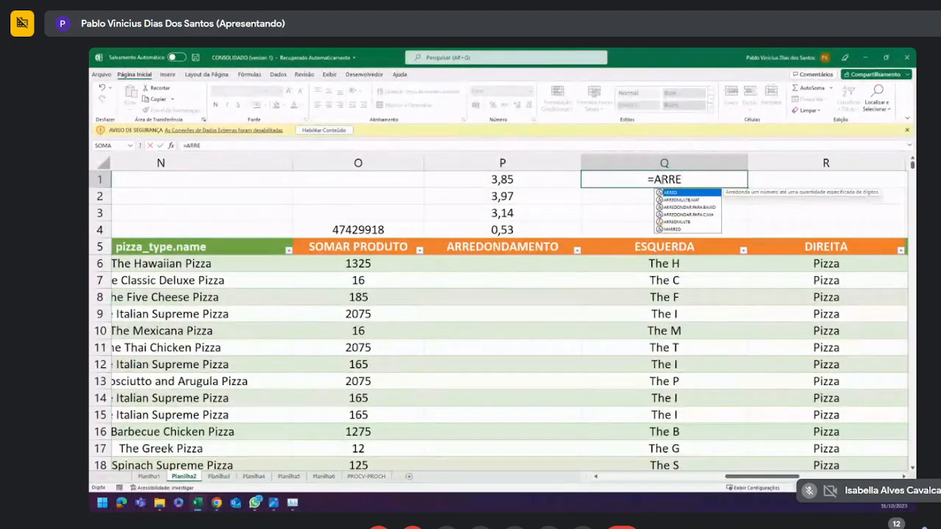
key("Down")
key("Down")
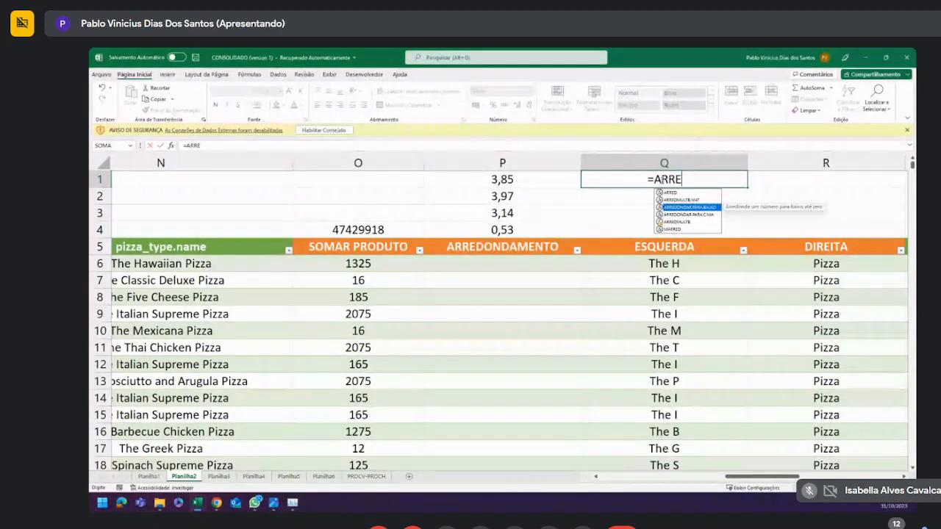
key("Tab")
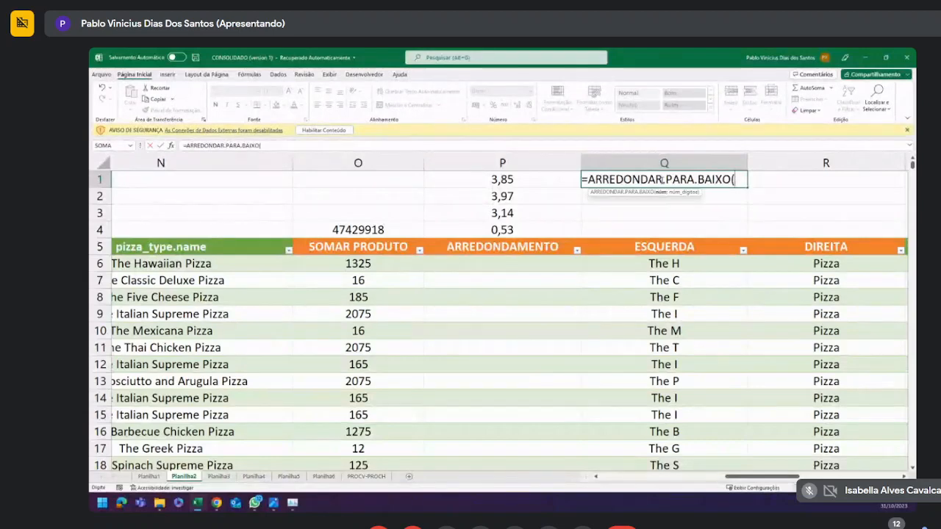
left_click(525, 181)
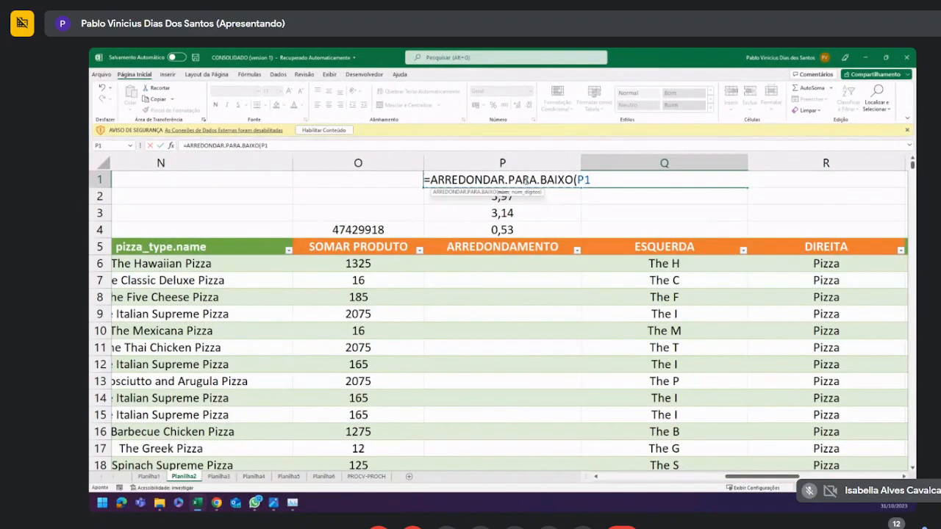
left_click(388, 146)
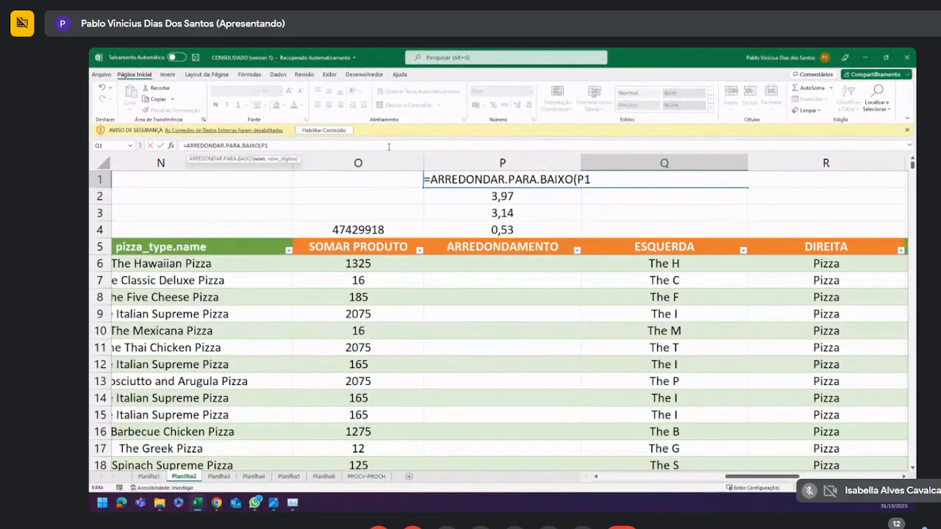
type(";1")
key("Return")
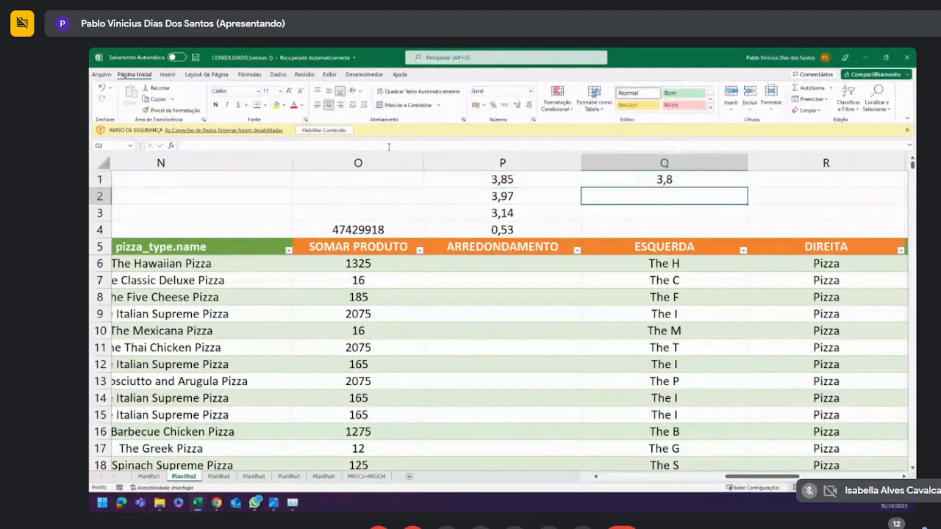
left_click(629, 180)
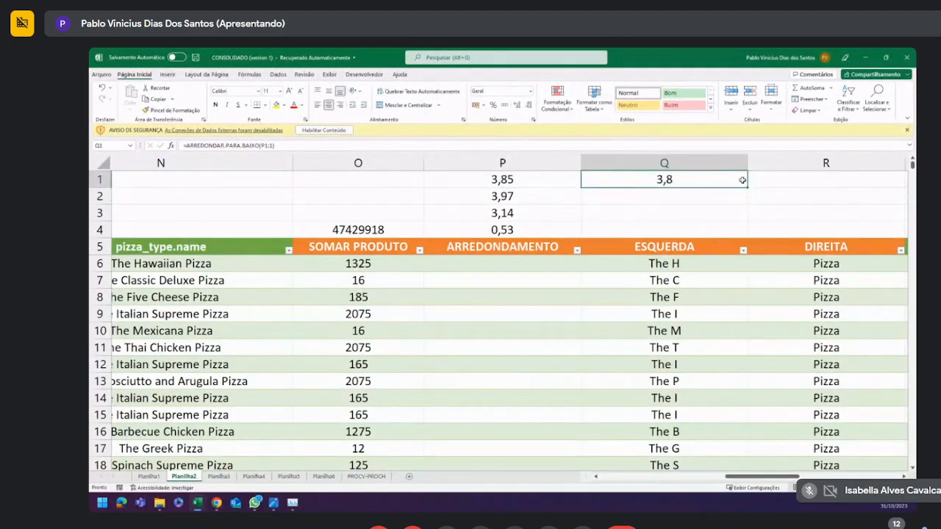
Copy the ARREDONDAR.PARA.BAIXO formula from Q1 down to Q4 and compare the rounded results with the sample decimals in P1:P4.
left_click_drag(748, 187, 743, 233)
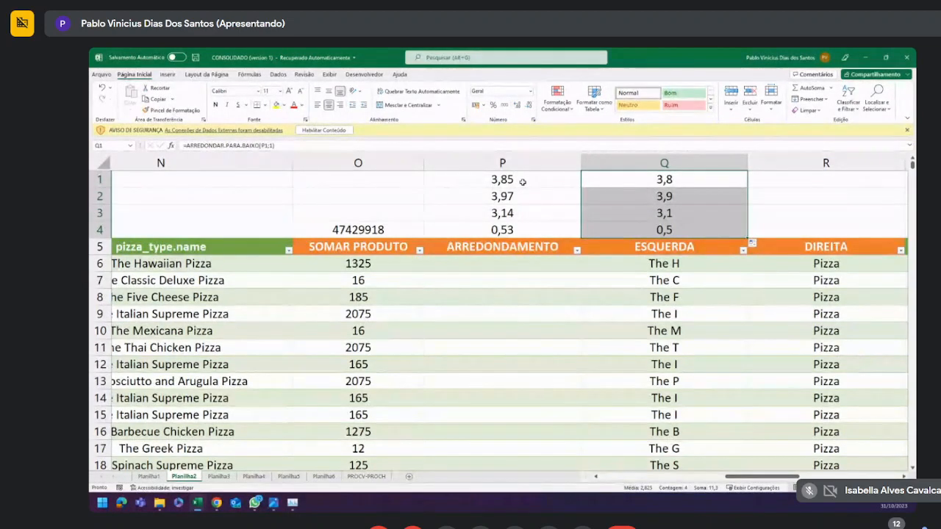
left_click(533, 180)
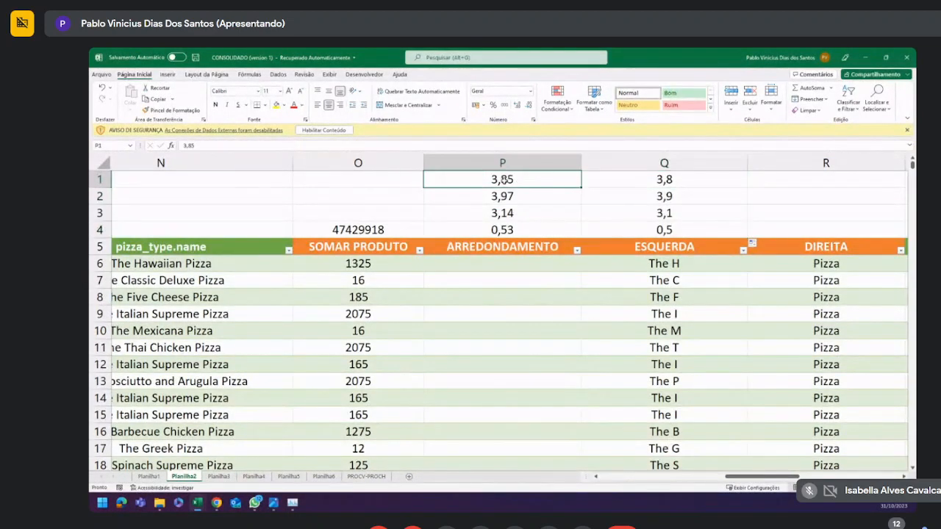
left_click(519, 194)
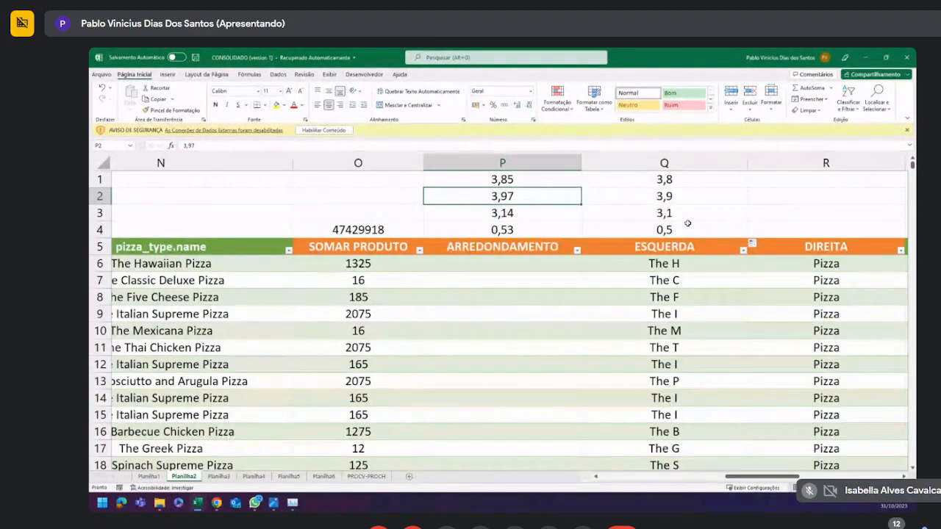
left_click(671, 196)
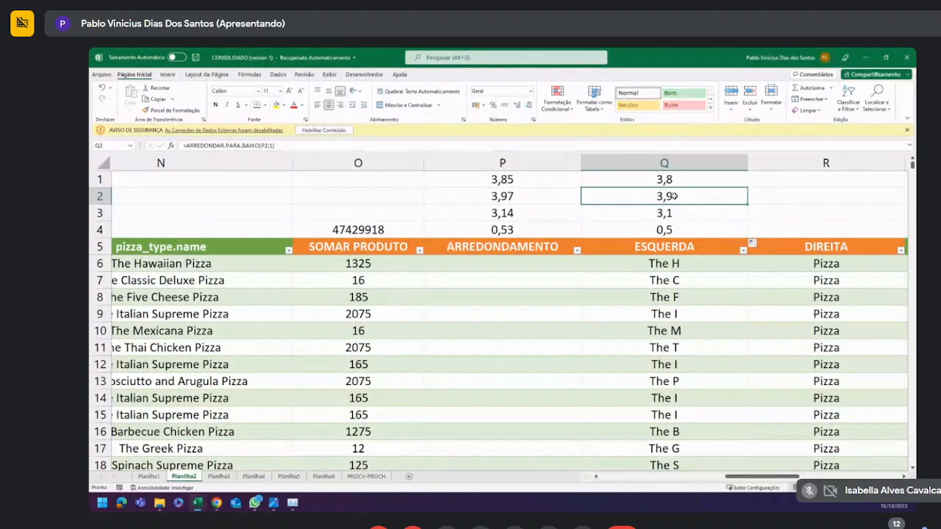
left_click(516, 233)
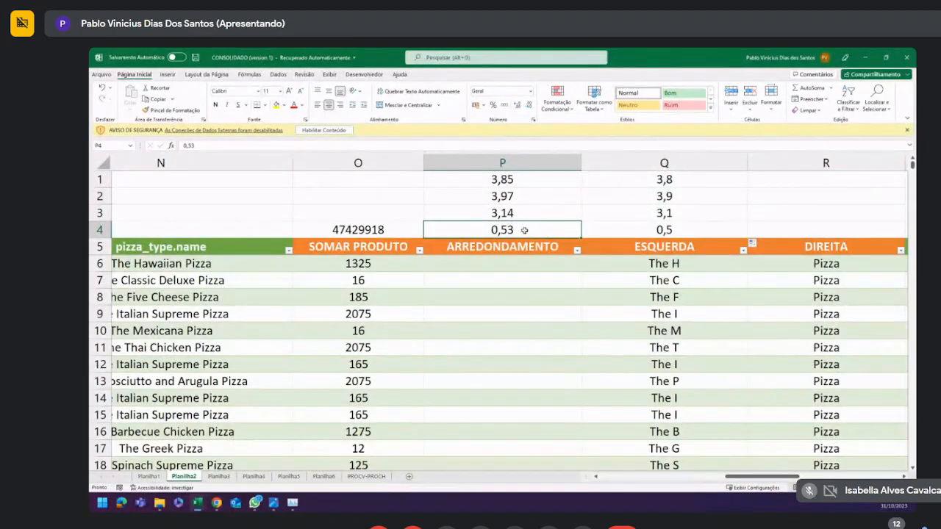
left_click(683, 231)
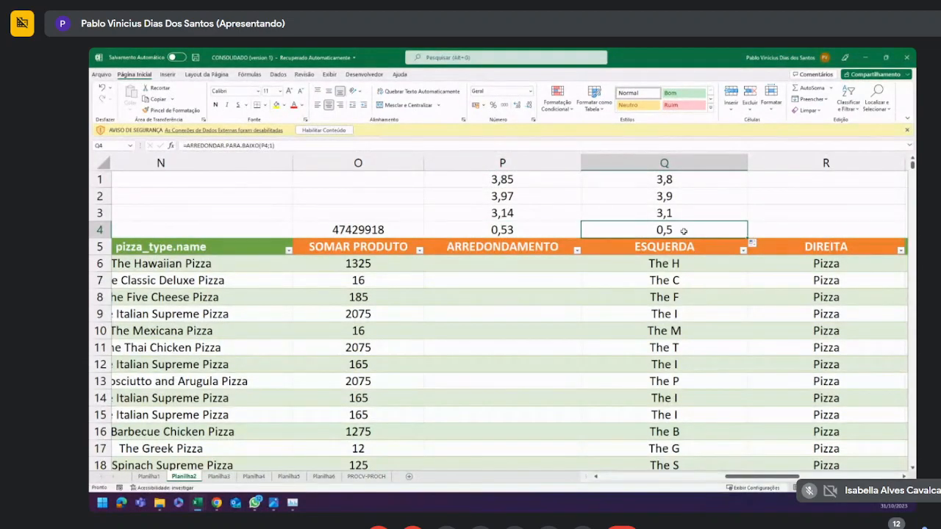
left_click(661, 181)
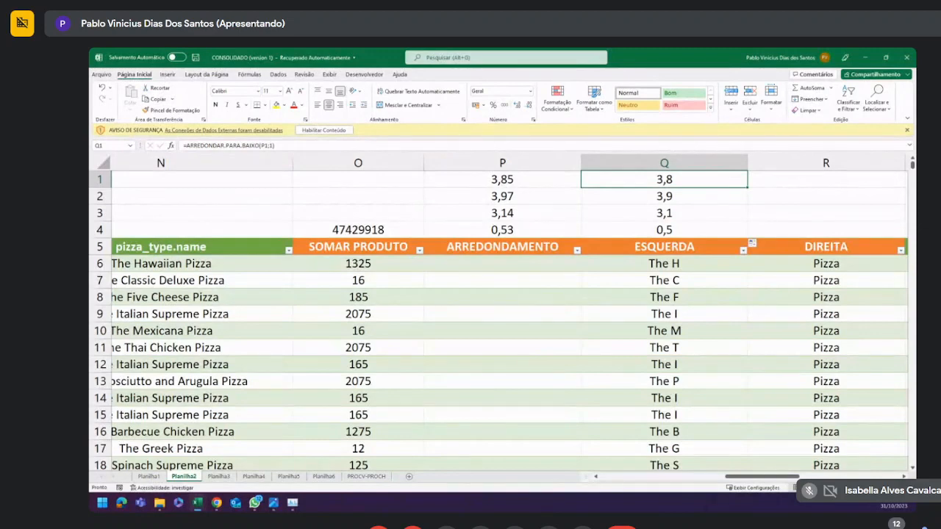
key("alt+Tab")
key("alt+Tab")
key("alt+Tab")
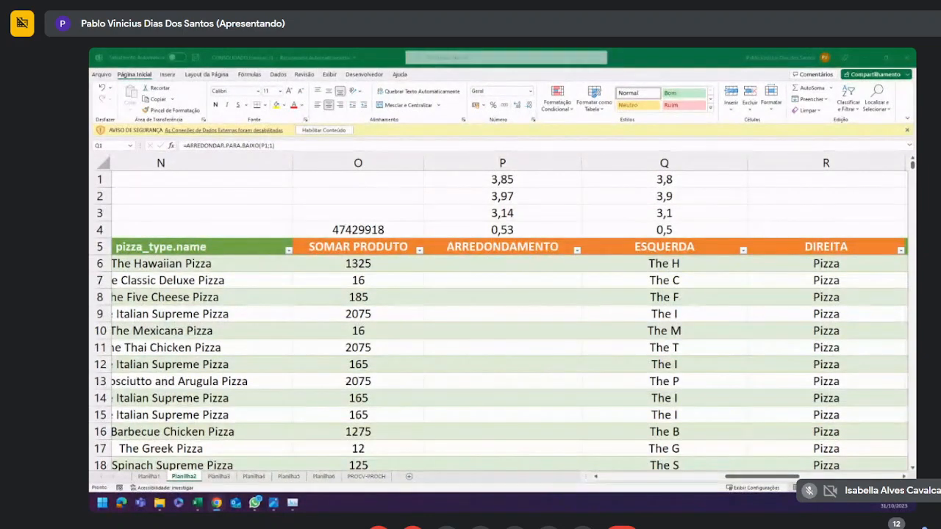
key("alt+Tab")
key("alt+Tab")
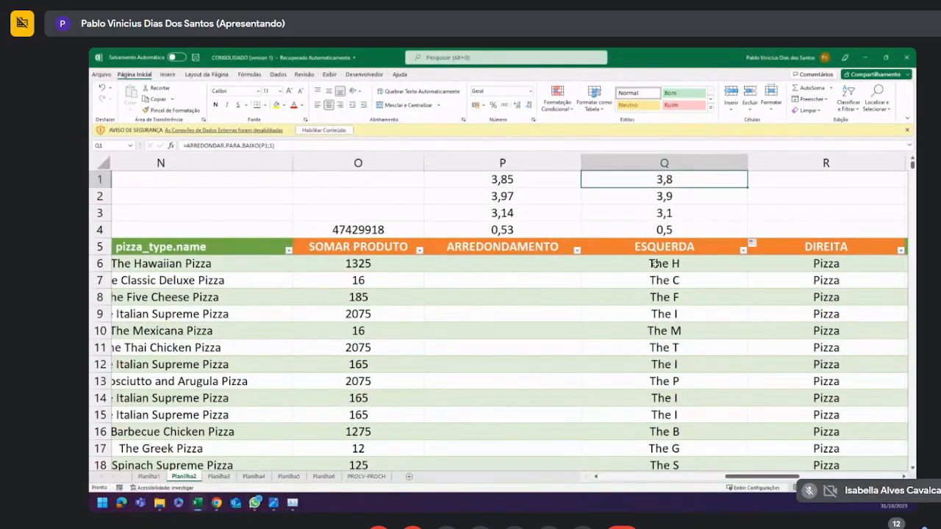
Round P1 to a multiple of 2 in R1 with the formula =MARRED(P1;2).
left_click(808, 175)
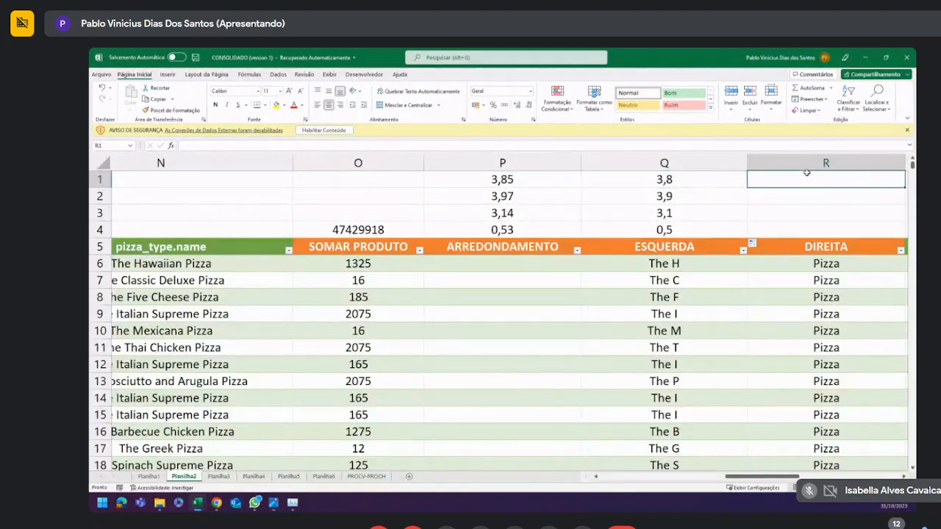
type("=MA")
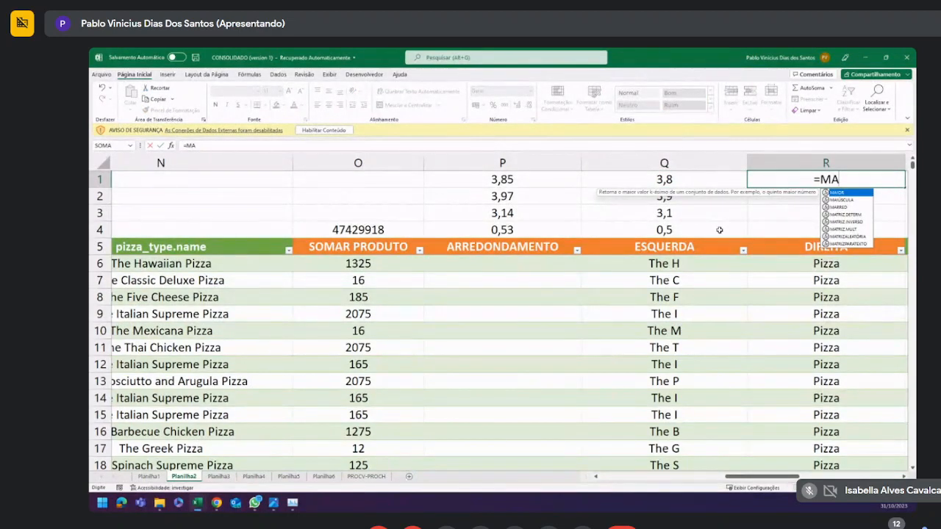
key("Down")
key("Down")
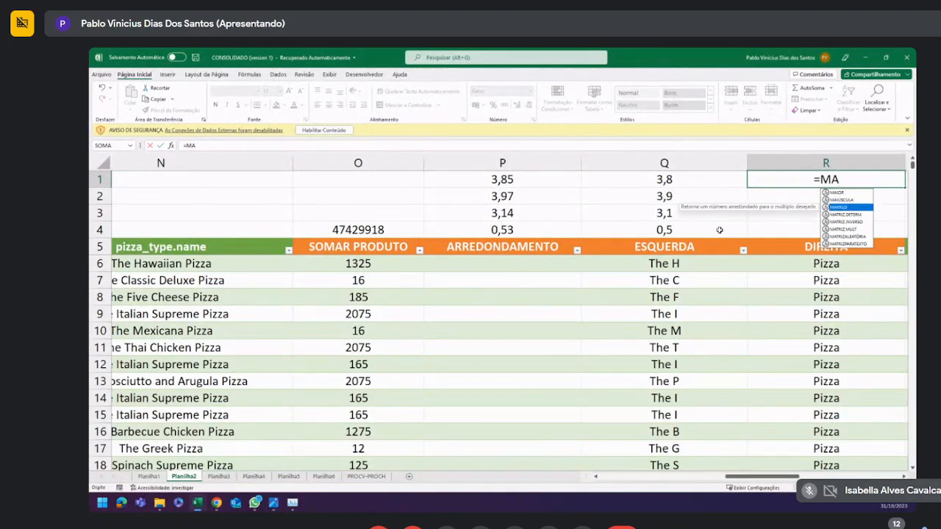
key("Tab")
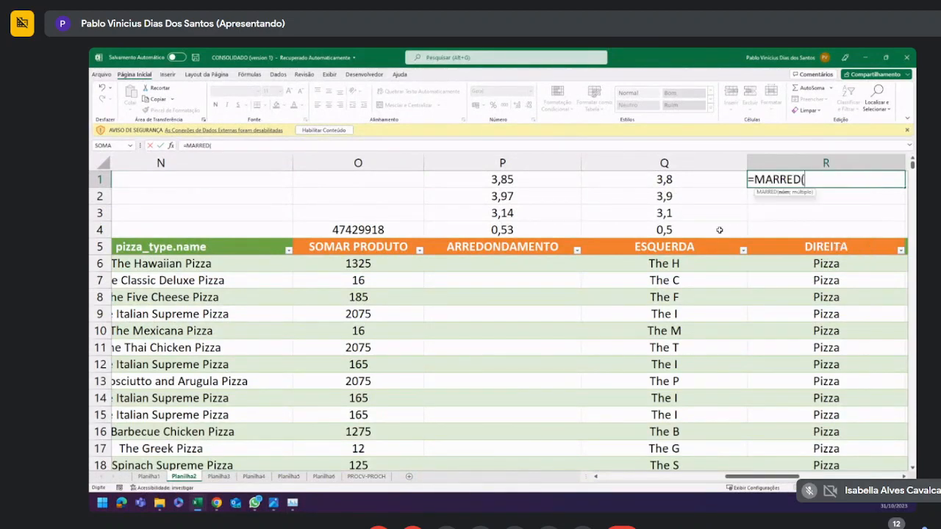
left_click(540, 181)
type(";1")
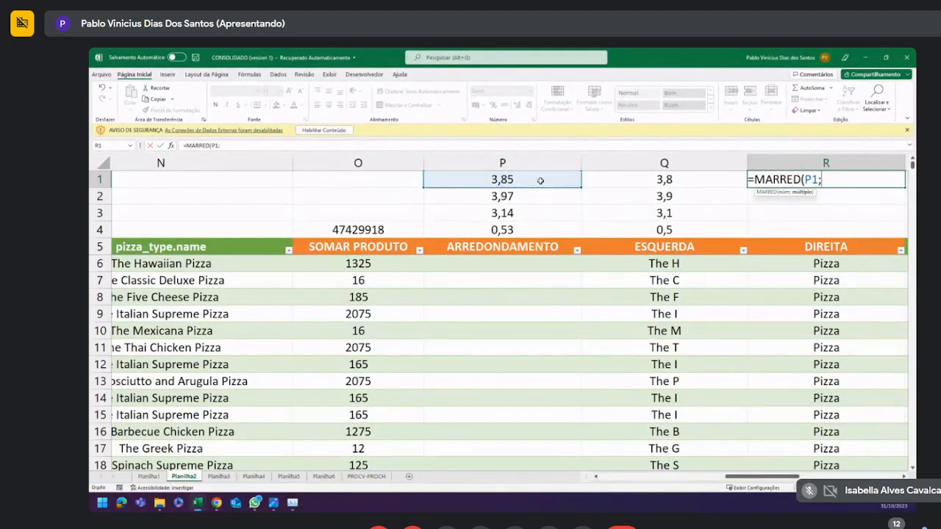
key("Return")
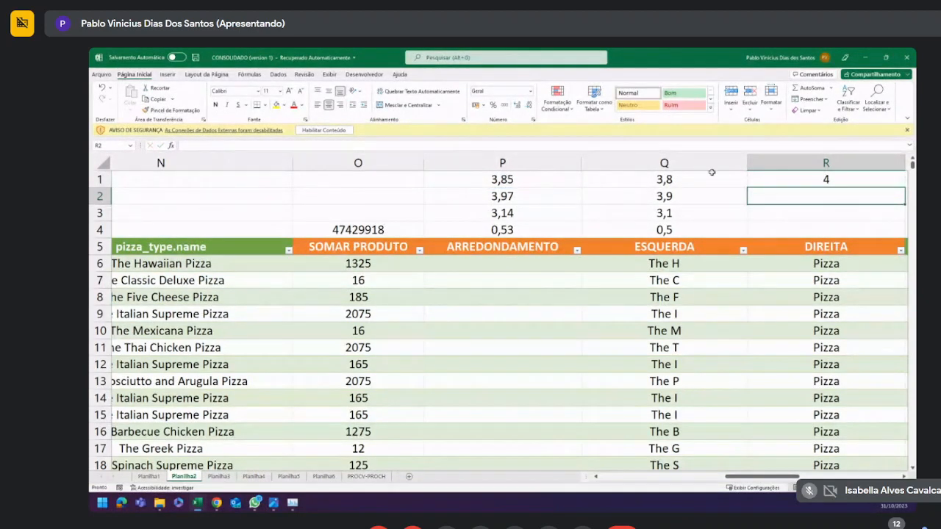
Set the multiple argument of the MARRED formula in R1 to 3.
left_click(779, 179)
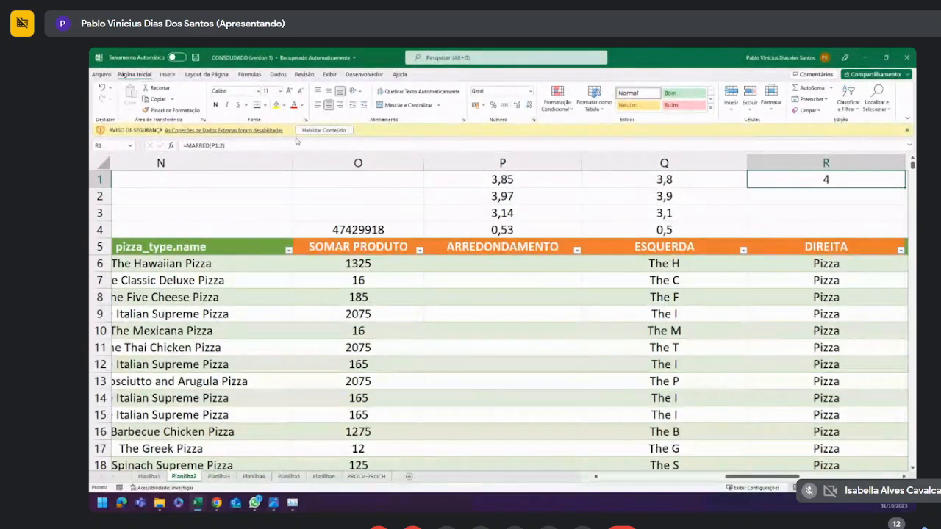
left_click(223, 146)
key("BackSpace")
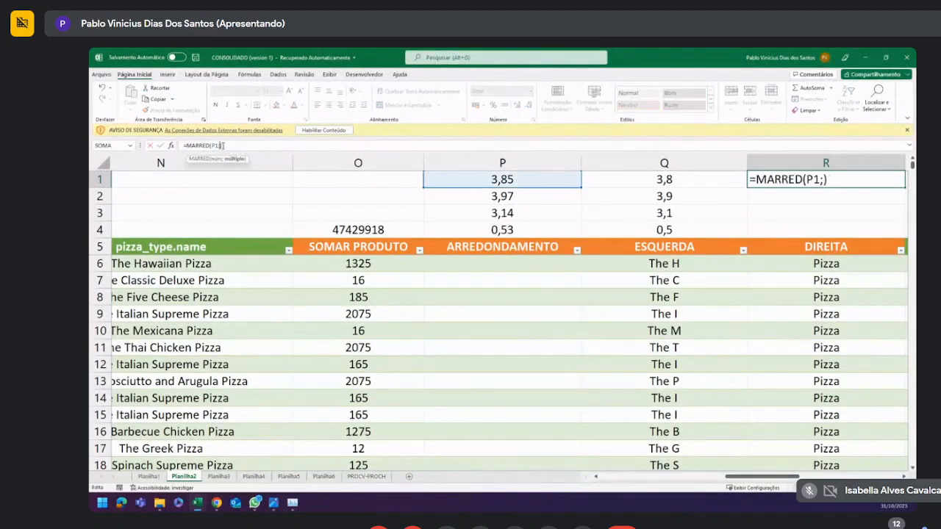
type("3")
key("Return")
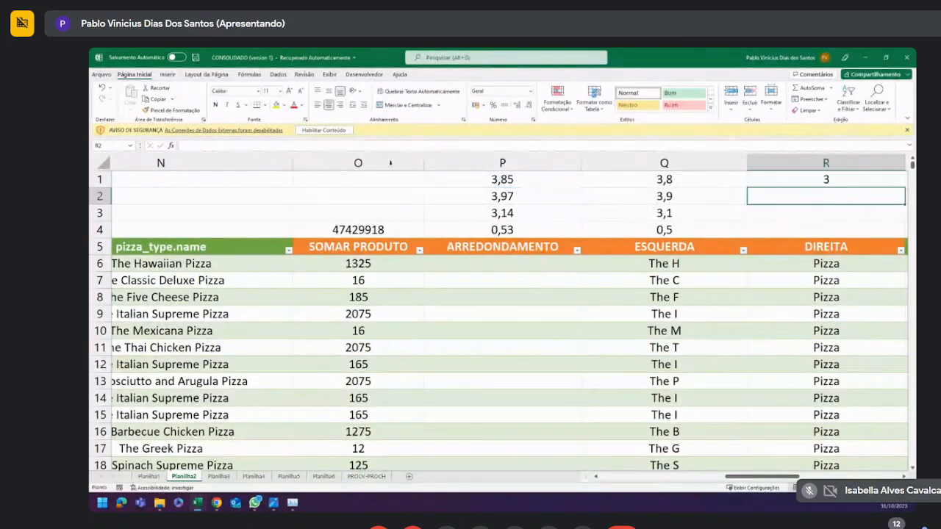
Set the multiple in R1 to 5 so that the formula reads =MARRED(P1;5).
left_click(807, 179)
double_click(806, 179)
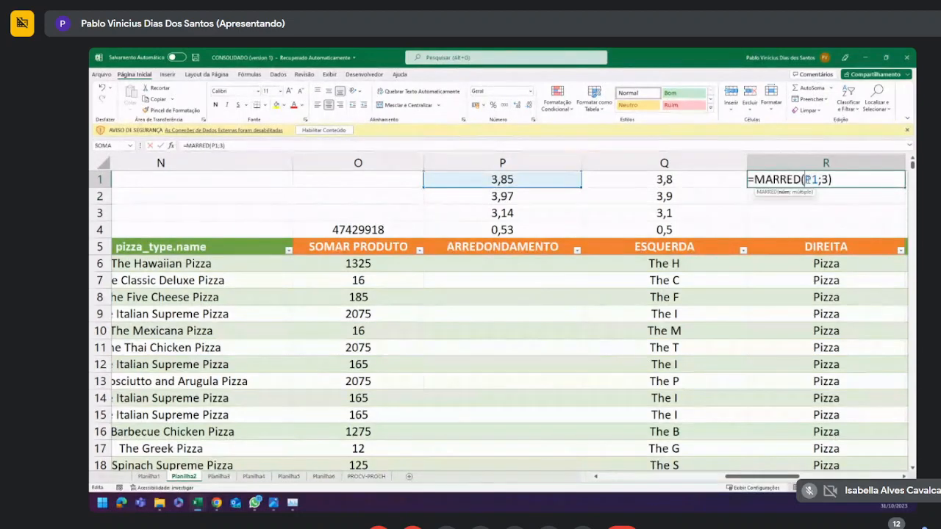
left_click_drag(818, 179, 812, 179)
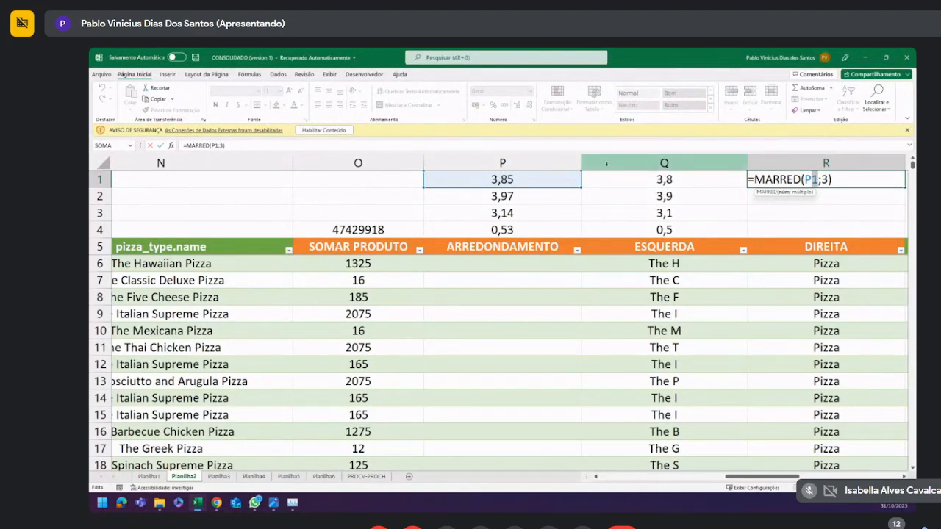
left_click(606, 147)
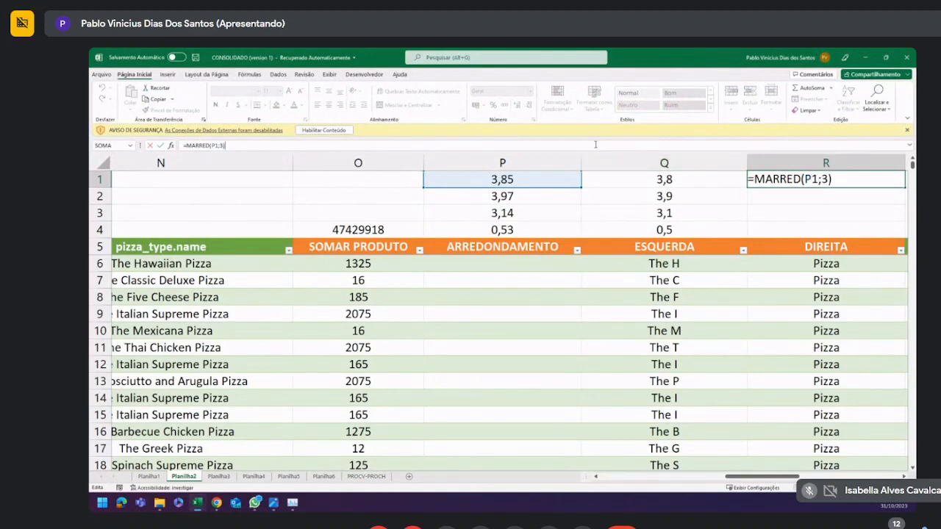
left_click(223, 146)
key("BackSpace")
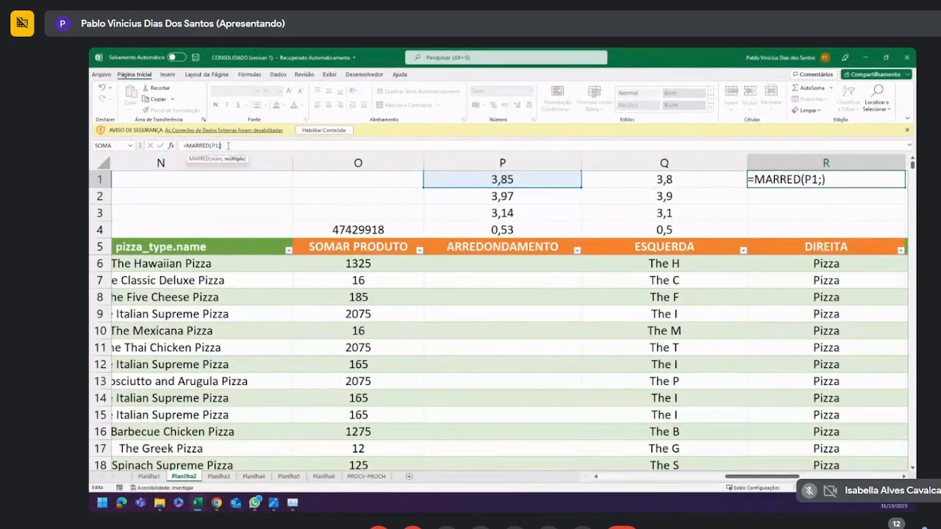
type("5")
key("Return")
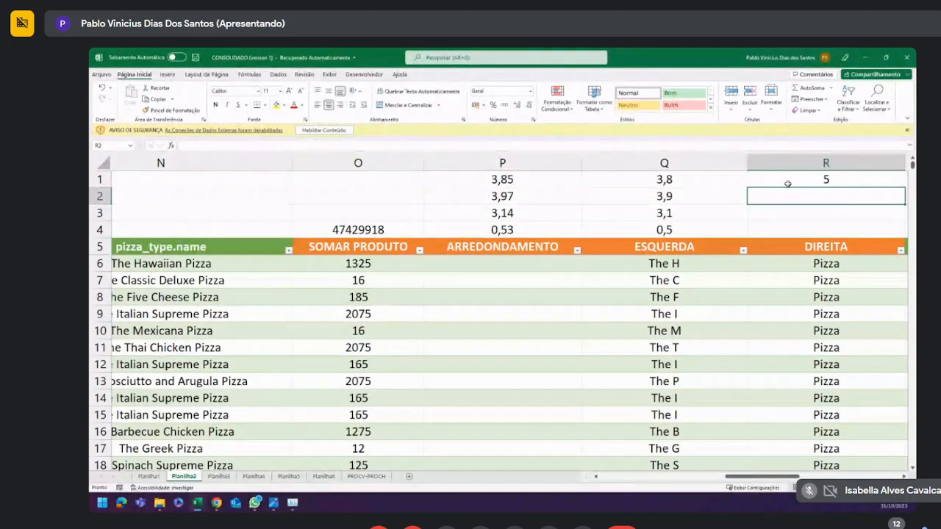
Review the multiple argument of the MARRED formula in R1 without editing it.
left_click(786, 183)
left_click(219, 146)
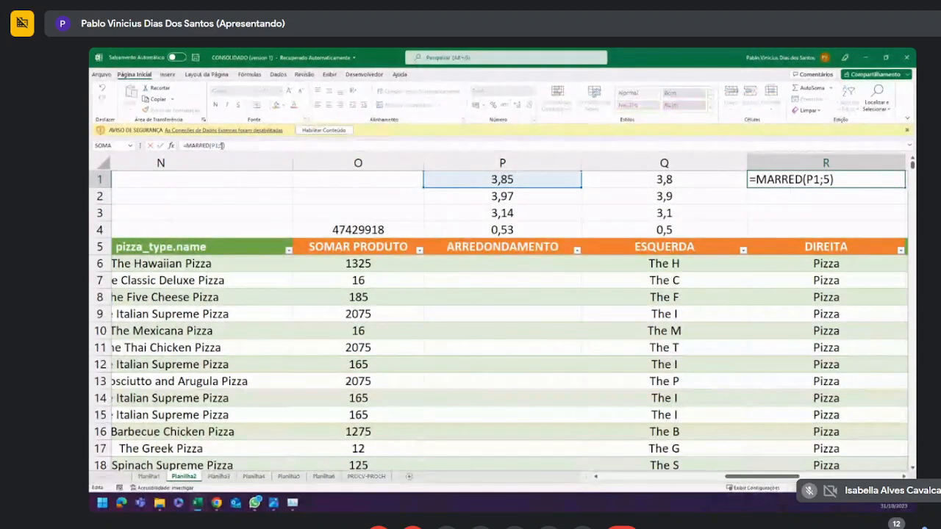
left_click(221, 146)
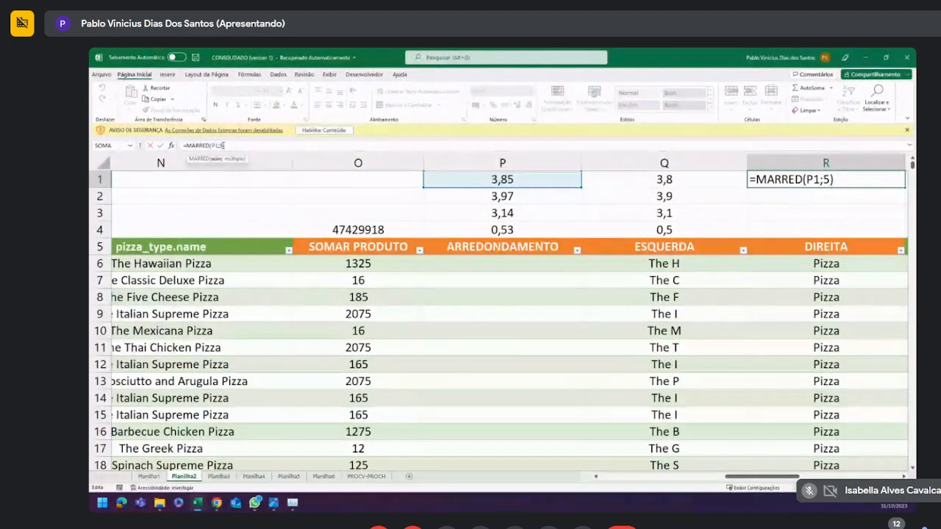
key("Escape")
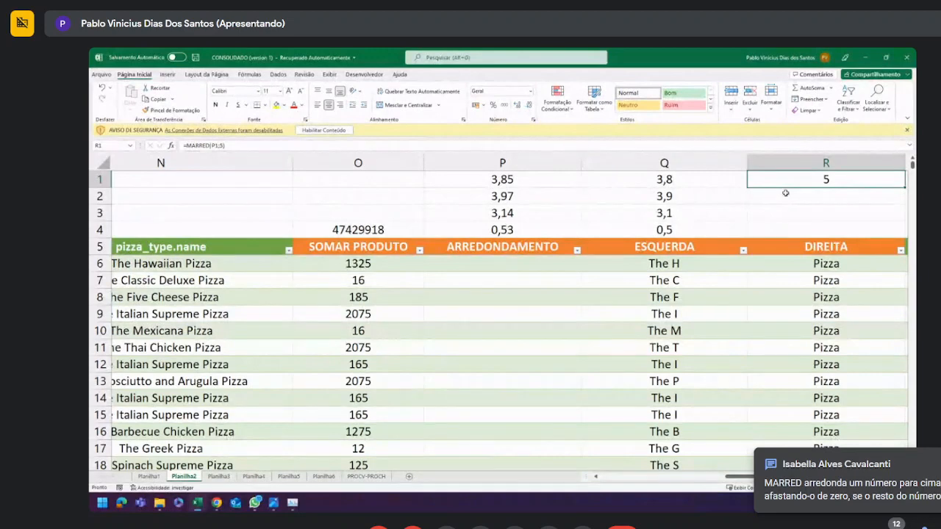
left_click(797, 198)
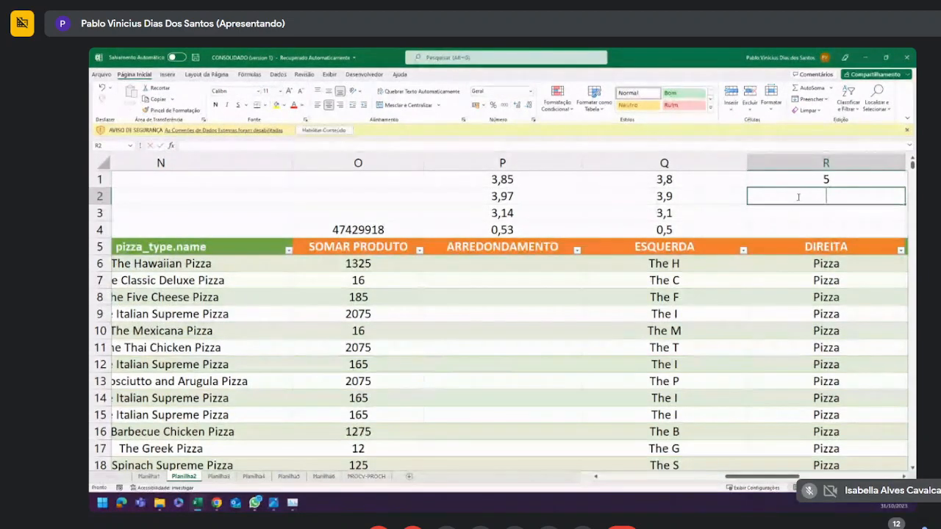
type("=MAR")
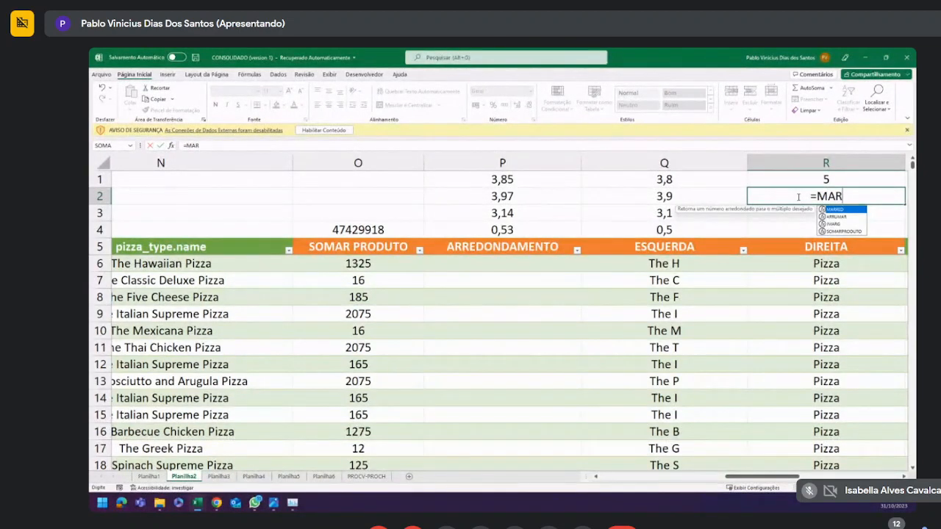
key("Tab")
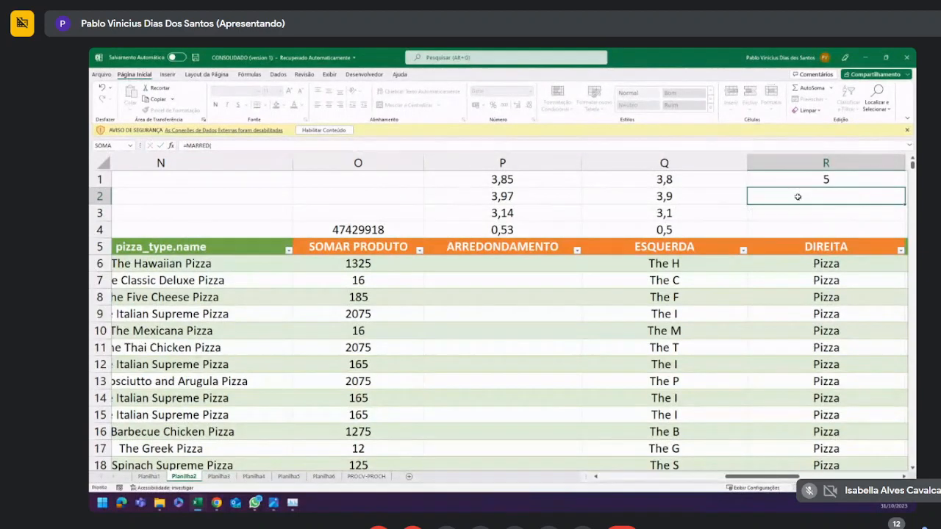
key("Escape")
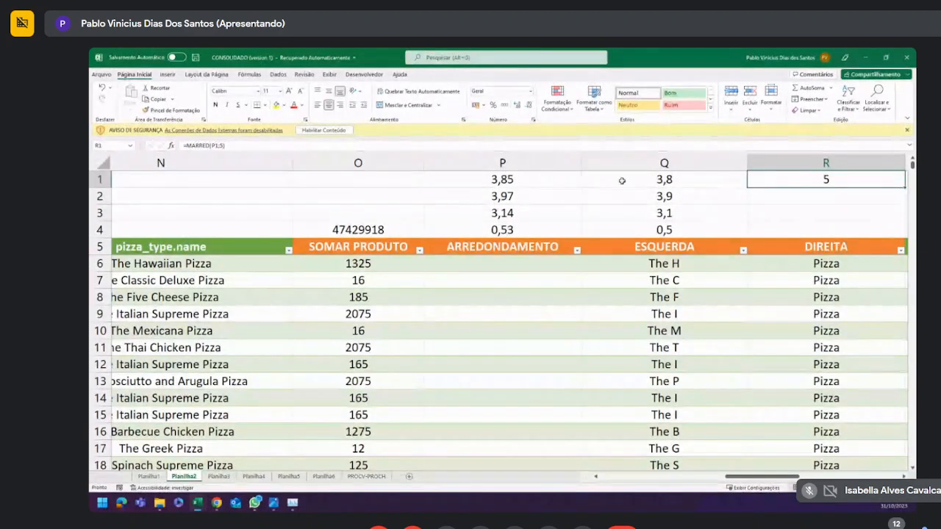
Test the MARRED formula with smaller inputs by setting P1 to 1 and extending it to 1,1.
left_click(553, 180)
type("1")
key("Return")
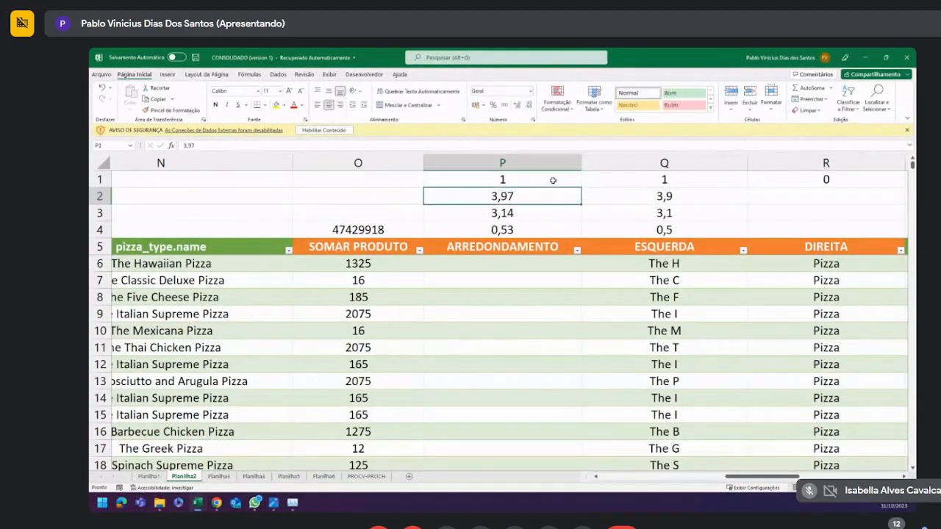
left_click(553, 180)
left_click(237, 148)
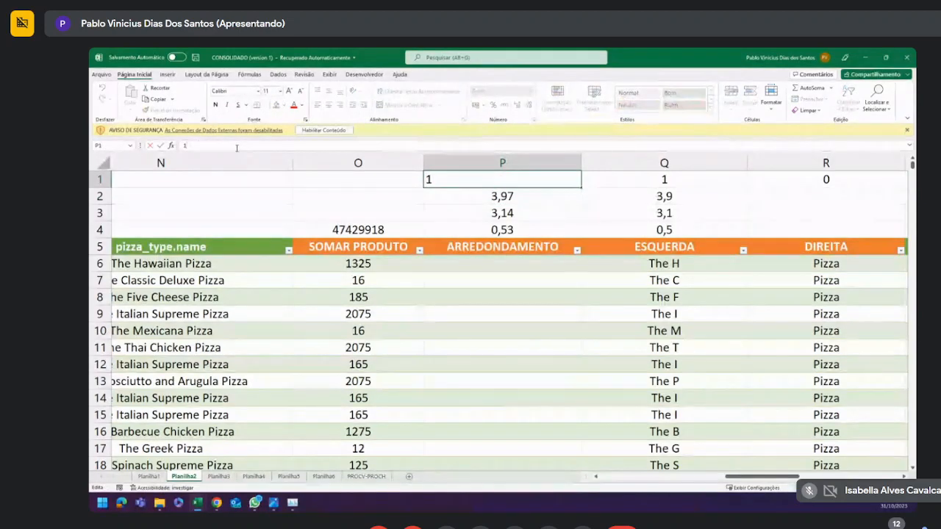
type(",1")
key("Return")
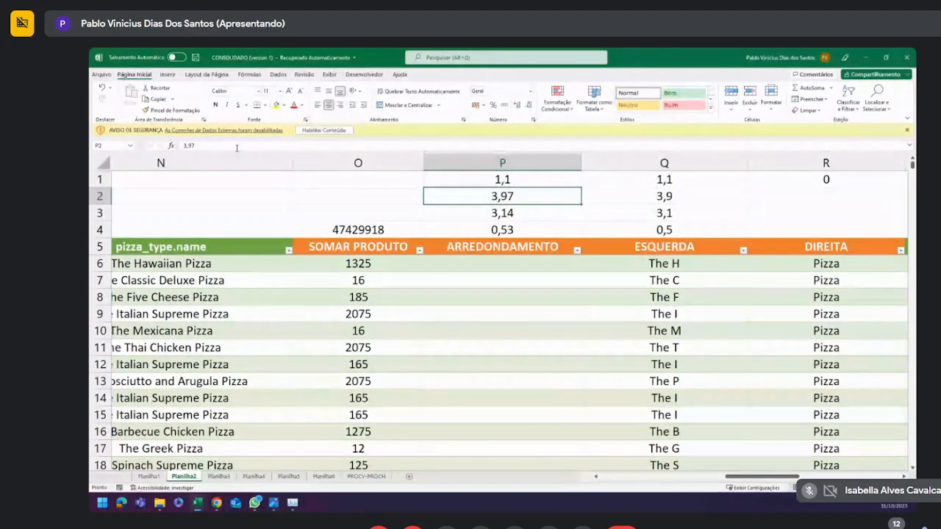
Check the sample value in P1 and the MARRED formula in R1.
key("Up")
key("F2")
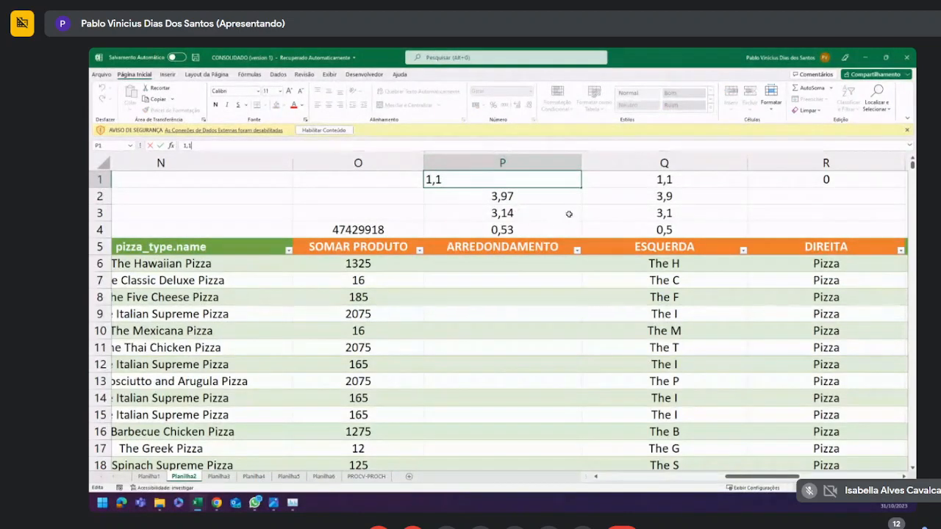
key("Escape")
left_click(805, 181)
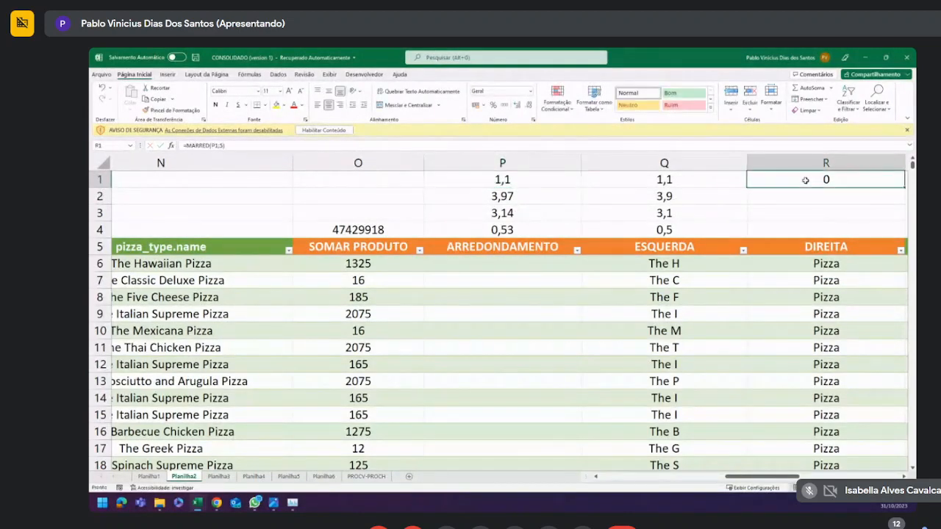
Set the multiple in R1 to 3 so that the formula reads =MARRED(P1;3).
left_click(223, 145)
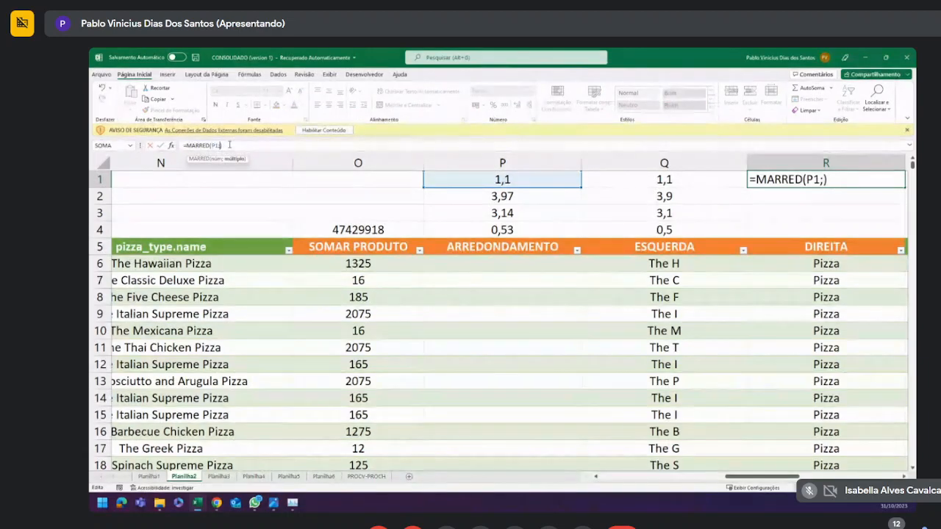
key("BackSpace")
type("3")
key("Return")
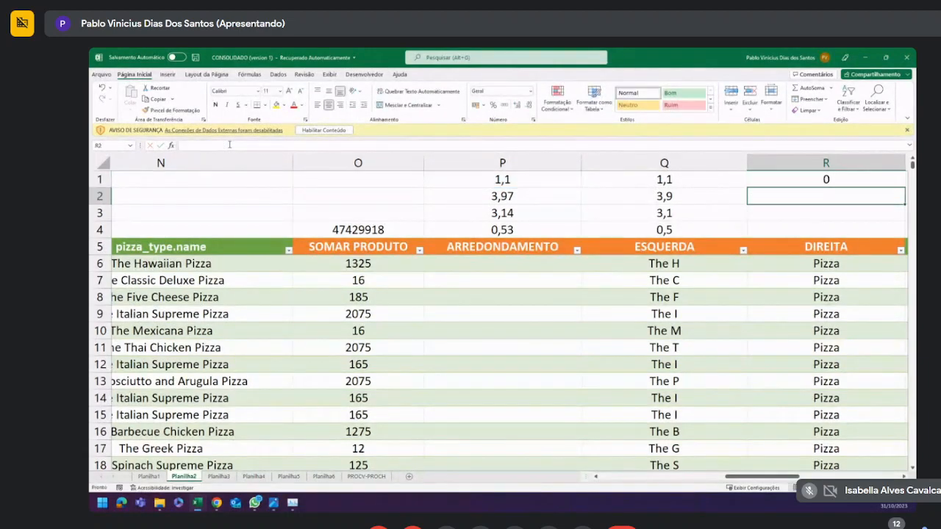
Test the MARRED formula in R1 by setting the sample value in P1 to 1,3.
left_click(544, 183)
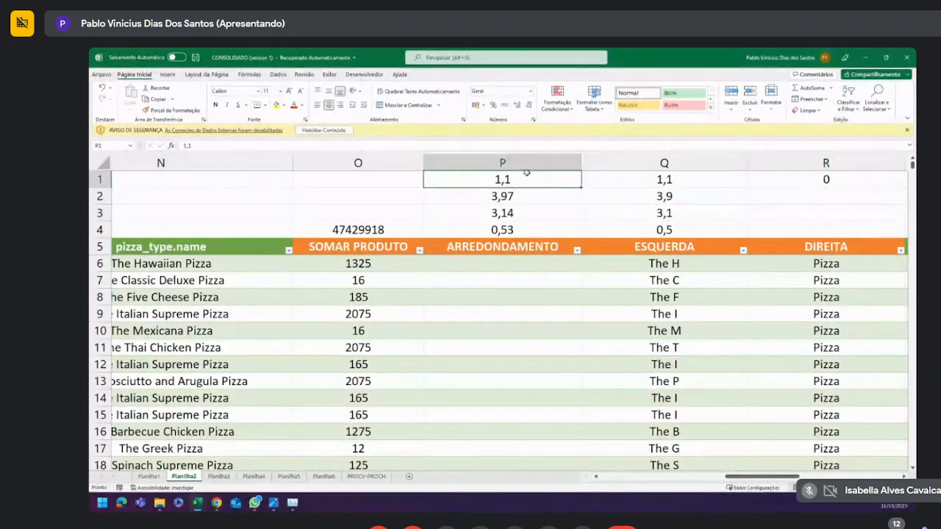
left_click(399, 143)
key("BackSpace")
type("3")
key("Return")
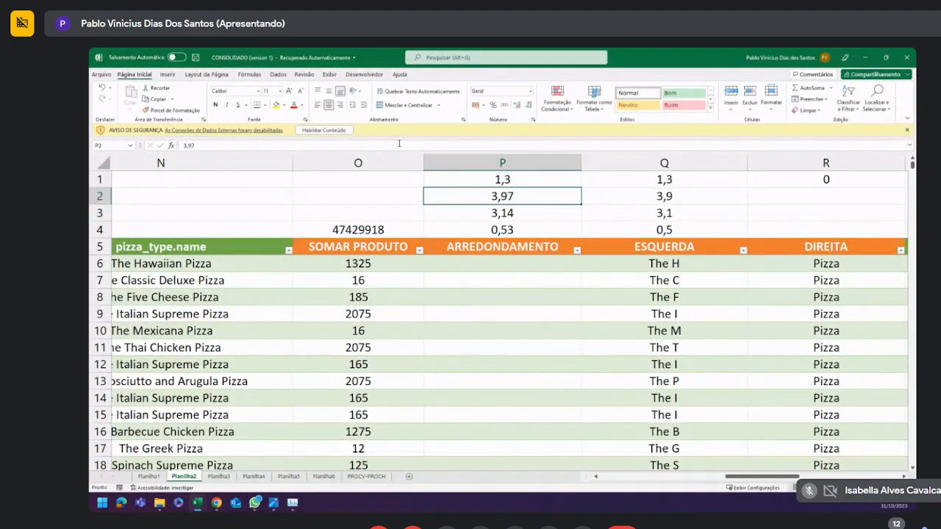
Raise the sample value in P1 to 1,4 to test the MARRED rounding to a multiple of 3.
key("Up")
left_click(367, 144)
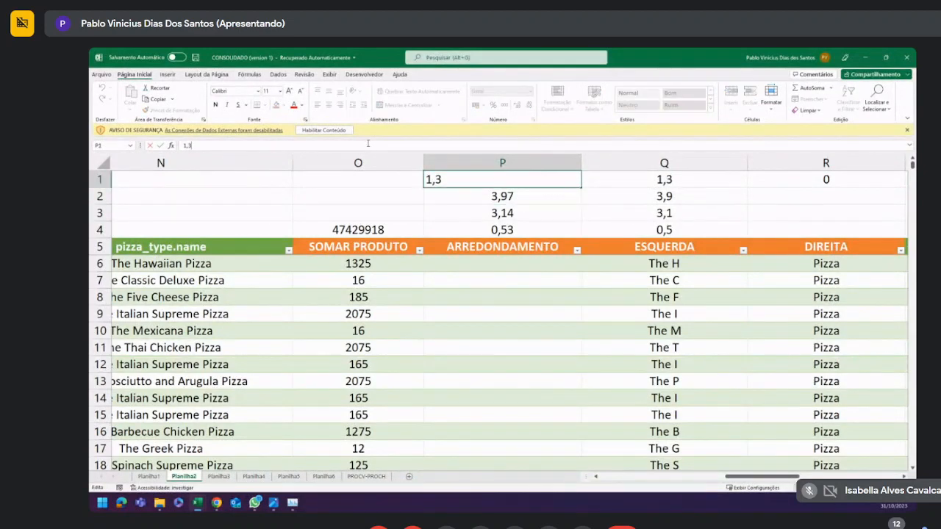
key("BackSpace")
type("4")
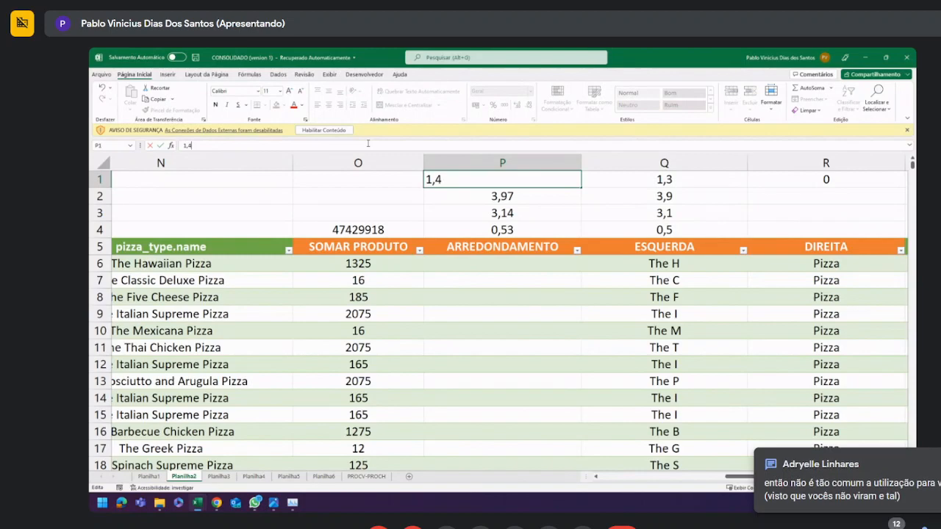
key("Return")
Set the sample value in P1 to 1,5 to test the halfway point of the multiple.
key("Up")
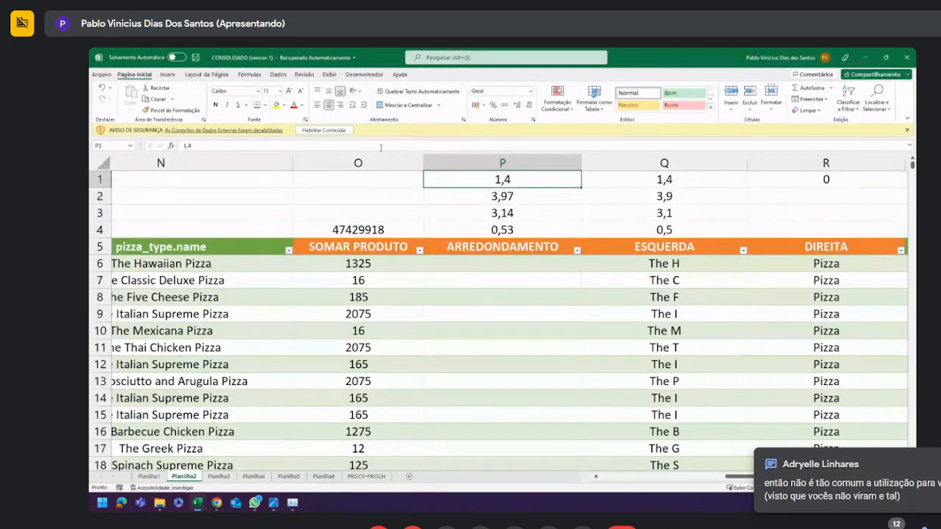
left_click(380, 146)
key("BackSpace")
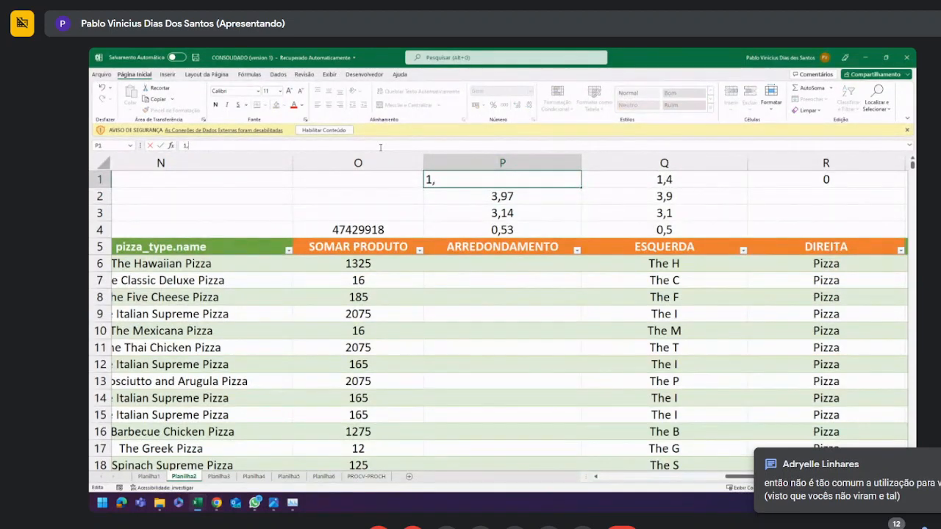
type("5")
key("Return")
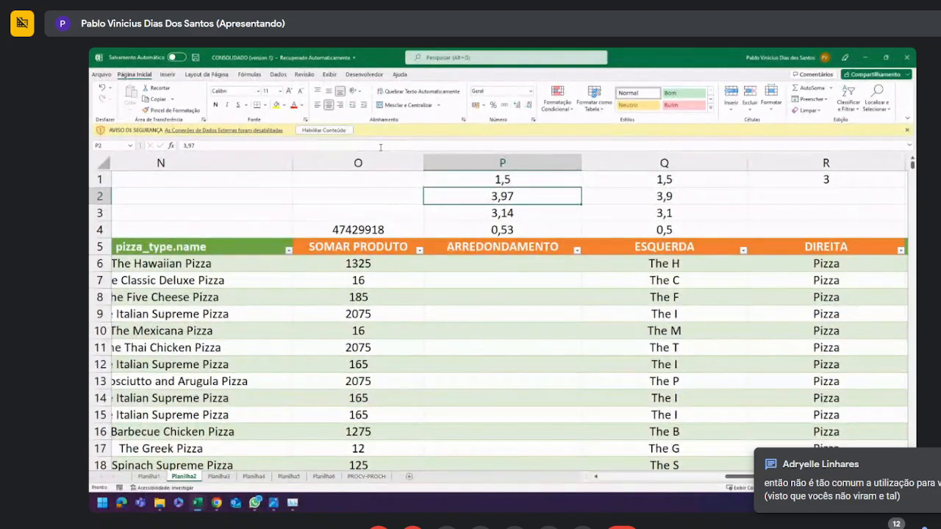
Examine the number and multiple arguments of the MARRED formula in R1 without changing them.
left_click(793, 179)
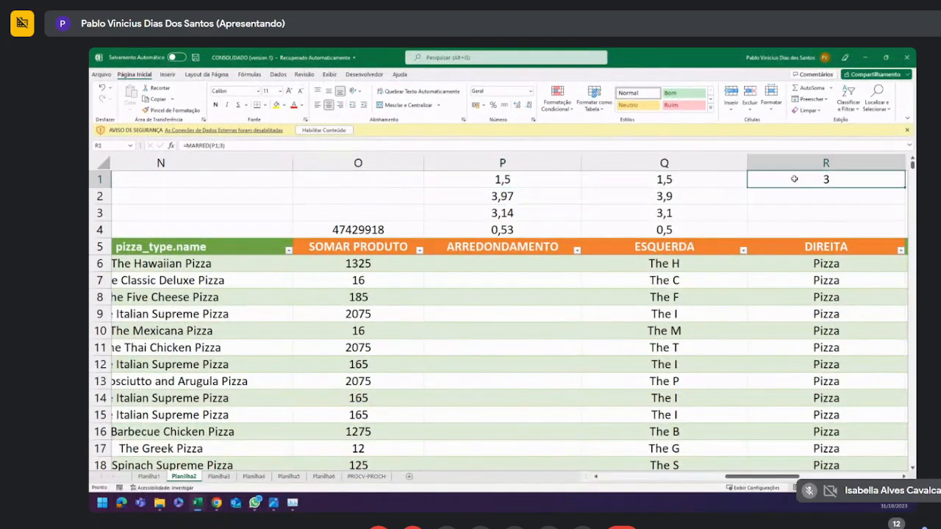
left_click(225, 146)
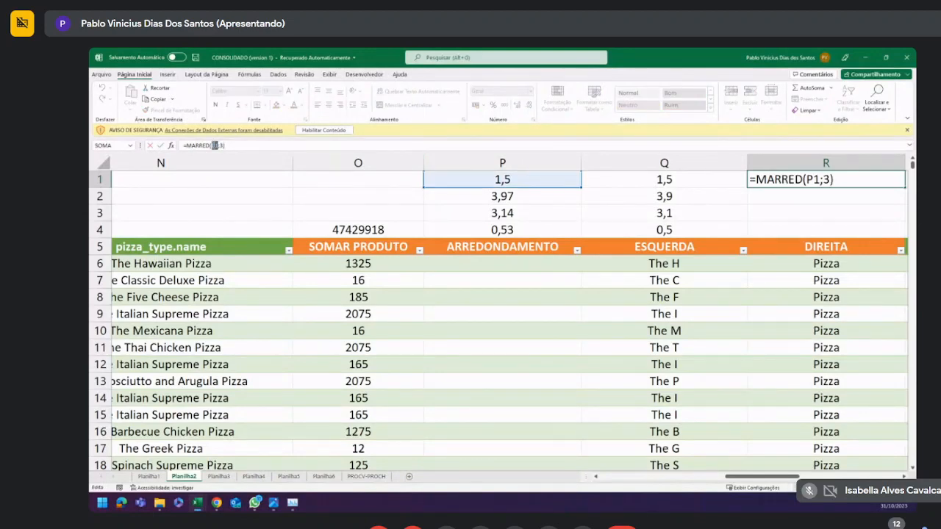
left_click(215, 145)
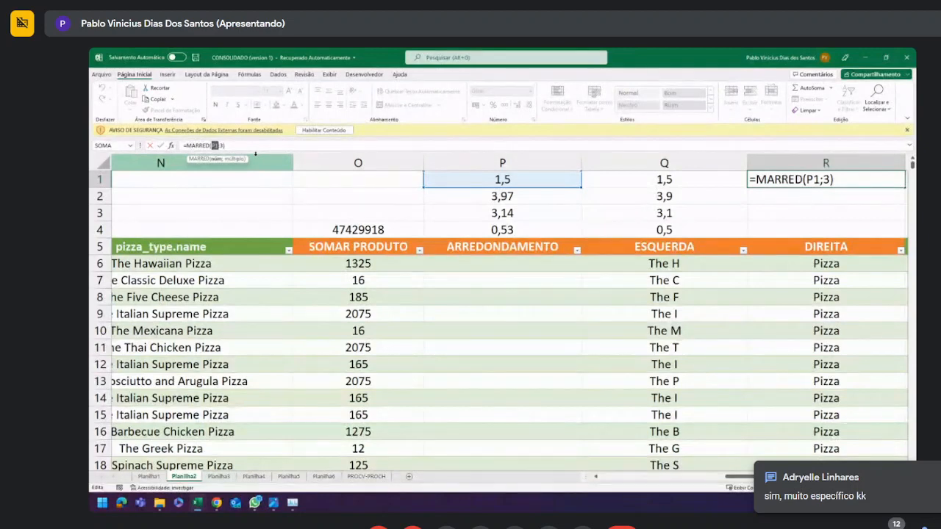
left_click(206, 146)
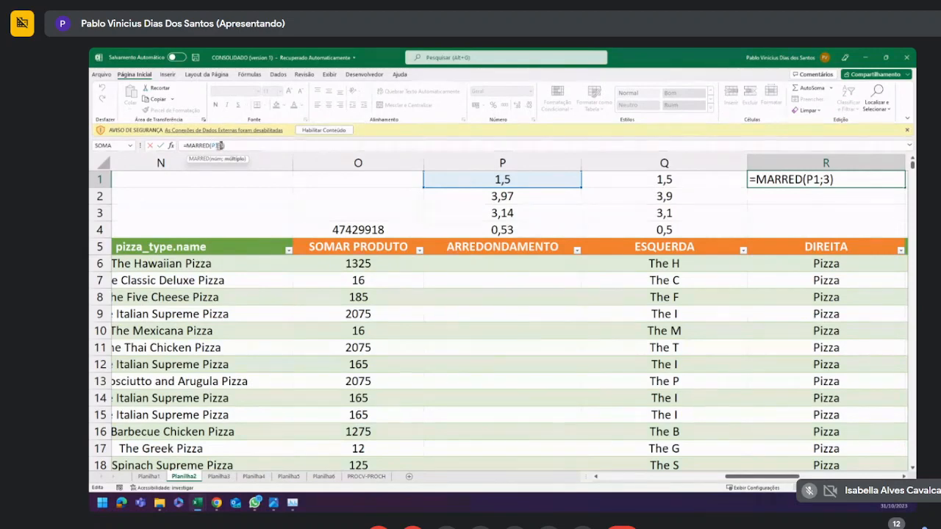
left_click_drag(219, 145, 217, 145)
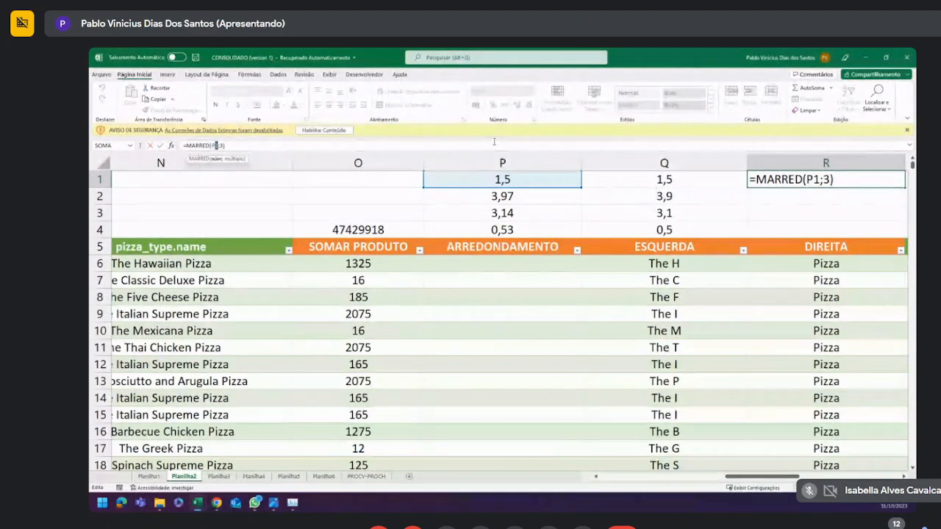
key("Return")
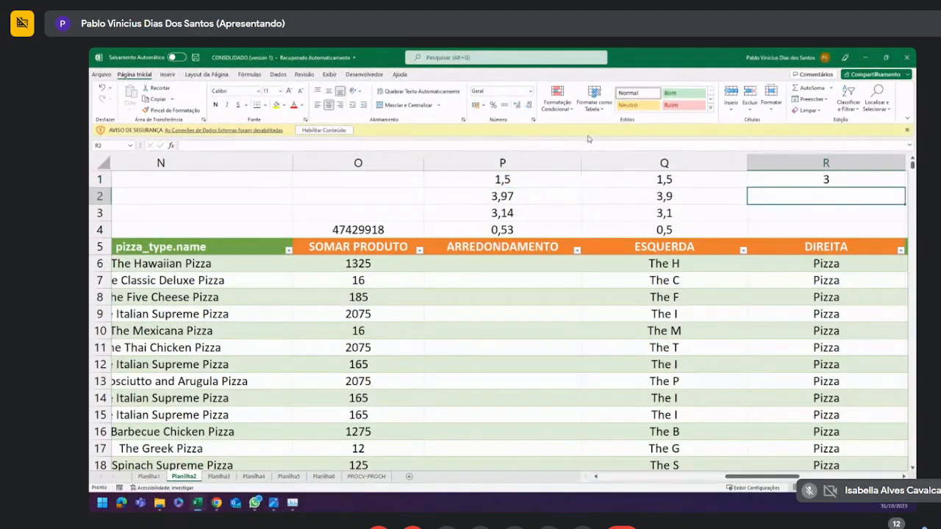
Enter the equivalent conditional formula =SE(P1>=1,5;3) in R2.
left_click(519, 180)
left_click(796, 197)
type("=SE(")
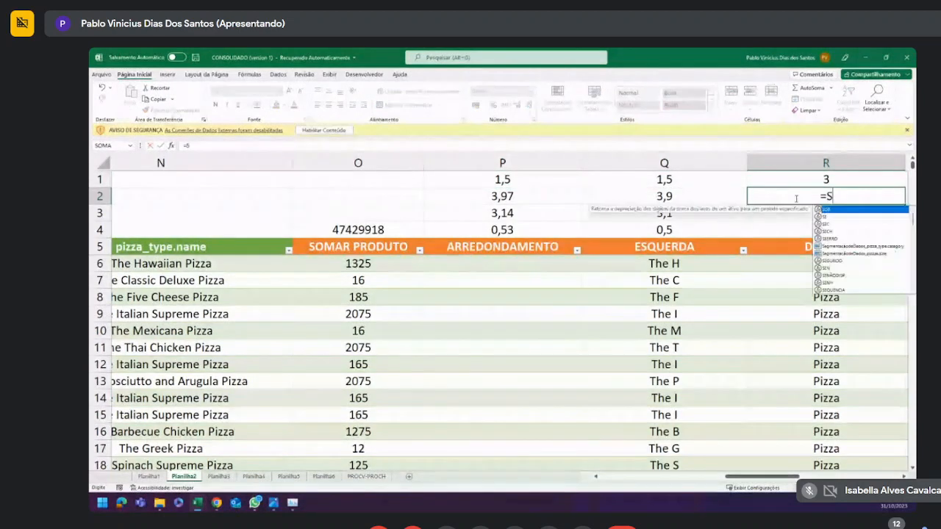
left_click(521, 179)
type(">")
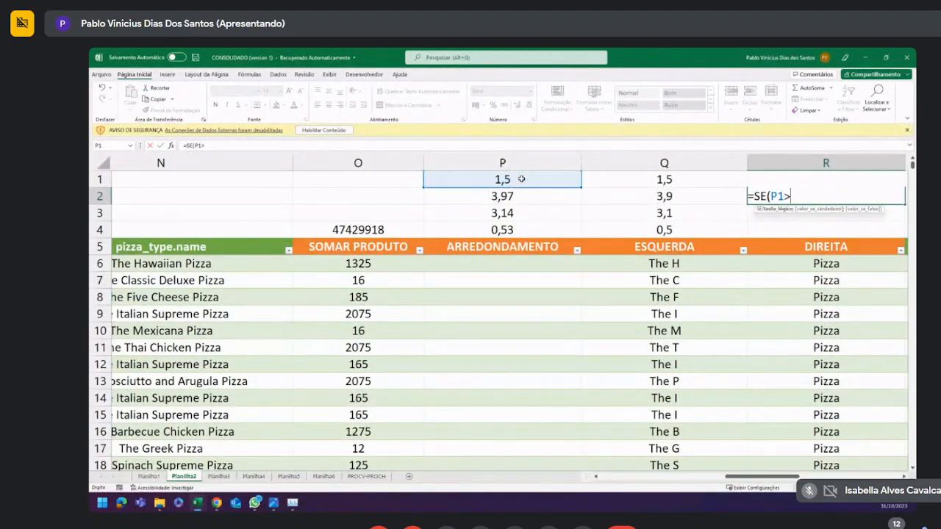
type("=1,5;")
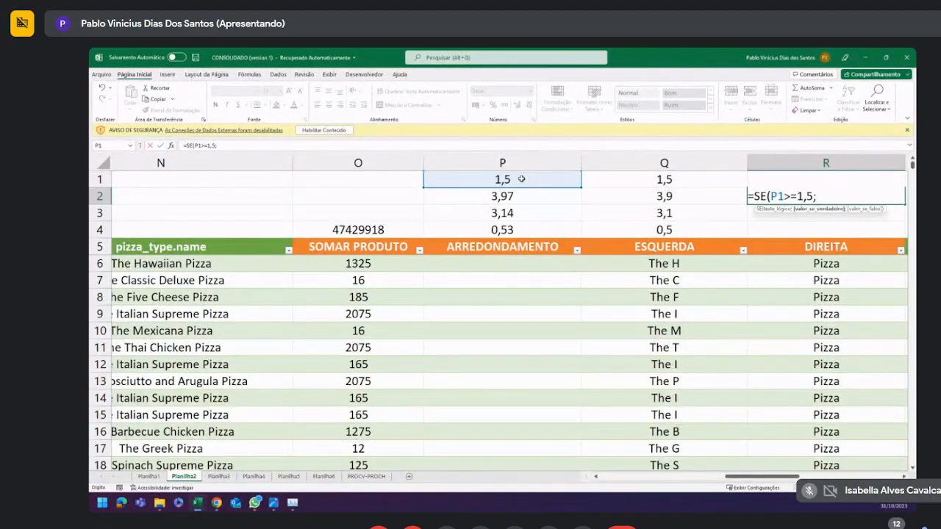
type("3)")
key("Return")
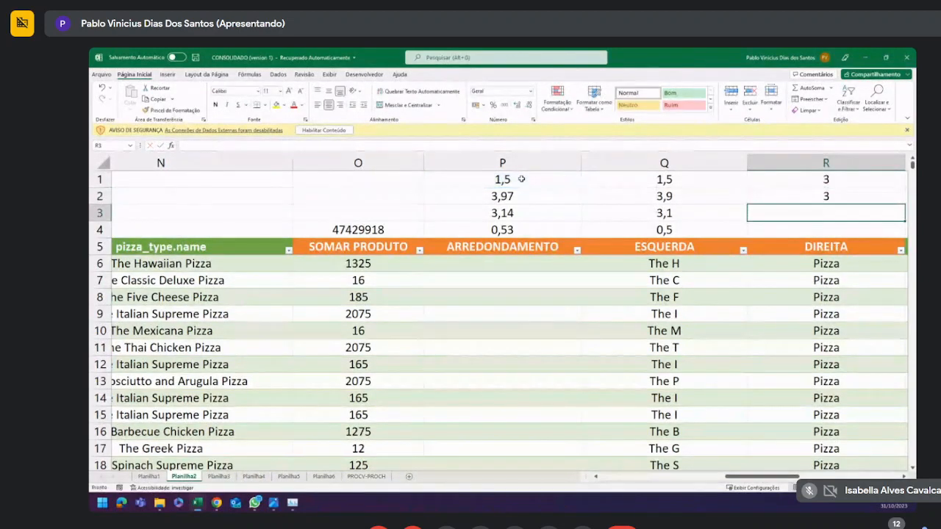
Compare R1 with R2 and add an empty value-if-false argument to R2's formula, giving =SE(P1>=1,5;3;).
left_click_drag(794, 184, 799, 196)
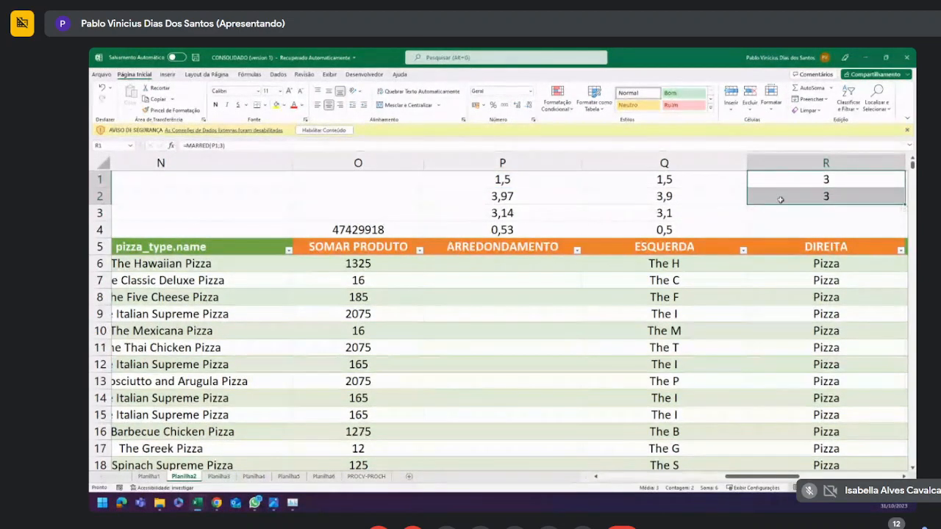
left_click(792, 196)
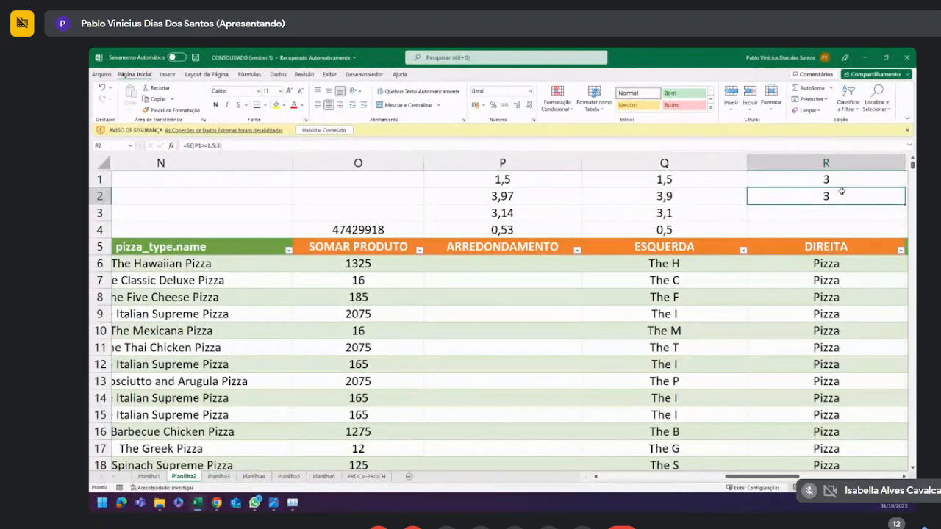
left_click(234, 144)
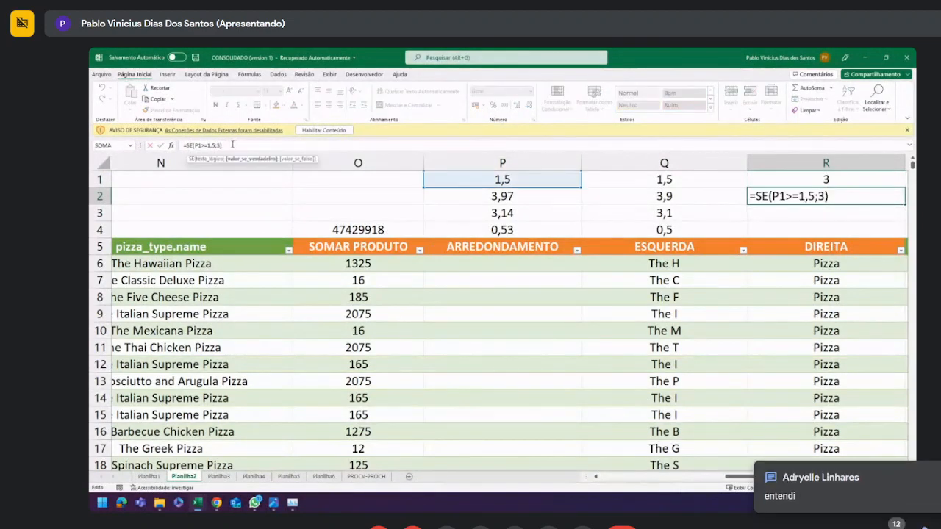
type(";")
key("Return")
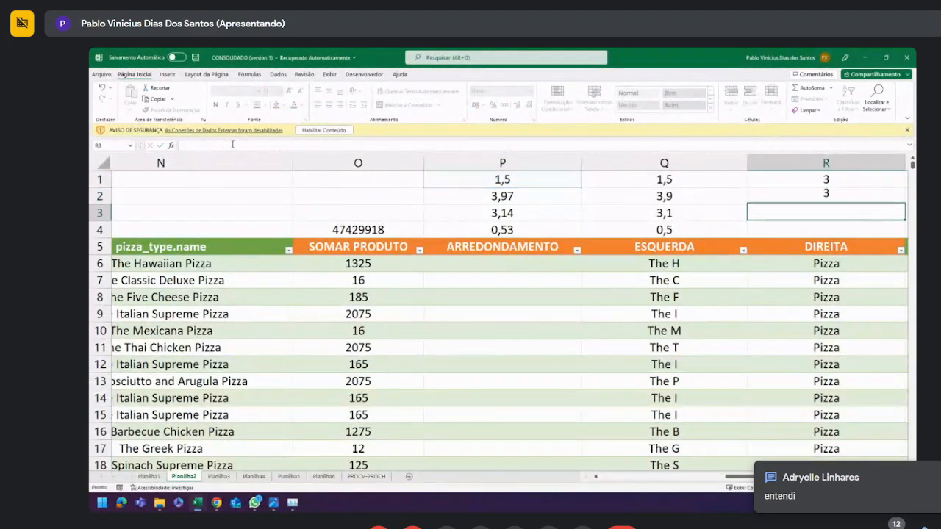
Set the sample value in P1 to 1,4 to compare the MARRED and SE formulas below the threshold.
left_click(512, 180)
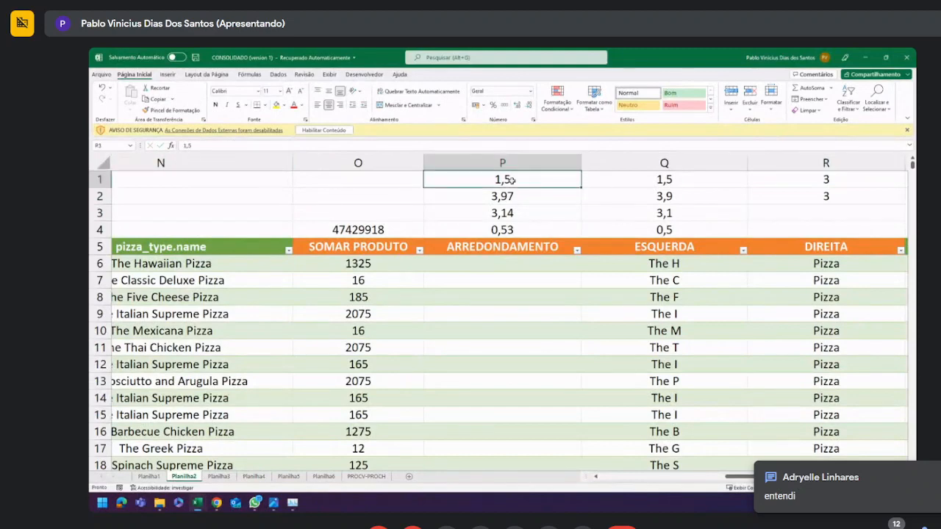
left_click(193, 145)
key("BackSpace")
type("4")
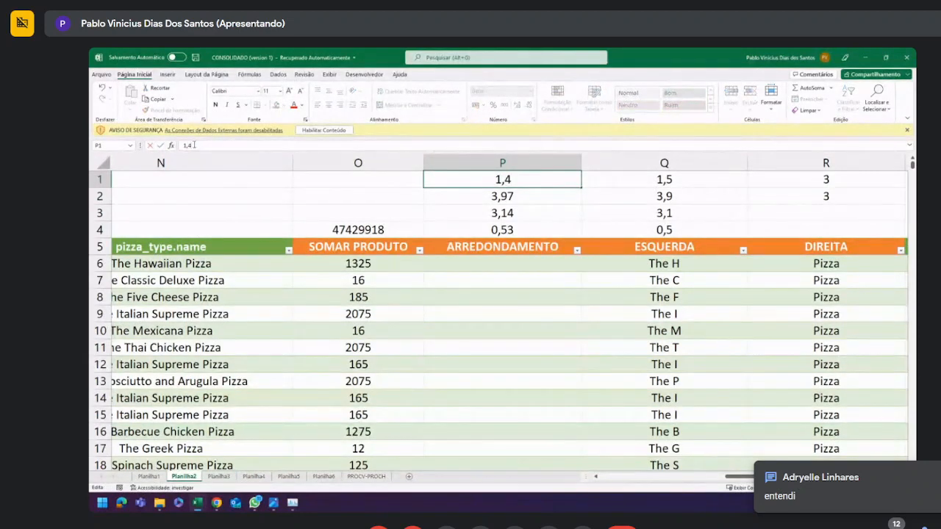
key("Return")
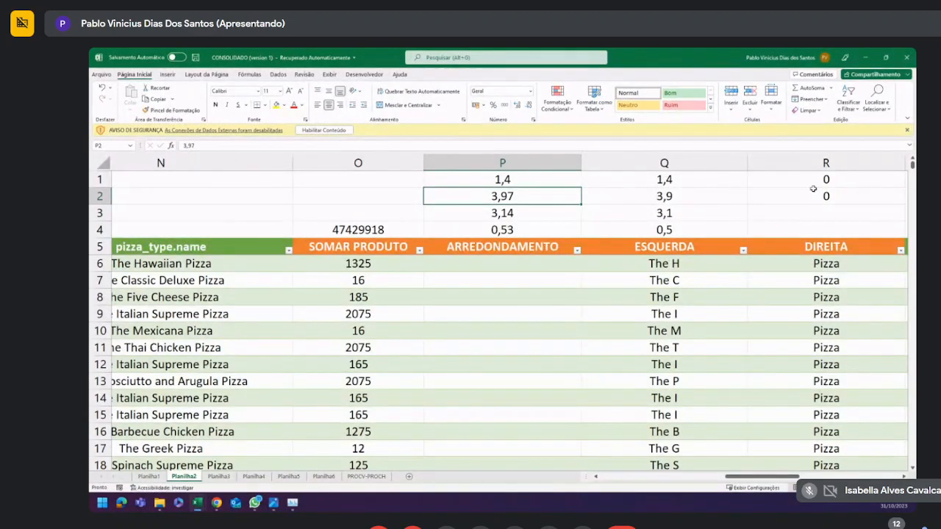
Try to enter another MARRED formula in R3, cutting the entry back to =MARRE.
left_click(836, 213)
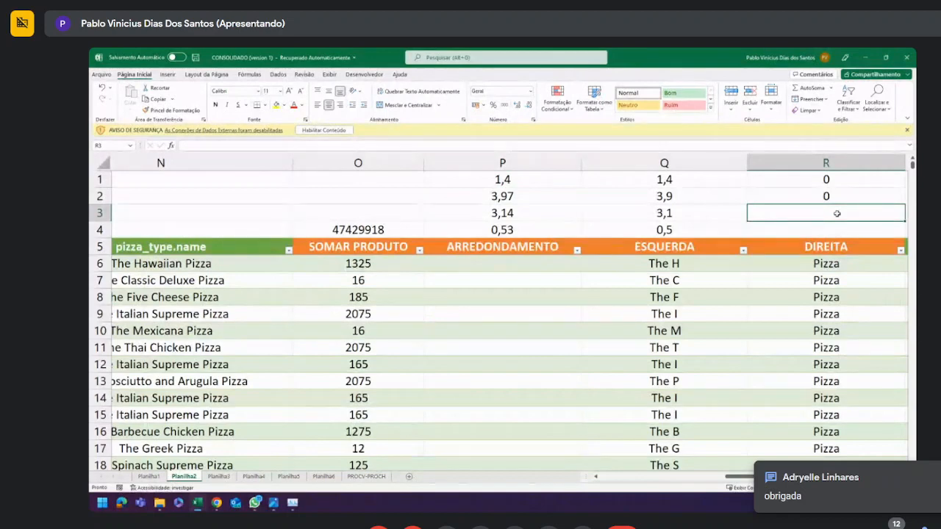
type("=ME")
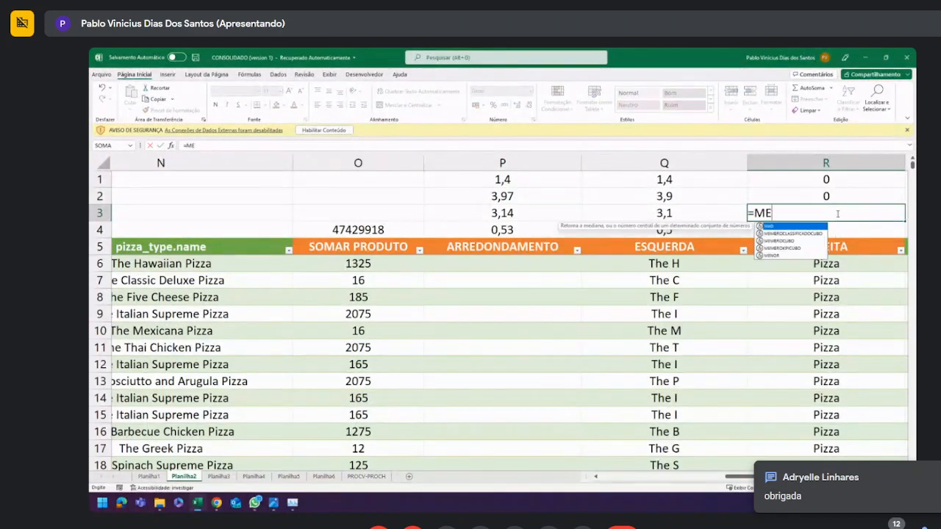
key("BackSpace")
type("A")
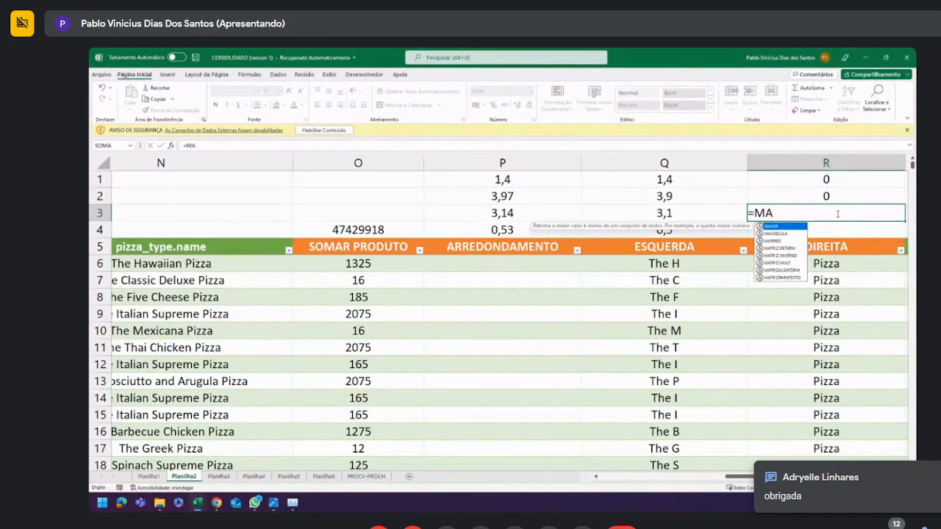
type("R")
key("Tab")
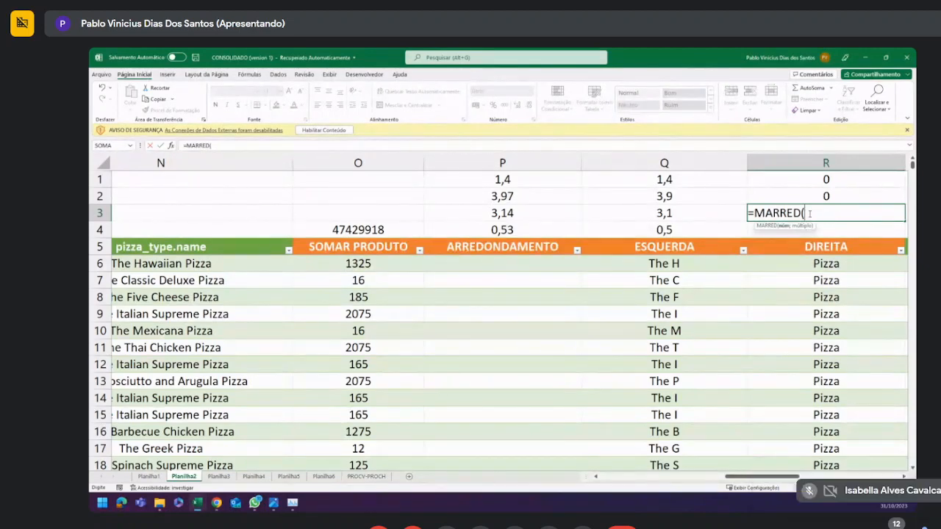
key("BackSpace")
key("BackSpace")
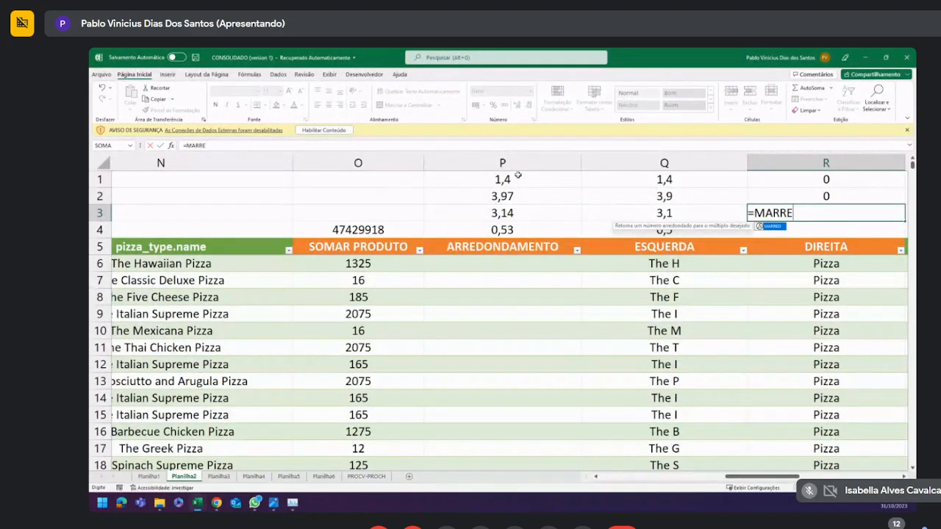
left_click(493, 165)
Review the multiple argument of the MARRED formula in R1 and the ARREDONDAR.PARA.BAIXO formula in Q2.
left_click(829, 178)
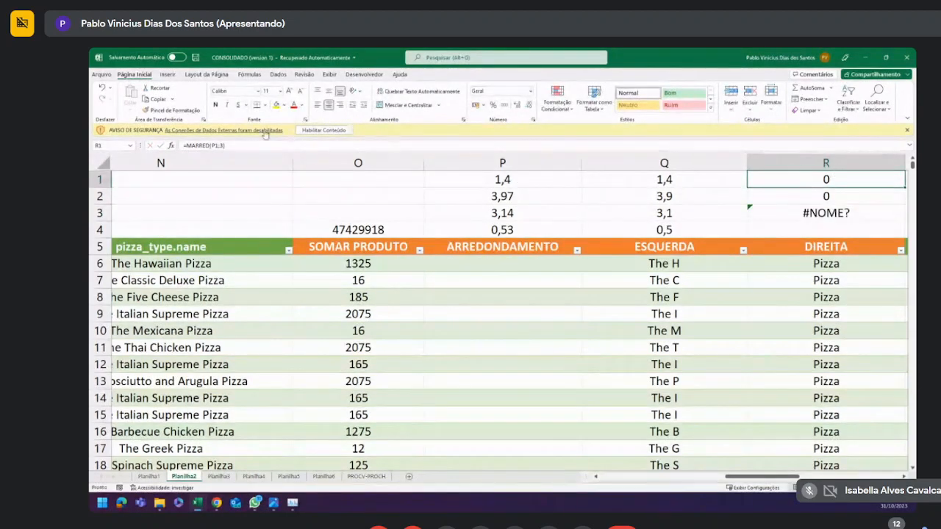
left_click(221, 146)
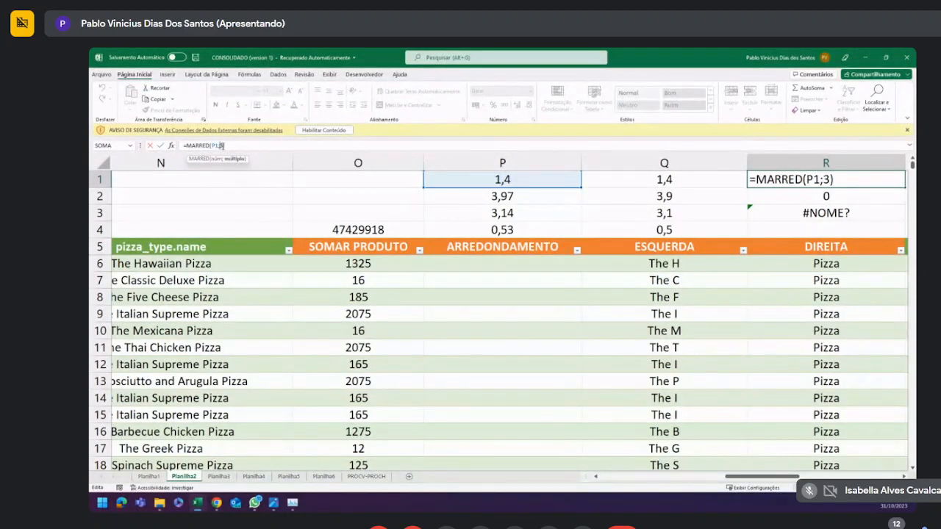
left_click(160, 145)
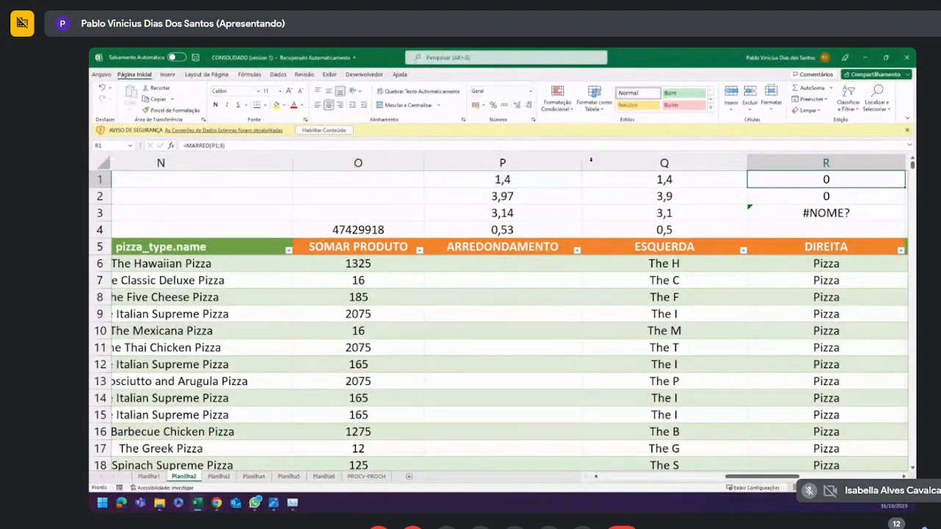
left_click(632, 195)
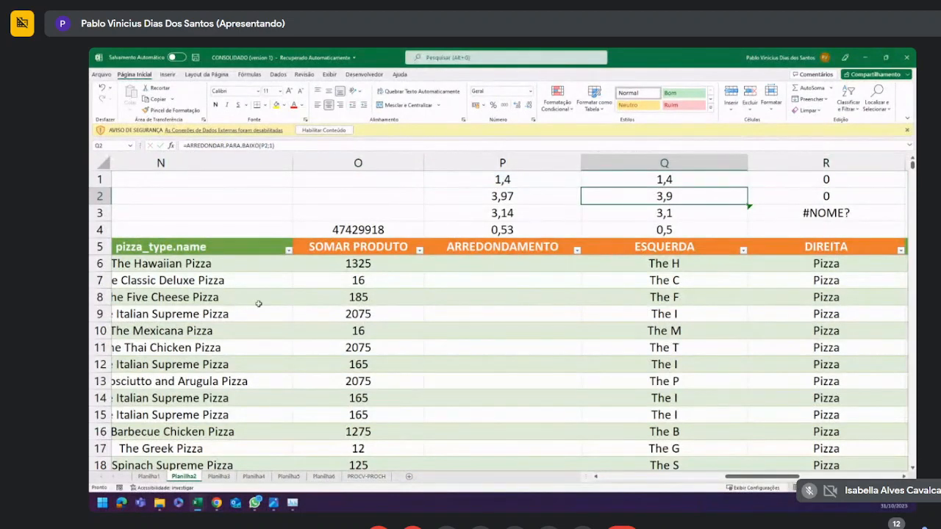
Inspect the function arguments of the ARREDONDAR.PARA.BAIXO formula in Q2 and close them without editing.
key("alt+Tab")
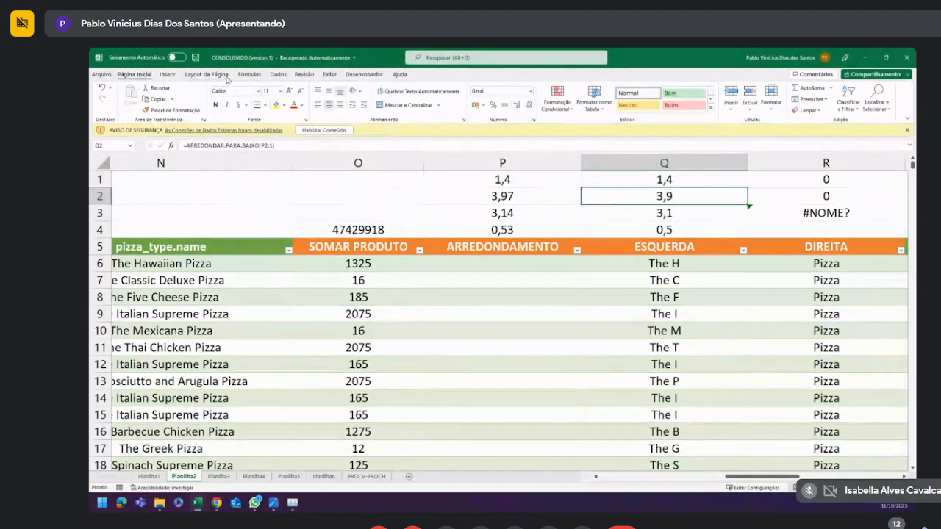
left_click(249, 75)
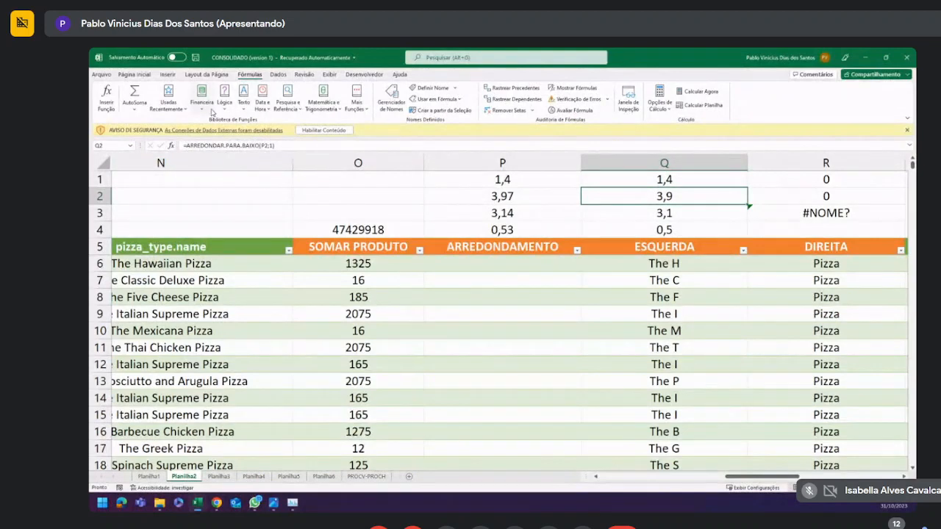
left_click(231, 111)
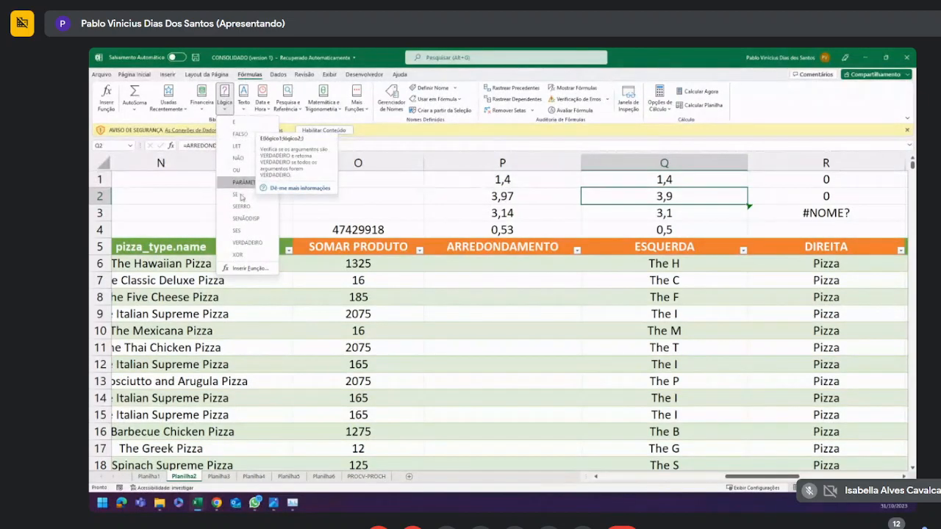
left_click(244, 268)
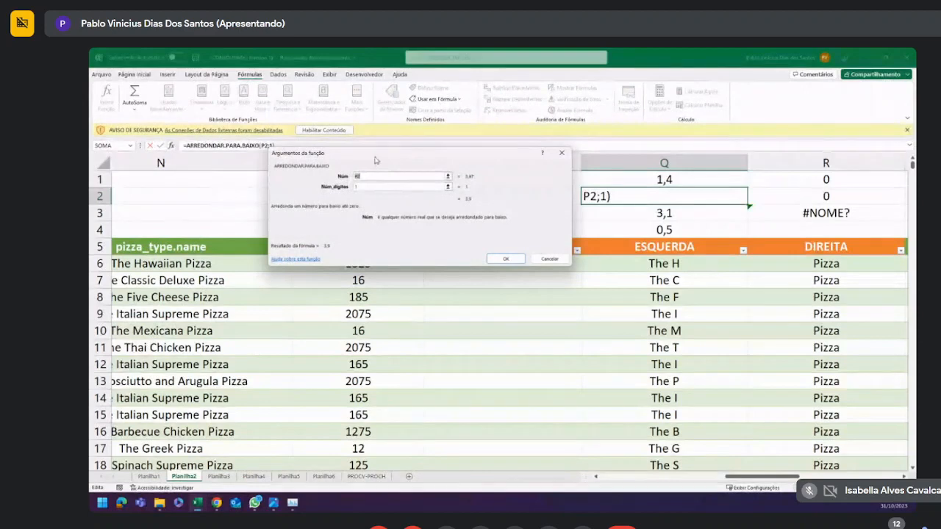
left_click_drag(371, 155, 334, 116)
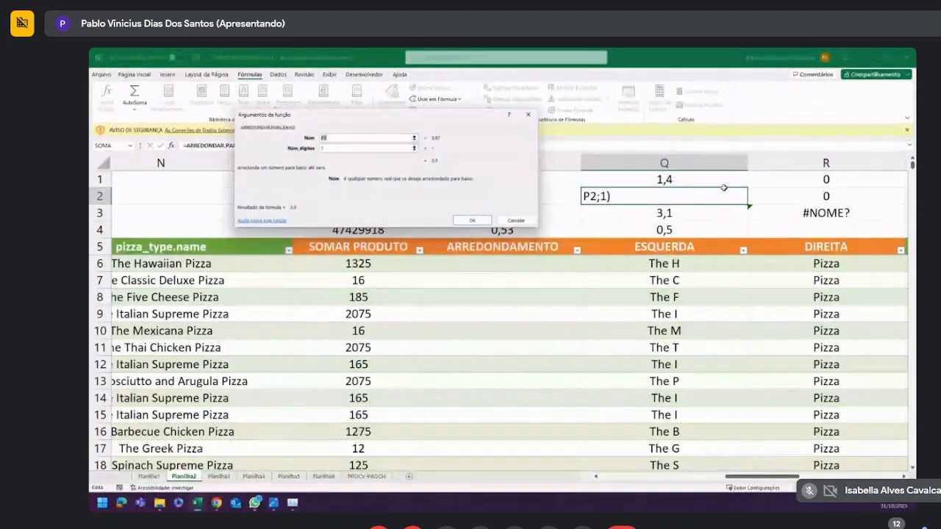
left_click(471, 220)
Browse the logical function category for empty cell O2, from LET, NÃO and OU through to SES.
left_click(326, 196)
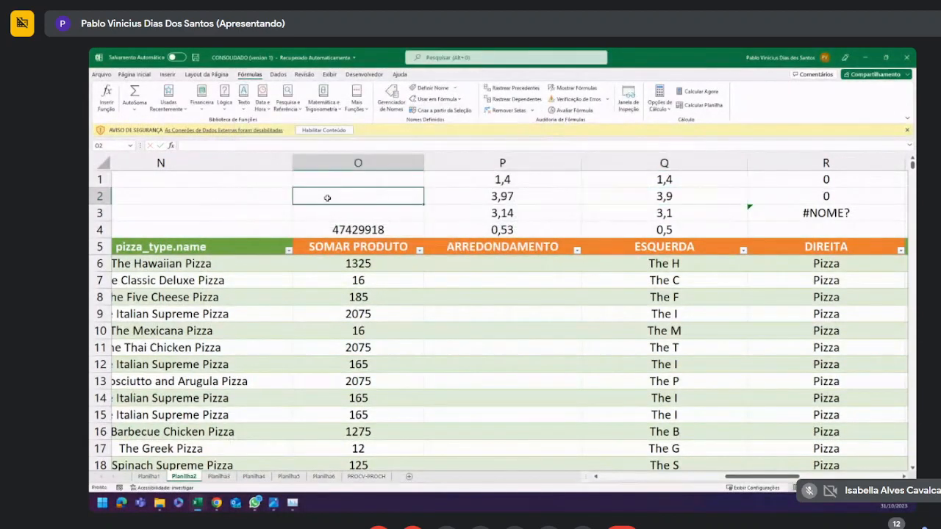
left_click(225, 103)
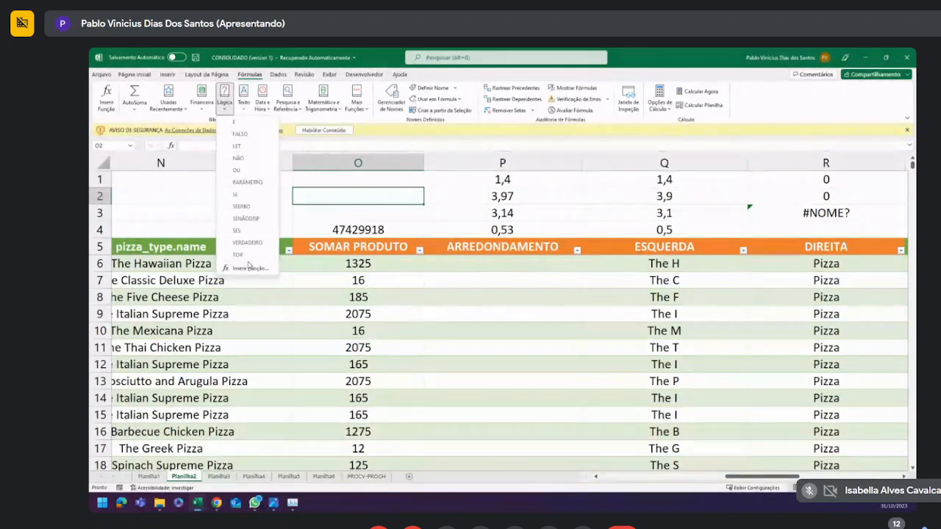
left_click(248, 269)
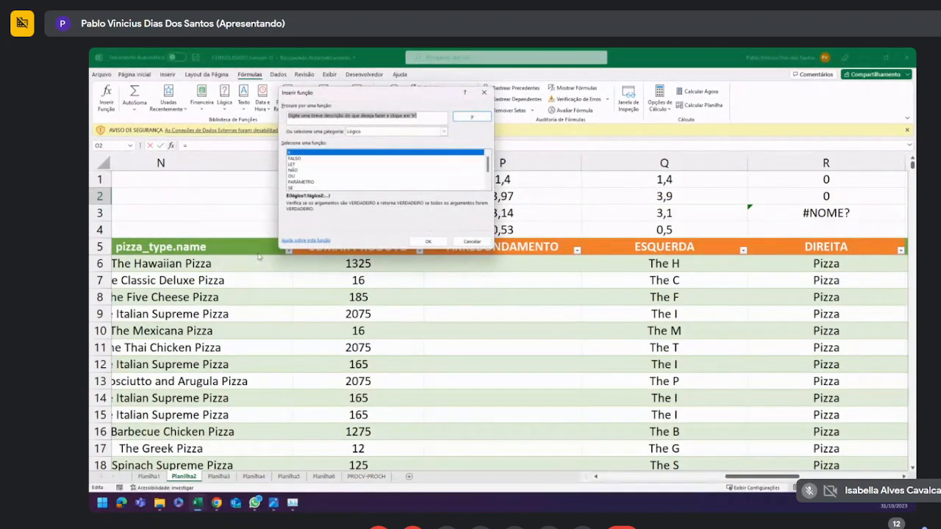
left_click(297, 164)
left_click(295, 169)
left_click(294, 177)
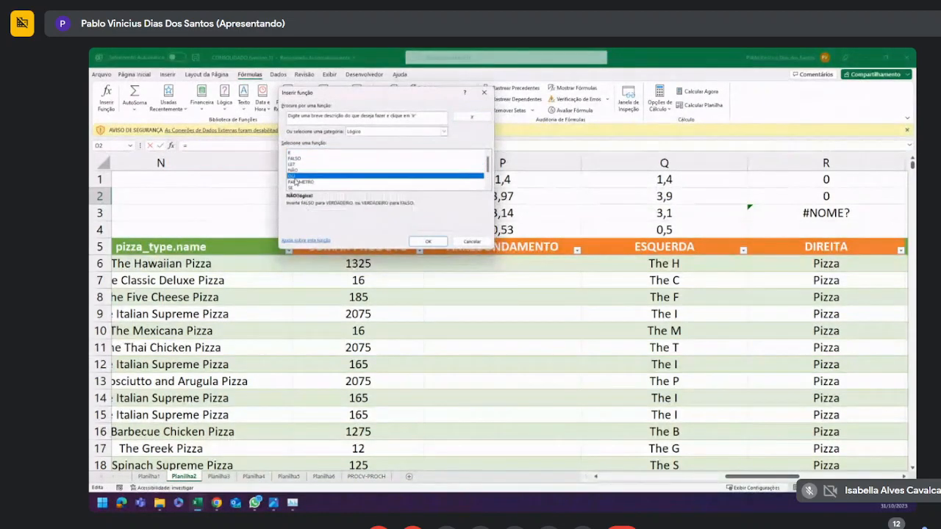
scroll(295, 183, "down", 2)
left_click(297, 165)
left_click(297, 176)
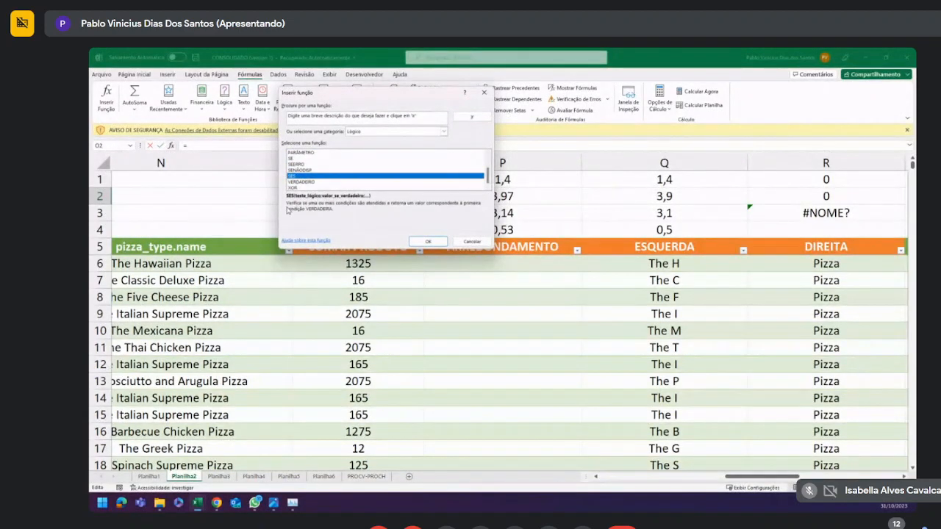
Inspect the Teste_lógico1 and Valor_se_verdadeiro1 arguments of the SES function for O2 and cancel the insertion.
left_click(427, 242)
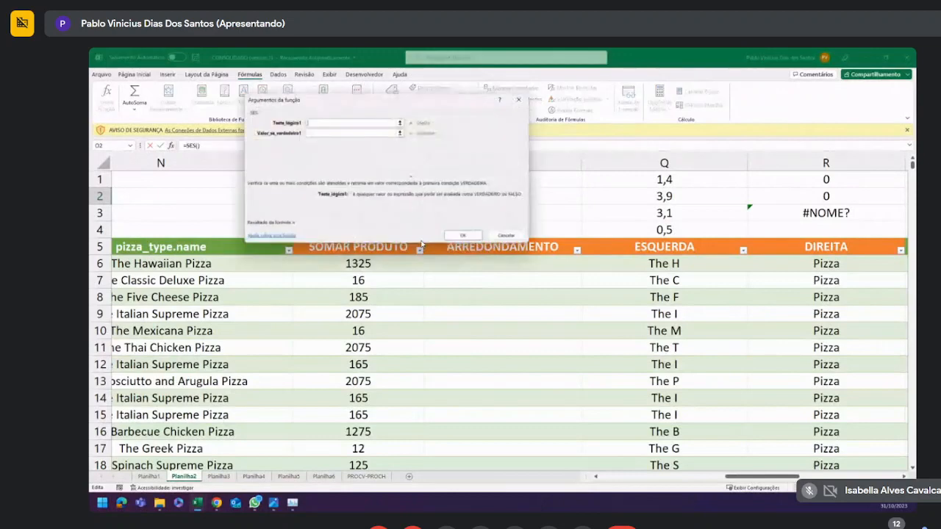
left_click(315, 133)
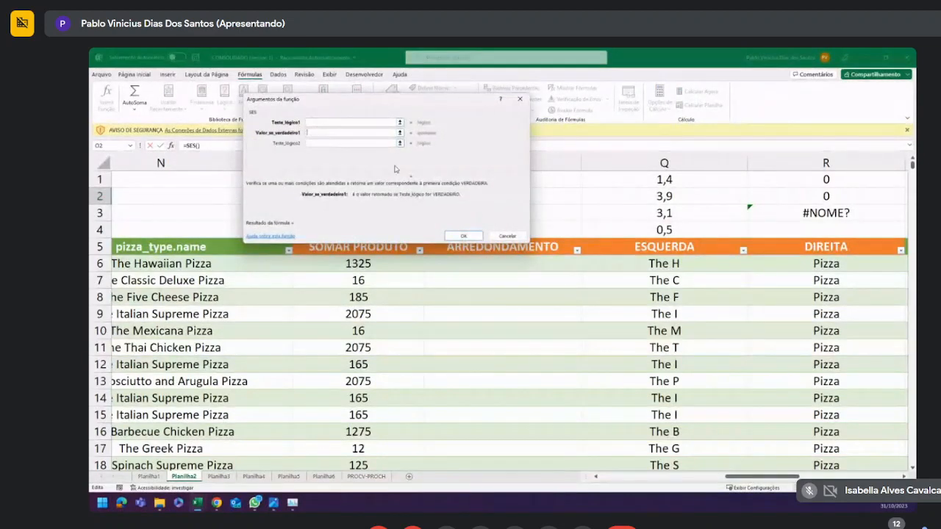
left_click(513, 235)
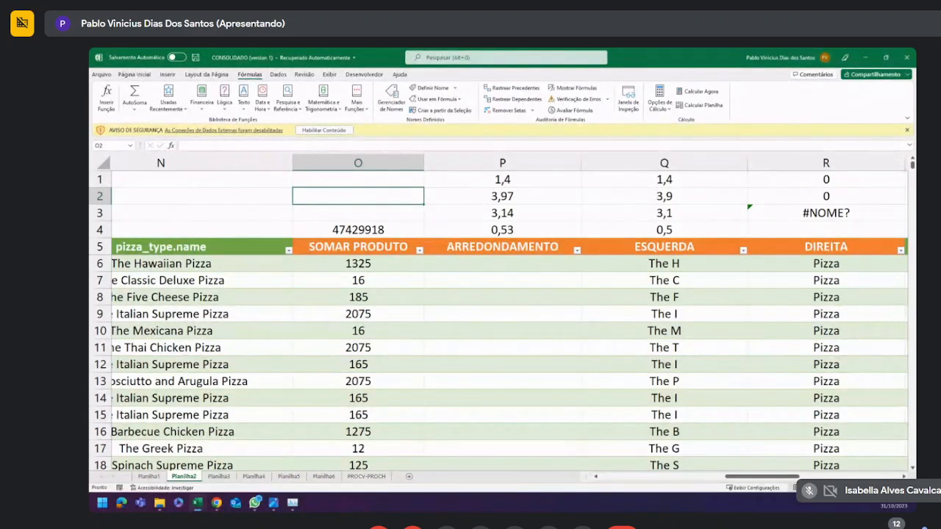
key("alt+Tab")
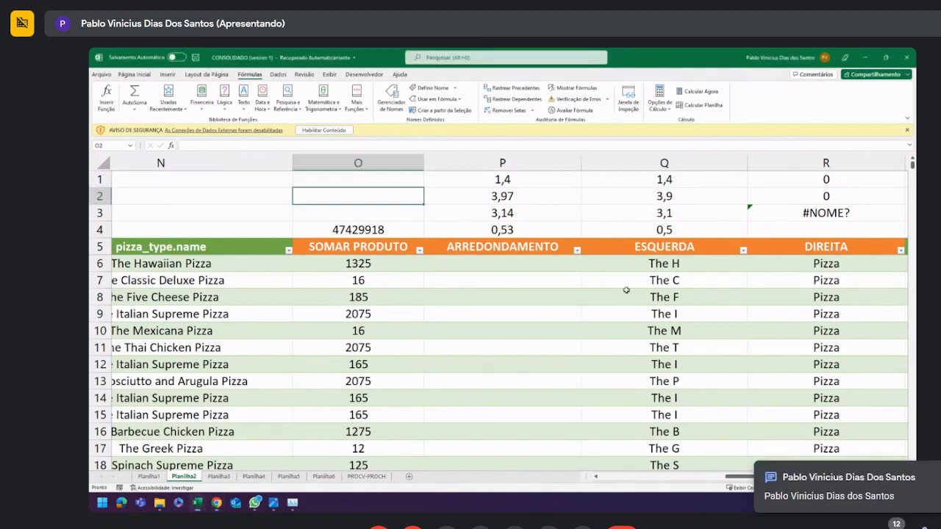
left_click(495, 178)
left_click(256, 210)
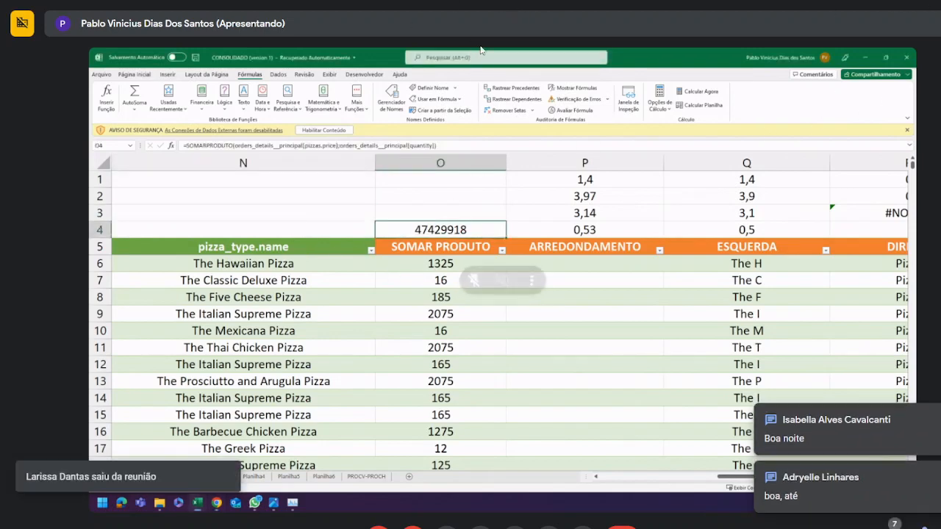
left_click(506, 47)
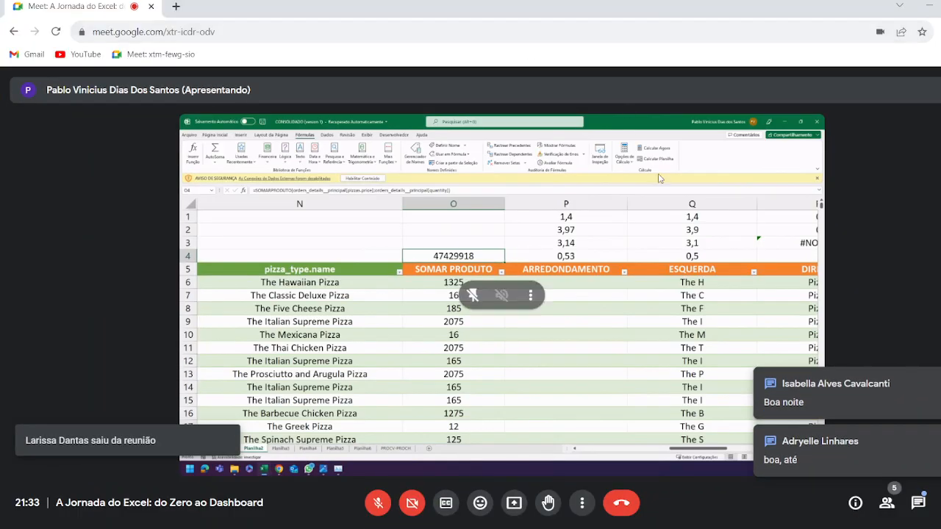